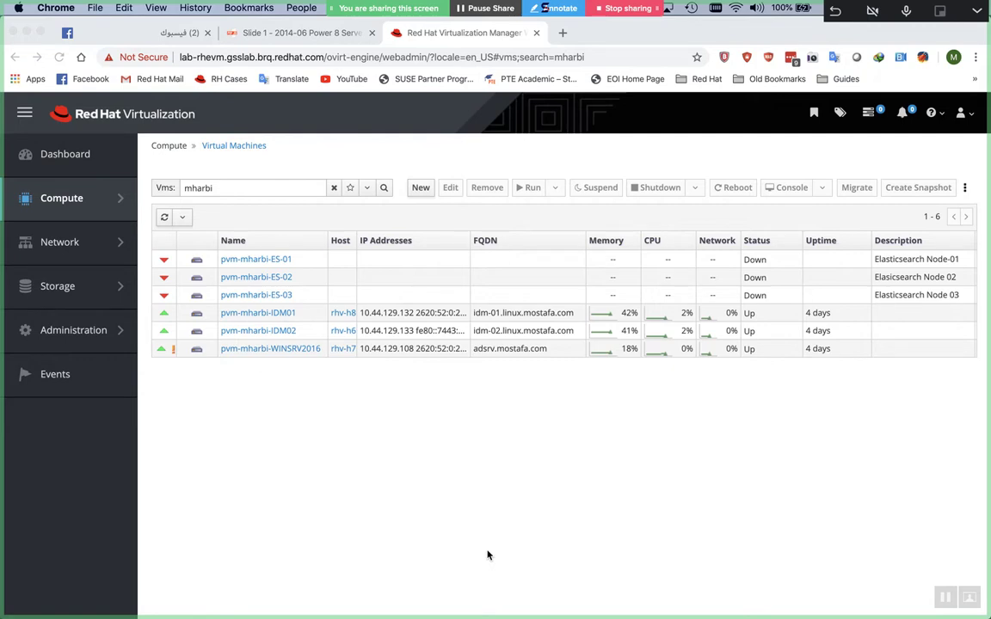
Switch from Chrome to Microsoft Word's new-document template gallery
key(super+Tab)
key(super+Tab)
key(super+Tab)
key(super+Tab)
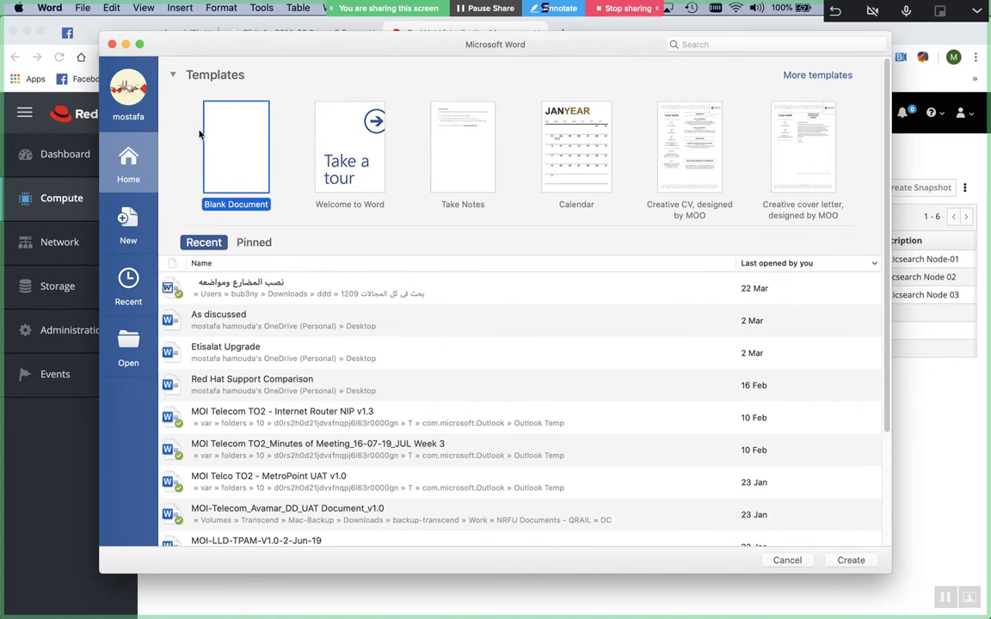
Create Document1 from Blank Document and turn on Draw with the black pen
double_click(222, 153)
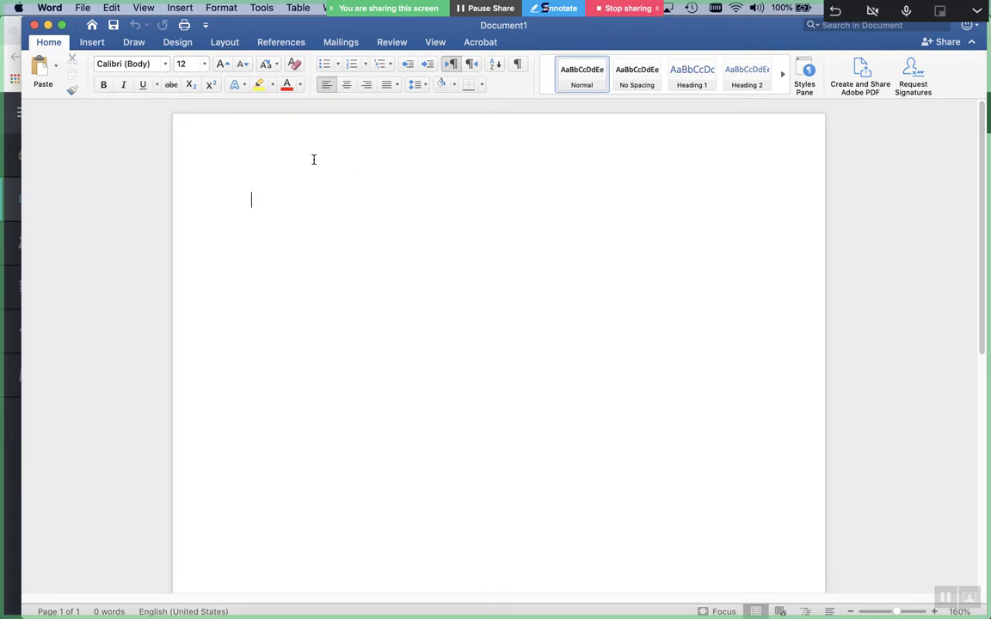
click(135, 43)
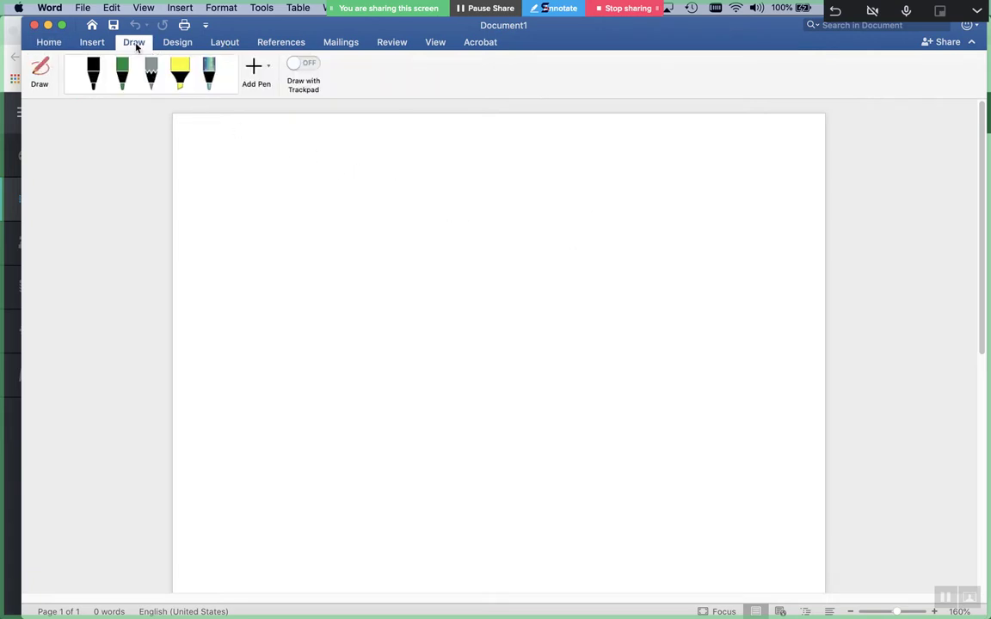
click(102, 74)
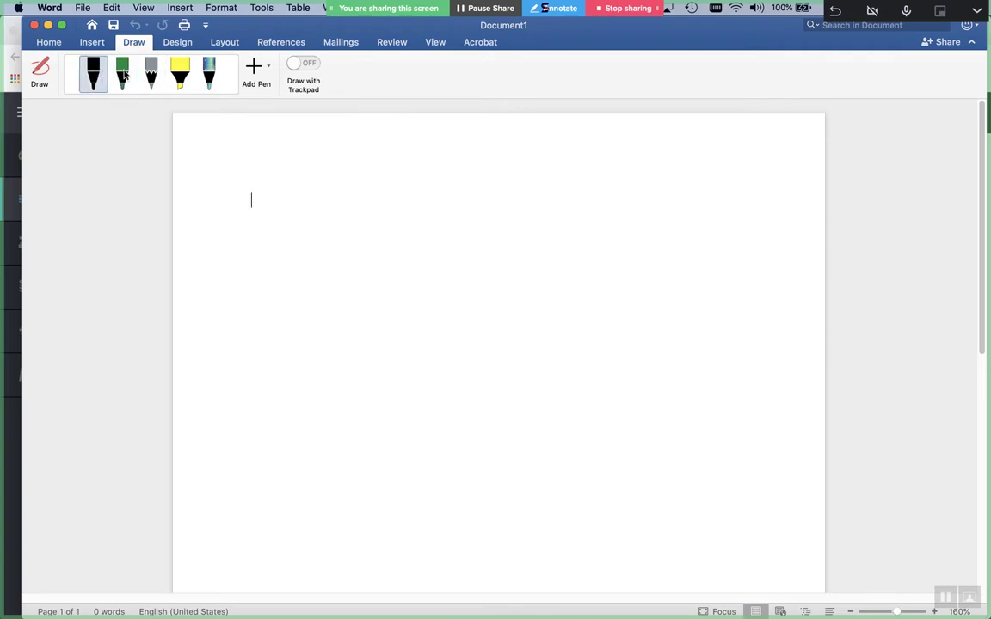
click(103, 74)
Draw two boxes and label them IDM and IDM2
mouse_move(716, 230)
mouse_down()
mouse_move(633, 230)
mouse_move(628, 299)
mouse_move(727, 301)
mouse_move(717, 232)
mouse_up()
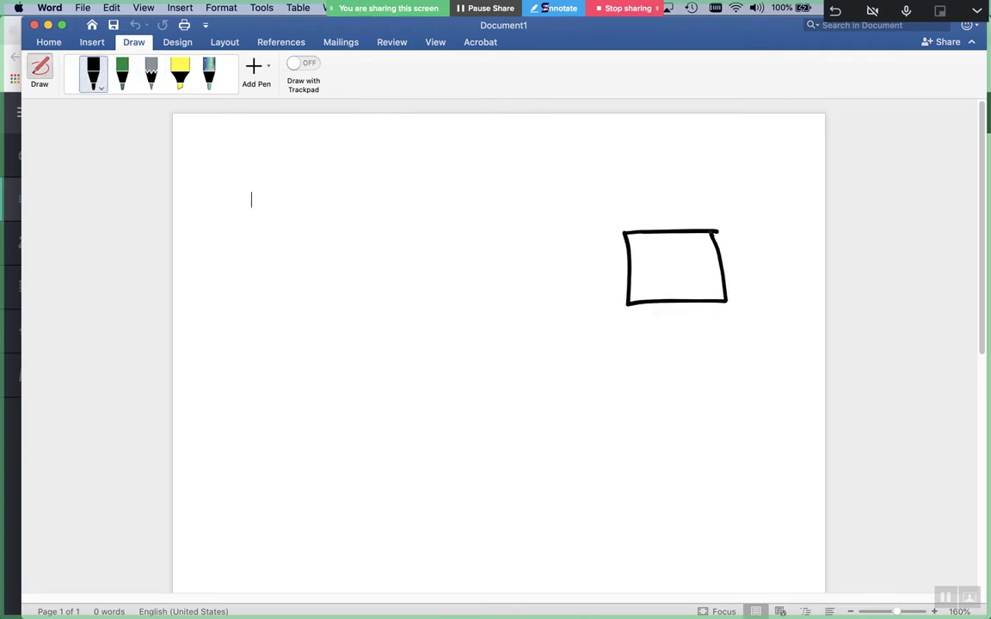
mouse_move(576, 236)
mouse_down()
mouse_move(475, 248)
mouse_move(572, 301)
mouse_move(574, 239)
mouse_up()
mouse_move(496, 259)
mouse_down()
mouse_move(515, 257)
mouse_move(506, 289)
mouse_move(515, 289)
mouse_up()
drag(524, 262, 525, 290)
click(551, 262)
mouse_move(551, 271)
mouse_down()
mouse_move(552, 285)
mouse_move(559, 281)
mouse_move(527, 303)
mouse_move(528, 320)
mouse_up()
drag(637, 270, 656, 265)
drag(648, 268, 660, 296)
mouse_move(660, 266)
mouse_down()
mouse_move(660, 295)
mouse_move(737, 286)
mouse_up()
click(735, 283)
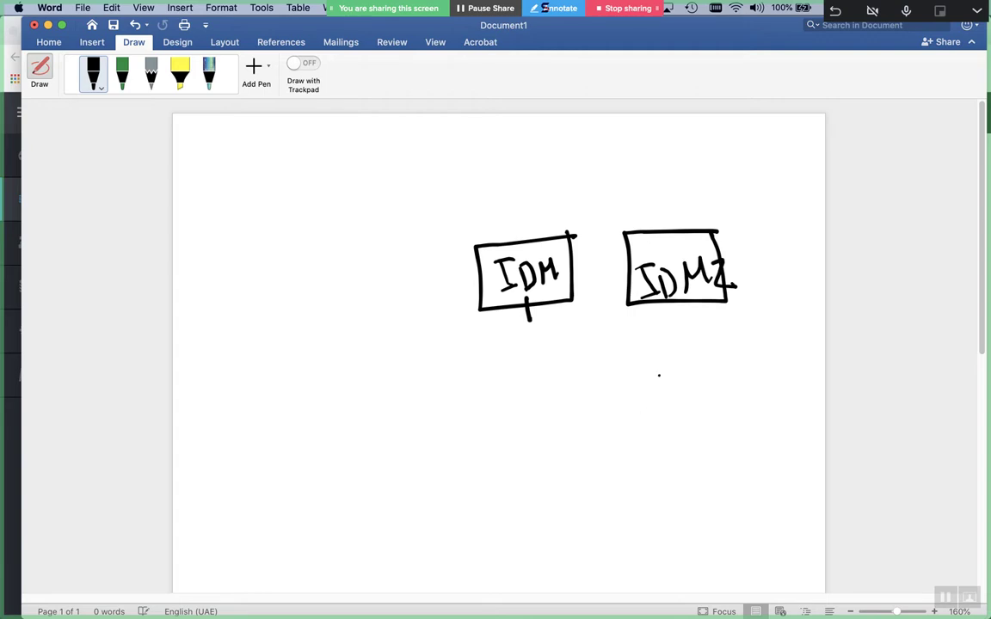
Write DNS1 and DNS2 with a two-way arrow, enclose everything, and draw a small box below
mouse_move(496, 343)
mouse_down()
mouse_move(496, 372)
mouse_move(533, 344)
mouse_move(542, 368)
mouse_move(564, 346)
mouse_move(565, 370)
mouse_up()
click(557, 353)
mouse_move(663, 337)
mouse_down()
mouse_move(664, 361)
mouse_move(711, 330)
mouse_move(720, 351)
mouse_move(762, 350)
mouse_up()
mouse_move(640, 349)
mouse_down()
mouse_move(575, 365)
mouse_move(632, 367)
mouse_up()
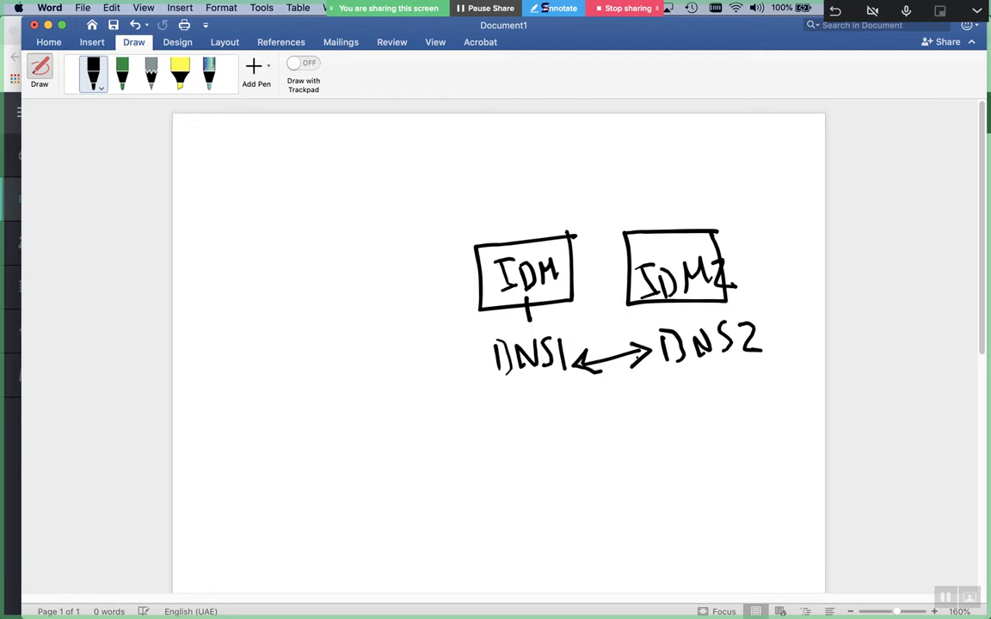
mouse_move(749, 199)
mouse_down()
mouse_move(460, 228)
mouse_move(454, 275)
mouse_move(469, 417)
mouse_move(797, 360)
mouse_move(774, 192)
mouse_move(718, 197)
mouse_up()
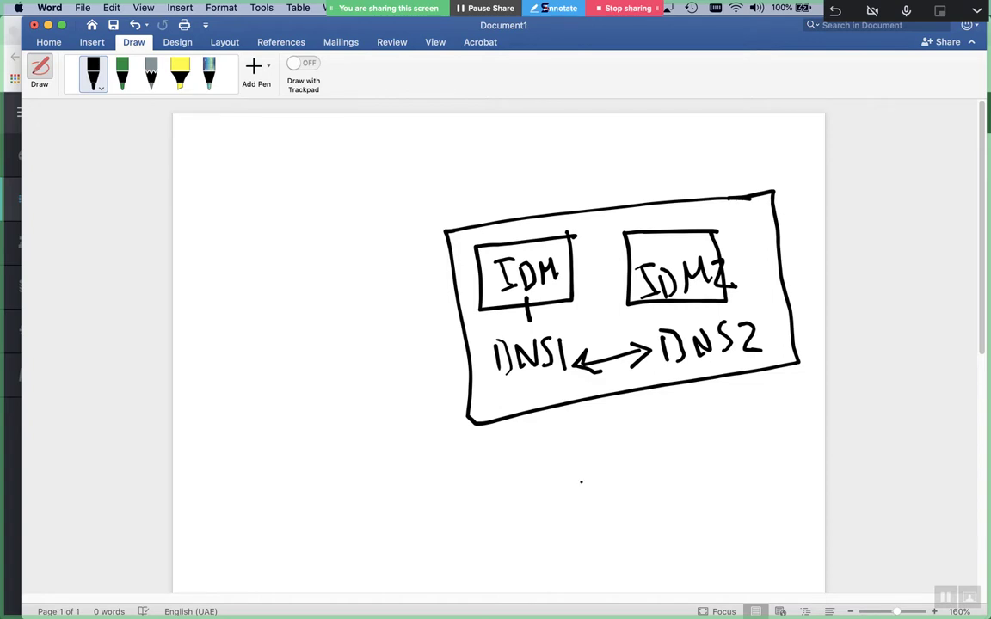
mouse_move(628, 509)
mouse_down()
mouse_move(697, 509)
mouse_move(633, 573)
mouse_up()
mouse_move(695, 510)
mouse_down()
mouse_move(700, 564)
mouse_move(635, 576)
mouse_up()
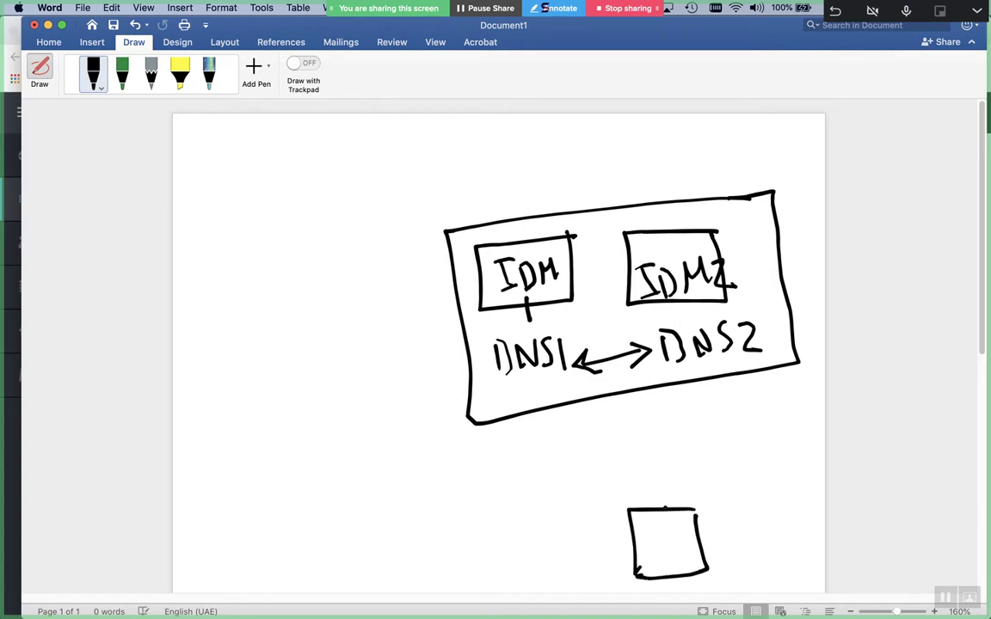
Connect the small bottom box to the big box and cross out that line
click(664, 510)
drag(664, 509, 641, 392)
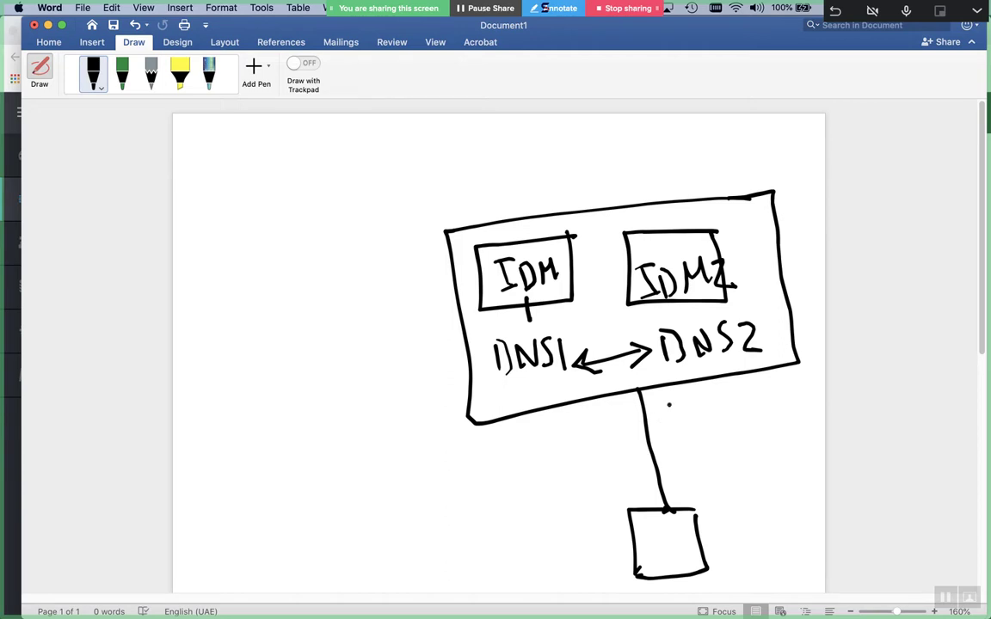
drag(670, 404, 632, 471)
drag(618, 422, 677, 463)
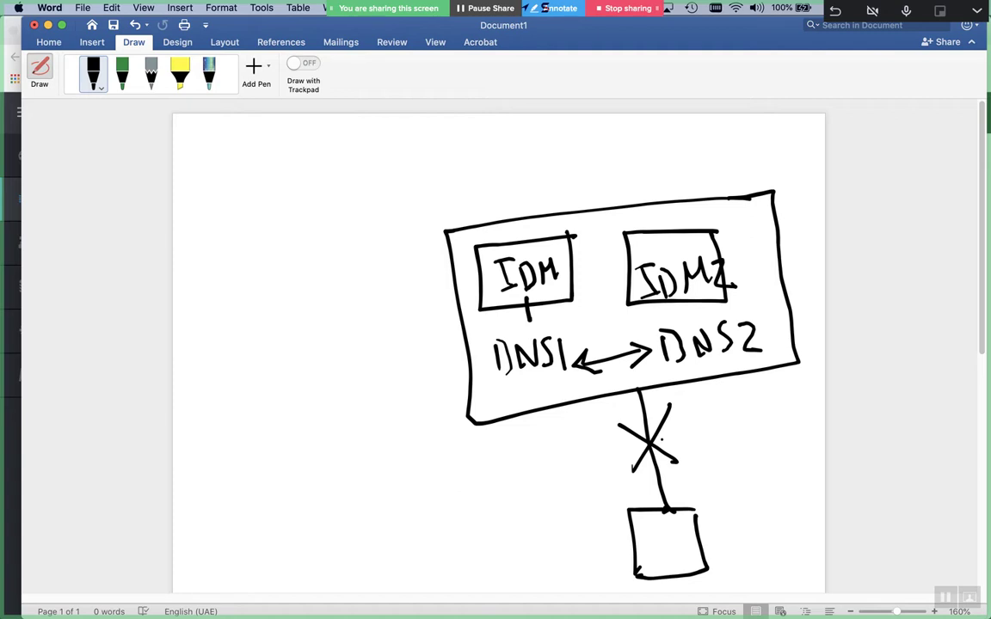
Draw two small boxes on the left with an arrow into the IDM group
mouse_move(337, 270)
mouse_down()
mouse_move(319, 270)
mouse_move(280, 316)
mouse_move(348, 293)
mouse_move(339, 272)
mouse_up()
mouse_move(350, 353)
mouse_down()
mouse_move(289, 360)
mouse_move(360, 392)
mouse_move(357, 352)
mouse_up()
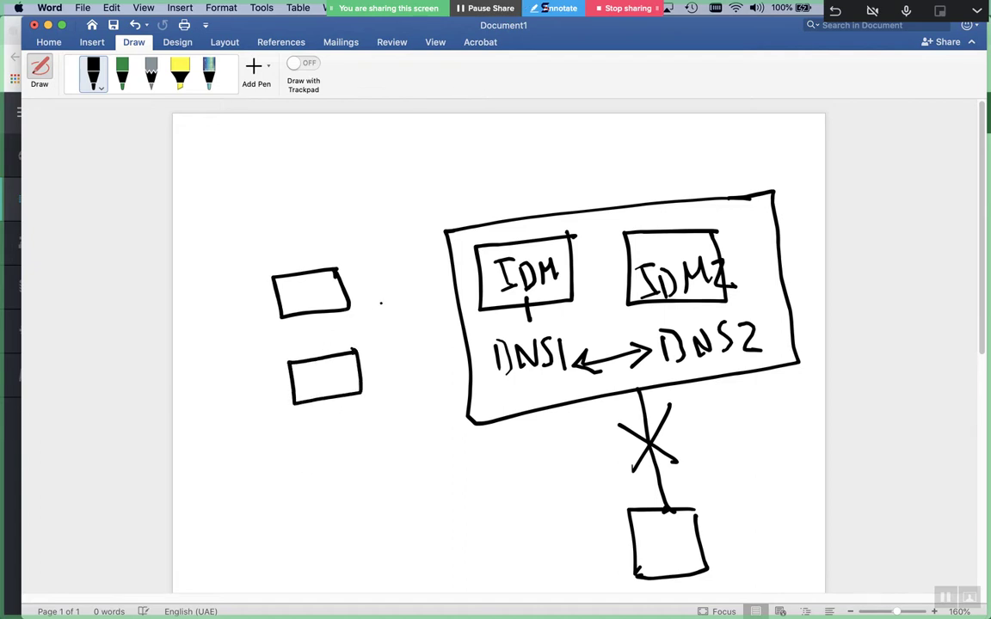
drag(355, 314, 448, 297)
drag(420, 290, 431, 311)
Write the heading 'conditional Forward' above the diagram
mouse_move(320, 218)
mouse_down()
mouse_move(309, 238)
mouse_move(324, 222)
mouse_move(366, 214)
mouse_move(404, 222)
mouse_move(376, 224)
mouse_move(406, 195)
mouse_move(429, 215)
mouse_move(447, 214)
mouse_up()
mouse_move(462, 195)
mouse_down()
mouse_move(492, 175)
mouse_move(514, 182)
mouse_up()
mouse_move(526, 152)
mouse_down()
mouse_move(535, 183)
mouse_move(557, 157)
mouse_up()
mouse_move(568, 146)
mouse_down()
mouse_move(579, 153)
mouse_move(564, 193)
mouse_move(587, 165)
mouse_move(613, 162)
mouse_up()
mouse_move(615, 161)
mouse_down()
mouse_move(634, 176)
mouse_move(654, 160)
mouse_up()
mouse_move(667, 160)
mouse_down()
mouse_move(664, 172)
mouse_move(679, 172)
mouse_move(712, 134)
mouse_up()
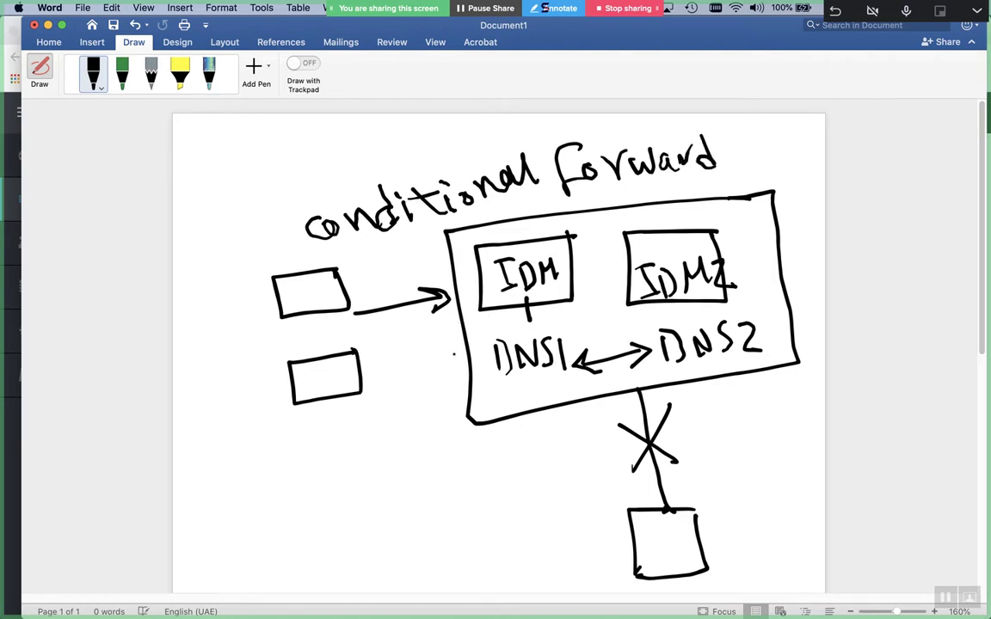
Draw a return line to the enclosed left boxes and label the bottom box 'linux'
mouse_move(612, 406)
mouse_down()
mouse_move(679, 431)
mouse_move(613, 452)
mouse_move(611, 475)
mouse_up()
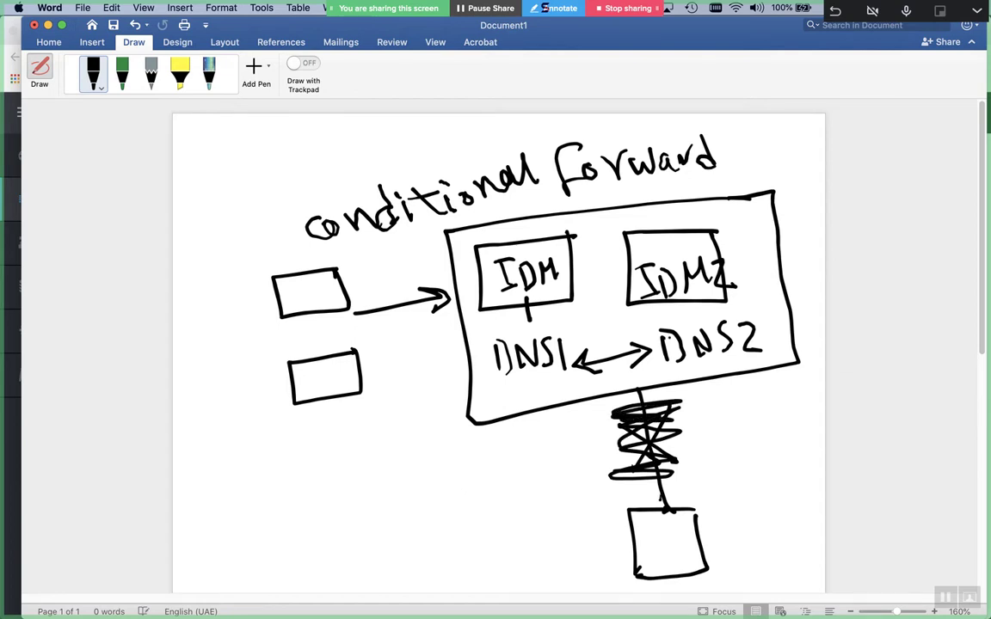
mouse_move(635, 545)
mouse_down()
mouse_move(410, 551)
mouse_move(367, 535)
mouse_move(350, 429)
mouse_up()
mouse_move(365, 246)
mouse_down()
mouse_move(259, 272)
mouse_move(231, 344)
mouse_move(258, 437)
mouse_move(398, 406)
mouse_move(376, 246)
mouse_up()
drag(351, 429, 345, 414)
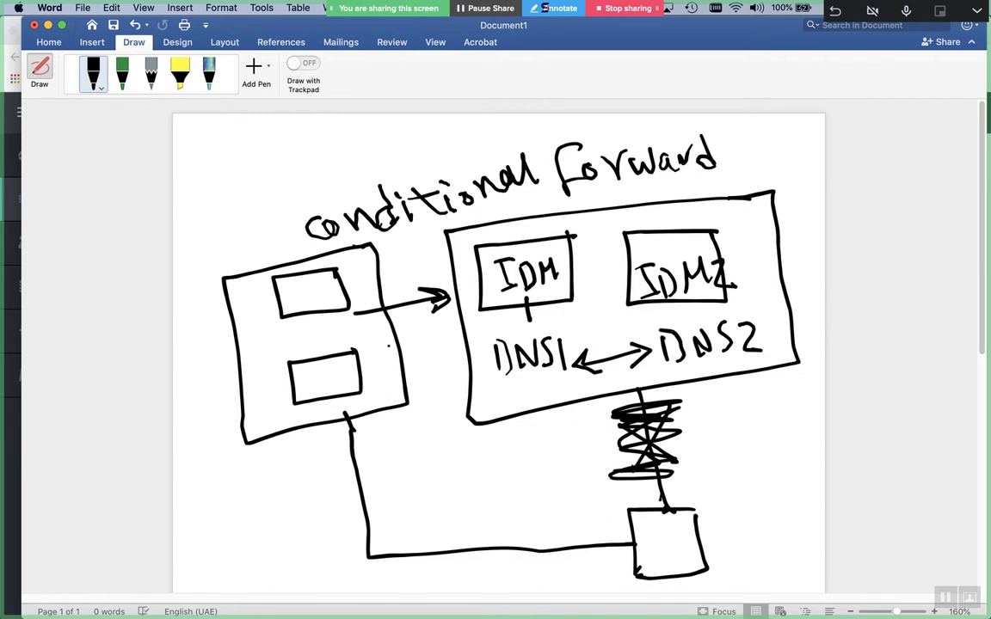
mouse_move(703, 465)
mouse_down()
mouse_move(718, 510)
mouse_move(766, 497)
mouse_move(793, 468)
mouse_move(819, 469)
mouse_up()
Draw a new box with inner shapes below the left group
scroll(805, 451, down, 5)
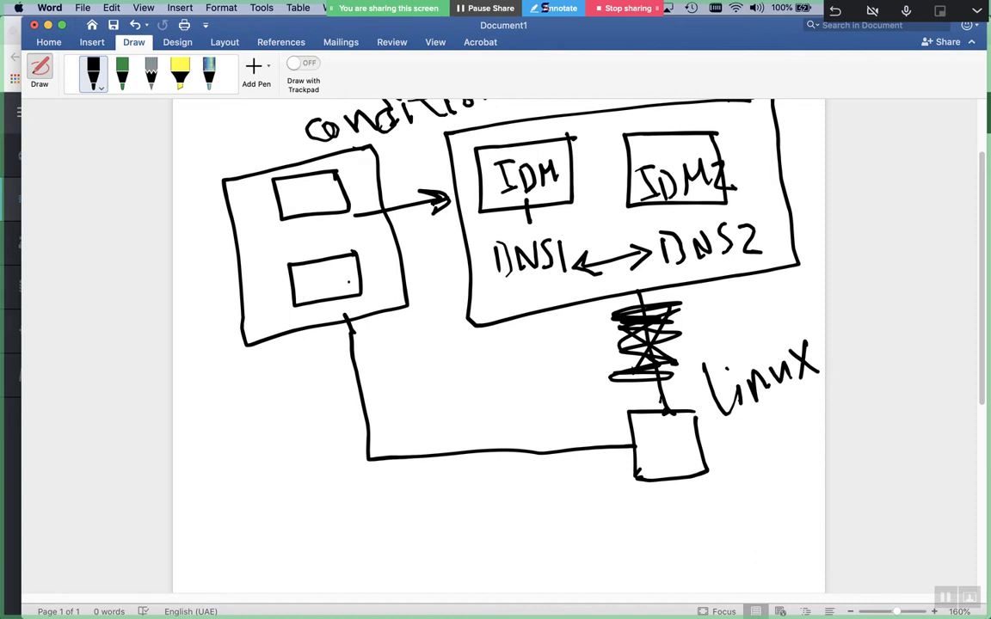
mouse_move(264, 431)
mouse_down()
mouse_move(193, 443)
mouse_move(195, 531)
mouse_move(301, 535)
mouse_move(273, 414)
mouse_move(234, 428)
mouse_move(222, 486)
mouse_move(256, 462)
mouse_up()
click(247, 462)
mouse_move(258, 509)
mouse_down()
mouse_move(224, 519)
mouse_move(231, 555)
mouse_move(271, 540)
mouse_up()
mouse_move(250, 464)
mouse_down()
mouse_move(295, 520)
mouse_move(312, 509)
mouse_up()
drag(311, 509, 280, 538)
click(248, 324)
Connect the left group to the lower box with an arrow and tick the IDM and IDM2 boxes
mouse_move(243, 274)
mouse_down()
mouse_move(189, 287)
mouse_move(218, 430)
mouse_up()
mouse_move(222, 343)
mouse_down()
mouse_move(207, 368)
mouse_move(234, 368)
mouse_move(221, 441)
mouse_up()
click(223, 422)
drag(206, 431, 221, 441)
drag(230, 281, 240, 276)
drag(222, 466, 249, 479)
drag(230, 544, 256, 535)
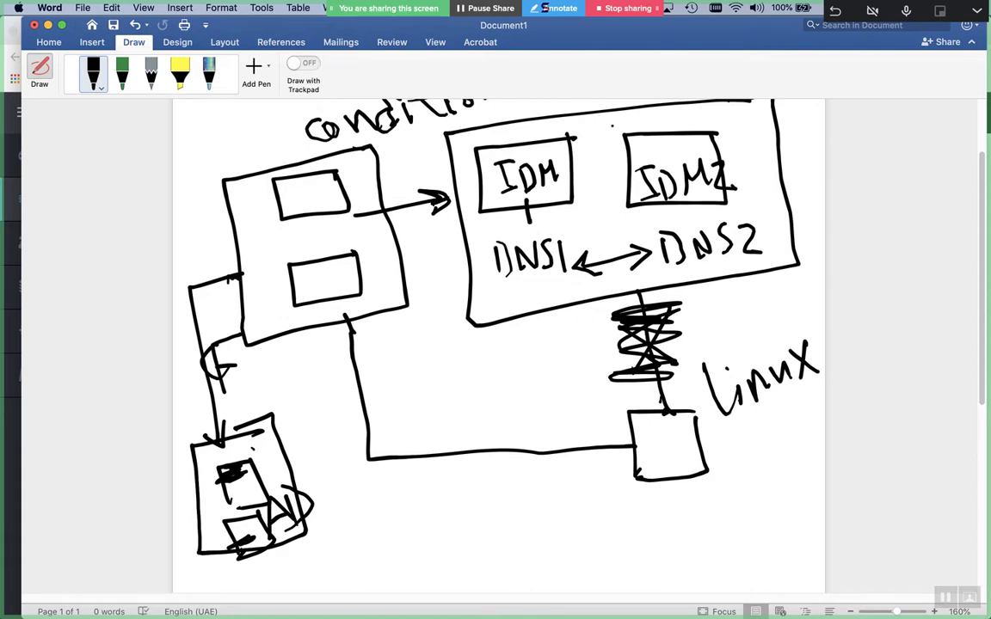
drag(509, 141, 512, 159)
drag(667, 123, 668, 135)
Draw an arrow down from the left inner box to a handwritten 8.8.8.8
mouse_move(327, 307)
mouse_down()
mouse_move(365, 464)
mouse_move(411, 572)
mouse_move(385, 572)
mouse_up()
click(435, 547)
click(449, 555)
mouse_move(449, 540)
mouse_down()
mouse_move(439, 542)
mouse_move(506, 578)
mouse_up()
click(478, 558)
click(532, 555)
click(553, 544)
mouse_move(571, 531)
mouse_down()
mouse_move(552, 554)
mouse_move(587, 569)
mouse_up()
click(607, 547)
drag(634, 540, 638, 569)
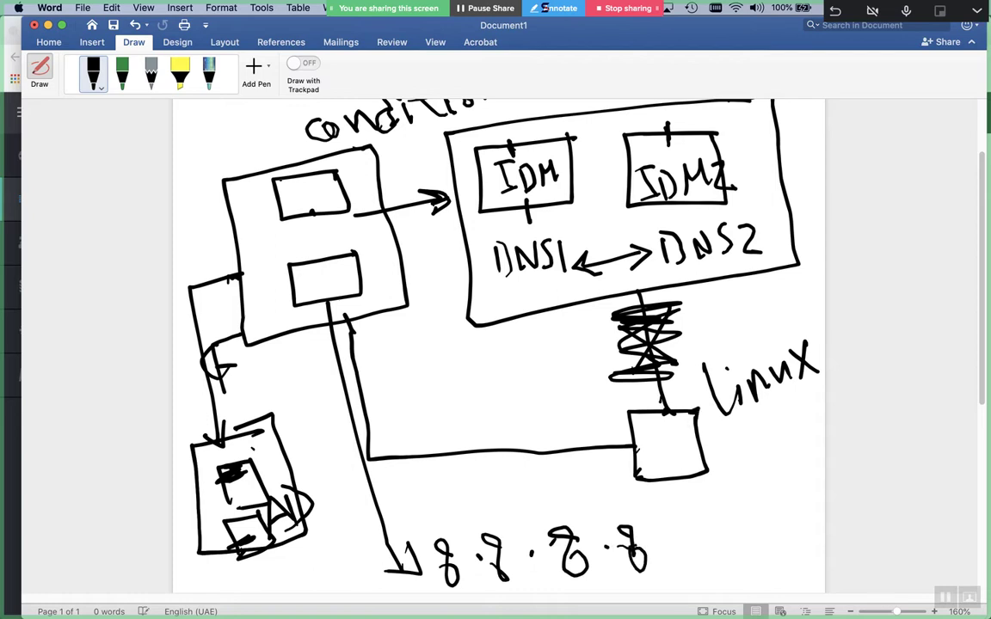
Add an arrow into the left group and write a label on the line to Linux
drag(246, 126, 261, 167)
drag(272, 148, 262, 167)
drag(550, 188, 527, 198)
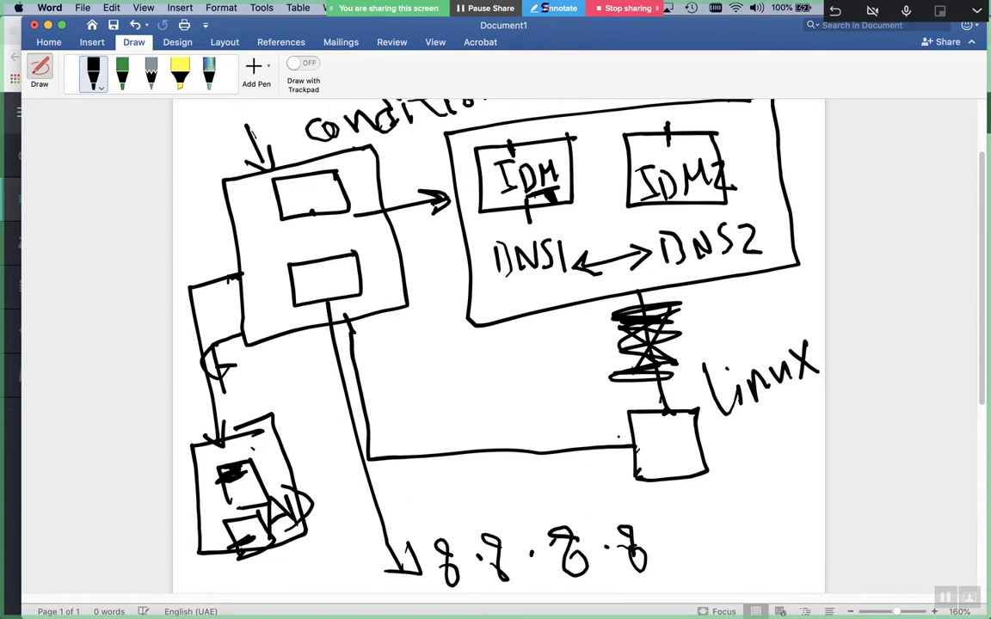
drag(646, 449, 657, 449)
mouse_move(437, 413)
mouse_down()
mouse_move(442, 456)
mouse_move(475, 441)
mouse_move(590, 427)
mouse_up()
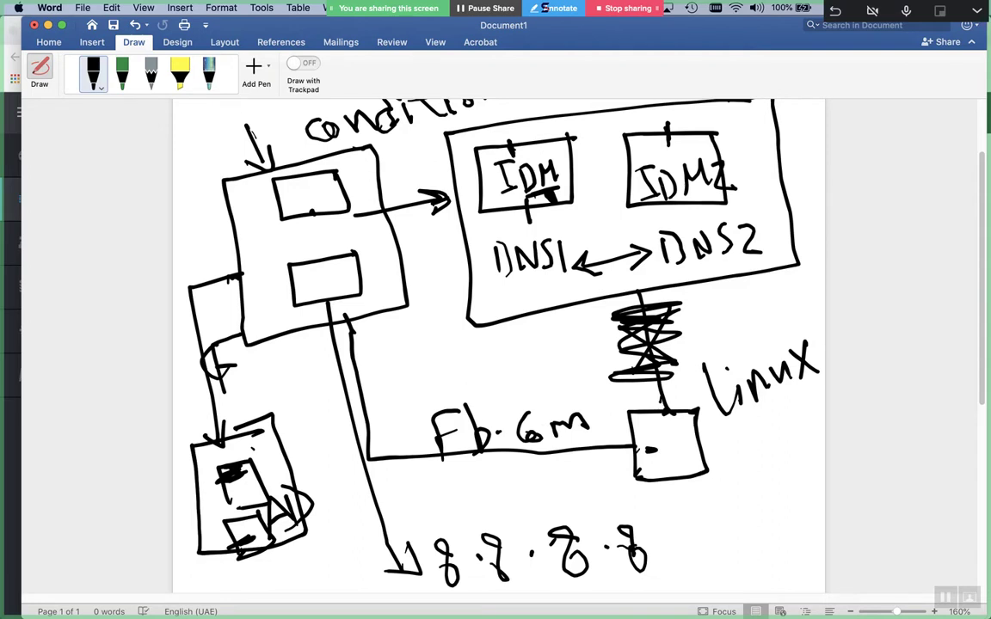
Underline DNS1 and DNS2, scribble under IDM and IDM2, and mark the lower-left box
drag(656, 268, 681, 263)
drag(537, 302, 566, 294)
drag(246, 484, 284, 476)
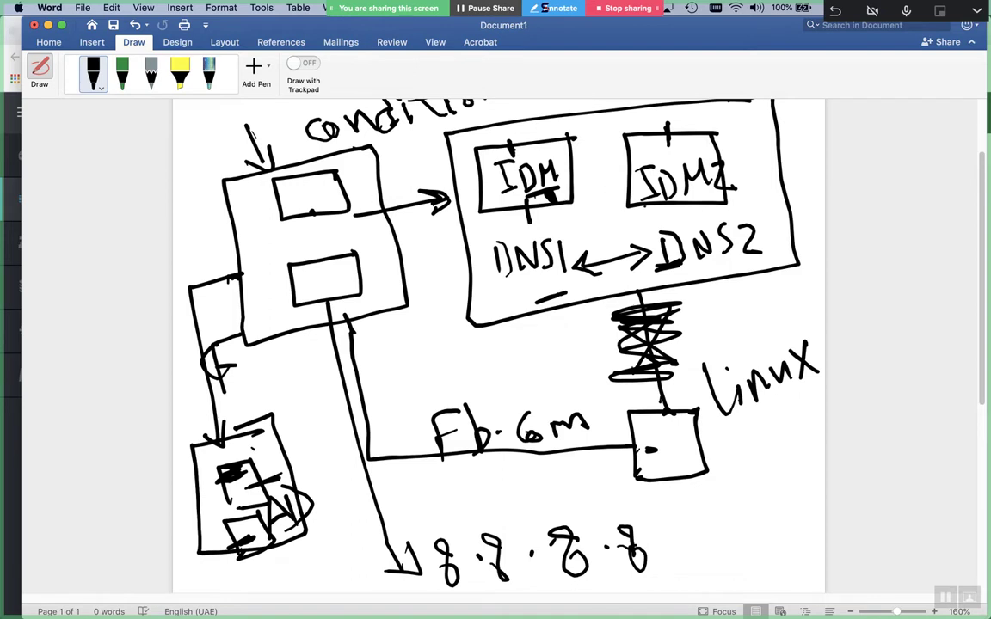
drag(524, 197, 547, 205)
drag(663, 191, 654, 211)
drag(527, 196, 520, 219)
drag(234, 434, 259, 427)
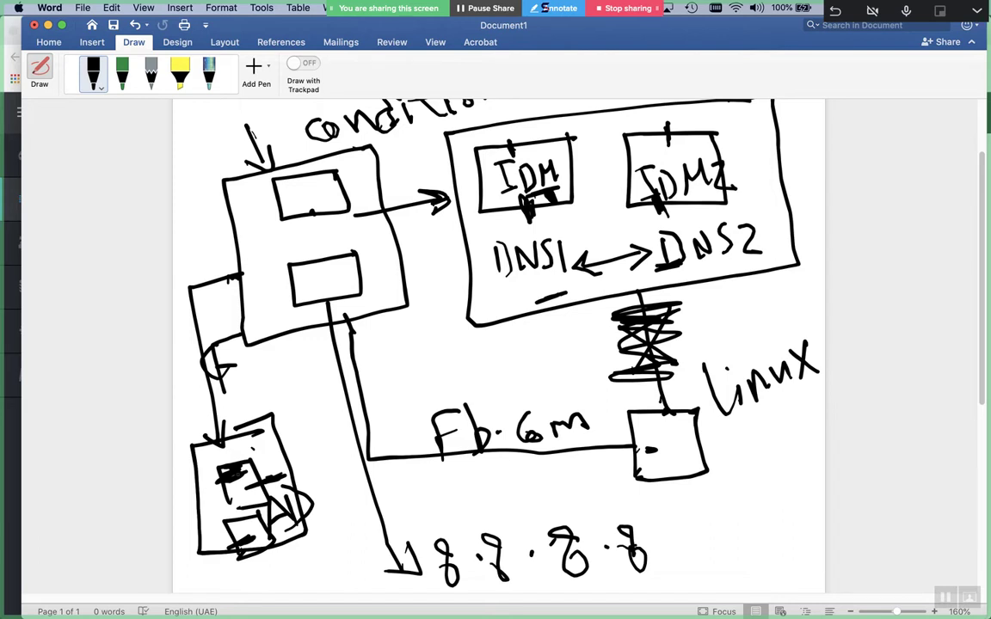
Draw a box and a dividing line under 8.8.8.8
scroll(237, 474, down, 5)
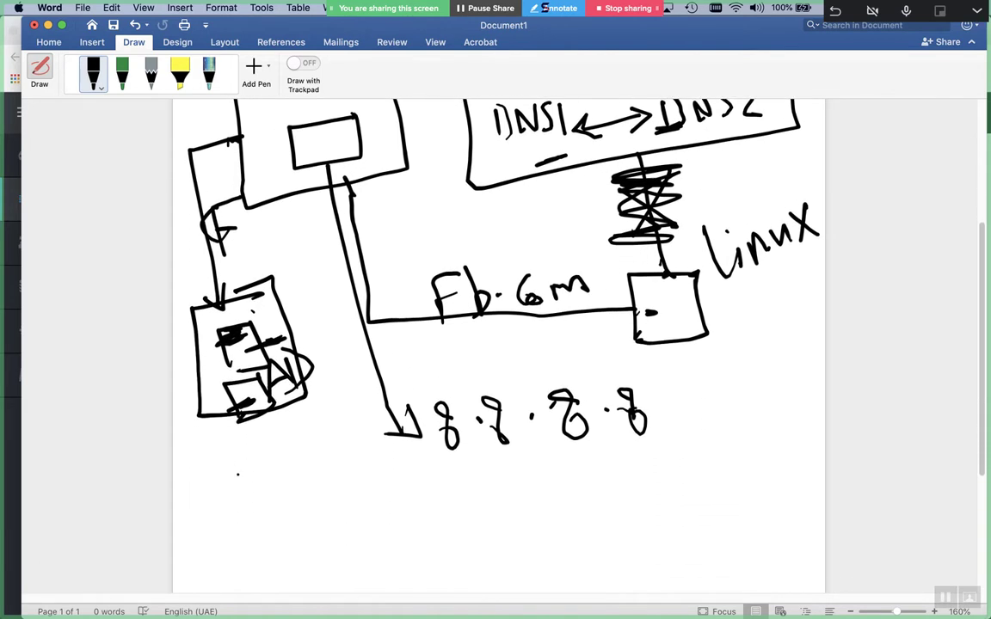
scroll(238, 474, down, 1)
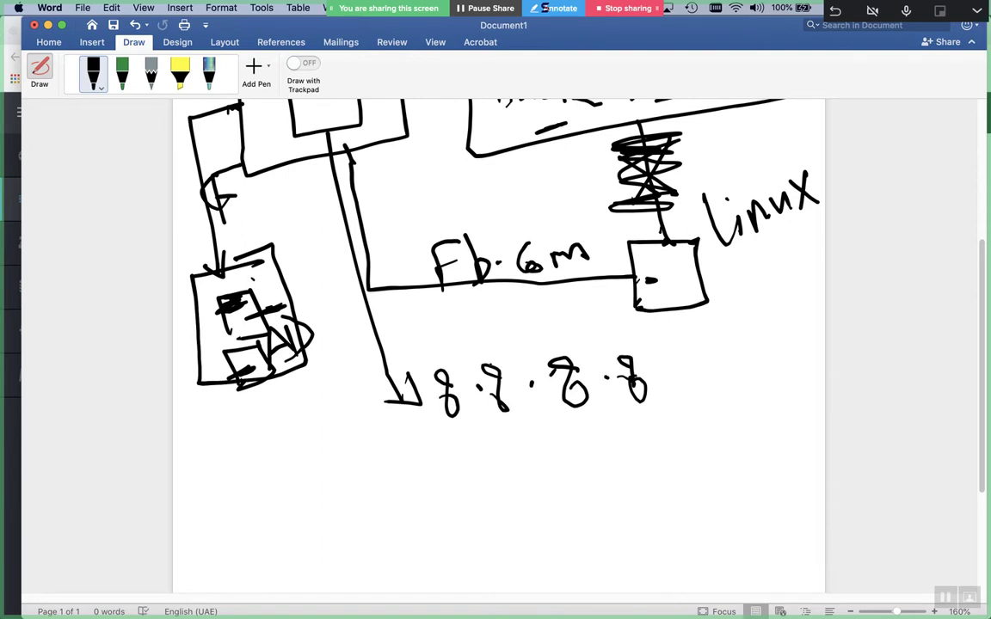
mouse_move(405, 466)
mouse_down()
mouse_move(336, 538)
mouse_move(422, 492)
mouse_move(383, 467)
mouse_move(254, 487)
mouse_move(263, 554)
mouse_move(316, 520)
mouse_move(311, 480)
mouse_up()
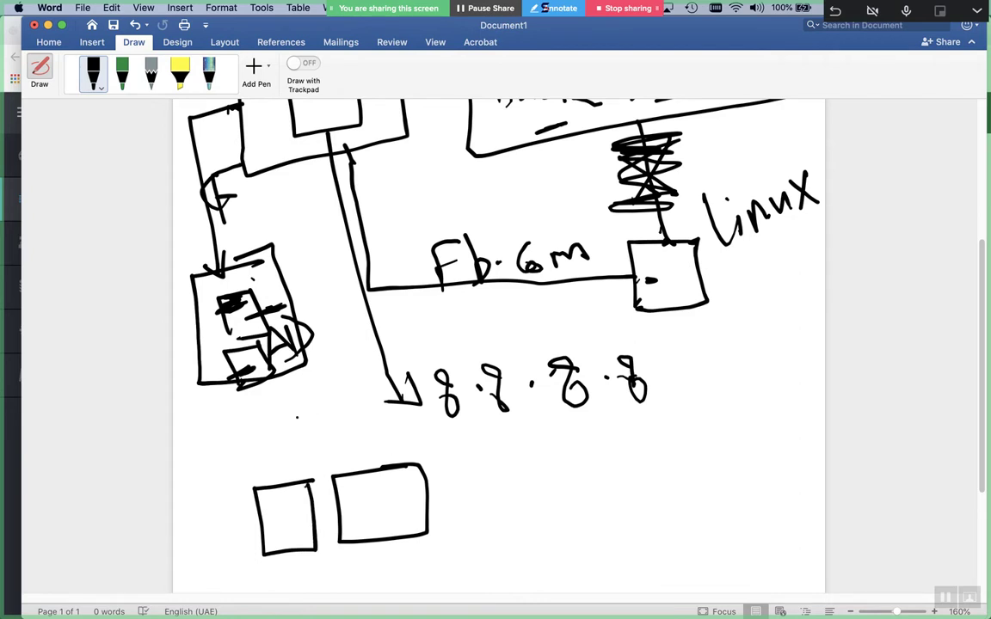
mouse_move(190, 433)
mouse_down()
mouse_move(545, 414)
mouse_move(551, 437)
mouse_move(540, 508)
mouse_move(565, 474)
mouse_up()
Write the note 'Fully Isolated' beside the boxes
drag(584, 471, 590, 489)
drag(651, 455, 671, 494)
mouse_move(549, 532)
mouse_down()
mouse_move(575, 527)
mouse_move(575, 568)
mouse_move(598, 566)
mouse_up()
mouse_move(638, 525)
mouse_down()
mouse_move(631, 555)
mouse_move(663, 568)
mouse_move(647, 570)
mouse_up()
mouse_move(694, 520)
mouse_down()
mouse_move(692, 556)
mouse_move(723, 554)
mouse_up()
drag(736, 516, 741, 542)
click(766, 528)
drag(725, 532, 800, 531)
drag(807, 488, 814, 529)
Hatch above the small left box, join the two boxes with lines, and add another small box
mouse_move(223, 461)
mouse_down()
mouse_move(280, 447)
mouse_move(273, 458)
mouse_up()
drag(218, 495, 277, 472)
drag(225, 488, 271, 480)
drag(341, 488, 388, 484)
mouse_move(258, 512)
mouse_down()
mouse_move(350, 506)
mouse_move(393, 522)
mouse_up()
click(301, 520)
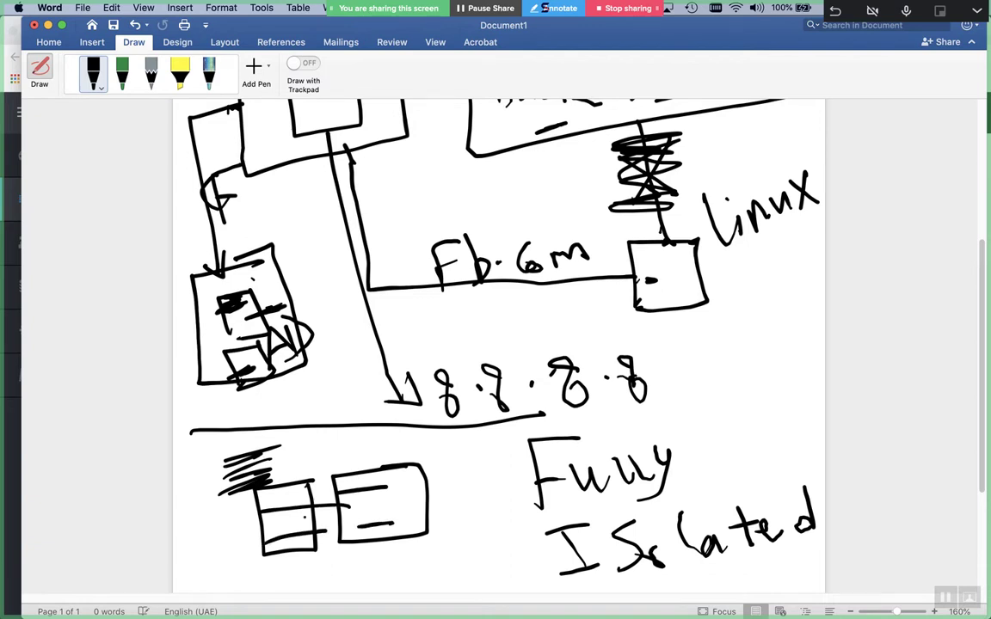
drag(415, 172, 499, 157)
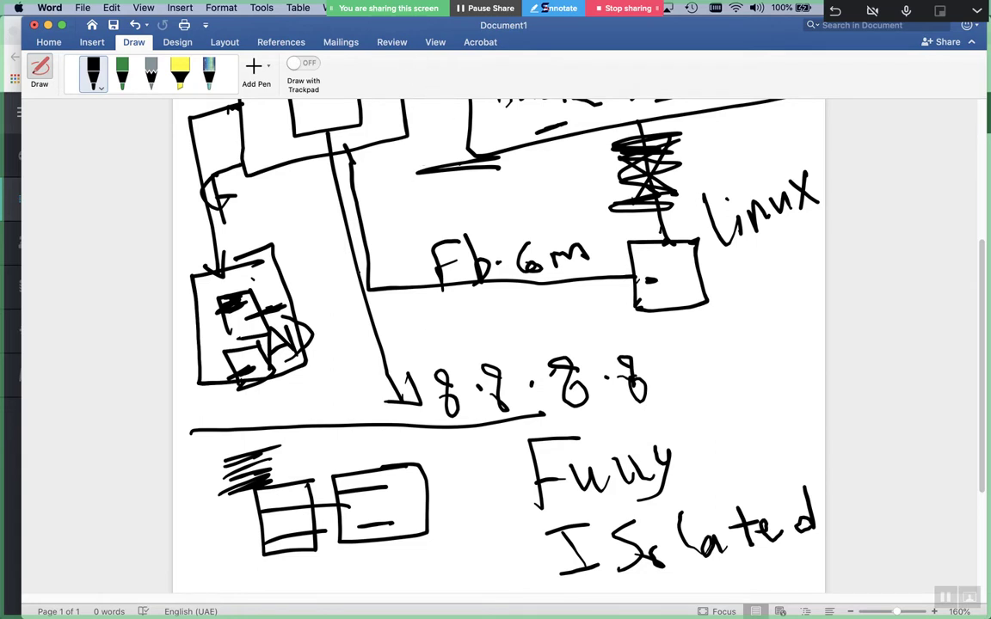
mouse_move(183, 411)
mouse_down()
mouse_move(182, 459)
mouse_move(231, 399)
mouse_move(241, 443)
mouse_up()
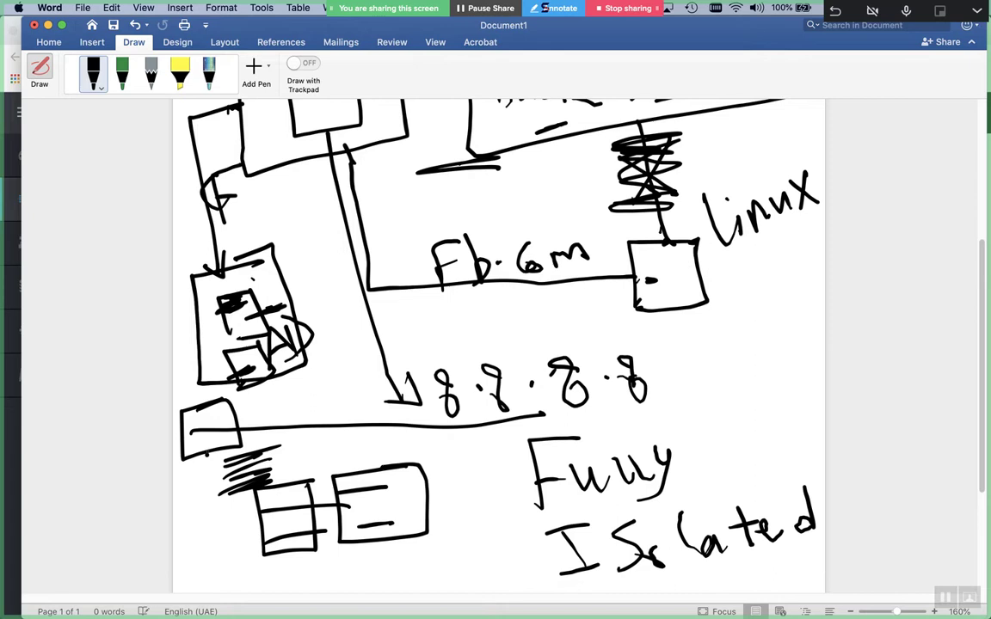
click(195, 489)
drag(301, 131, 335, 118)
Scribble in the middle left box, circle the two lower-left boxes, and mark above Fully
scroll(499, 344, up, 5)
mouse_move(297, 225)
mouse_down()
mouse_move(335, 215)
mouse_move(340, 224)
mouse_up()
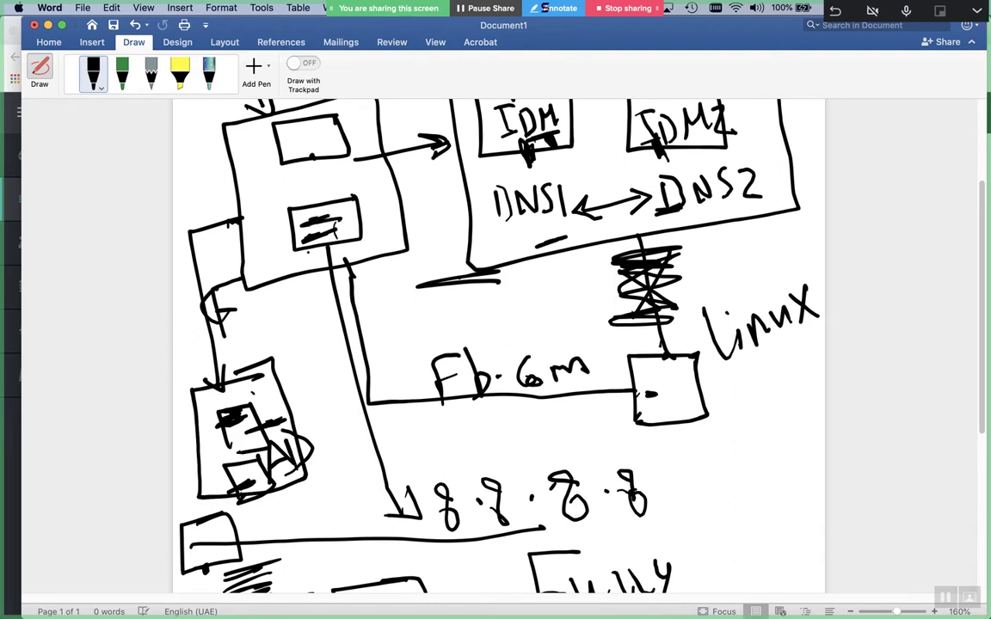
scroll(499, 344, down, 10)
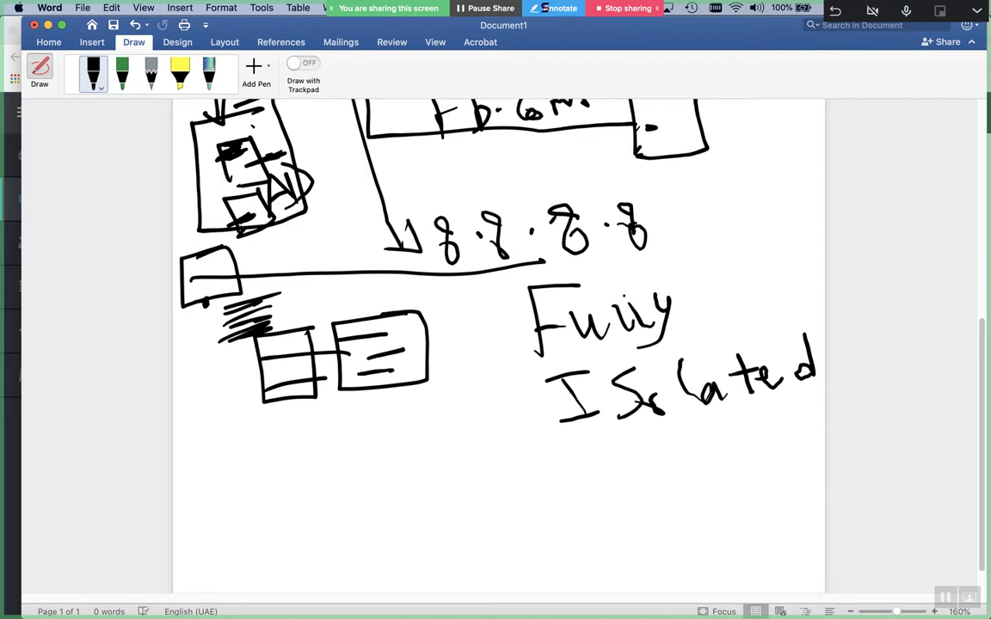
mouse_move(437, 340)
mouse_down()
mouse_move(275, 306)
mouse_move(453, 320)
mouse_up()
mouse_move(718, 249)
mouse_down()
mouse_move(727, 286)
mouse_move(731, 275)
mouse_up()
click(741, 228)
mouse_move(751, 249)
mouse_down()
mouse_move(754, 271)
mouse_move(778, 252)
mouse_move(815, 252)
mouse_up()
Draw two stick figures below Isolated and arrow them to the ellipse
mouse_move(746, 491)
mouse_down()
mouse_move(728, 508)
mouse_move(741, 551)
mouse_move(727, 585)
mouse_up()
drag(744, 534, 777, 575)
drag(654, 504, 666, 589)
mouse_move(658, 535)
mouse_down()
mouse_move(628, 572)
mouse_move(705, 569)
mouse_up()
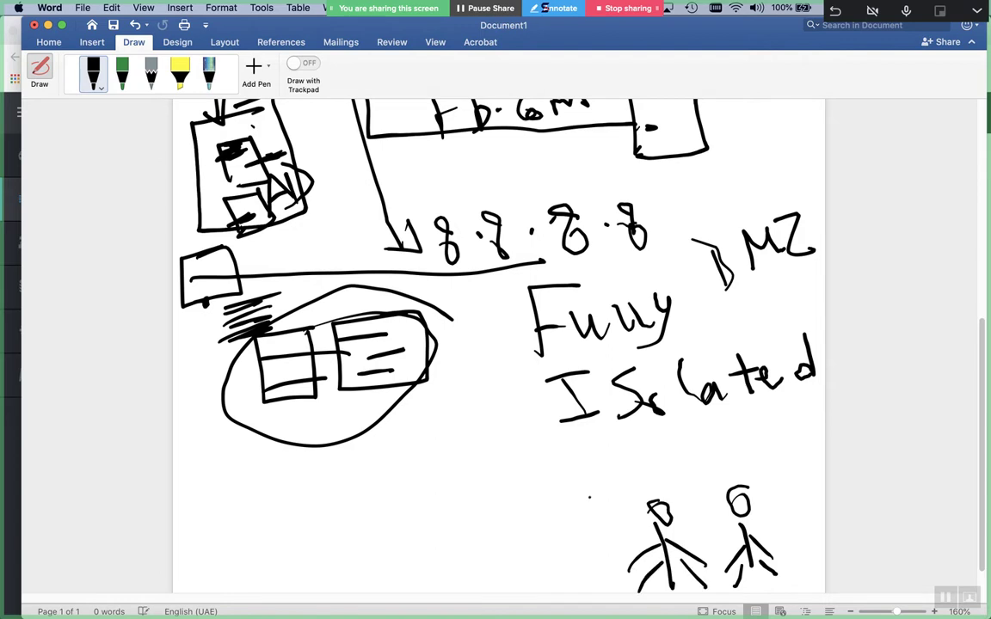
mouse_move(641, 531)
mouse_down()
mouse_move(379, 456)
mouse_move(401, 449)
mouse_up()
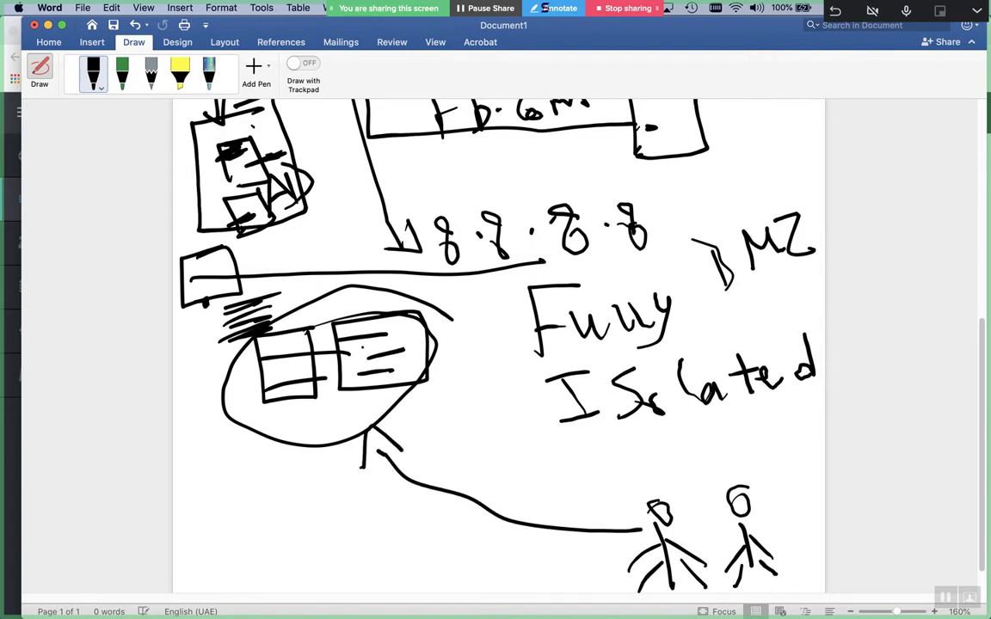
Write 'WE' beside the ellipse and underline the handwritten address
mouse_move(199, 468)
mouse_down()
mouse_move(222, 497)
mouse_move(242, 469)
mouse_up()
drag(273, 424, 244, 441)
drag(248, 454, 292, 487)
drag(289, 452, 266, 464)
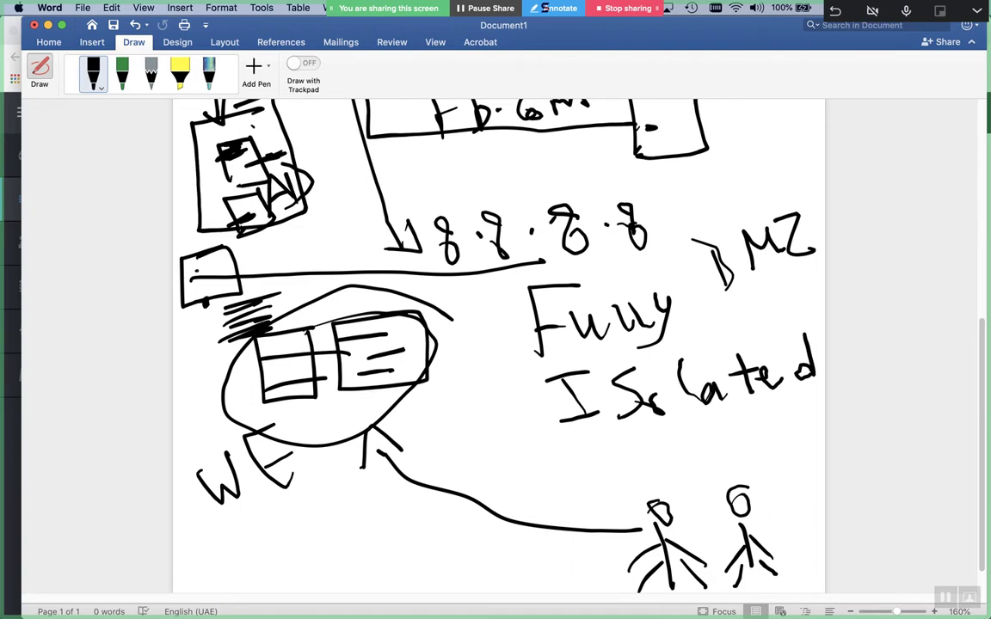
drag(180, 281, 621, 248)
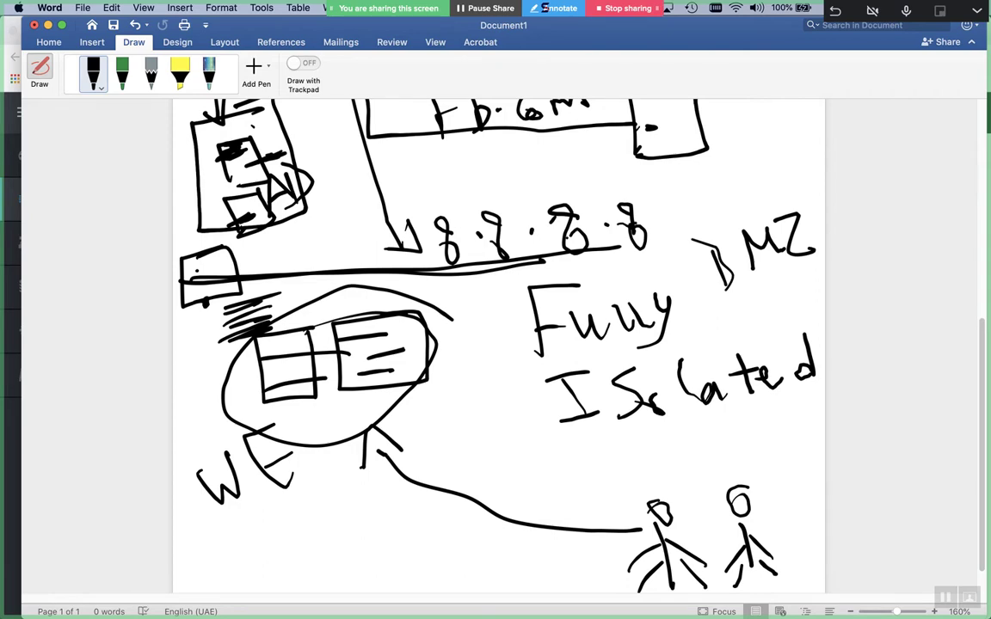
Review the diagram, stop inking, and select all page content
scroll(499, 344, up, 10)
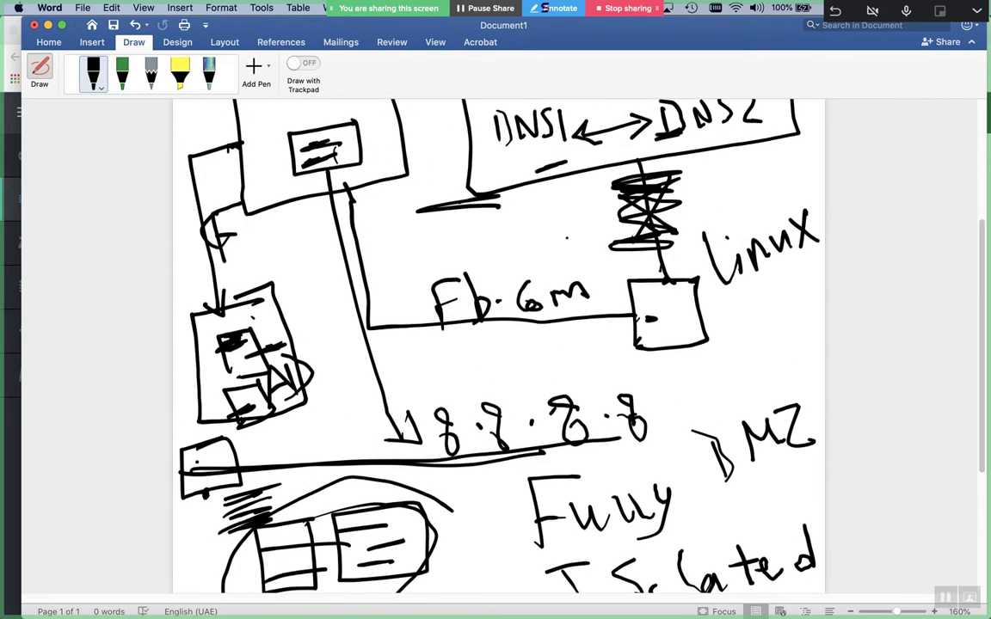
scroll(499, 344, down, 10)
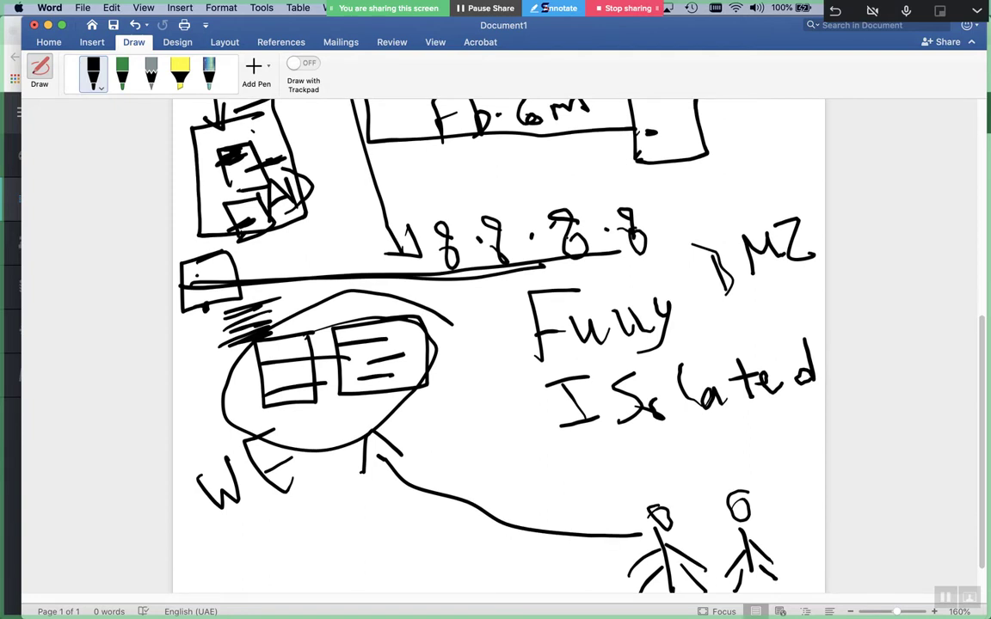
scroll(499, 344, down, 2)
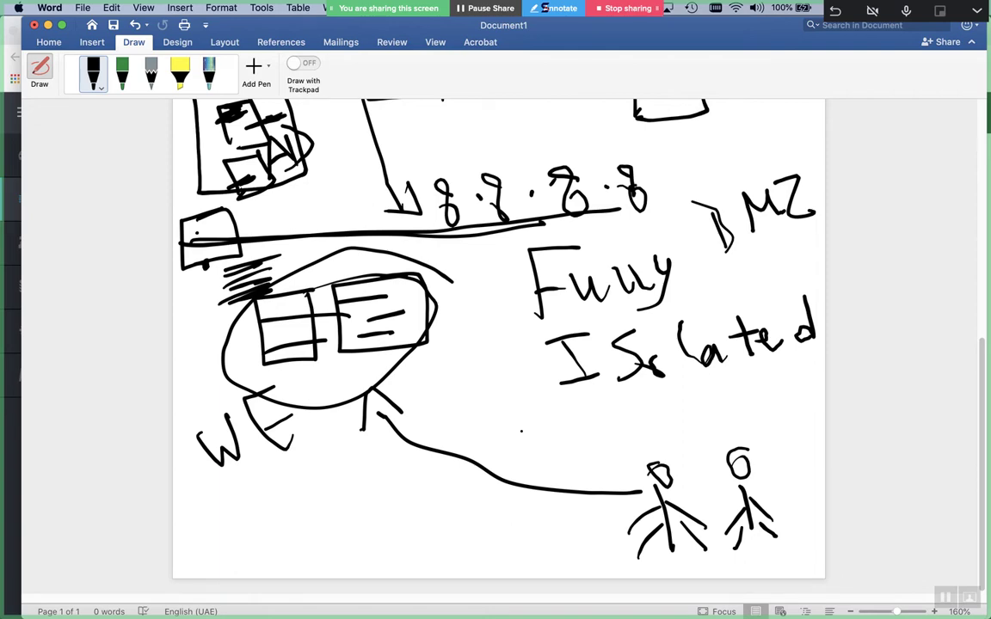
scroll(501, 393, up, 10)
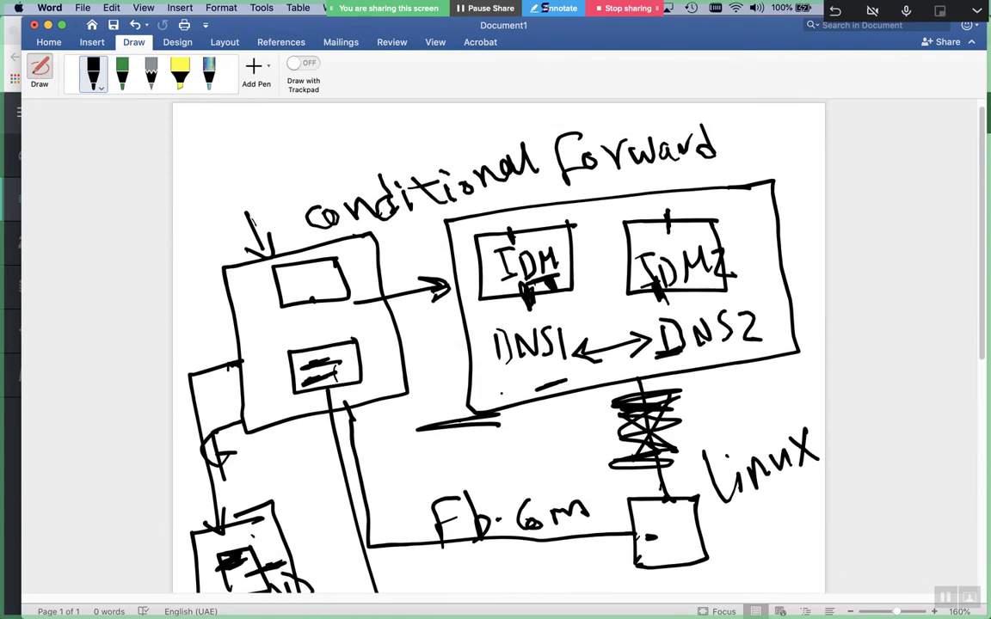
key(Escape)
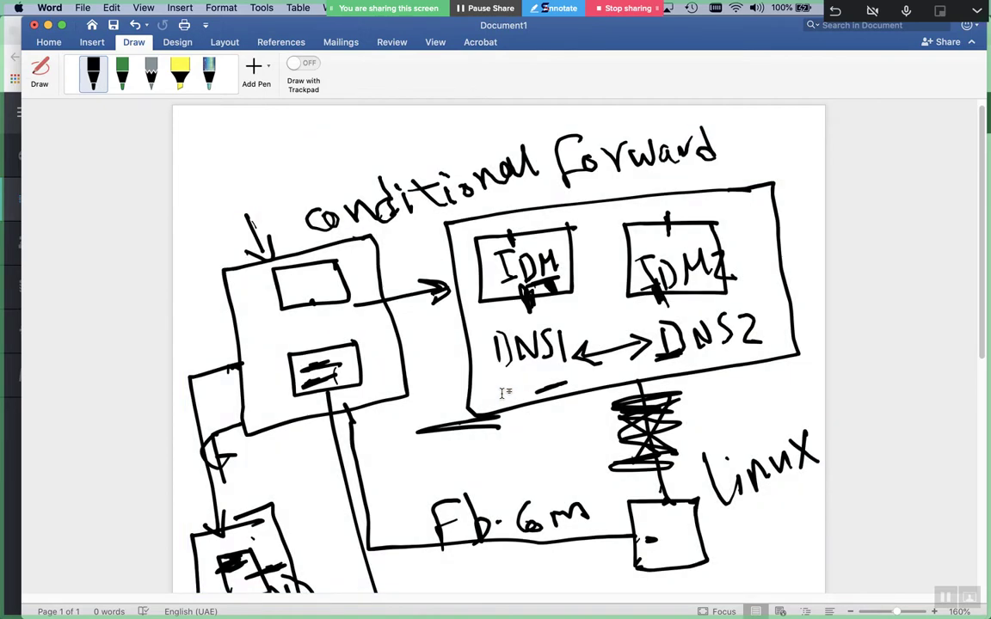
key(super+a)
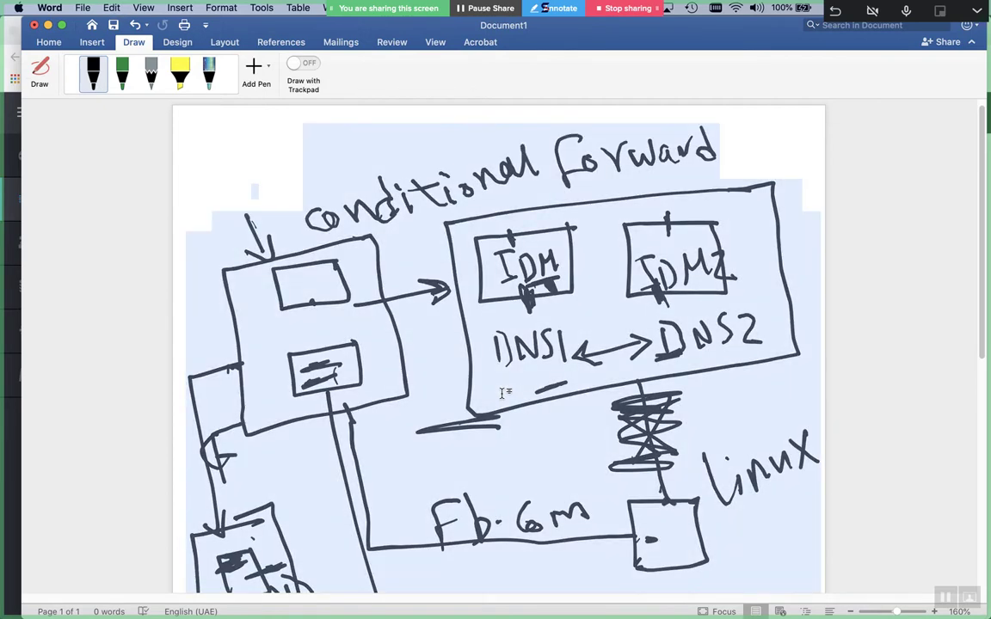
Select then deselect the conditional forward drawing and scroll through the diagram
click(357, 194)
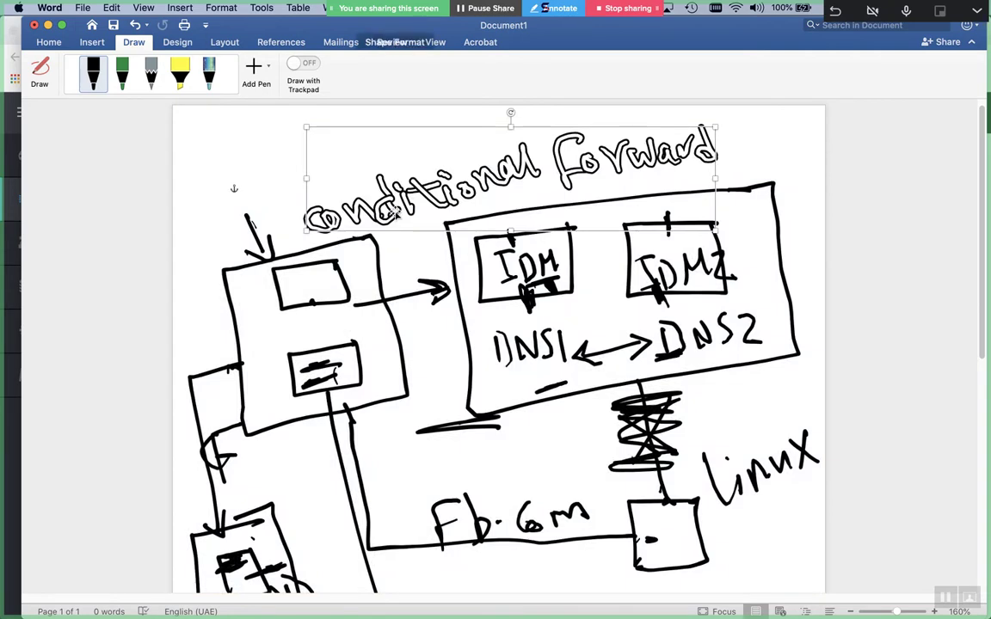
key(Escape)
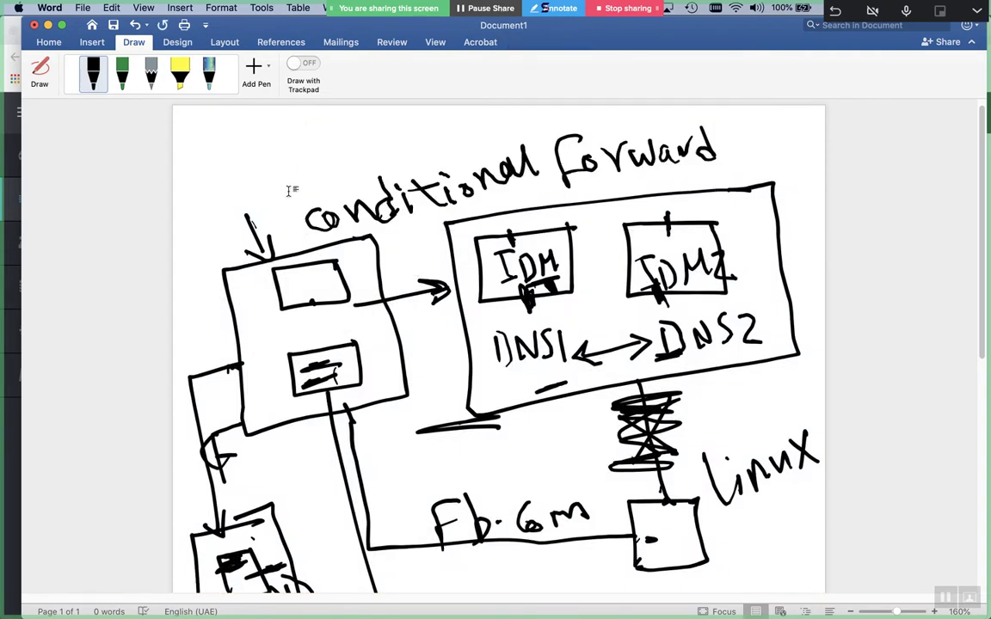
scroll(292, 191, down, 3)
scroll(292, 191, down, 10)
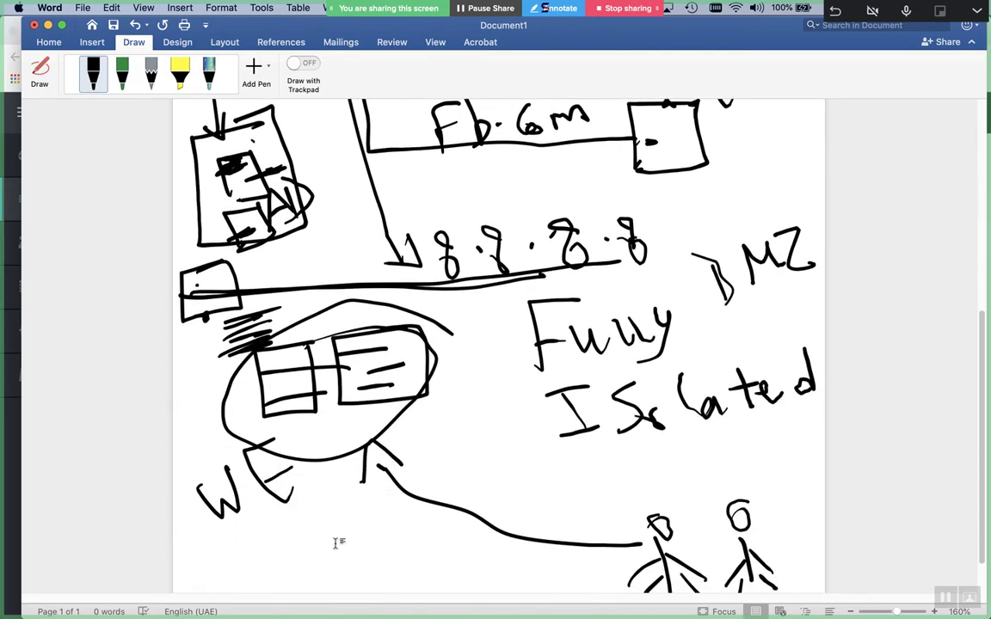
scroll(336, 542, up, 10)
scroll(336, 542, down, 15)
scroll(336, 541, up, 6)
scroll(336, 542, up, 10)
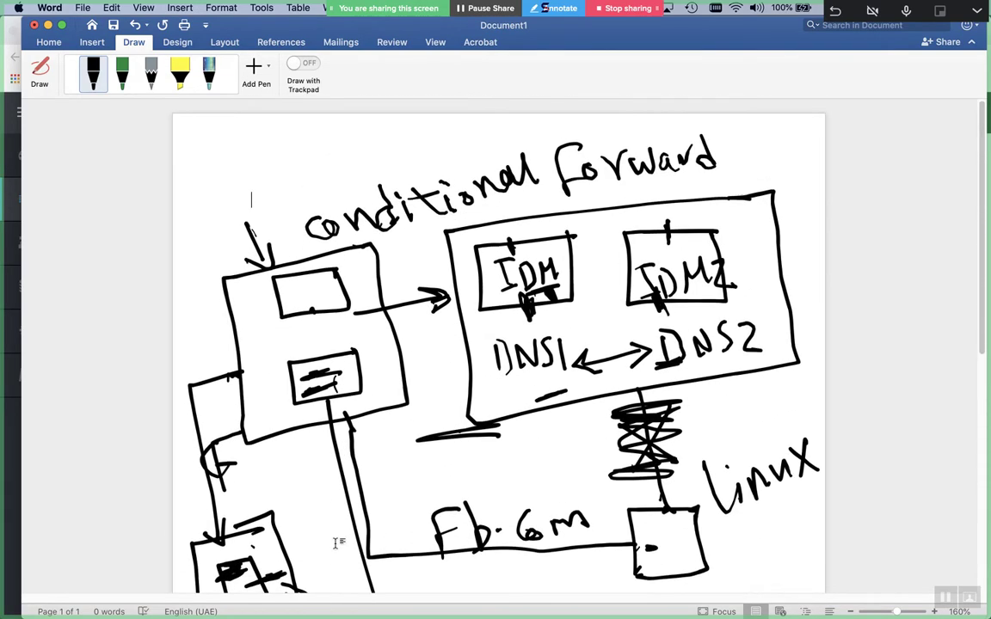
scroll(336, 542, down, 7)
scroll(337, 542, down, 7)
Close the sketch with Don't Save and create a new blank document
key(super+w)
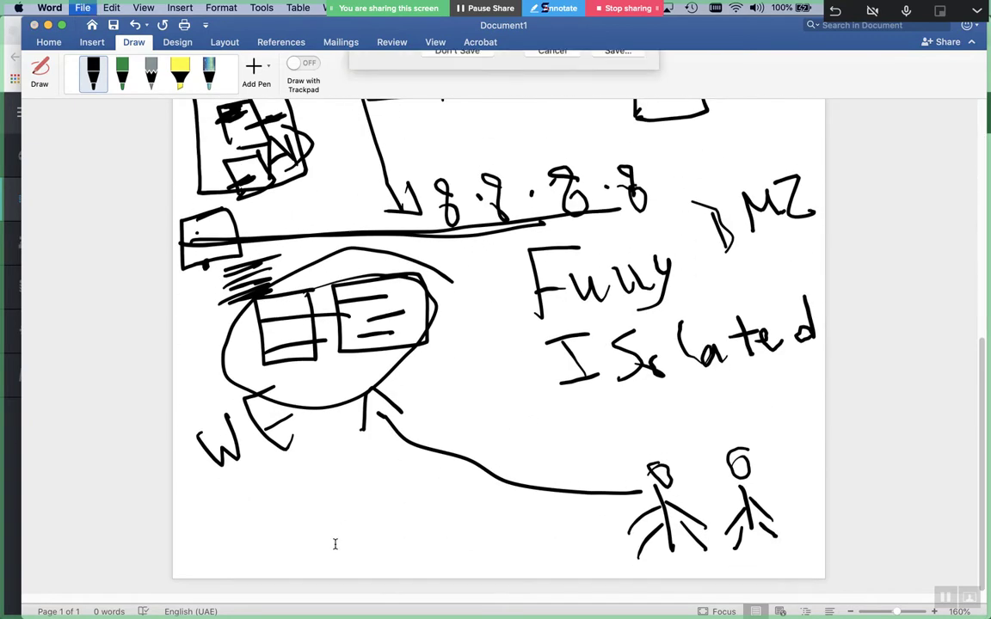
click(457, 120)
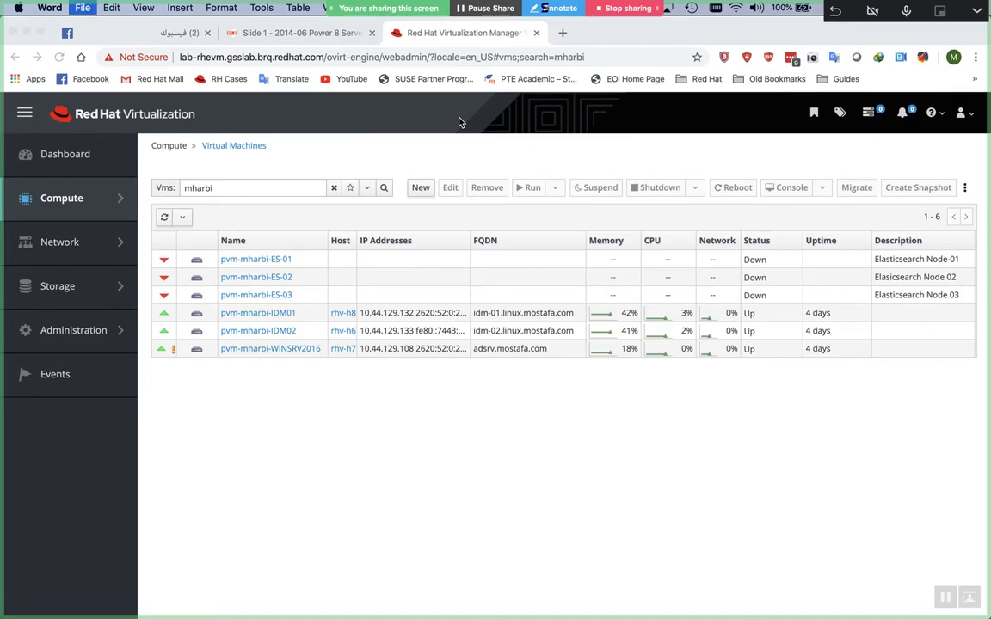
key(super+n)
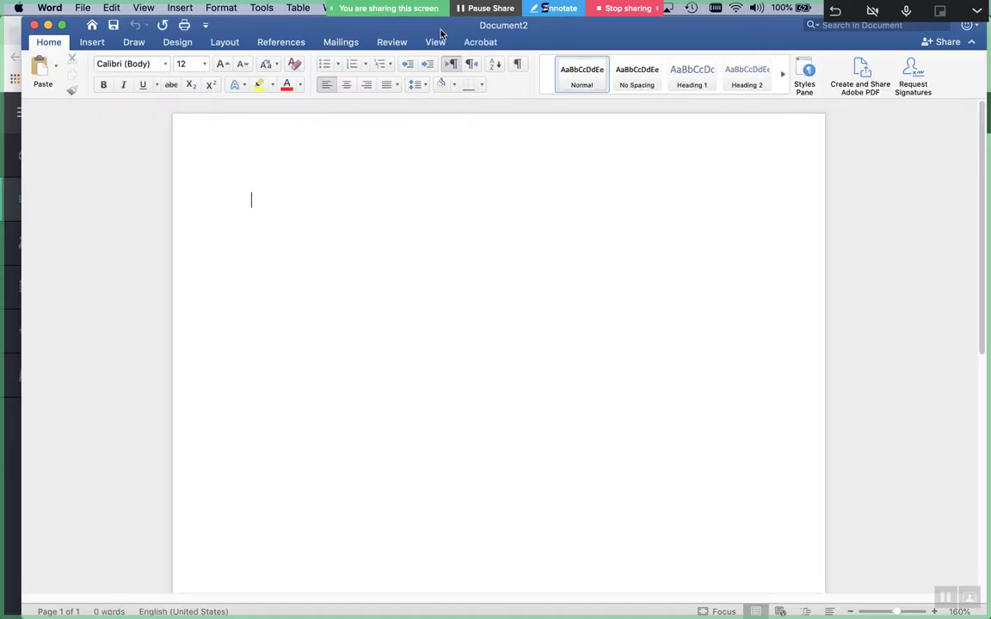
Draw a horizontal black dividing line across the page
click(133, 42)
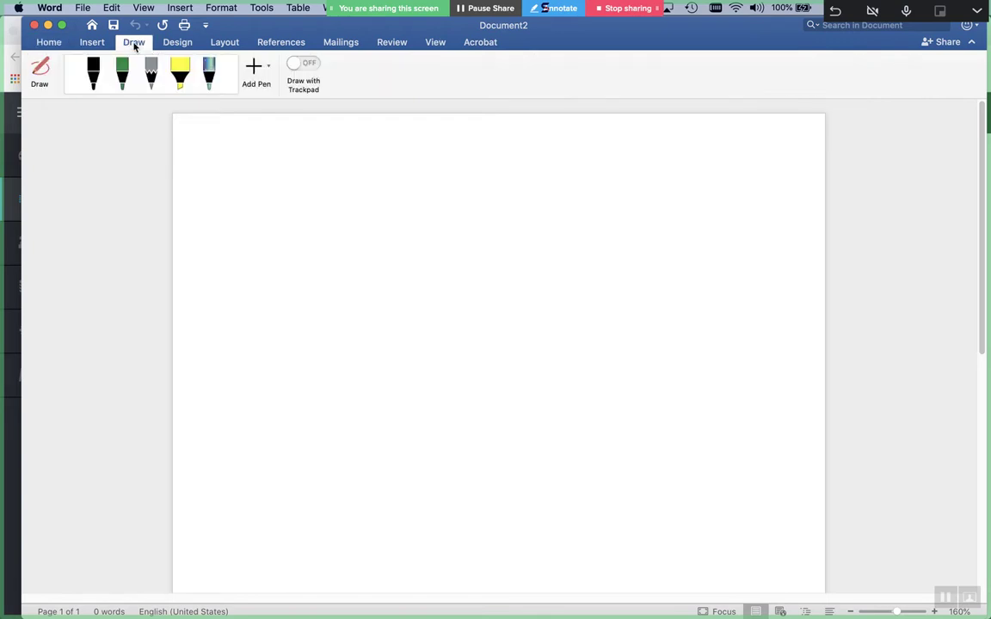
click(92, 77)
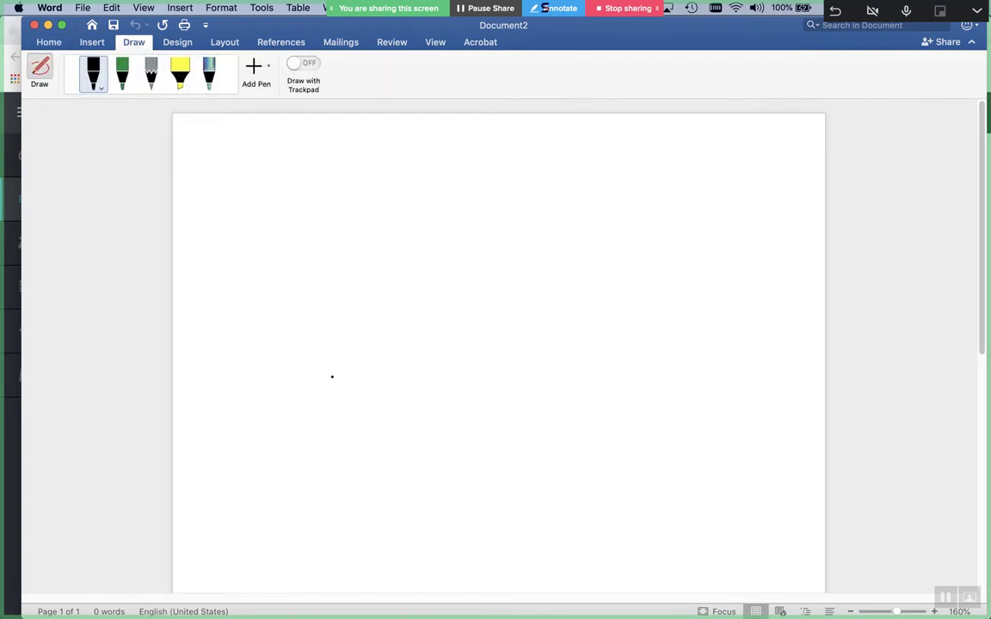
drag(268, 362, 772, 337)
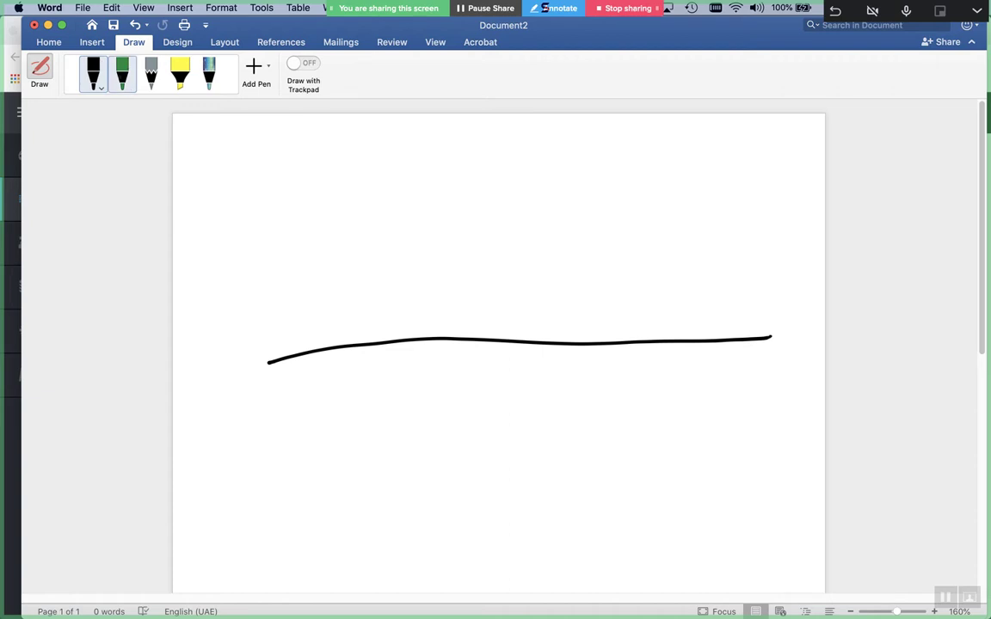
Write 'Internal' in green above the line and 'External' in black below it
click(122, 74)
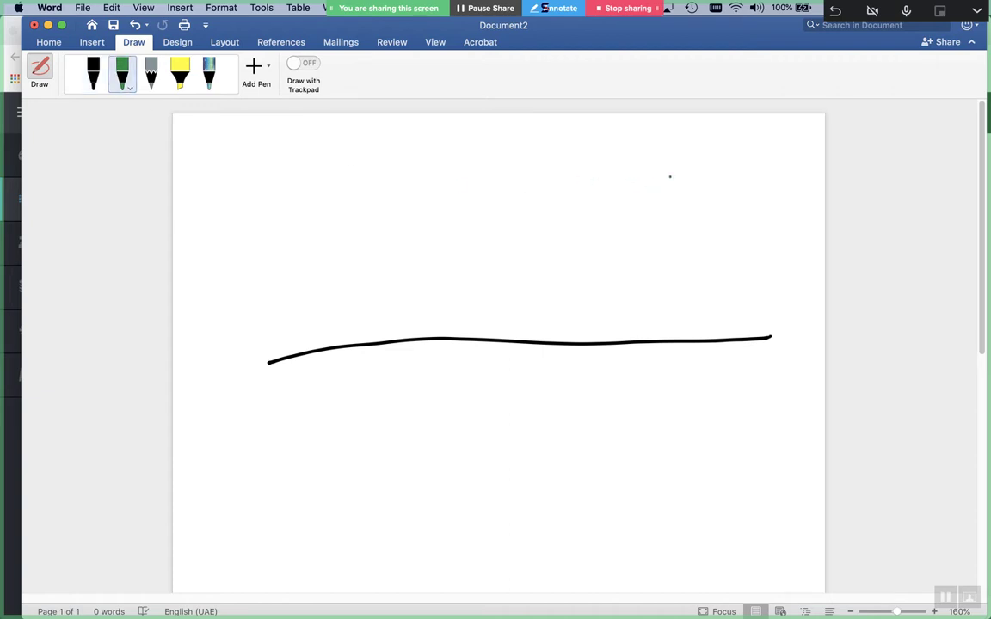
mouse_move(191, 258)
mouse_down()
mouse_move(219, 207)
mouse_move(258, 225)
mouse_move(392, 163)
mouse_move(429, 179)
mouse_up()
click(93, 73)
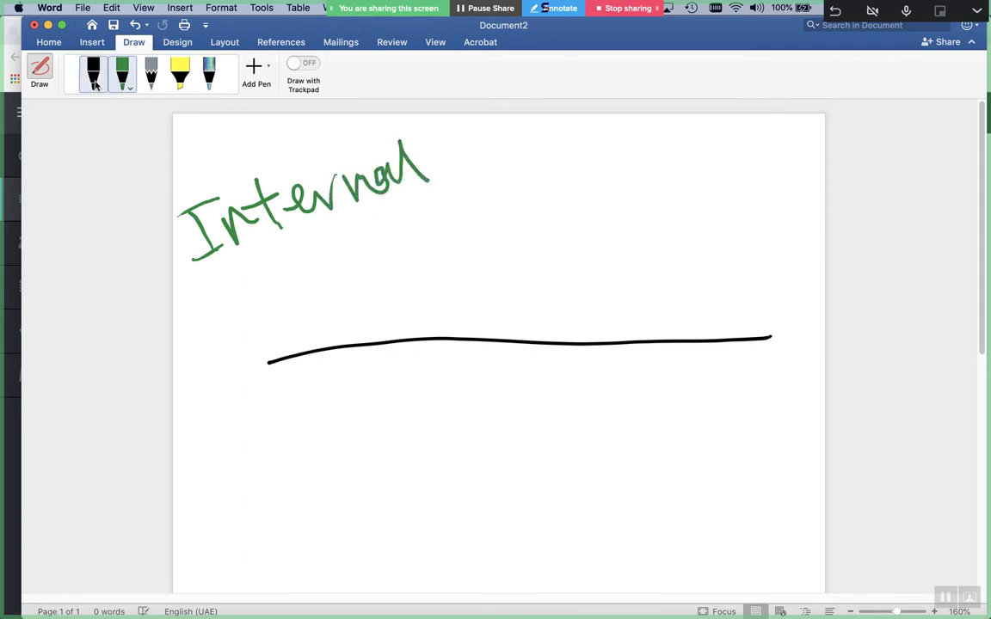
mouse_move(221, 411)
mouse_down()
mouse_move(231, 443)
mouse_move(250, 426)
mouse_move(283, 447)
mouse_move(357, 405)
mouse_move(370, 370)
mouse_move(440, 398)
mouse_up()
Below the line, draw two small boxes inside a large rectangle, connected to a cloud
mouse_move(642, 413)
mouse_down()
mouse_move(613, 478)
mouse_move(634, 482)
mouse_up()
mouse_move(553, 448)
mouse_down()
mouse_move(516, 477)
mouse_move(534, 513)
mouse_up()
mouse_move(552, 449)
mouse_down()
mouse_move(565, 510)
mouse_move(579, 508)
mouse_up()
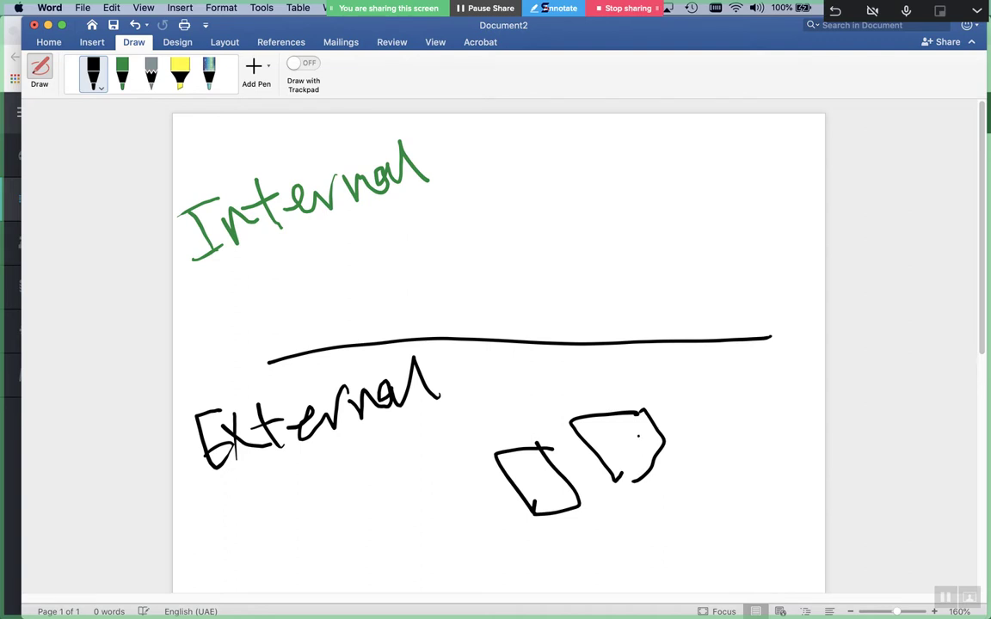
mouse_move(663, 391)
mouse_down()
mouse_move(594, 404)
mouse_move(477, 550)
mouse_move(688, 398)
mouse_move(670, 389)
mouse_up()
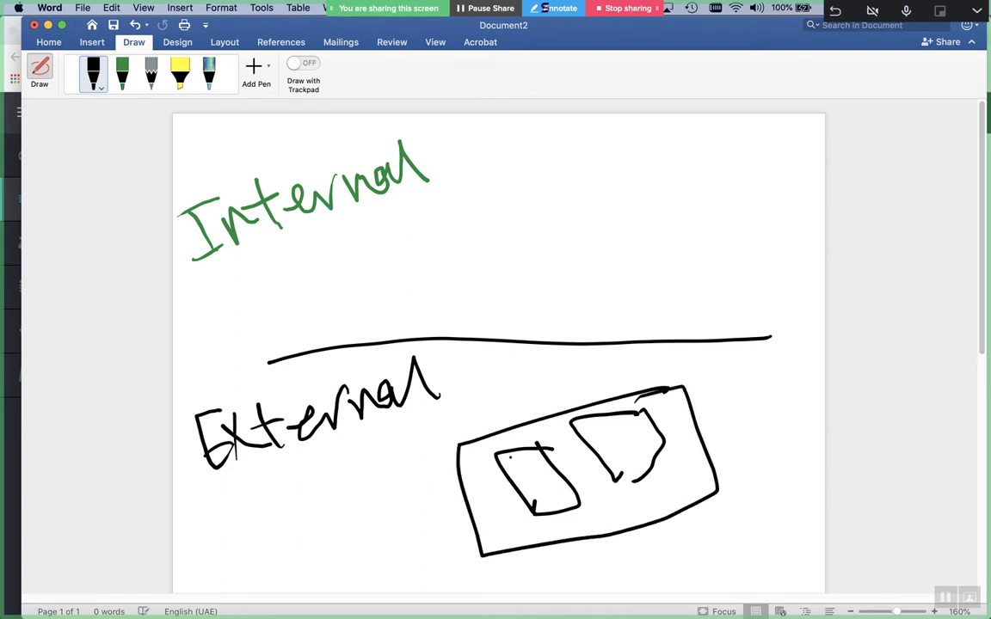
drag(679, 506, 714, 550)
mouse_move(778, 519)
mouse_down()
mouse_move(748, 572)
mouse_move(778, 519)
mouse_up()
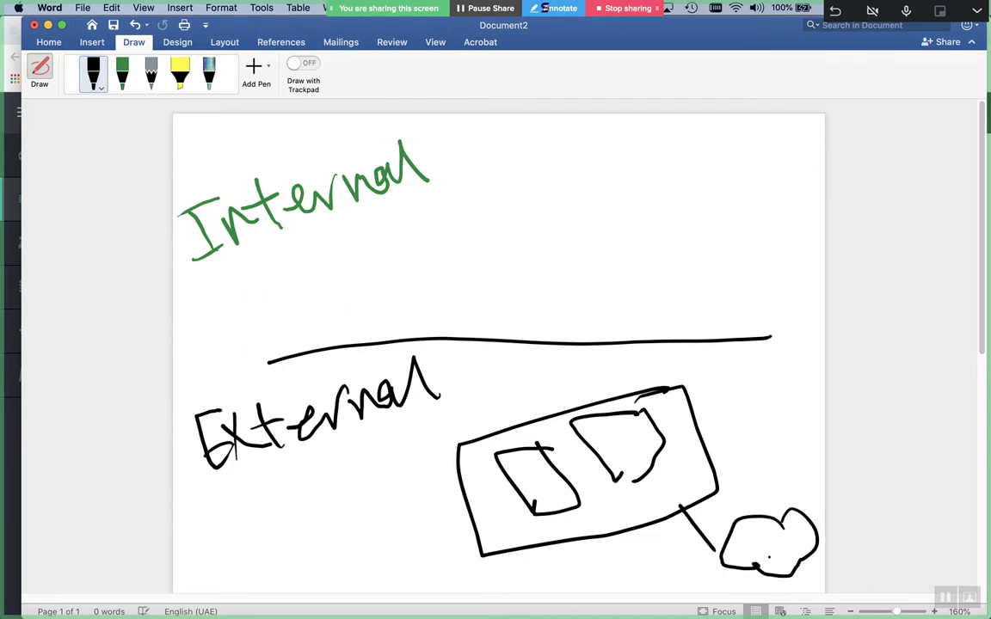
drag(689, 544, 736, 560)
mouse_move(608, 417)
mouse_down()
mouse_move(657, 405)
mouse_move(691, 461)
mouse_move(602, 473)
mouse_up()
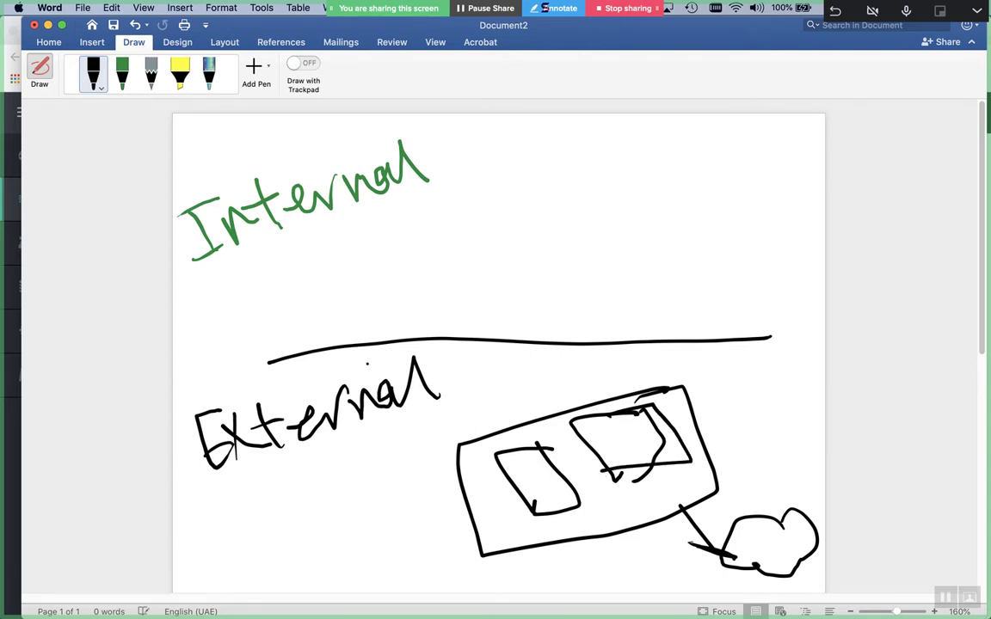
Draw two boxes beside Internal and a link to the lower rectangle, then cross it out
mouse_move(621, 128)
mouse_down()
mouse_move(602, 183)
mouse_move(623, 129)
mouse_up()
mouse_move(487, 131)
mouse_down()
mouse_move(469, 164)
mouse_move(599, 405)
mouse_up()
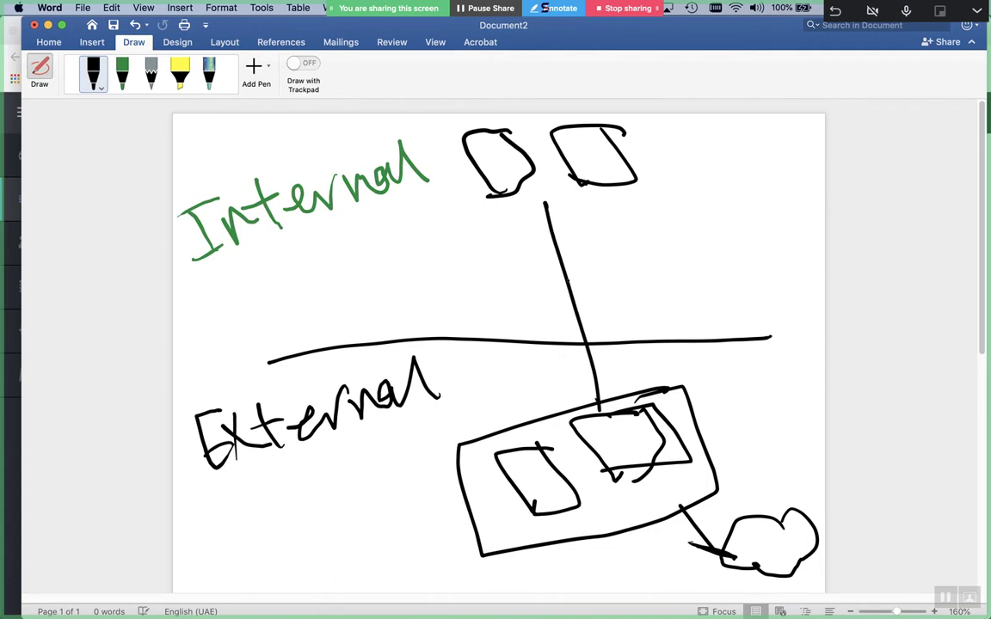
drag(590, 234, 540, 323)
drag(517, 276, 637, 321)
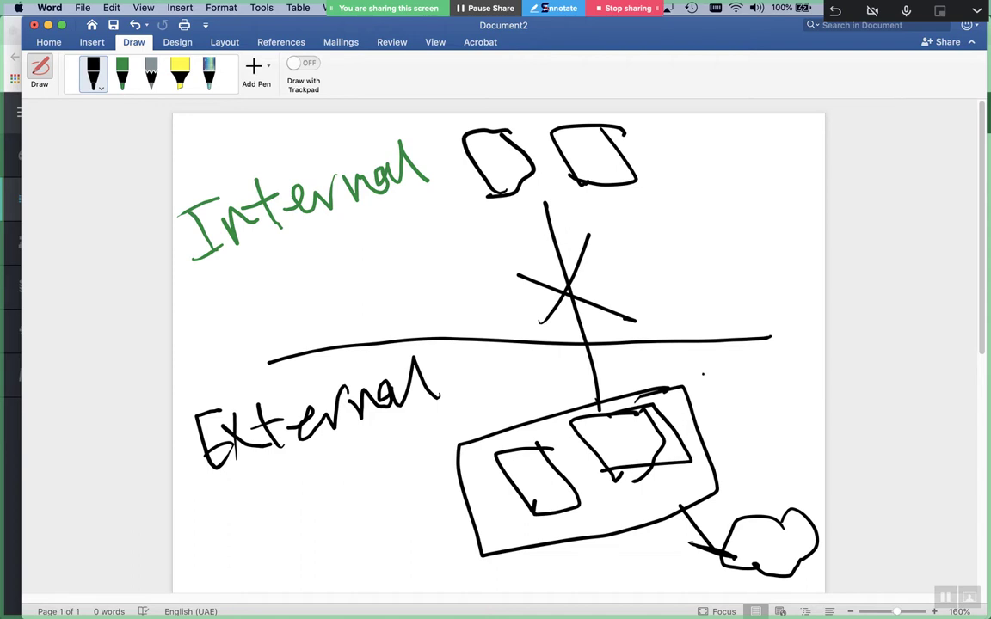
Add an arrow into the right box and an eye-shaped loop with a slanted arrow upward
mouse_move(760, 398)
mouse_down()
mouse_move(663, 430)
mouse_move(722, 434)
mouse_up()
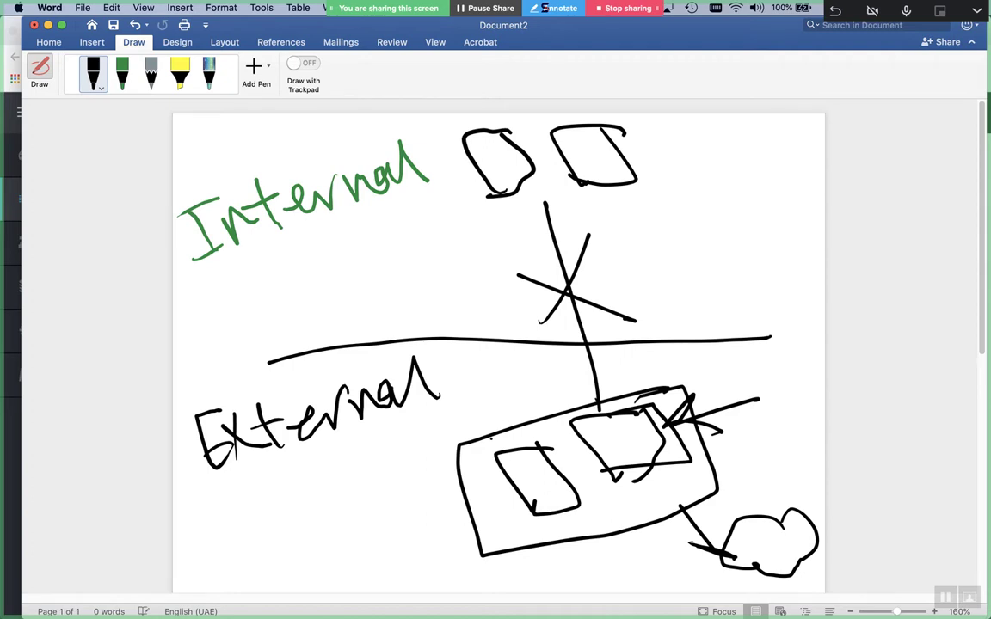
mouse_move(555, 346)
mouse_down()
mouse_move(492, 368)
mouse_move(550, 411)
mouse_up()
mouse_move(542, 378)
mouse_down()
mouse_move(561, 368)
mouse_move(471, 230)
mouse_up()
drag(459, 270, 493, 243)
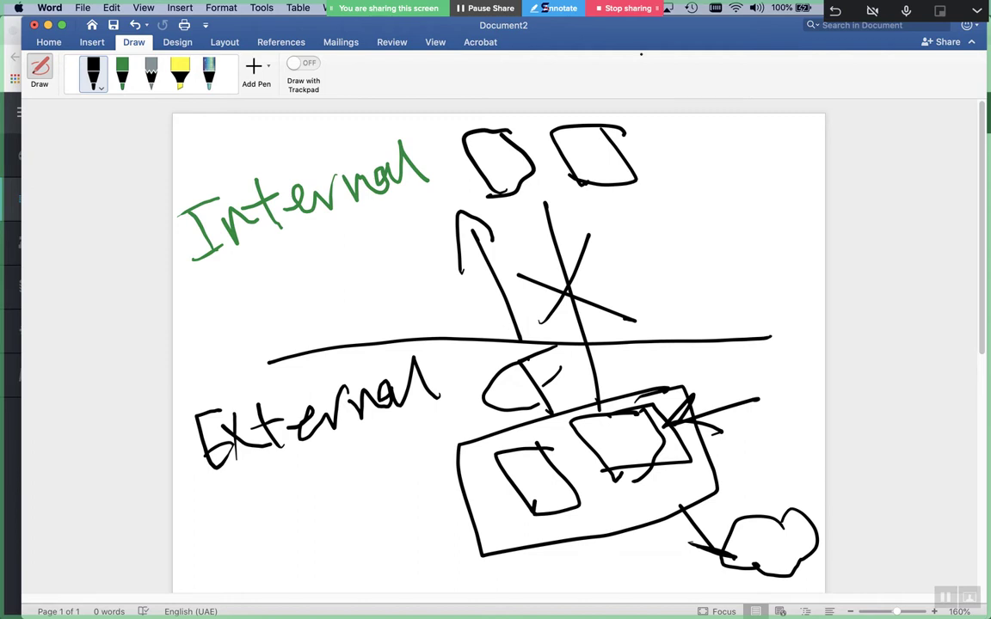
Add four diagonal lines beside the top-right box and select the whole drawing
drag(626, 159, 685, 138)
drag(622, 185, 693, 163)
drag(623, 207, 691, 178)
drag(631, 249, 701, 210)
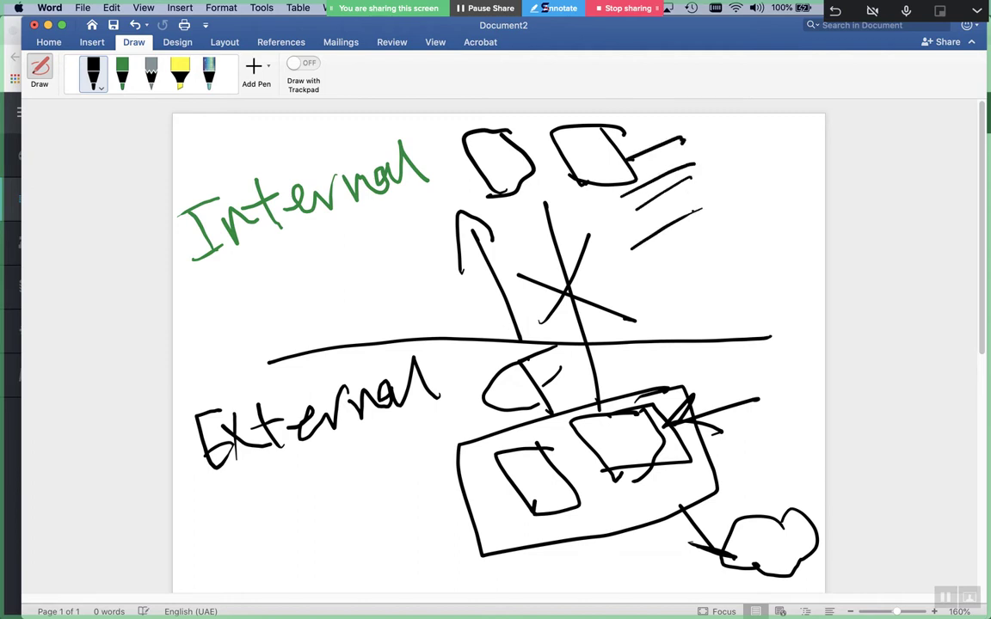
key(super+a)
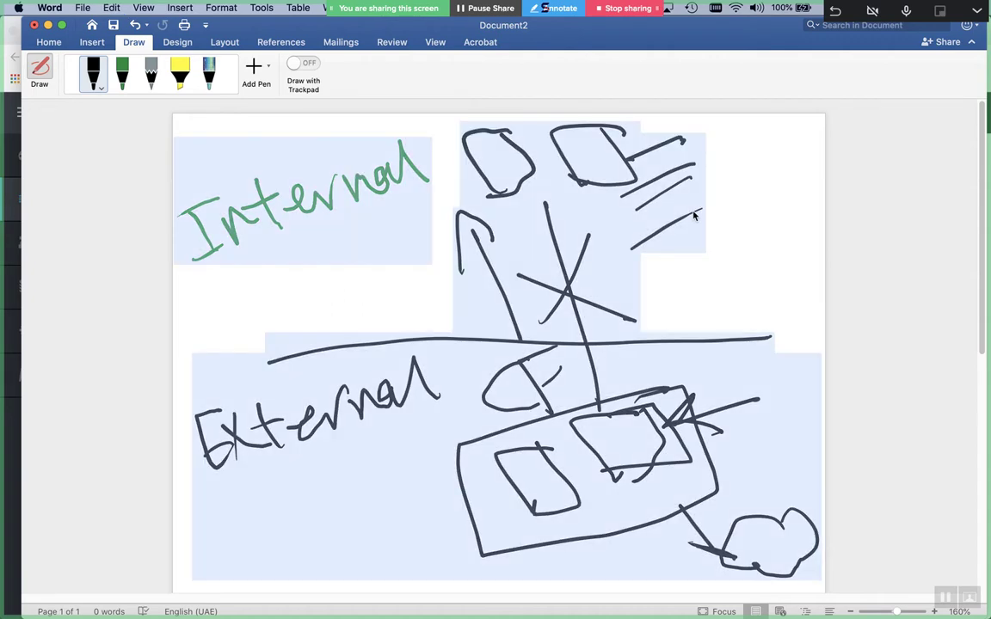
Deselect the sketch, scroll below it, and change the first pen's colour to red
click(695, 216)
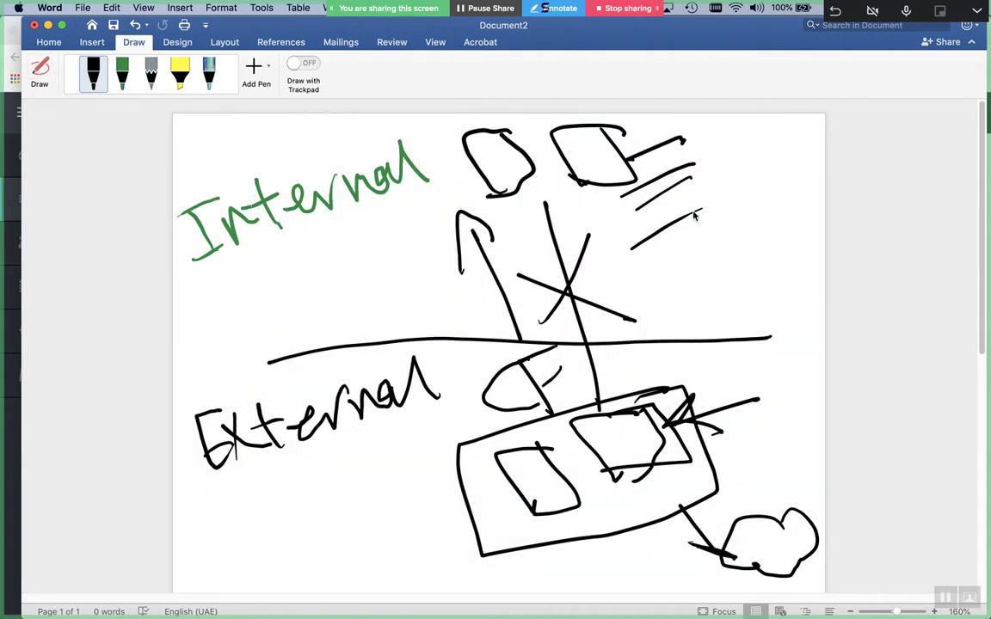
scroll(697, 214, down, 10)
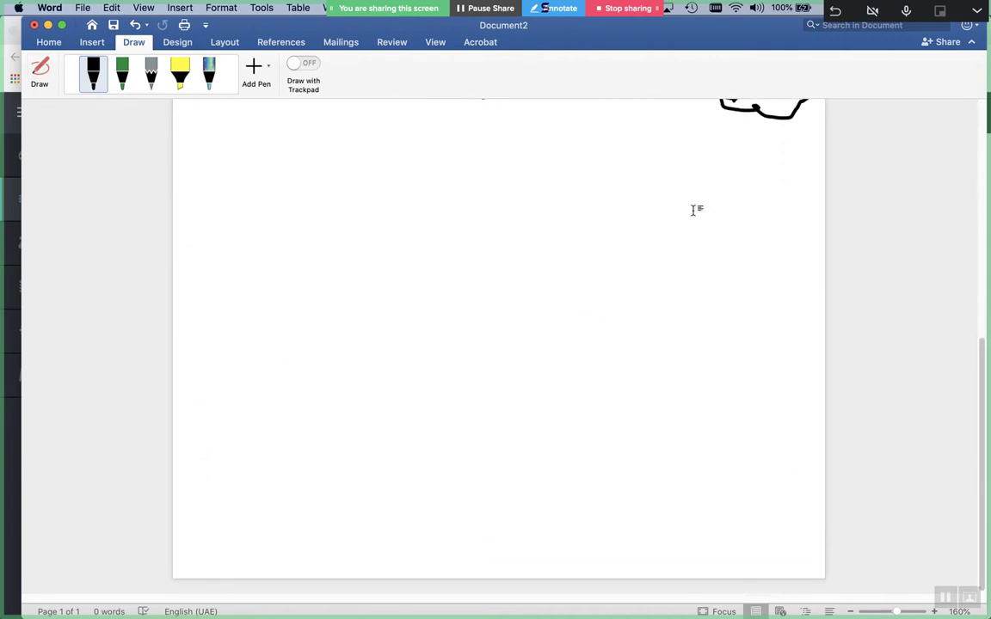
click(99, 88)
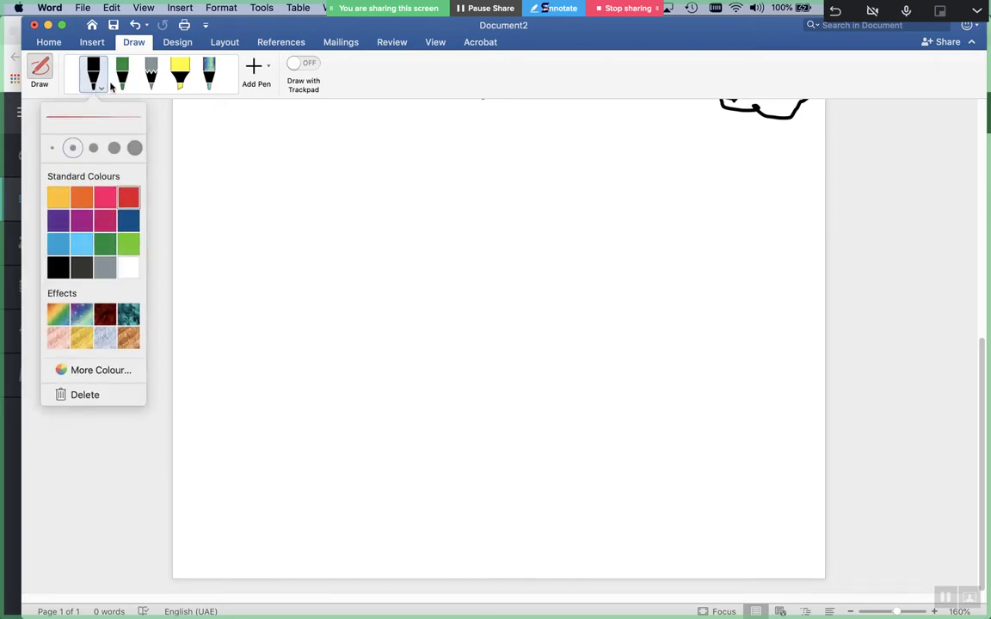
click(128, 197)
Draw a long green dividing line with a red line just beneath it
click(122, 73)
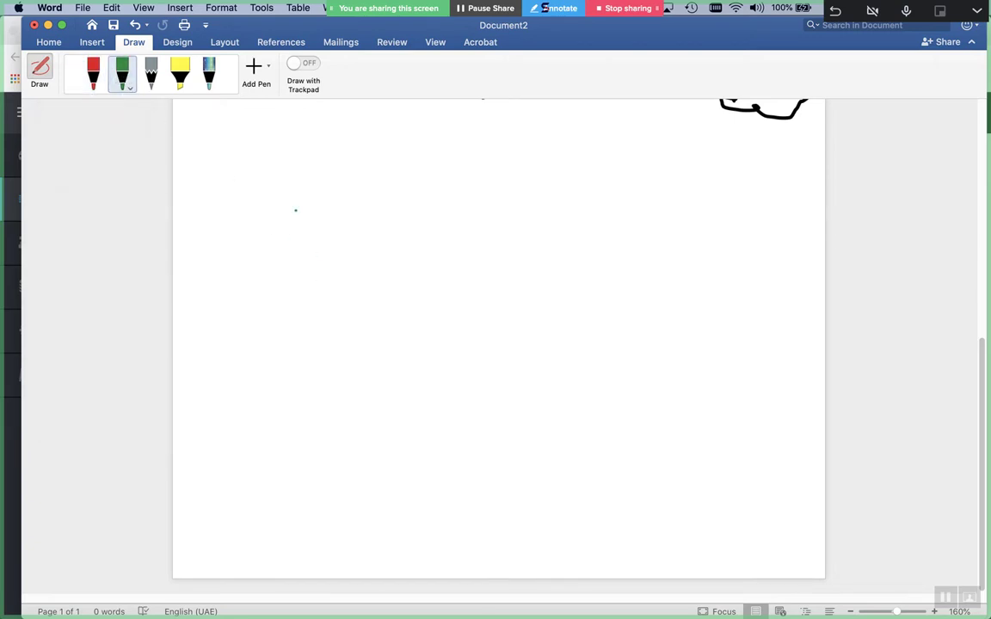
drag(237, 346, 805, 305)
click(93, 73)
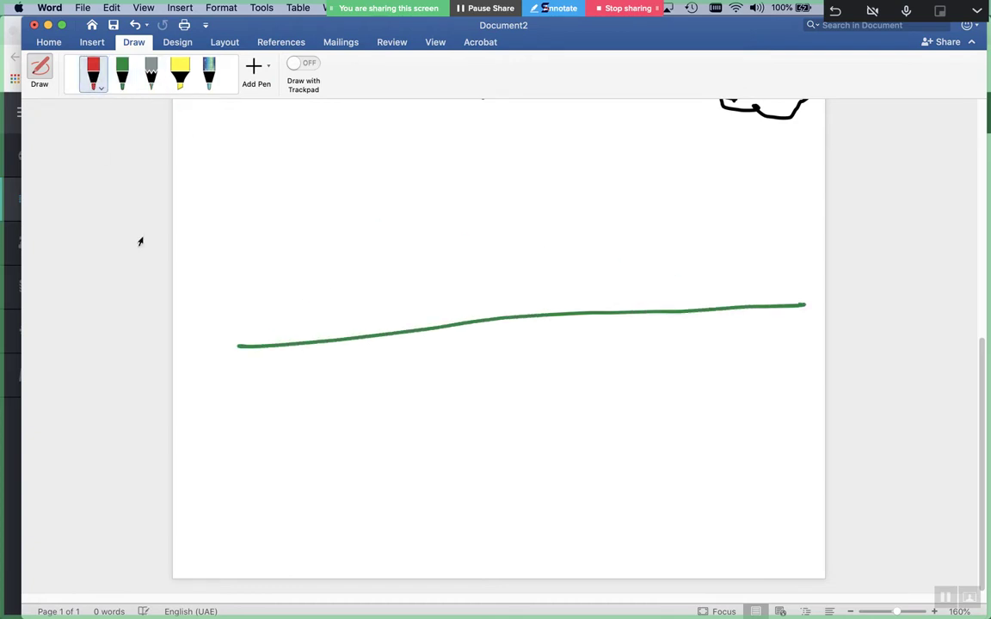
drag(220, 378, 805, 343)
Handwrite 'Int' in green above the lines and 'Ext' below them
click(122, 74)
drag(221, 161, 179, 170)
mouse_move(194, 166)
mouse_down()
mouse_move(224, 198)
mouse_move(245, 170)
mouse_move(270, 185)
mouse_up()
drag(225, 163, 277, 144)
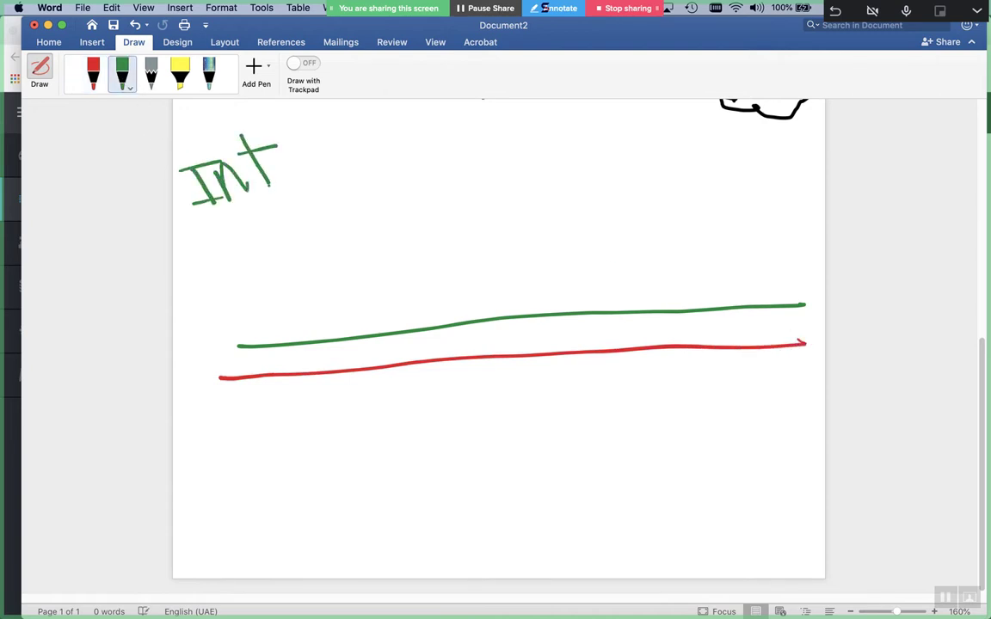
mouse_move(214, 400)
mouse_down()
mouse_move(215, 451)
mouse_move(216, 428)
mouse_move(236, 454)
mouse_up()
drag(215, 422, 256, 445)
drag(277, 398, 248, 412)
drag(258, 392, 273, 443)
Trace over 'Ext' in red and add a short red stroke above the lines
click(93, 73)
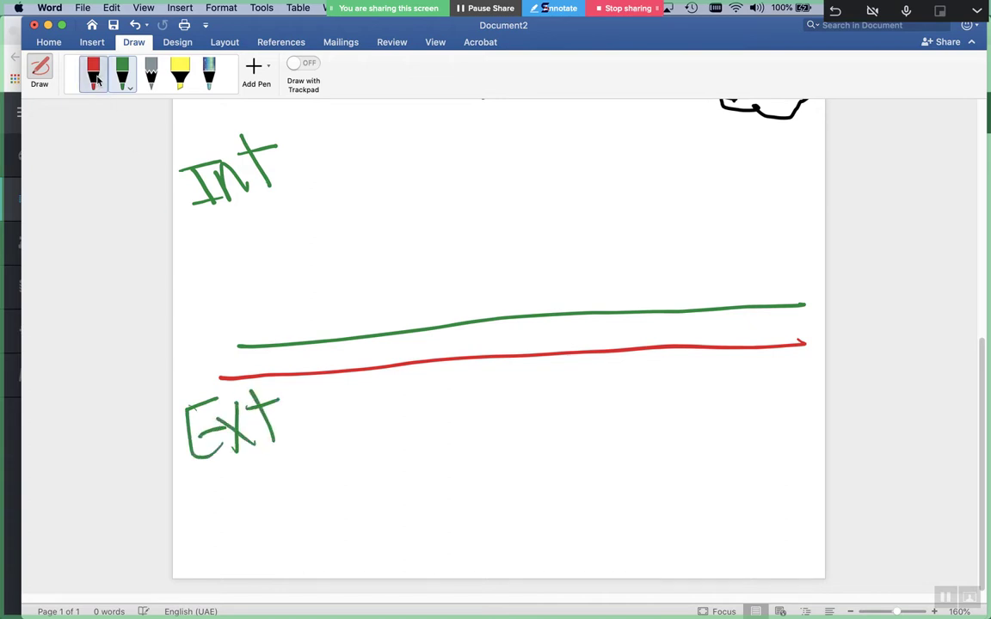
mouse_move(215, 398)
mouse_down()
mouse_move(182, 406)
mouse_move(198, 461)
mouse_move(225, 430)
mouse_move(252, 440)
mouse_up()
mouse_move(252, 382)
mouse_down()
mouse_move(263, 439)
mouse_move(278, 398)
mouse_move(283, 442)
mouse_up()
drag(387, 157, 443, 152)
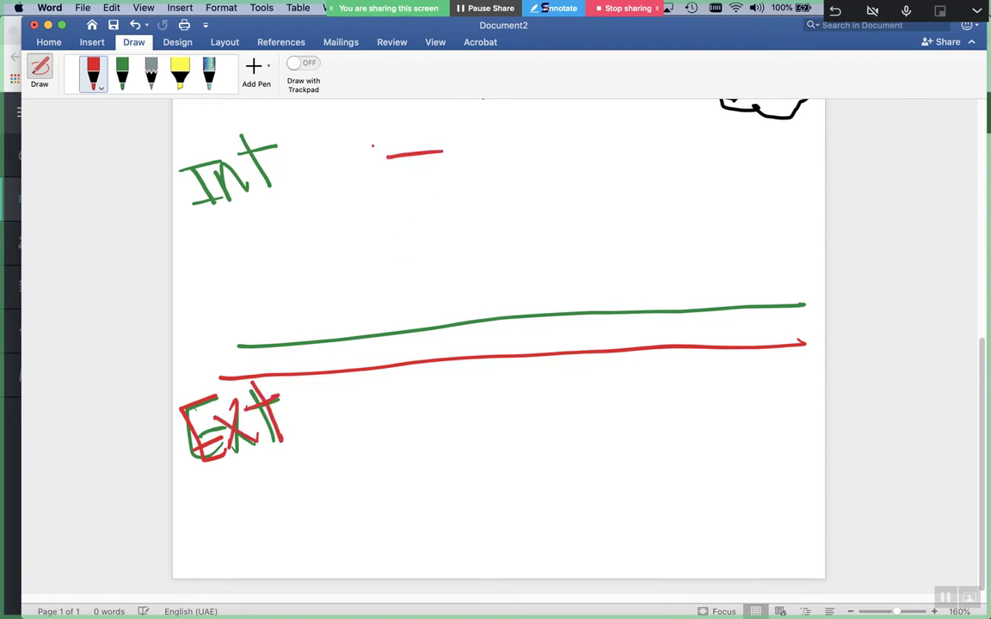
Draw two green boxes side by side with an arrow into the first
click(122, 73)
mouse_move(438, 157)
mouse_down()
mouse_move(374, 160)
mouse_move(443, 209)
mouse_move(449, 151)
mouse_up()
mouse_move(575, 153)
mouse_down()
mouse_move(551, 155)
mouse_move(513, 212)
mouse_move(592, 157)
mouse_up()
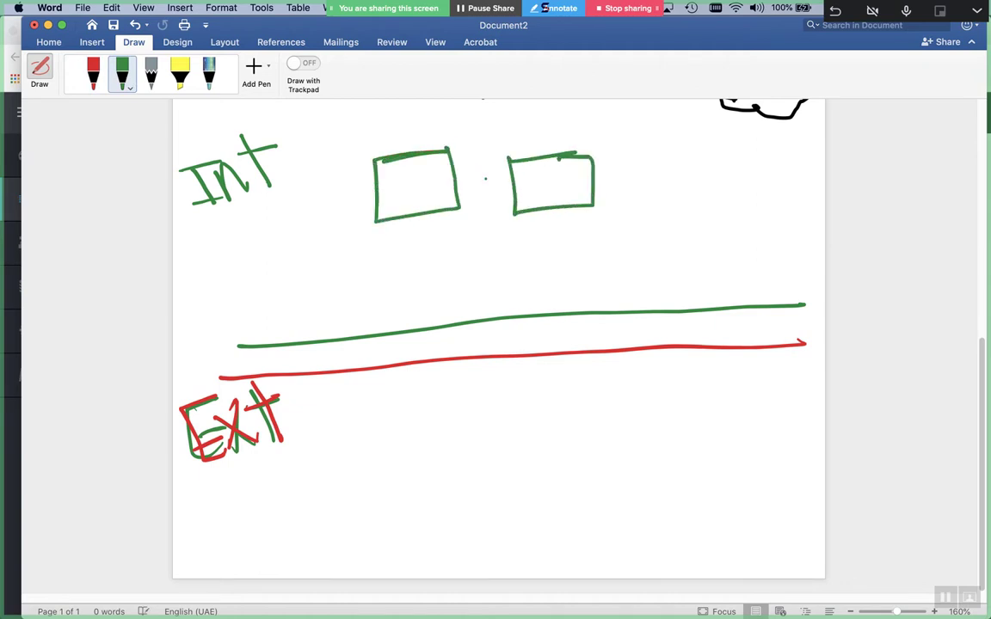
drag(335, 202, 401, 191)
Write 'Records ↔ CF' in green below Int and redraw a longer arrow into the first box
mouse_move(235, 239)
mouse_down()
mouse_move(248, 280)
mouse_move(411, 258)
mouse_up()
drag(242, 231, 249, 254)
mouse_move(400, 244)
mouse_down()
mouse_move(406, 275)
mouse_move(452, 250)
mouse_move(495, 258)
mouse_up()
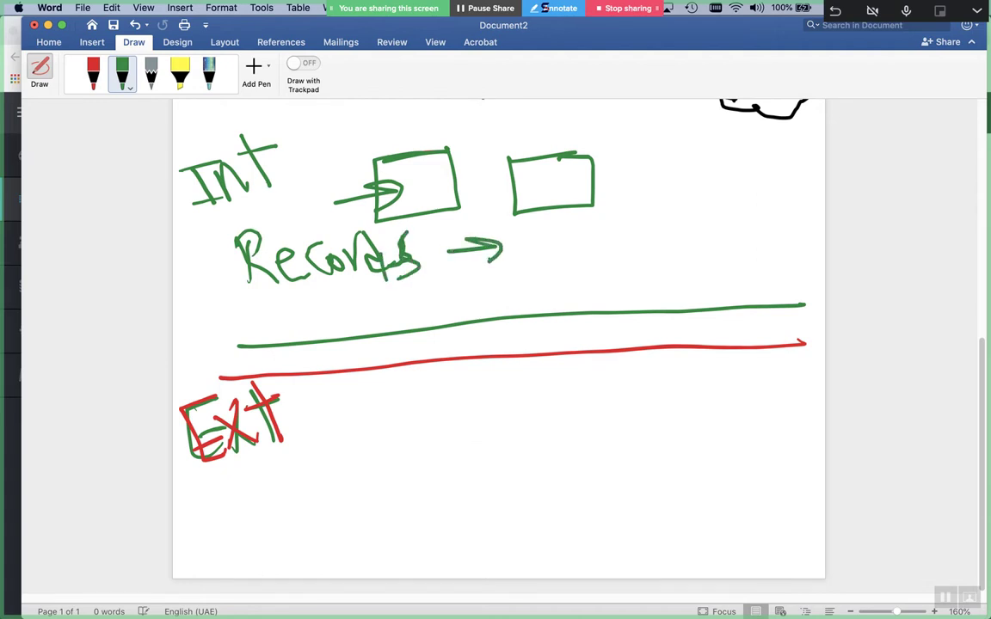
drag(437, 243, 438, 261)
drag(542, 226, 555, 262)
mouse_move(565, 224)
mouse_down()
mouse_move(591, 222)
mouse_move(565, 274)
mouse_up()
drag(564, 251, 584, 248)
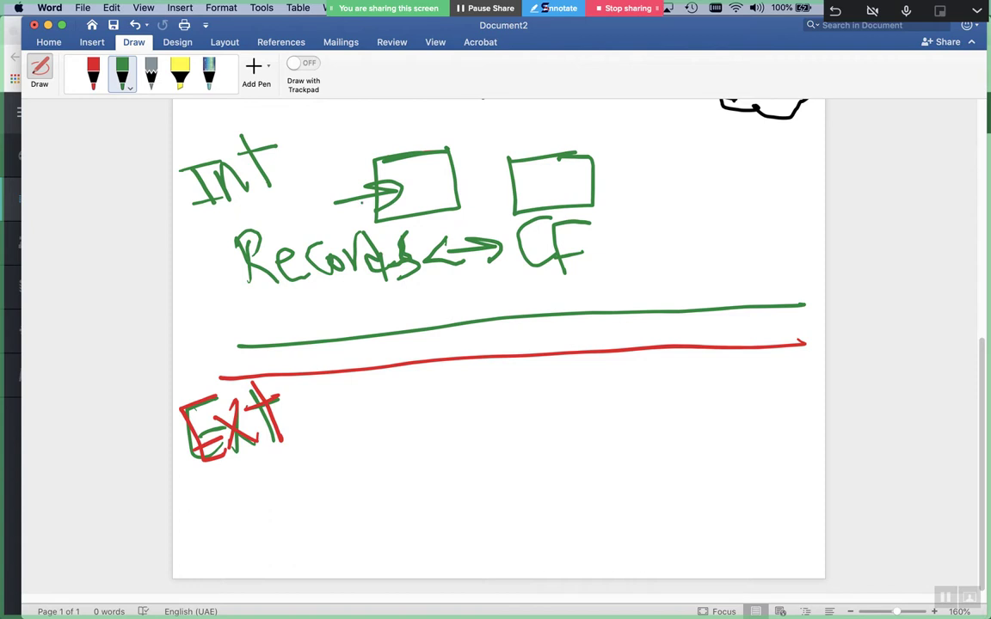
drag(311, 208, 401, 191)
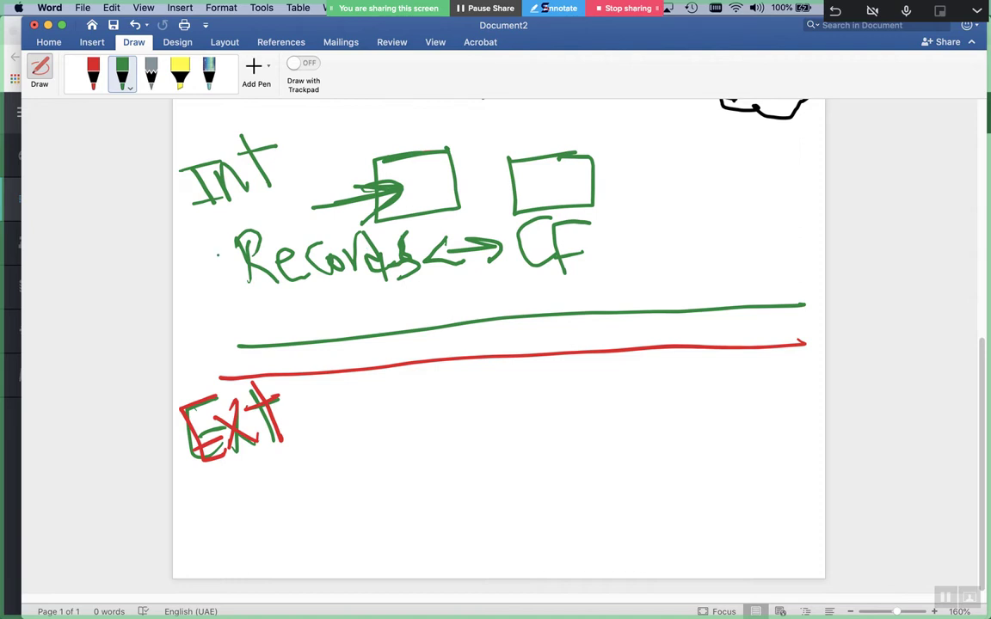
Draw red boxes below the lines and a linked cloud at the lower right
click(92, 79)
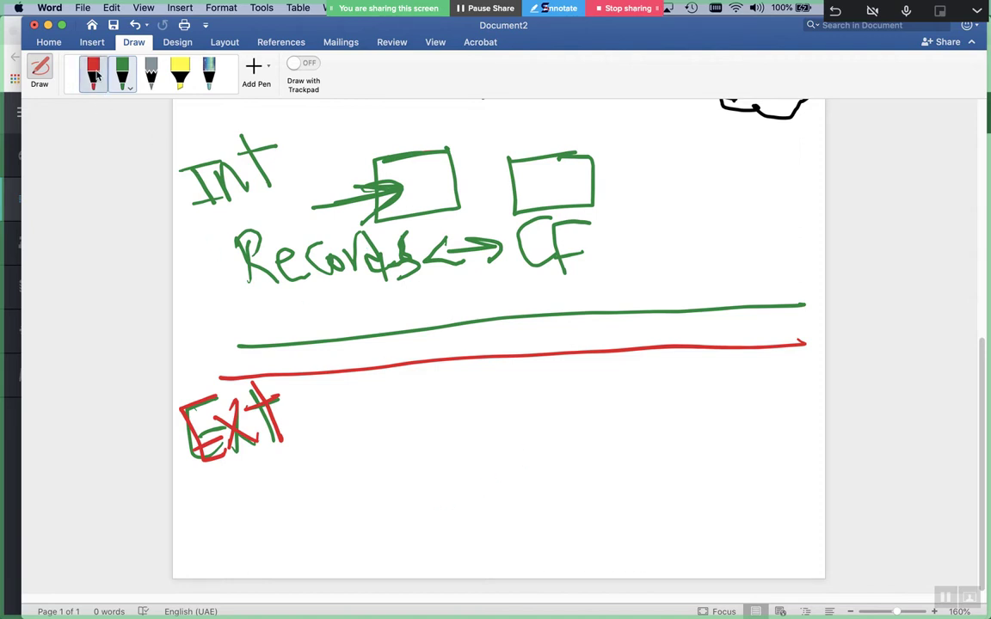
mouse_move(561, 448)
mouse_down()
mouse_move(514, 509)
mouse_move(532, 512)
mouse_up()
mouse_move(430, 461)
mouse_down()
mouse_move(387, 465)
mouse_move(406, 529)
mouse_up()
drag(434, 463, 416, 544)
mouse_move(769, 520)
mouse_down()
mouse_move(785, 538)
mouse_move(705, 542)
mouse_move(789, 507)
mouse_up()
mouse_move(707, 542)
mouse_down()
mouse_move(547, 526)
mouse_move(533, 566)
mouse_move(414, 541)
mouse_up()
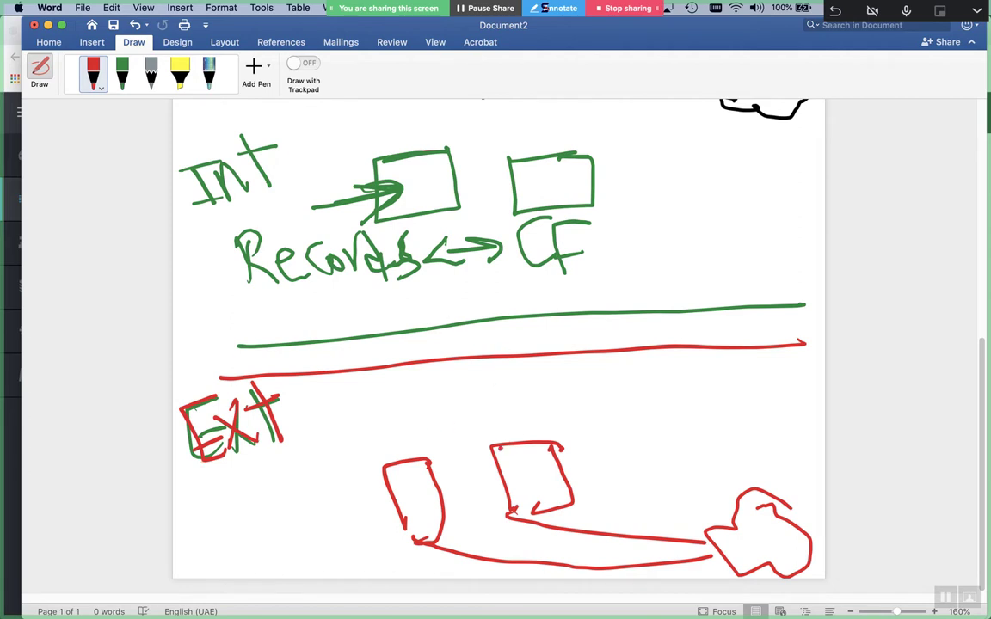
Connect a red box up to Records with an arrow and mark up the boxes and cloud
mouse_move(496, 446)
mouse_down()
mouse_move(471, 249)
mouse_move(475, 258)
mouse_up()
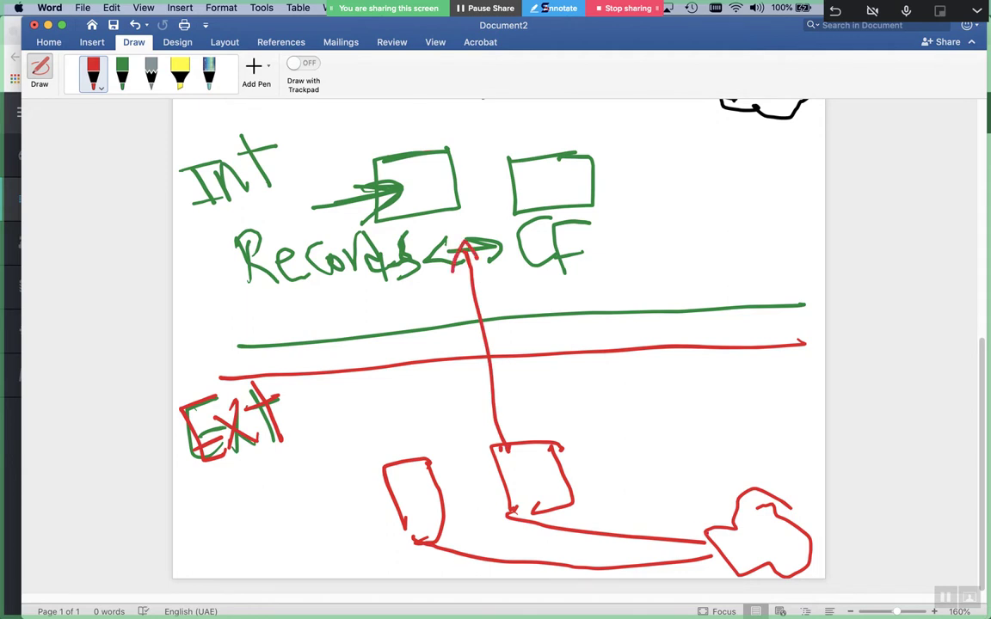
drag(533, 506, 517, 514)
drag(543, 479, 610, 471)
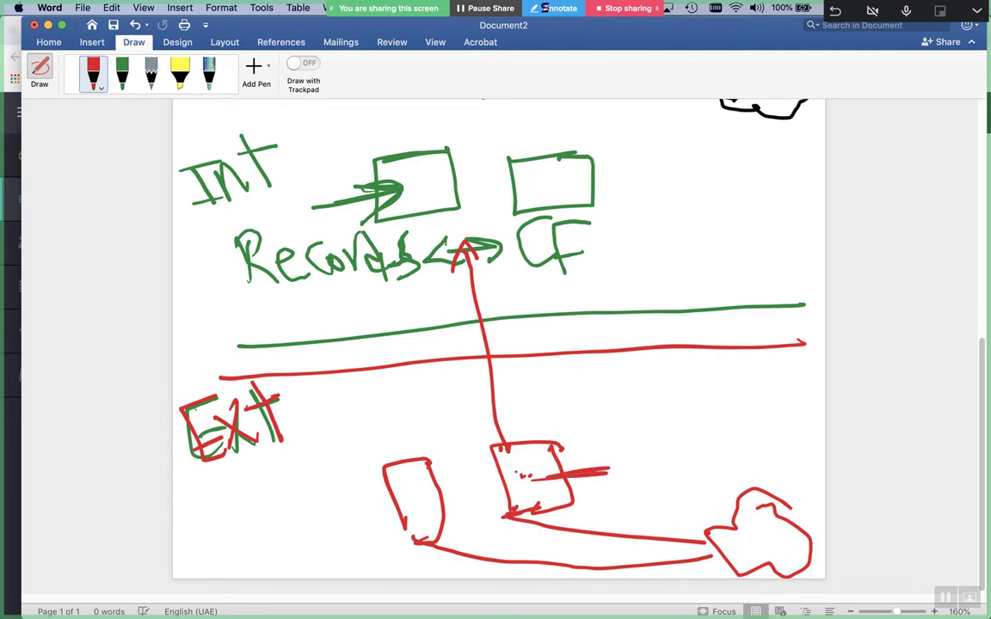
drag(519, 479, 526, 485)
drag(761, 553, 798, 552)
drag(606, 455, 654, 486)
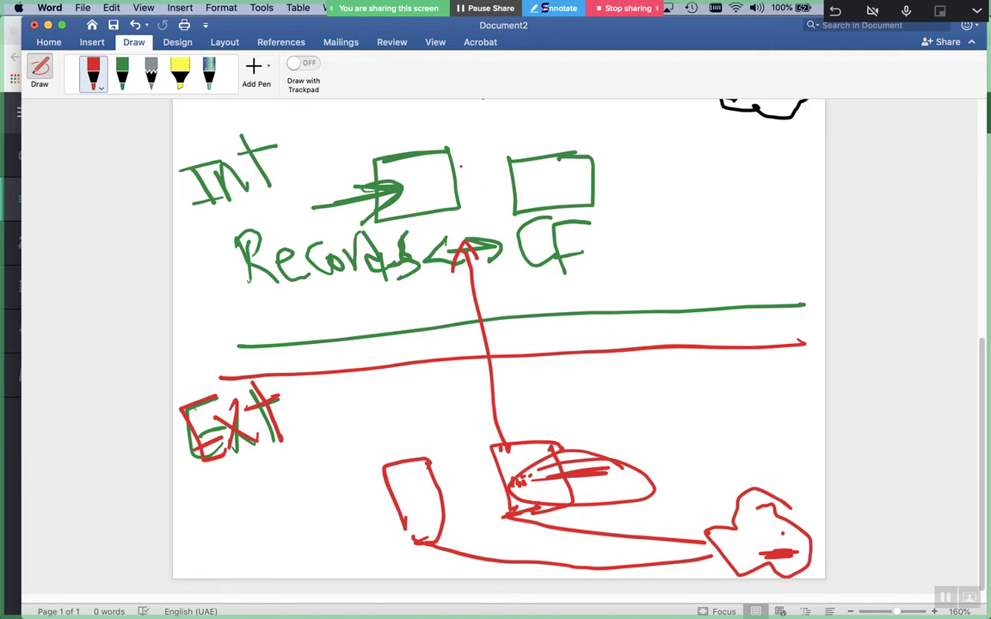
Draw arrows from CF and Records down to the lower box, then a stick figure above Int
drag(512, 243, 565, 435)
drag(560, 395, 566, 434)
mouse_move(463, 248)
mouse_down()
mouse_move(498, 412)
mouse_move(490, 434)
mouse_move(469, 248)
mouse_up()
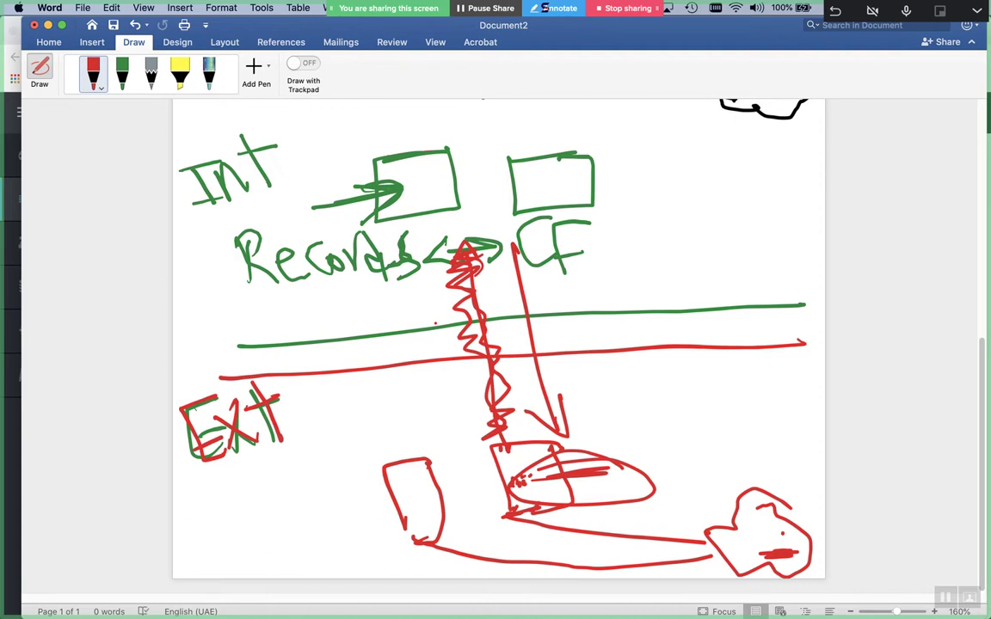
scroll(499, 344, up, 3)
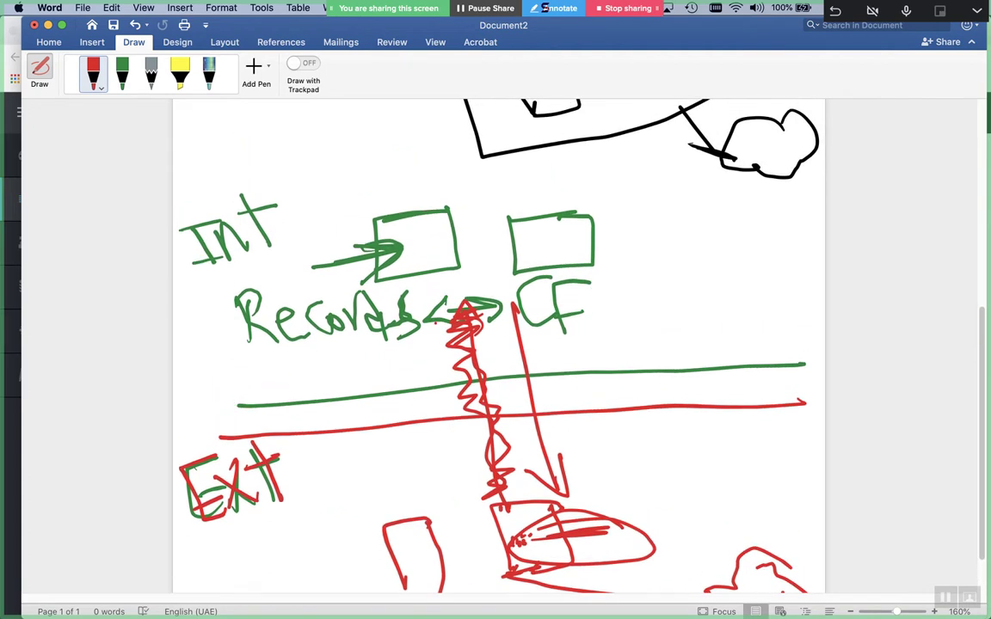
mouse_move(303, 112)
mouse_down()
mouse_move(308, 177)
mouse_move(328, 168)
mouse_move(273, 193)
mouse_move(320, 182)
mouse_move(411, 224)
mouse_up()
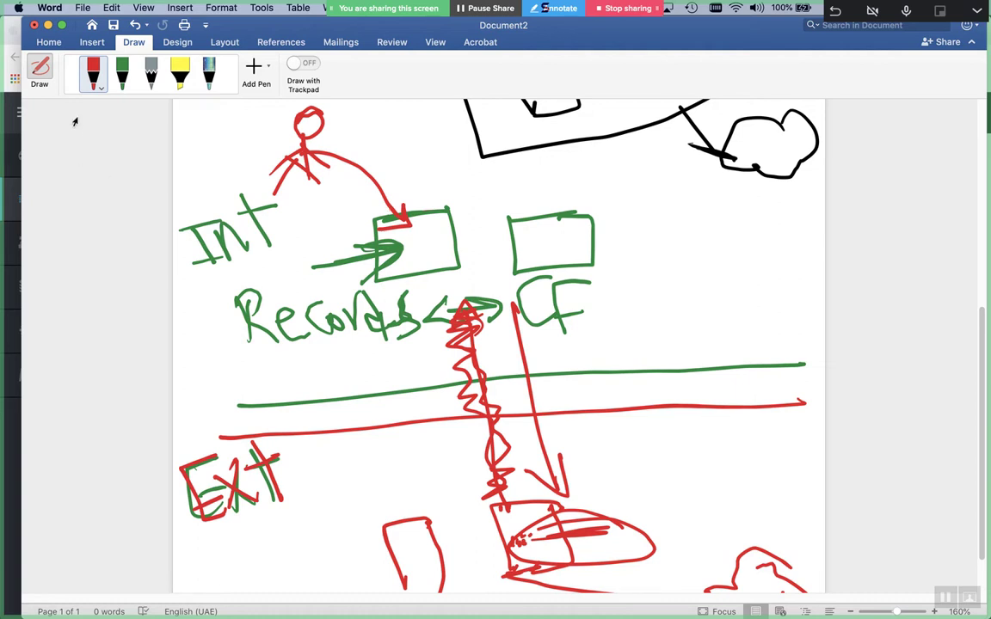
Sketch a light grey pencil box at the right, then draw a magenta box around it
click(149, 76)
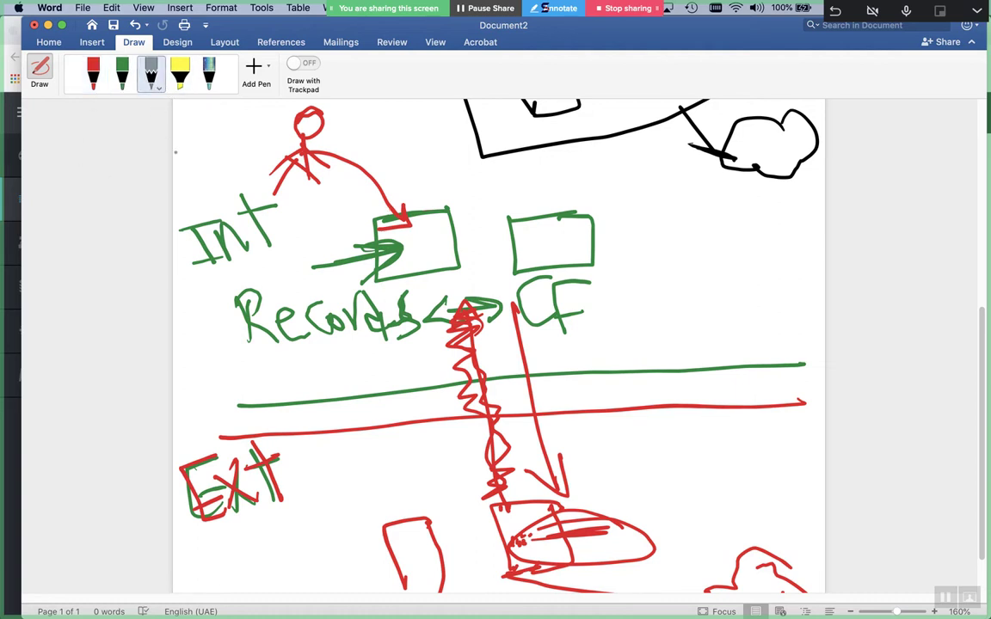
mouse_move(736, 472)
mouse_down()
mouse_move(763, 422)
mouse_move(791, 472)
mouse_move(754, 476)
mouse_up()
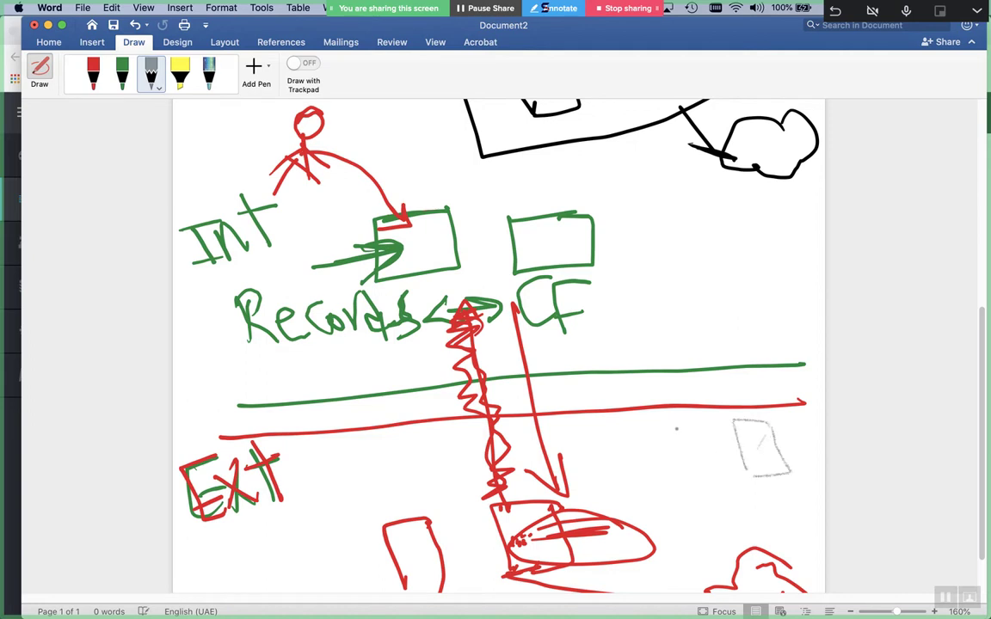
click(97, 86)
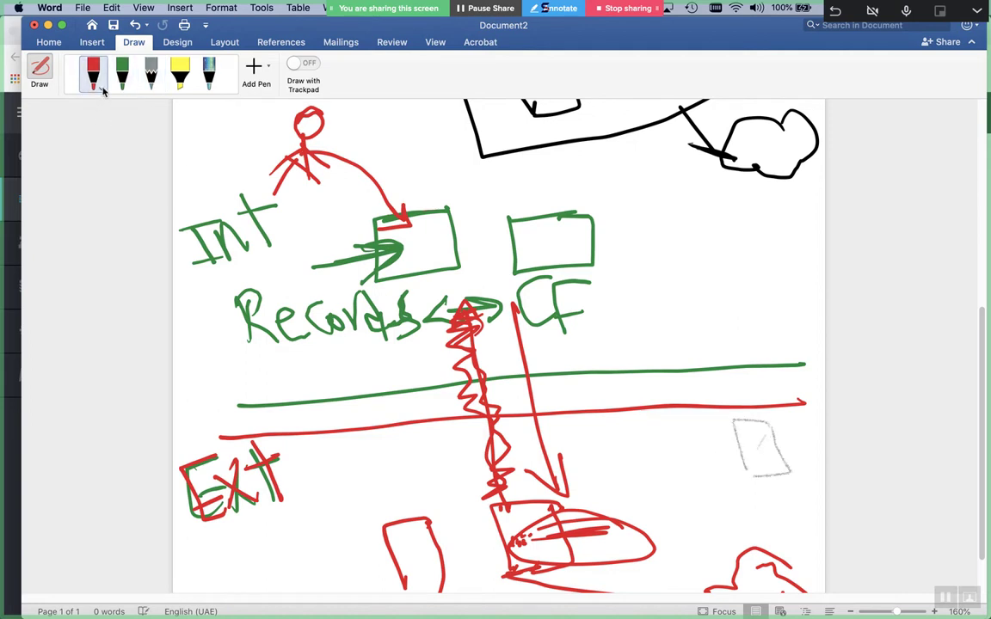
click(98, 91)
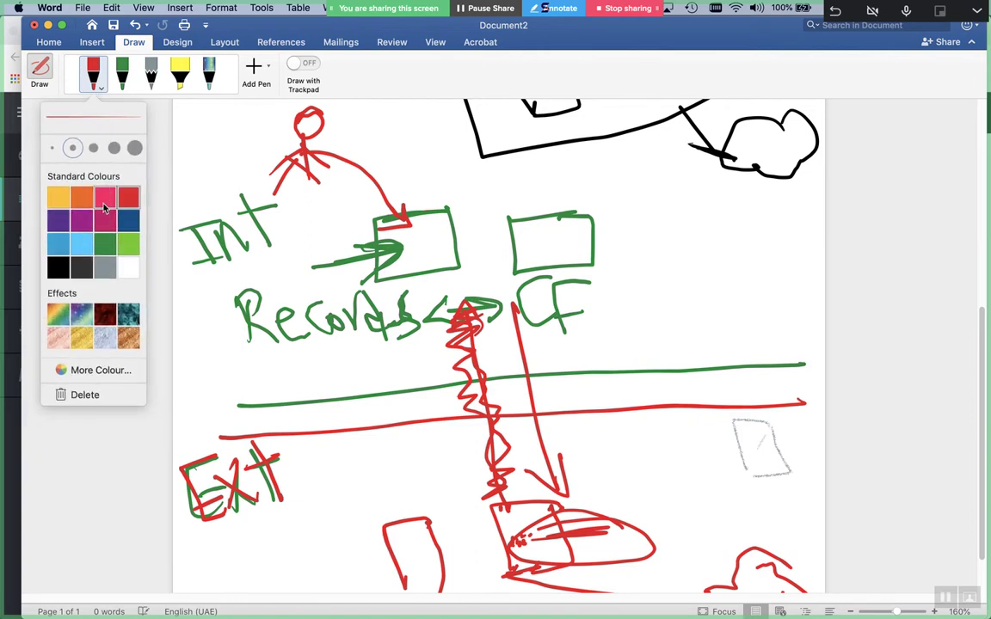
click(81, 219)
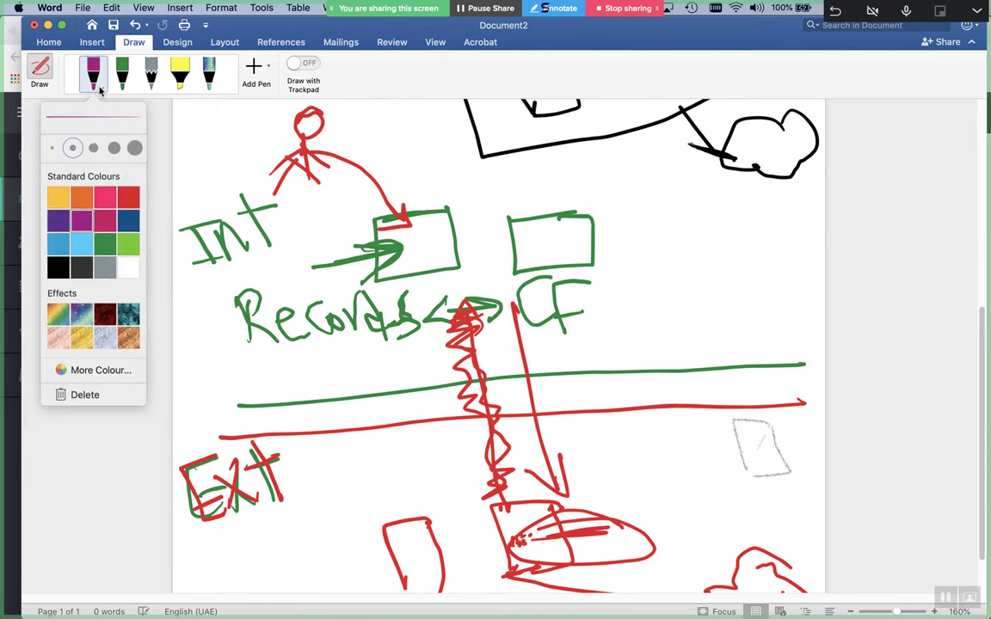
mouse_move(725, 421)
mouse_down()
mouse_move(790, 477)
mouse_move(727, 426)
mouse_move(662, 440)
mouse_move(704, 421)
mouse_up()
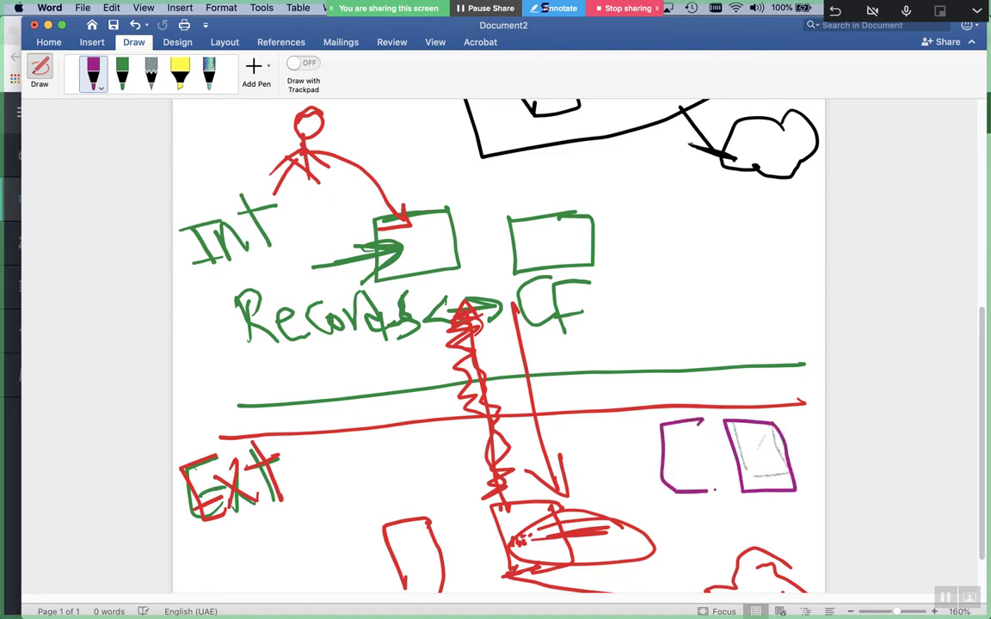
Add another magenta box at lower right and handwrite labels across the boxes
mouse_move(642, 434)
mouse_down()
mouse_move(602, 491)
mouse_move(644, 426)
mouse_move(657, 489)
mouse_move(679, 457)
mouse_move(675, 480)
mouse_up()
mouse_move(688, 477)
mouse_down()
mouse_move(706, 434)
mouse_move(722, 477)
mouse_up()
drag(735, 440, 778, 472)
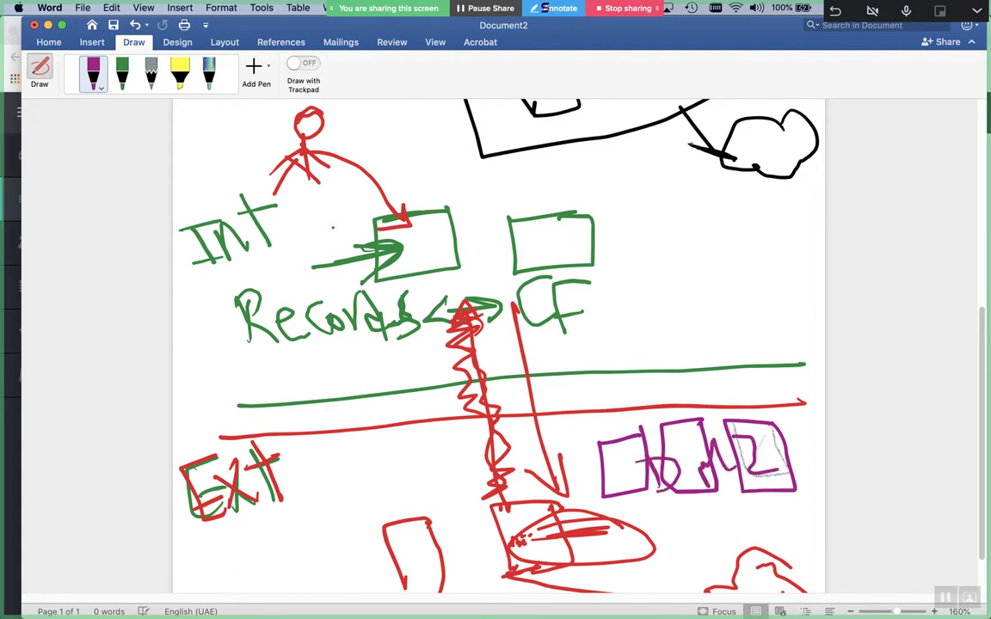
Circle the stick figure and left box, draw a line down from CF, and mark the right green box
mouse_move(293, 102)
mouse_down()
mouse_move(258, 129)
mouse_move(249, 164)
mouse_move(284, 194)
mouse_move(310, 147)
mouse_up()
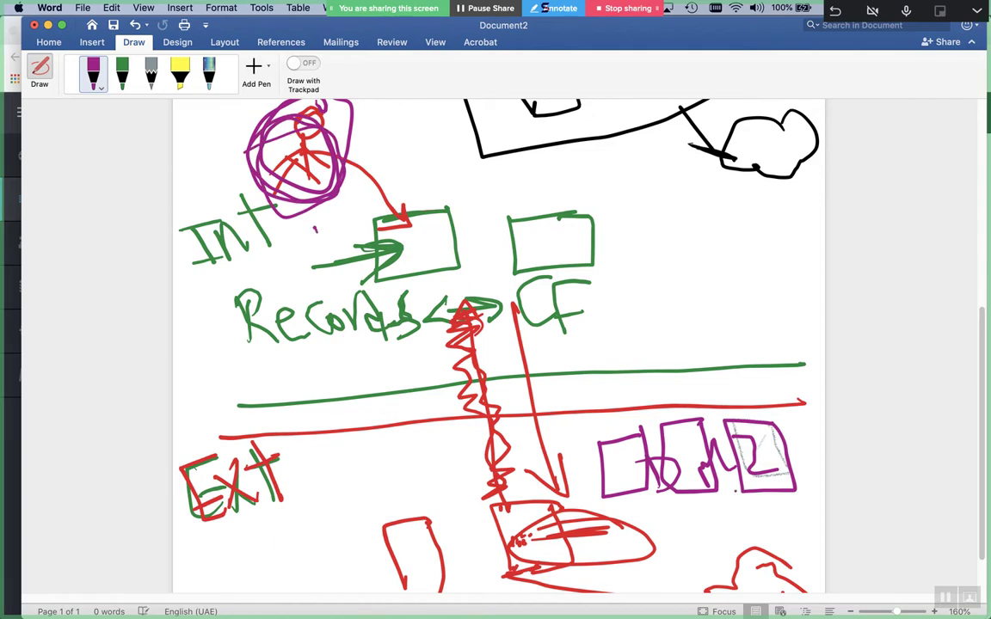
mouse_move(624, 418)
mouse_down()
mouse_move(613, 394)
mouse_move(569, 481)
mouse_move(645, 516)
mouse_move(680, 464)
mouse_up()
drag(700, 518, 757, 514)
mouse_move(507, 274)
mouse_down()
mouse_move(535, 422)
mouse_move(563, 490)
mouse_up()
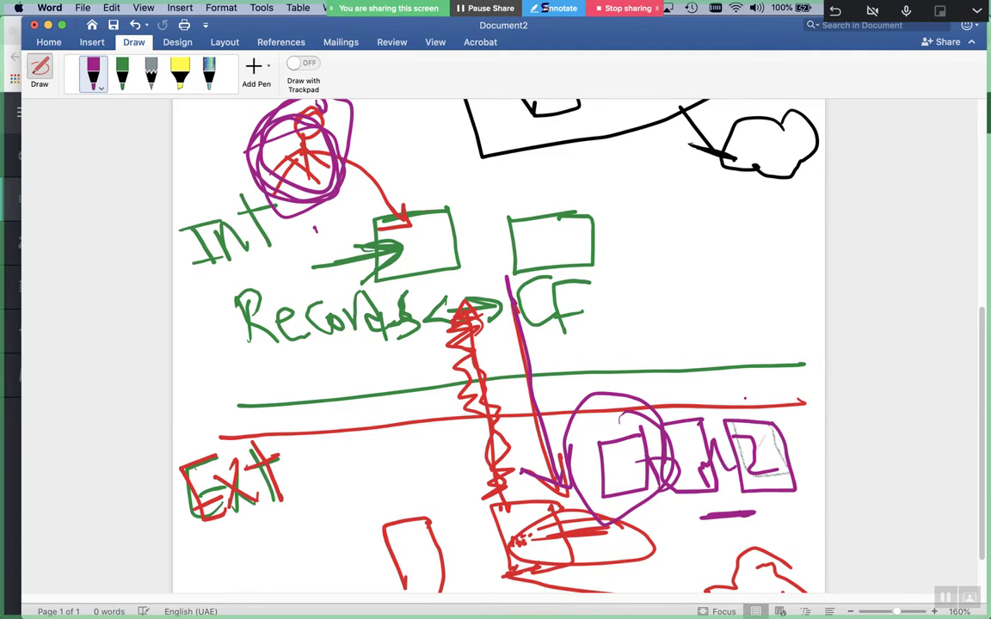
mouse_move(529, 232)
mouse_down()
mouse_move(602, 229)
mouse_move(592, 242)
mouse_move(666, 244)
mouse_up()
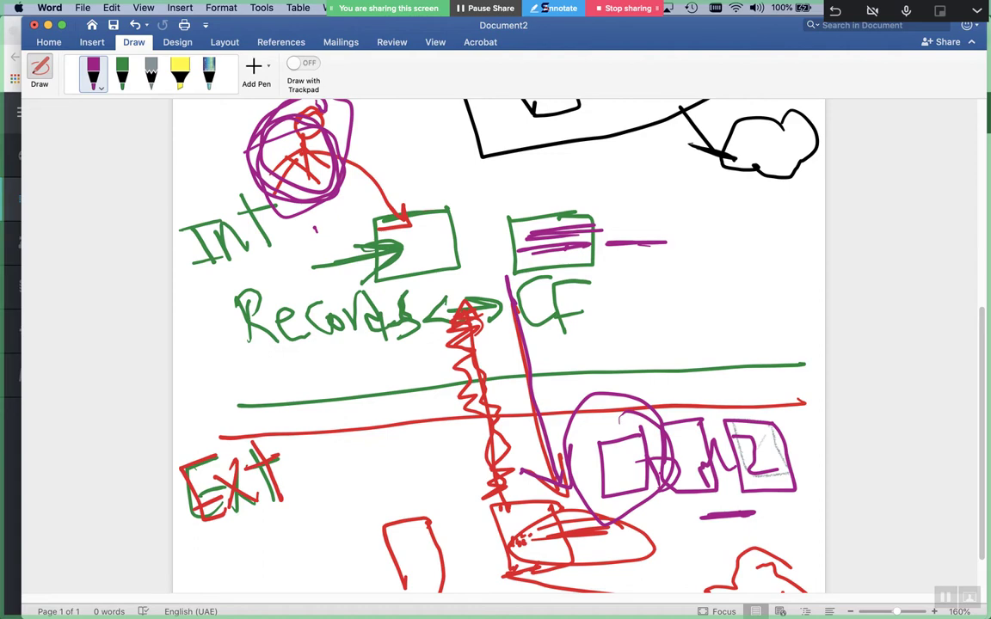
Handwrite 'name' with an arrow below Ext and curve a purple line down from the stick-figure circle
scroll(499, 344, down, 2)
mouse_move(270, 521)
mouse_down()
mouse_move(357, 516)
mouse_move(320, 545)
mouse_up()
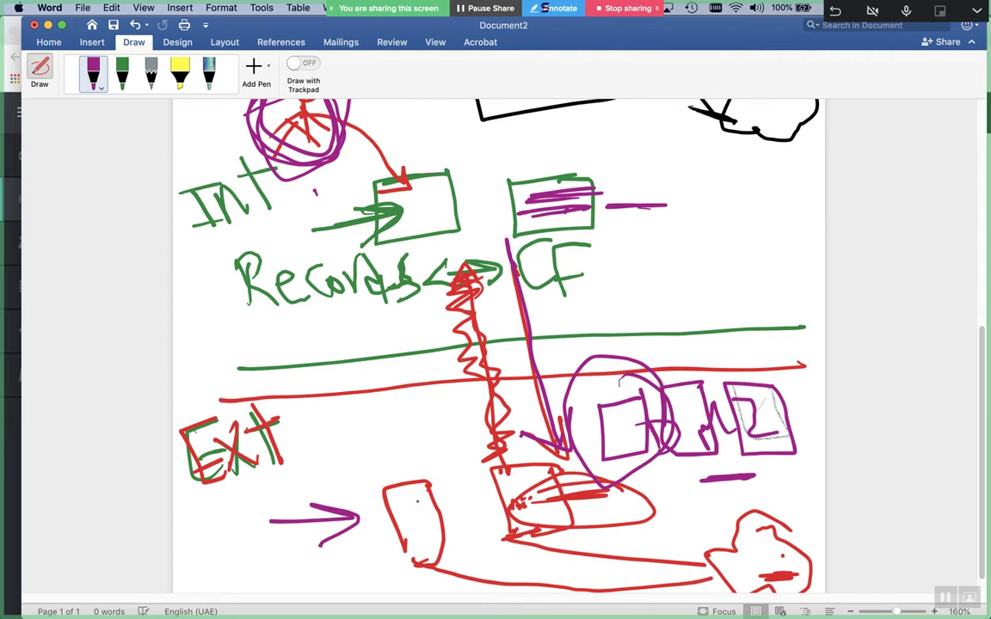
mouse_move(282, 499)
mouse_down()
mouse_move(359, 487)
mouse_move(389, 466)
mouse_move(432, 478)
mouse_move(457, 460)
mouse_move(472, 498)
mouse_up()
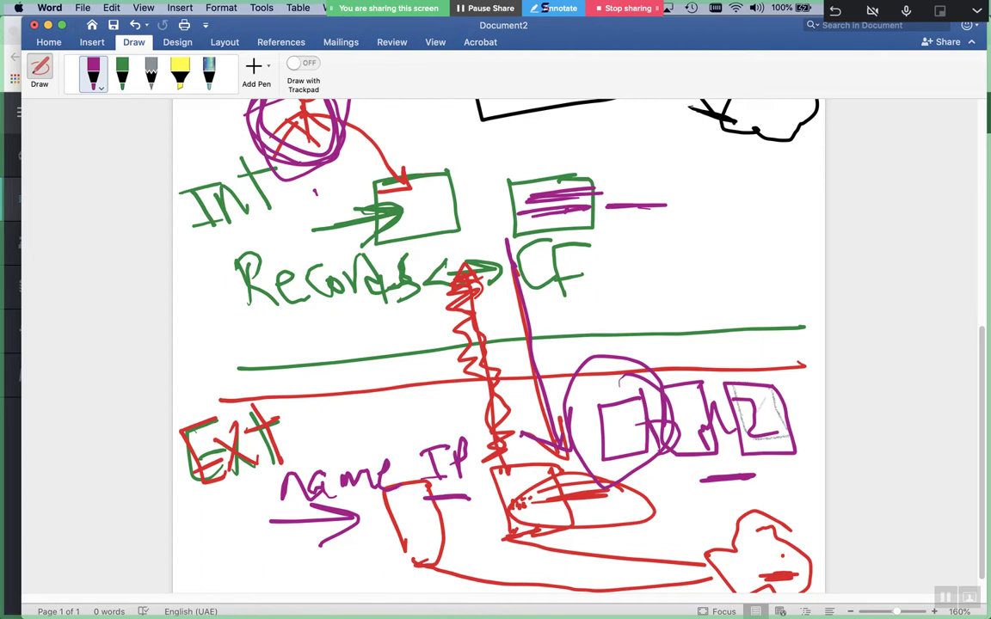
drag(301, 136, 291, 147)
mouse_move(264, 139)
mouse_down()
mouse_move(272, 122)
mouse_move(384, 120)
mouse_move(508, 210)
mouse_move(551, 361)
mouse_move(545, 454)
mouse_move(439, 191)
mouse_move(311, 148)
mouse_move(301, 155)
mouse_move(314, 167)
mouse_up()
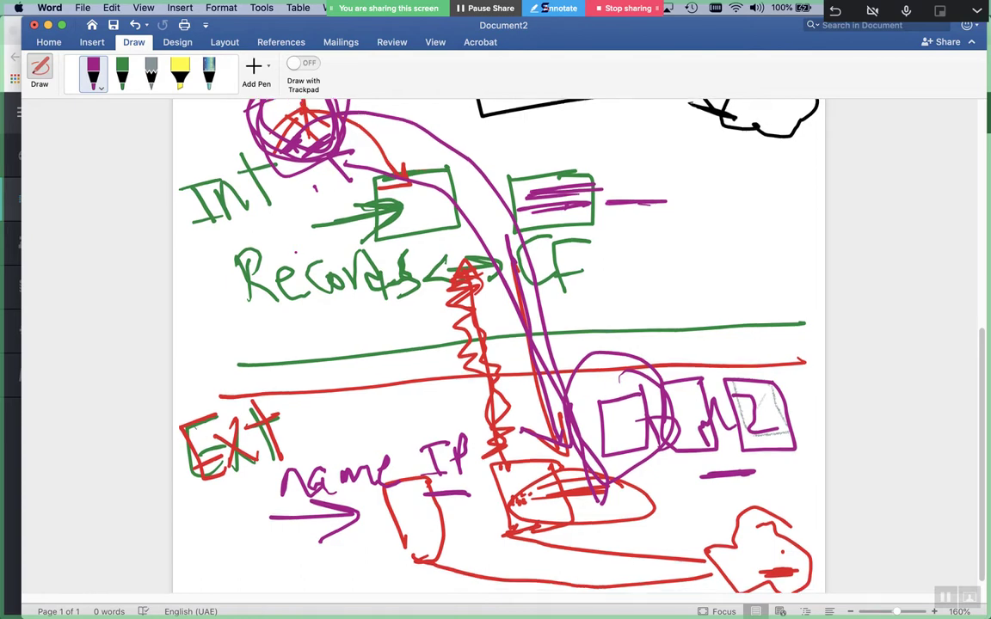
Scribble a purple loop and line along the page bottom and write 'edge' at bottom-left
scroll(499, 344, down, 2)
drag(529, 564, 602, 527)
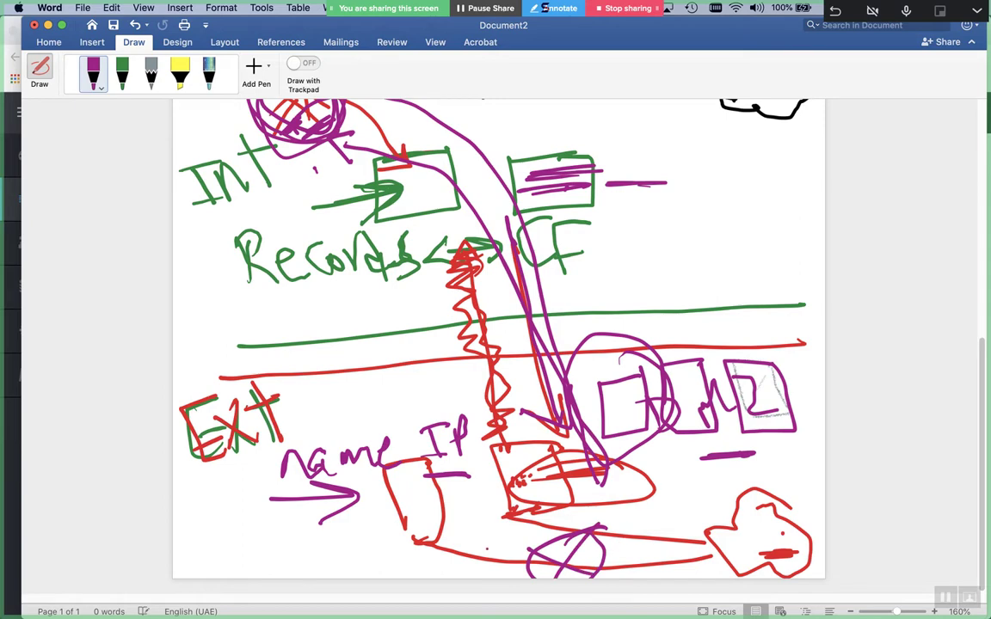
drag(527, 561, 375, 570)
mouse_move(243, 568)
mouse_down()
mouse_move(312, 568)
mouse_move(297, 526)
mouse_move(312, 586)
mouse_move(372, 570)
mouse_up()
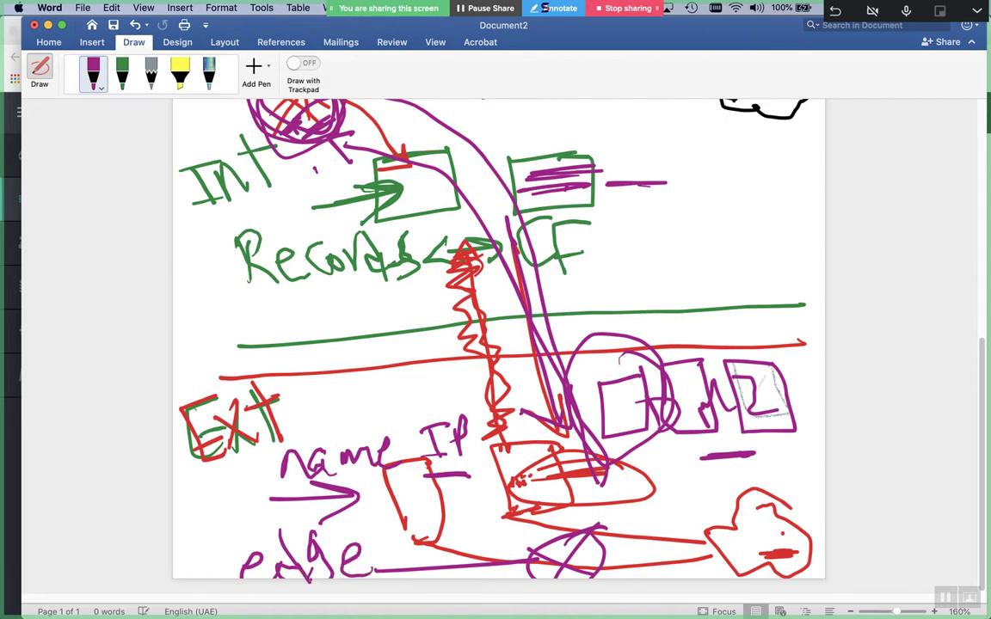
Add purple strokes toward the boxes and beside Int, and write 'Pri IP' at the top right
mouse_move(572, 508)
mouse_down()
mouse_move(632, 361)
mouse_move(611, 344)
mouse_move(680, 413)
mouse_up()
drag(293, 169, 320, 161)
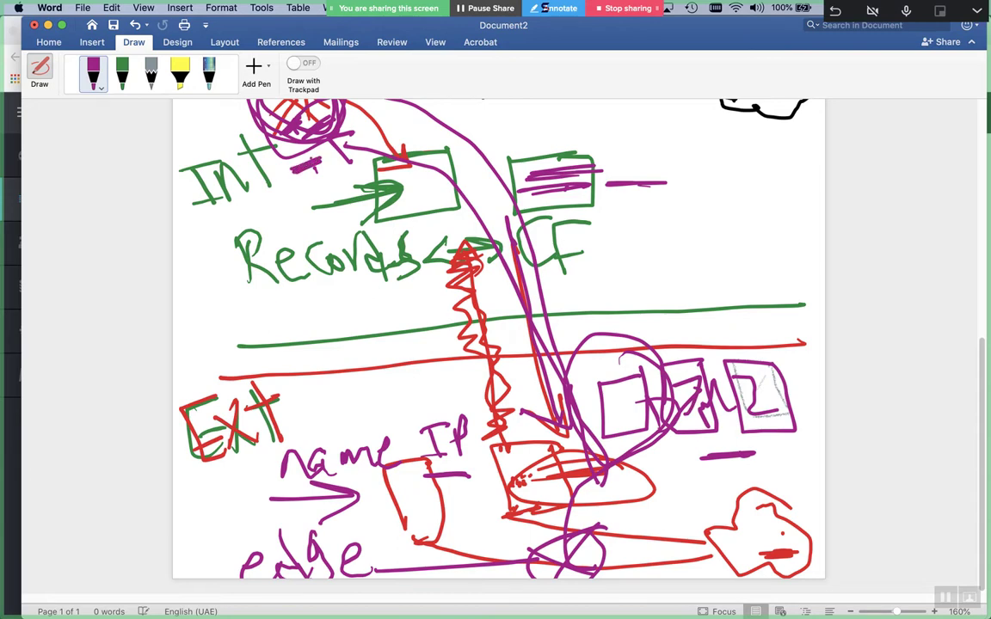
mouse_move(630, 127)
mouse_down()
mouse_move(635, 161)
mouse_move(647, 128)
mouse_move(663, 153)
mouse_up()
mouse_move(678, 125)
mouse_down()
mouse_move(679, 137)
mouse_move(712, 160)
mouse_move(740, 144)
mouse_up()
click(783, 172)
drag(699, 182, 770, 175)
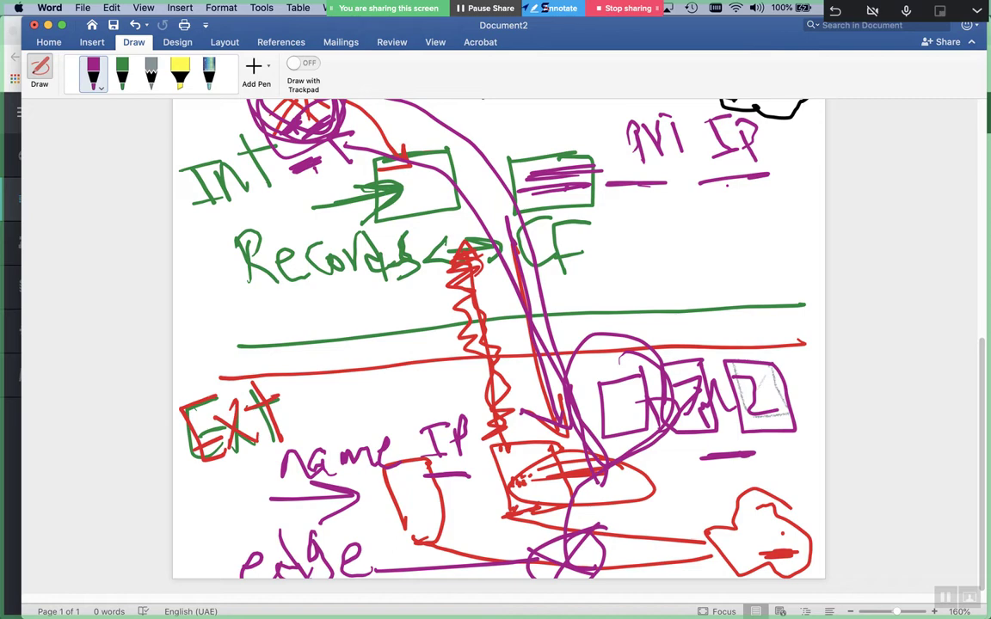
Switch from Word back to Red Hat Virtualization Manager in Chrome
key(super+Tab)
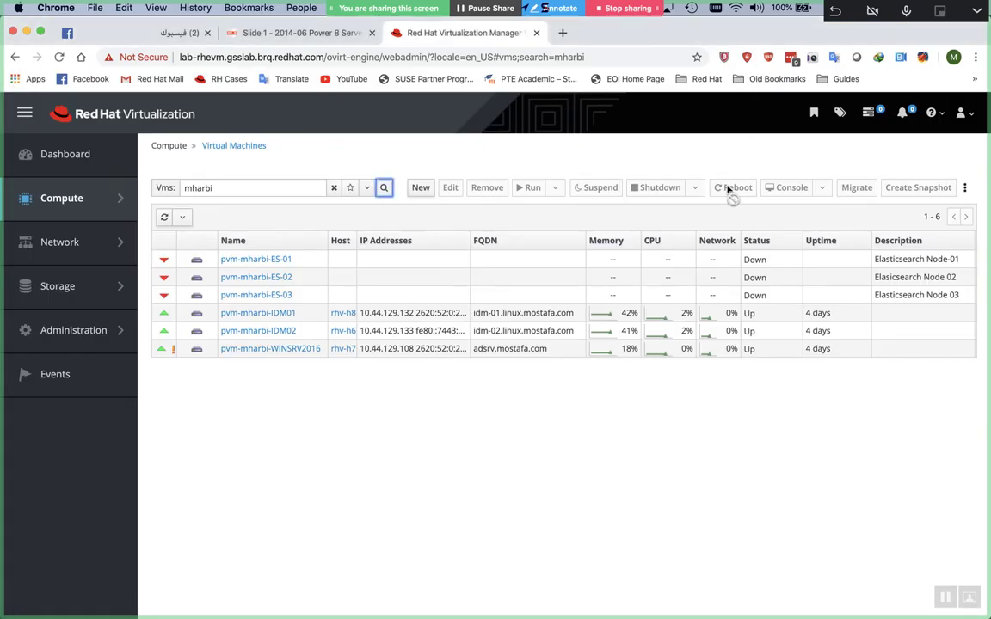
Start a new VM named pvm-mharbi-bind1 based on RHEL8.1_Template
click(417, 191)
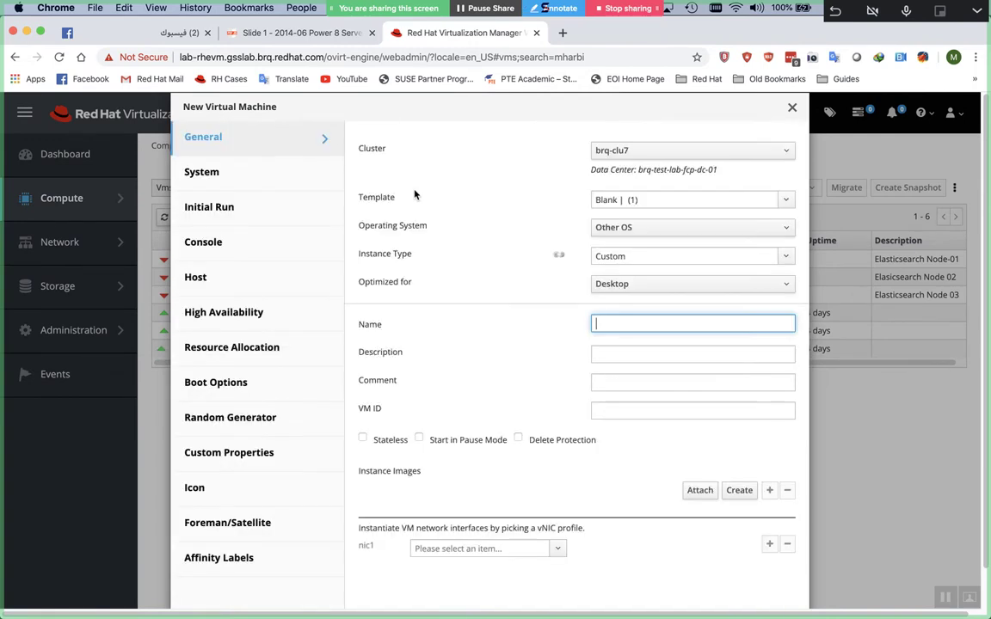
click(686, 203)
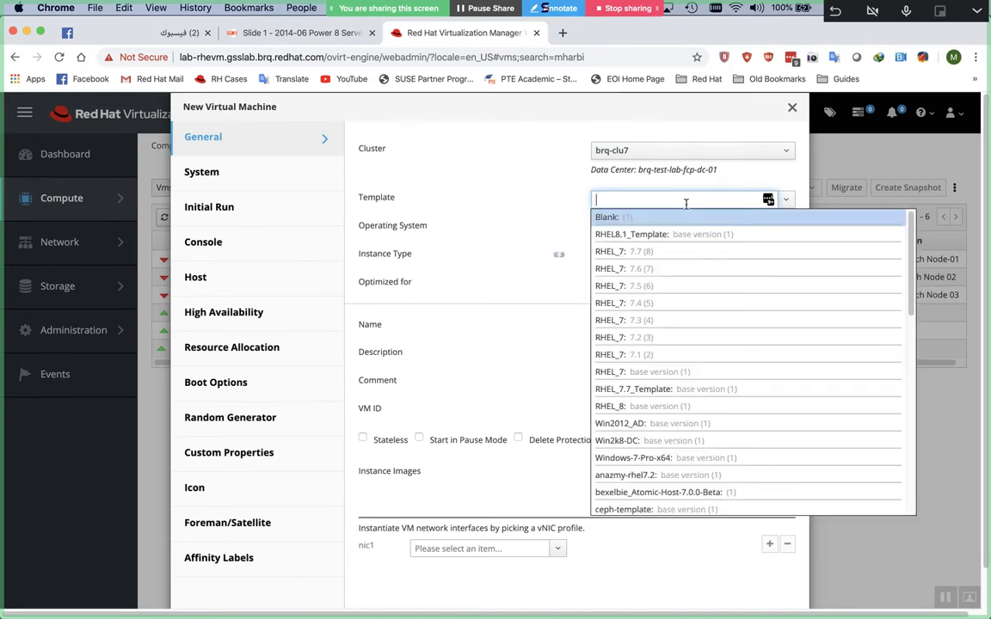
click(729, 236)
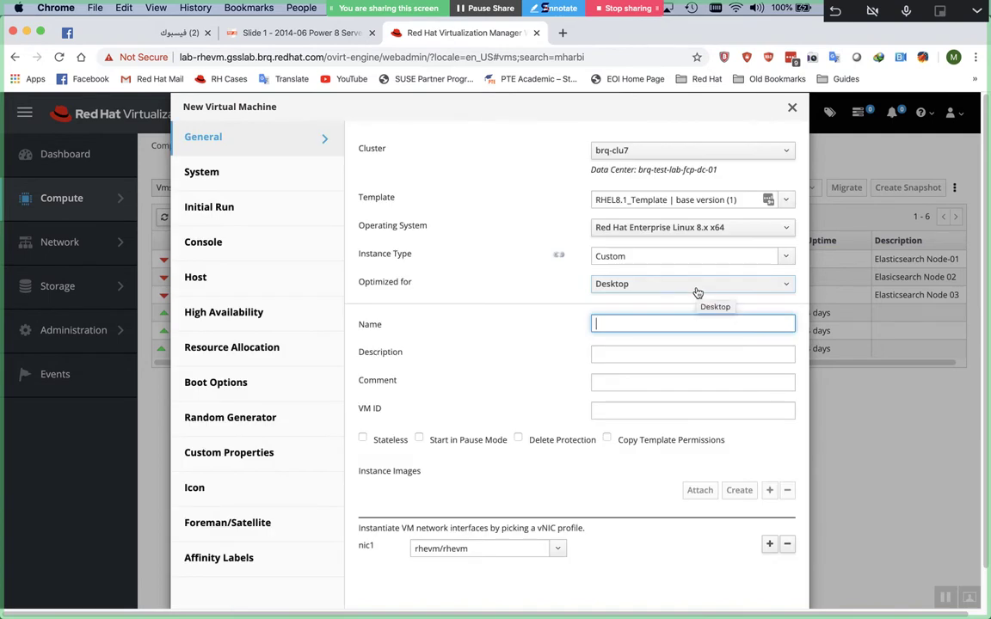
text(pvm-mharbi-bind1)
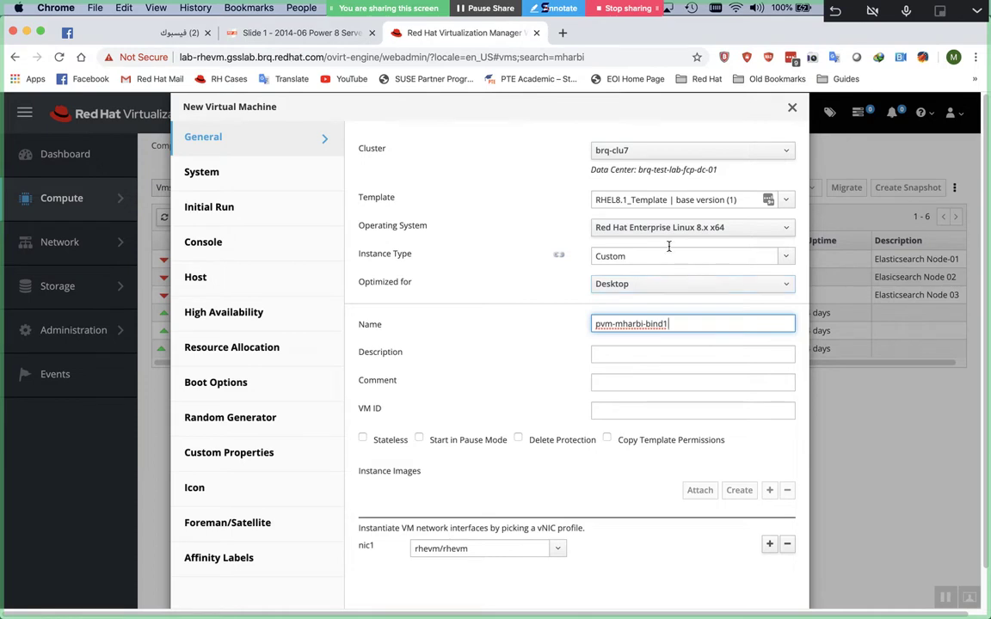
click(234, 169)
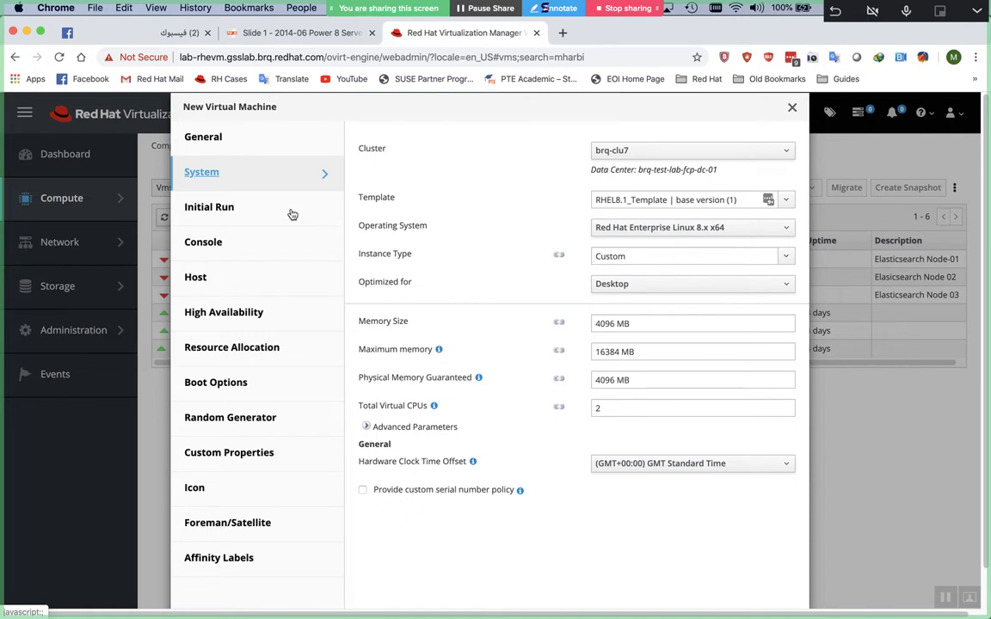
click(256, 211)
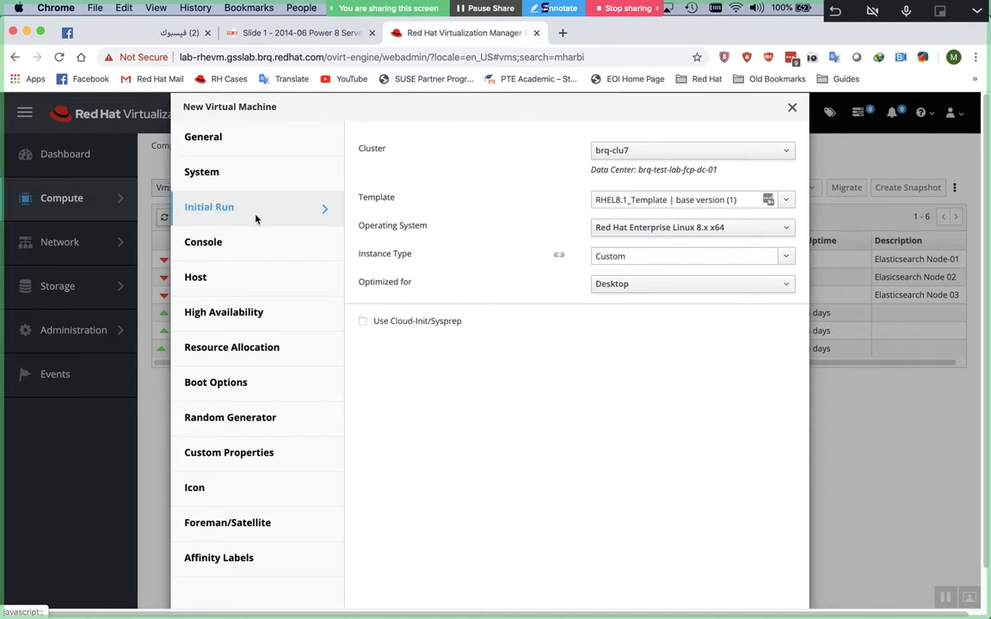
click(254, 278)
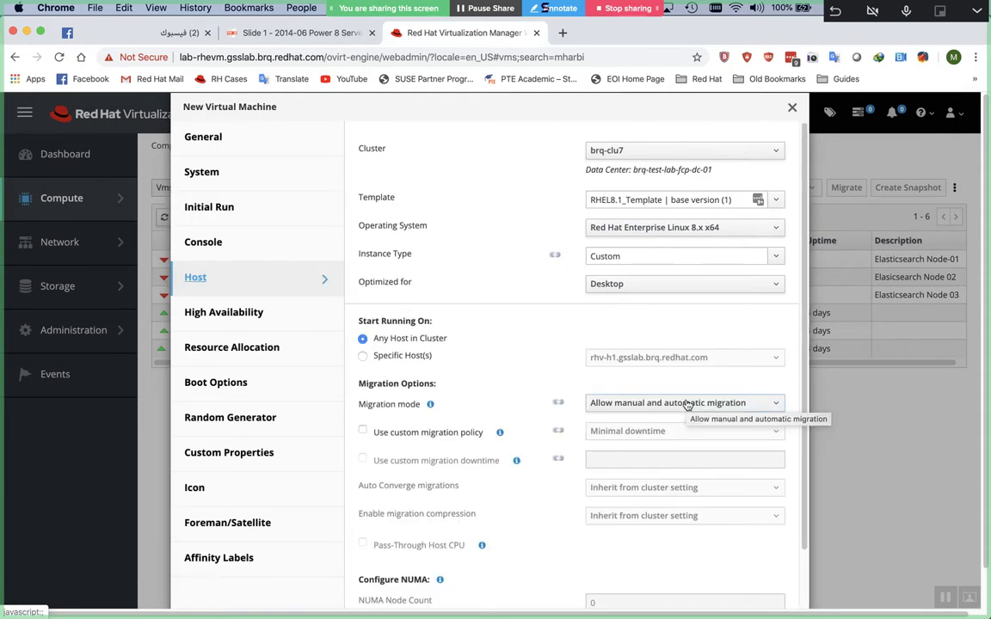
Set the console video type to VGA and create the VM
click(321, 253)
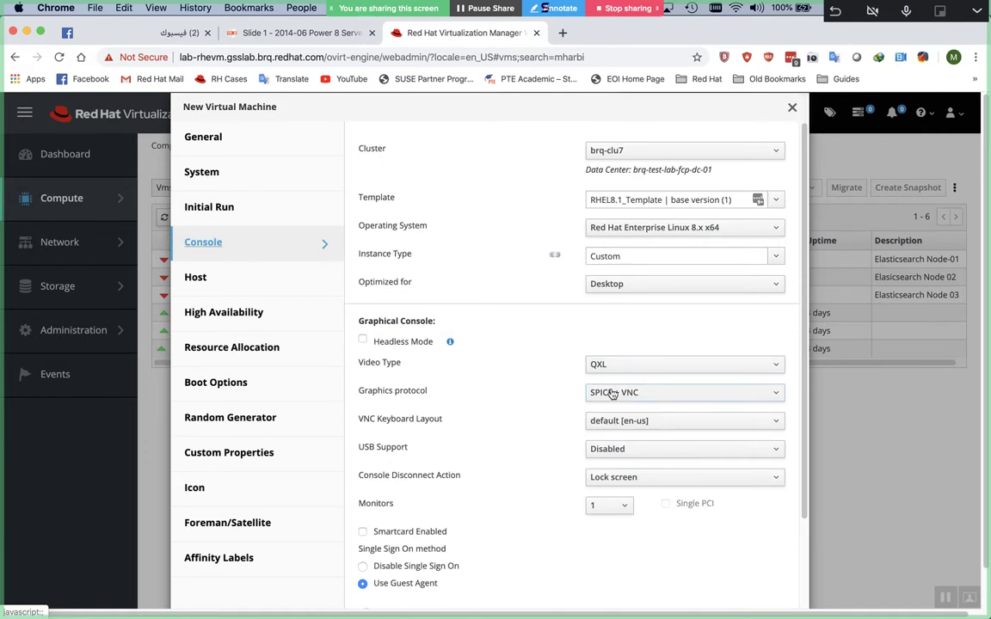
click(629, 367)
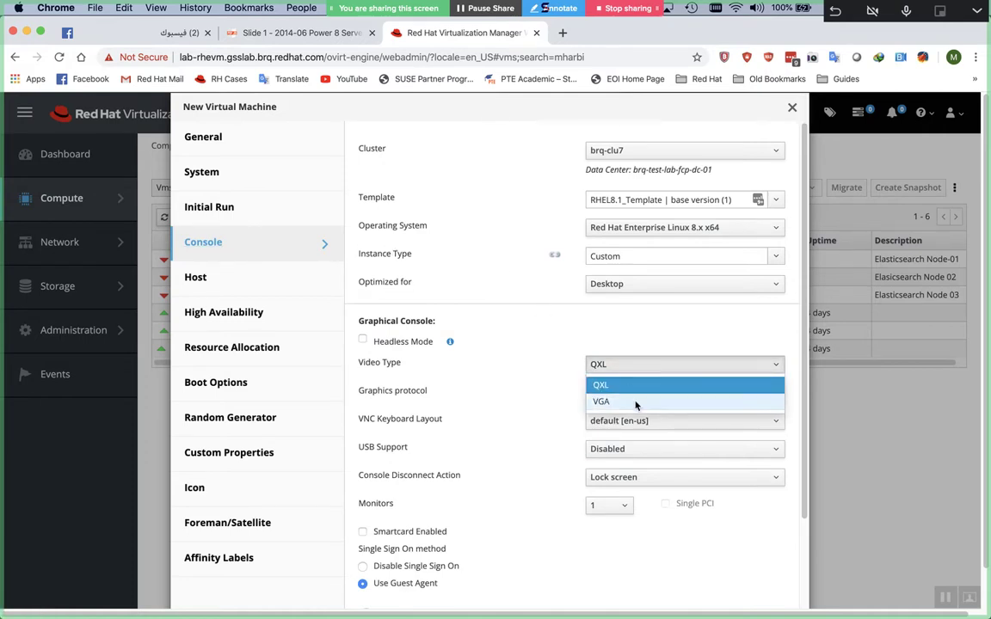
click(635, 402)
scroll(636, 405, down, 3)
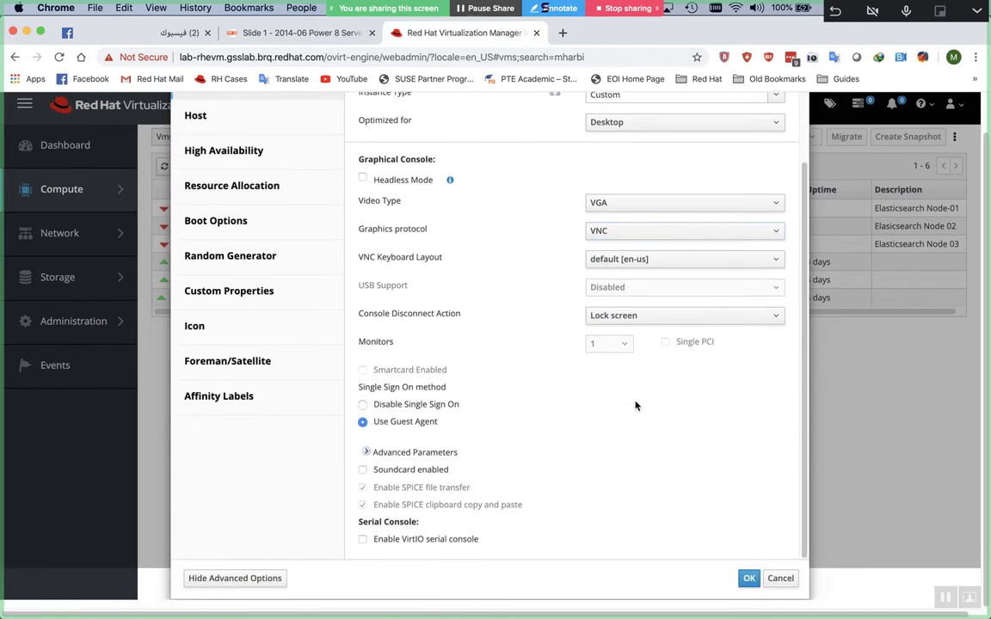
click(749, 592)
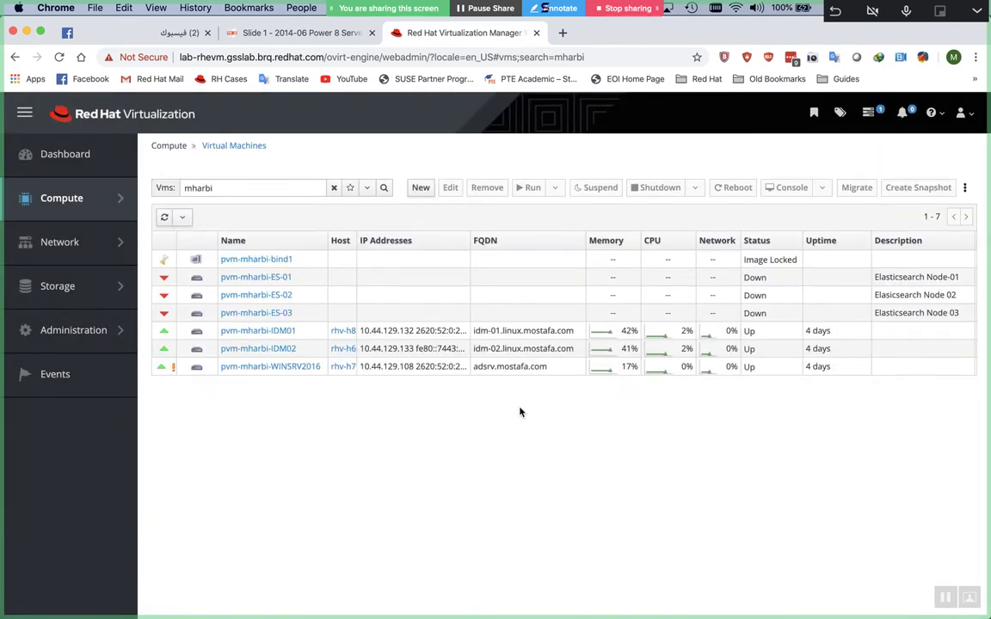
Start another new VM with console video type VGA and submit it
click(421, 188)
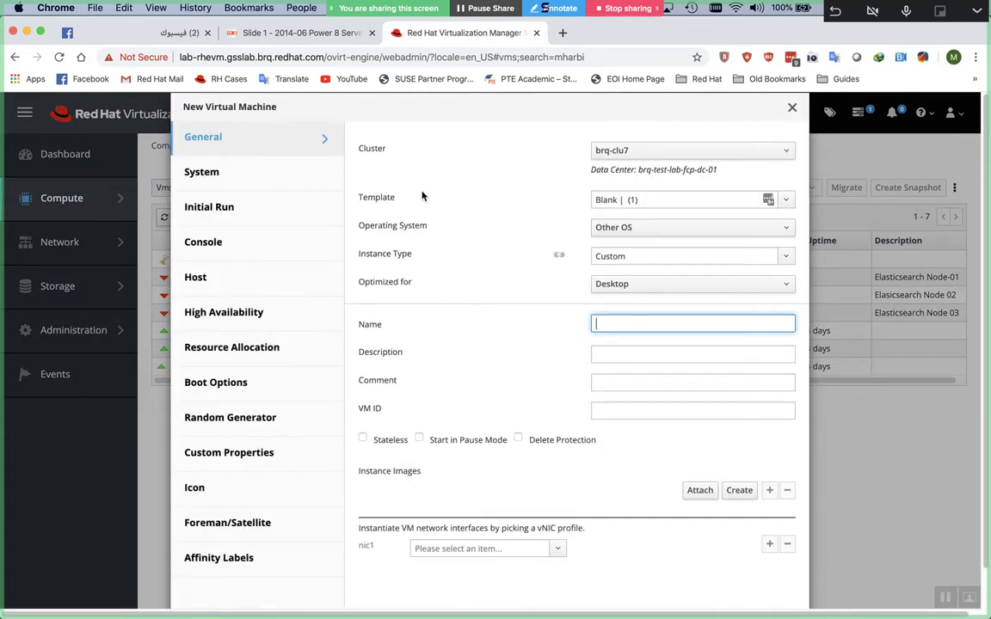
text(pvm-mharbi-bind1)
scroll(220, 233, down, 2)
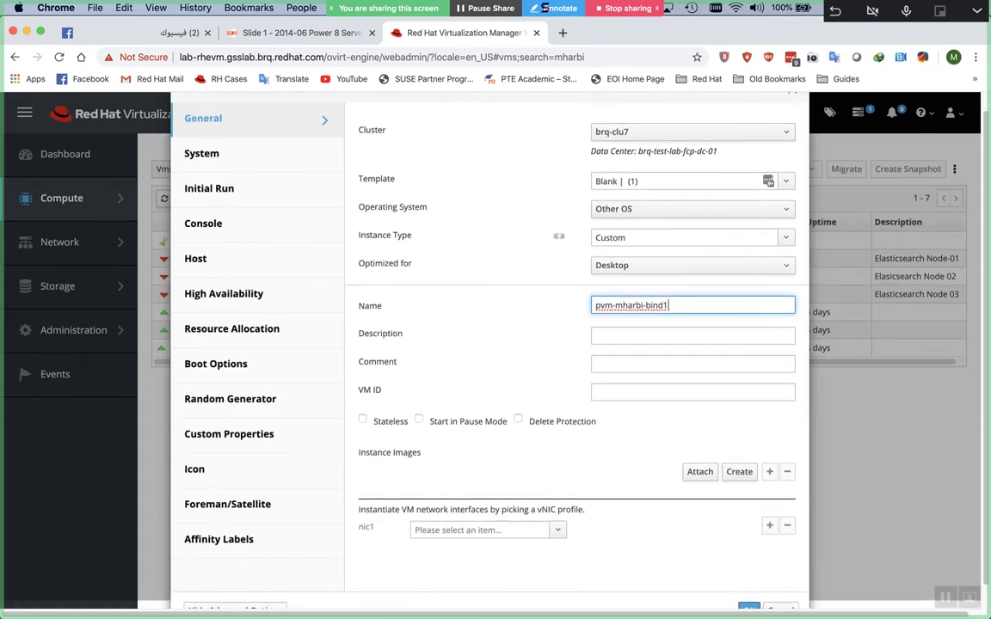
click(217, 244)
click(271, 207)
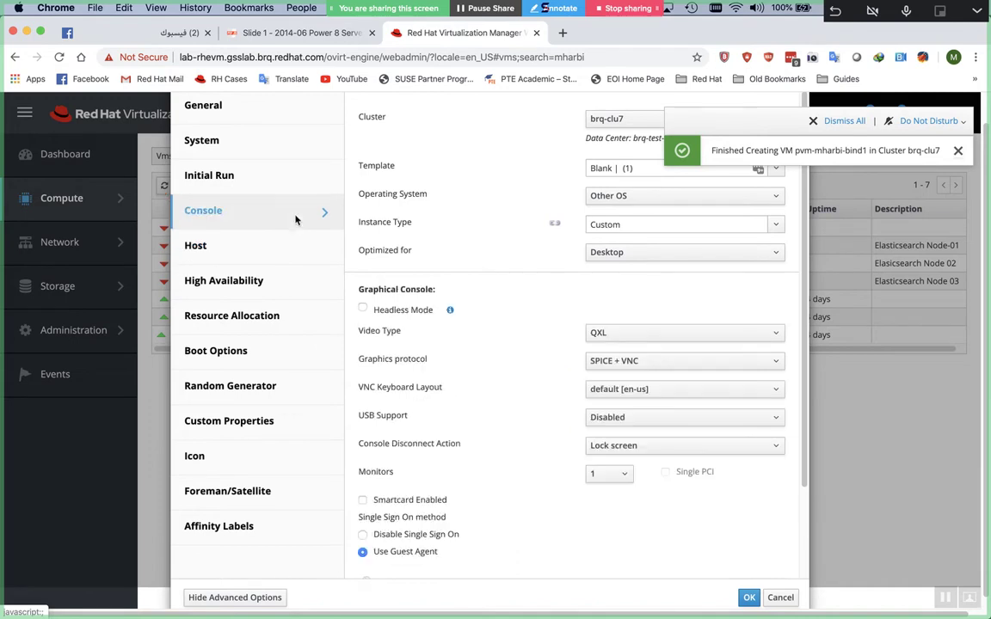
click(648, 333)
click(646, 369)
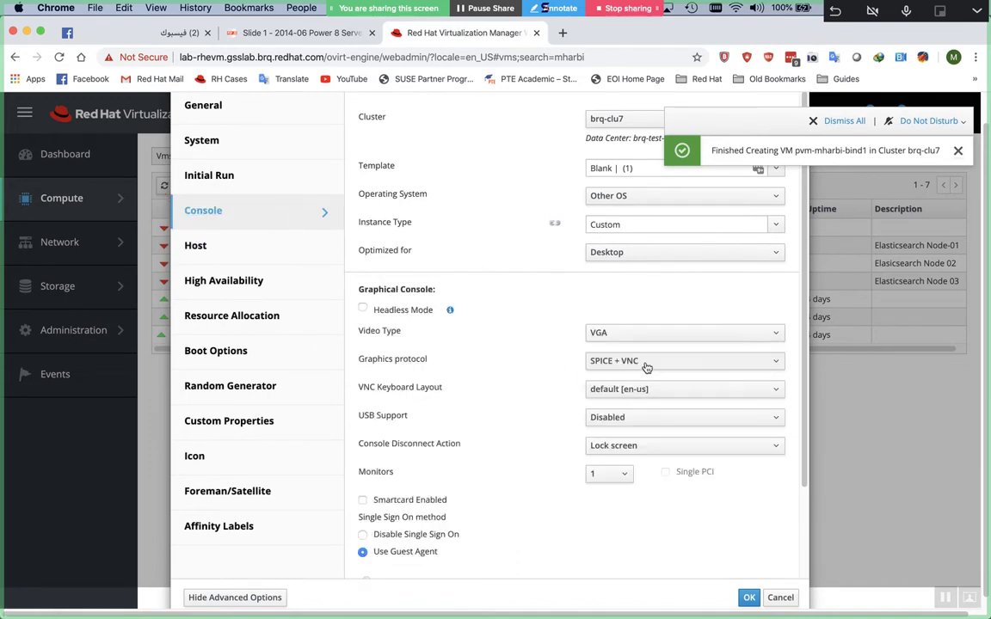
scroll(654, 387, down, 3)
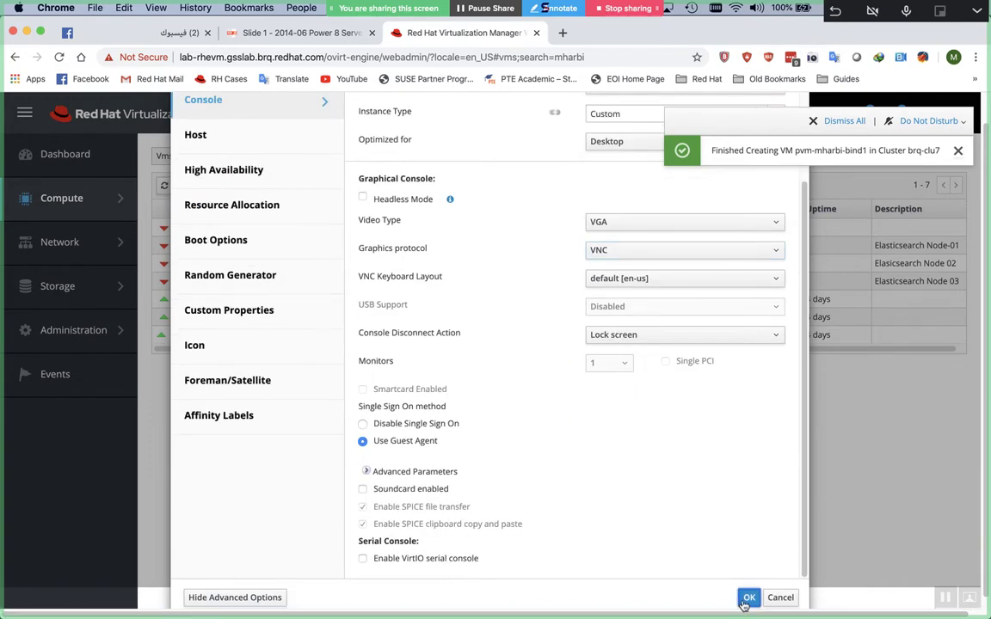
click(748, 600)
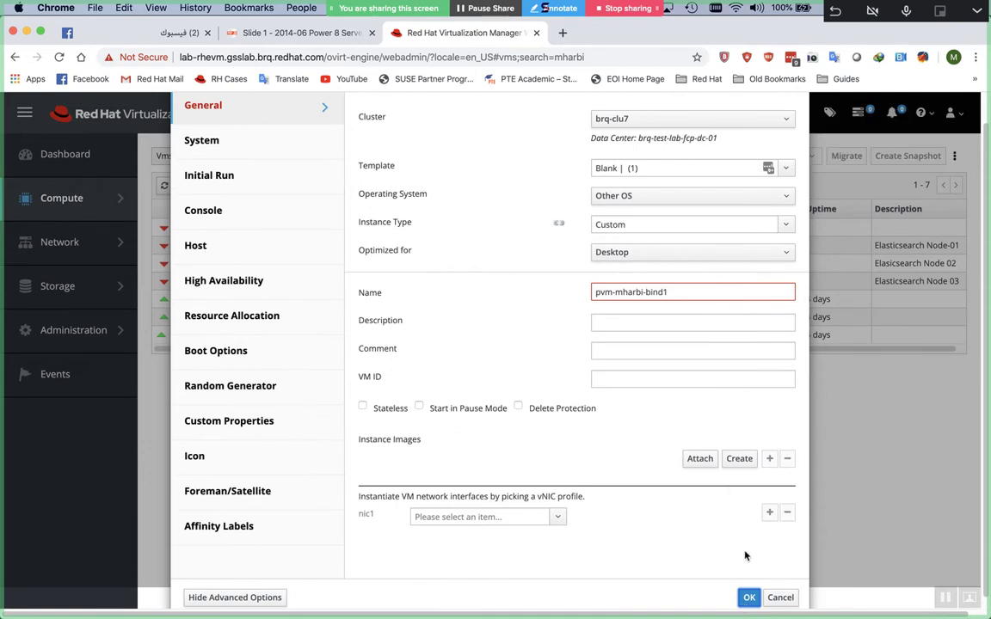
Rename it pvm-mharbi-bind2 on RHEL8.1_Template, create it, then run pvm-mharbi-bind1
click(750, 598)
click(671, 291)
key(BackSpace)
text(2)
scroll(671, 292, up, 1)
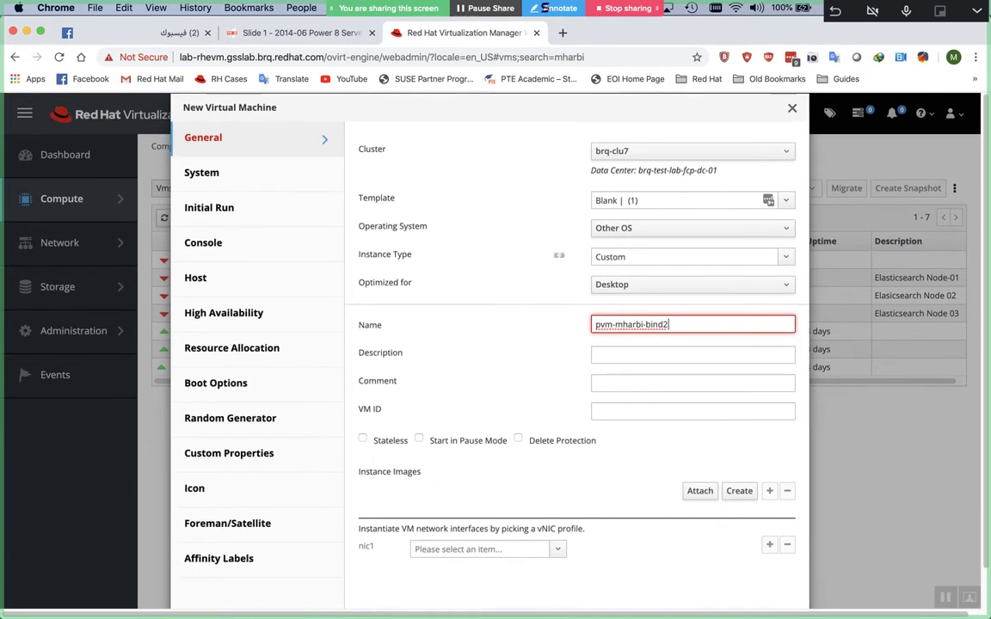
click(686, 198)
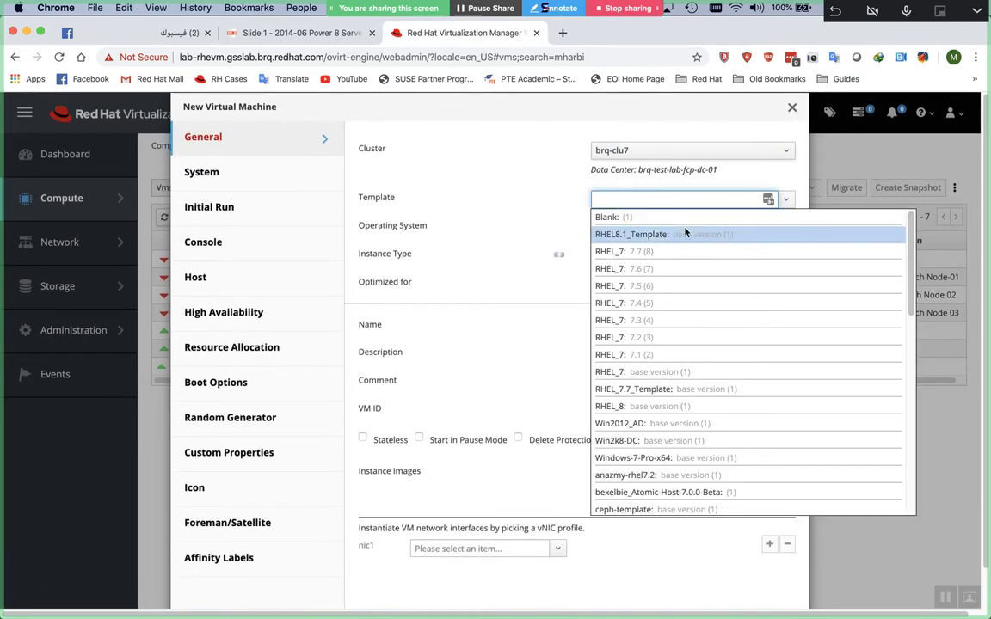
click(685, 234)
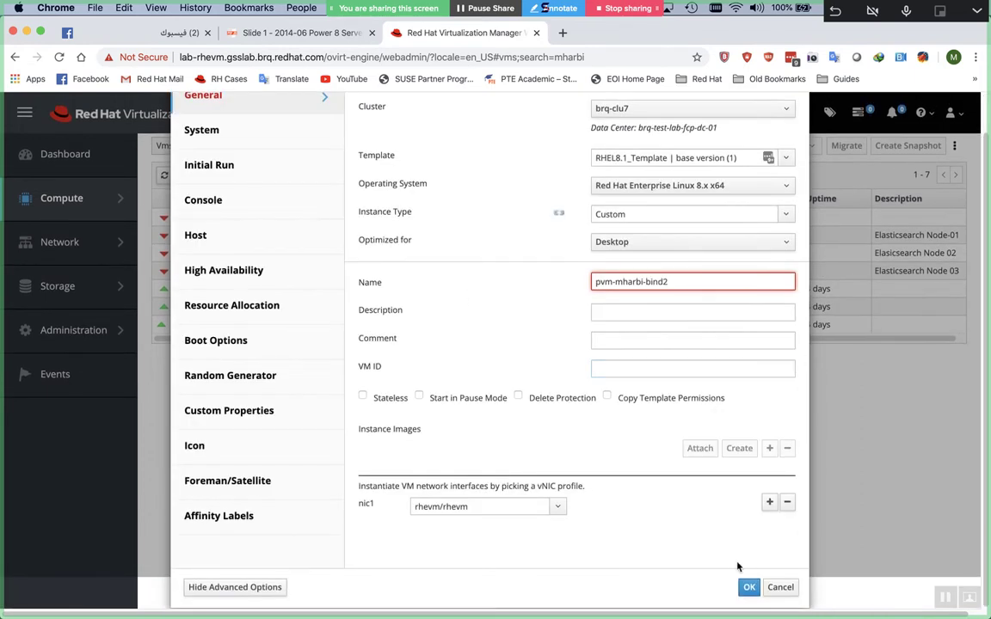
click(747, 586)
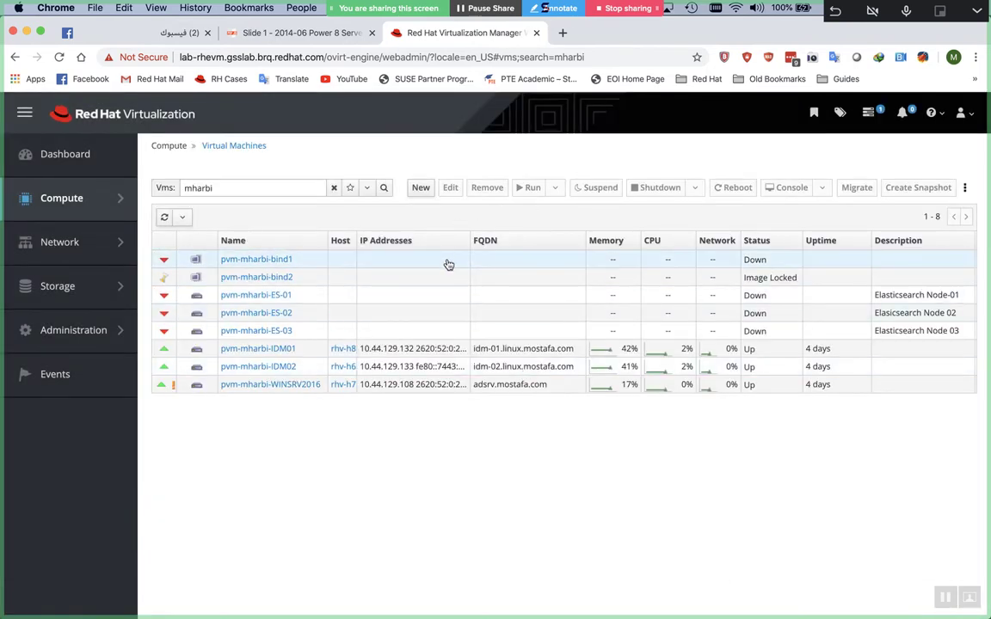
right_click(447, 264)
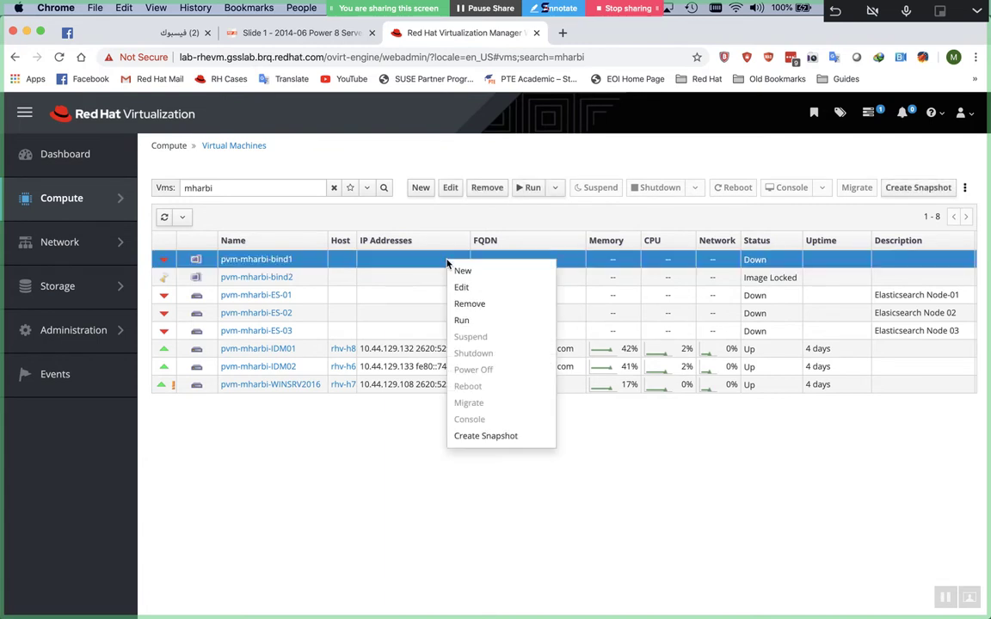
click(479, 321)
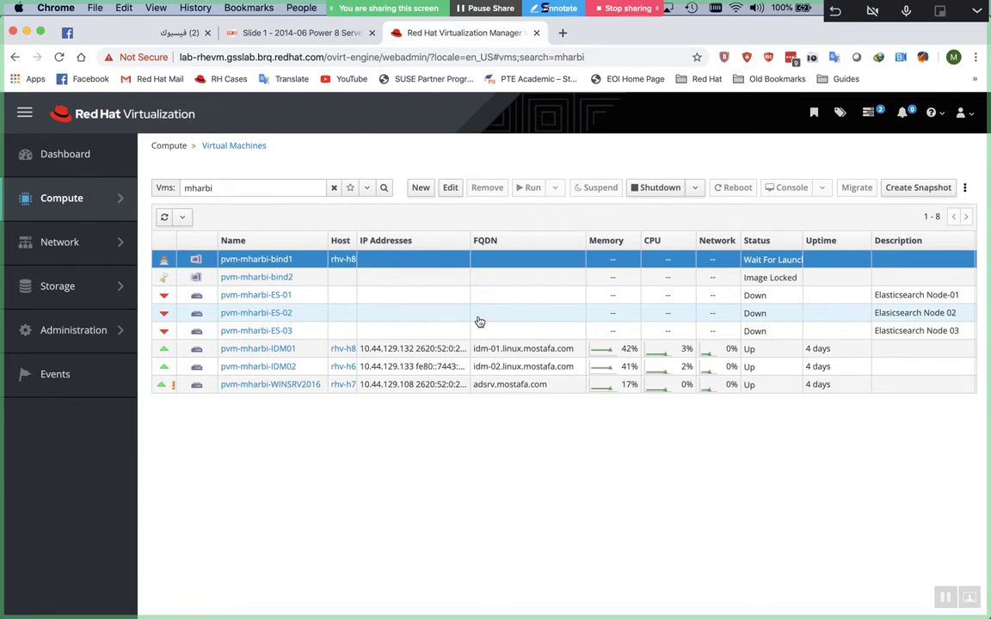
Start the pvm-mharbi-bind2 VM, then select pvm-mharbi-bind1 in the Virtual Machines list
click(431, 277)
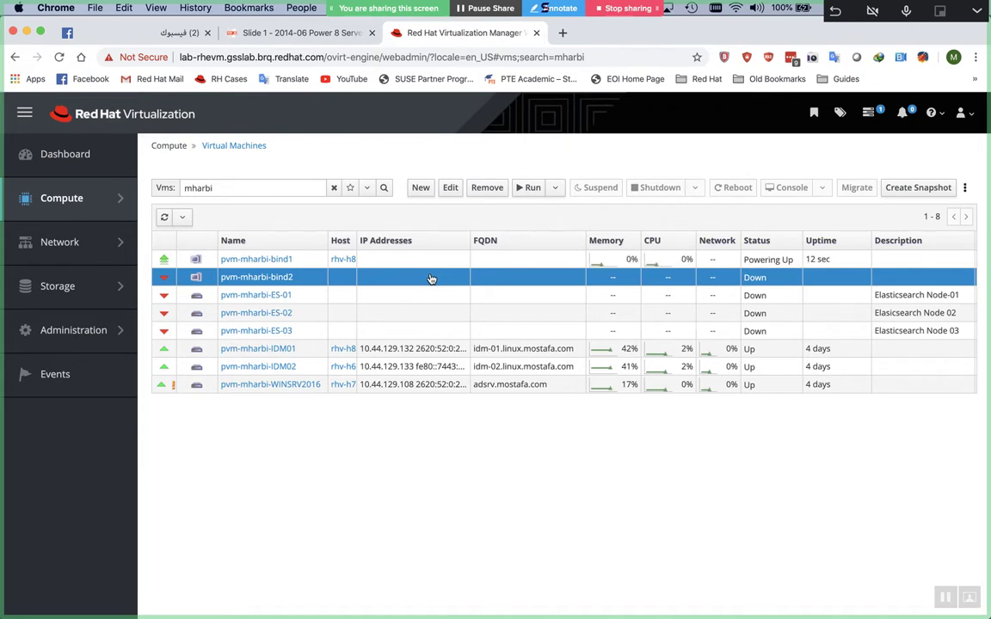
click(527, 190)
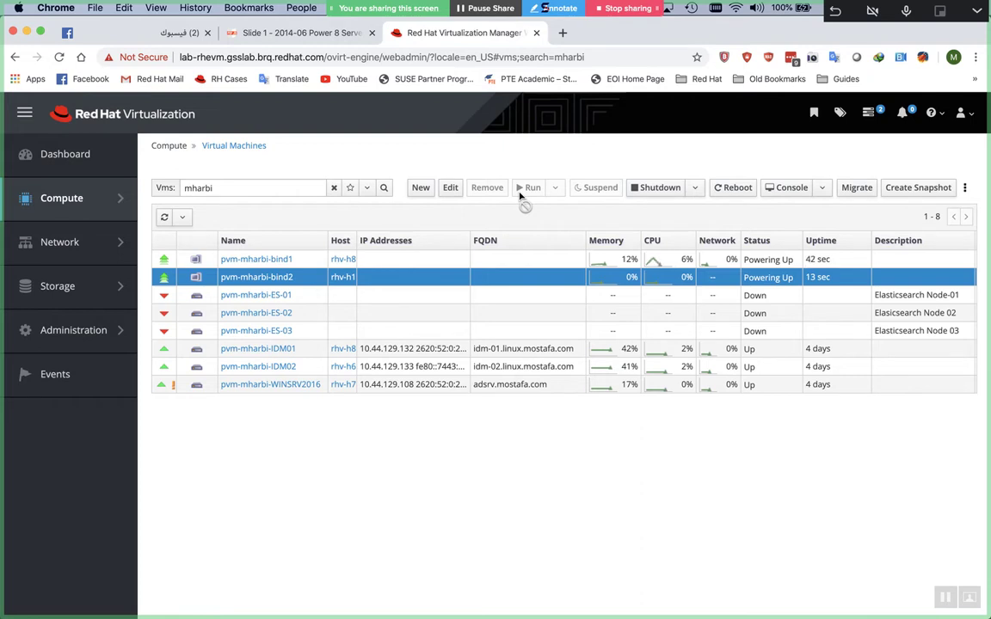
click(533, 259)
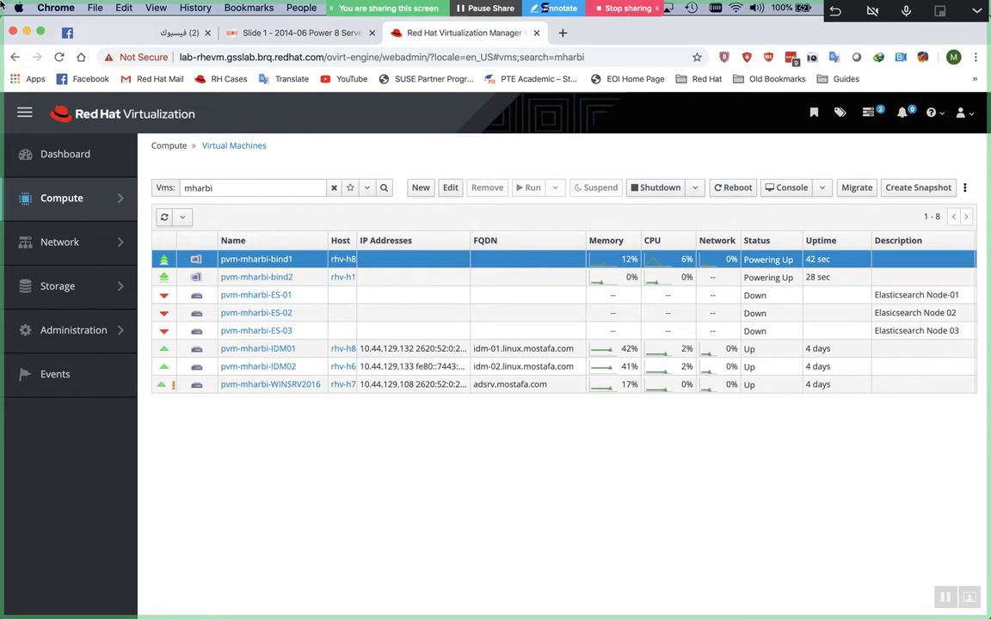
Launch iTerm and recall the earlier remote-viewer console.vv command from shell history
mouse_move(1, 4)
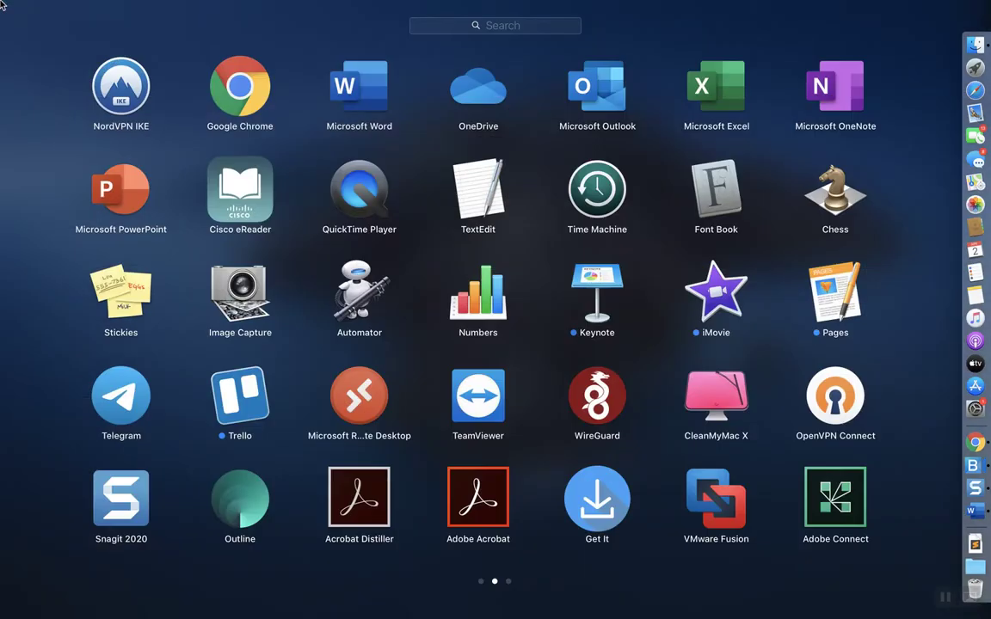
text(term)
key(Right)
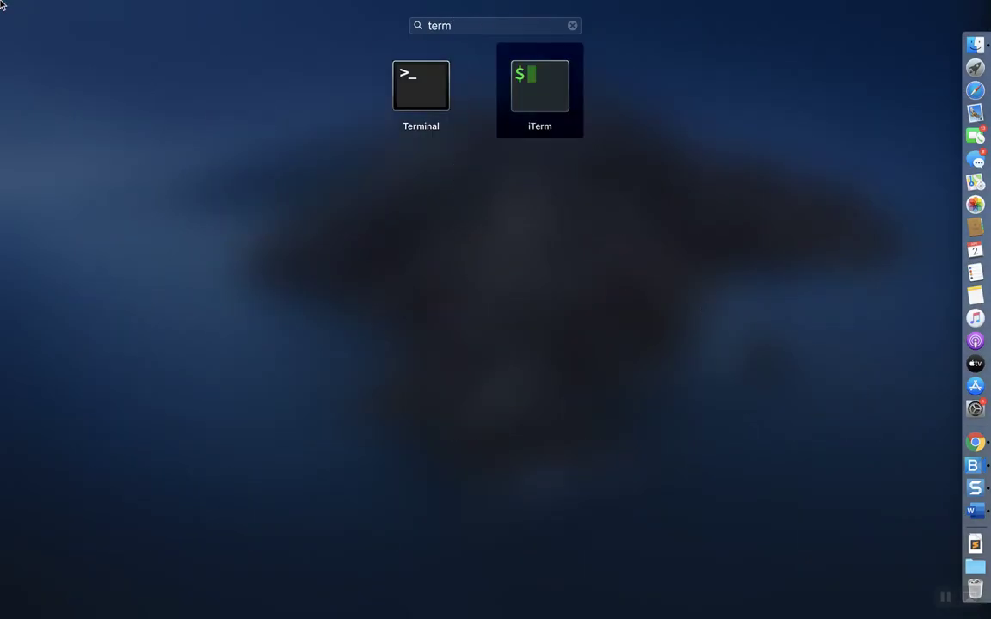
key(Return)
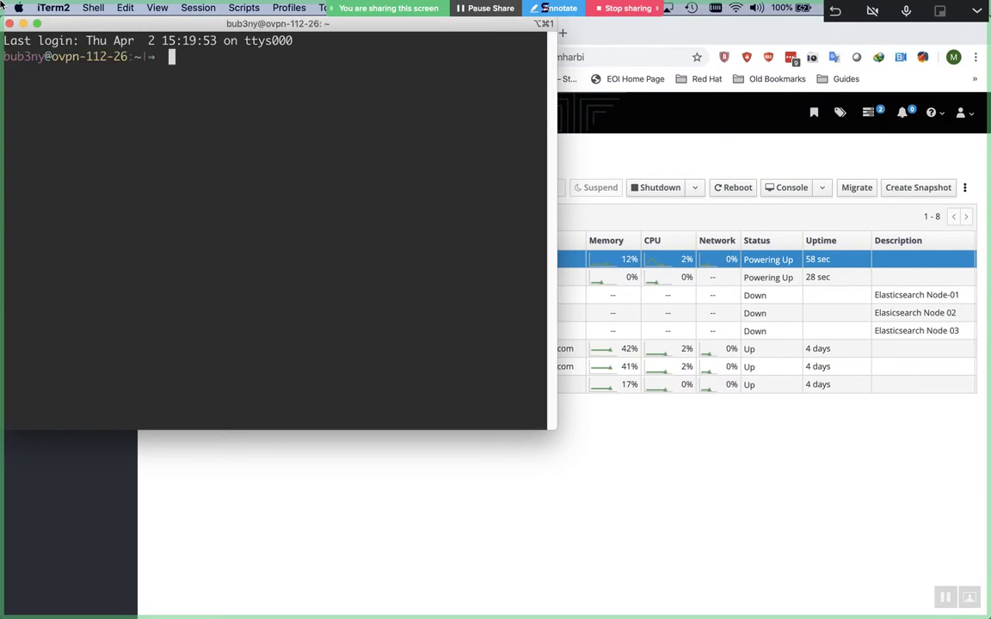
key(ctrl+r)
text(cons)
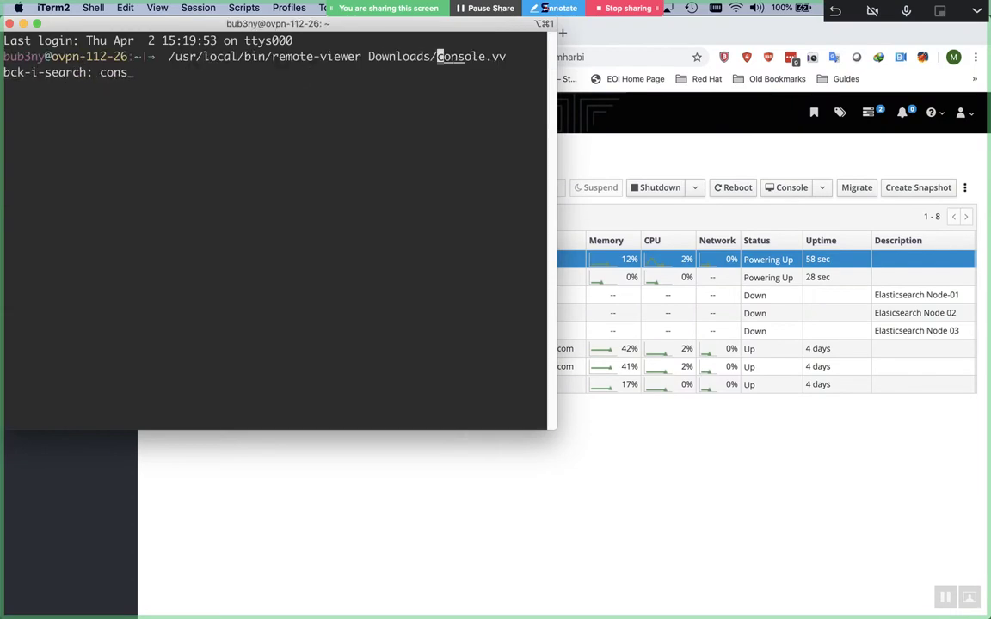
key(Right)
key(Right)
key(Right)
key(Right)
key(Right)
key(Right)
key(Right)
key(Right)
key(Right)
key(Right)
key(Right)
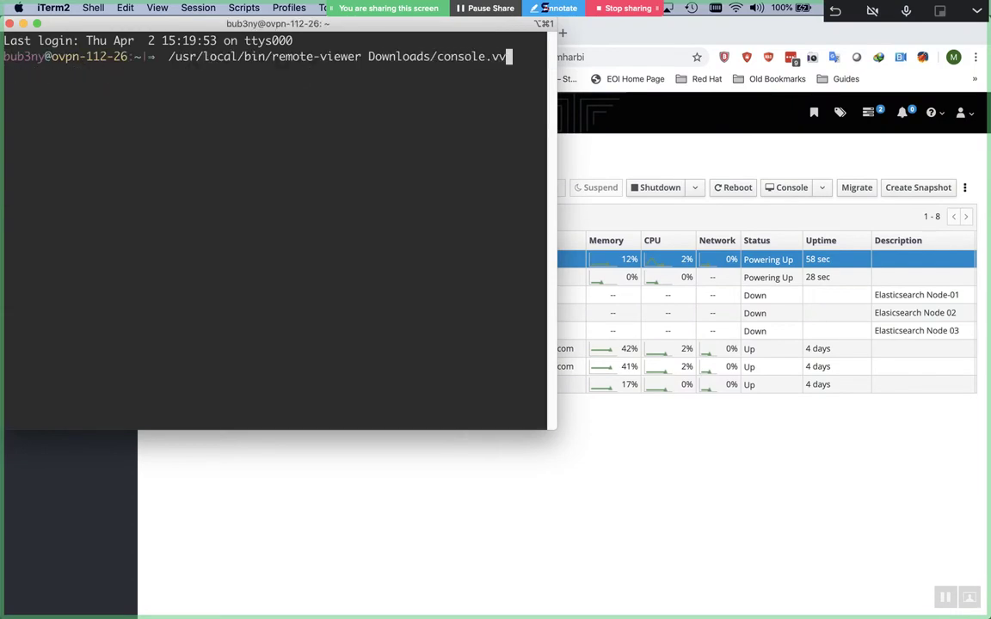
Download a fresh console.vv for pvm-mharbi-bind1 to Downloads and run remote-viewer on it
click(18, 8)
click(787, 151)
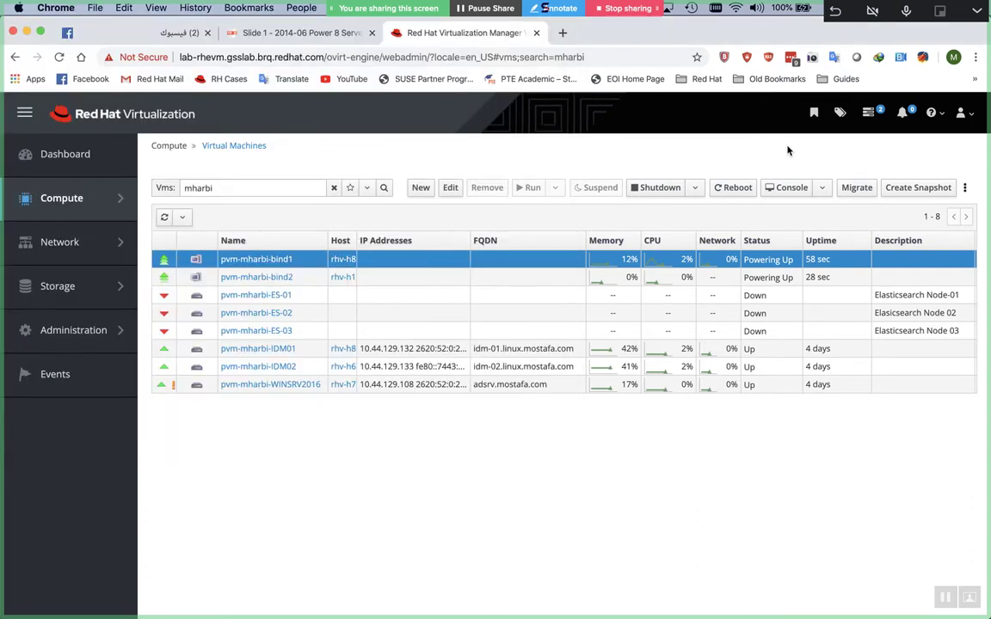
click(777, 190)
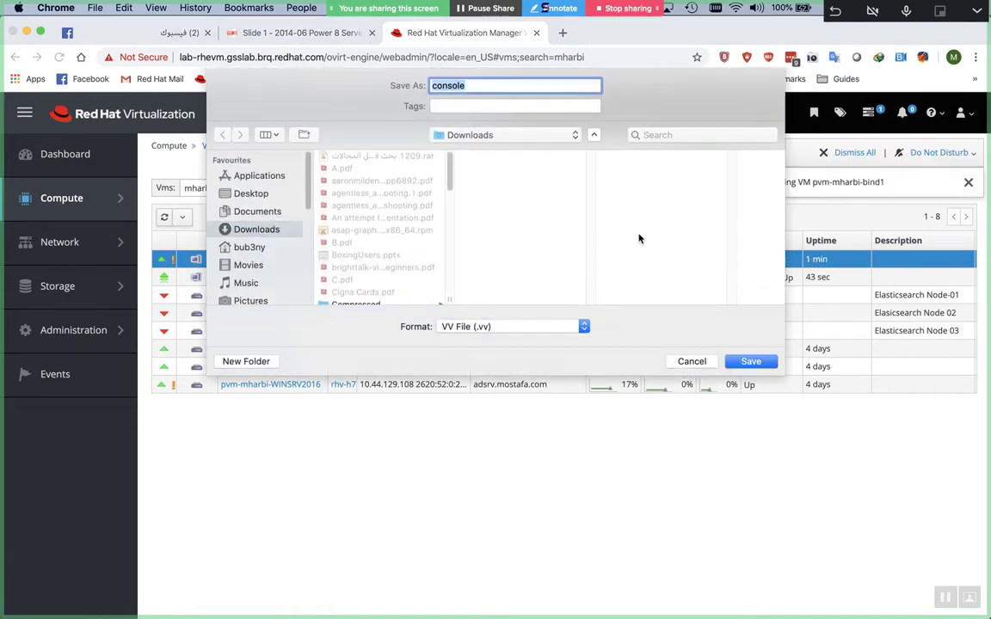
click(748, 361)
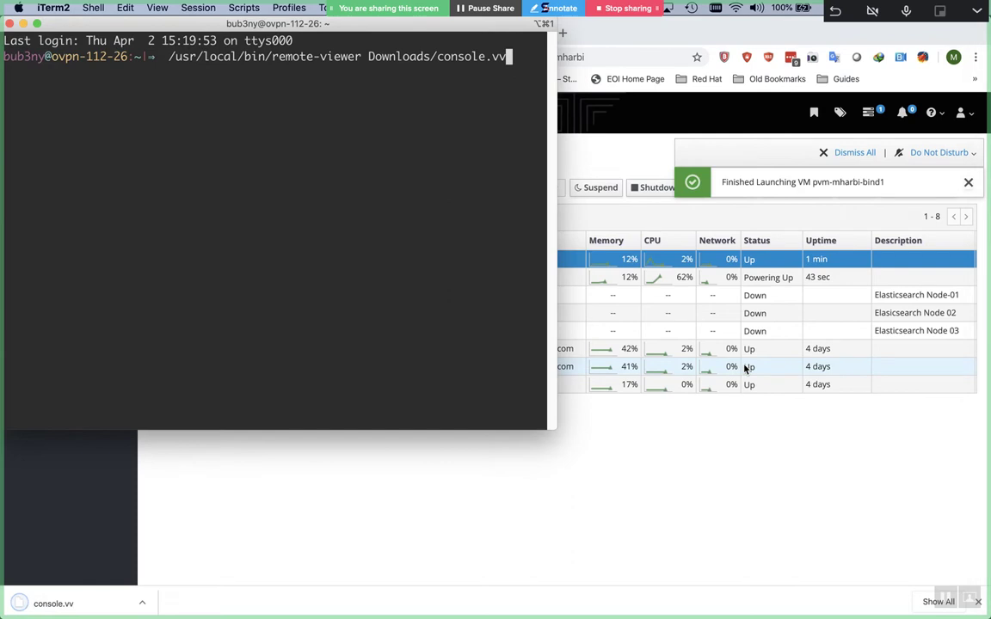
key(Return)
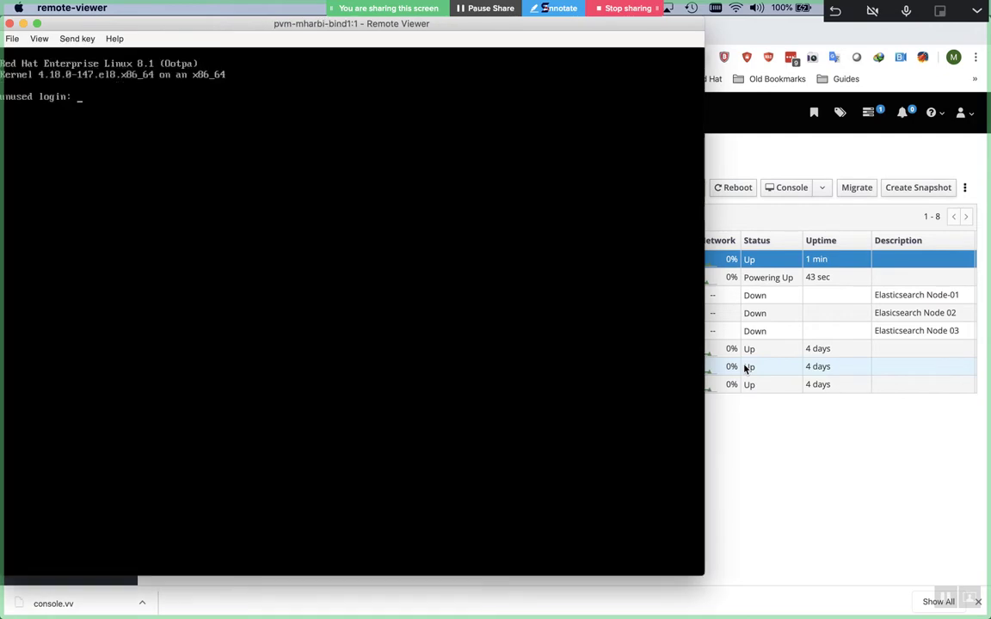
Log in as root on the bind1 console and run ip a s, showing 10.44.129.132
text(root)
key(Return)
key(Return)
text(ifco)
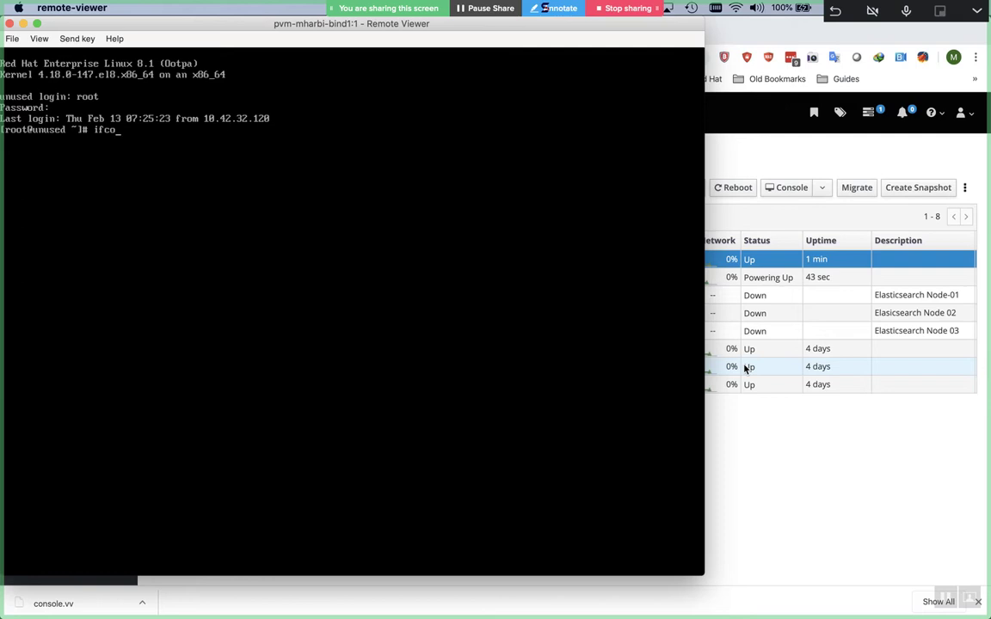
key(BackSpace)
key(BackSpace)
key(BackSpace)
key(BackSpace)
text(ip a s)
key(Return)
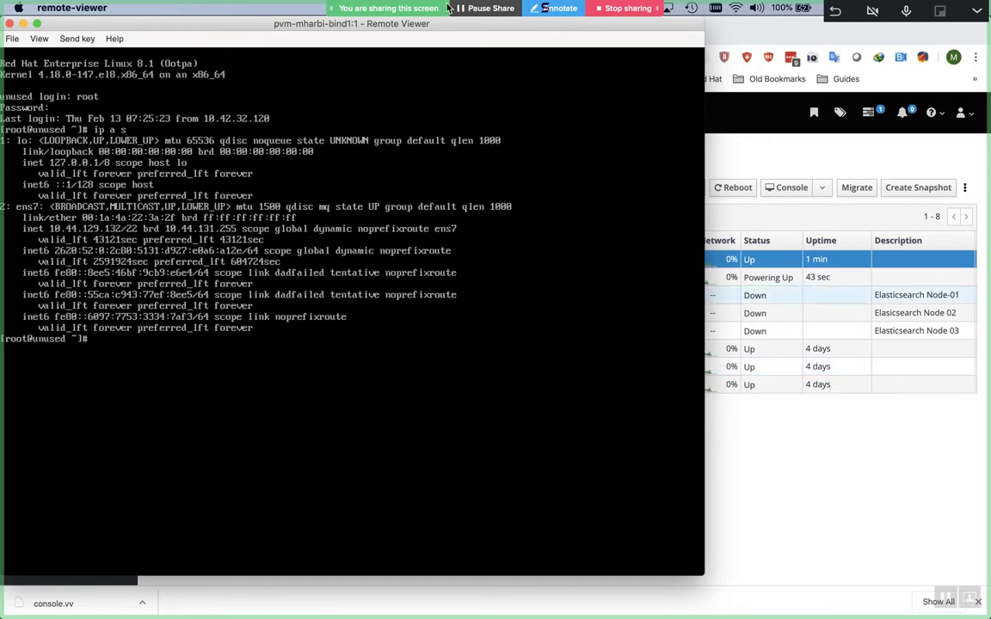
Reposition the Remote Viewer console window over the RHV virtual machines list
drag(444, 24, 531, 442)
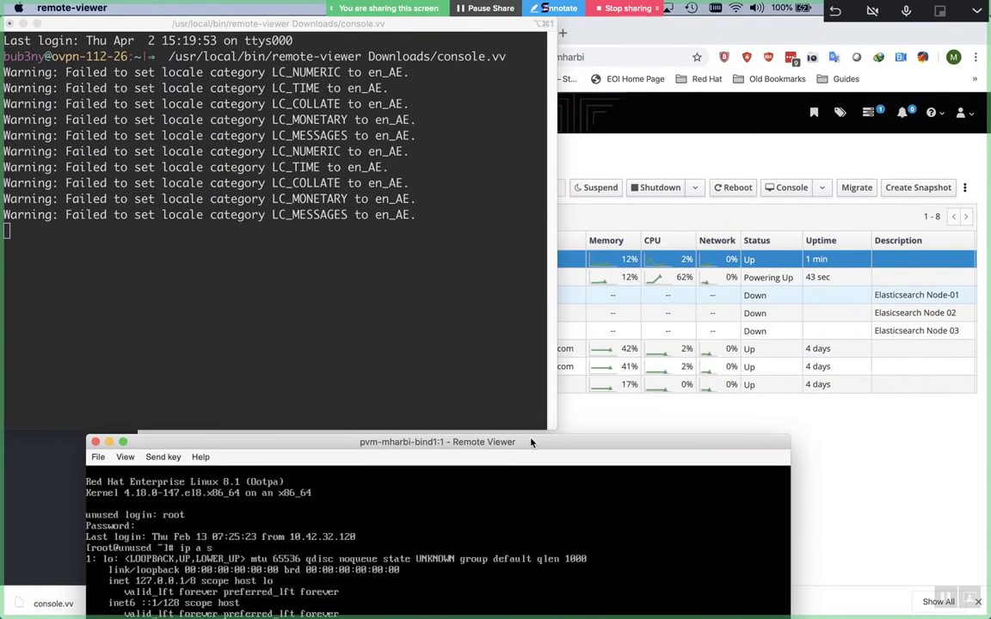
click(625, 418)
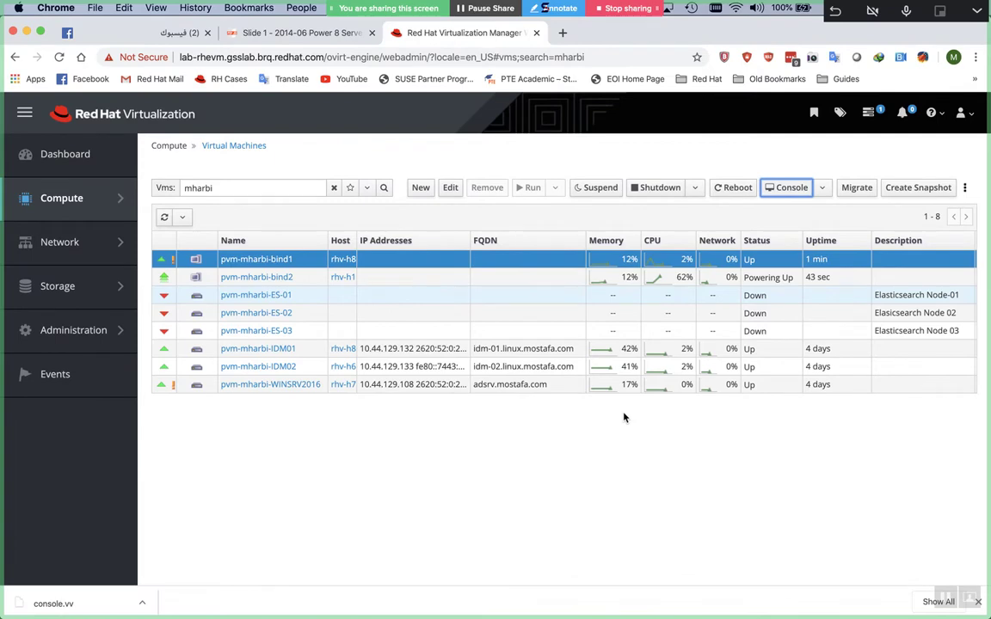
key(super+Tab)
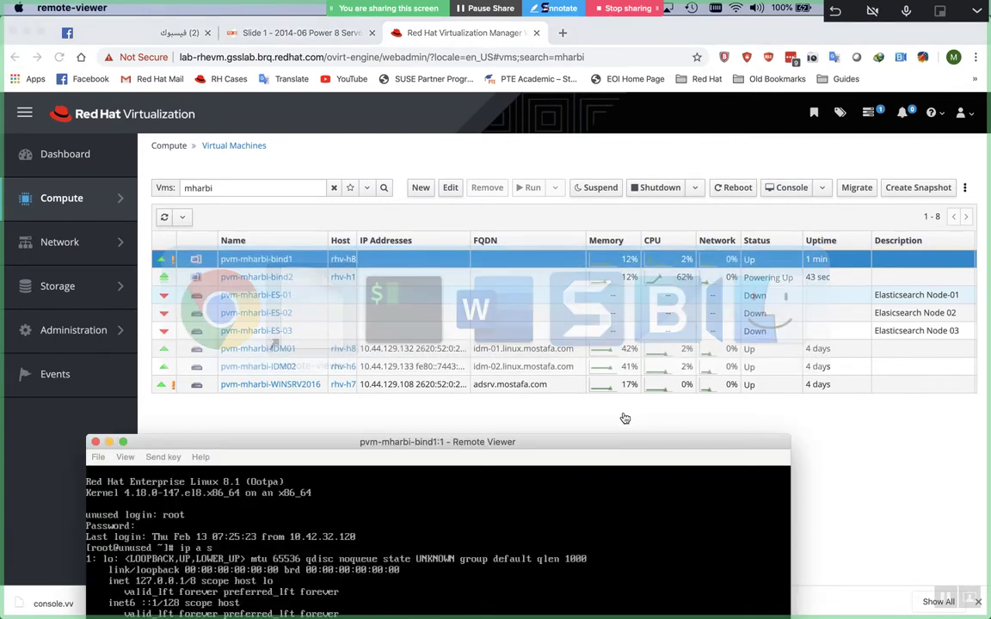
drag(625, 441, 797, 139)
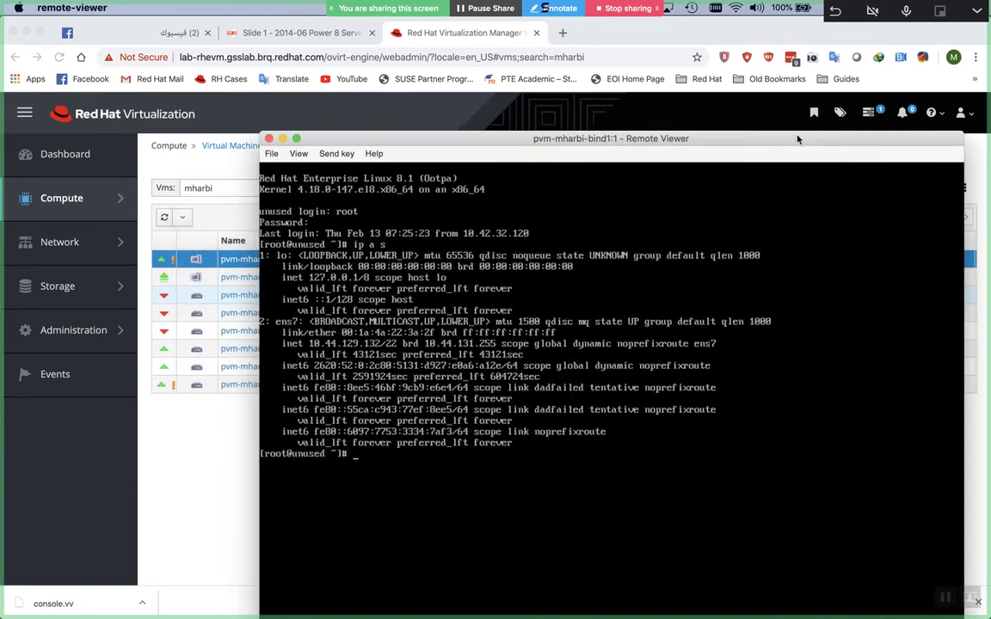
drag(798, 140, 796, 151)
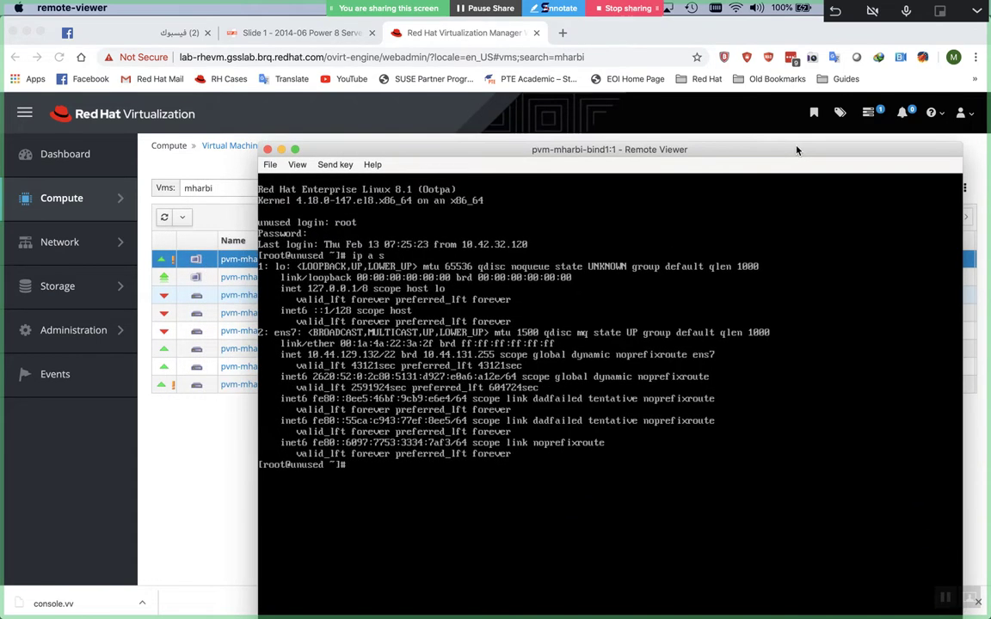
drag(796, 151, 797, 403)
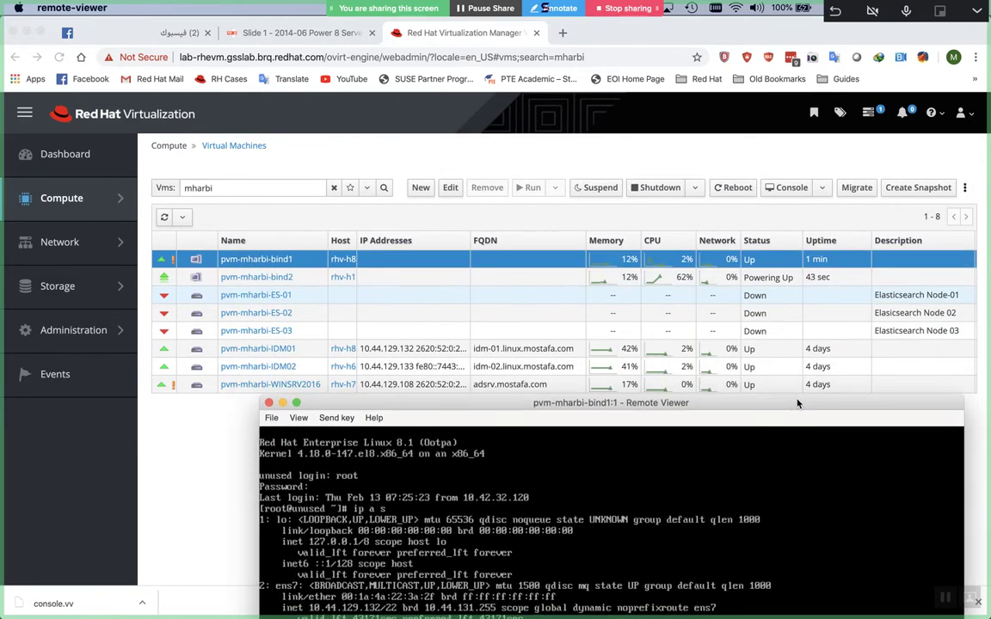
drag(797, 404, 745, 201)
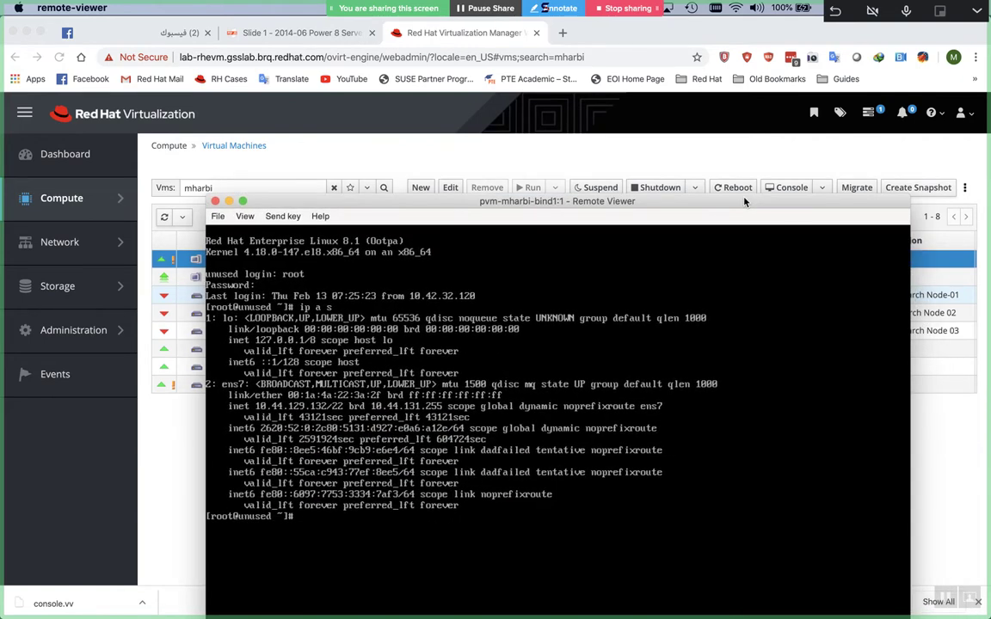
Power off pvm-mharbi-bind1 from the Shutdown menu and confirm
click(693, 188)
click(693, 189)
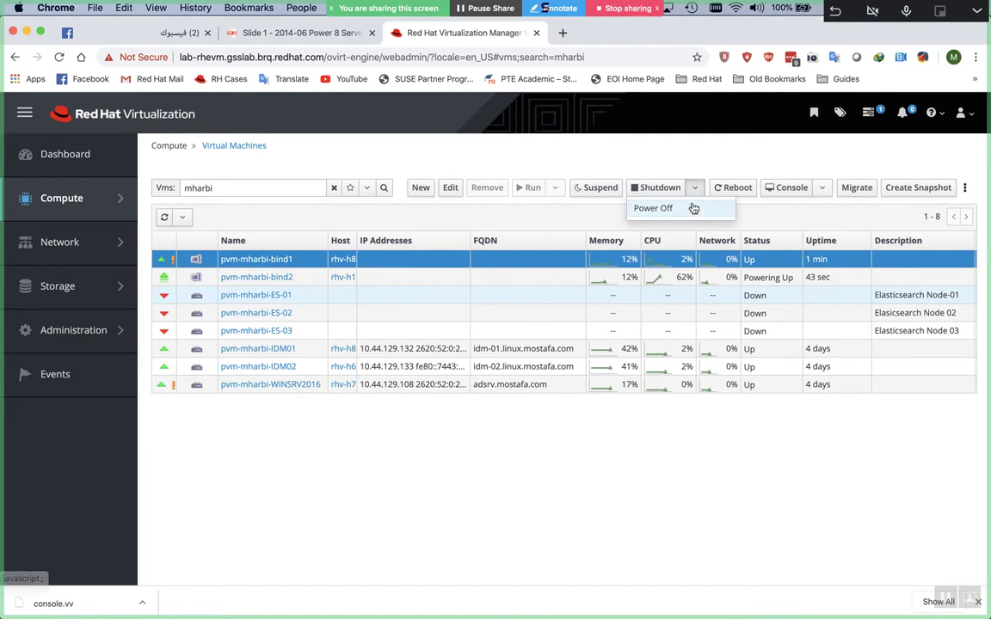
click(692, 210)
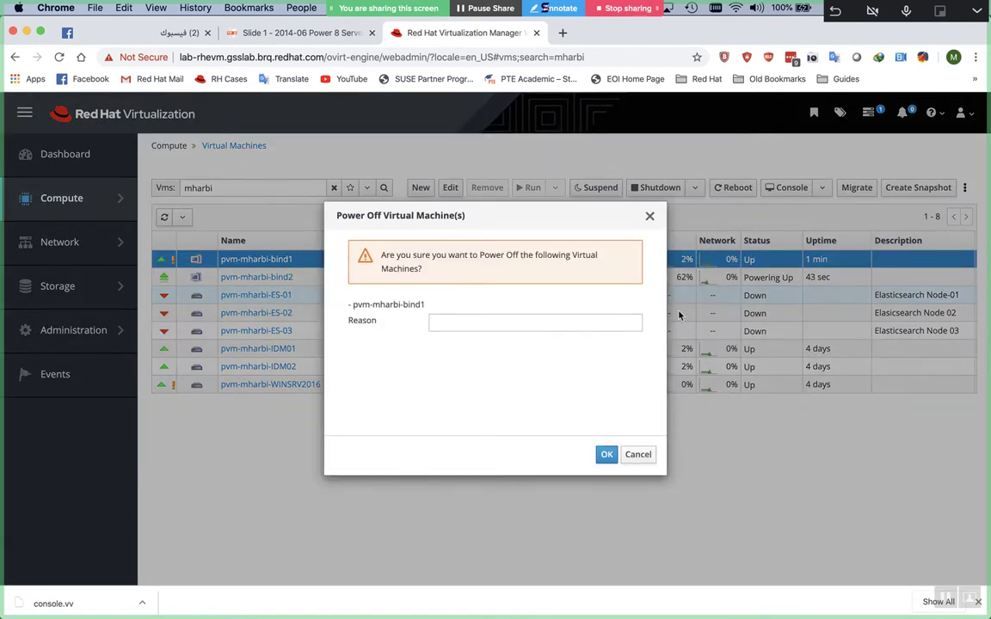
click(602, 454)
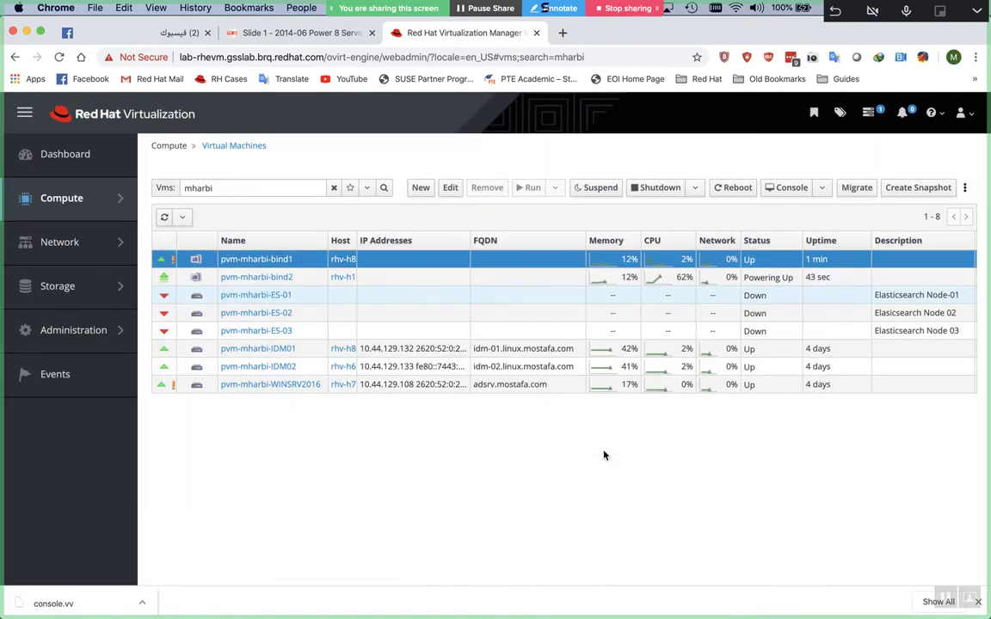
Give bind1's nic1 the custom MAC address 00:1a:4a:22:3a:7e, then return to the VM list
click(289, 261)
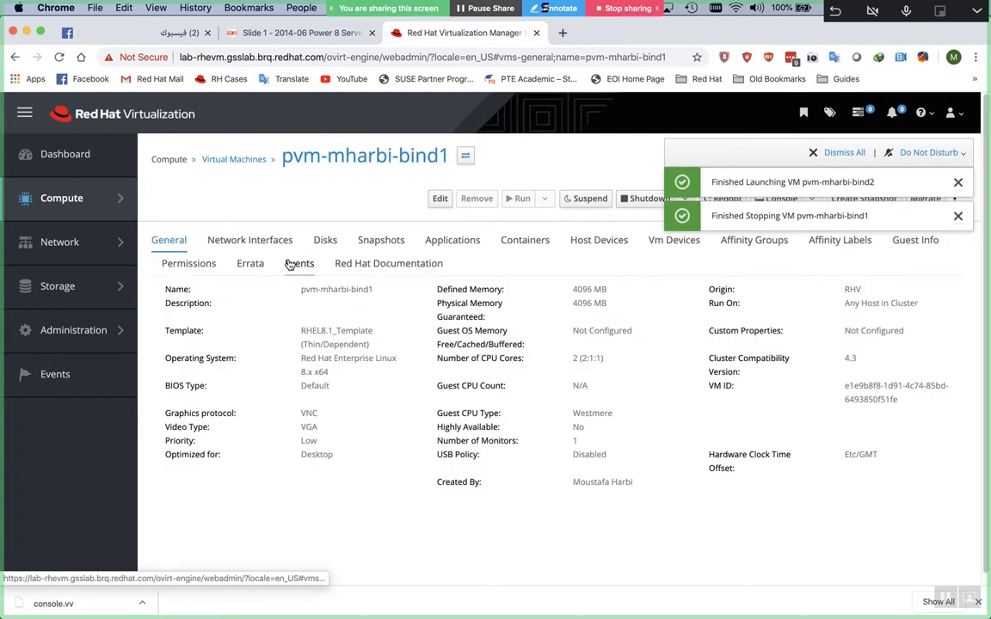
click(261, 240)
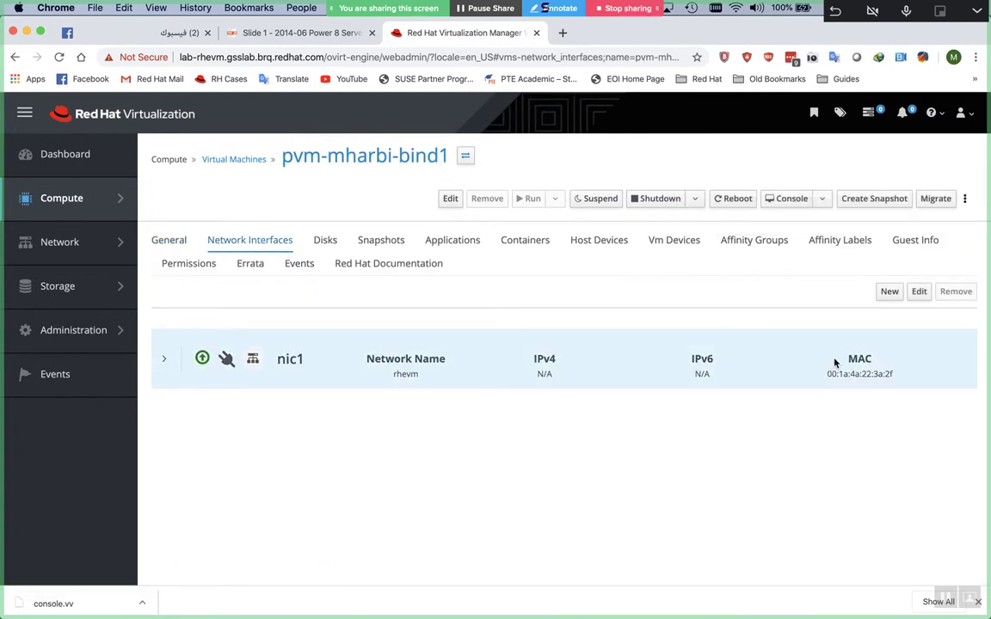
click(919, 291)
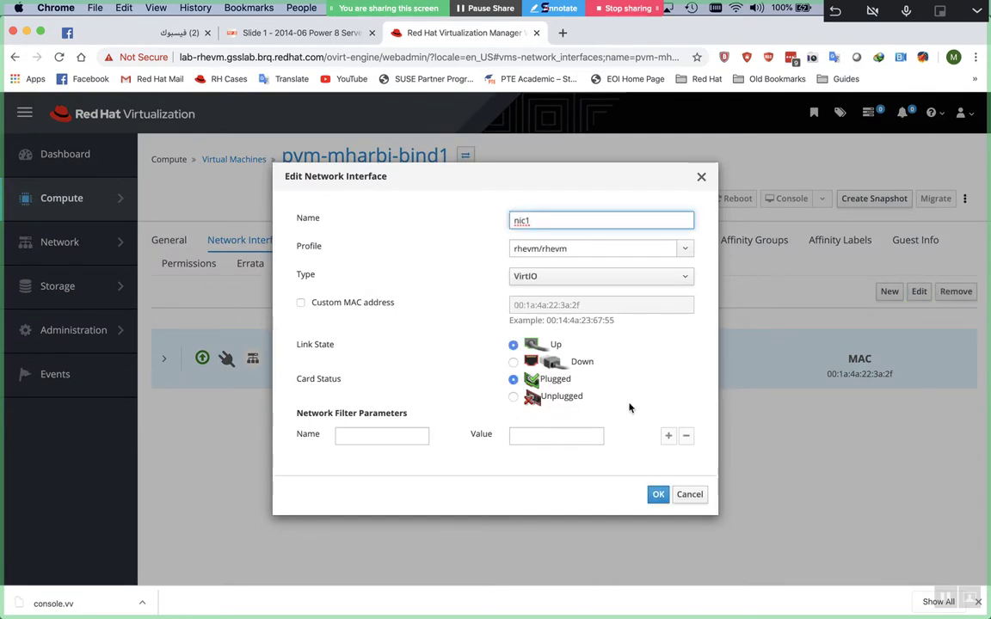
click(375, 309)
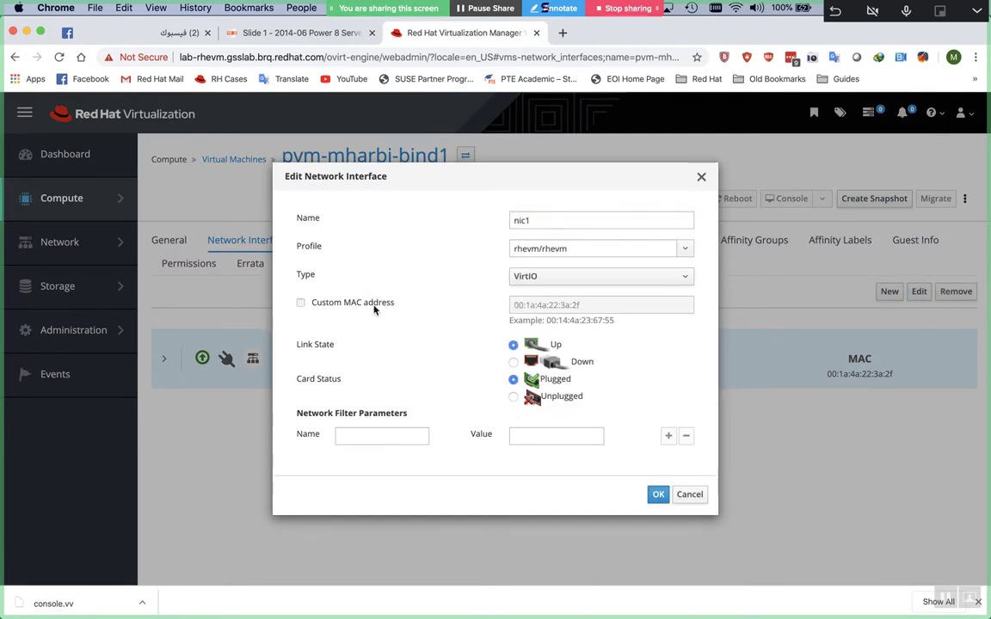
click(619, 308)
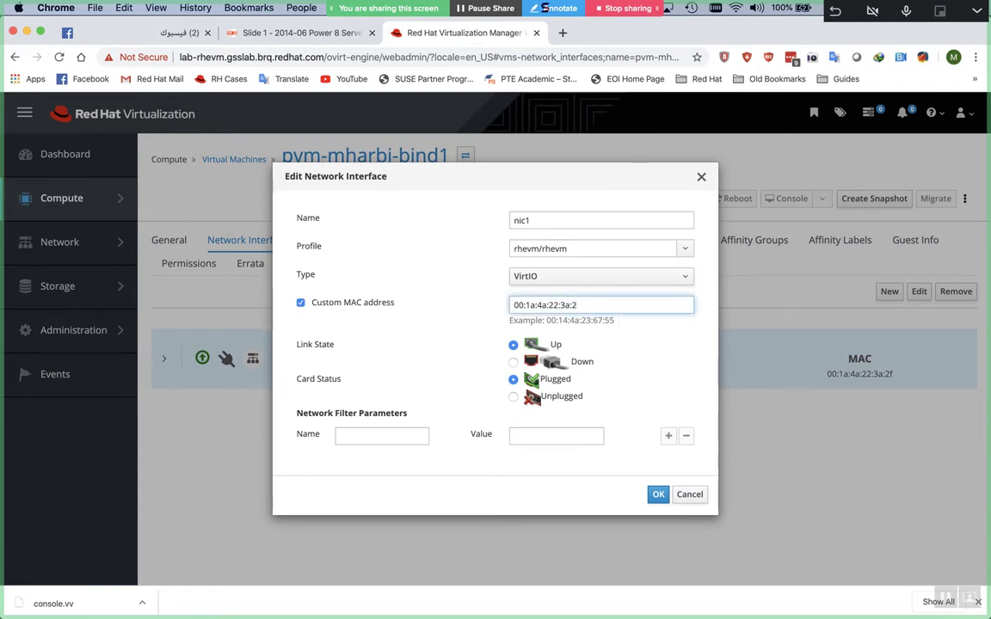
key(BackSpace)
key(BackSpace)
text(7e)
click(659, 497)
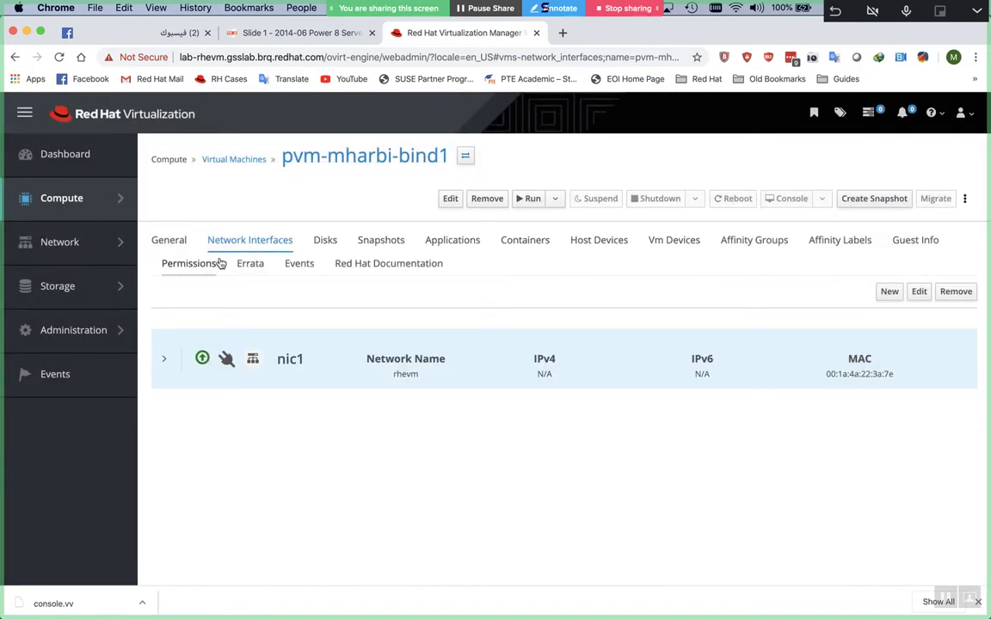
click(170, 240)
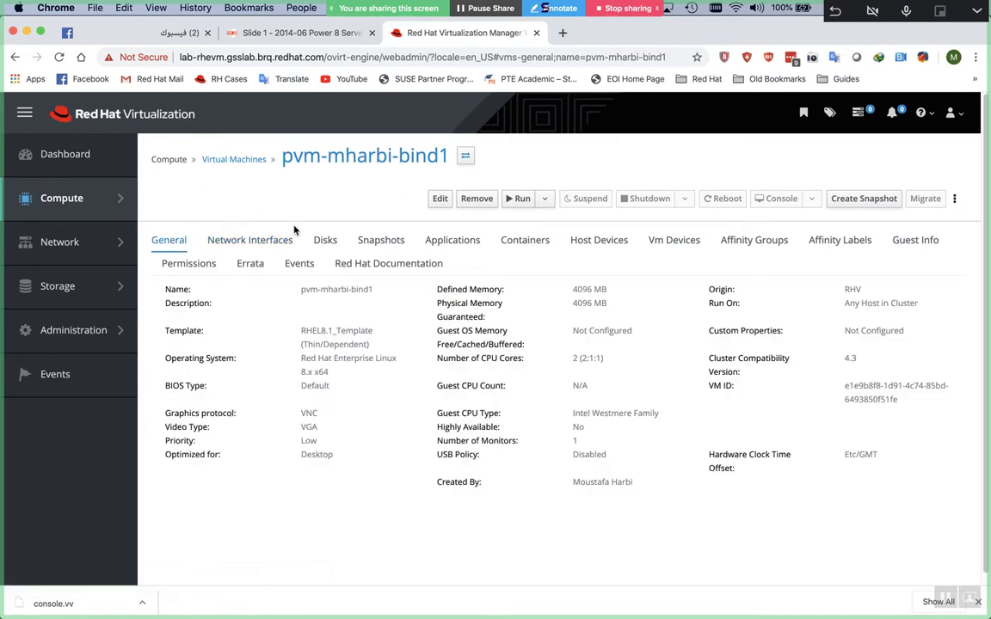
click(245, 160)
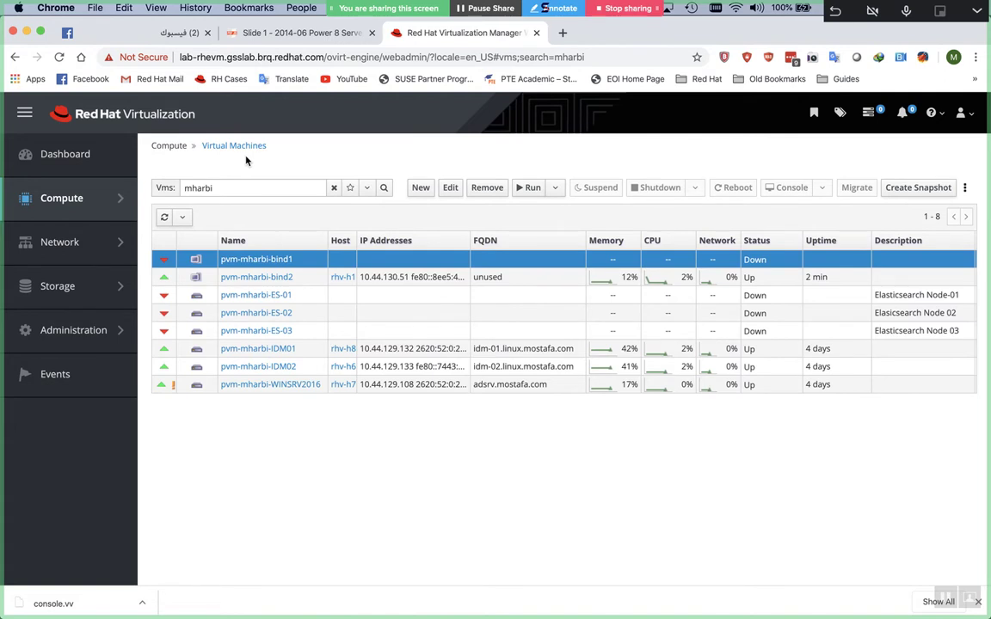
Run pvm-mharbi-bind1 and save its console.vv connection file to Downloads
click(531, 189)
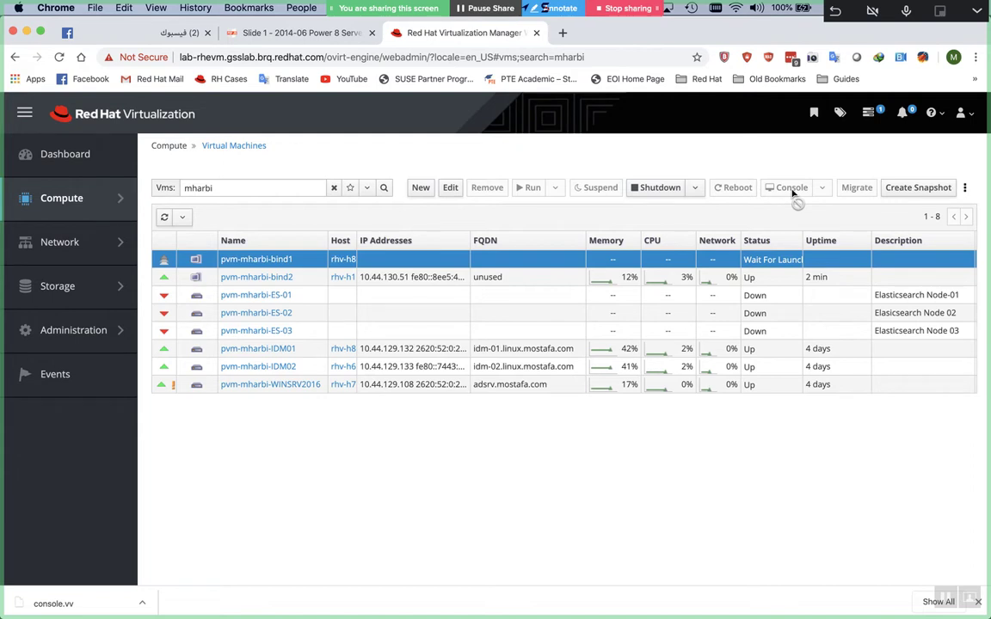
click(793, 196)
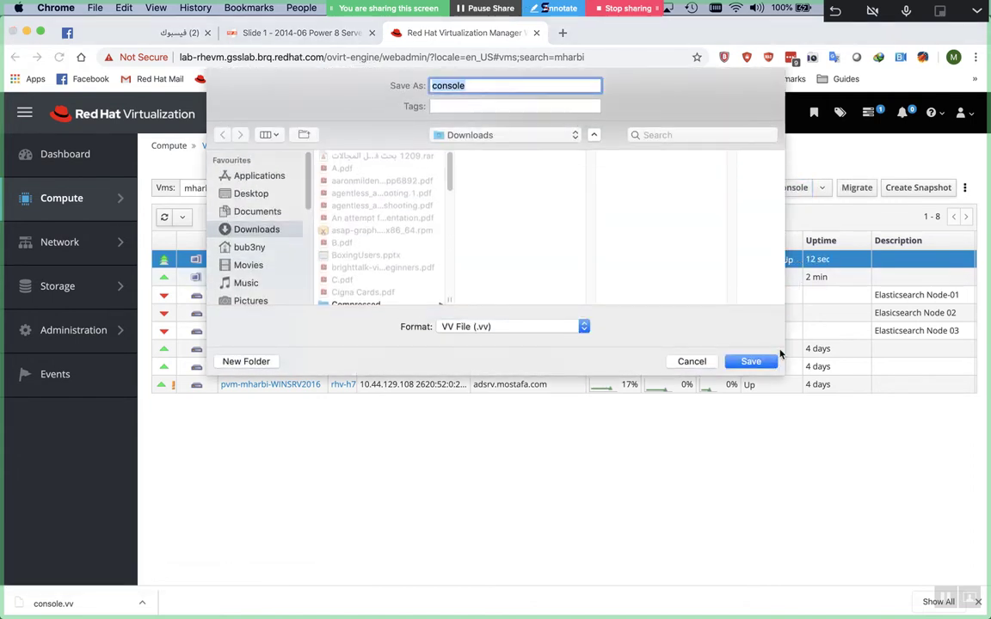
click(771, 364)
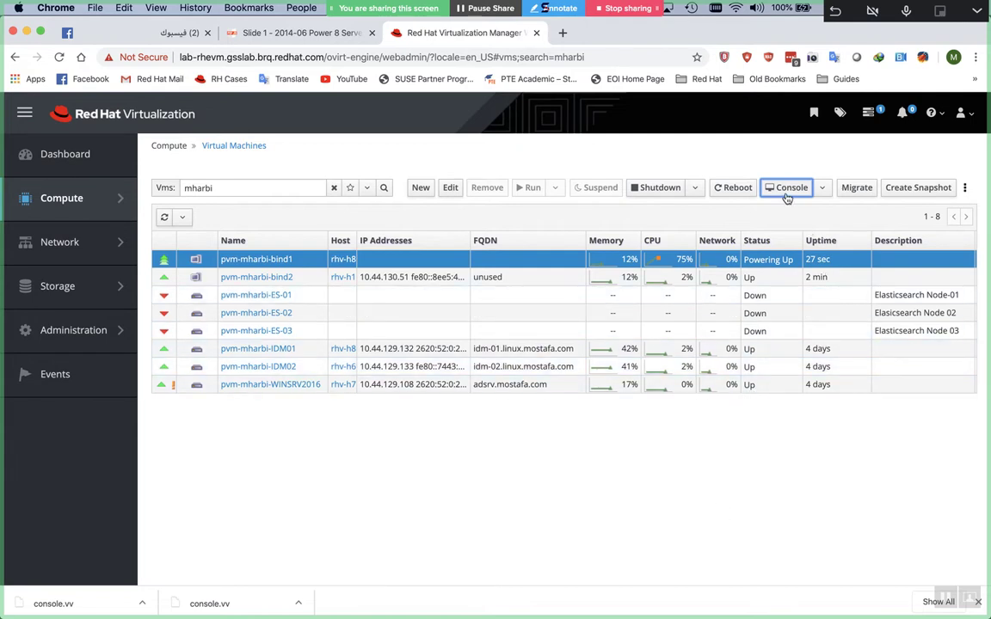
Relaunch remote-viewer on Downloads/console.vv from the iTerm2 command history
key(super+Tab)
key(Up)
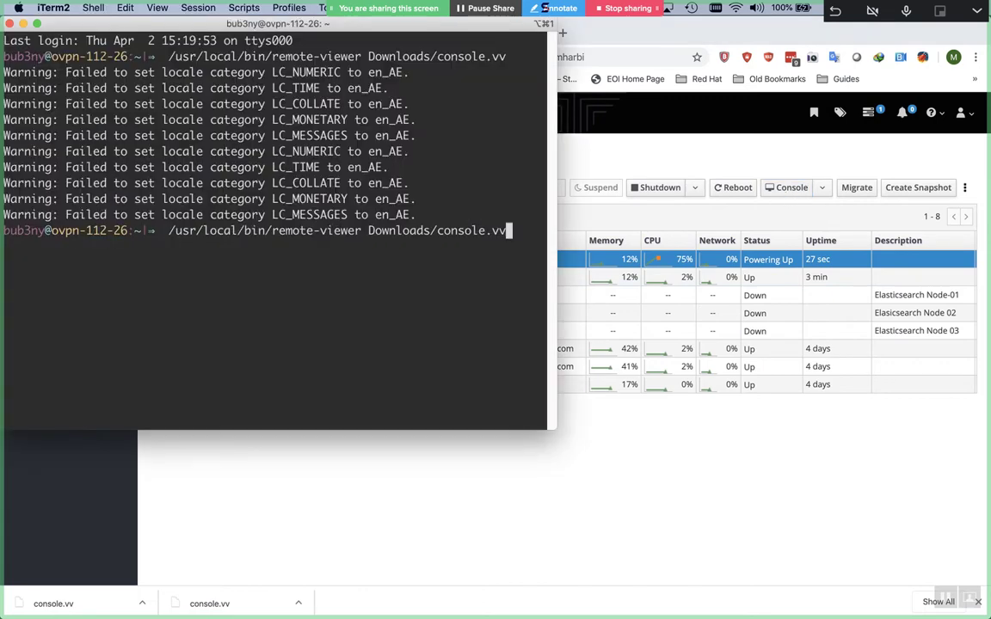
key(Up)
key(Return)
key(ctrl+c)
key(Up)
key(Up)
key(Return)
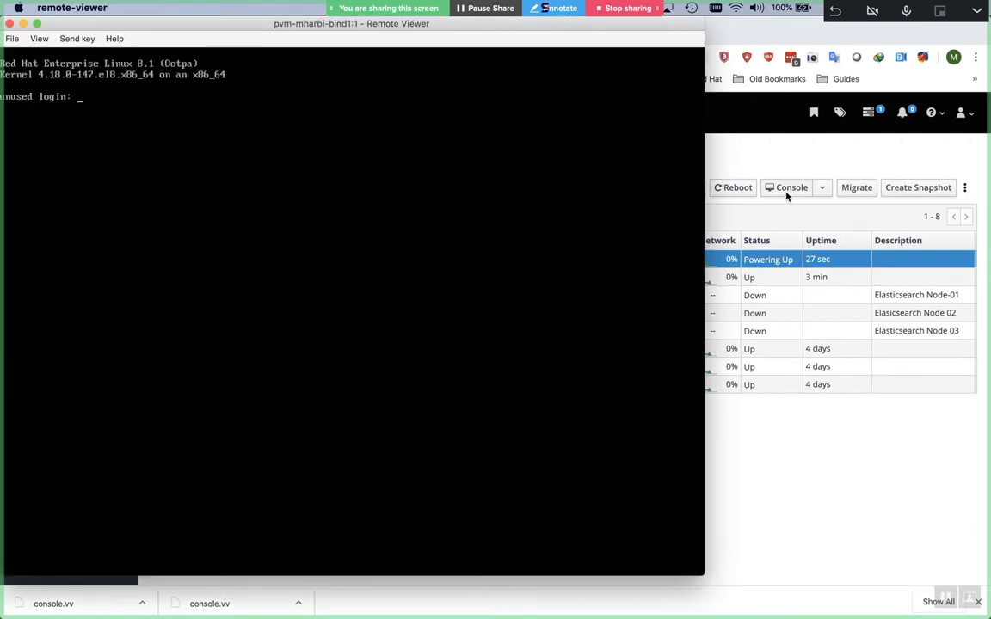
Log in as root and run ip a s, showing ens7 at 10.44.129.194 with MAC 00:1a:4a:22:3a:7e
text(root)
key(Return)
key(Return)
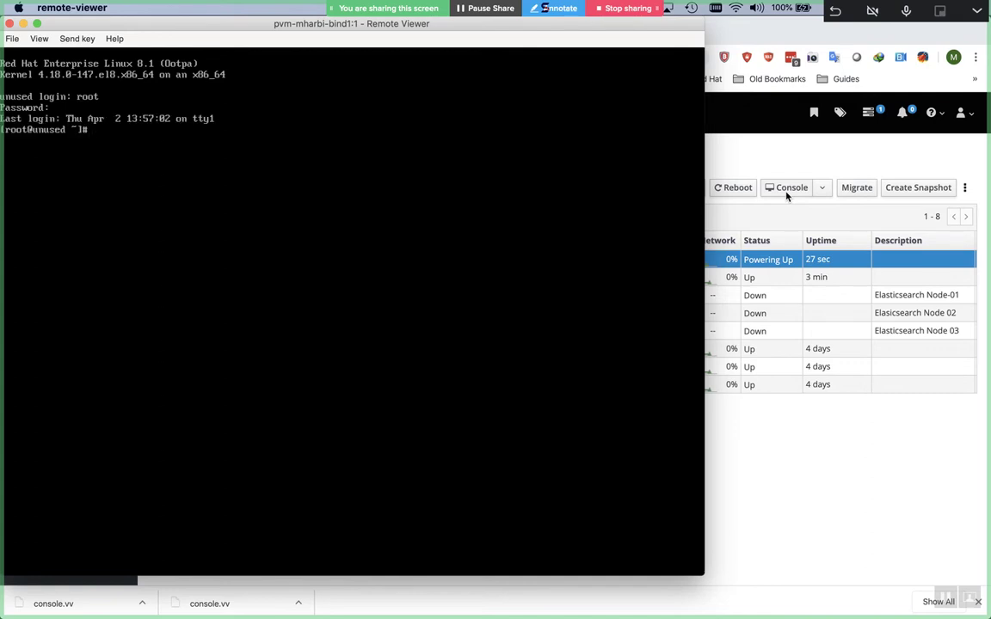
text(ip a s)
key(Return)
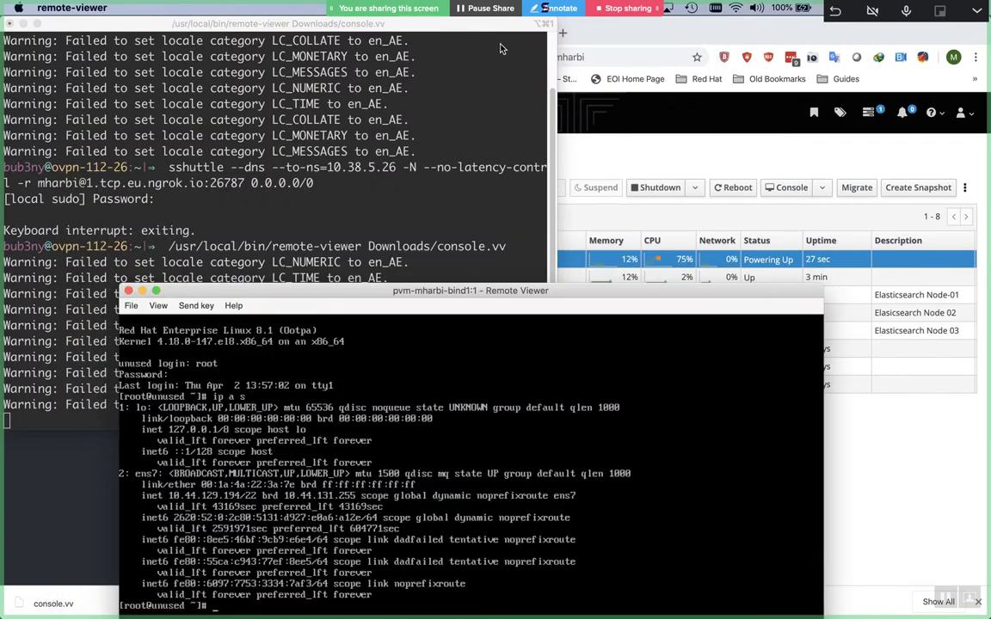
click(188, 22)
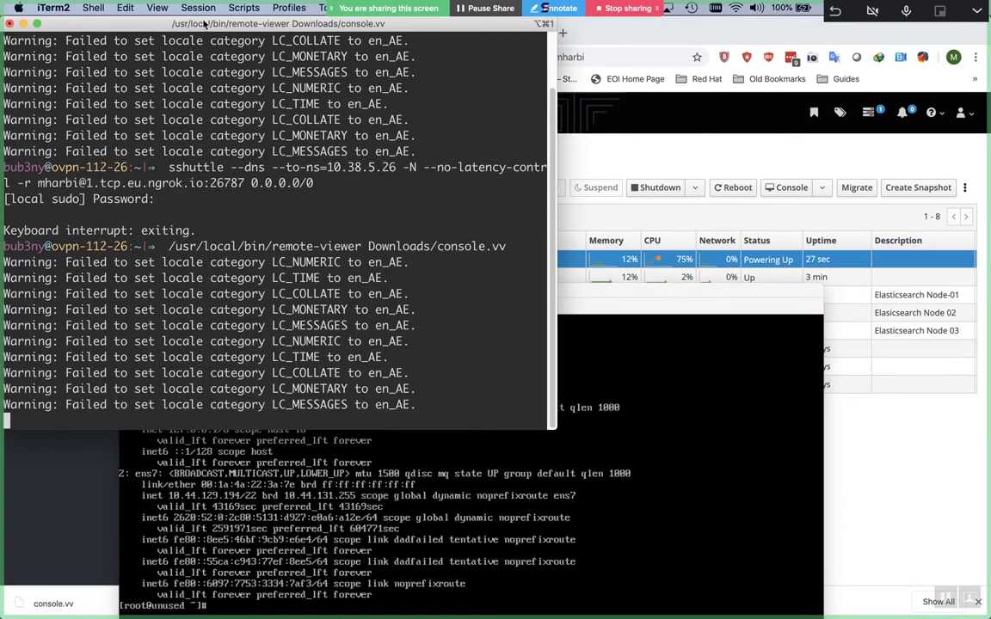
click(24, 24)
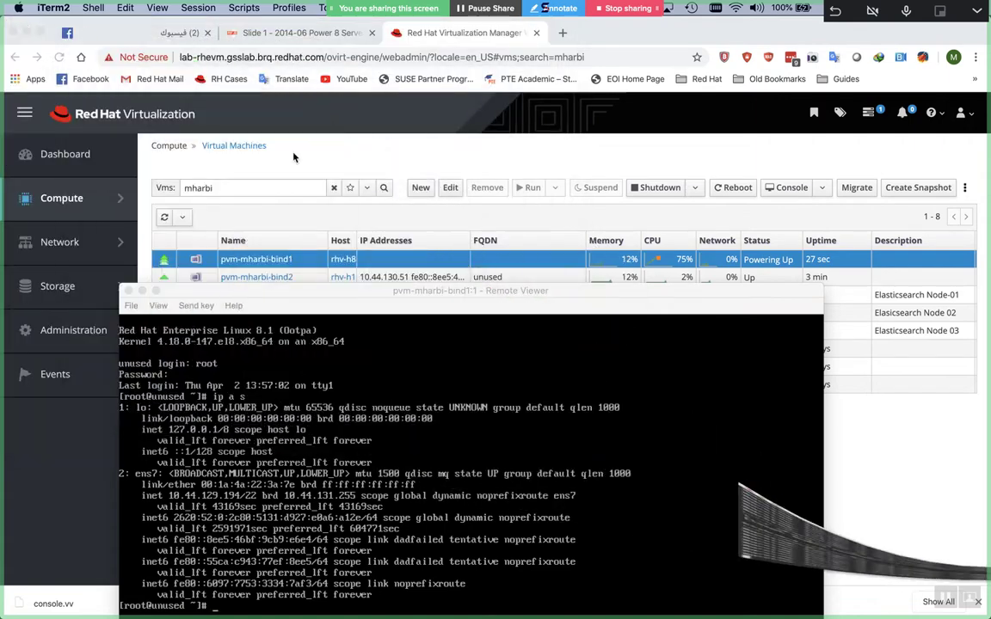
drag(453, 304, 484, 124)
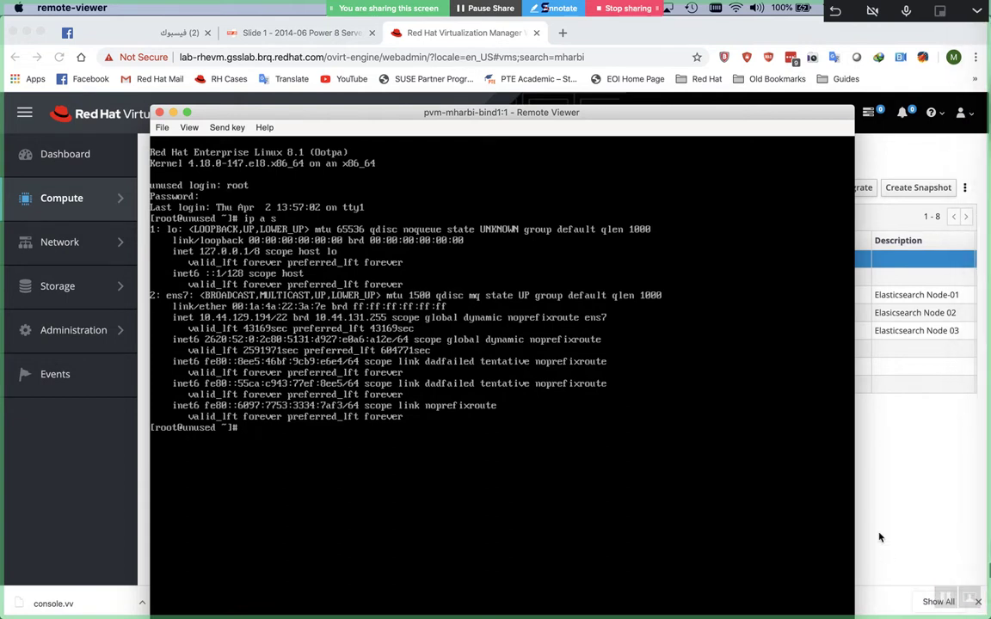
Switch to iTerm2 and stop the running remote-viewer with Ctrl+C
click(877, 503)
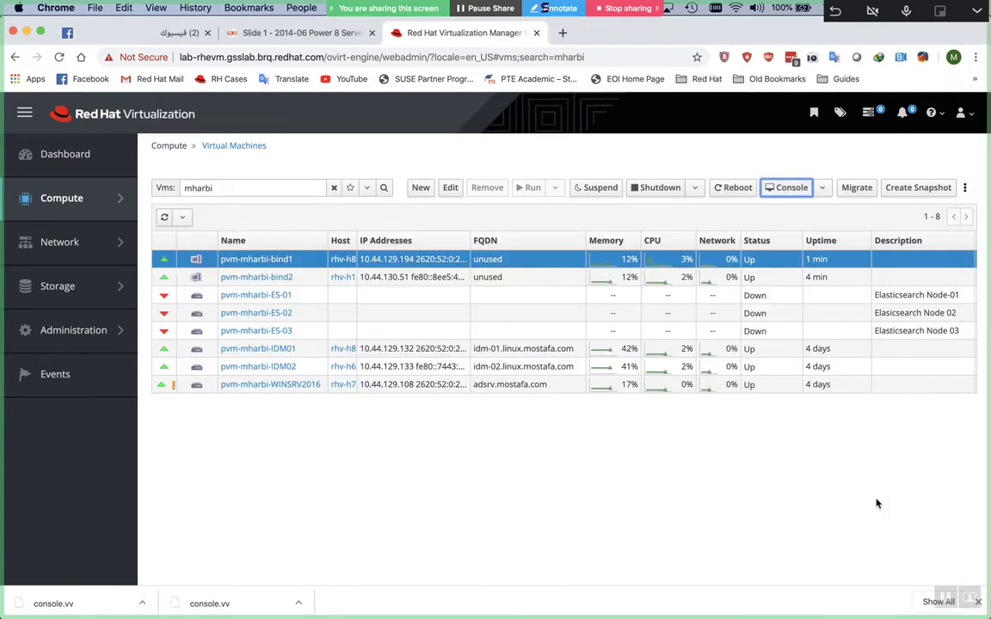
key(super+Tab)
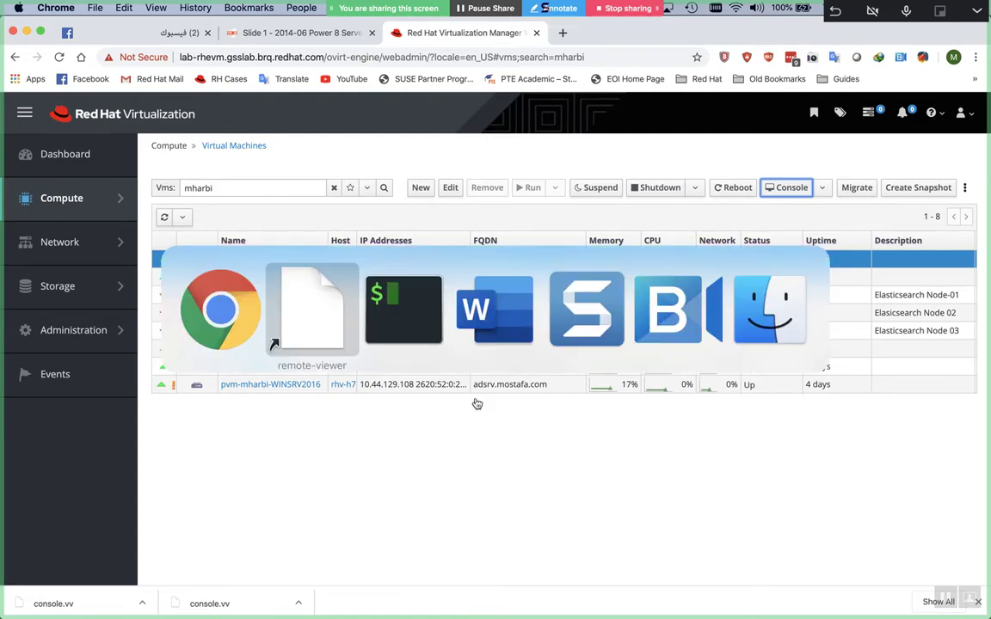
key(super+Tab)
mouse_move(981, 541)
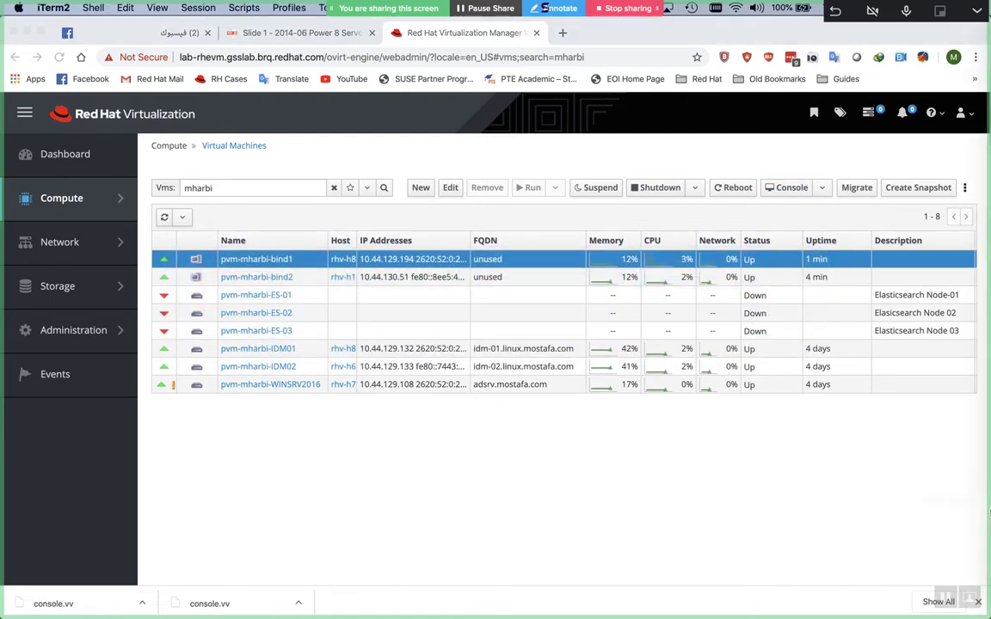
click(964, 483)
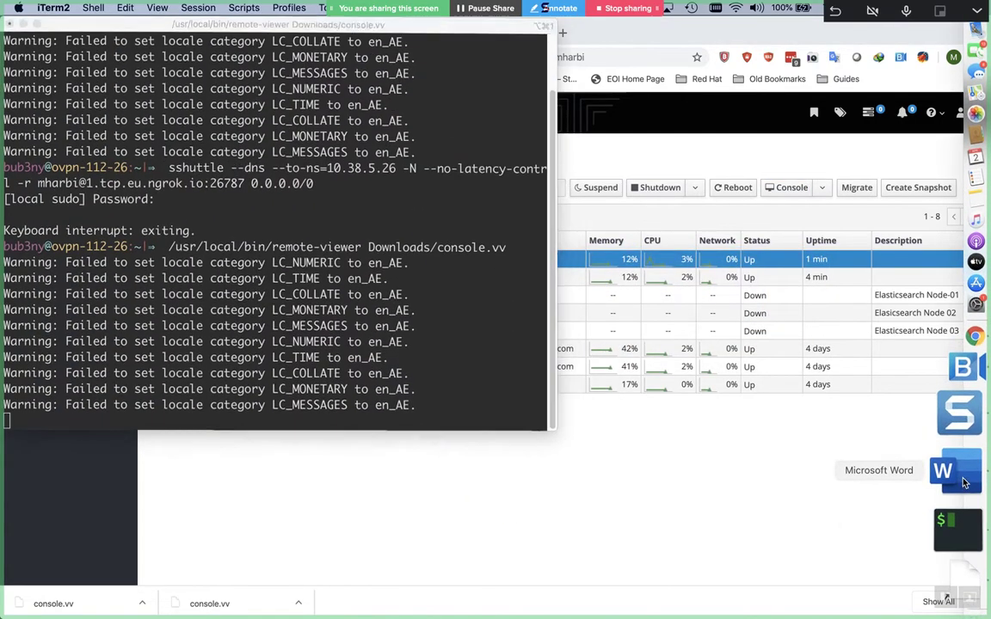
key(ctrl+c)
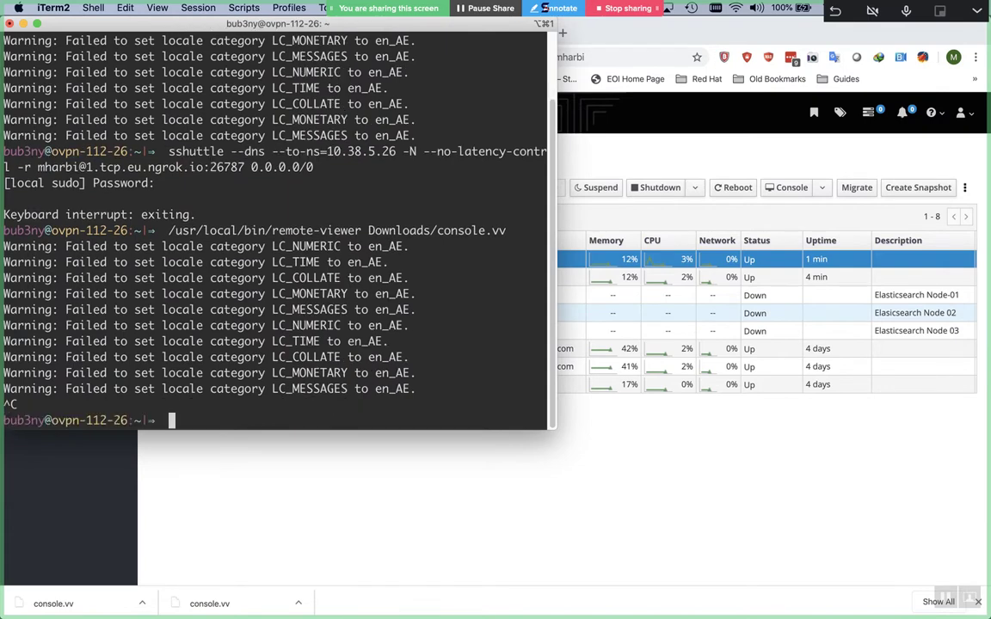
key(Return)
key(Return)
key(Return)
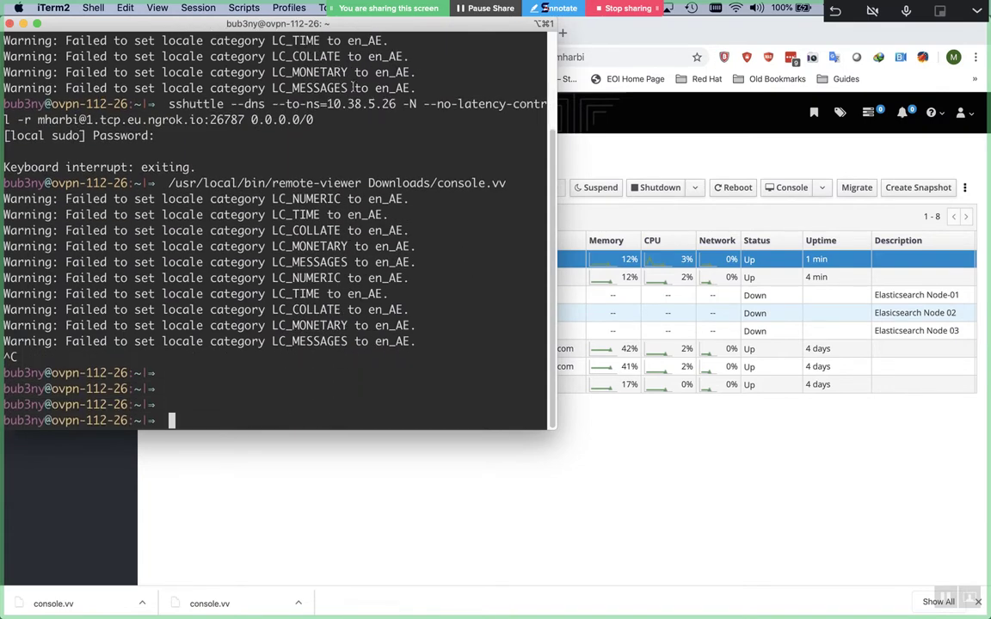
SSH as root into bind1 at 10.44.129.194, accept its host key, and open a new tab
drag(359, 30, 705, 153)
text(ssh )
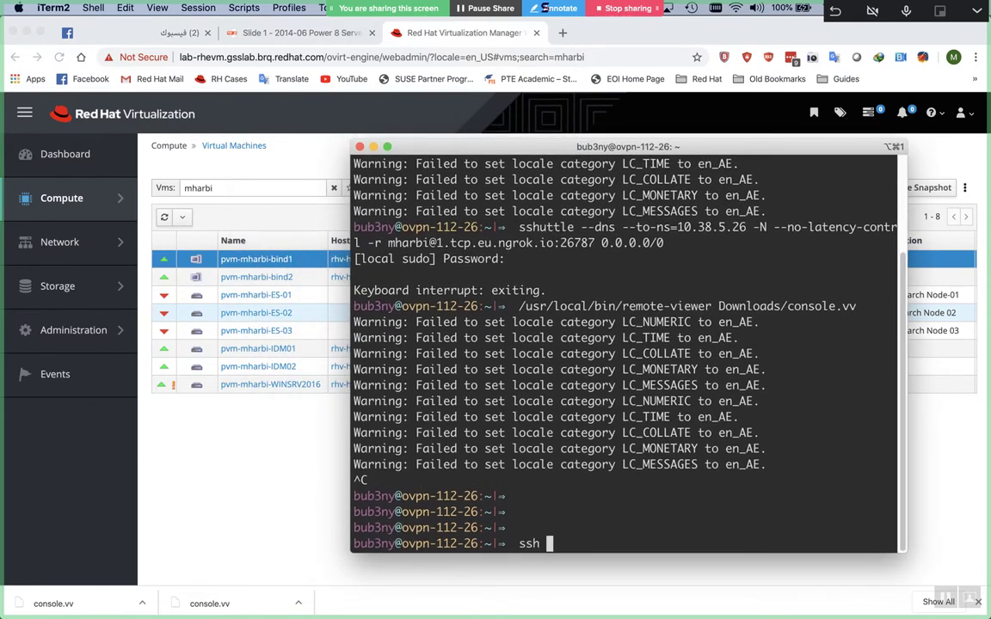
text(root@)
drag(627, 145, 871, 183)
text(10)
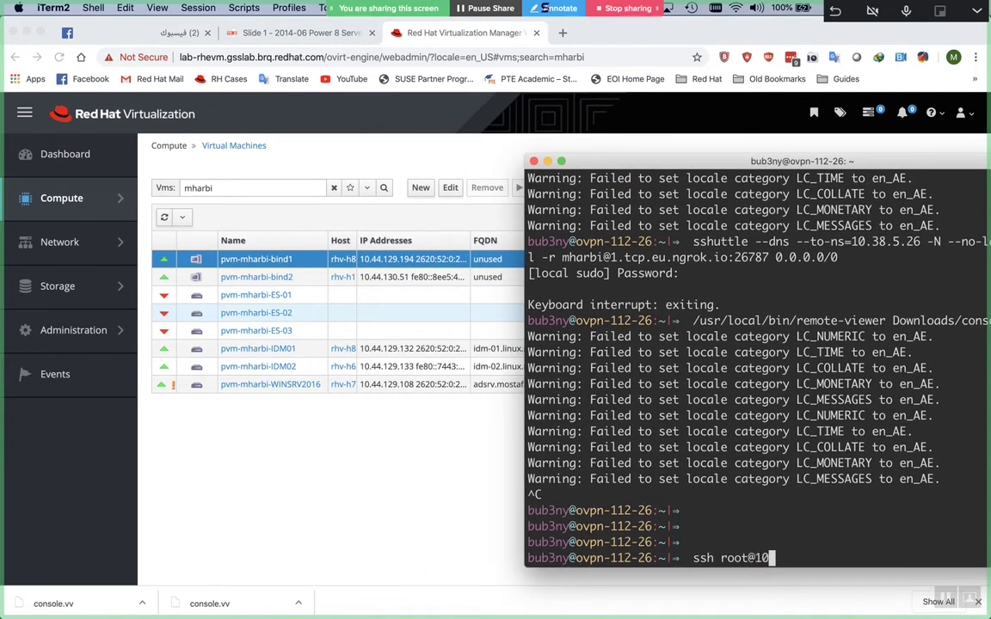
text(.44.129.194)
key(Return)
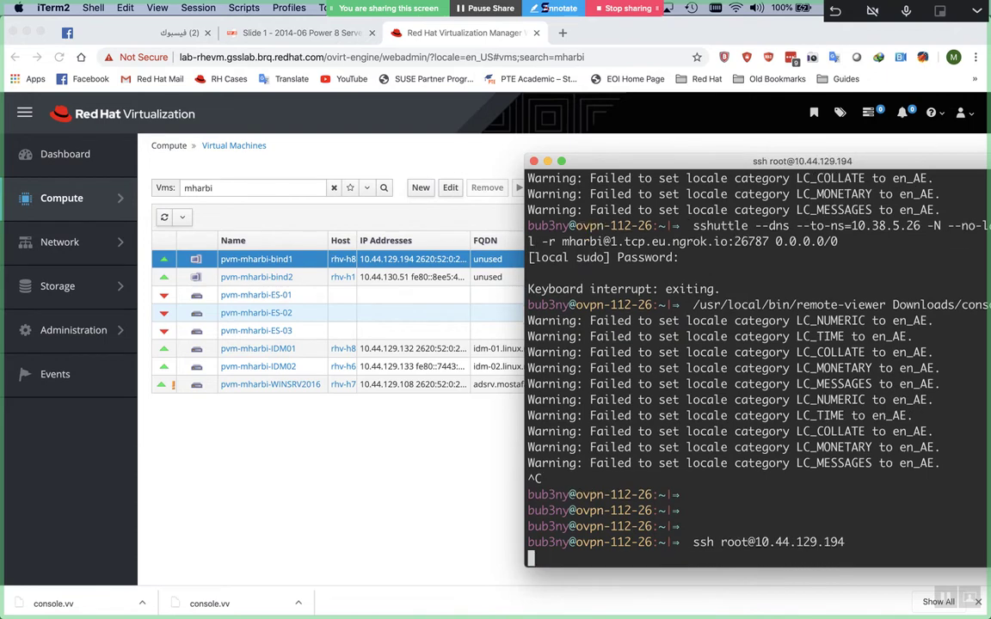
text(yes)
key(Return)
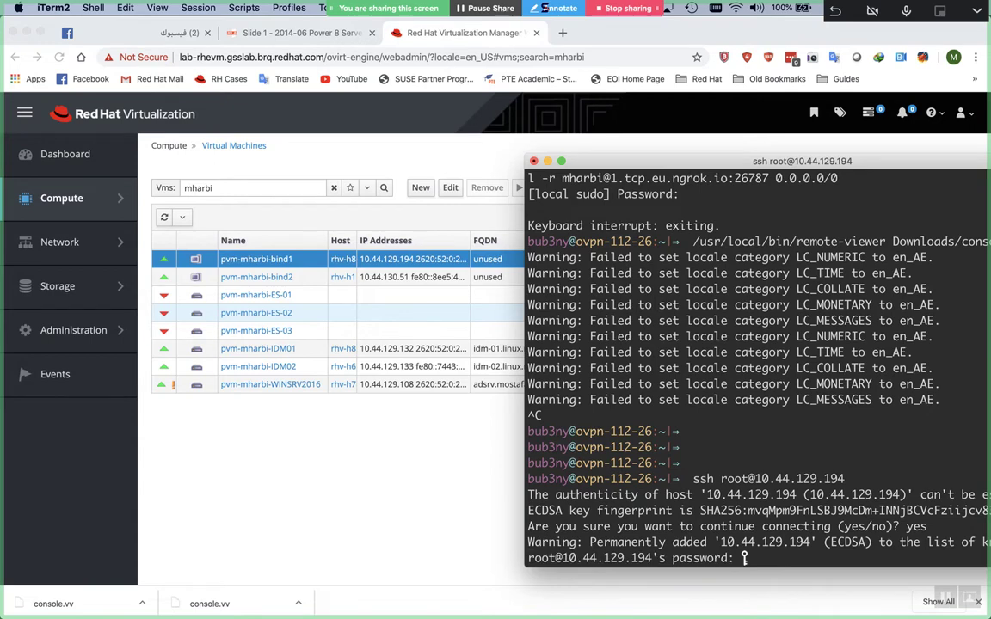
key(Return)
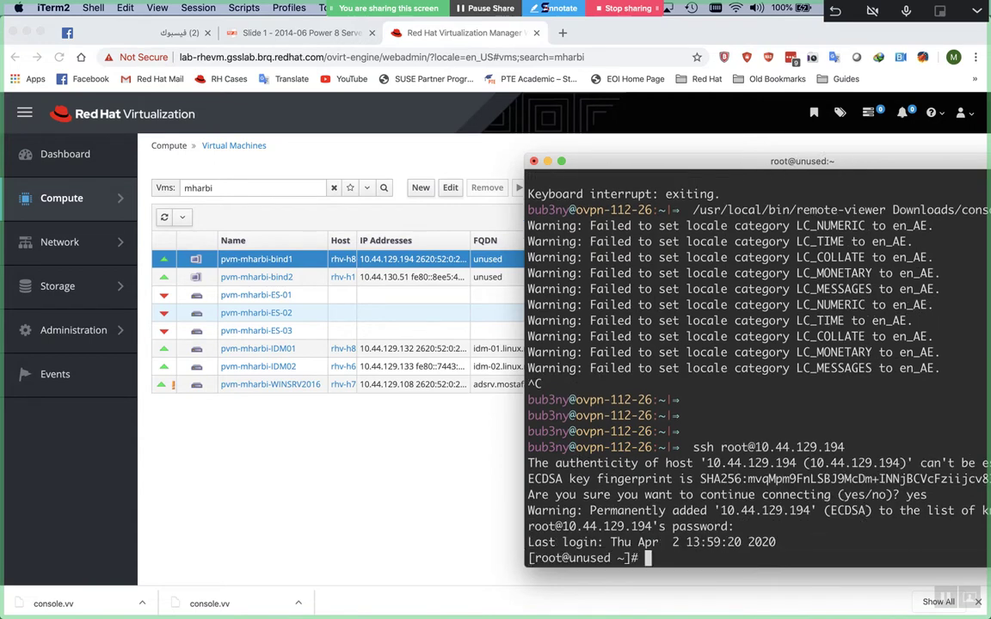
key(Return)
key(Return)
key(Return)
key(Return)
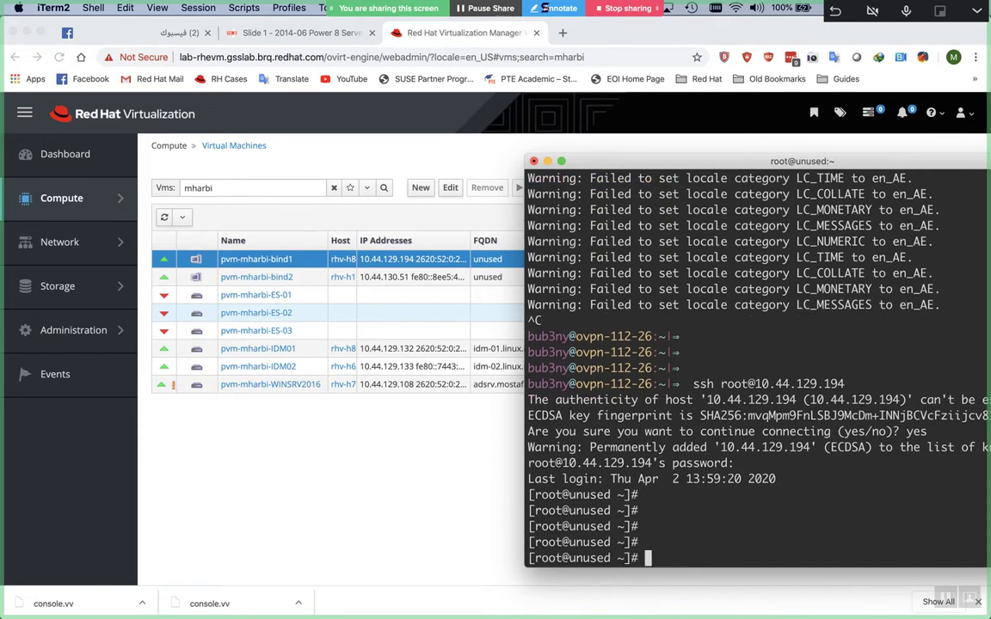
key(super+t)
SSH as root into bind2 at 10.44.130.51, accepting its host key, then return to the bind1 tab
text(ssh root@)
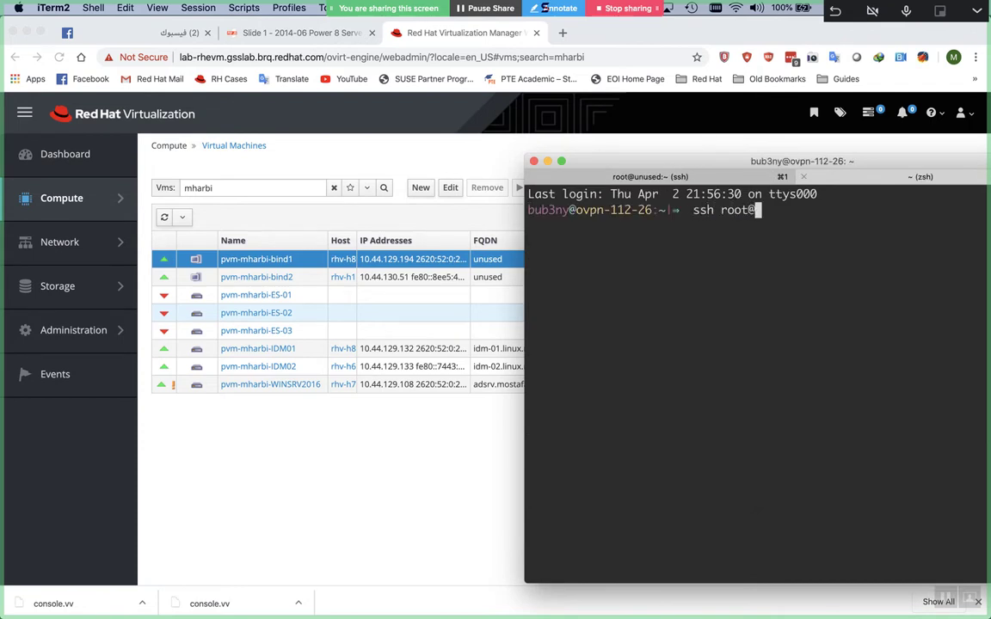
text(10.44.130.51)
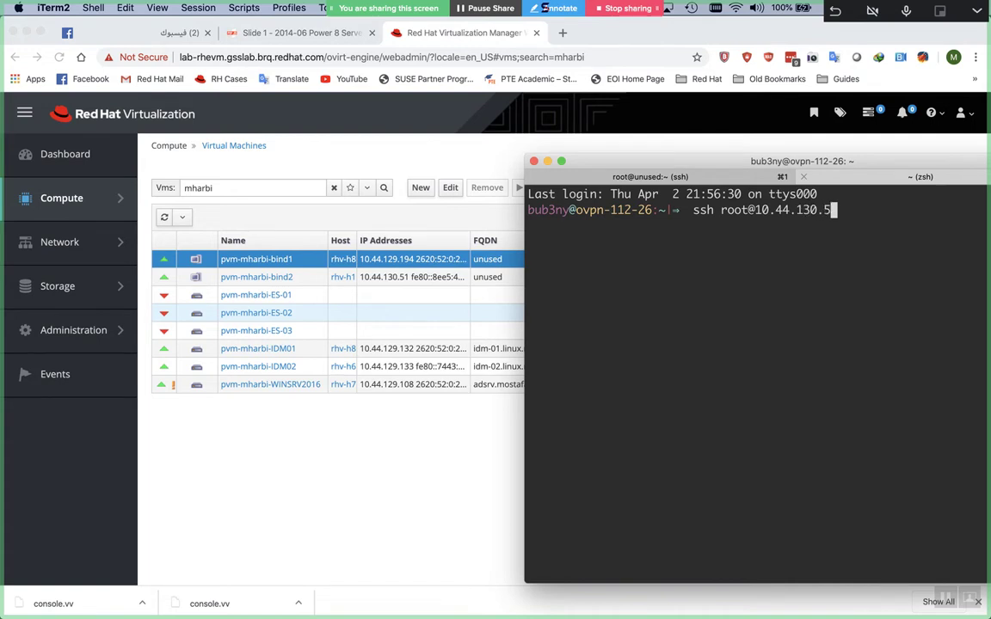
key(Return)
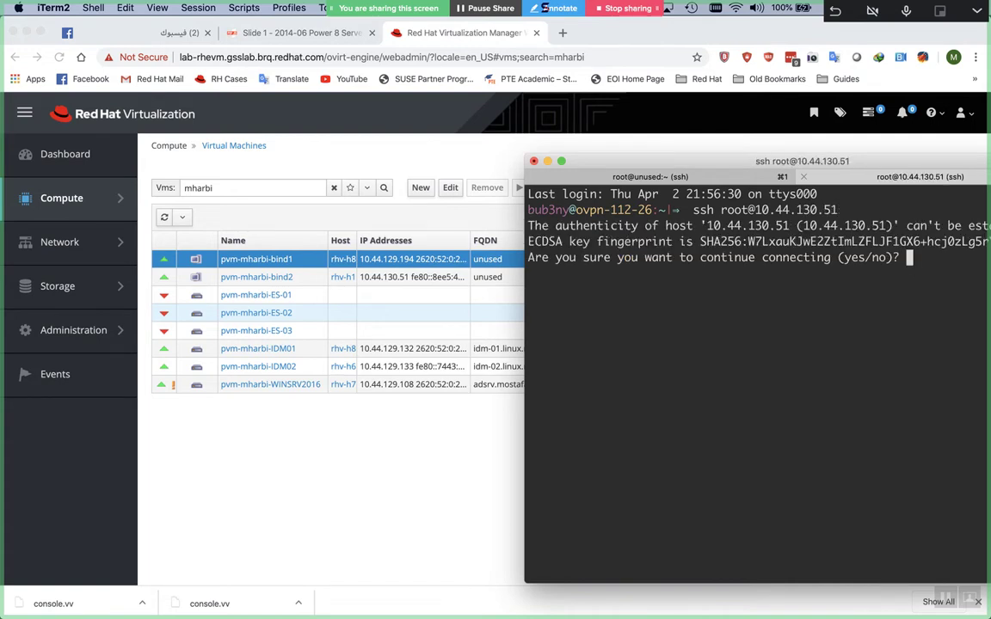
text(yes)
key(Return)
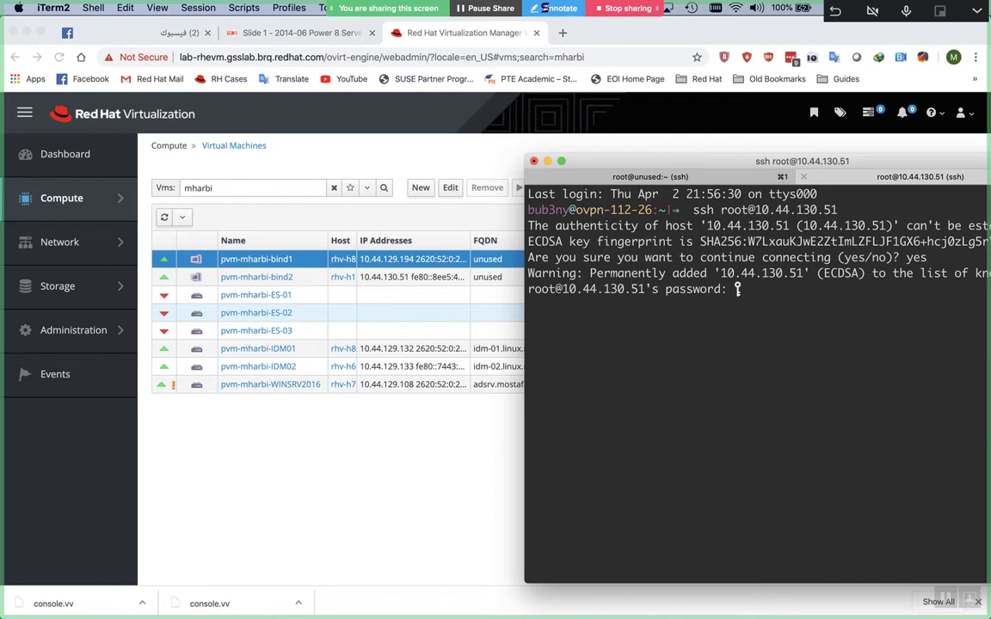
key(Return)
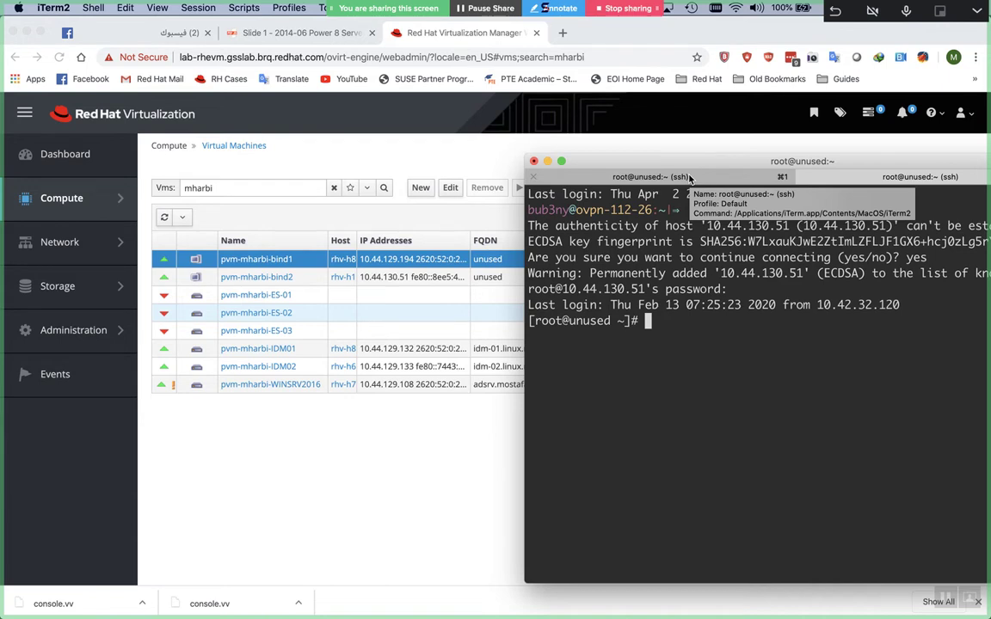
click(689, 177)
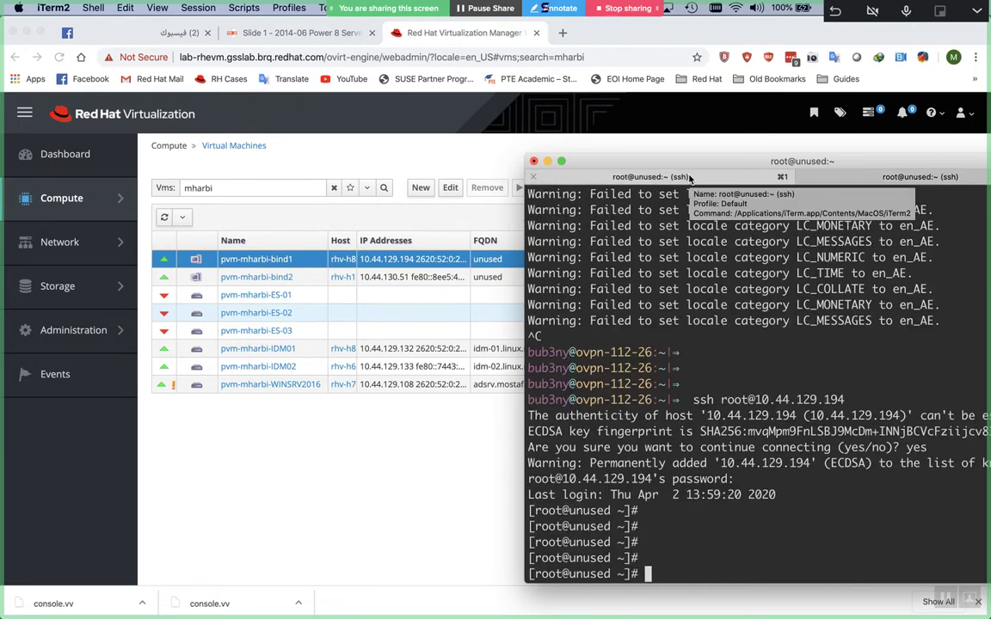
drag(693, 172, 608, 144)
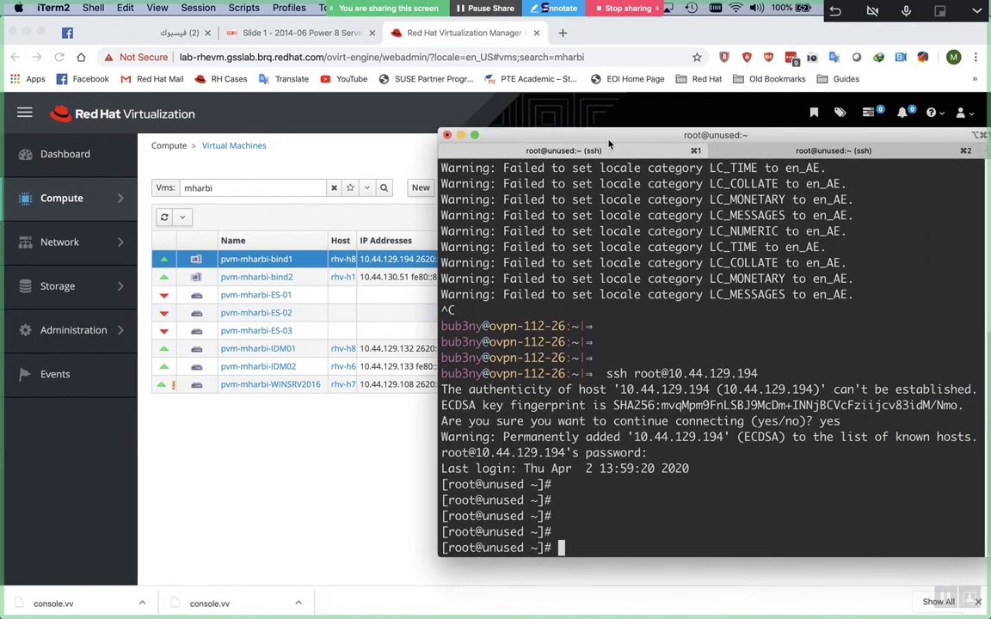
click(981, 603)
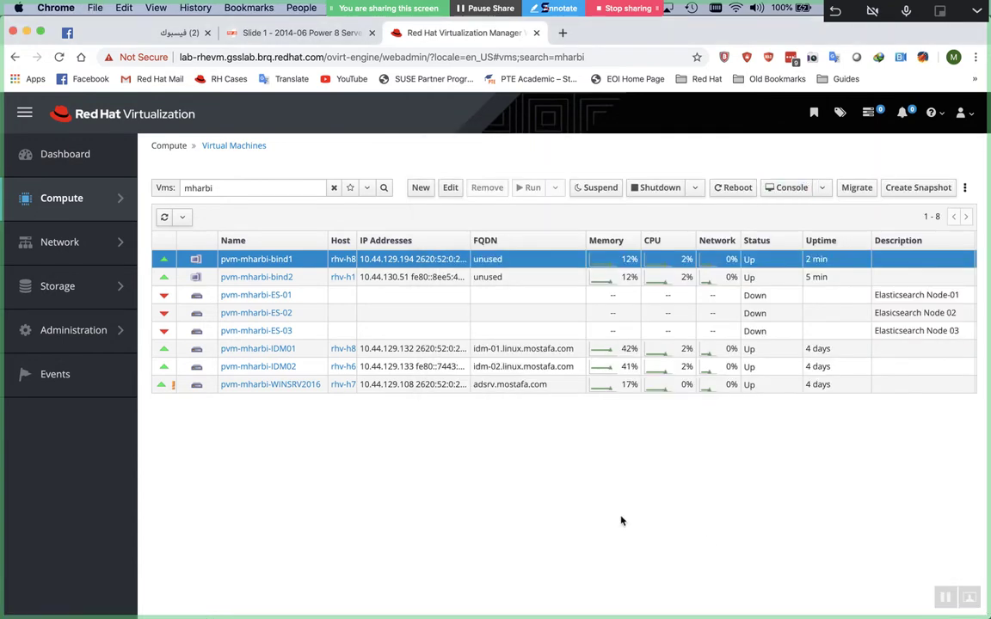
Maximize the iTerm2 window and clear the bind1 SSH session down to a bare root prompt
key(super+Tab)
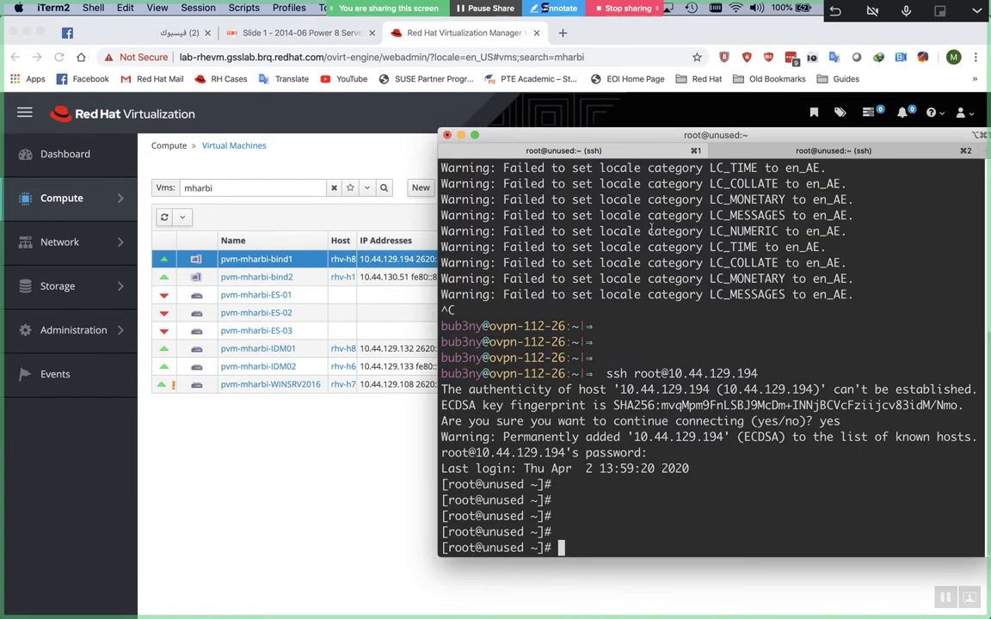
drag(672, 127, 425, 183)
double_click(426, 178)
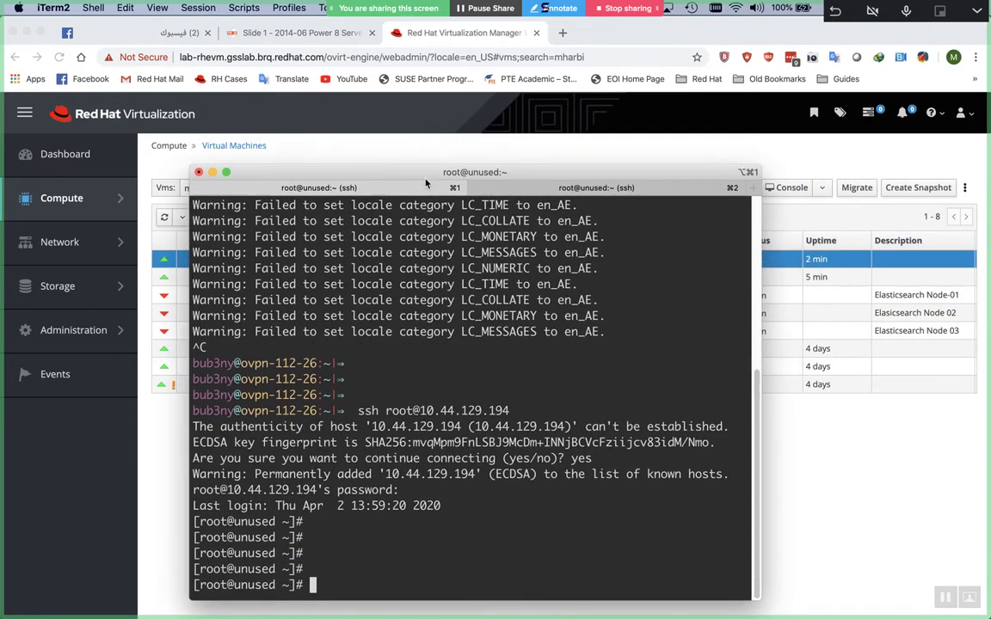
key(ctrl+l)
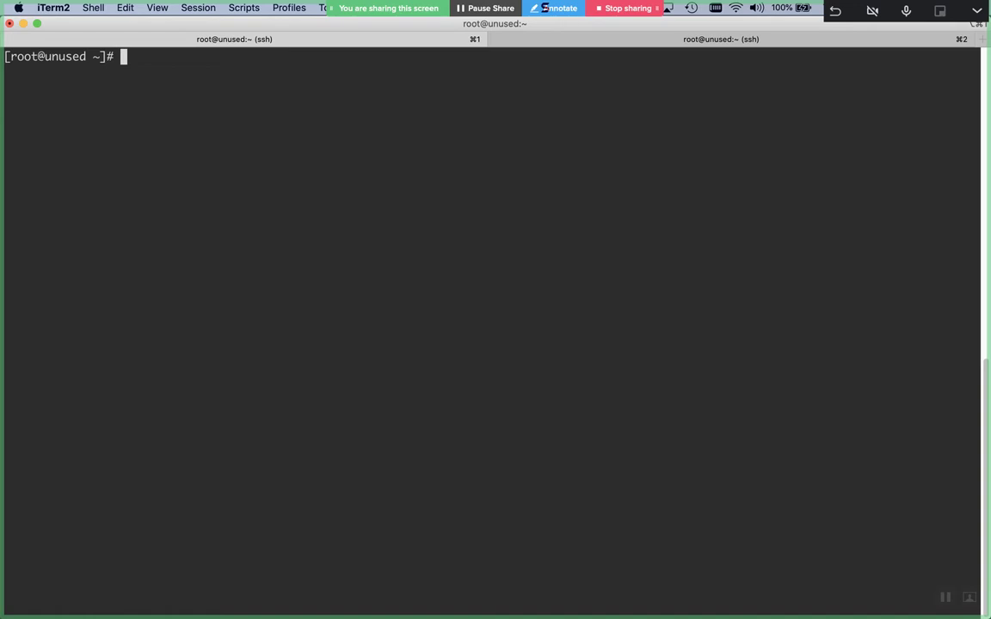
text(nm)
key(BackSpace)
key(BackSpace)
key(BackSpace)
key(Return)
text(sub)
key(Tab)
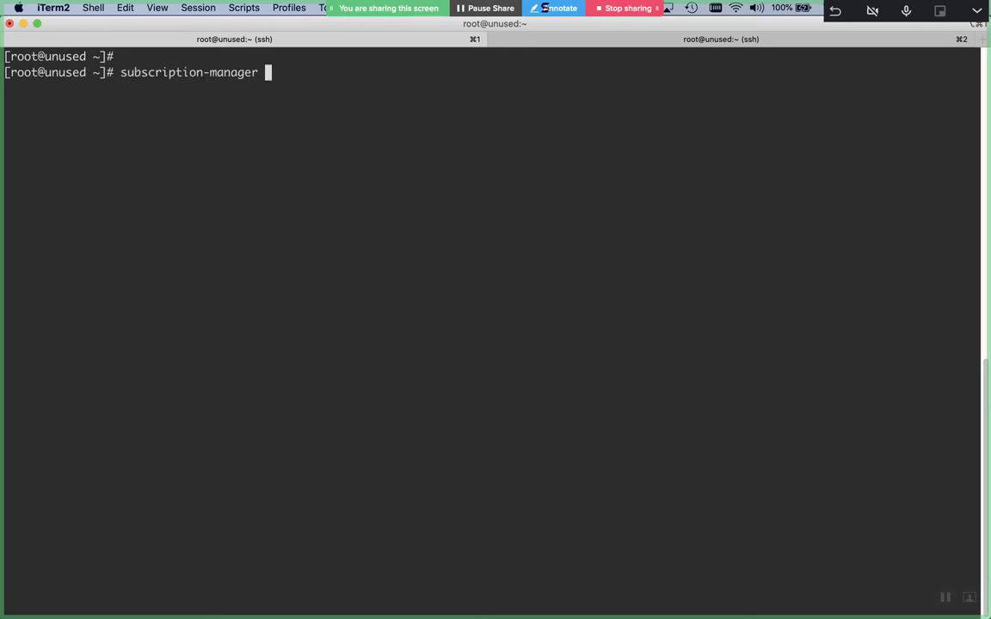
key(ctrl+c)
key(ctrl+l)
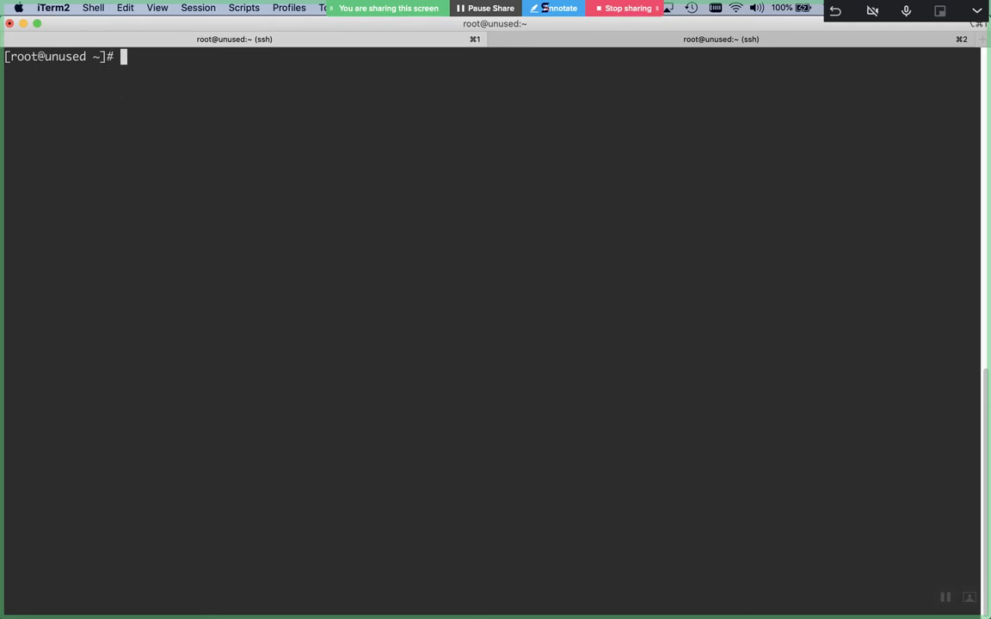
Run hostnamectl set-hostname bind.linux.mostafa.com on bind1
text(hostnamectl )
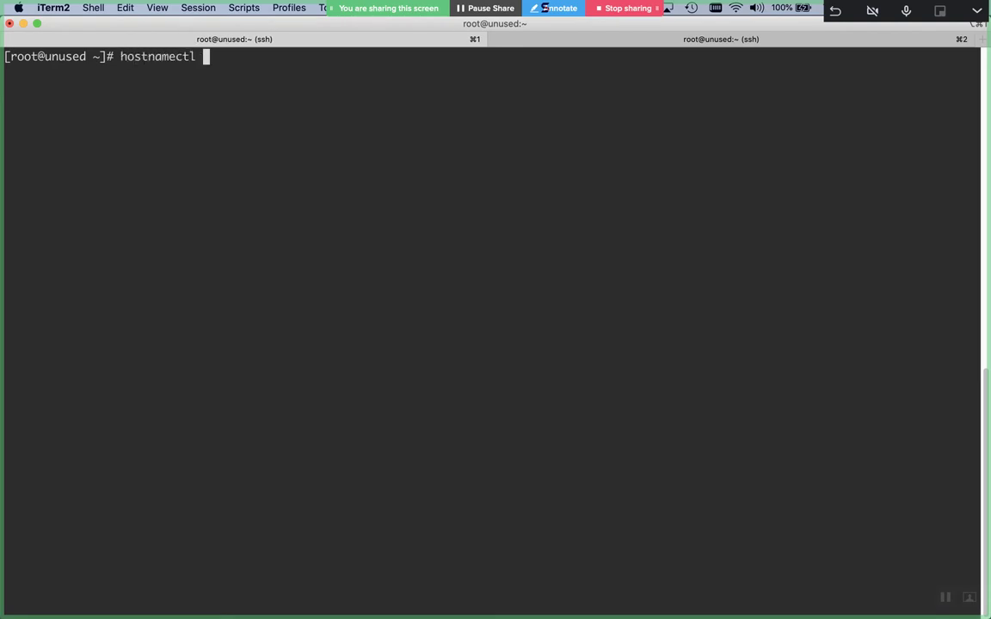
text(set-hostname)
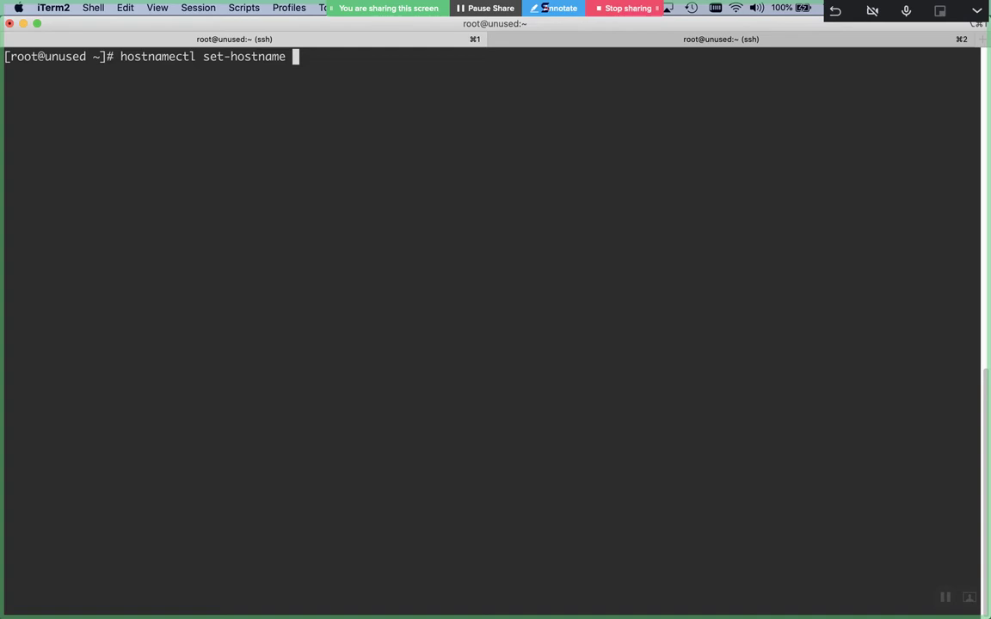
text(bind)
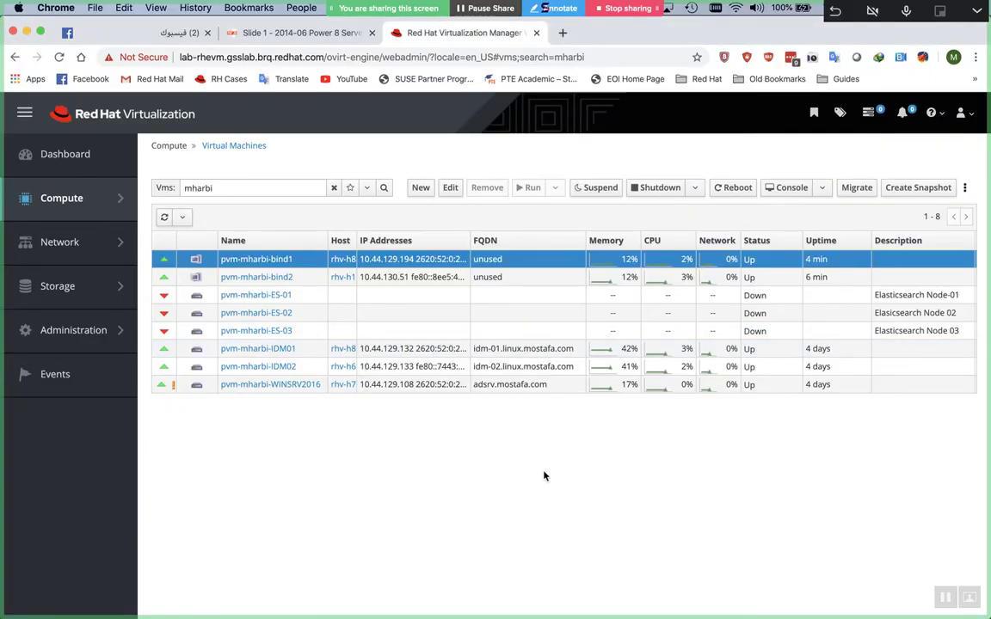
key(super+Tab)
text(.)
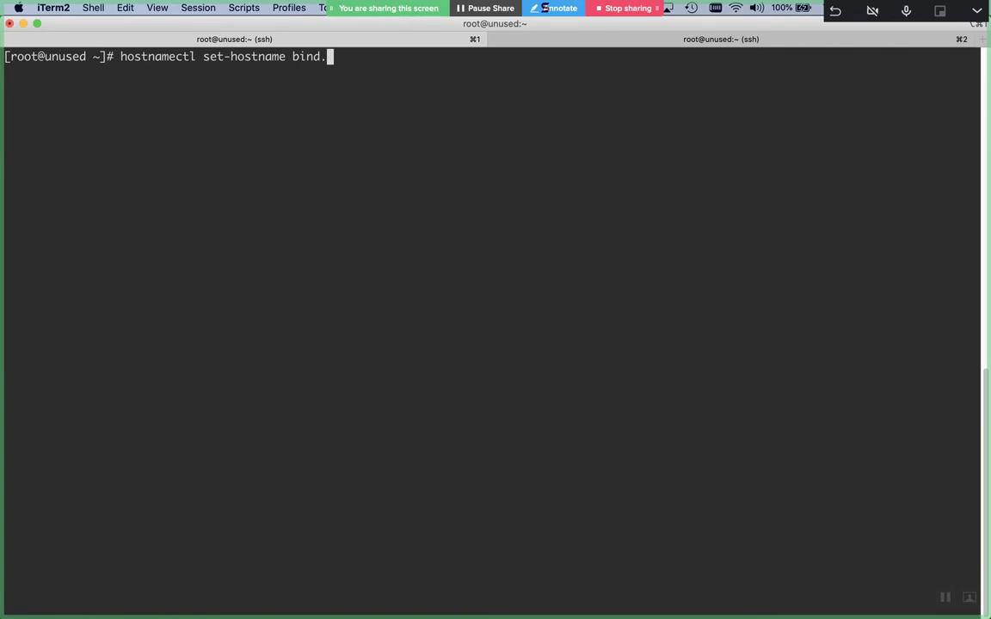
text(linux.mostafa.com)
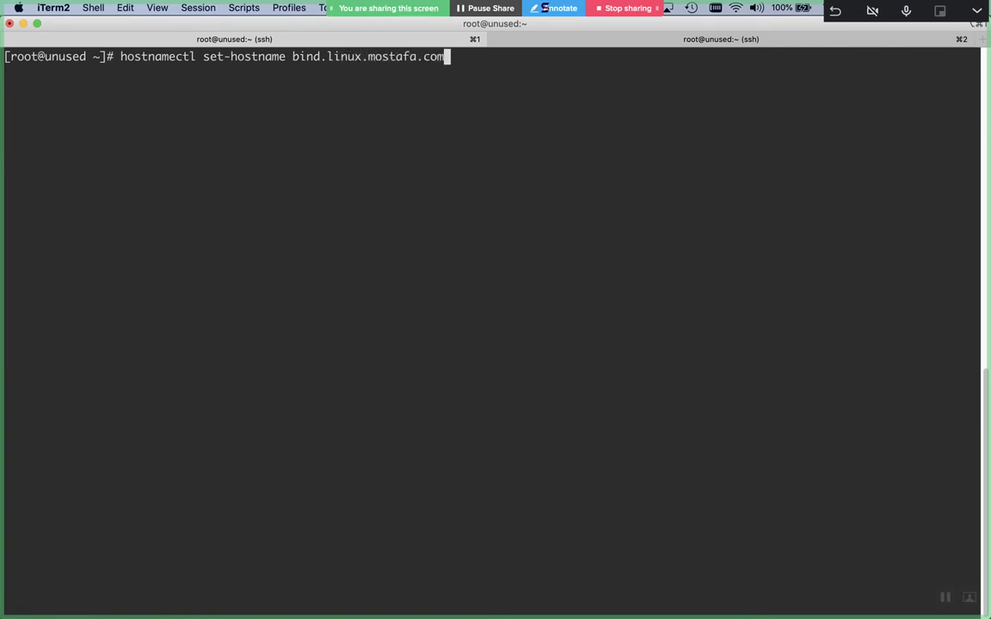
key(Return)
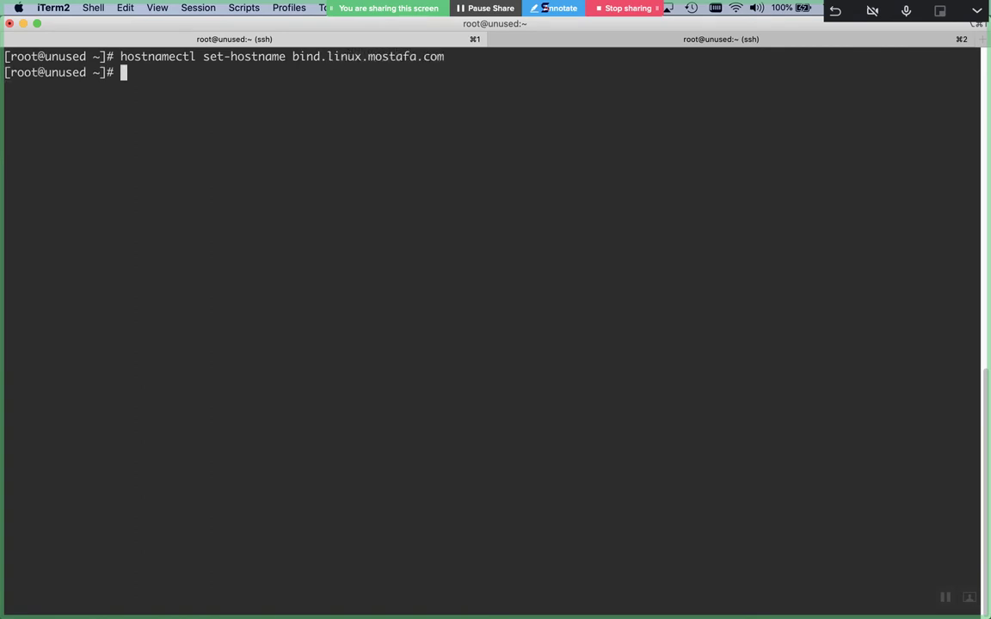
Edit the recalled command to set the hostname to ns1.linux.mostafa.com instead
key(Up)
key(Left)
key(Left)
key(Left)
key(Left)
key(Left)
key(Left)
key(Left)
key(Left)
key(Left)
key(Left)
key(Left)
key(Left)
key(Left)
key(Left)
key(Left)
key(Left)
key(Left)
key(Left)
key(Left)
key(Left)
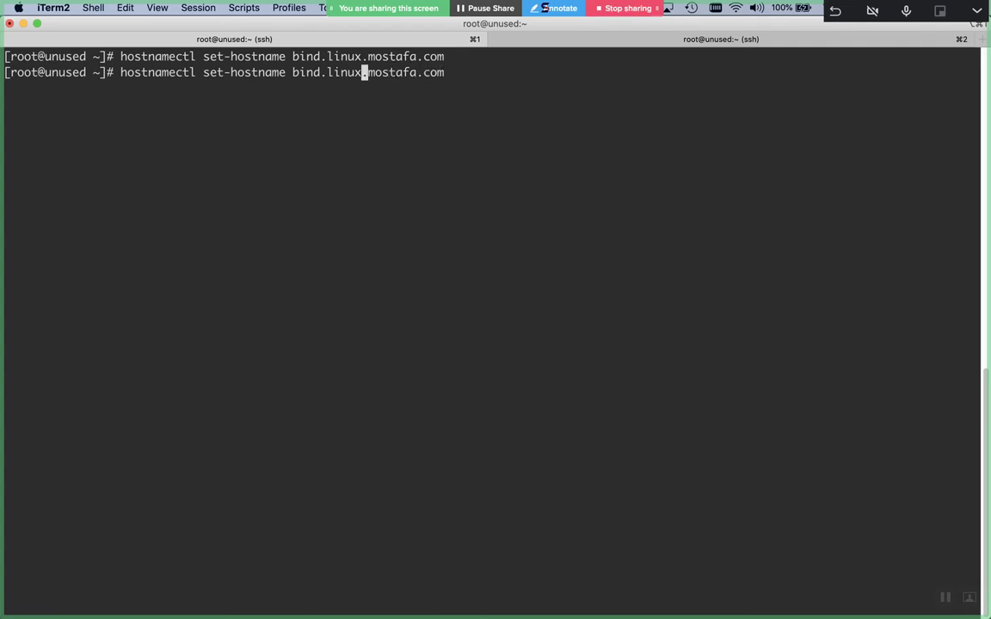
key(Right)
key(Right)
text(-1)
key(ctrl+l)
key(Left)
key(Left)
key(Right)
key(BackSpace)
key(BackSpace)
key(BackSpace)
key(BackSpace)
key(BackSpace)
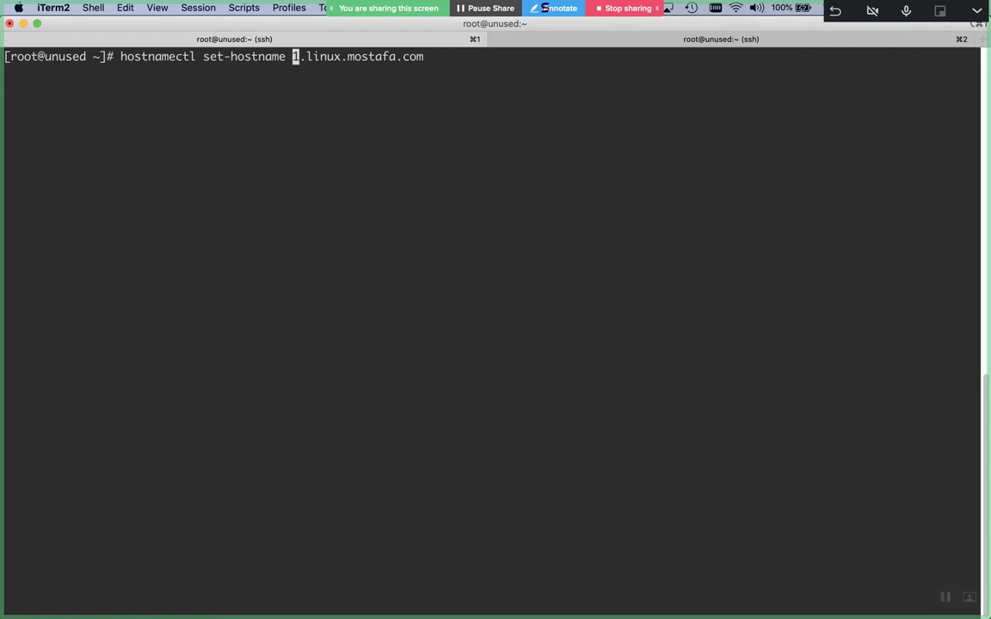
text(ns)
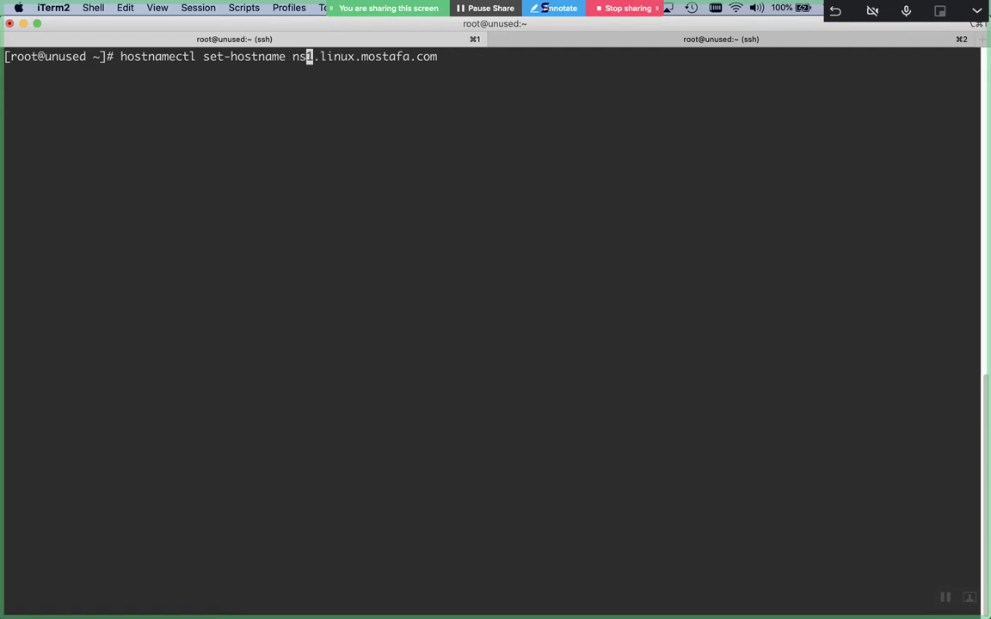
key(Return)
key(Return)
key(Return)
key(Up)
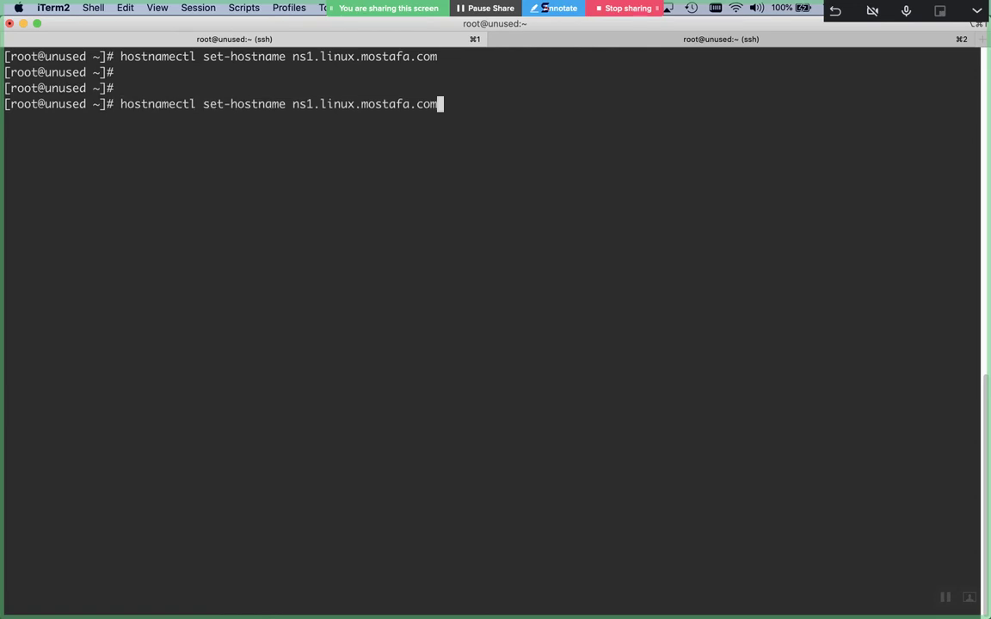
key(ctrl+u)
Run subscription-manager register on ns1 and enter the Red Hat account username and password
text(subs)
key(Tab)
text(register)
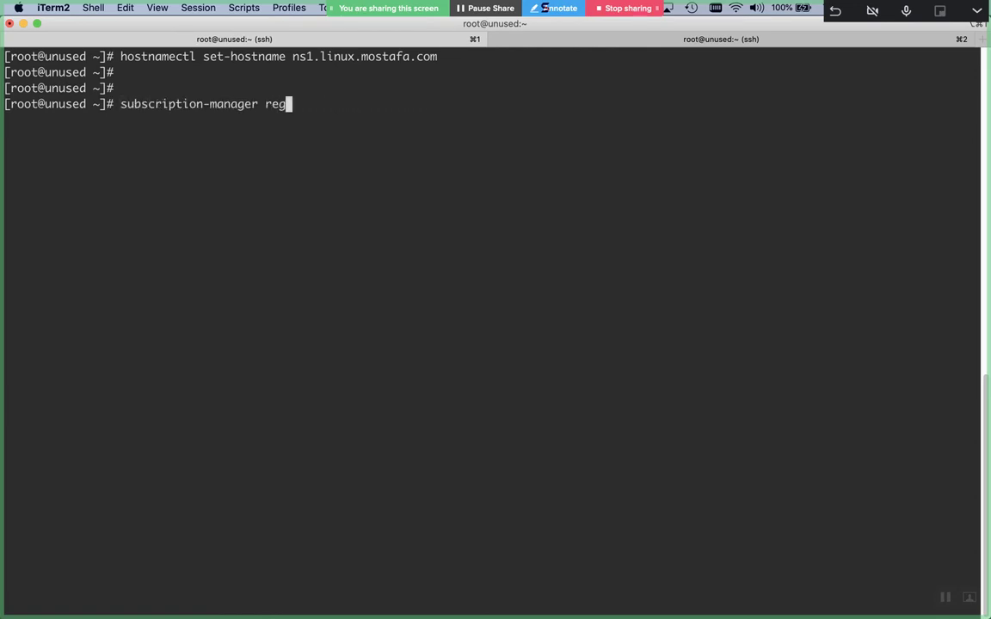
key(Return)
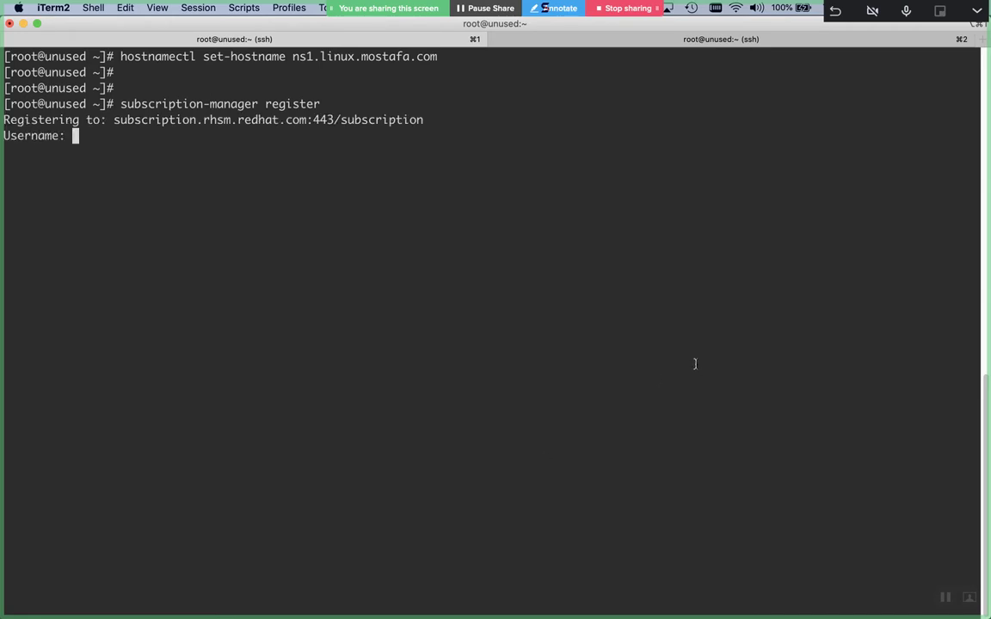
text(rhn-support-mharbi)
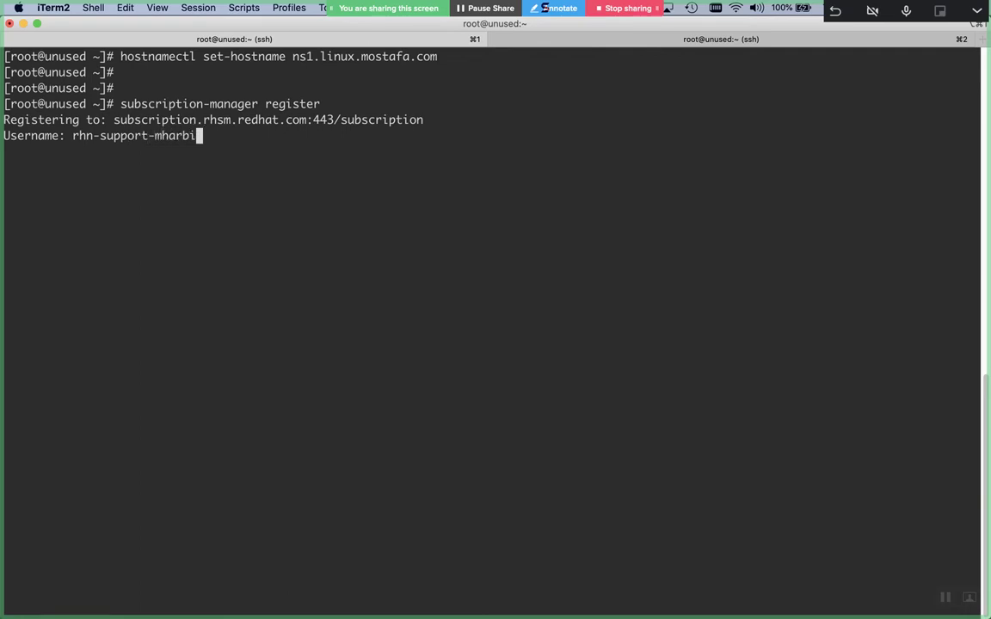
key(Return)
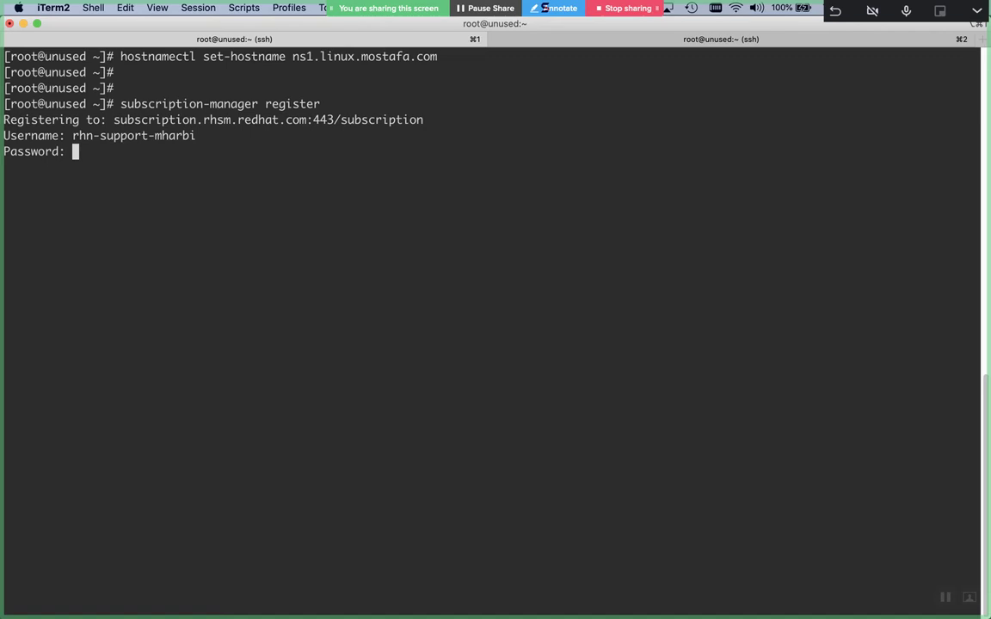
key(Return)
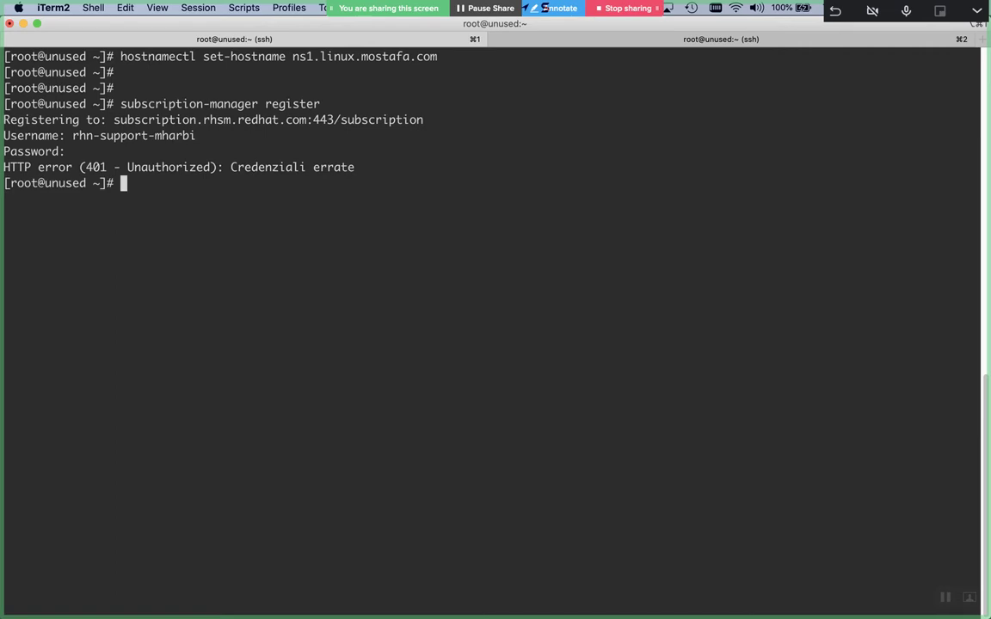
Retry the registration after the 401 error, then copy the hostnamectl command and move to bind2's tab
key(Up)
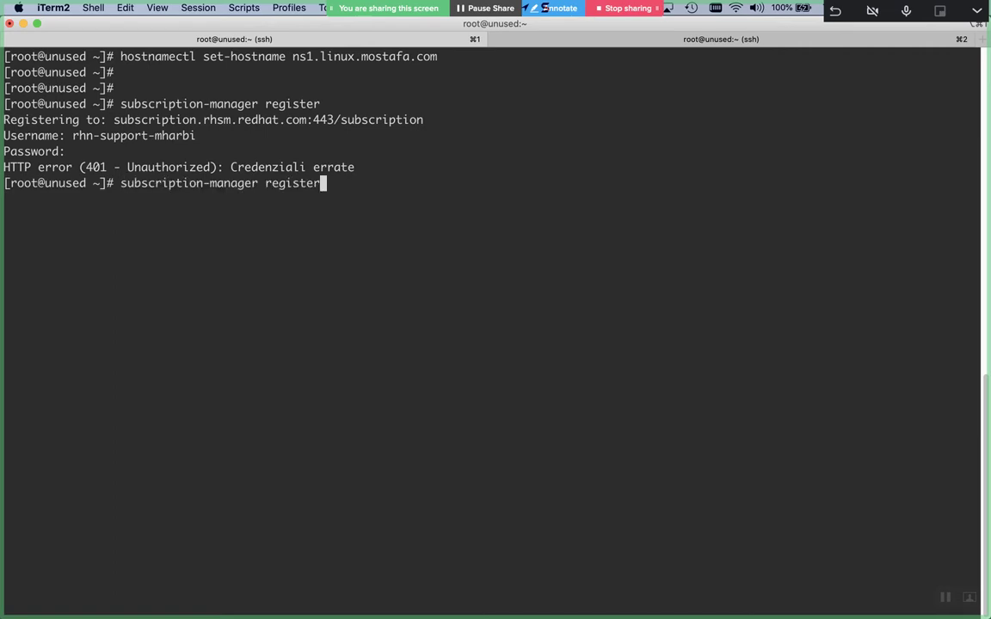
key(Return)
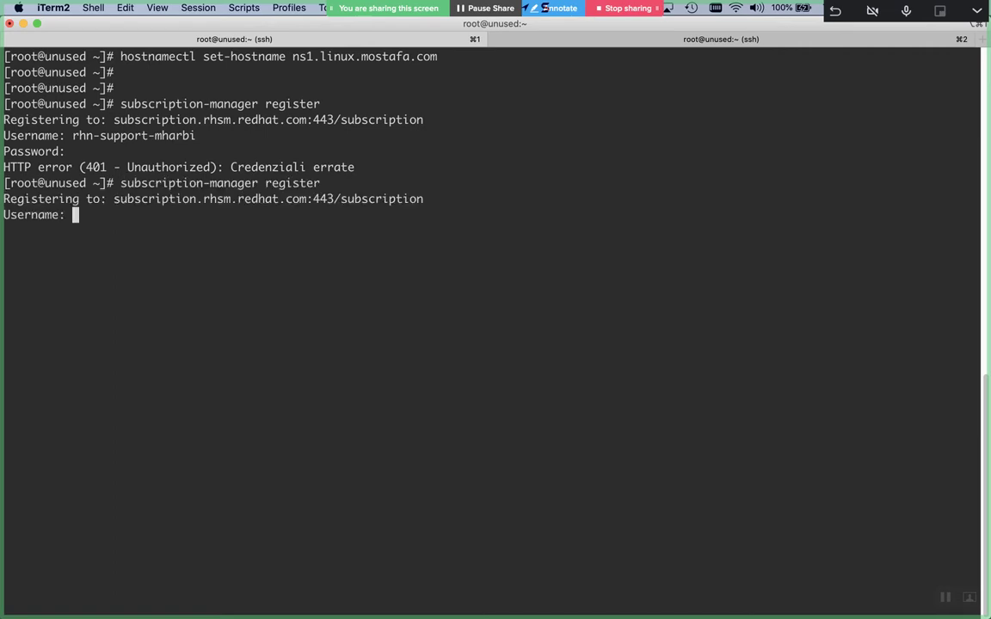
text(rhn-support-mharbi)
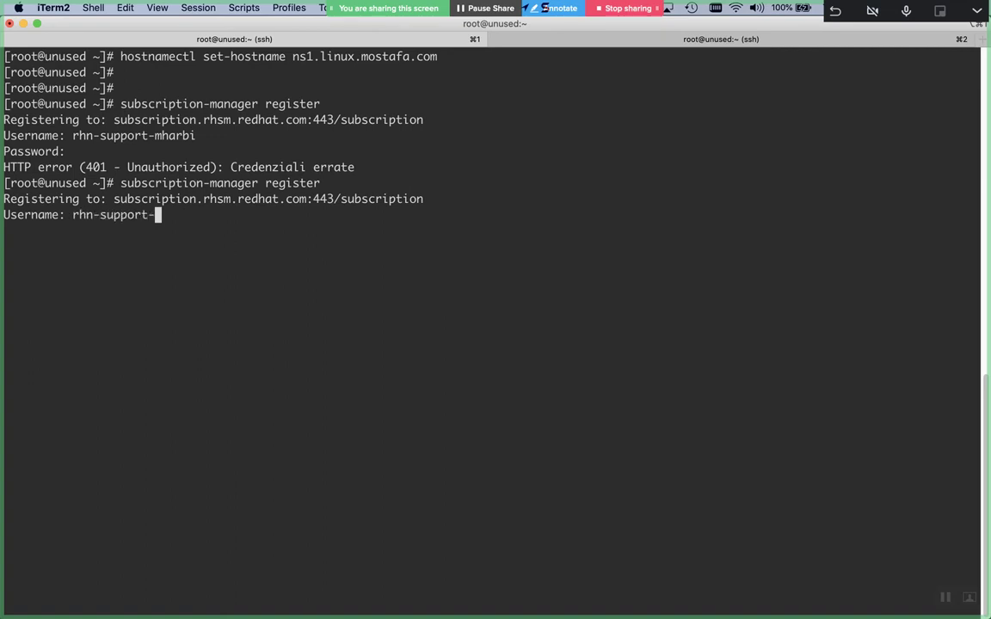
key(Return)
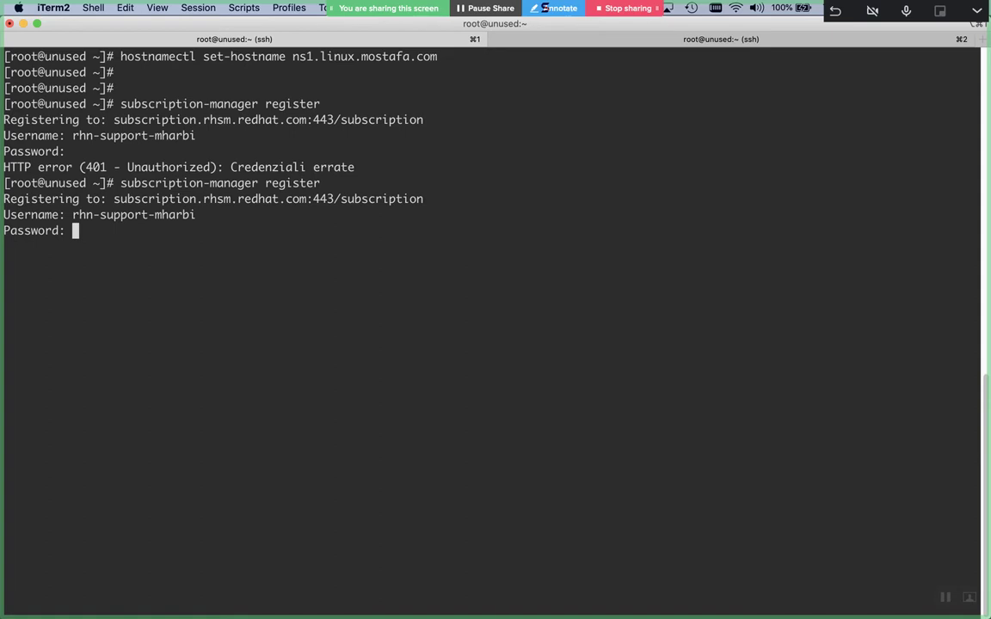
key(Return)
drag(114, 55, 435, 55)
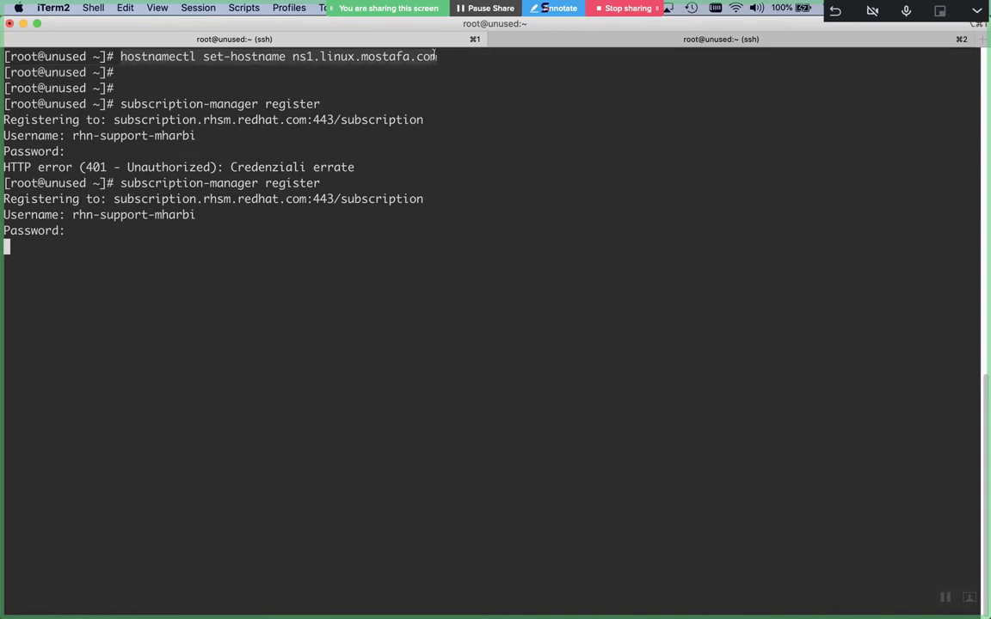
click(712, 40)
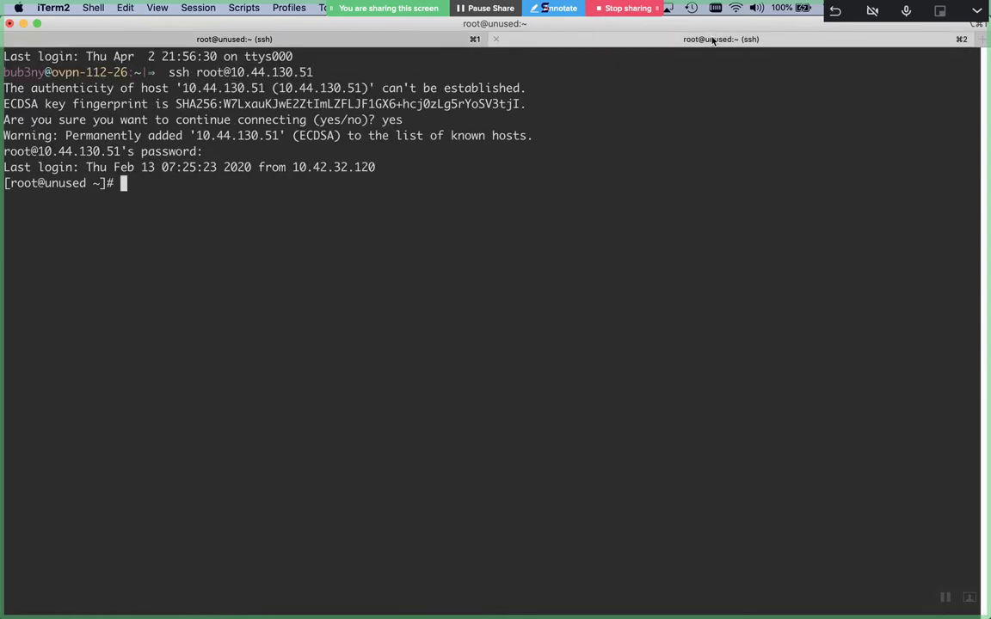
Set the second server's hostname to ns2.linux.mostafa.com using the pasted hostnamectl command
key(super+v)
key(Left)
key(Left)
key(Left)
key(Left)
key(Left)
key(Left)
key(Left)
key(Left)
key(Left)
key(Left)
key(Left)
key(Left)
key(Left)
key(Left)
key(Left)
key(Left)
key(Left)
key(BackSpace)
text(2)
key(Return)
key(Return)
key(Return)
Register ns2 with subscription-manager register using the Red Hat account username and password
text(su)
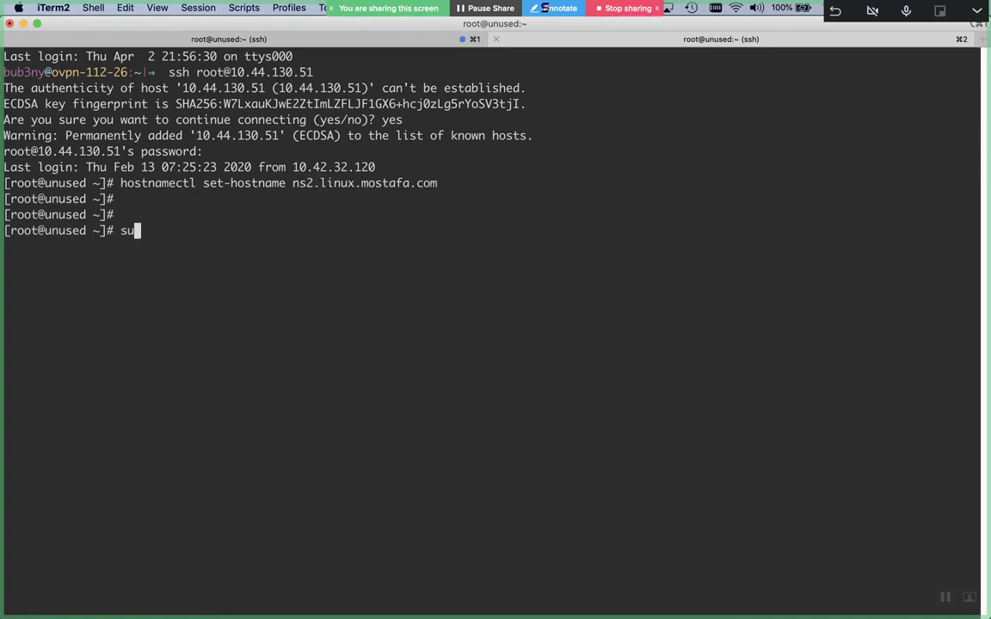
text(bscription-manager regit)
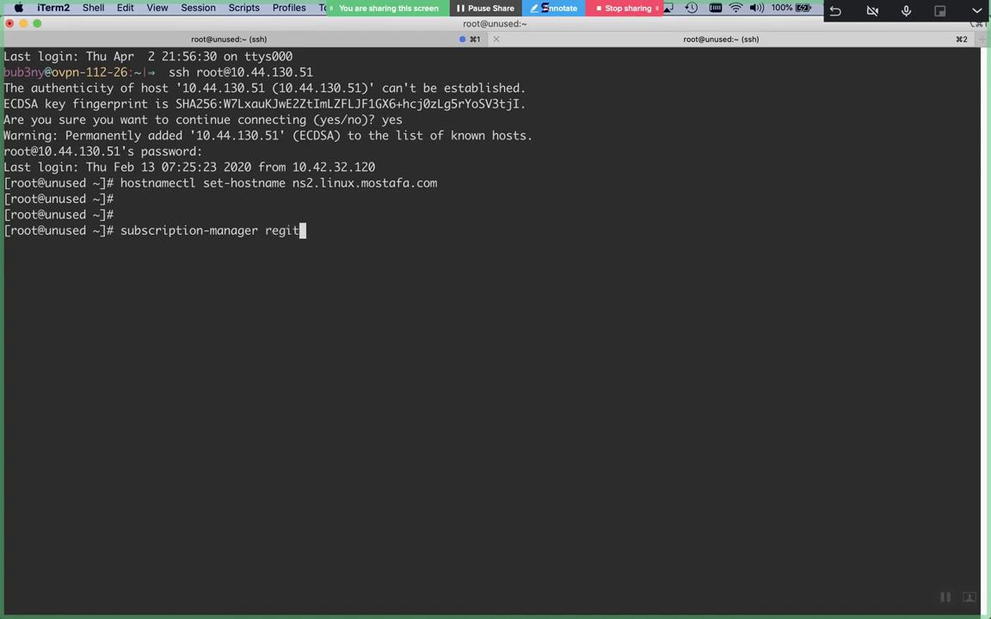
key(BackSpace)
text(ster)
key(Return)
text(rhn-suppor)
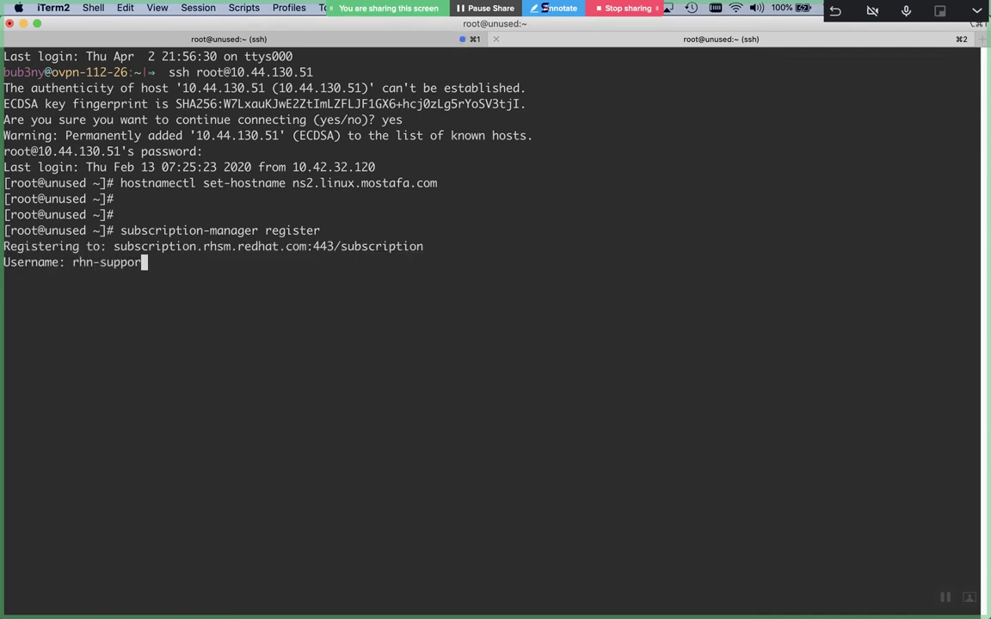
text(t-mharbi)
key(Return)
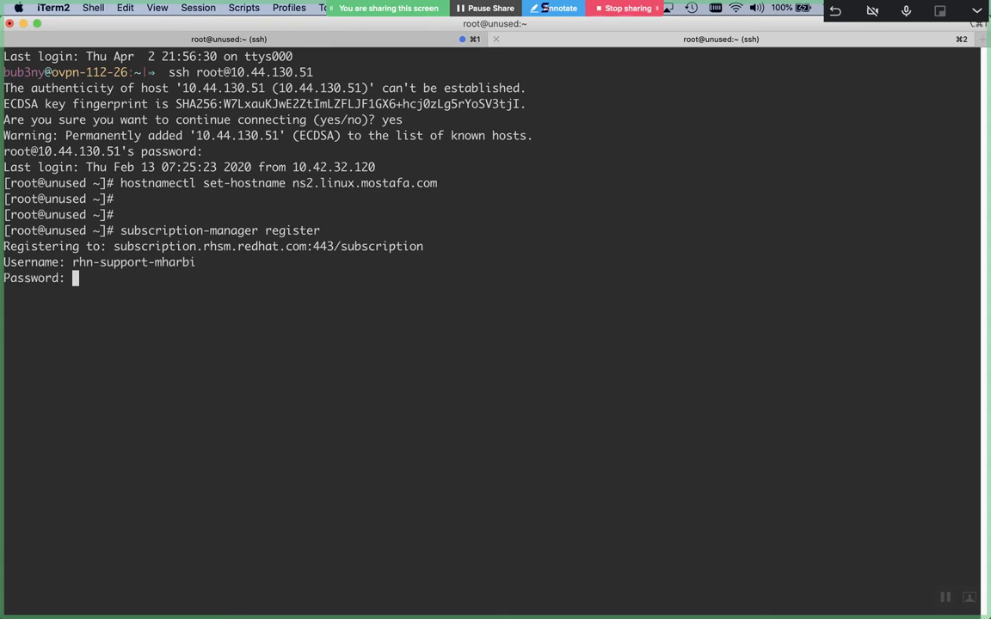
key(Return)
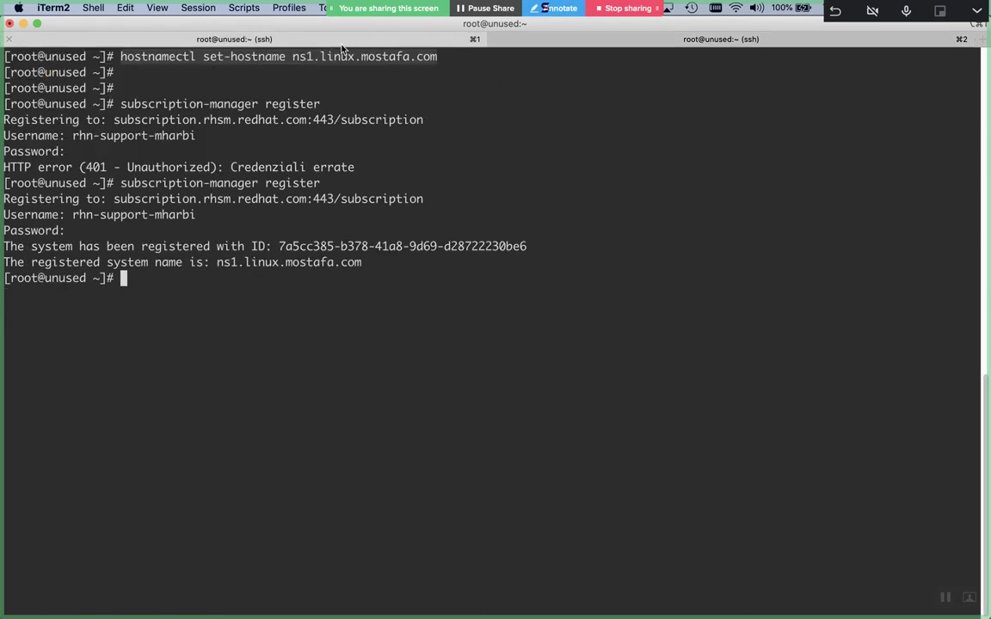
Run subscription-manager attach --auto on ns1 and then on ns2
text(subscription-manager )
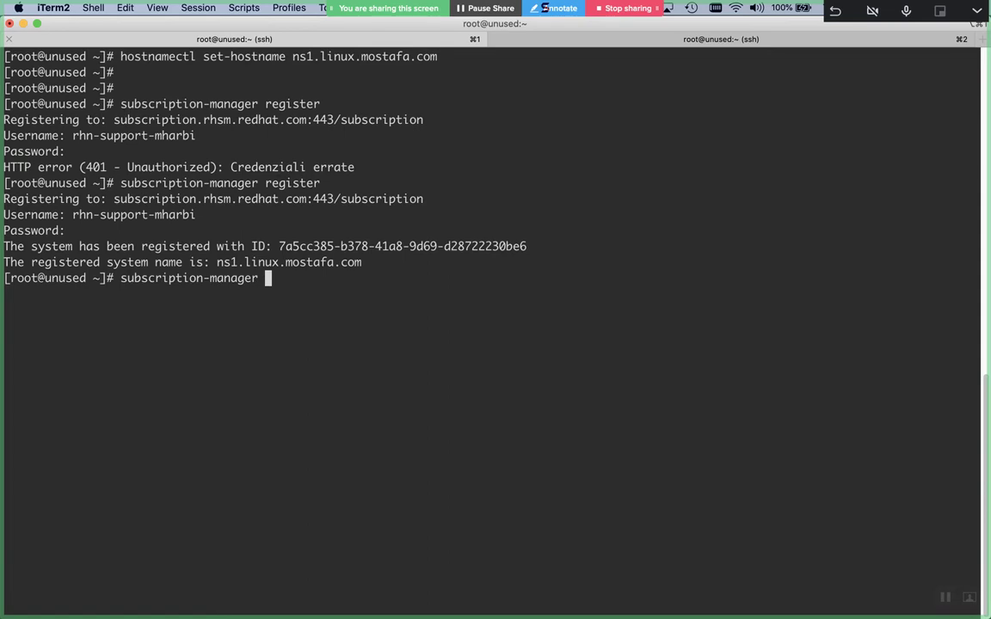
text(attach --auto)
key(Return)
click(673, 47)
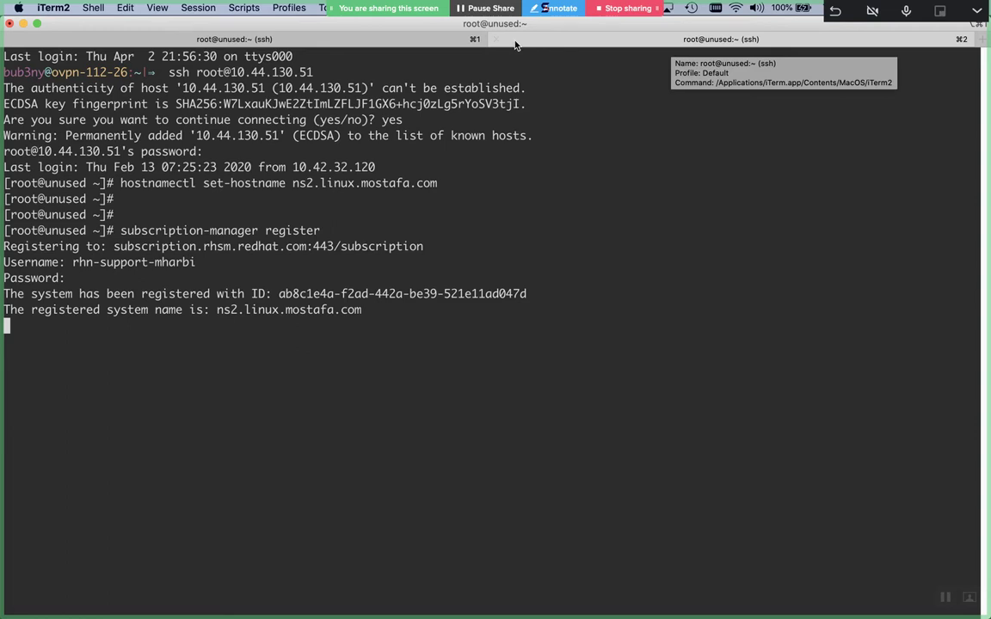
click(432, 41)
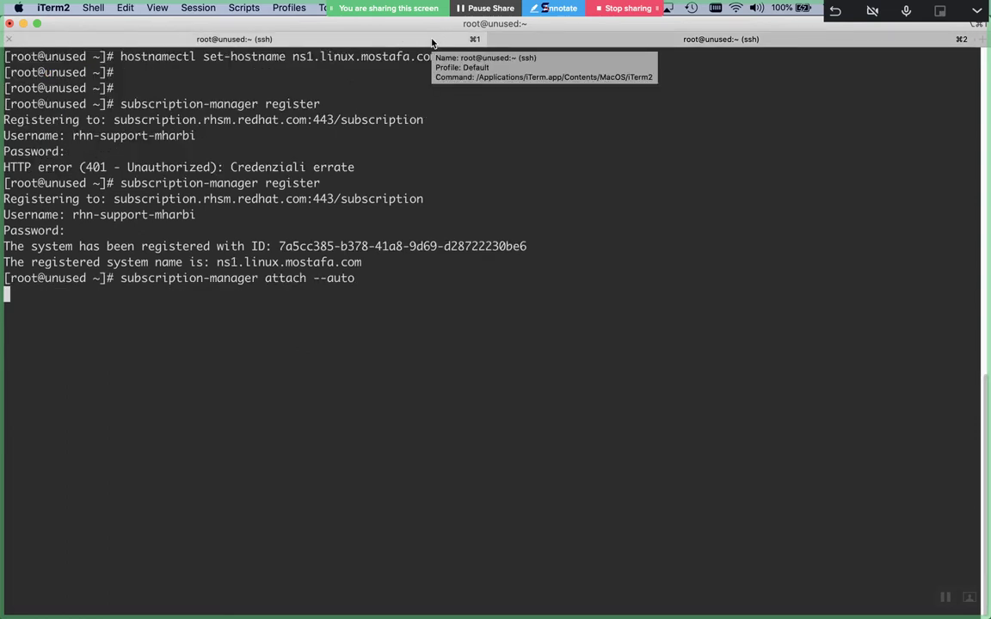
click(558, 44)
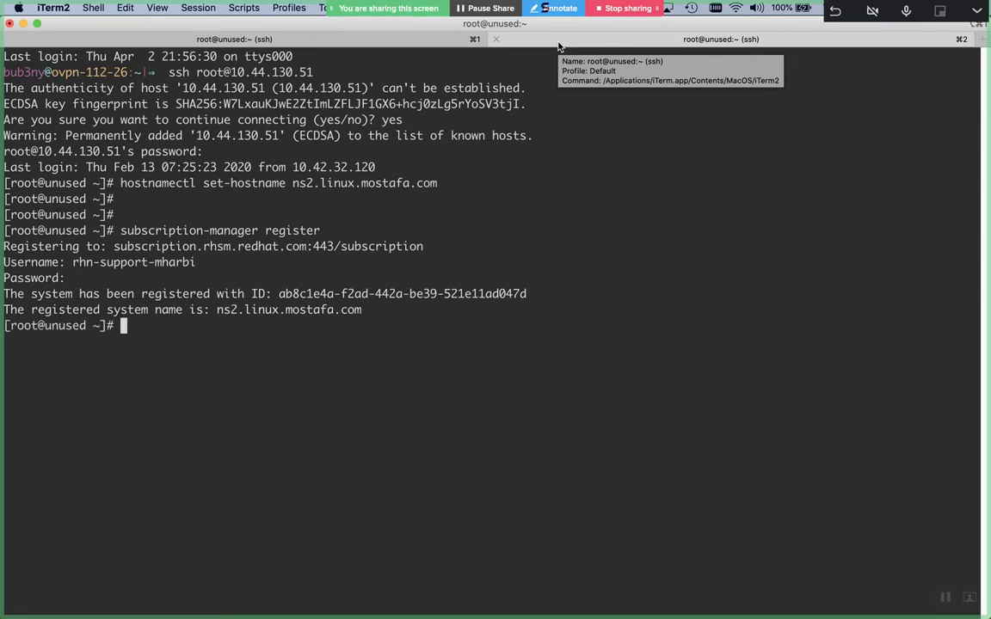
text(subscription-manager a)
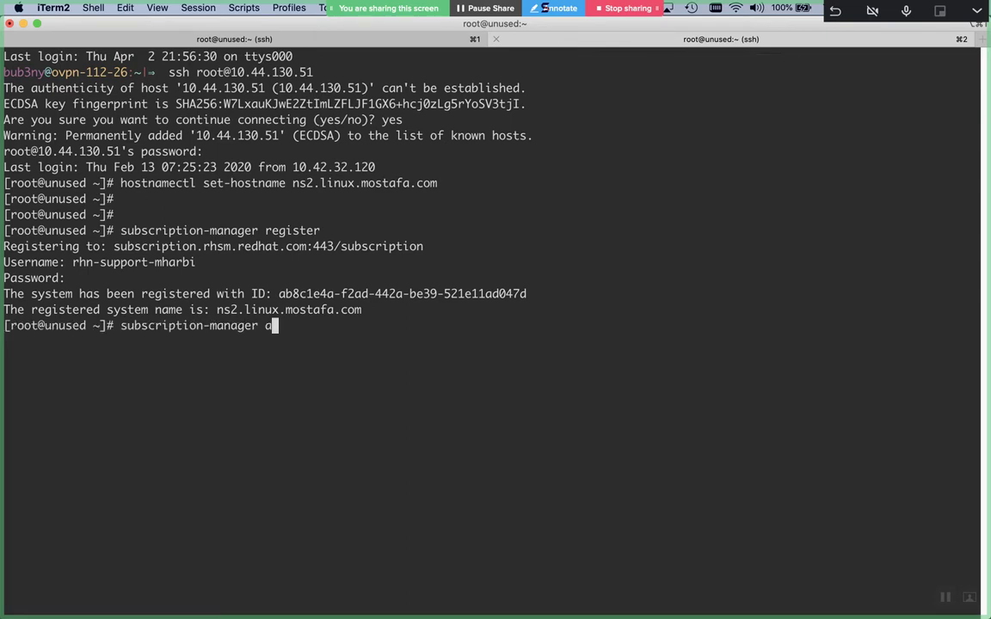
text(ttach --auto)
key(Return)
click(409, 41)
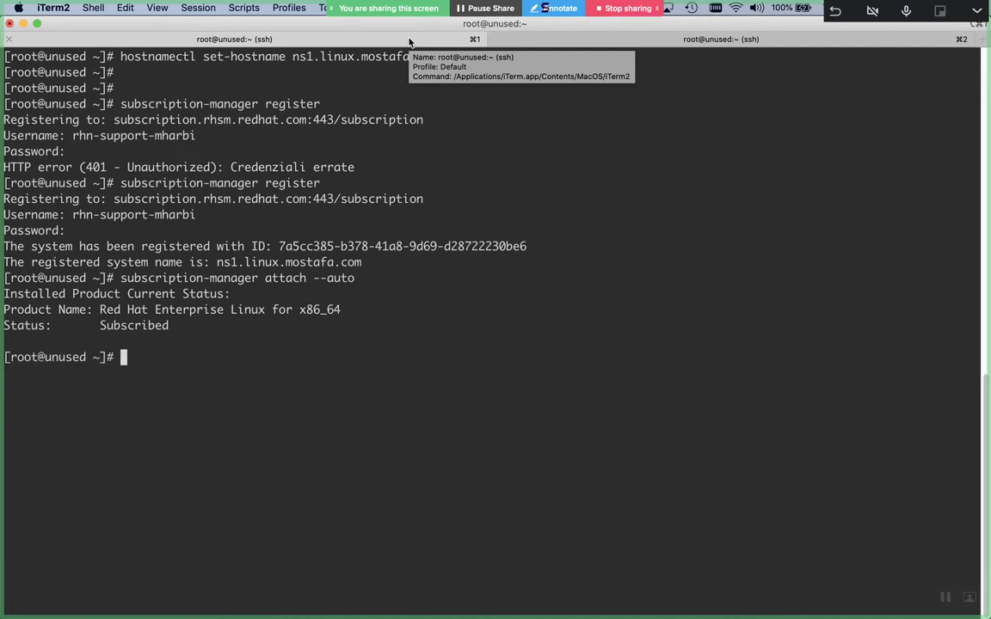
text(exit)
key(Return)
key(Up)
key(Return)
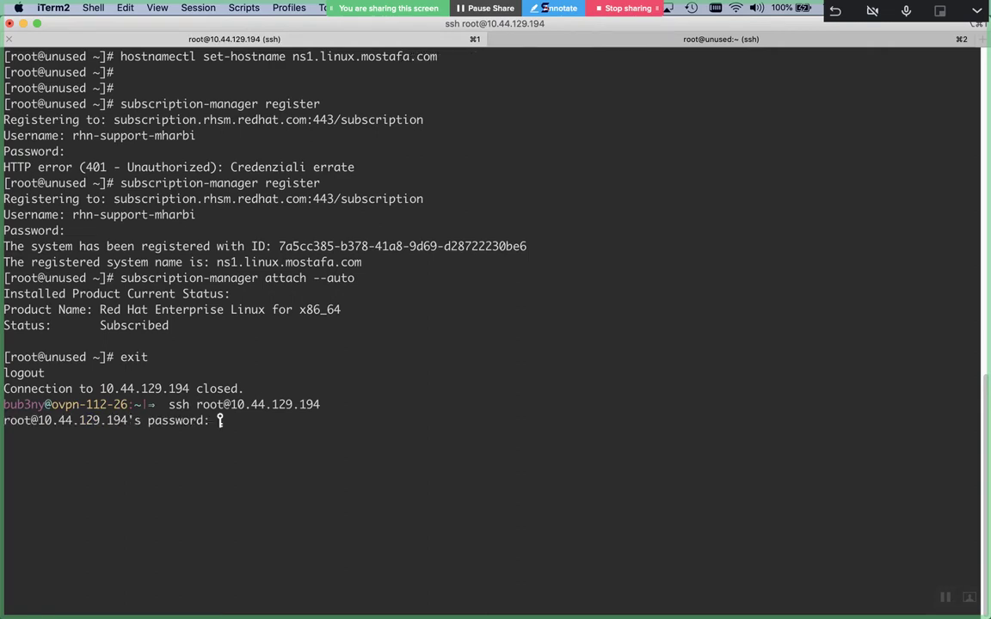
Log back into ns1 as root, abandoning a half-typed yum update command and clearing the screen
key(Return)
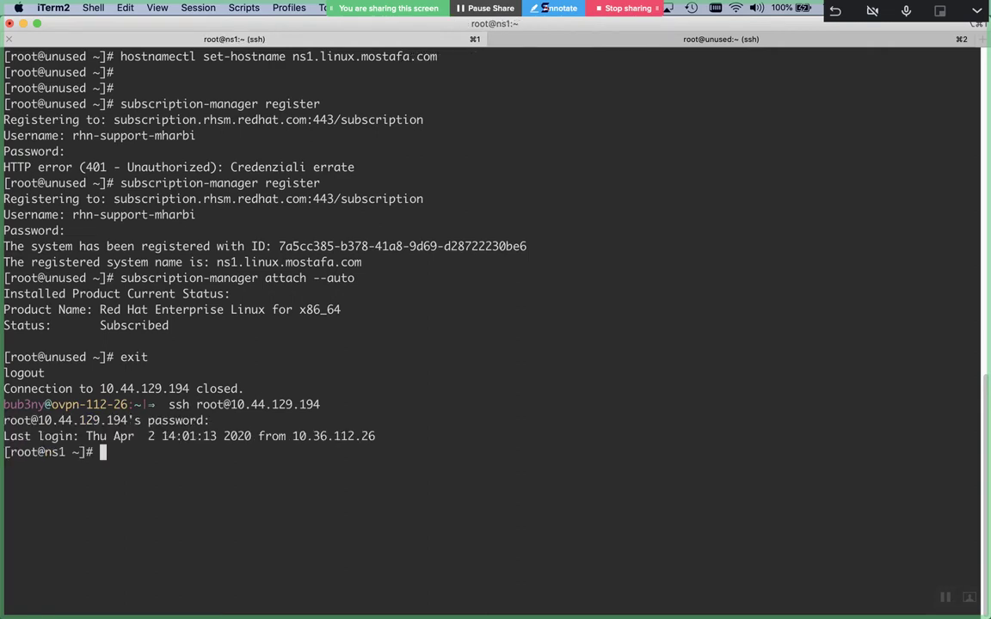
key(super+2)
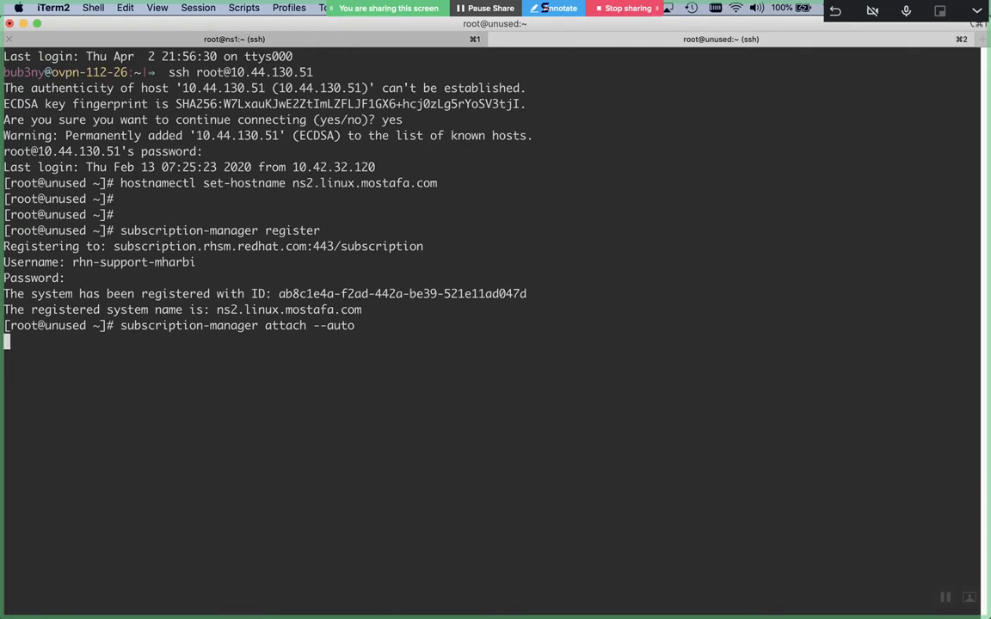
key(super+1)
text(y)
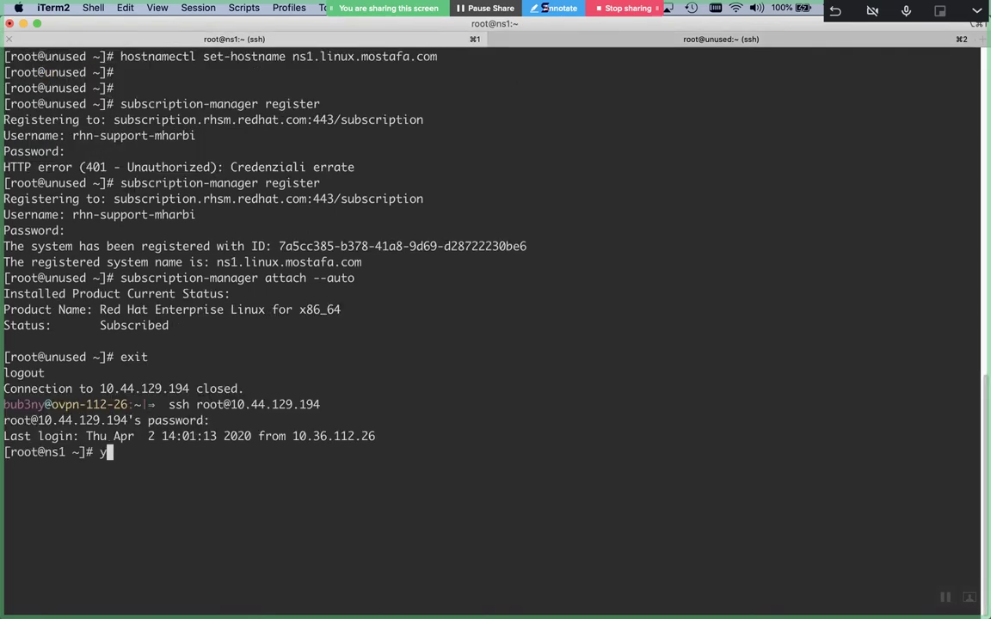
text(um -y update)
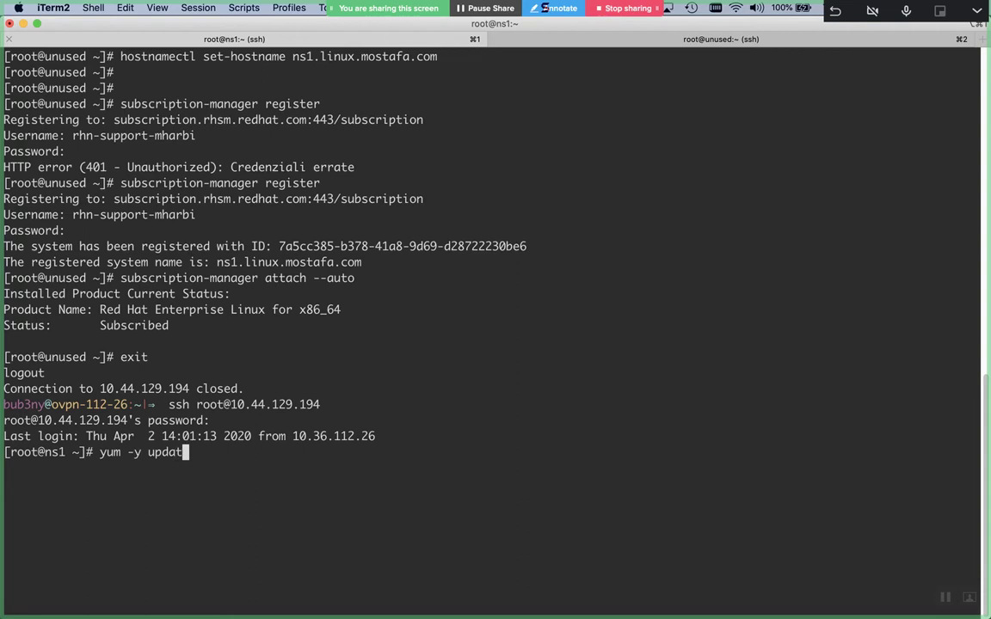
text(& yum -y install)
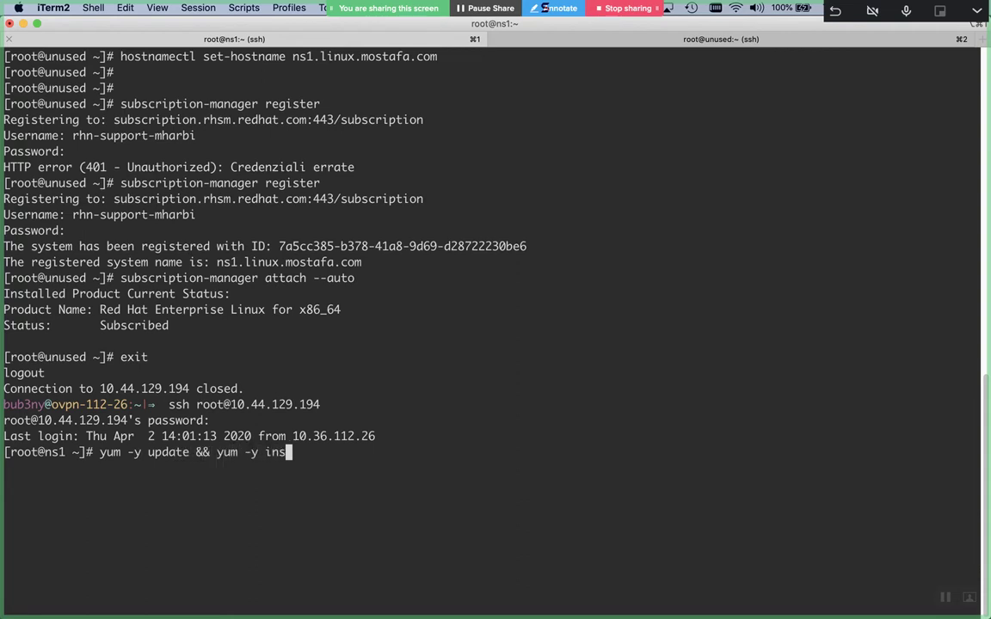
key(BackSpace)
key(BackSpace)
key(BackSpace)
key(BackSpace)
key(BackSpace)
key(BackSpace)
key(BackSpace)
key(BackSpace)
key(BackSpace)
key(BackSpace)
key(BackSpace)
key(BackSpace)
key(BackSpace)
key(BackSpace)
key(BackSpace)
key(BackSpace)
key(BackSpace)
key(BackSpace)
key(BackSpace)
key(BackSpace)
key(ctrl+c)
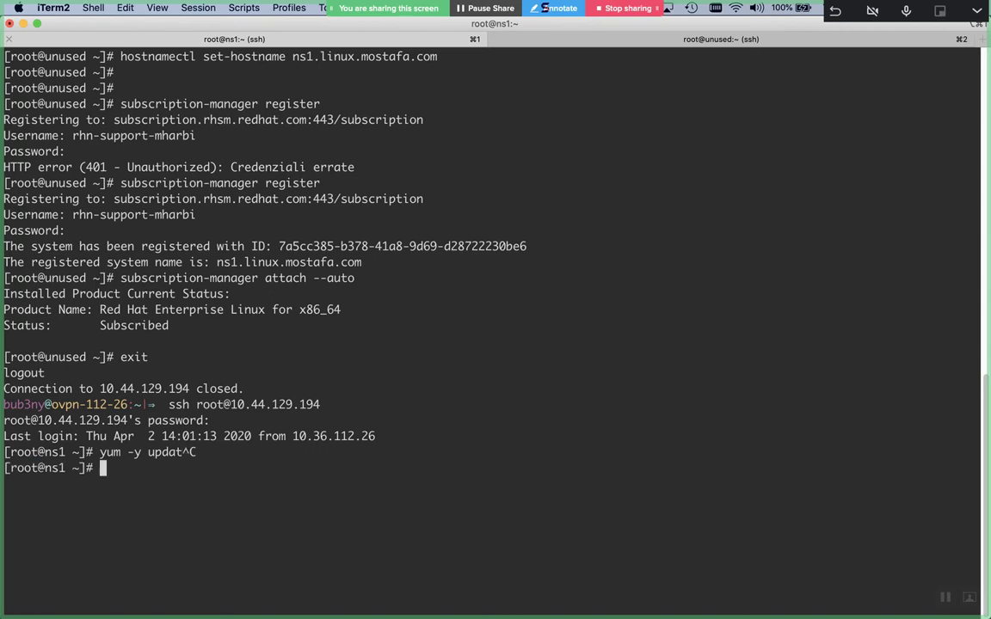
key(ctrl+l)
Run yum search bind on ns1, glancing at ns2's session while it runs
text(yum search bind)
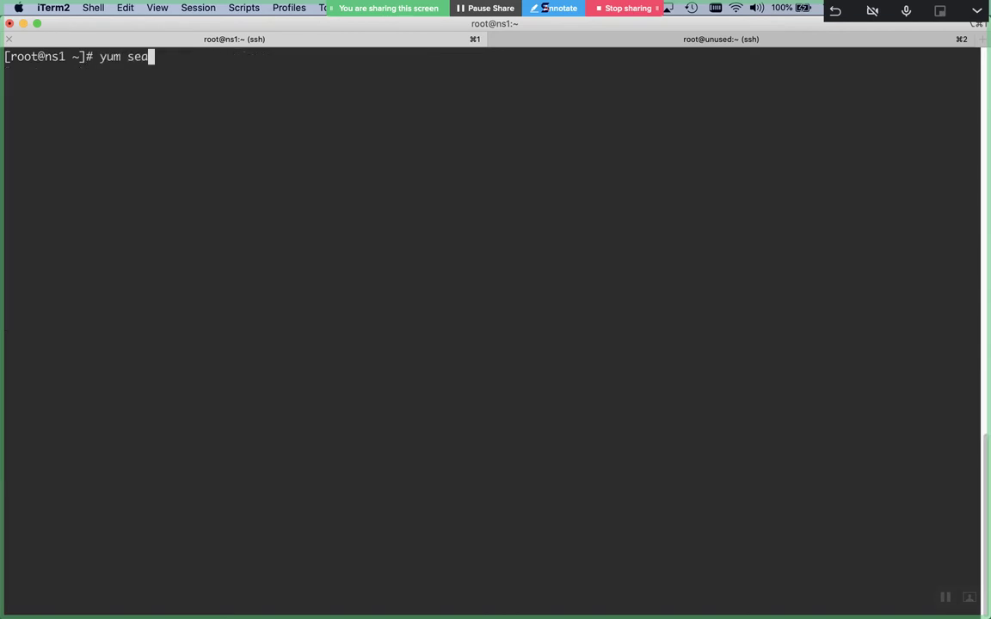
key(Return)
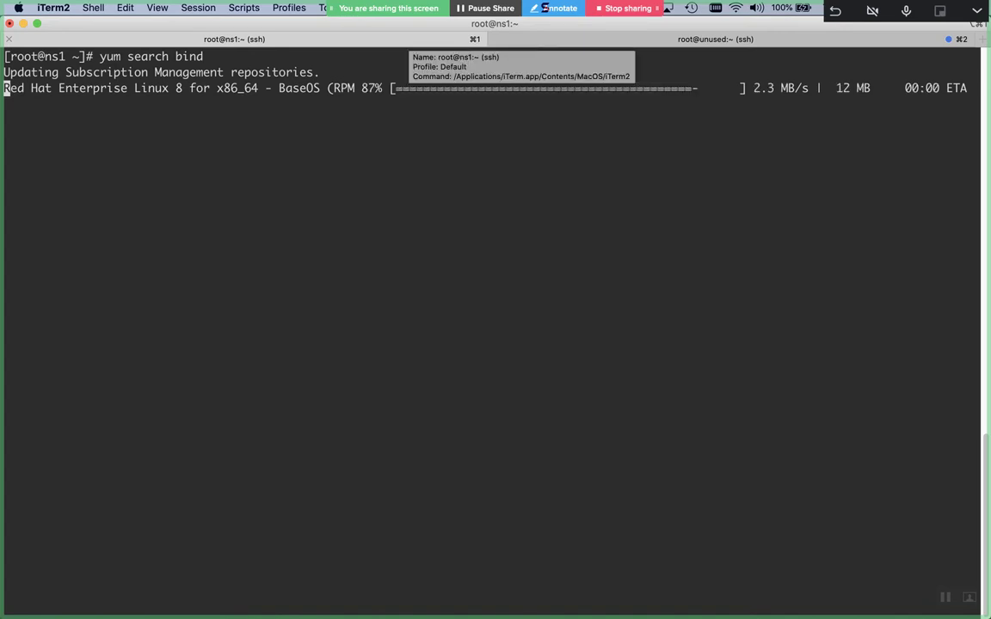
key(super+2)
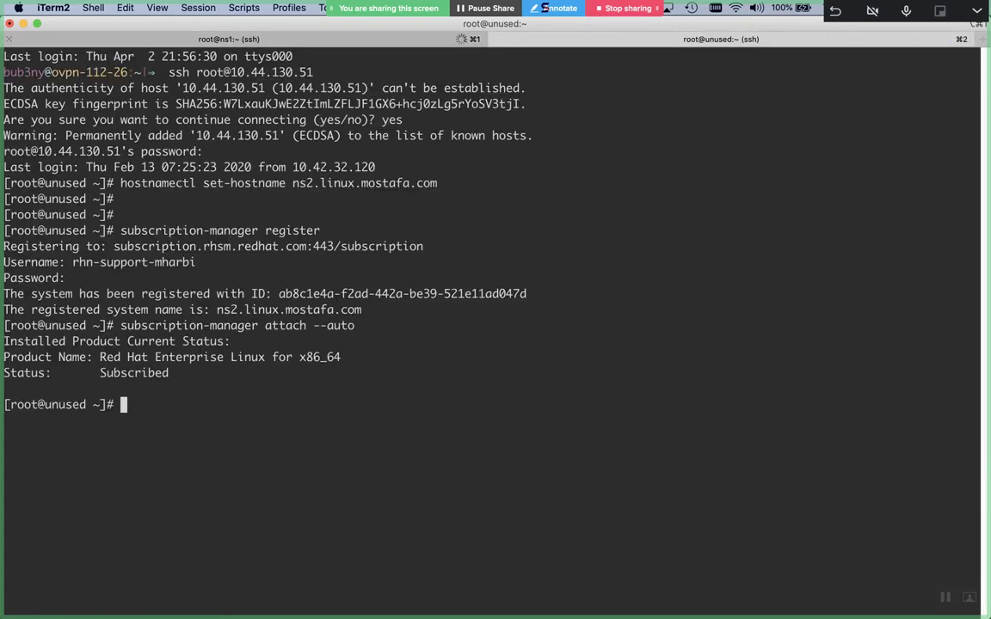
key(super+1)
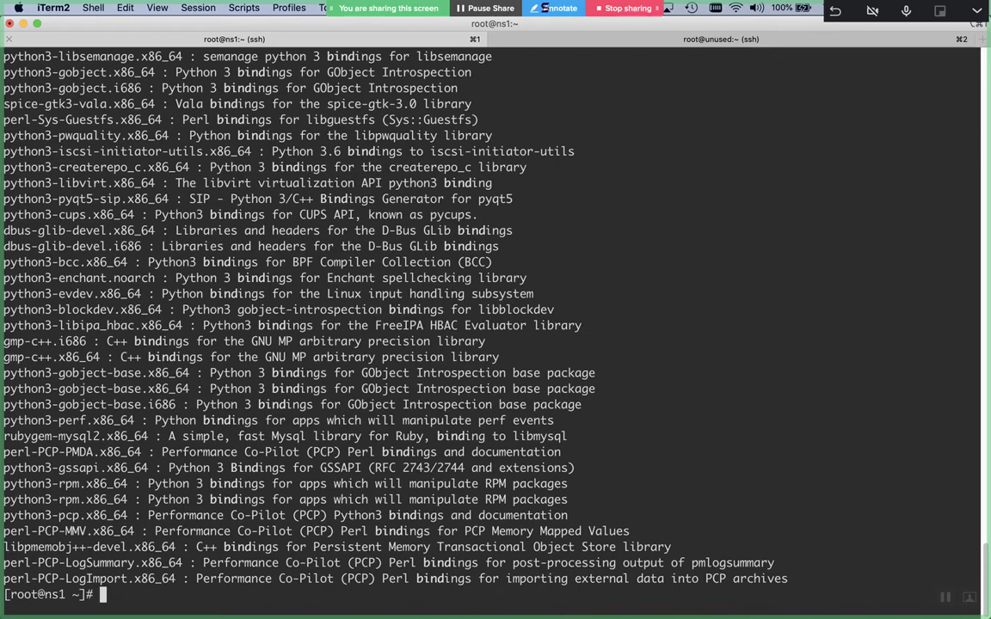
Clear the recalled command and scroll up through the yum search bind results
key(Up)
key(ctrl+u)
scroll(478, 194, up, 5)
scroll(478, 194, up, 12)
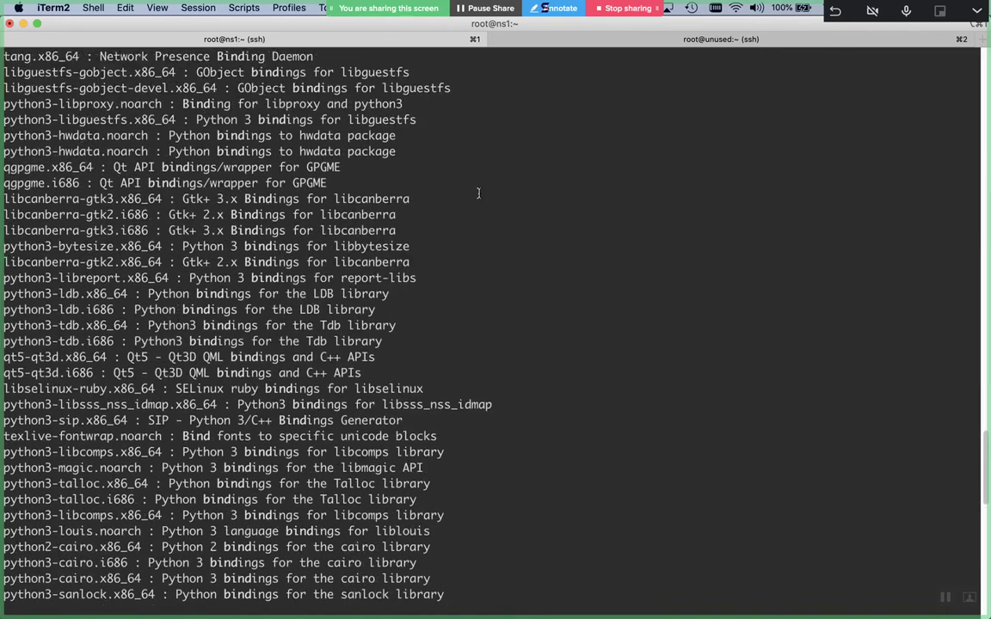
scroll(478, 193, up, 20)
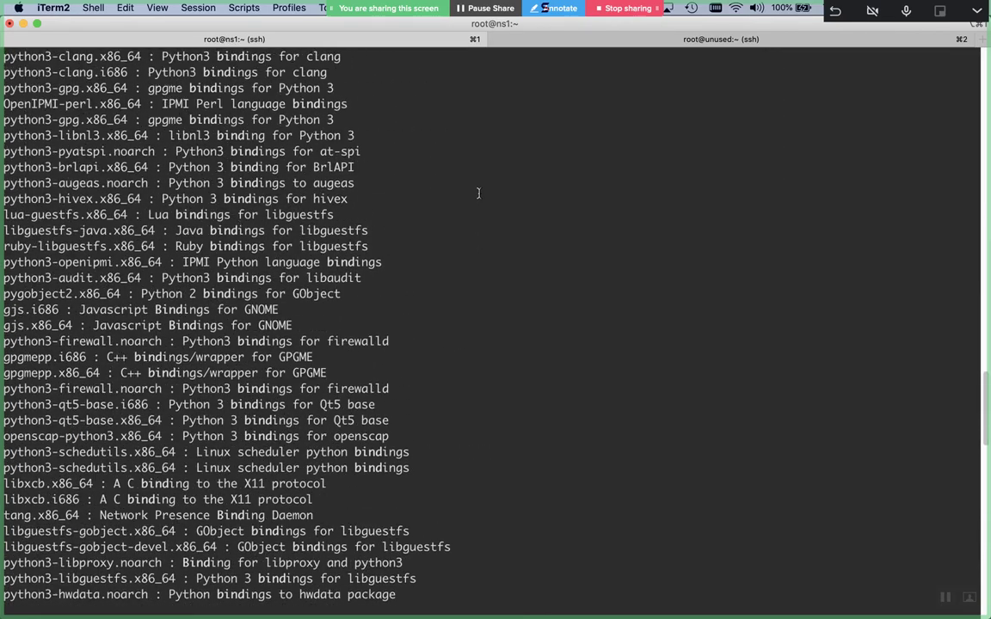
scroll(478, 193, up, 1)
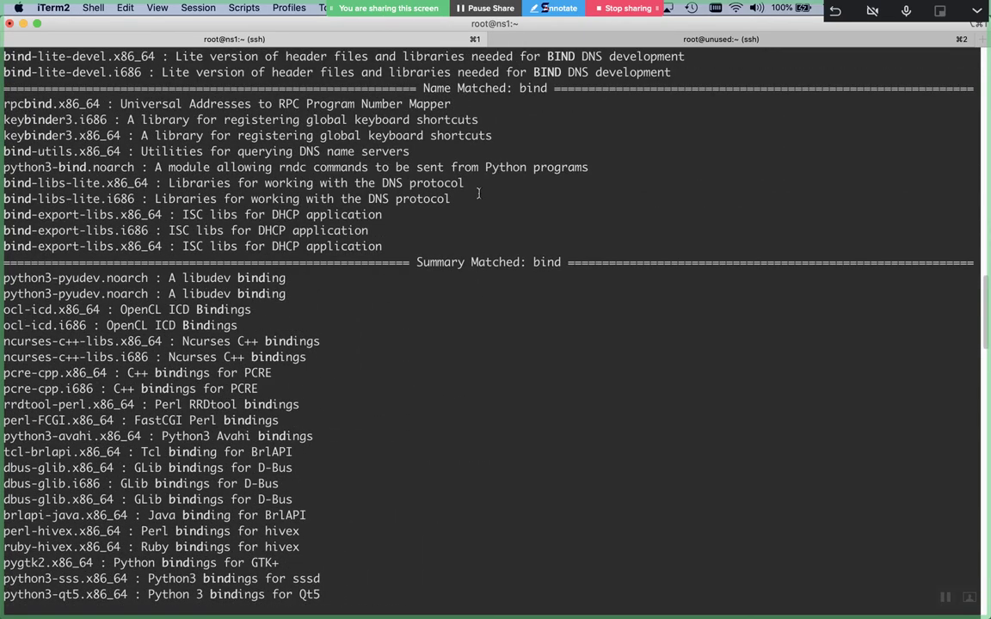
scroll(478, 193, up, 3)
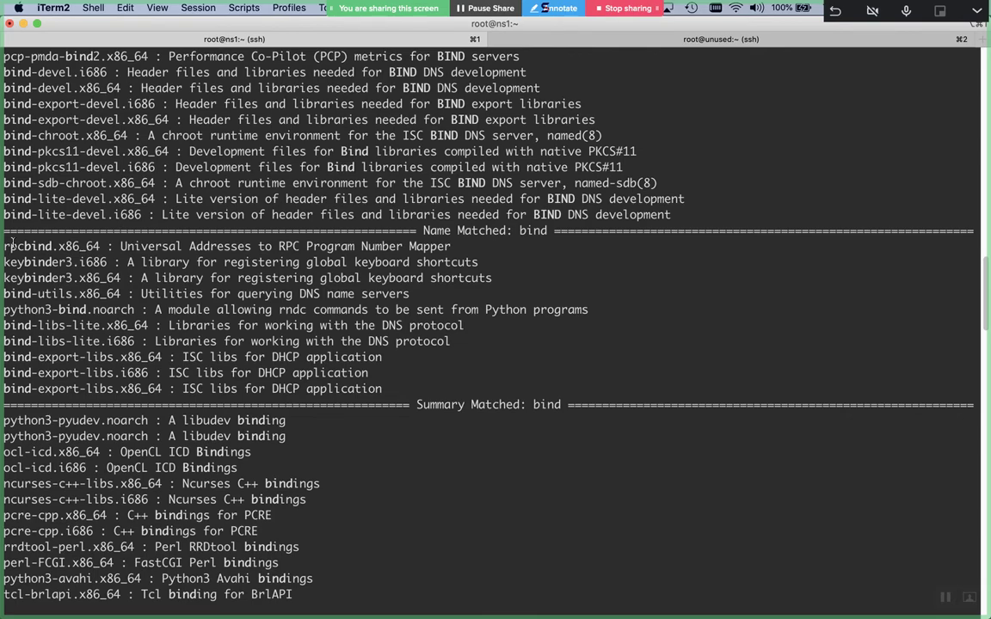
Locate bind.x86_64 and select its 'Berkeley Internet Name Domain' description
scroll(7, 247, up, 3)
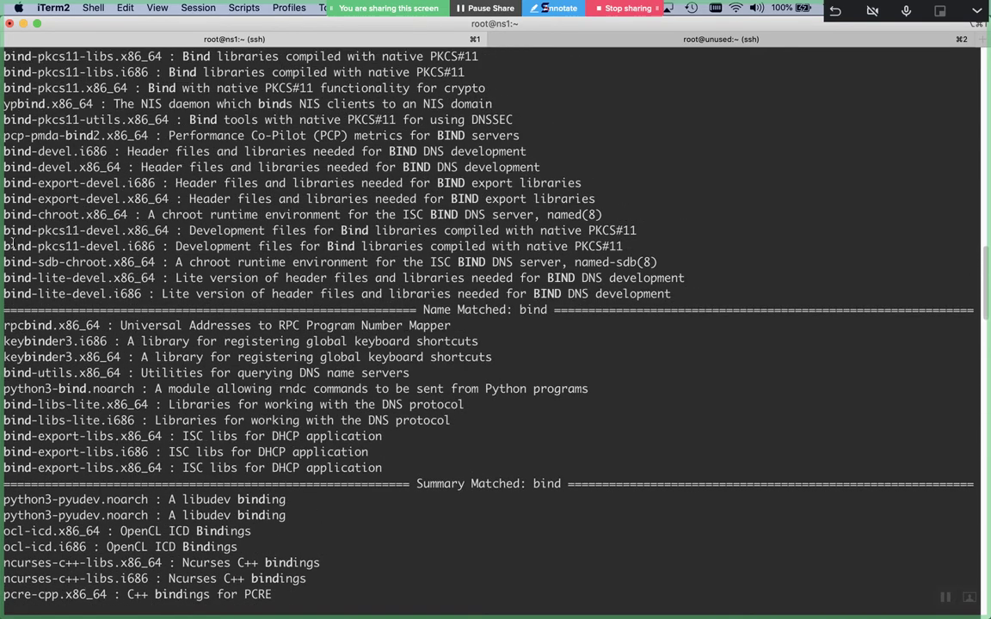
scroll(11, 244, up, 15)
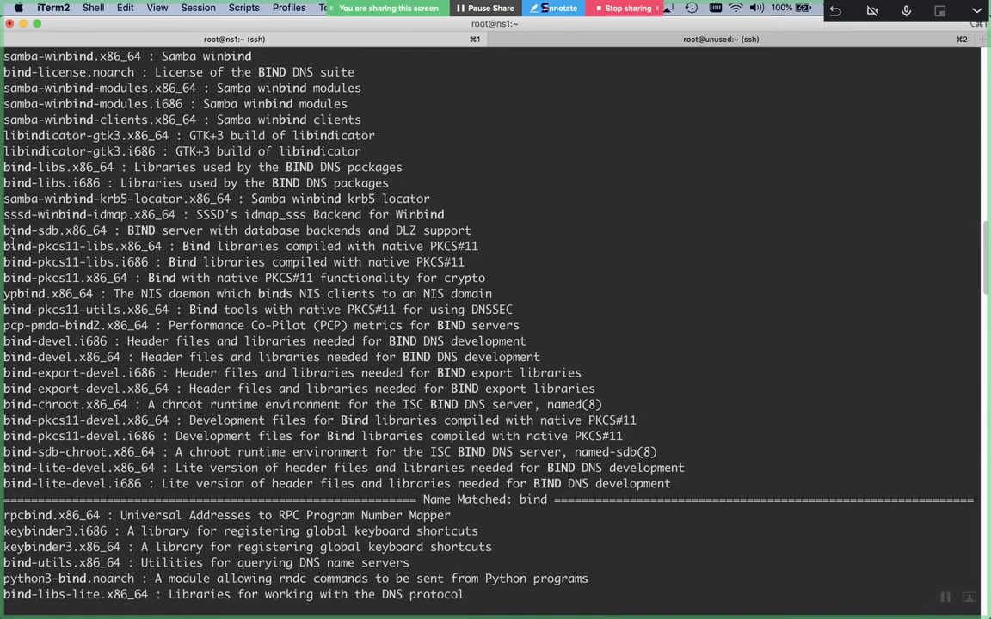
scroll(11, 244, down, 8)
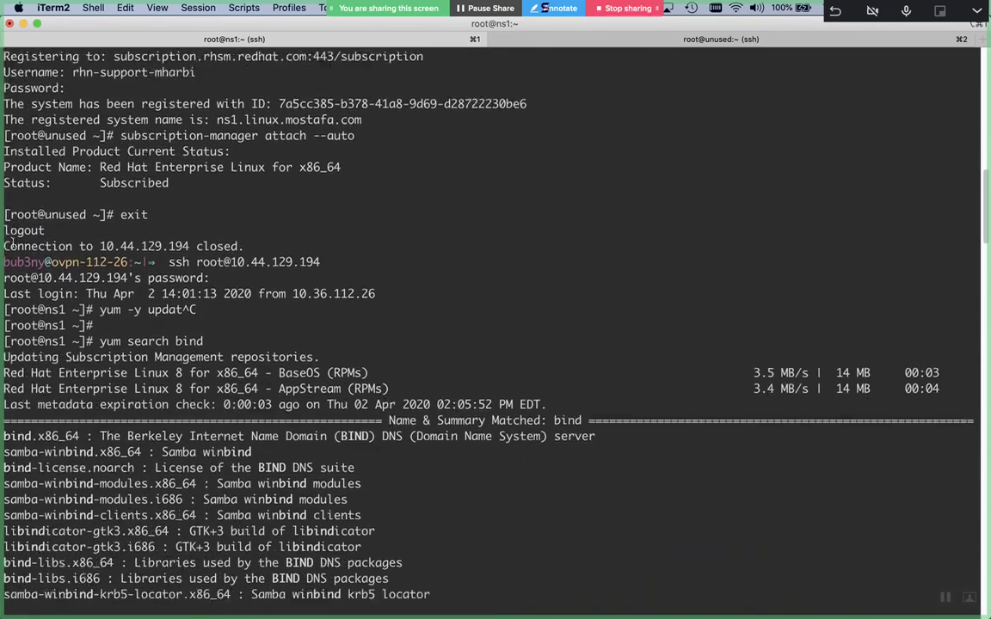
scroll(11, 244, down, 3)
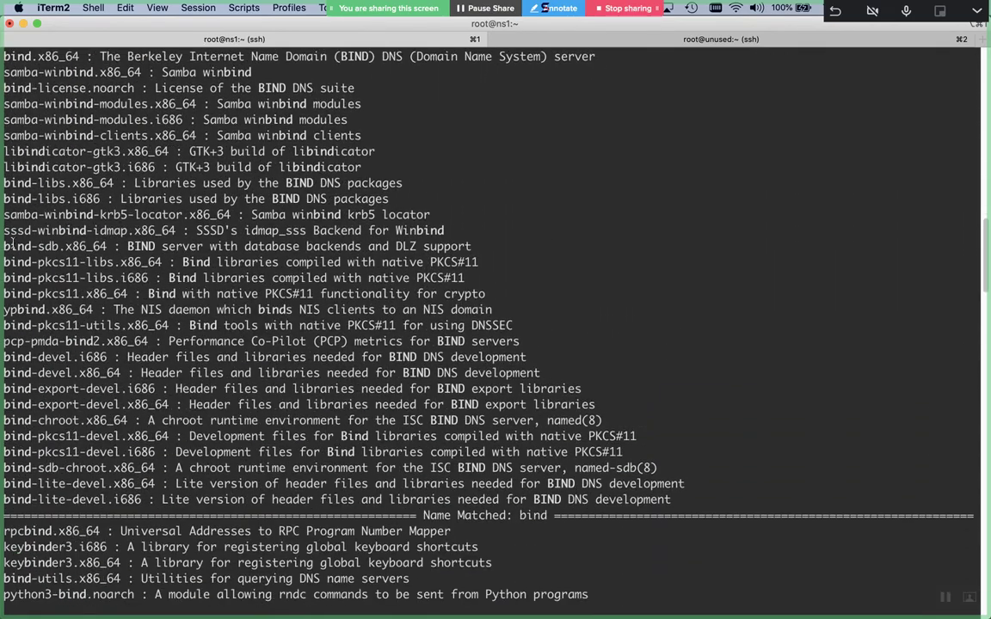
scroll(11, 243, up, 1)
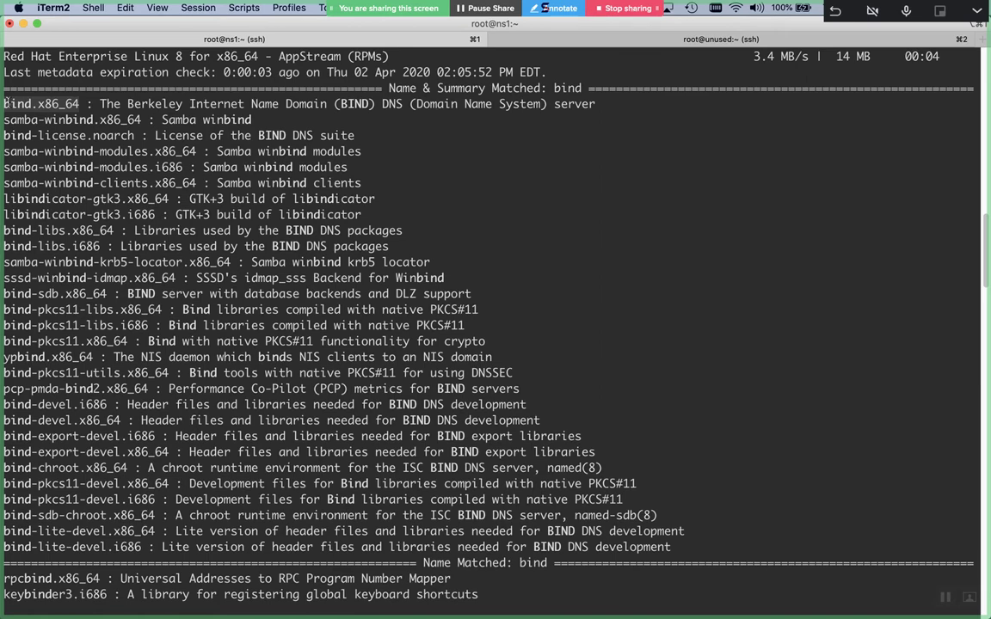
click(128, 97)
drag(128, 102, 327, 108)
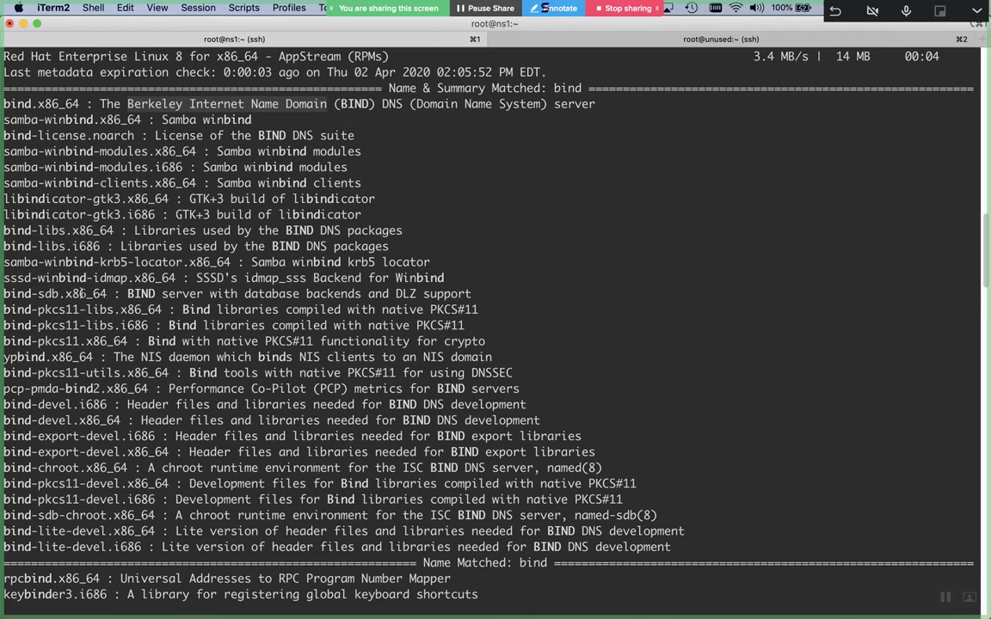
Highlight the bind-export-devel and bind-chroot package names in the search results
click(30, 101)
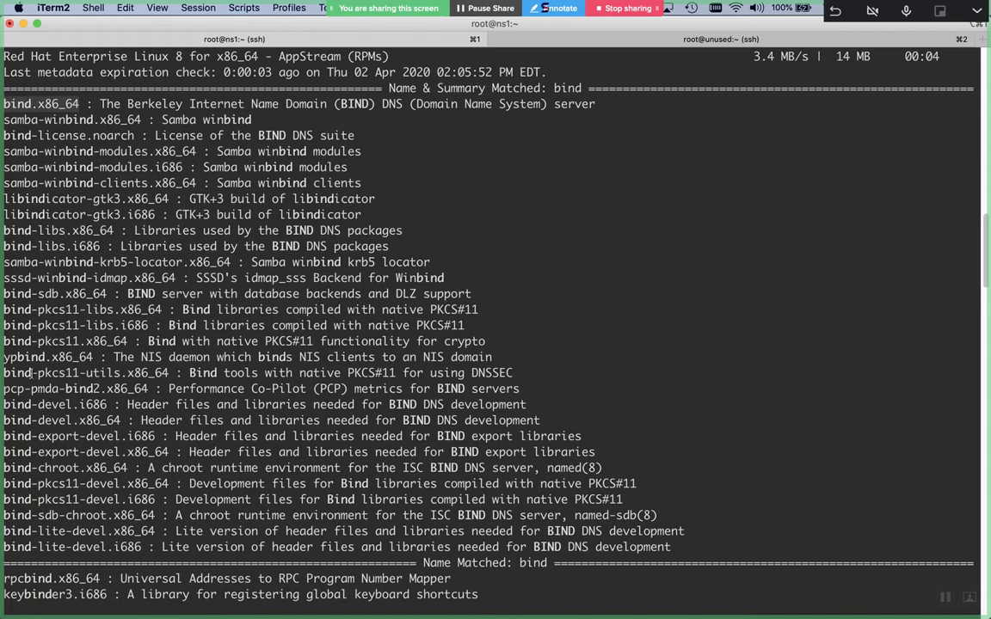
double_click(65, 454)
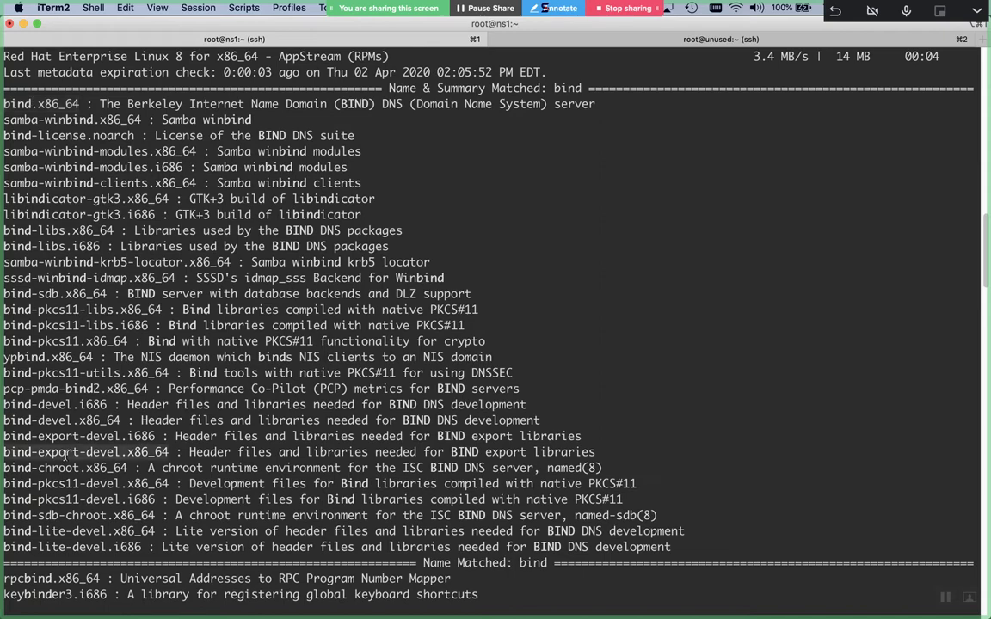
double_click(64, 465)
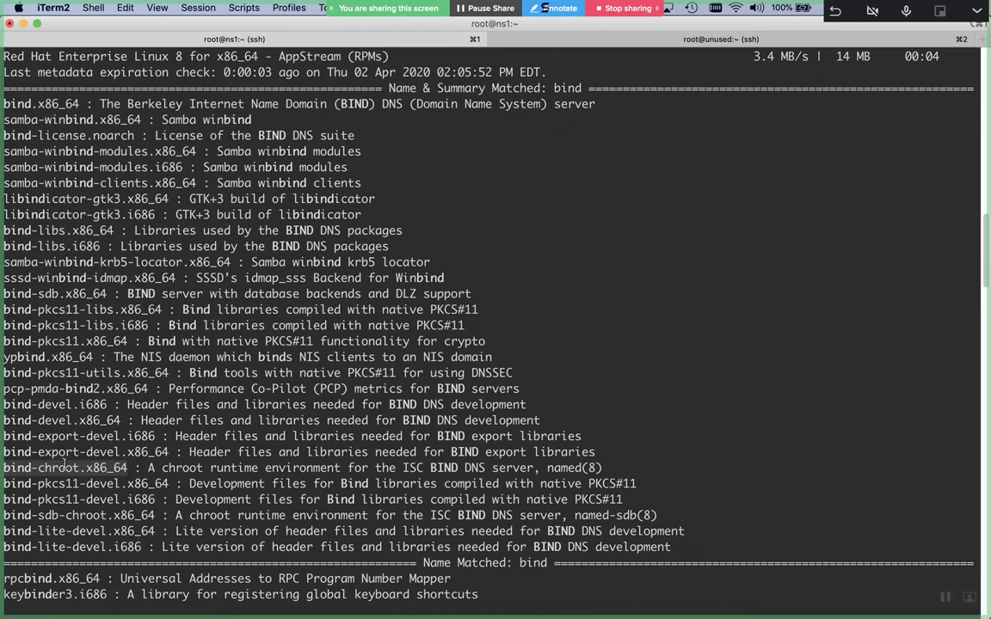
Clear the screen and run 'yum -y update && yum -y install bind-chroot' on ns1
key(ctrl+l)
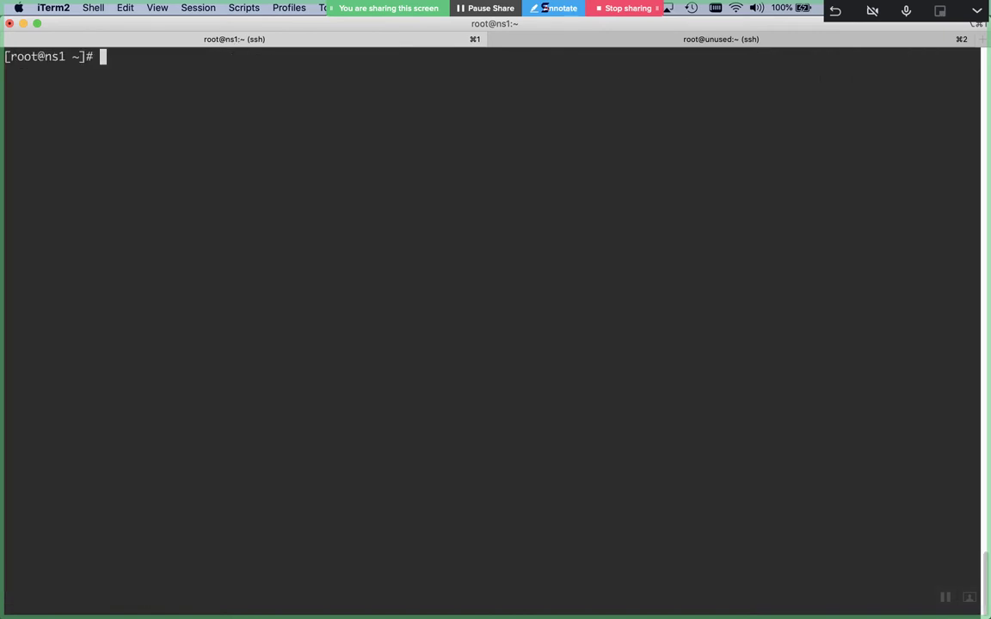
text(yum i)
key(BackSpace)
text(-y update && y)
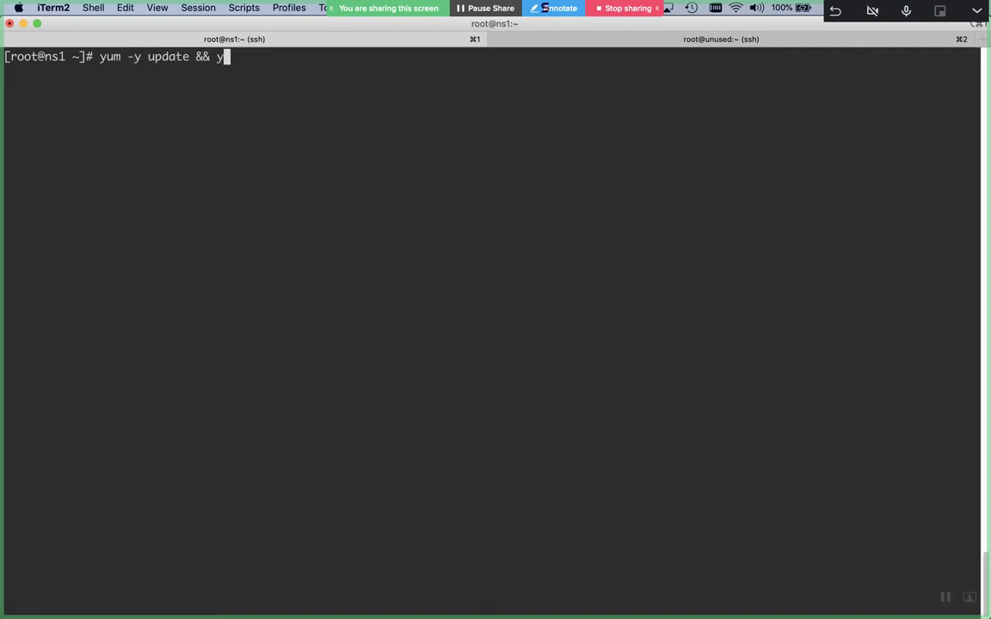
text(um -y insta)
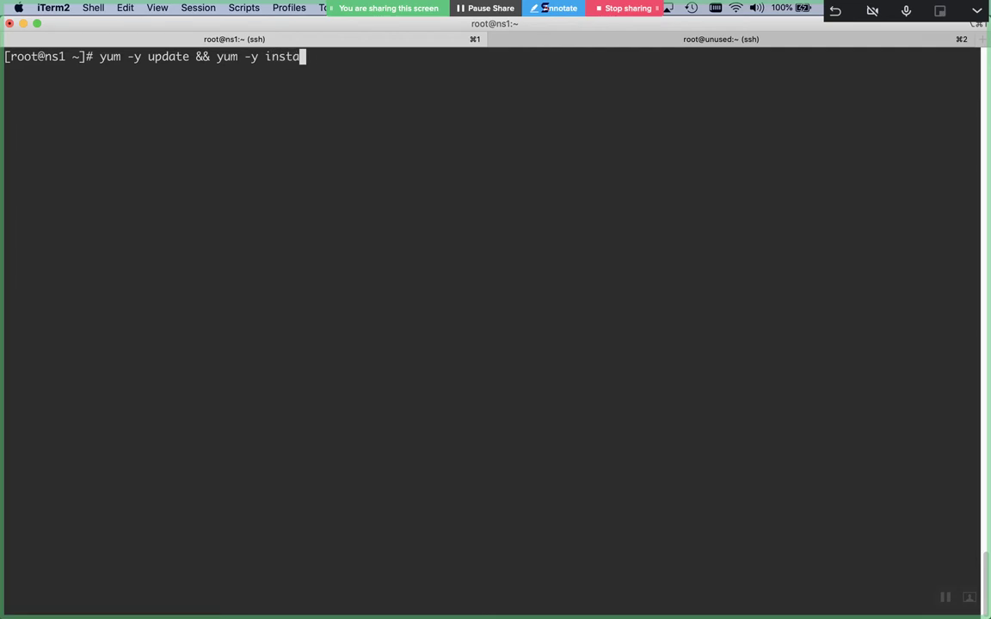
text(ll bind-chrrot)
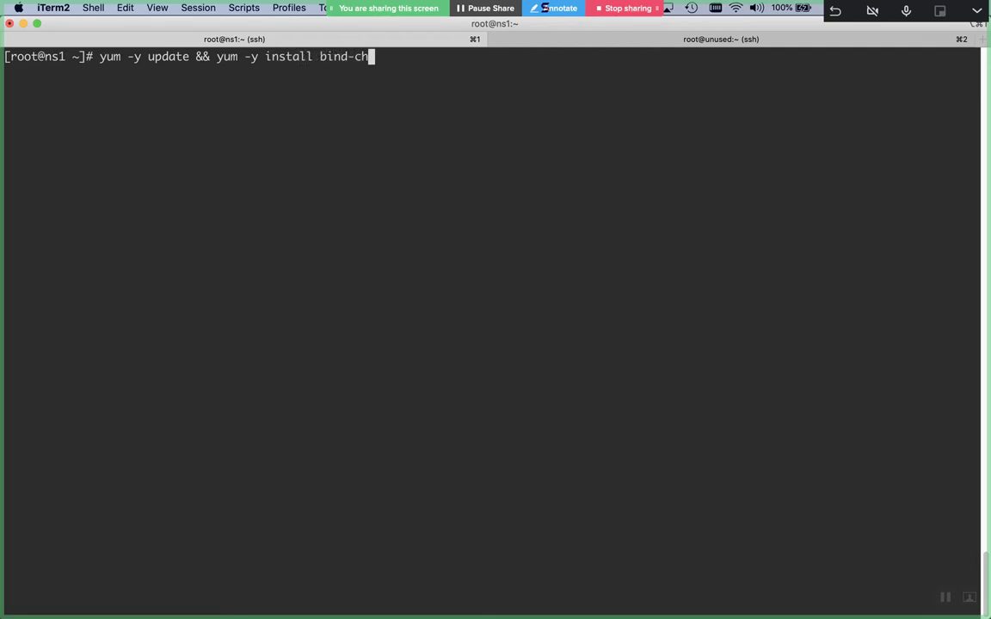
key(BackSpace)
key(BackSpace)
key(BackSpace)
text(oot)
key(Return)
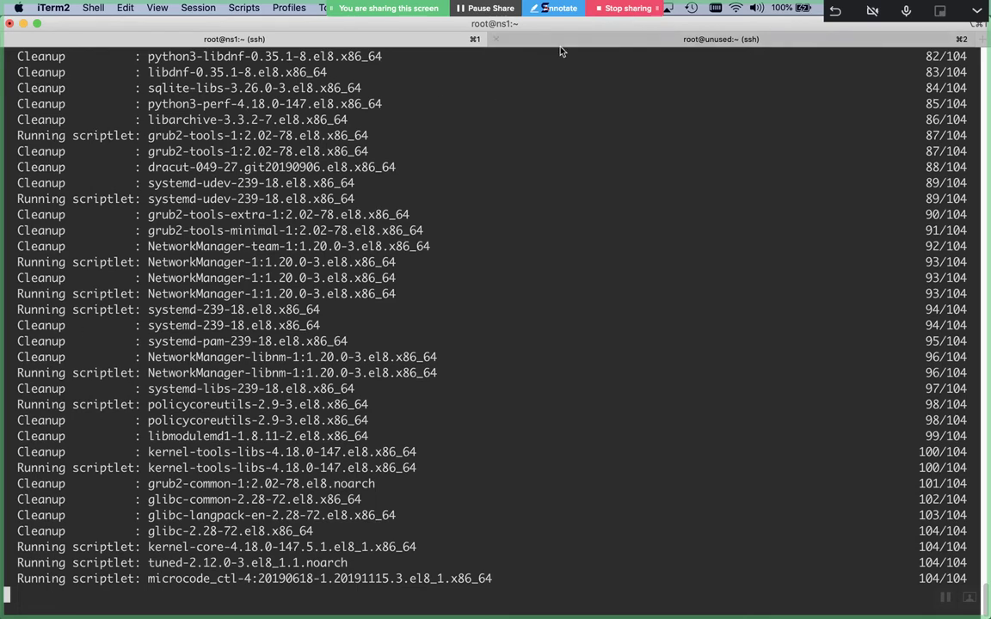
In the second server session, run 'yum -y update && yum -y install bind-chroot'
click(508, 40)
text(ytu)
key(BackSpace)
key(BackSpace)
text(um -y update && yum -y install bind-chroot)
key(Return)
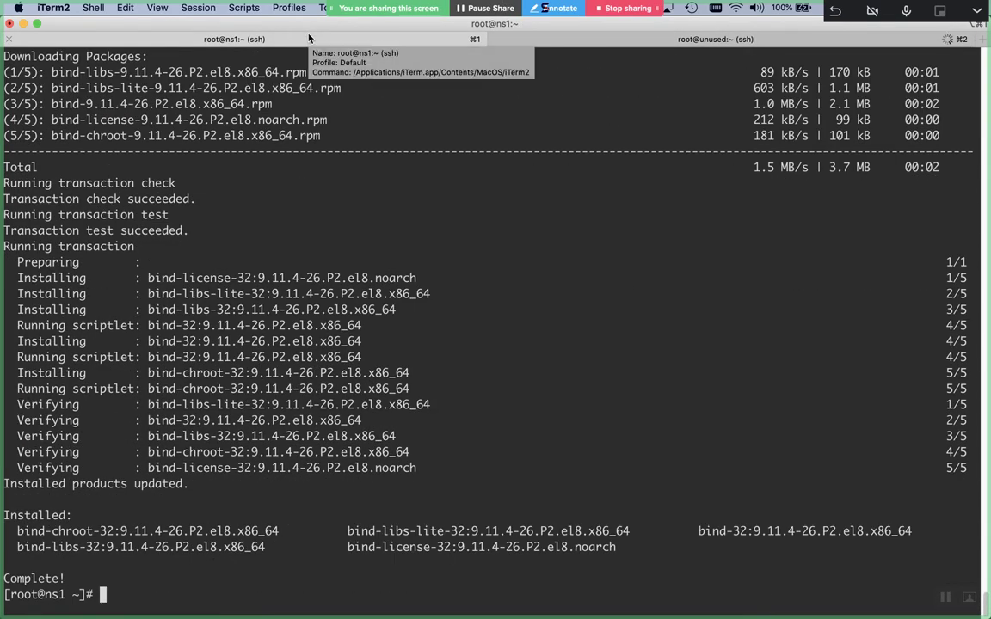
Back on ns1, highlight the installed BIND 9.11.4 package versions, then begin typing 'vim /etc/'
double_click(169, 533)
double_click(175, 548)
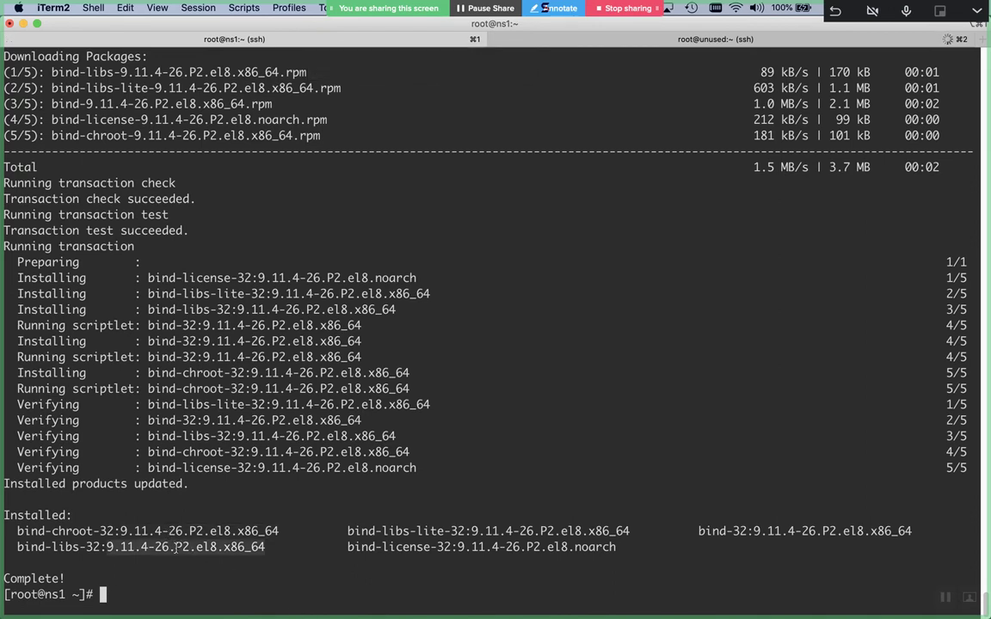
double_click(391, 548)
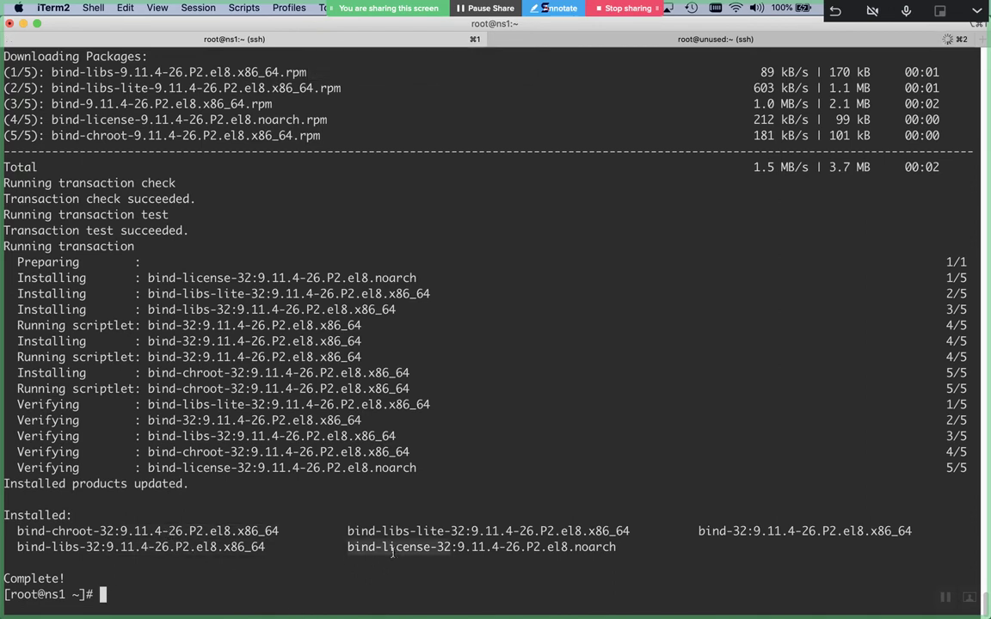
double_click(416, 533)
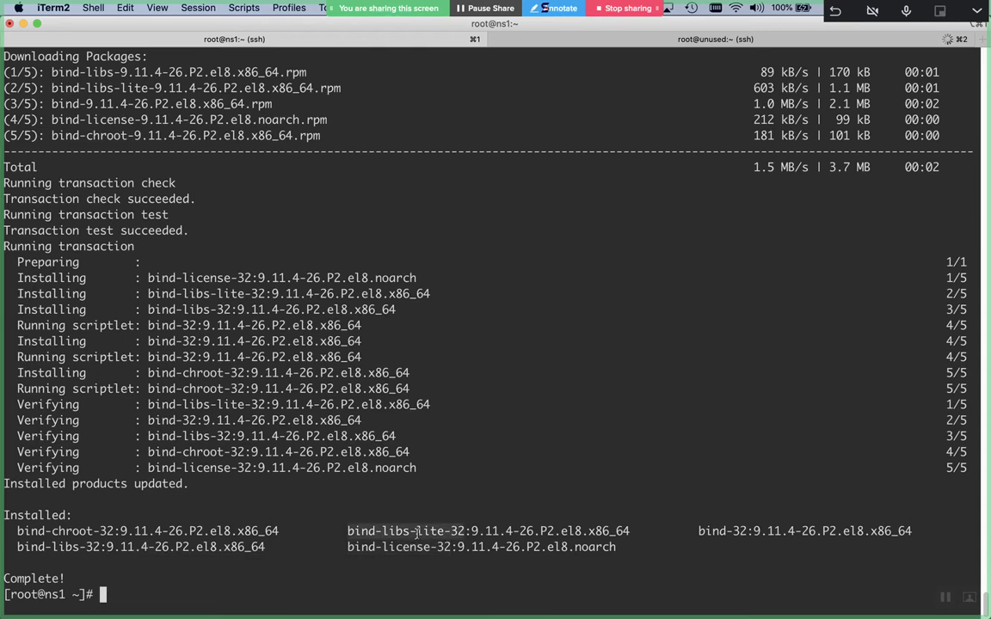
double_click(775, 530)
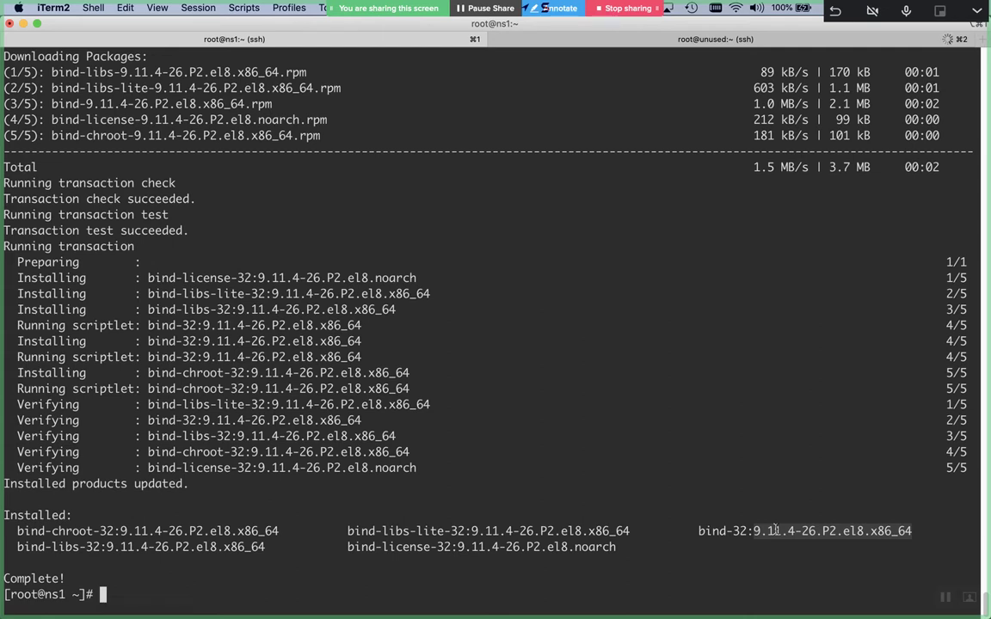
click(775, 531)
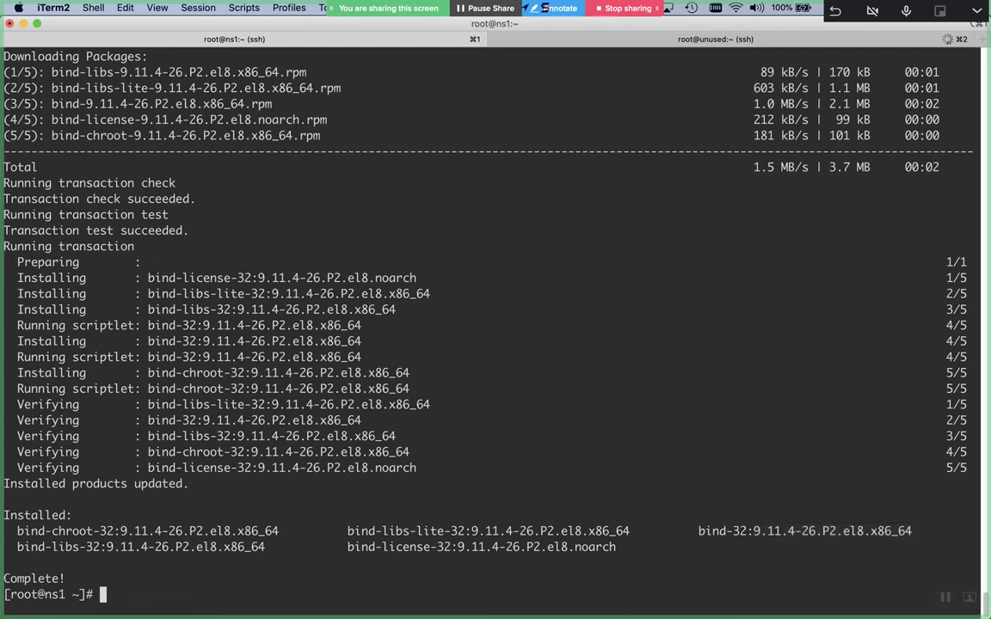
text(vim /etc/)
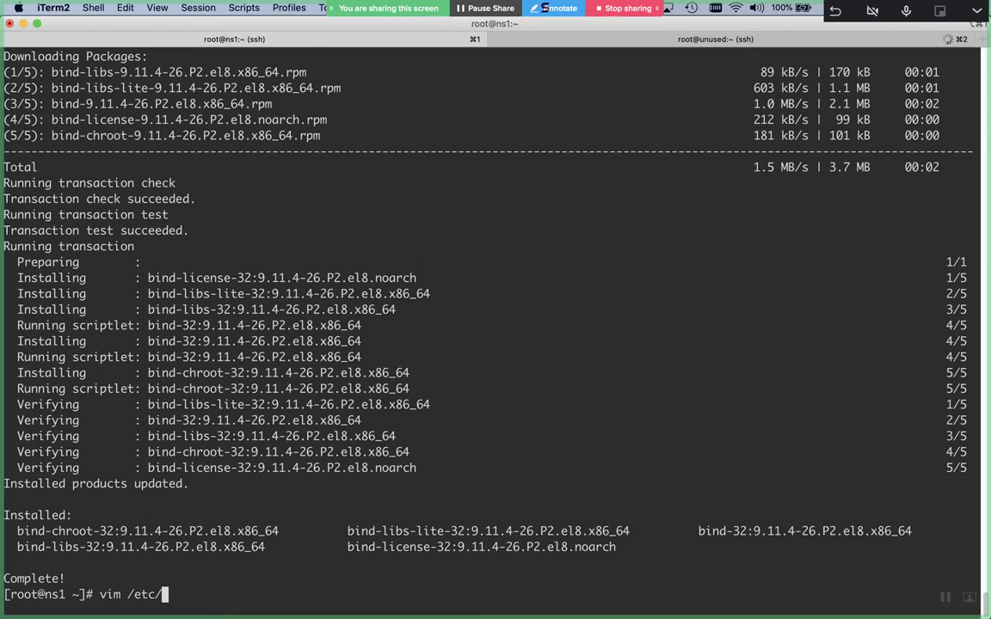
Tab-complete 'vim /etc/named.conf' and run it, which fails with 'vim: command not found'
text(named)
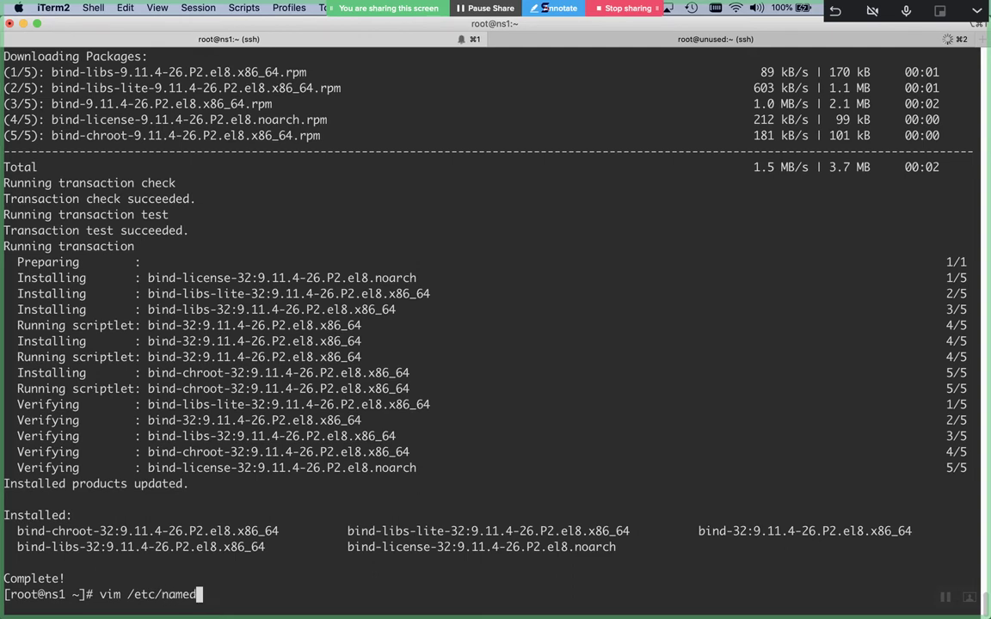
key(Tab)
key(Tab)
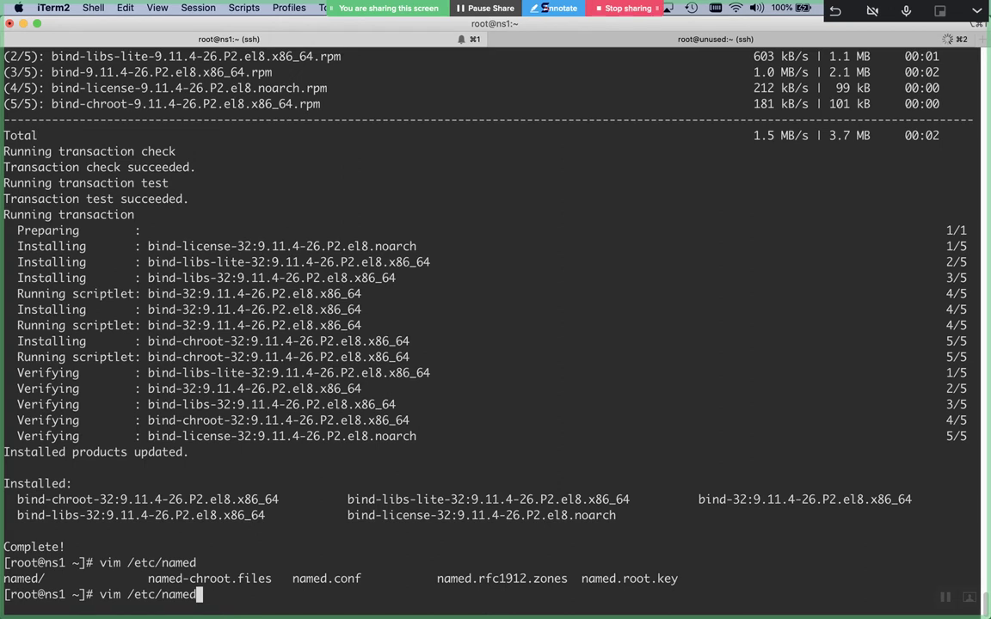
text(.c)
key(Tab)
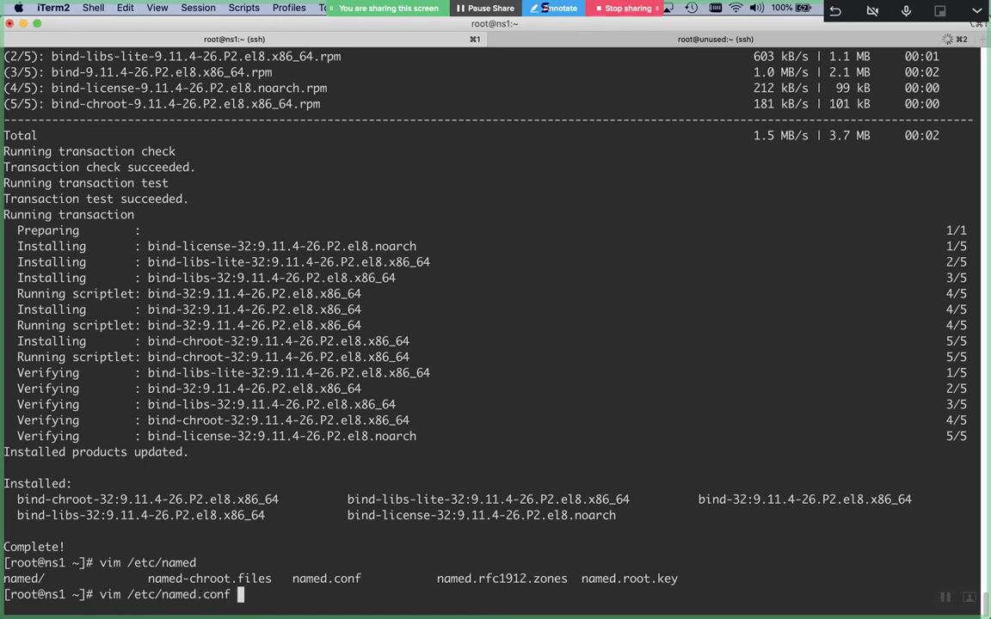
key(BackSpace)
key(BackSpace)
key(BackSpace)
key(BackSpace)
key(BackSpace)
key(BackSpace)
key(BackSpace)
key(BackSpace)
key(BackSpace)
key(BackSpace)
key(BackSpace)
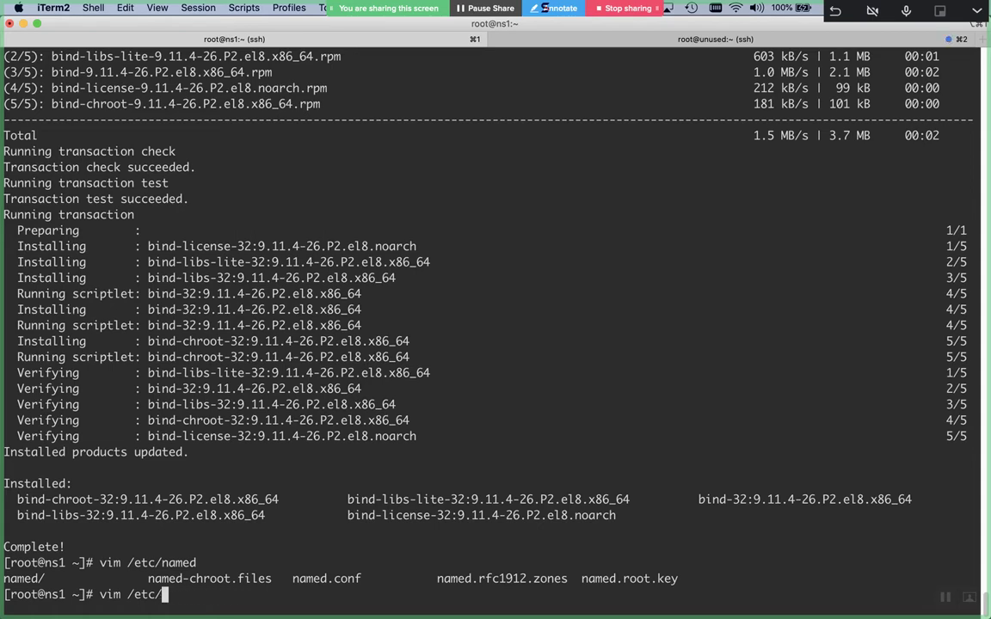
key(Tab)
key(Tab)
key(y)
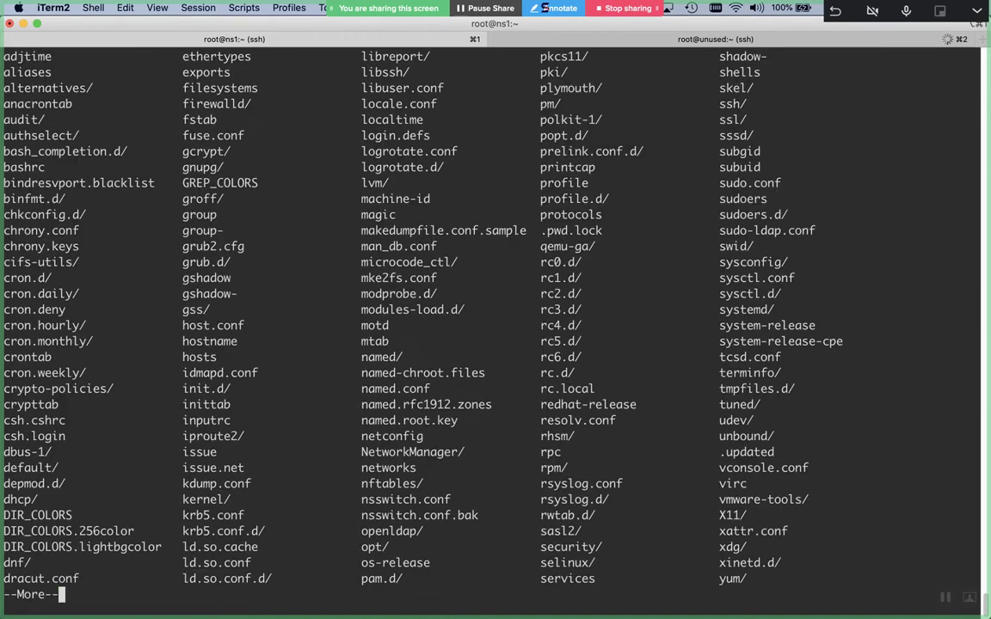
key(q)
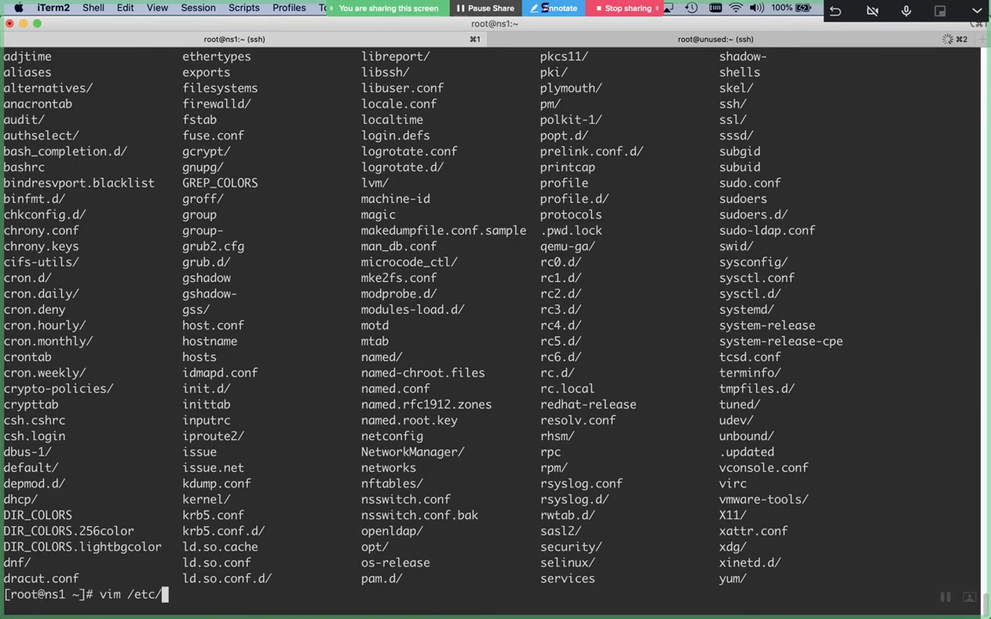
text(named.c)
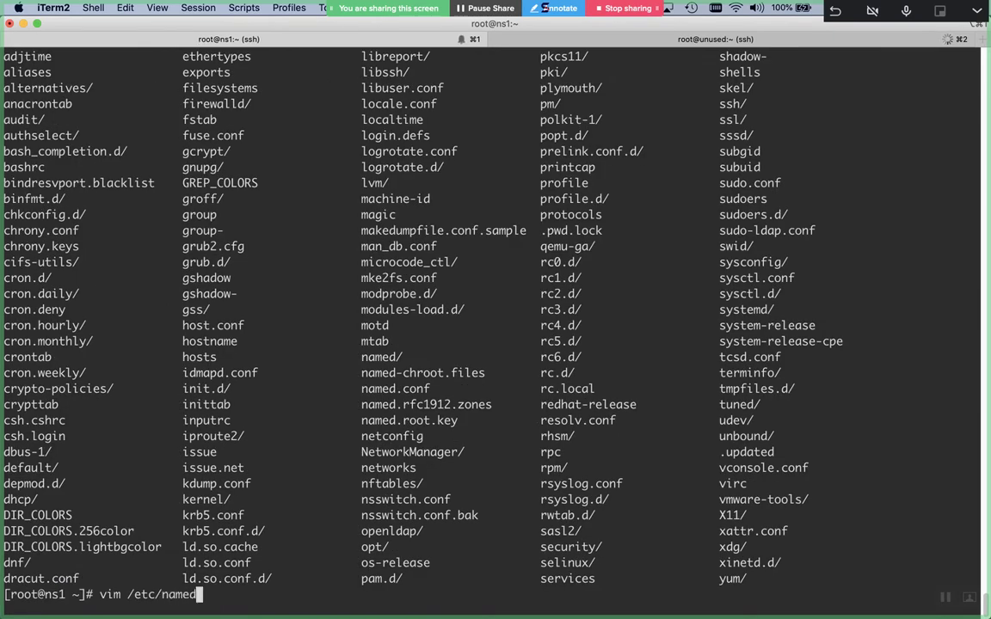
key(Tab)
key(Return)
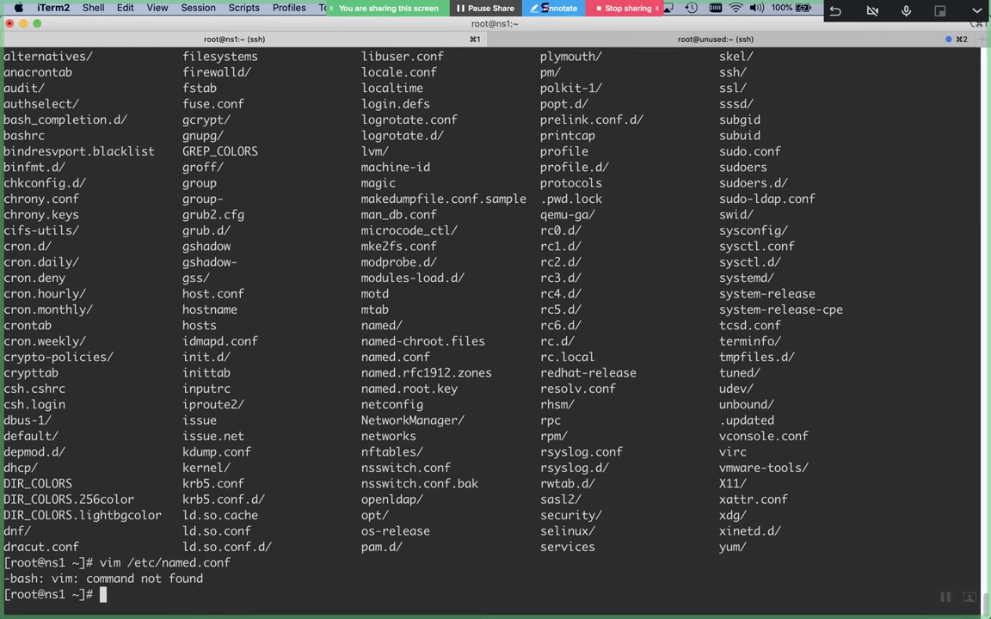
Run 'yum -y install vim net-tools', then retype 'vim /etc/named.conf' at the prompt
text(yum -y install vi)
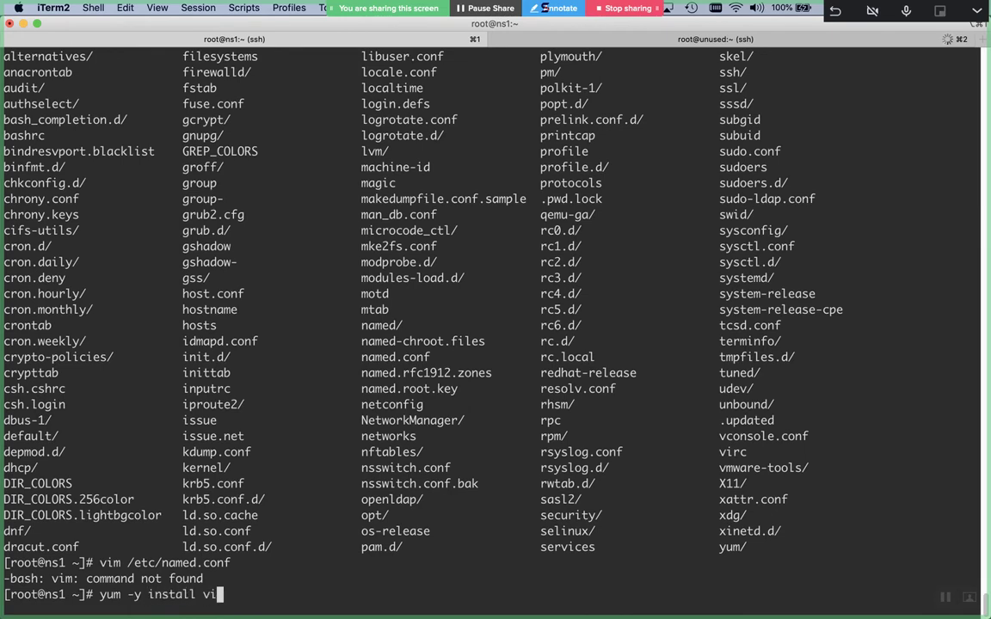
text(m net-tools)
key(Return)
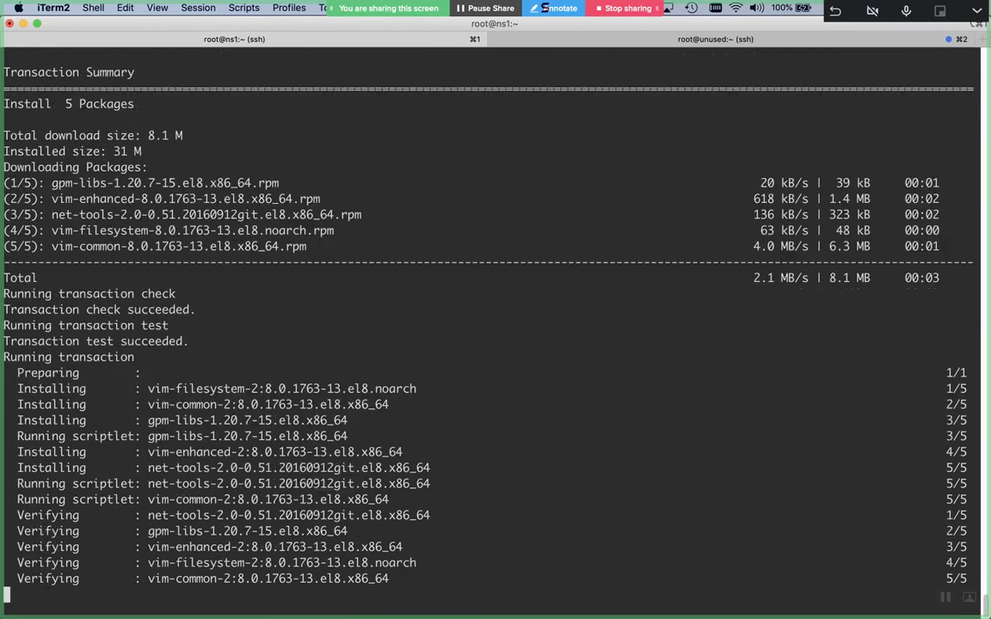
text(vim /etc/named.conf)
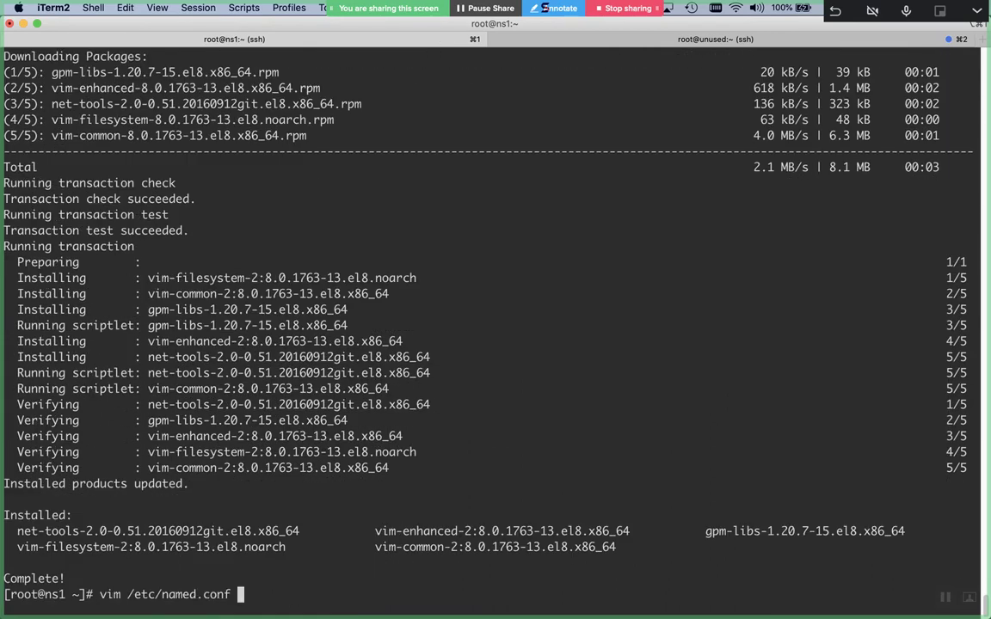
key(Return)
key(Down)
key(Down)
key(Down)
key(Down)
key(Down)
key(Down)
key(Down)
key(Down)
key(Down)
key(Down)
key(Down)
key(Down)
key(Down)
key(Down)
key(Down)
key(Down)
key(Down)
key(Down)
key(Down)
key(Down)
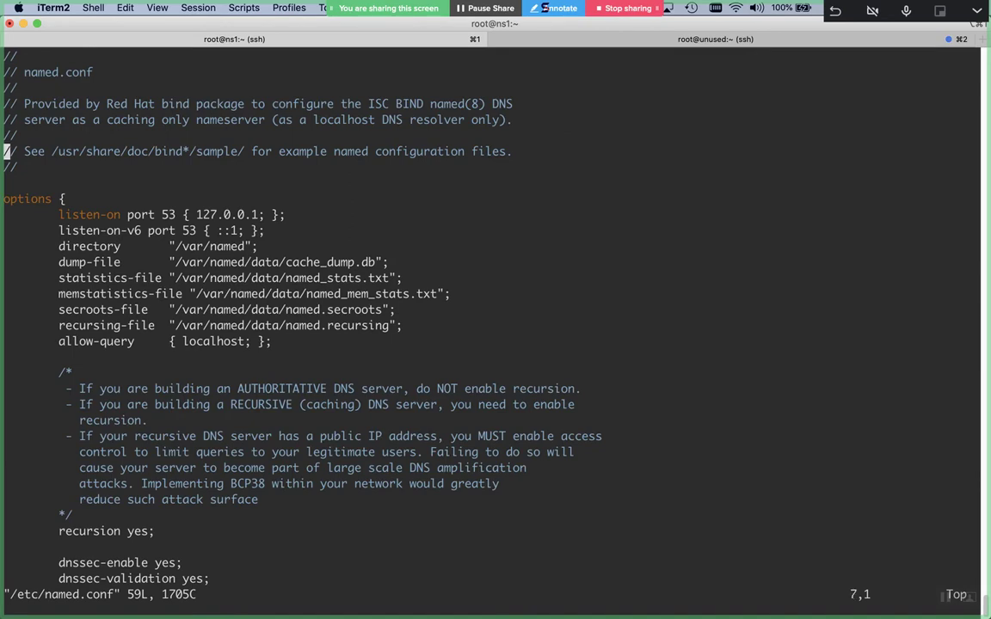
text(:q)
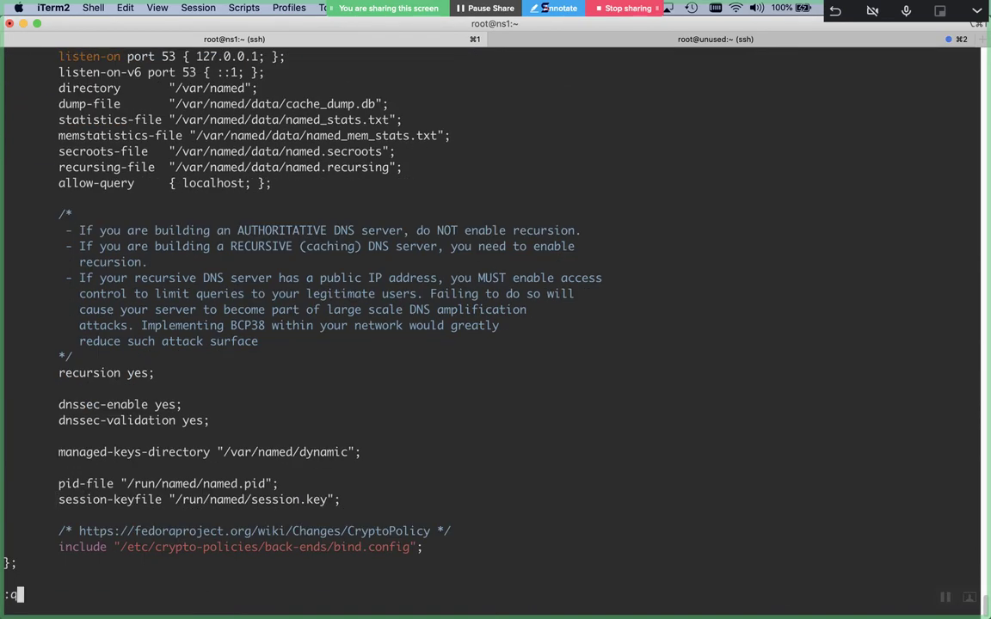
key(Return)
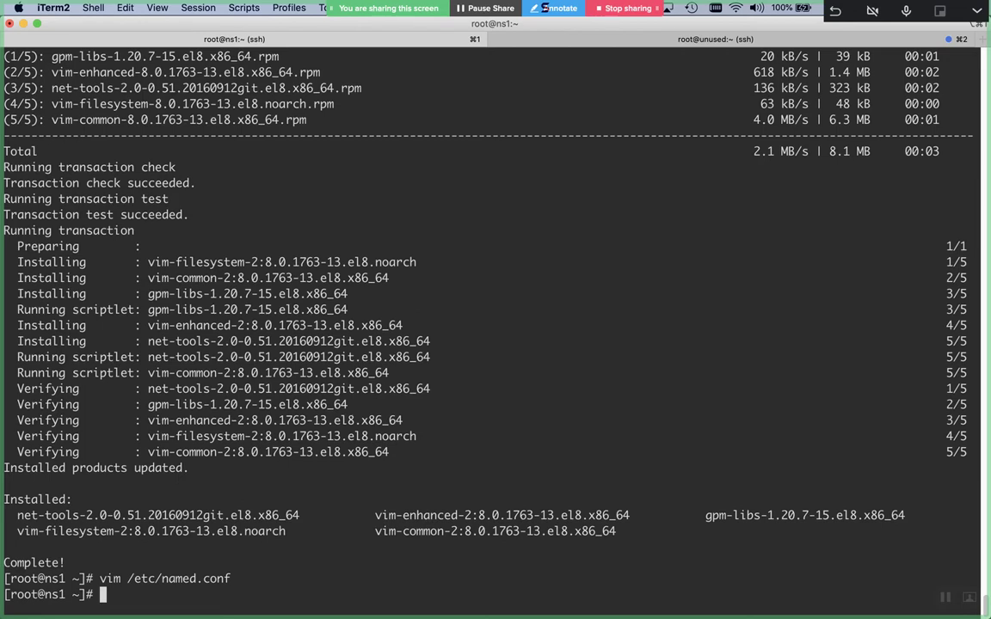
Confirm bind-chroot is installed with 'rpm -qa | grep -i bind-chroot'
text(rpm -qa | grep -i bind-chroot)
key(ctrl+l)
key(Return)
key(Return)
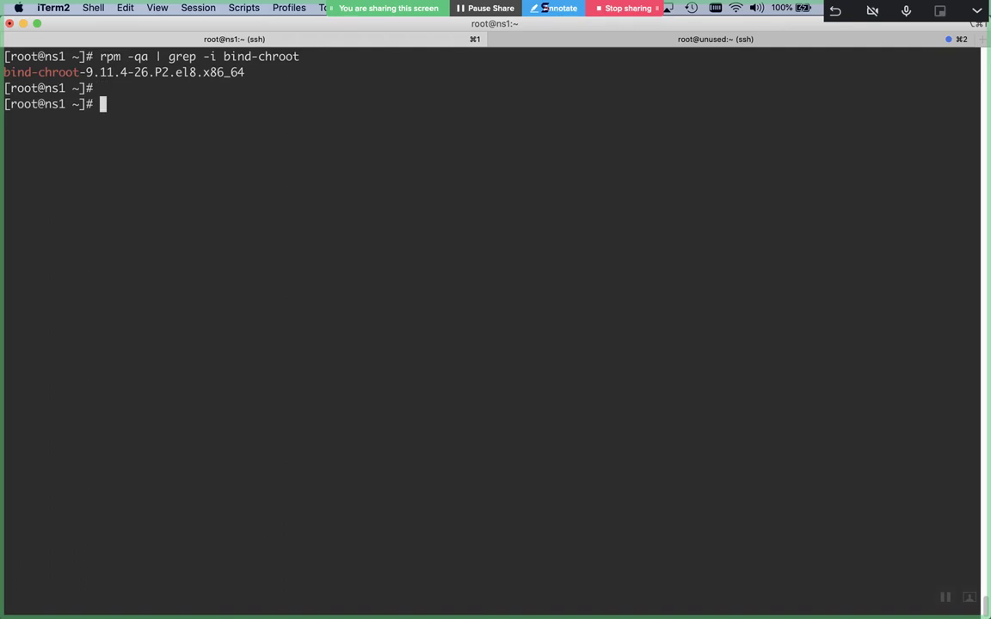
Page through bind-chroot's files with 'rpm -ql bind-chroot | less' and select the named-chroot-setup.service path
key(Up)
key(Left)
key(Left)
key(Left)
key(Left)
key(Left)
key(Left)
key(Left)
key(Left)
key(Left)
key(Left)
key(Left)
key(Left)
key(Left)
key(Left)
key(Left)
key(Left)
key(Left)
key(Left)
key(Left)
key(Left)
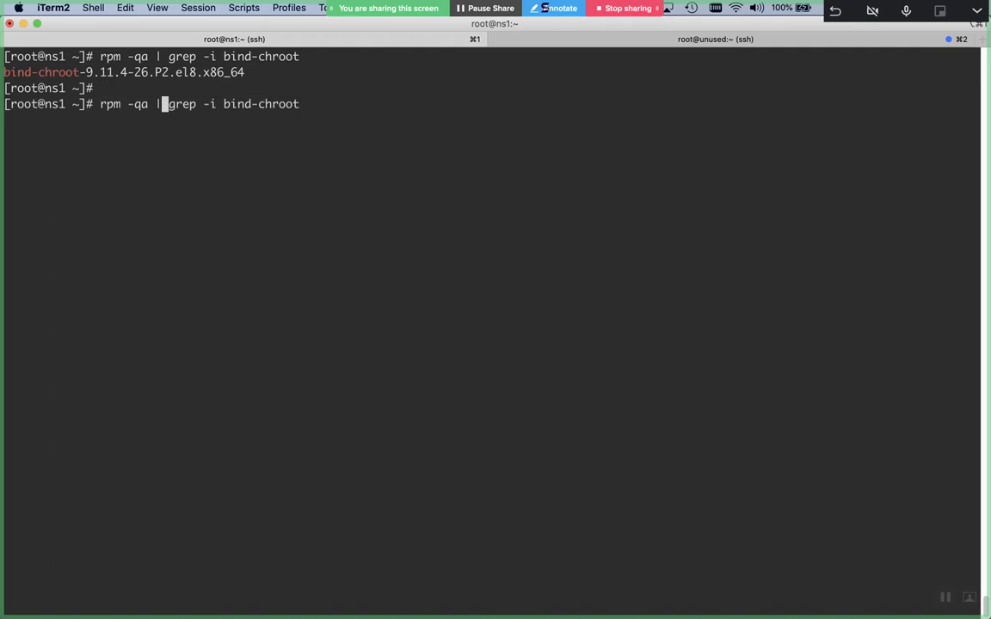
key(ctrl+u)
key(ctrl+k)
text(rpm -)
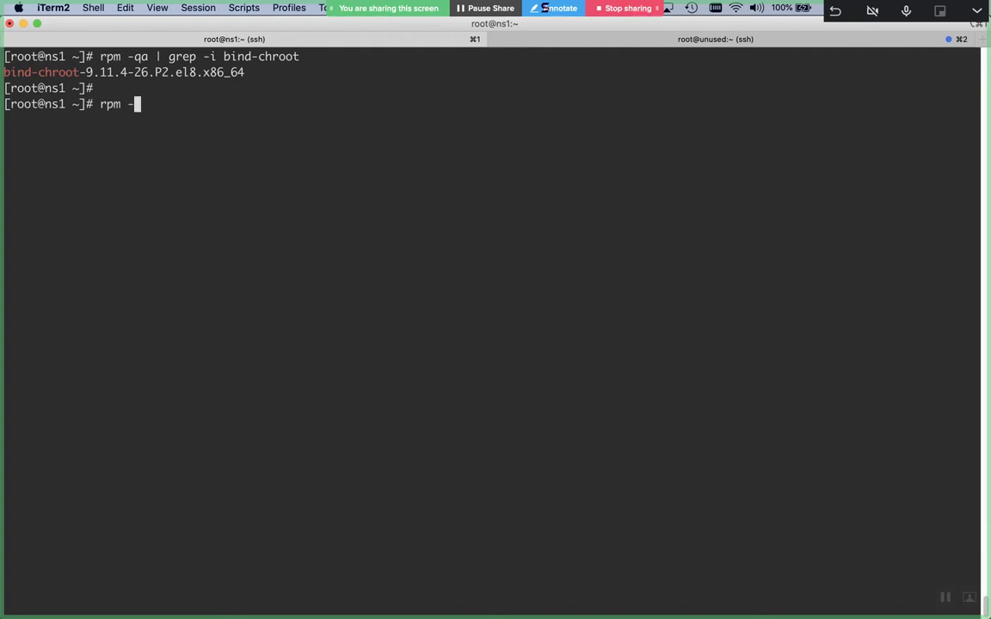
text(ql bind-chroot)
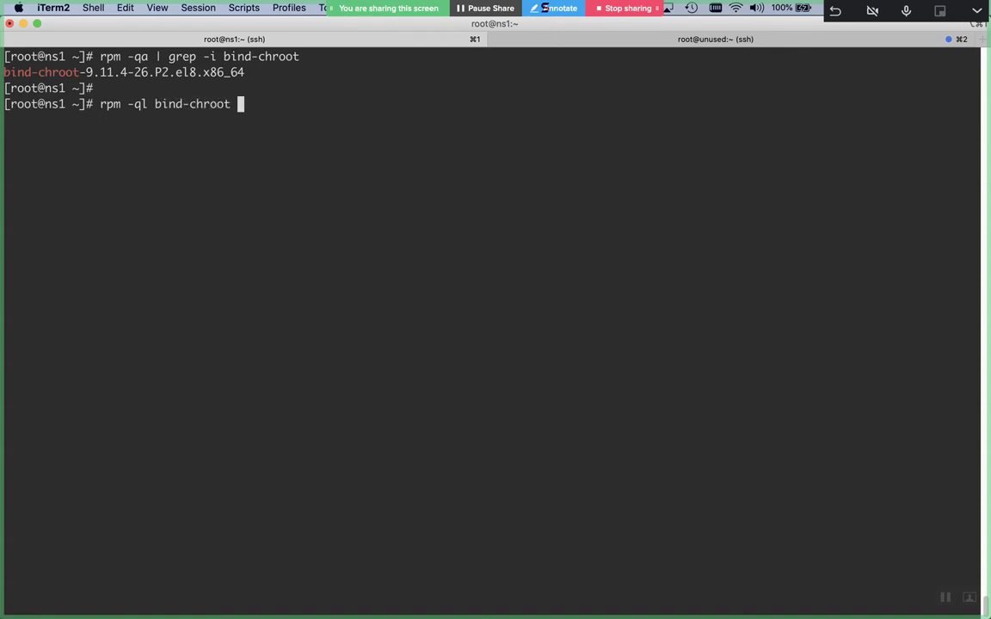
text( | less)
key(Return)
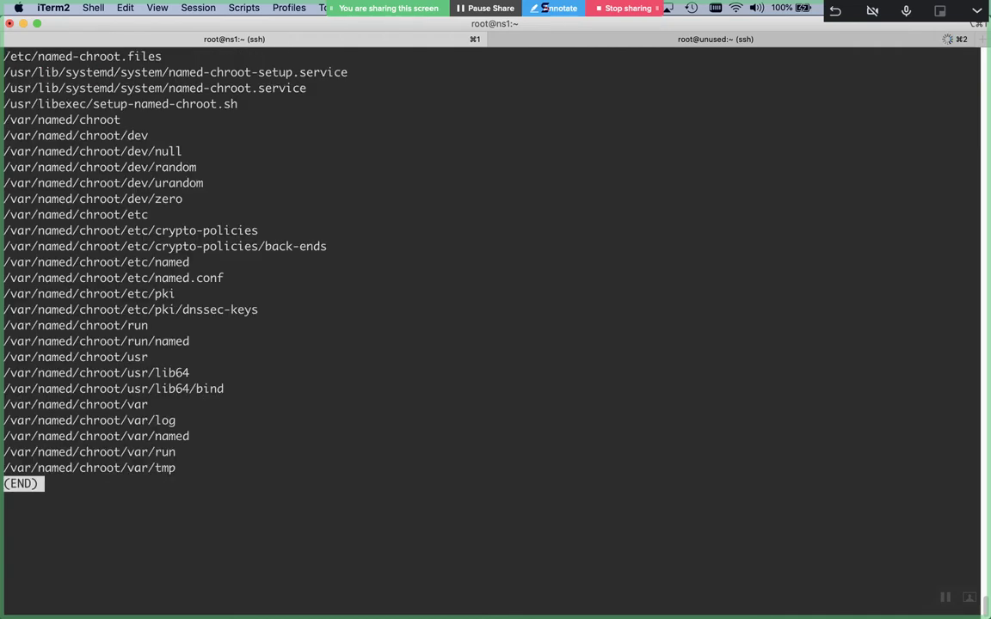
double_click(308, 74)
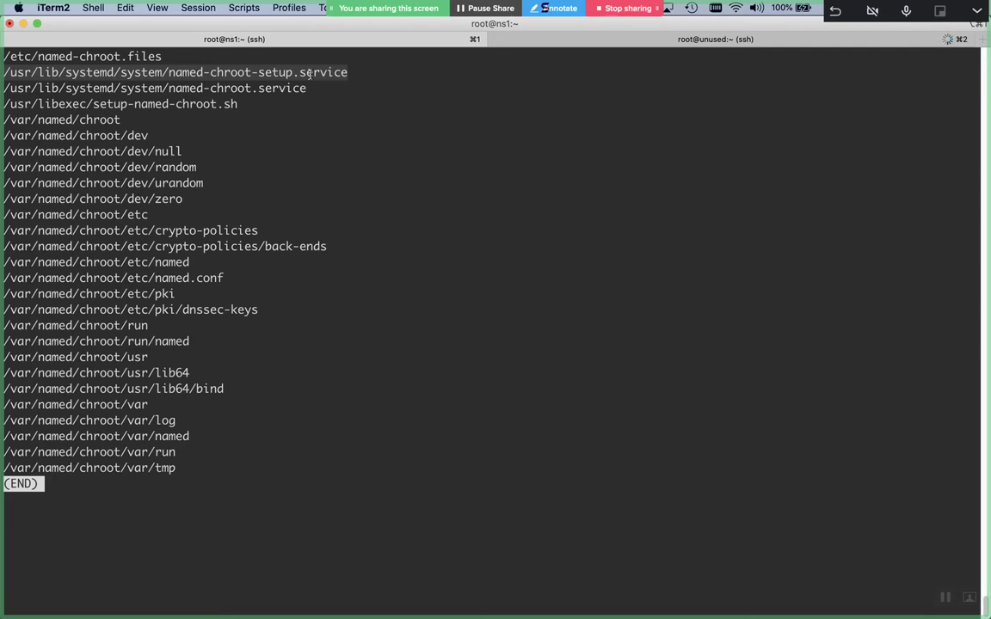
Copy the named-chroot-setup.service path and run it with --help
right_click(309, 74)
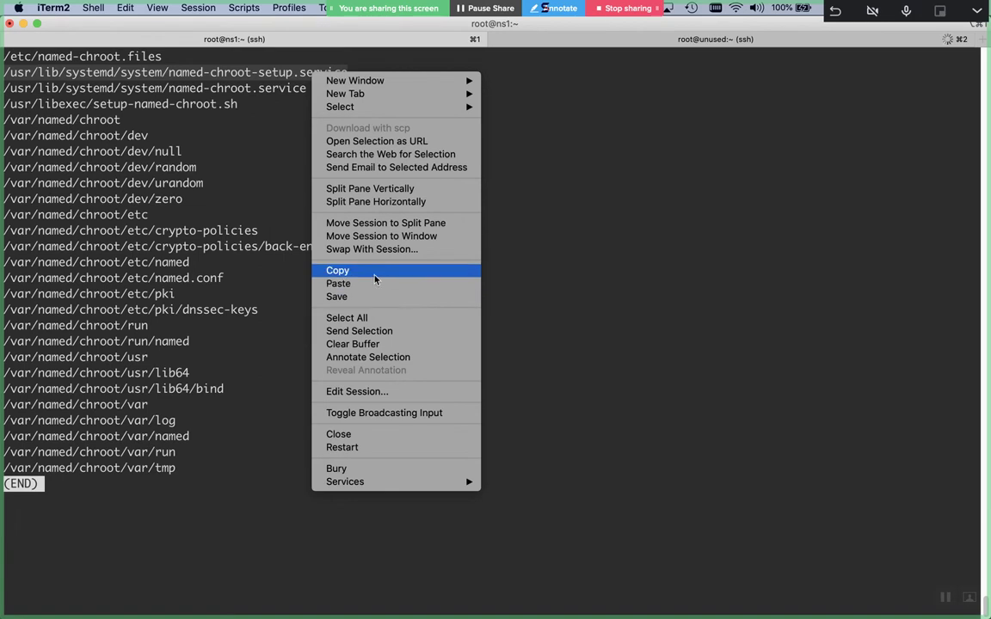
click(375, 277)
key(q)
key(Return)
key(Return)
key(super+v)
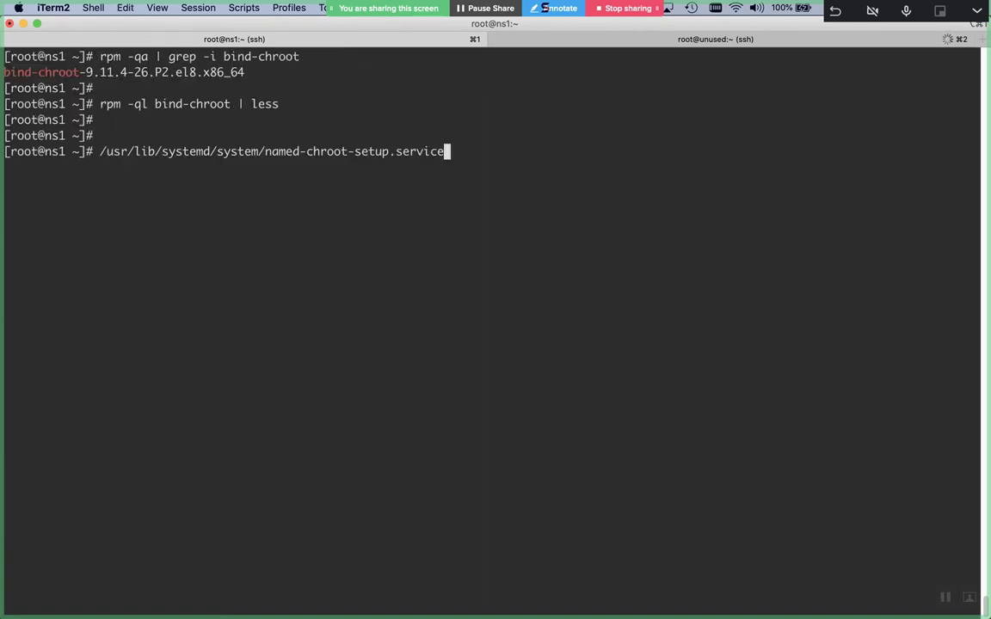
text(--he)
key(BackSpace)
key(BackSpace)
key(BackSpace)
text(-help)
key(Return)
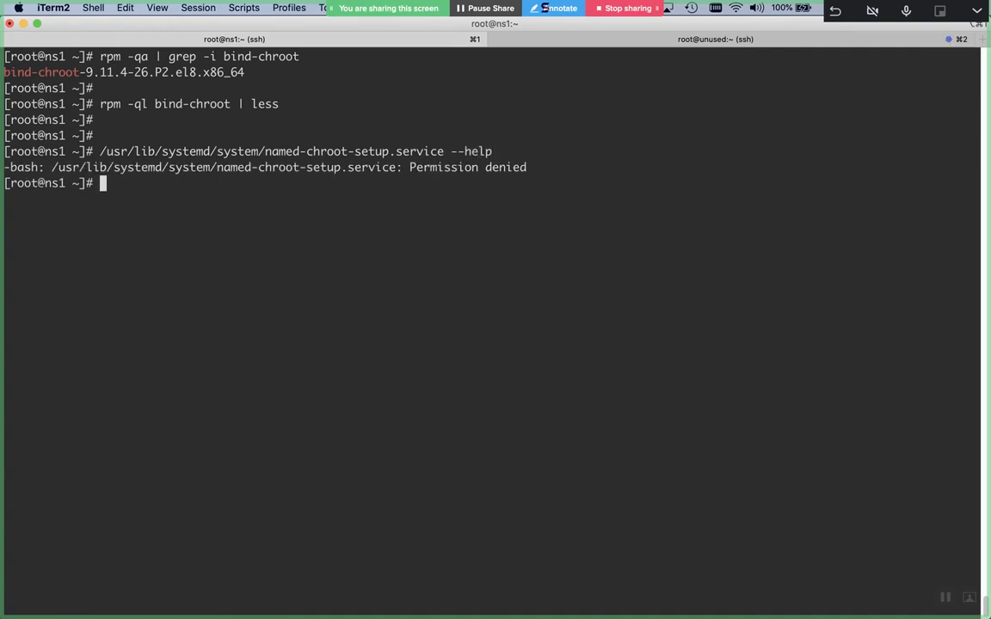
Run the service file directly, then check its permissions with 'ls -l'
key(Return)
key(Return)
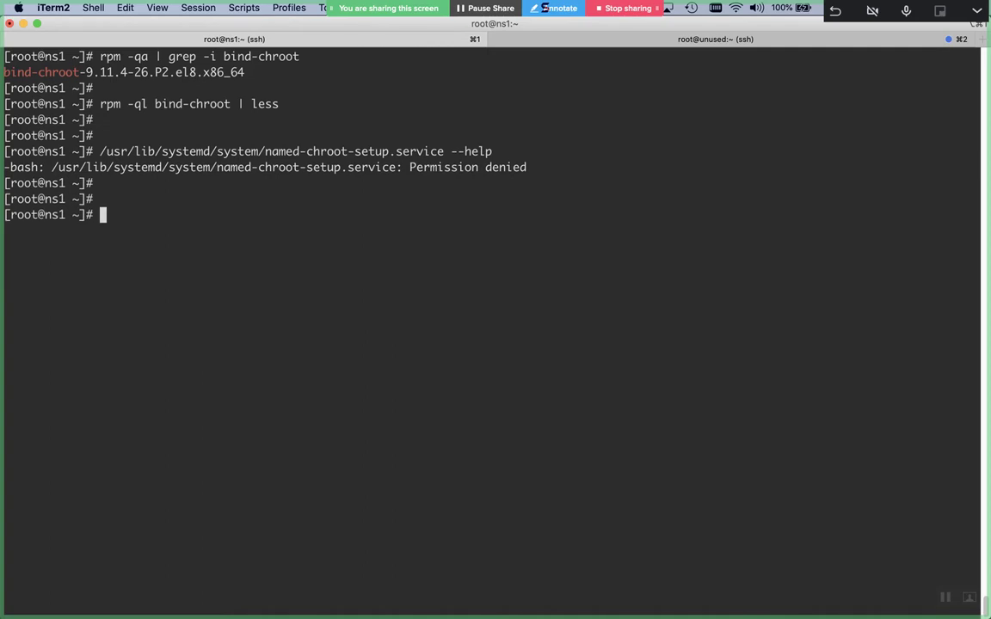
key(Up)
key(BackSpace)
key(BackSpace)
key(BackSpace)
key(BackSpace)
key(BackSpace)
key(BackSpace)
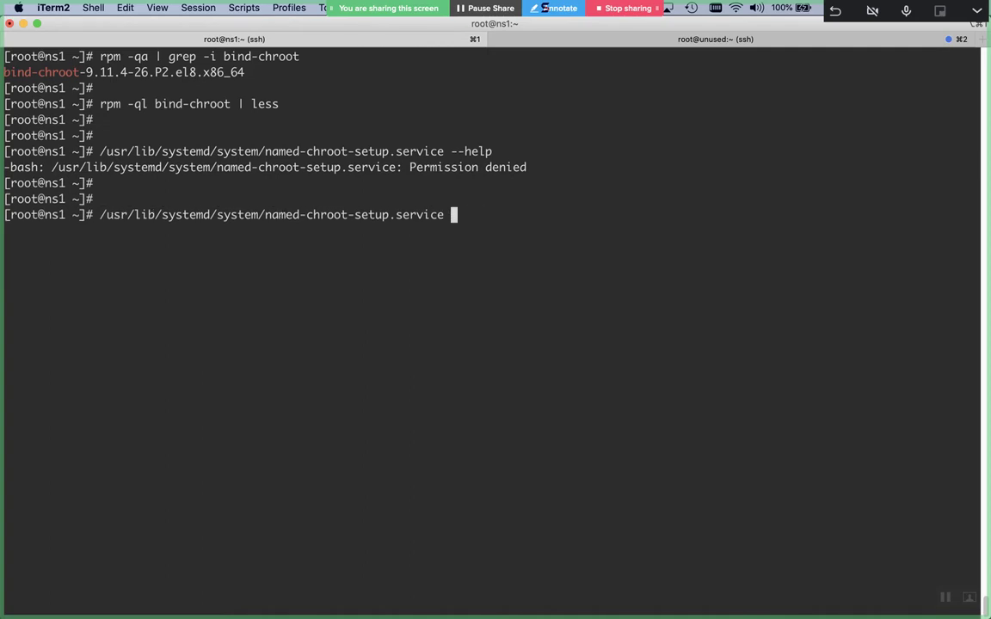
key(Return)
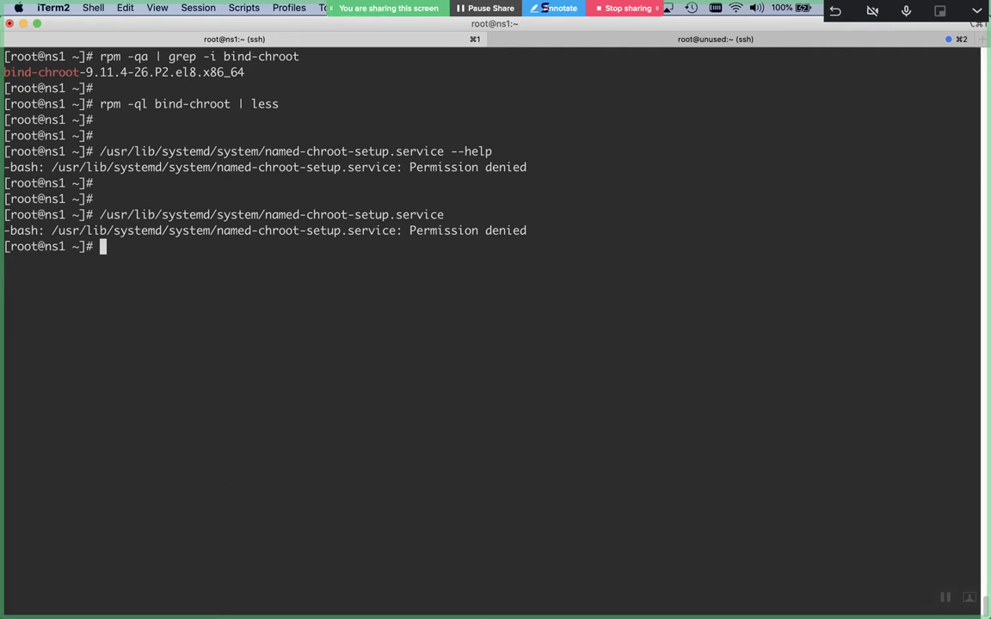
key(Up)
key(ctrl+a)
text(ls -l)
key(Return)
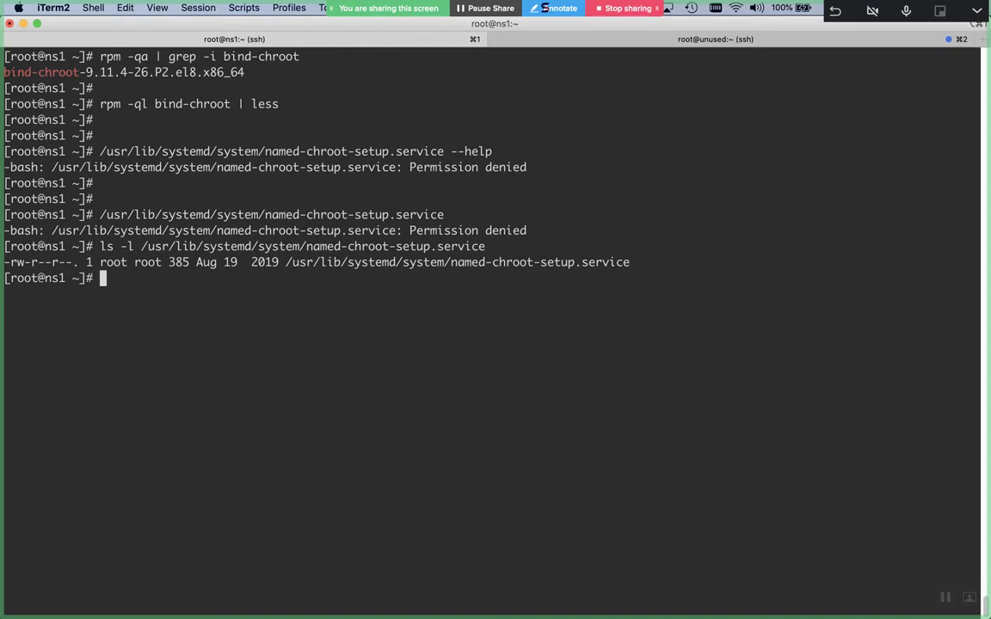
Rerun 'rpm -ql bind-chroot | less' to show the package file list again
key(super+v)
key(Up)
key(Up)
key(Up)
key(Up)
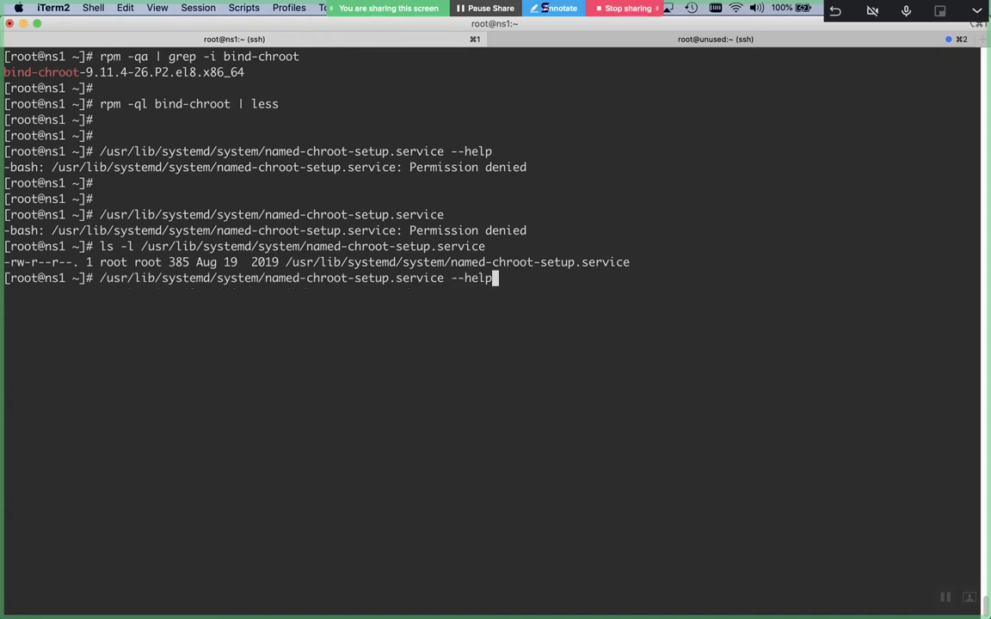
key(Return)
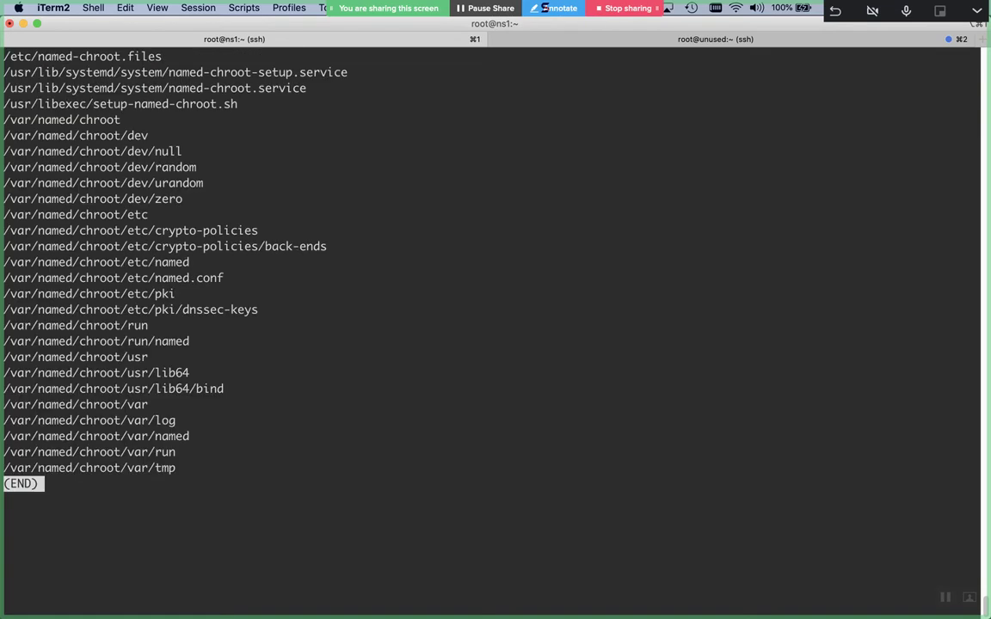
Run /usr/libexec/setup-named-chroot.sh without arguments to see its ROOTDIR <on|off> usage
double_click(198, 103)
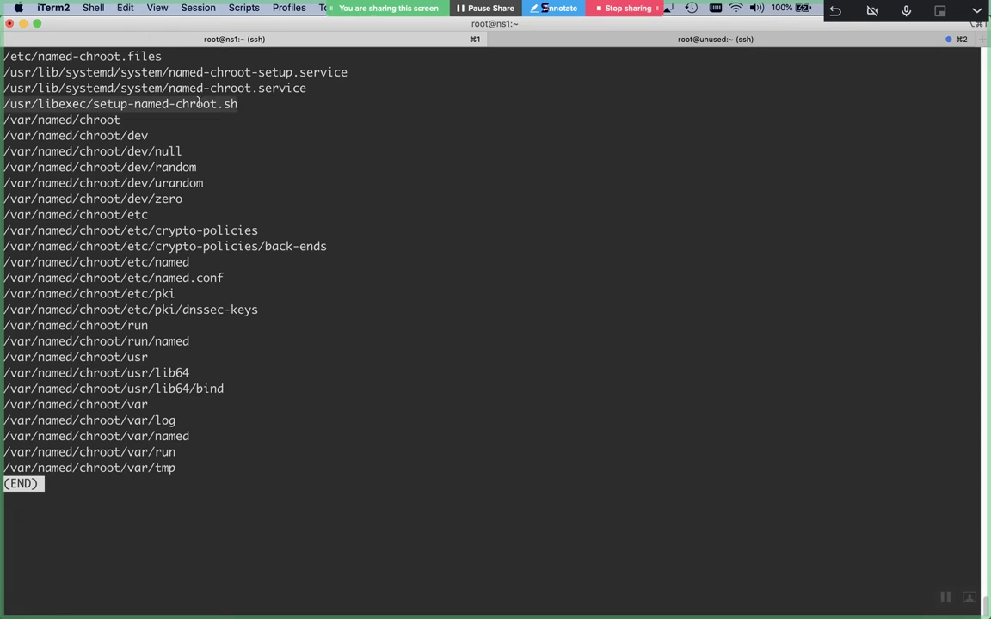
key(q)
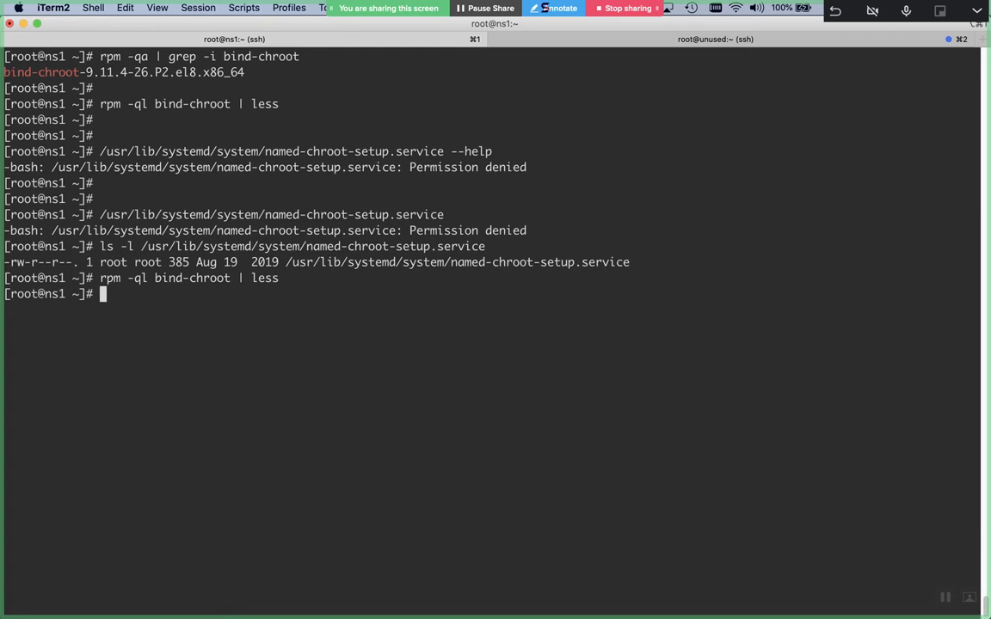
key(ctrl+l)
key(super+v)
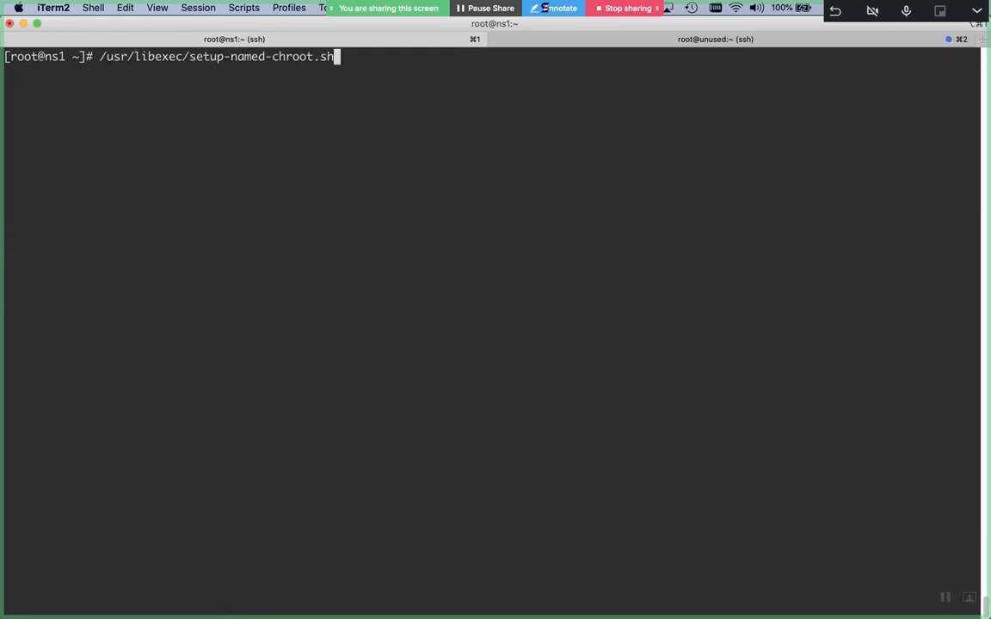
key(Return)
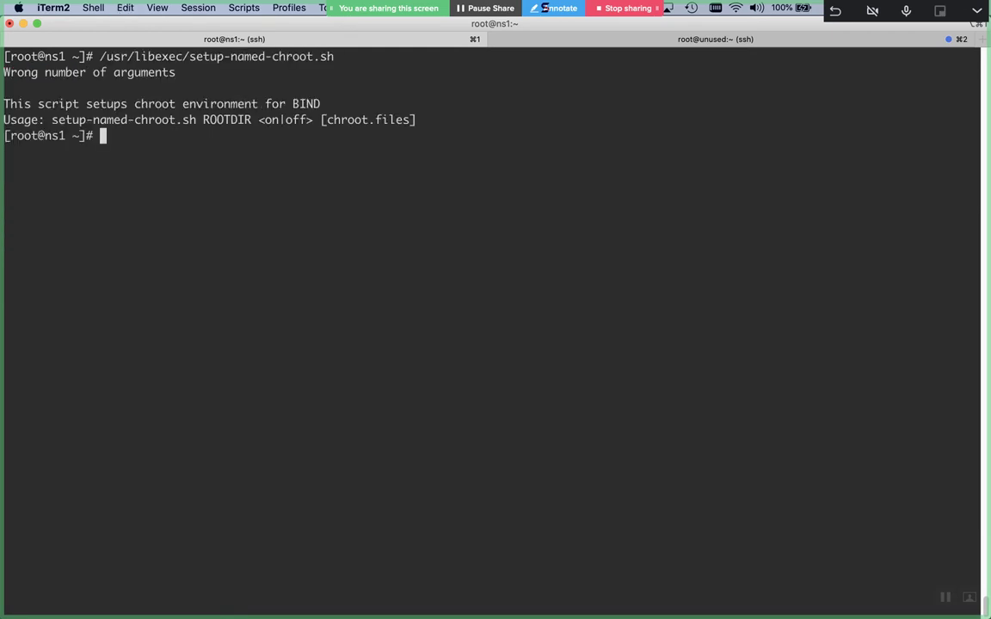
key(Return)
key(Return)
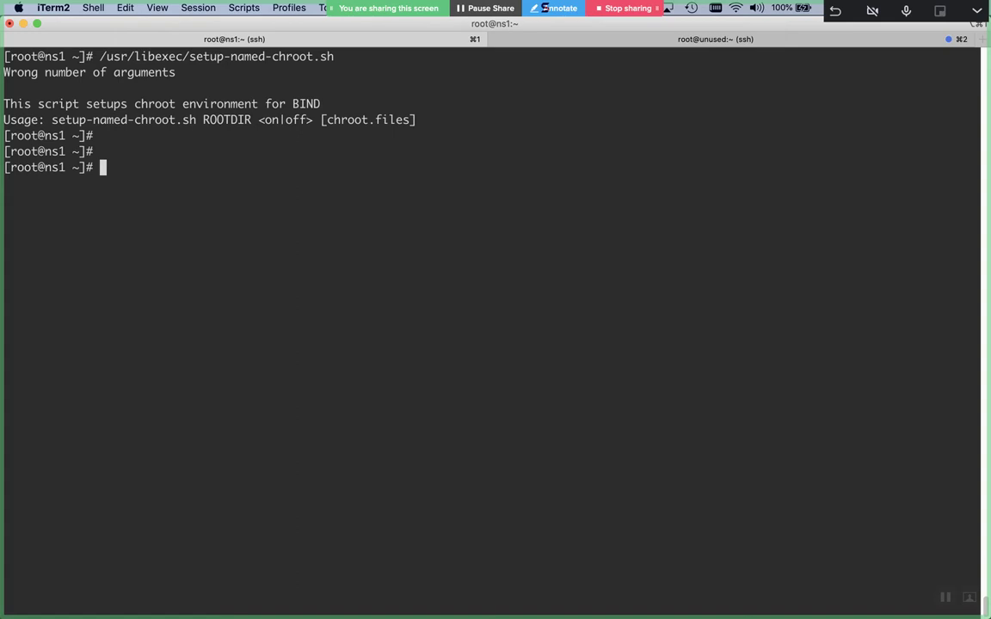
double_click(173, 120)
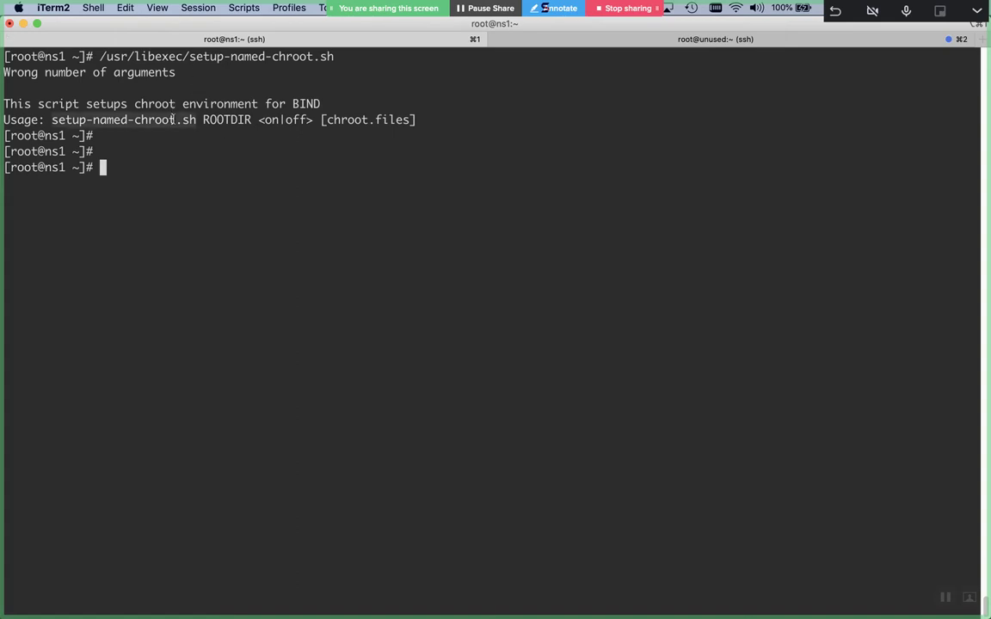
double_click(234, 122)
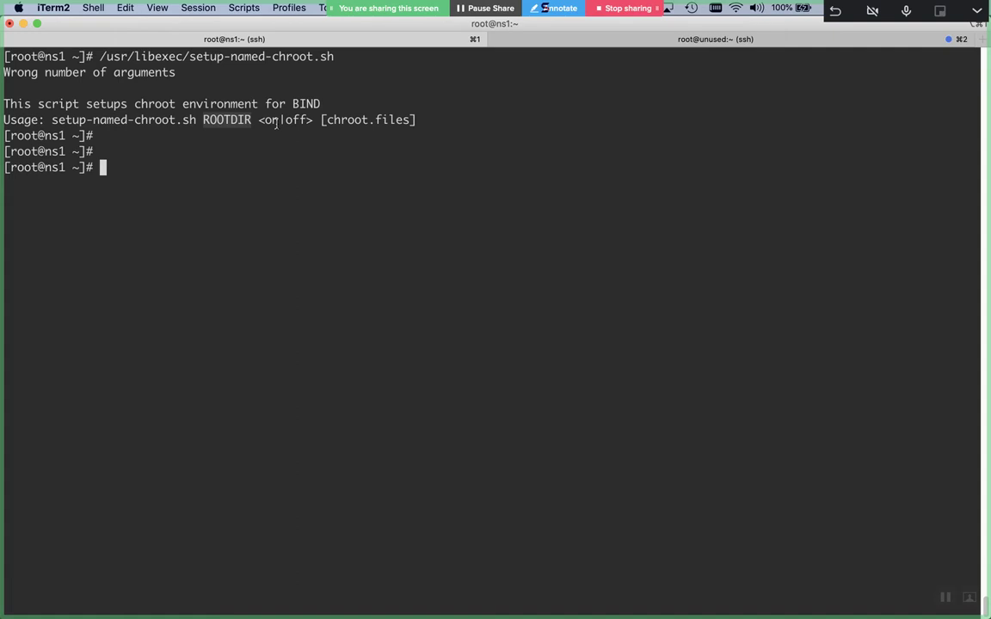
Rerun setup-named-chroot.sh with '/var/named/chroot on'
key(Up)
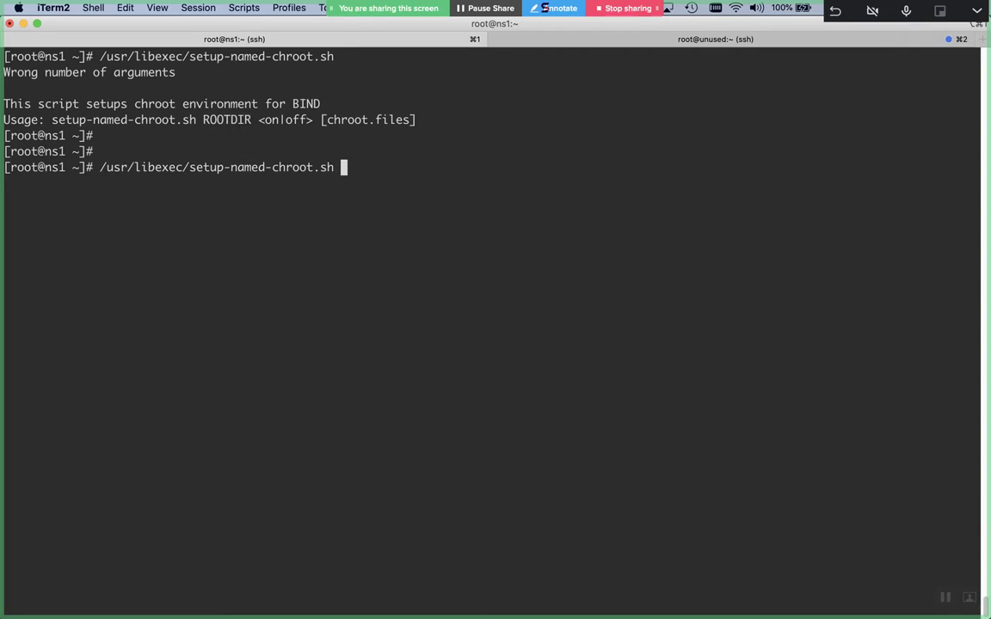
text(/var/named/chroot)
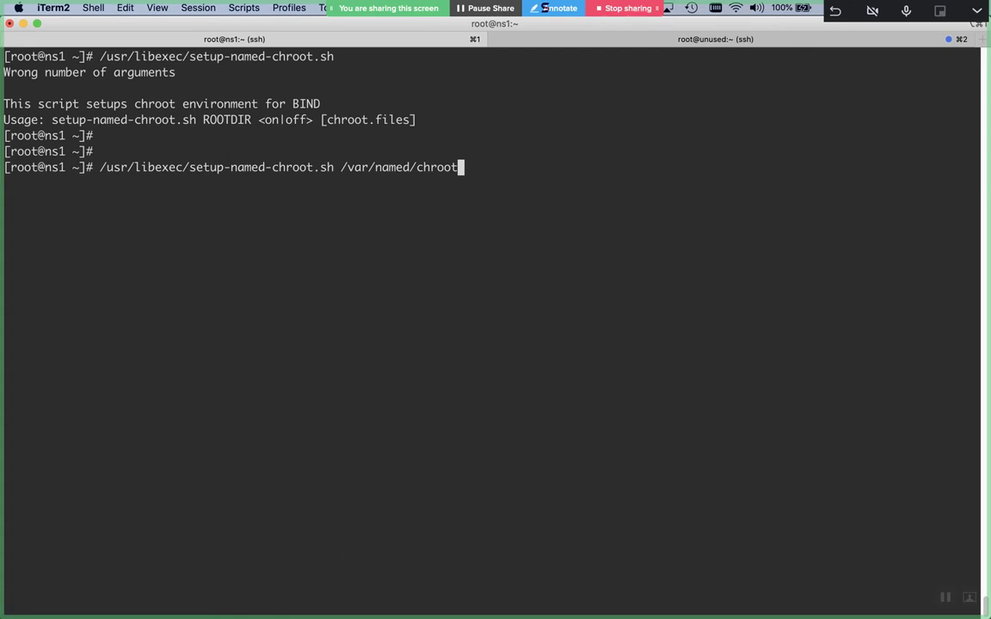
text( on)
key(Return)
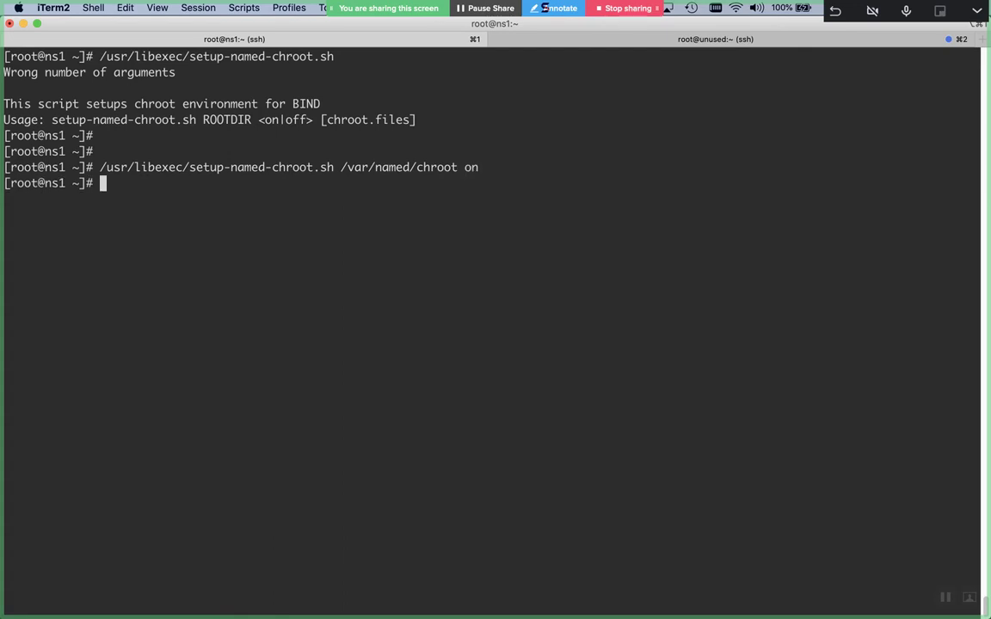
List /var/named/chroot/ in long format with 'ls /var/named/chroot/ -l'
key(Return)
text(ls /var/named/chroot/)
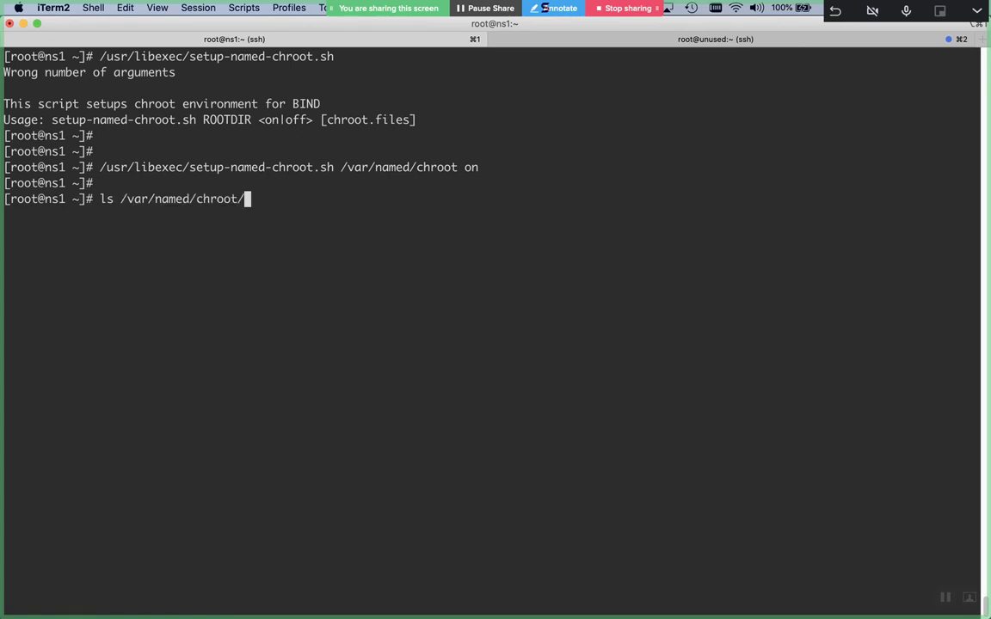
text( -l)
key(Return)
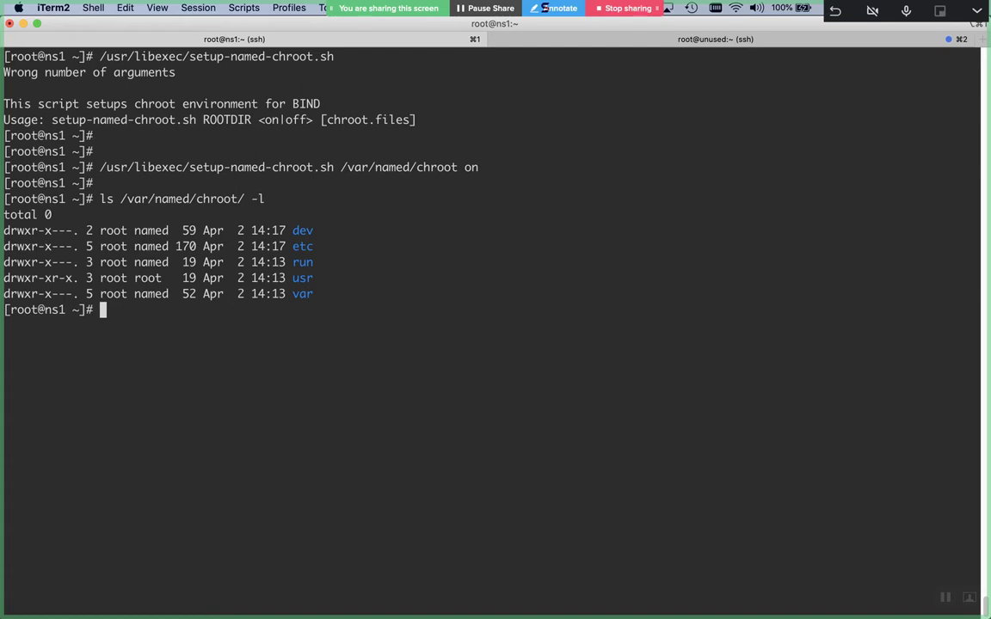
List the chroot's dev/ directory and compare it with the system's /dev/
key(Up)
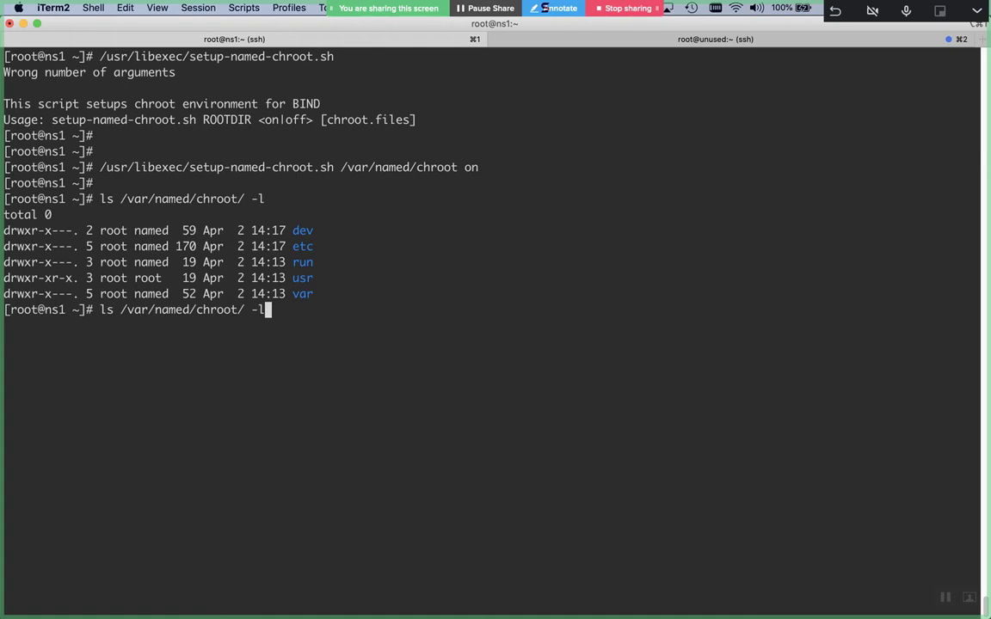
key(BackSpace)
key(BackSpace)
key(BackSpace)
text(dev/)
key(Return)
key(Up)
key(Return)
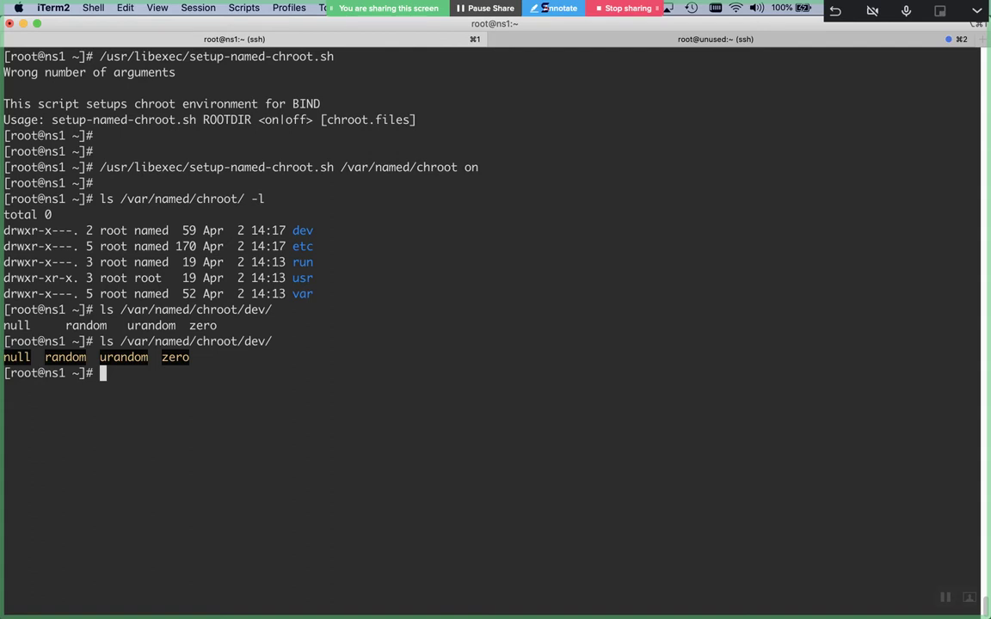
text(ls /dev/)
key(Return)
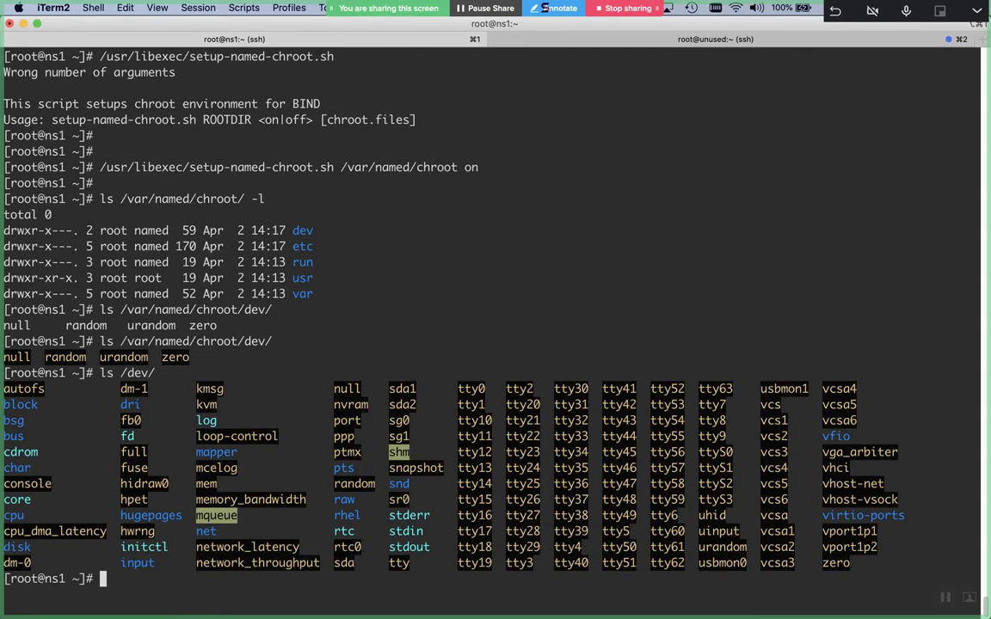
List /var/named/chroot/etc/ to show named.conf, named.root.key and other copied files
key(Up)
key(Up)
key(BackSpace)
key(BackSpace)
key(BackSpace)
key(BackSpace)
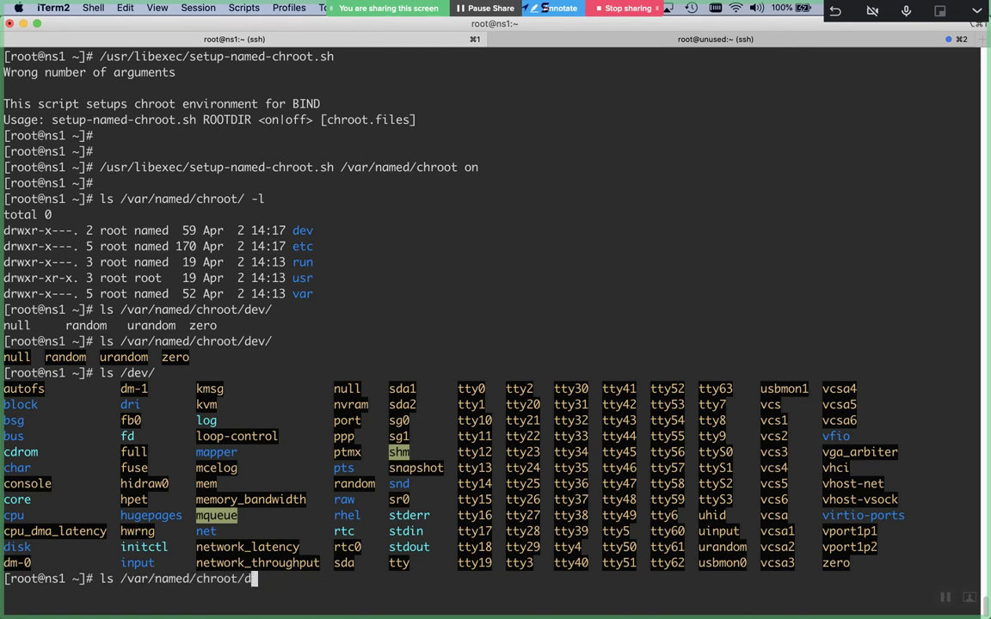
text(etc/)
key(ctrl+l)
key(Return)
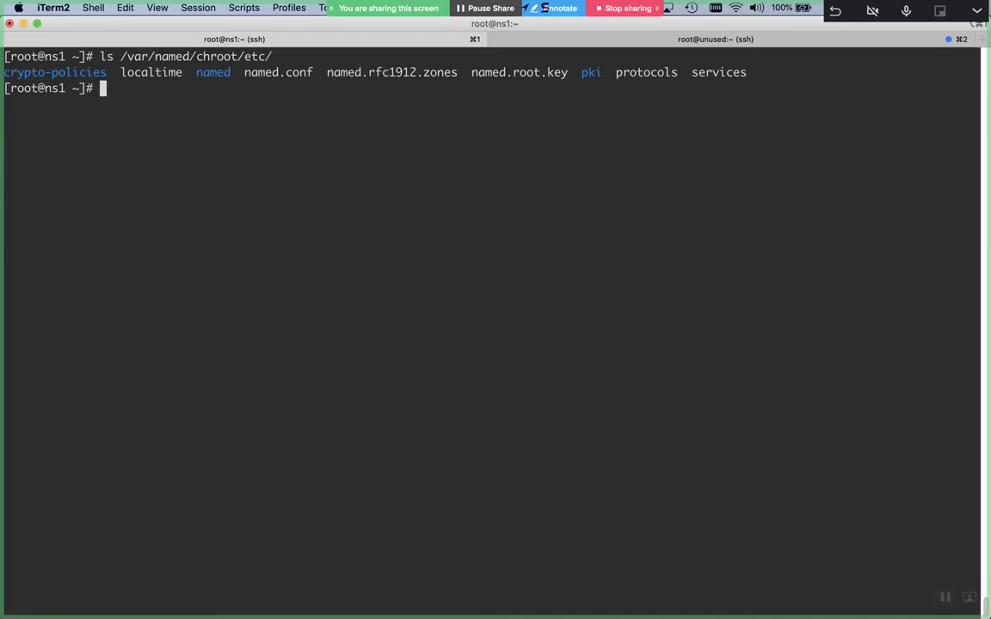
List the host's /etc/, then the chroot's /var/named/chroot/var/ directory
text(ls /etc/)
key(Return)
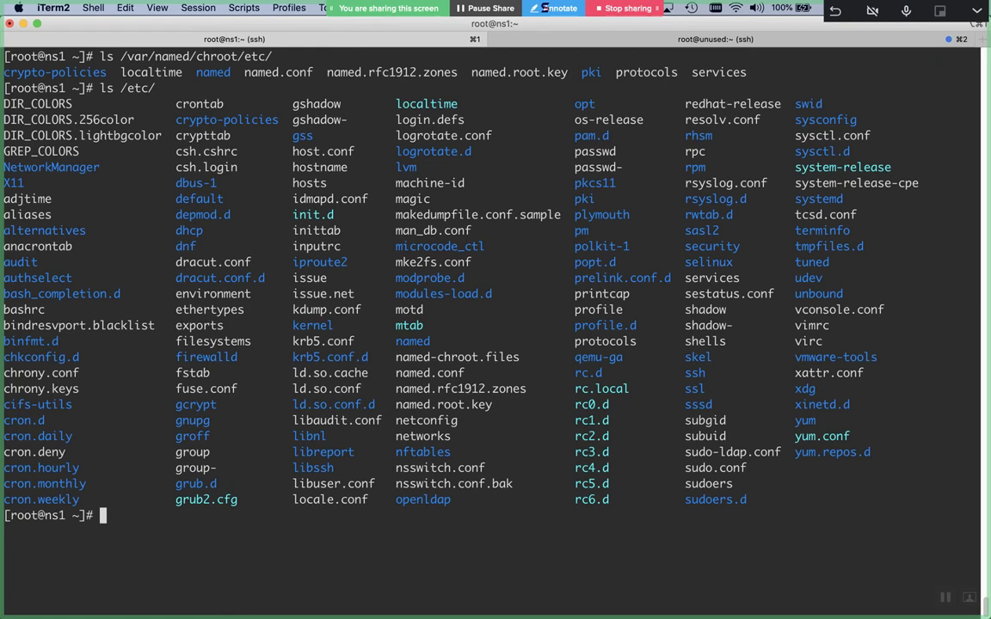
key(Up)
key(BackSpace)
key(BackSpace)
key(BackSpace)
key(BackSpace)
key(Up)
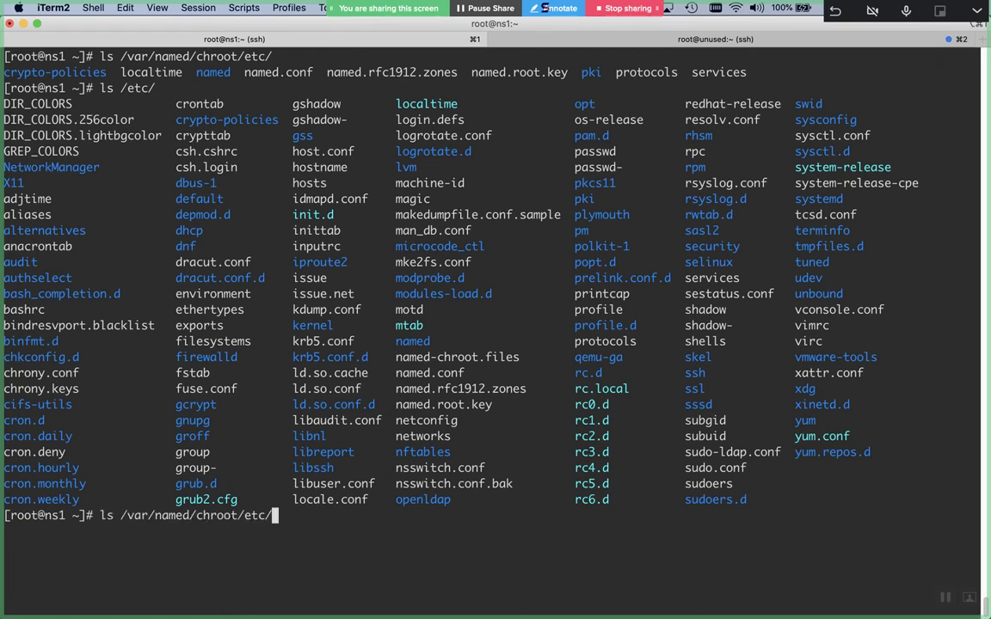
key(BackSpace)
key(BackSpace)
key(BackSpace)
key(BackSpace)
key(Tab)
key(Tab)
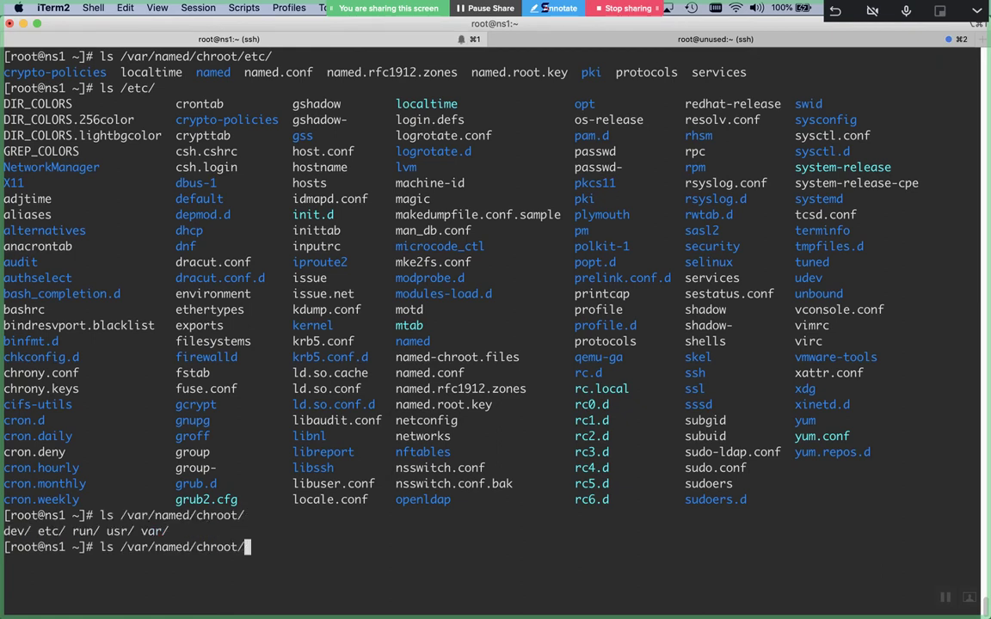
text(va)
key(Tab)
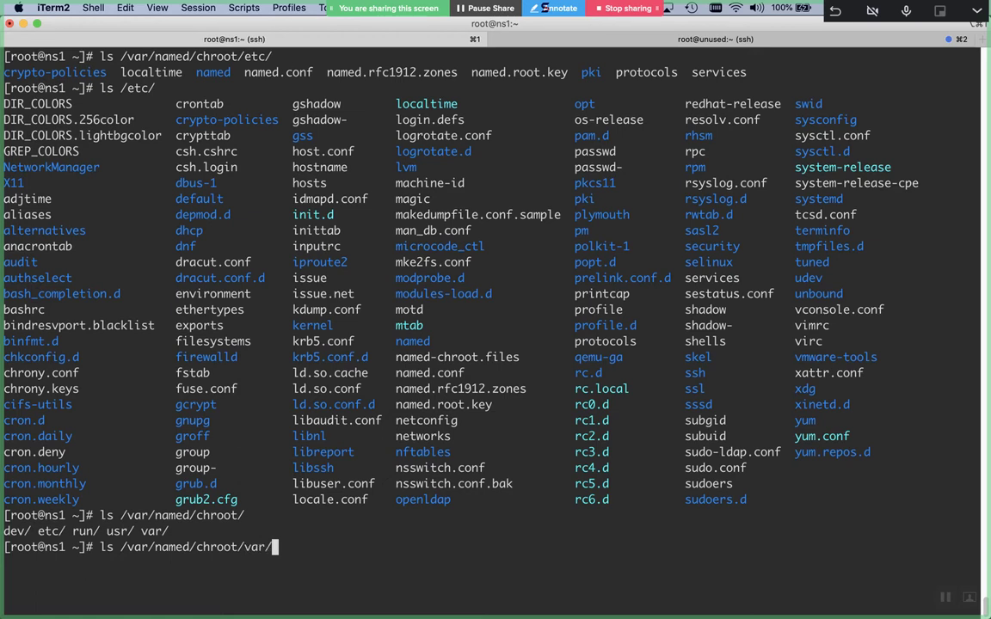
key(ctrl+l)
key(Return)
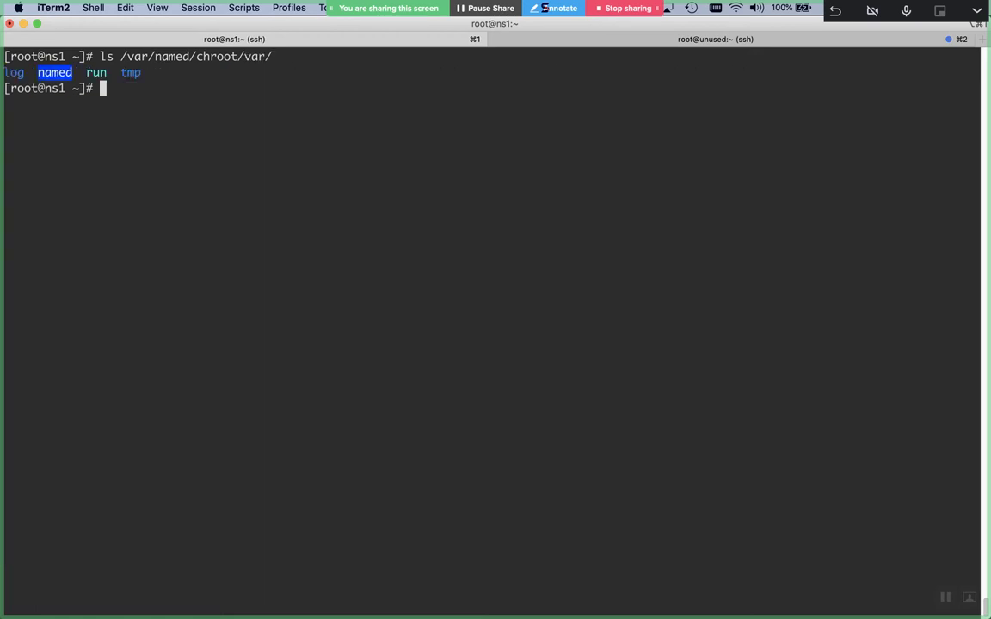
List the chroot's var/run/ directory and the host's /var/run/
key(Up)
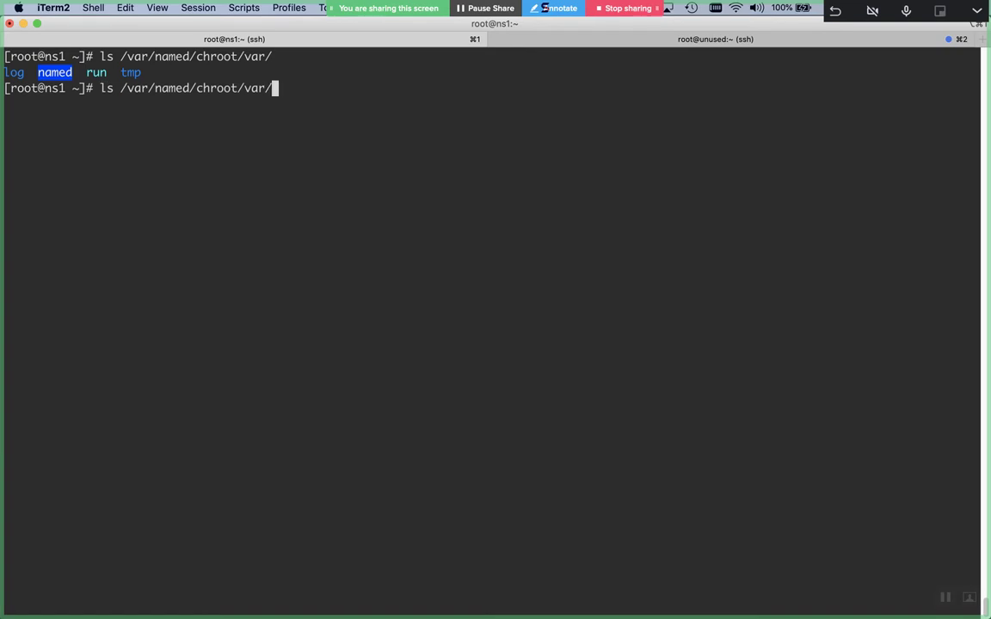
text(r)
key(Tab)
key(Return)
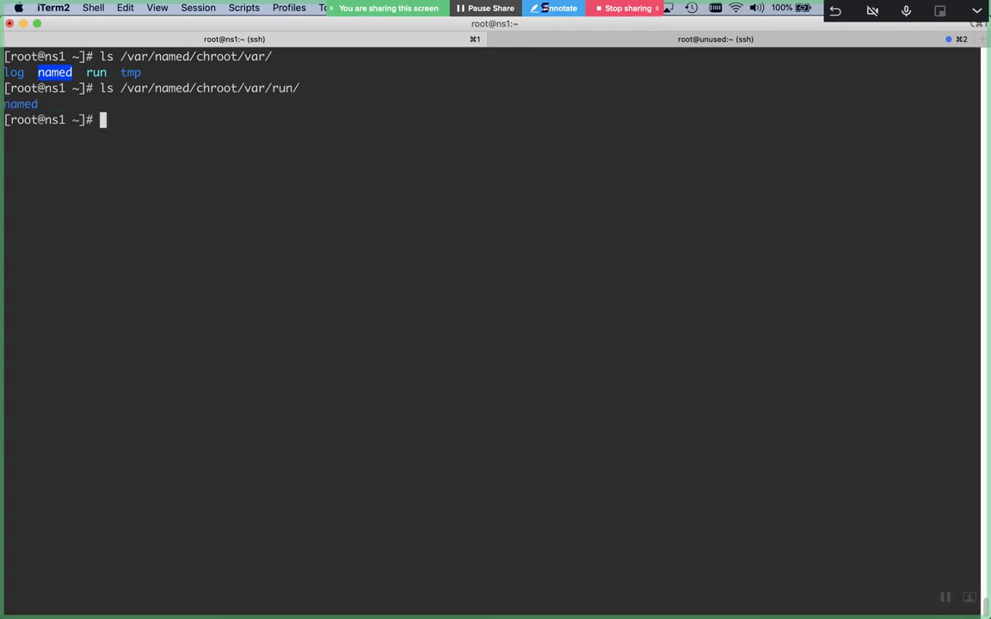
text(ls /var/r)
key(Tab)
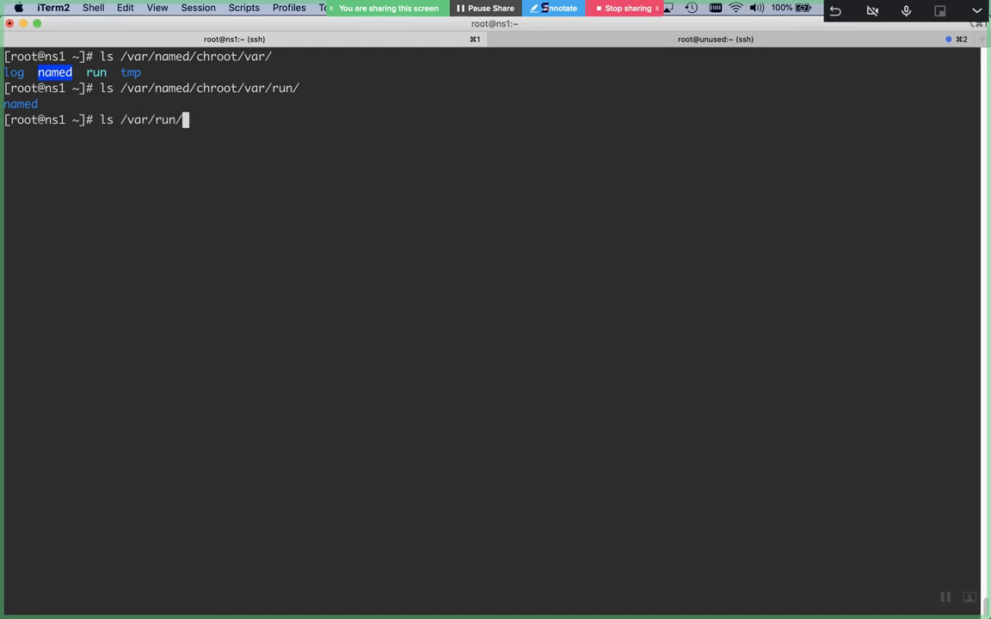
key(Return)
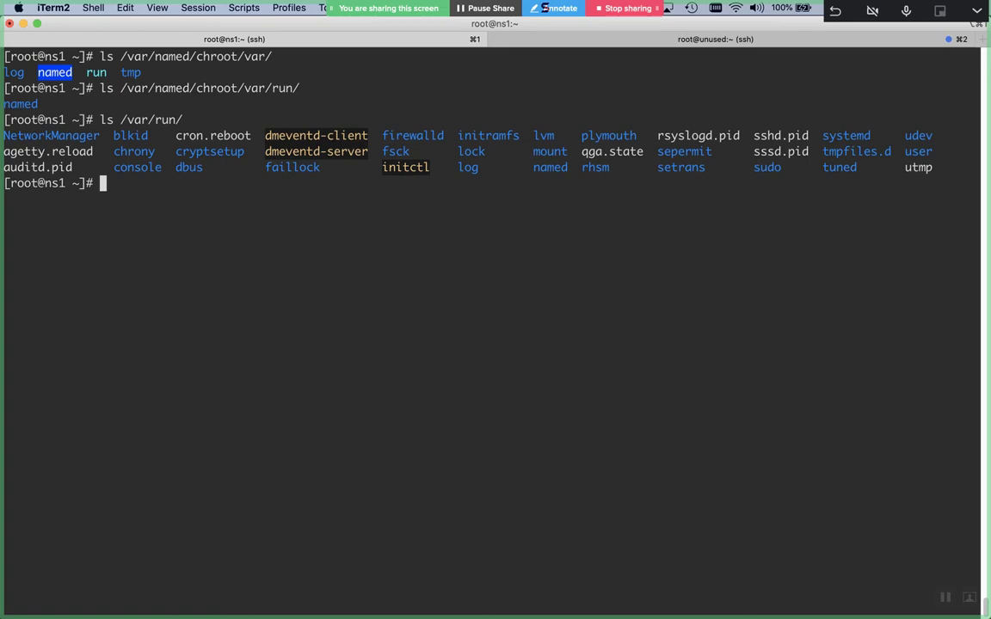
On the unused server, run 'rpm -ql bind-chroot' to list the package's files
click(627, 43)
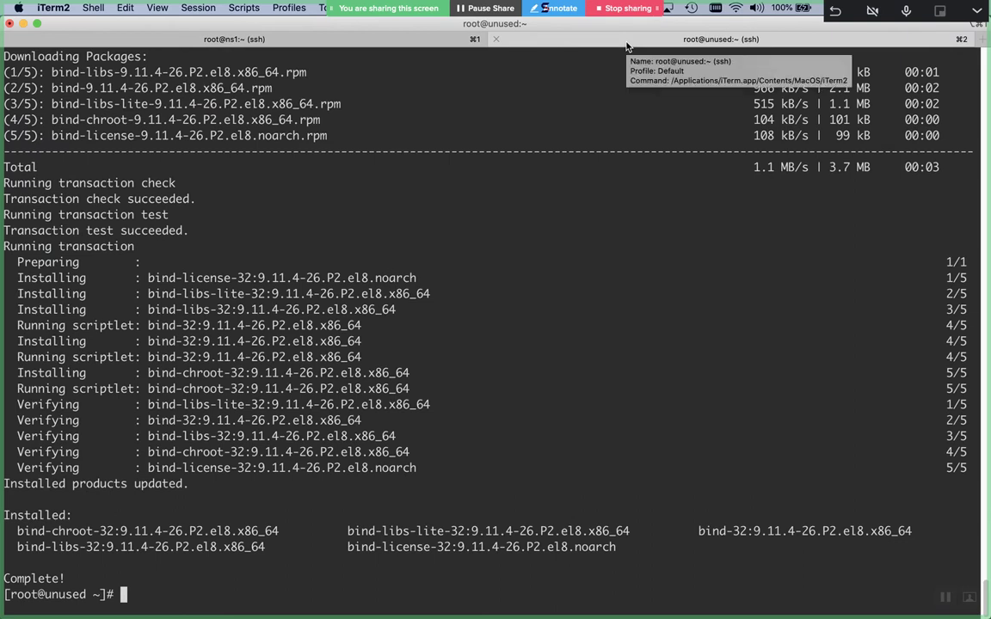
text(rpm -q)
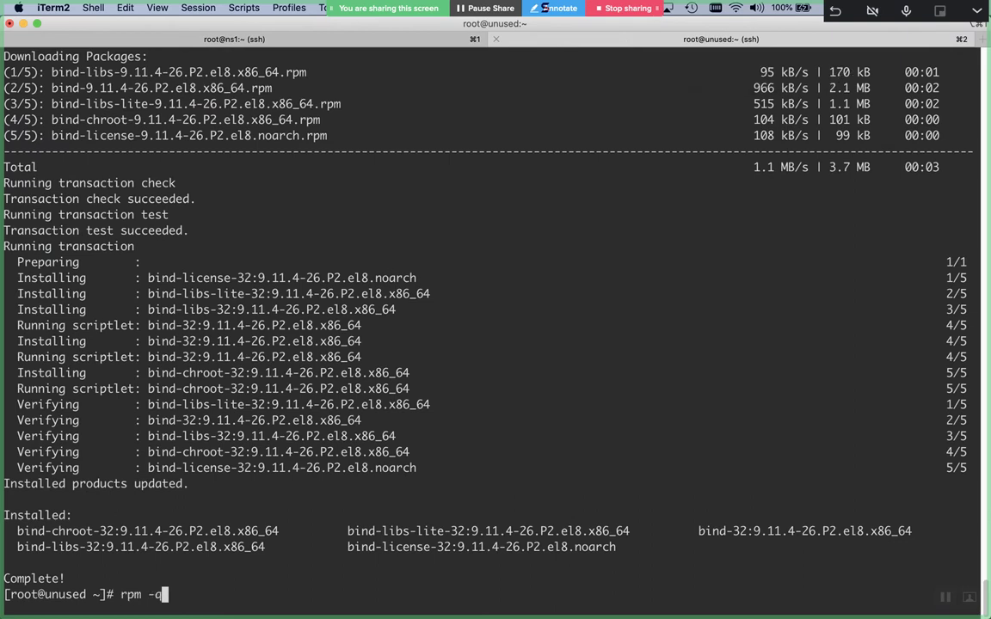
text(l bind-chroot)
key(ctrl+l)
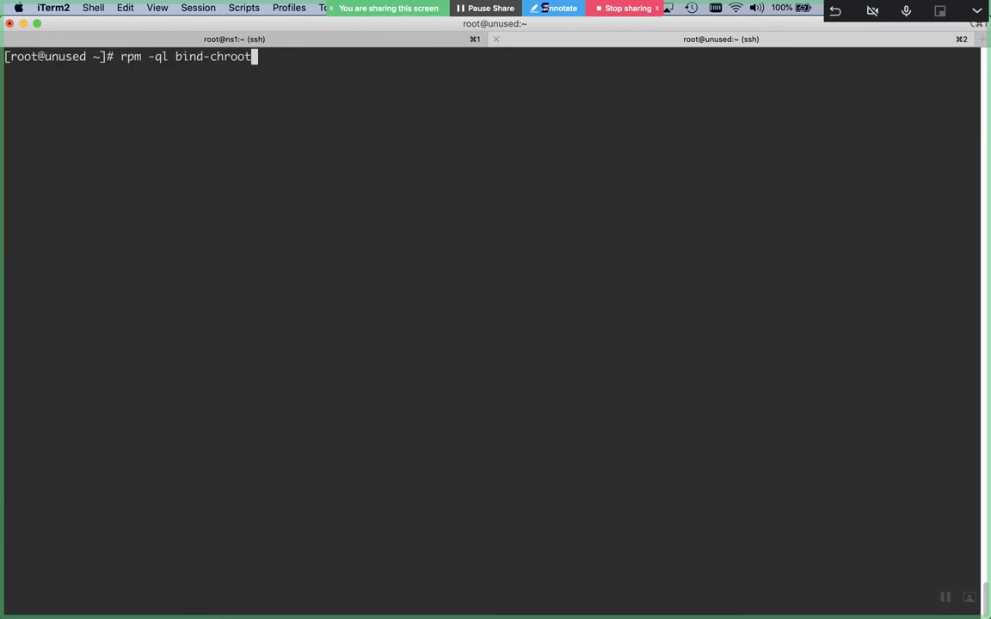
key(Return)
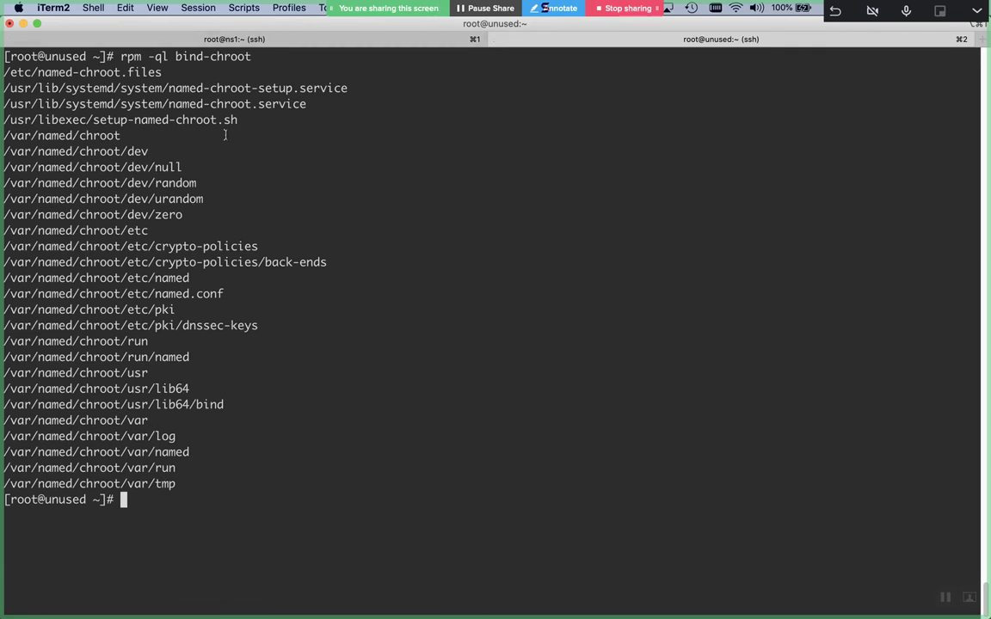
Select the setup-named-chroot.sh path, paste it at the prompt and add '/var/named/chroot on'
triple_click(206, 117)
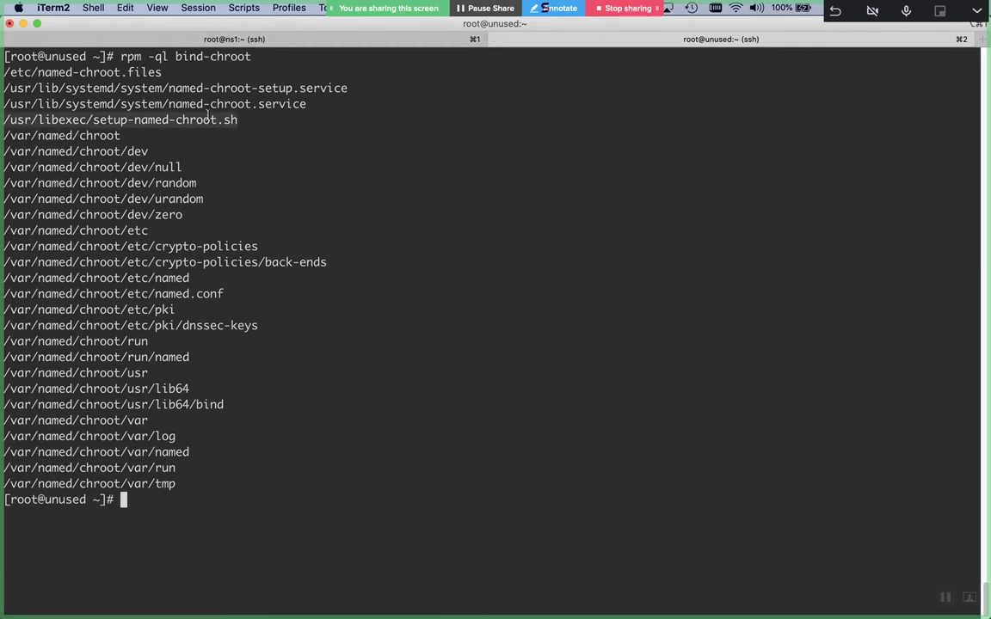
text(/usr/libexec/setup-named-chroot.sh)
text(/var/na)
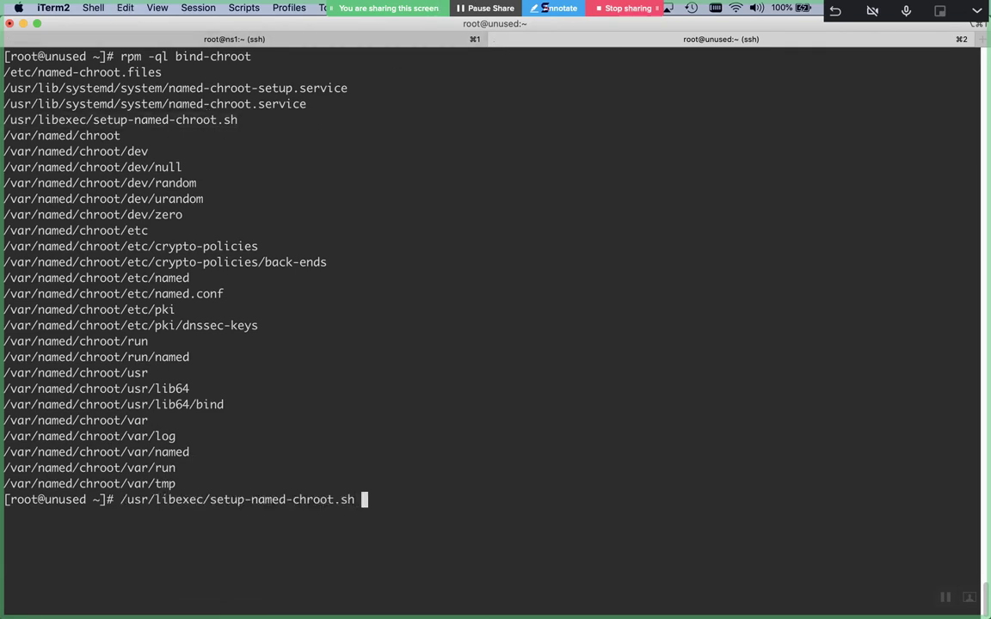
text(med/ch)
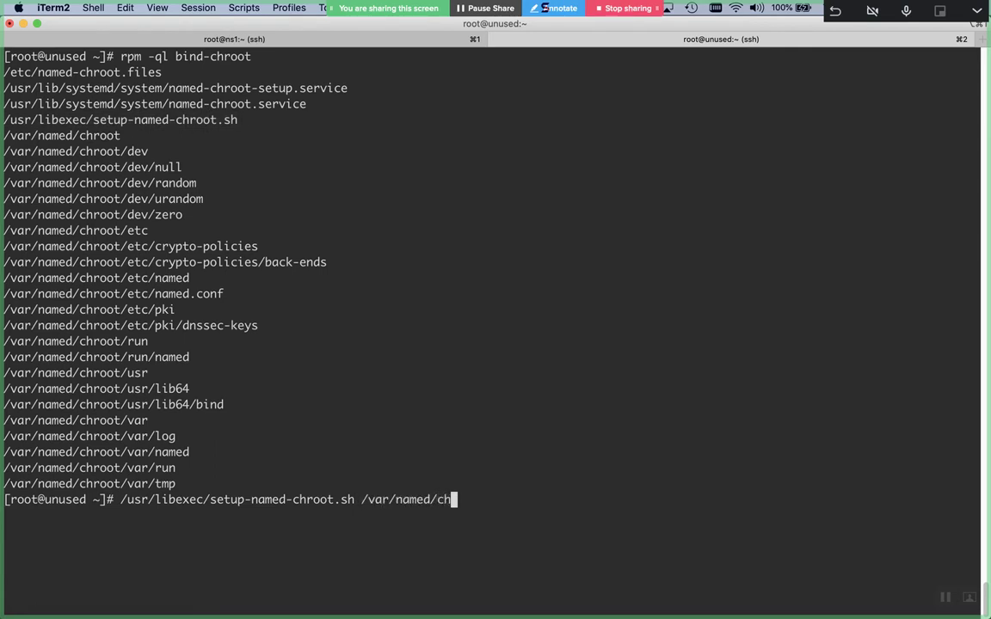
text(root on)
Abort the pending setup, then list /var/named/chroot/ both plainly and recursively with -R
key(ctrl+c)
text(ls /var/named/chroot/)
key(ctrl+l)
key(Return)
key(Up)
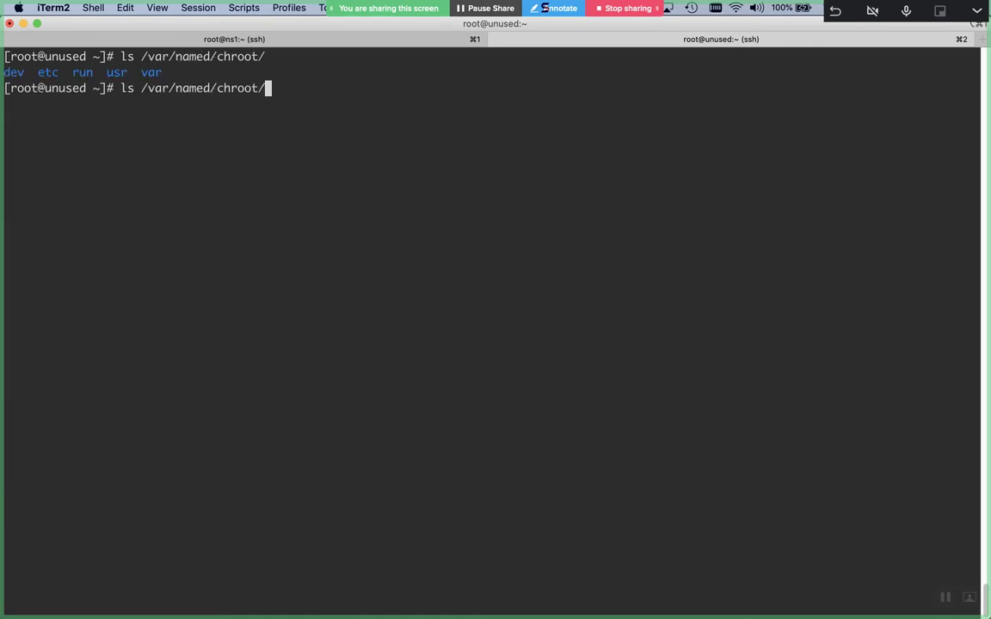
text(-R)
key(Return)
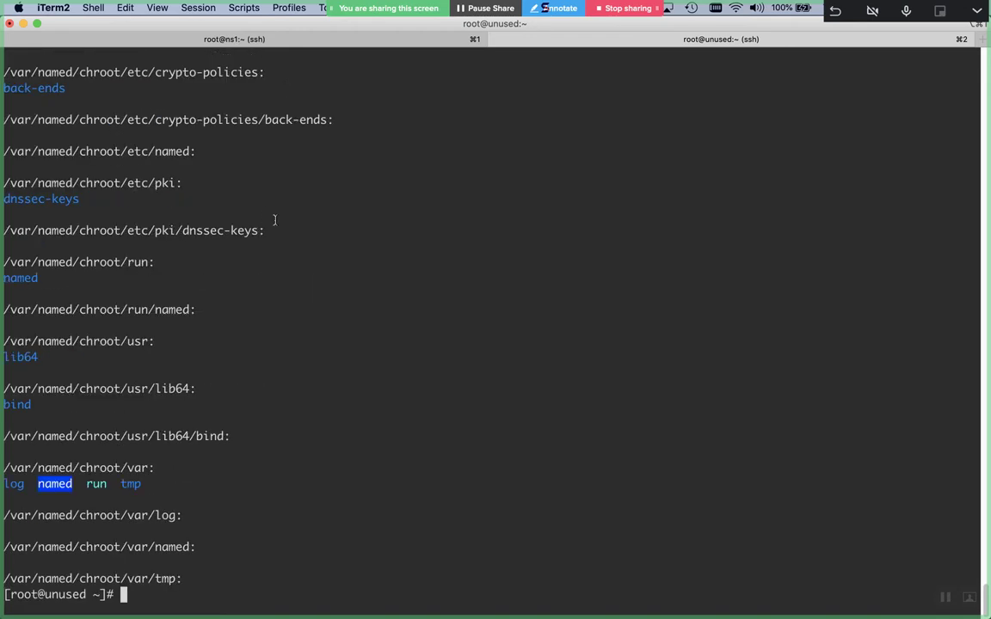
scroll(272, 218, up, 8)
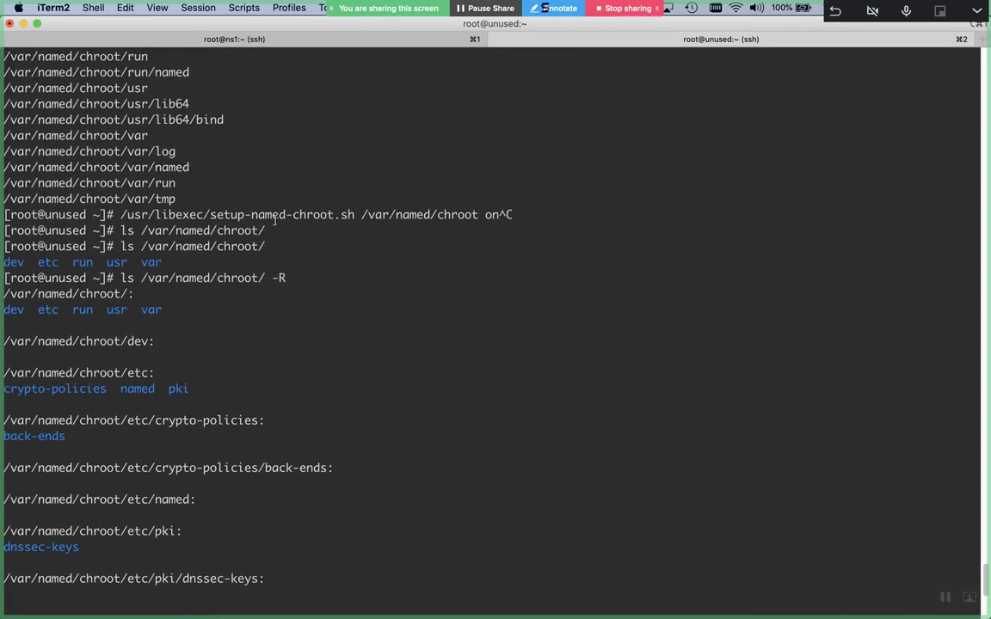
scroll(275, 219, down, 4)
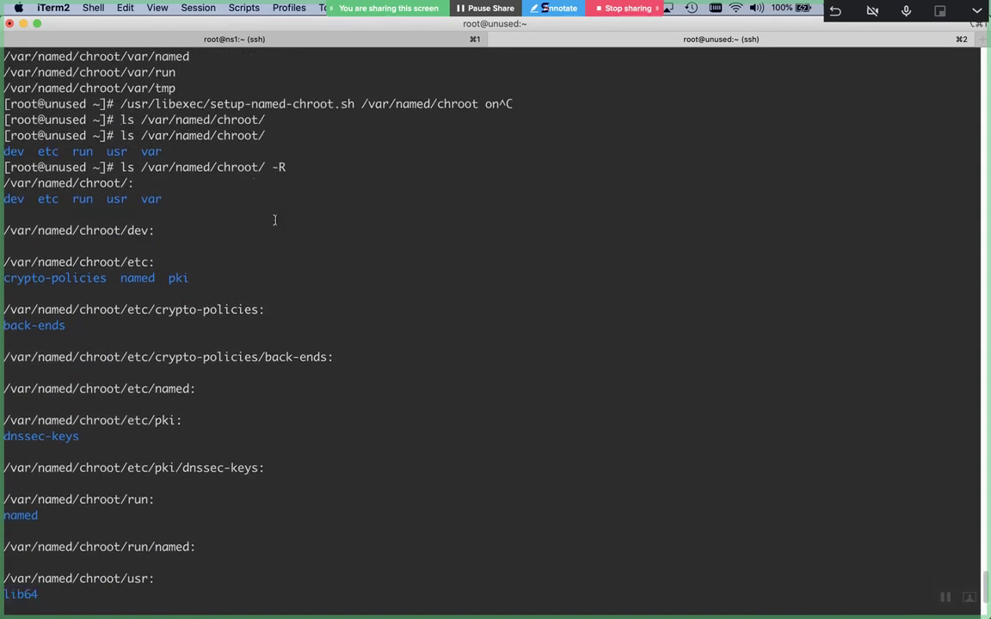
scroll(274, 220, down, 5)
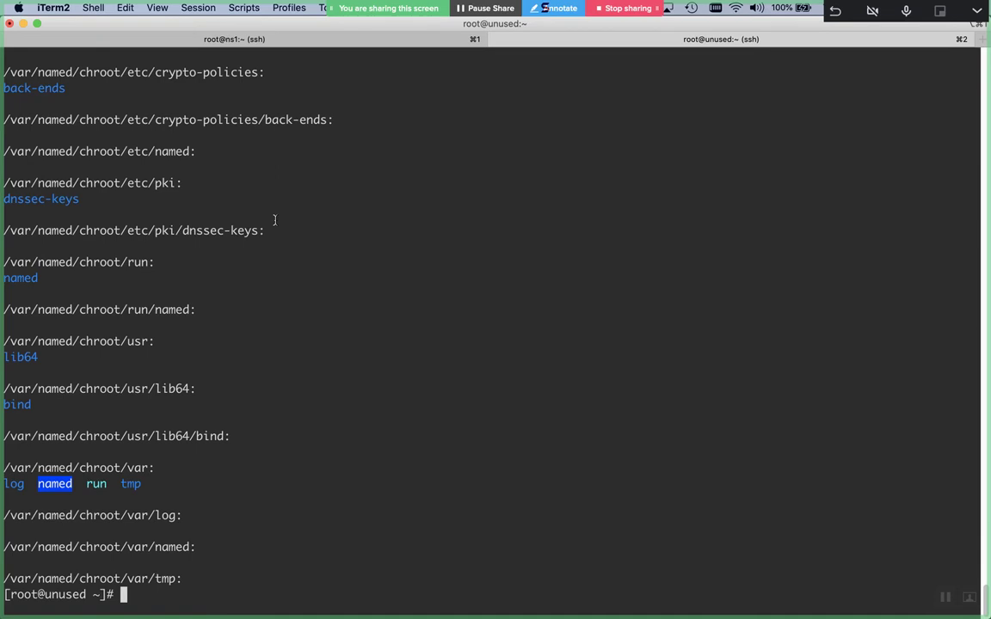
List /var/named/chroot/etc/, which shows only crypto-policies, named and pki
text(ls /var/named/ch)
key(Tab)
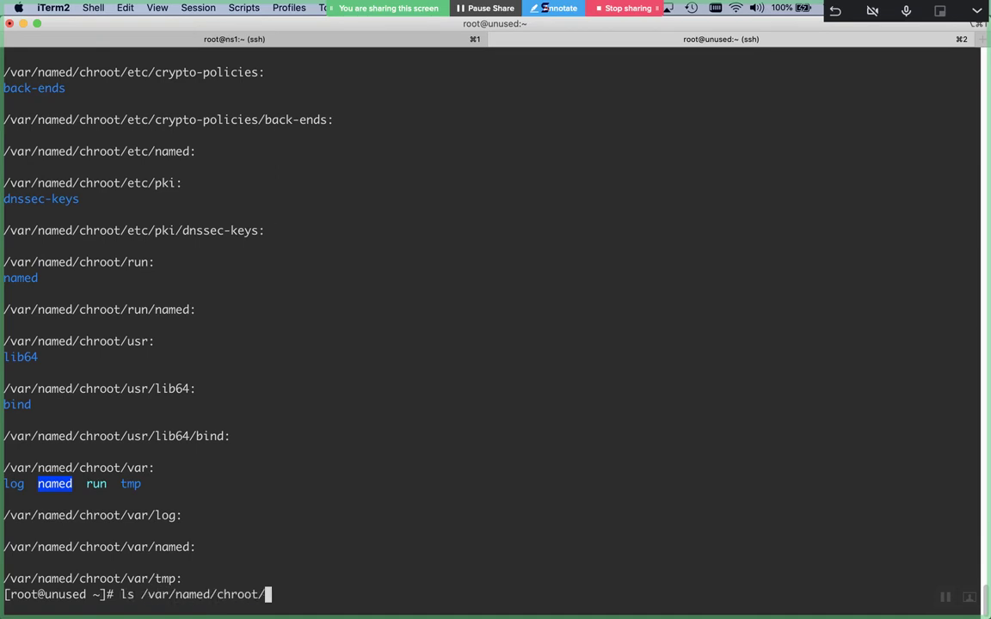
text(etc/)
key(ctrl+l)
key(Return)
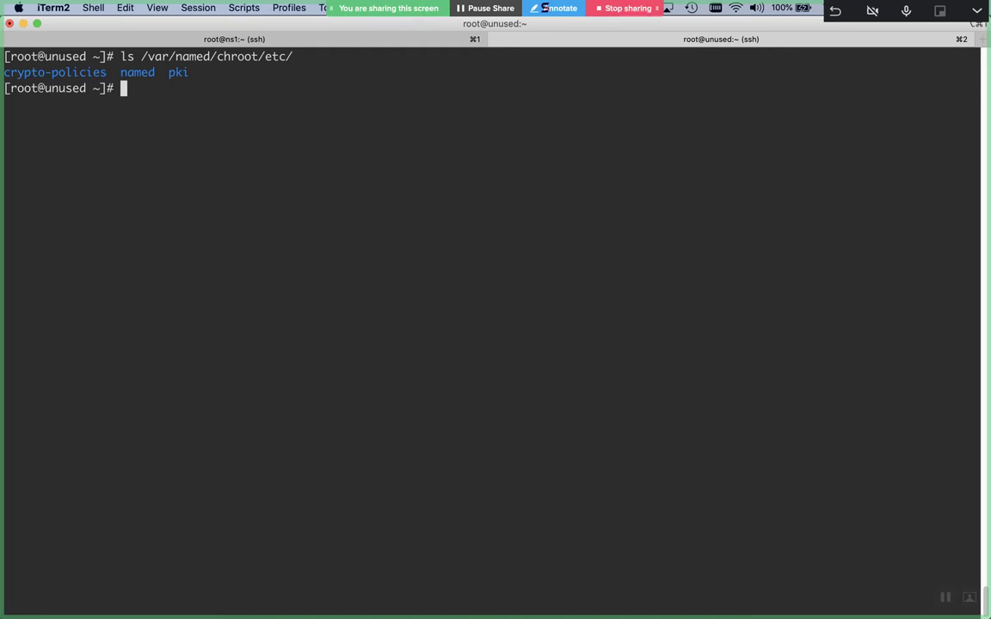
Run setup-named-chroot.sh with /var/named/chroot on to enable the BIND chroot
key(Return)
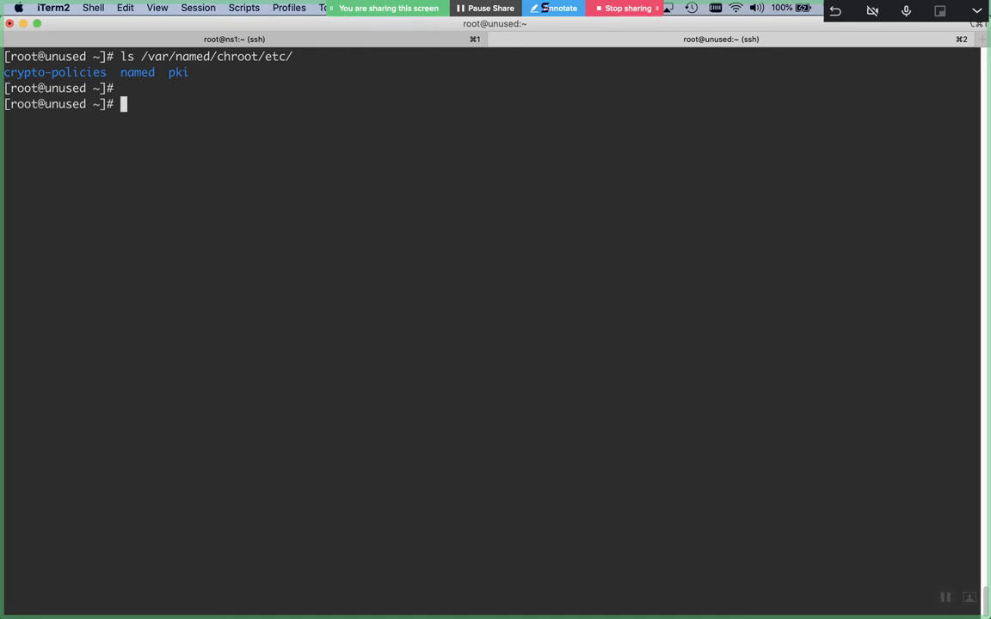
key(super+v)
text(/var/named/chroot/)
key(BackSpace)
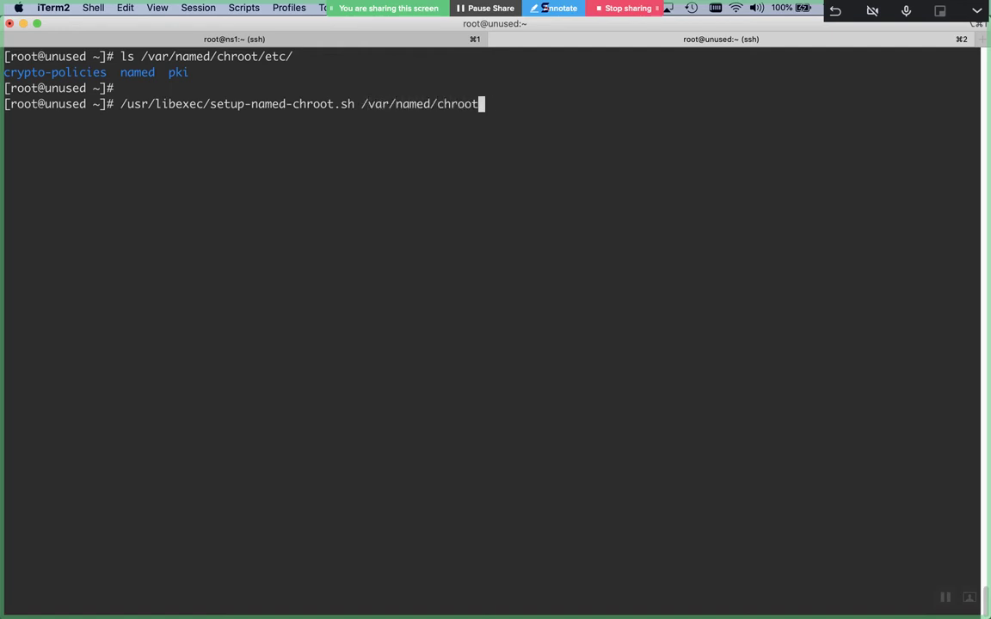
text(/ on)
key(Return)
Relist the chroot etc directory, now holding named.conf, named.rfc1912.zones and named.root.key
key(Up)
key(Up)
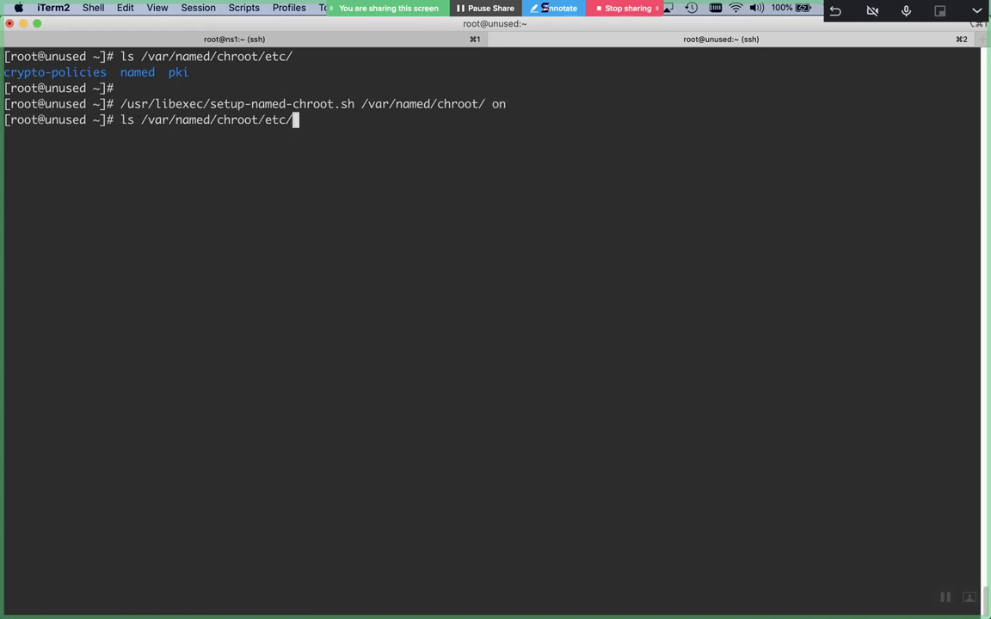
key(Return)
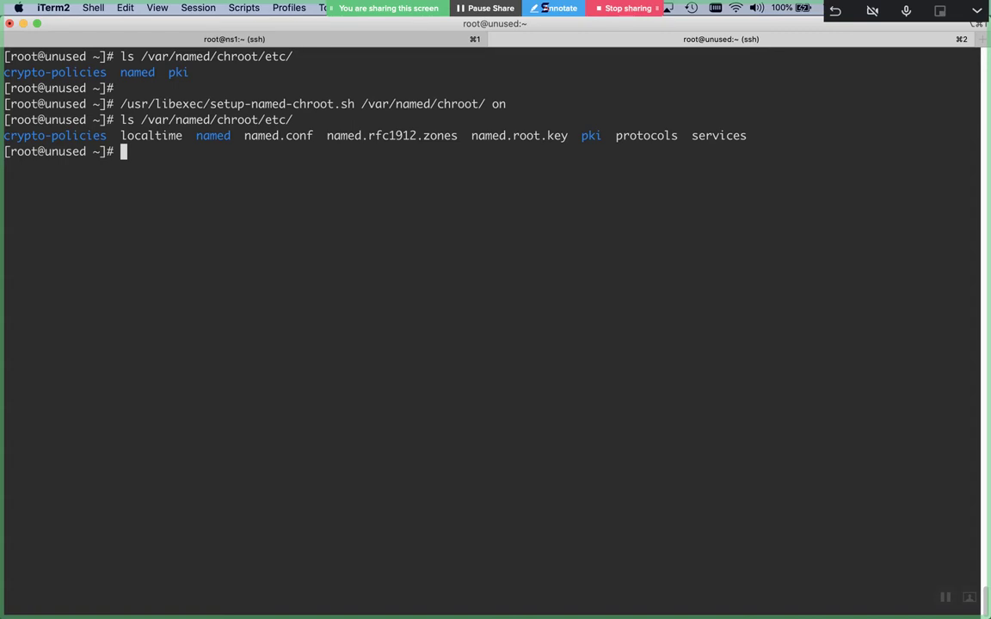
text(ls -l /etc/named)
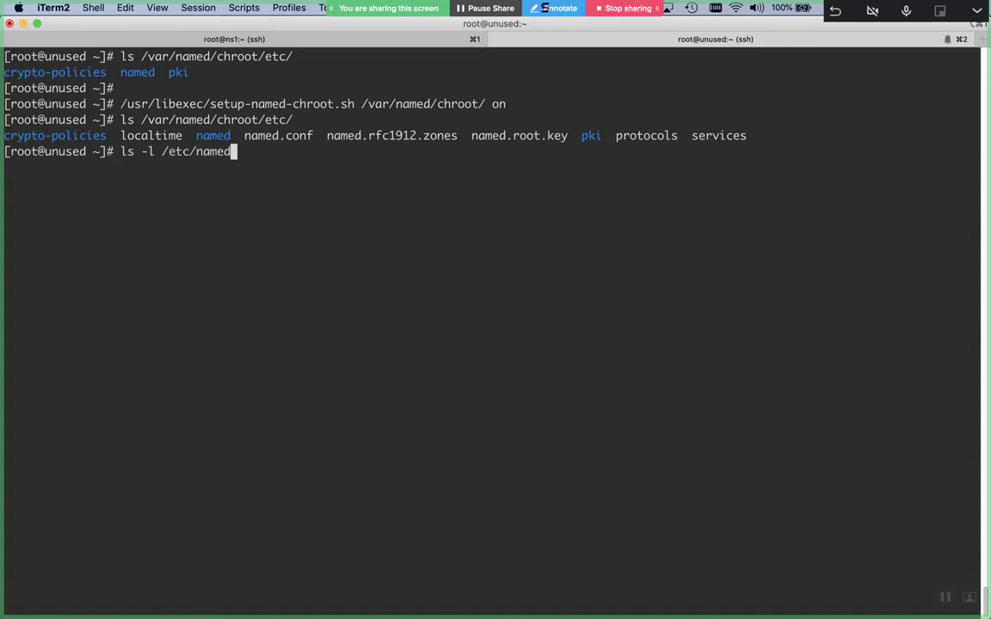
text(.conf)
Show /etc/named.conf details: -rw-r----- root:named, 1705 bytes, dated Aug 19 2019
key(Return)
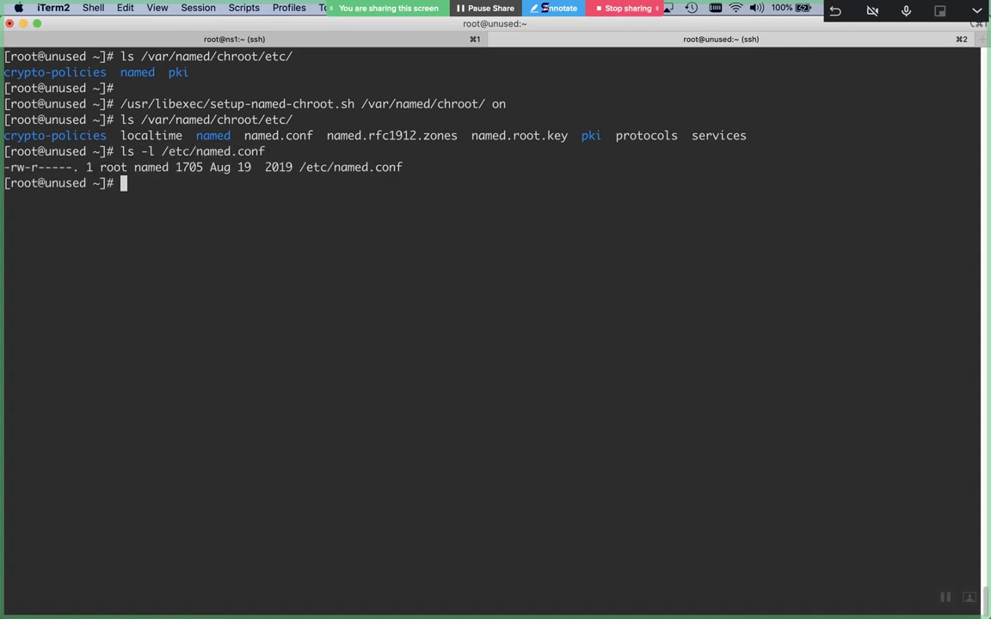
key(Return)
key(Return)
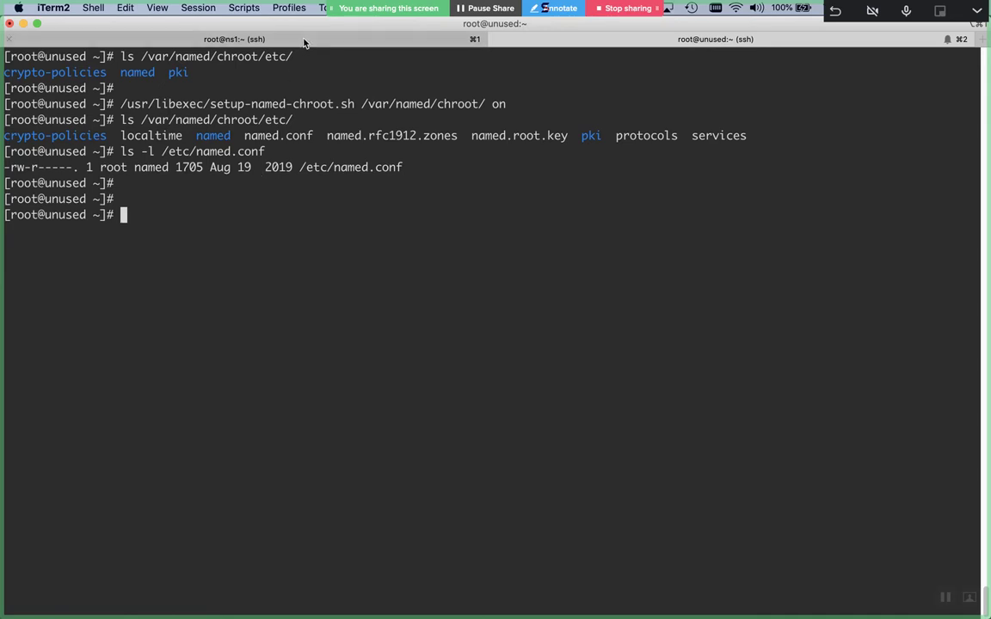
On ns1, list /var/named/chroot/etc/named.conf in detail: root:named, 1705 bytes
click(301, 41)
key(ctrl+l)
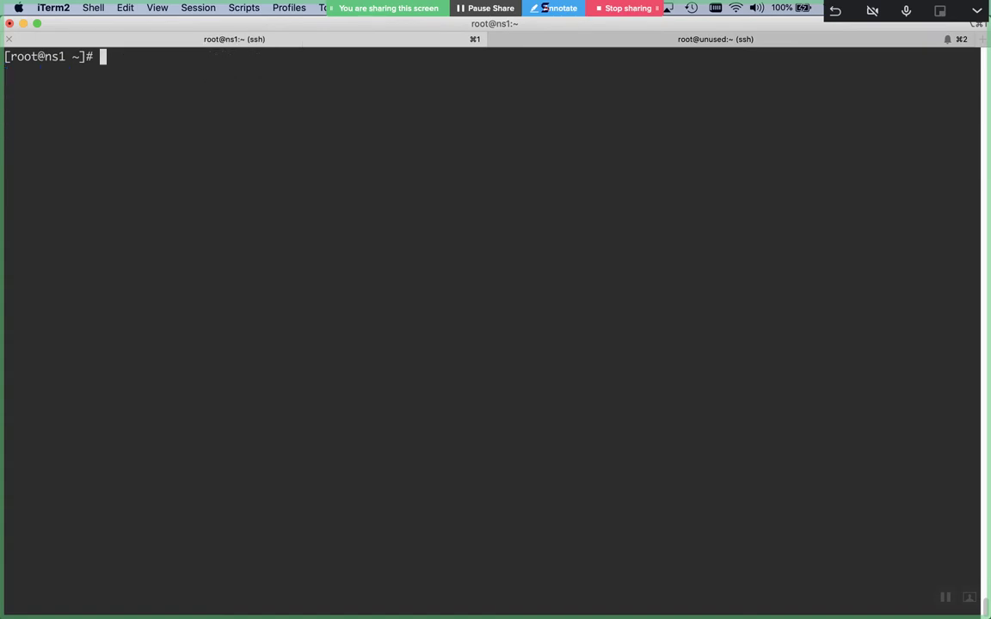
text(ls /var/named/chroot/etc/)
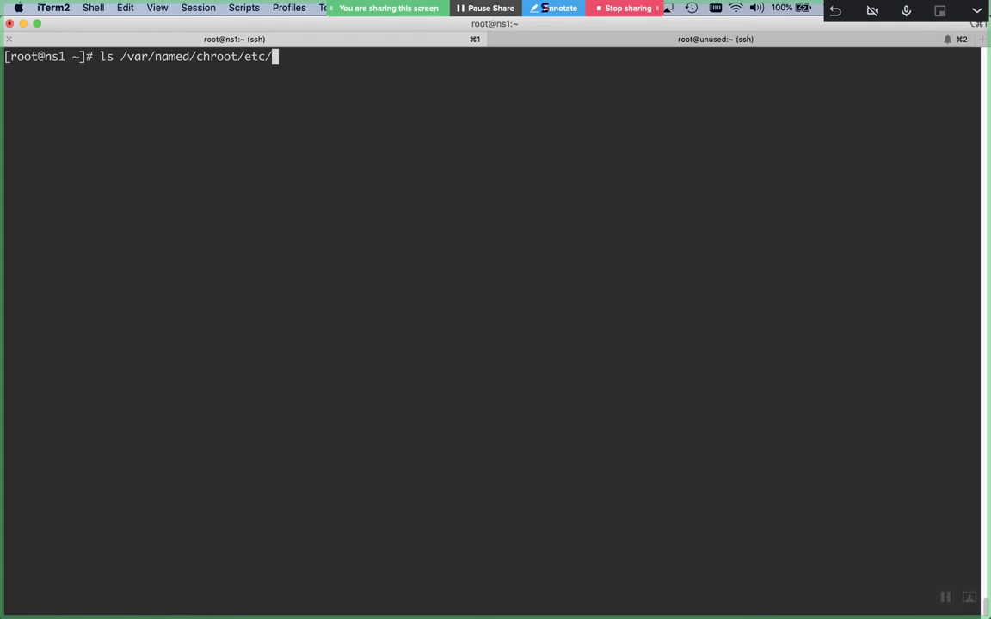
text(named.conf )
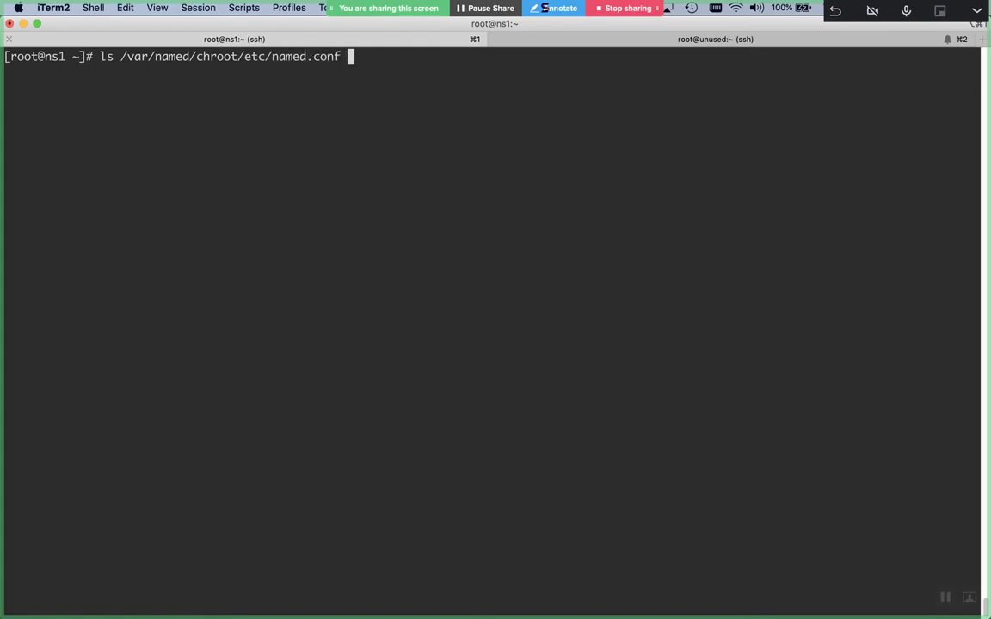
text(-l)
key(Return)
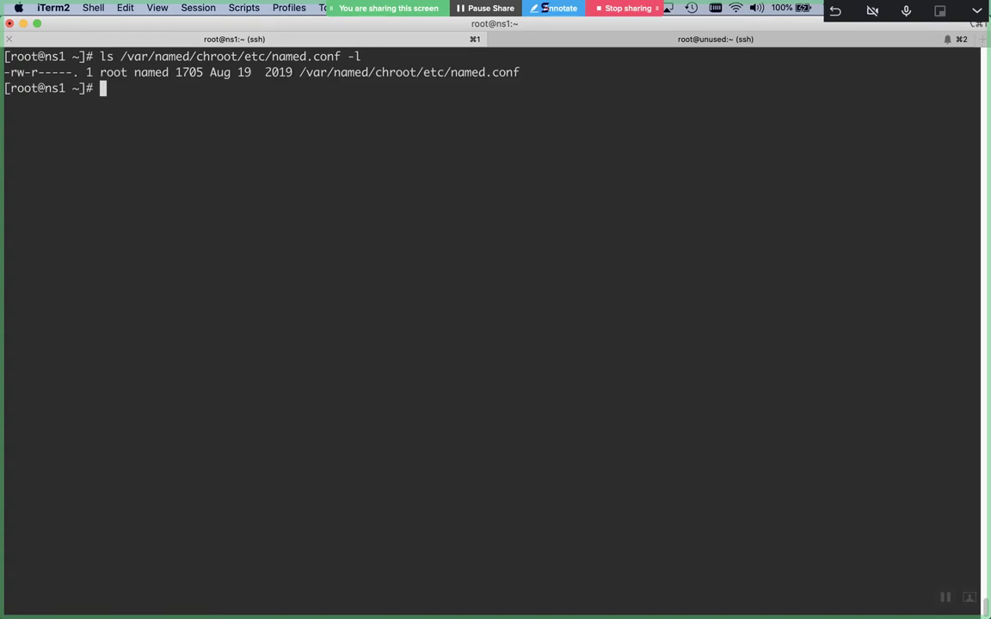
key(Return)
key(Return)
key(Return)
Confirm /etc/named.conf also exists, highlighting the chroot named.conf path
text(ls )
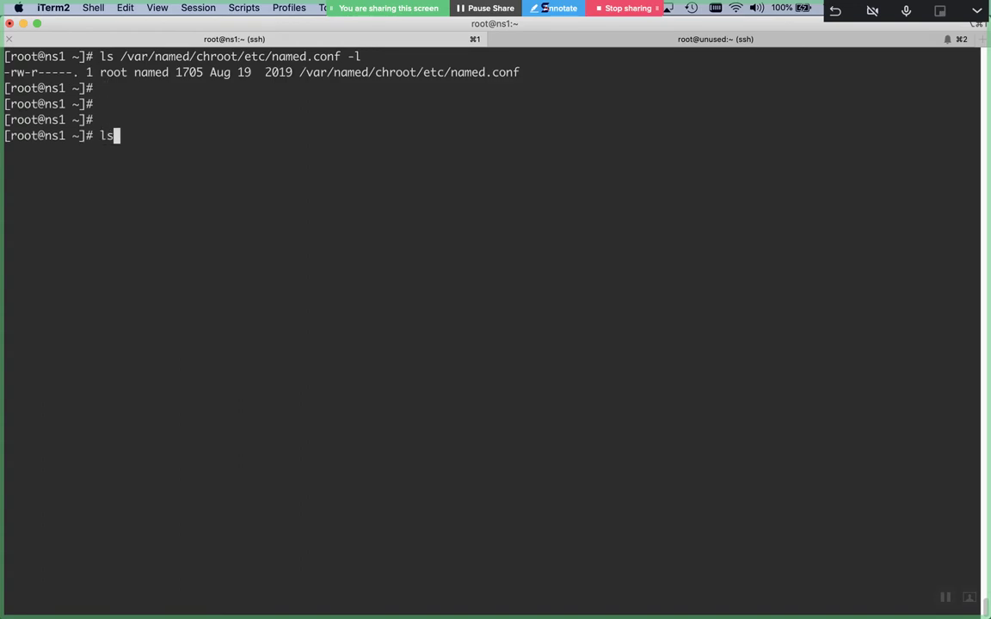
text(/etc/named.conf)
key(Return)
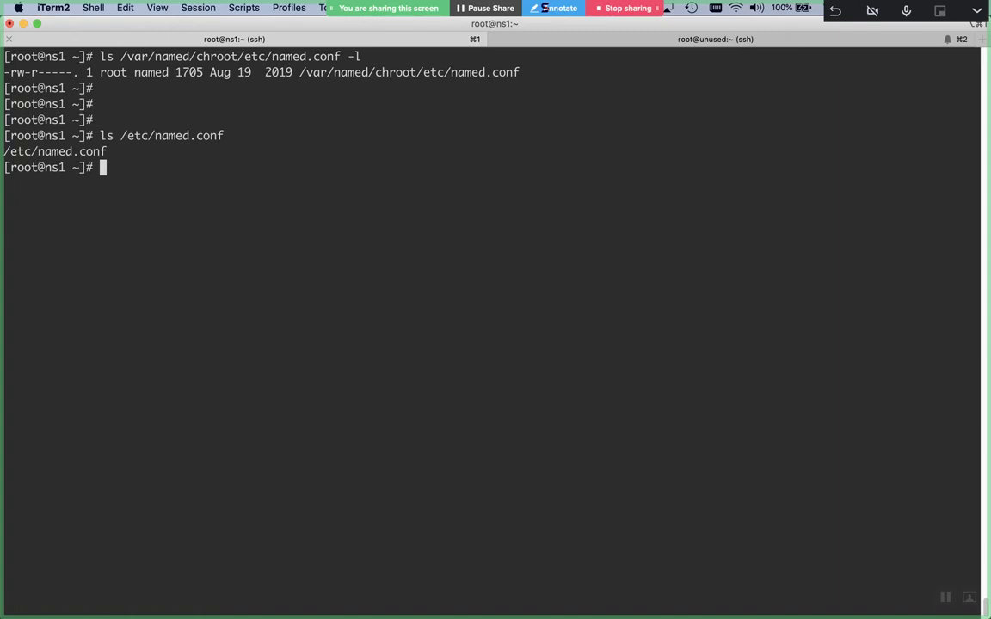
double_click(330, 73)
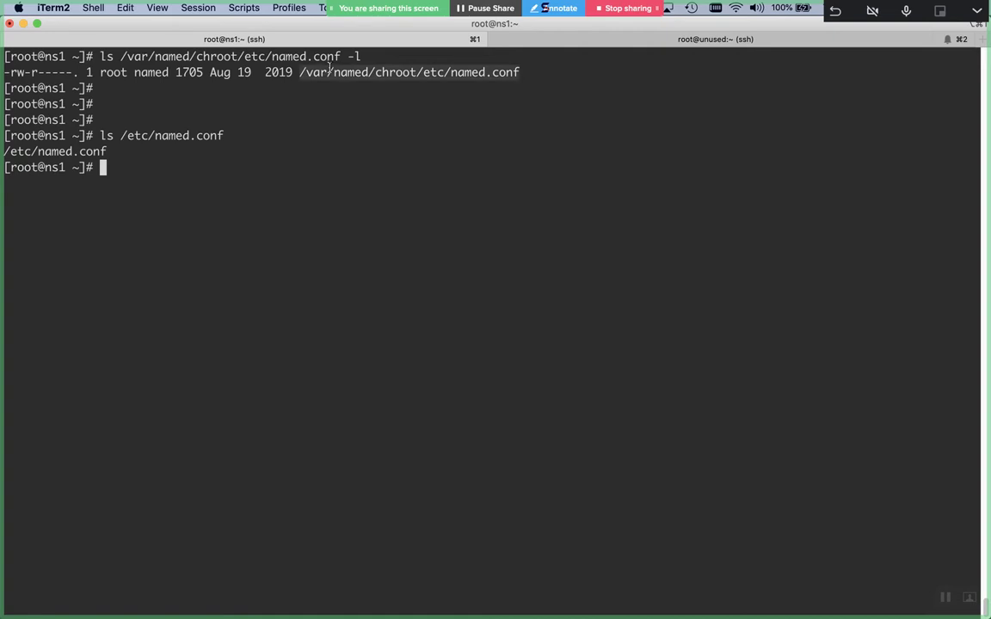
click(80, 141)
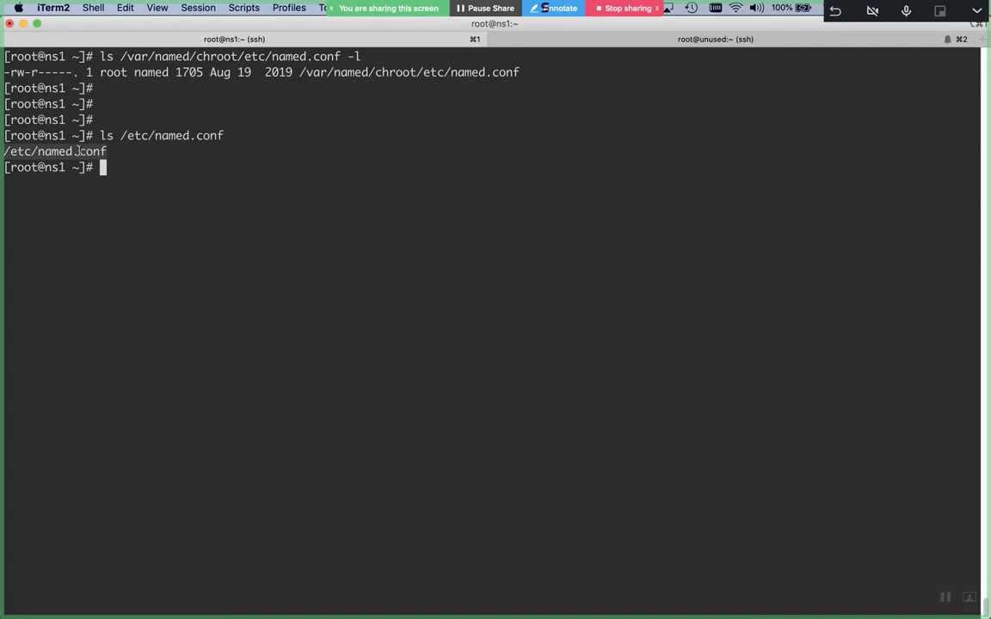
text(ls)
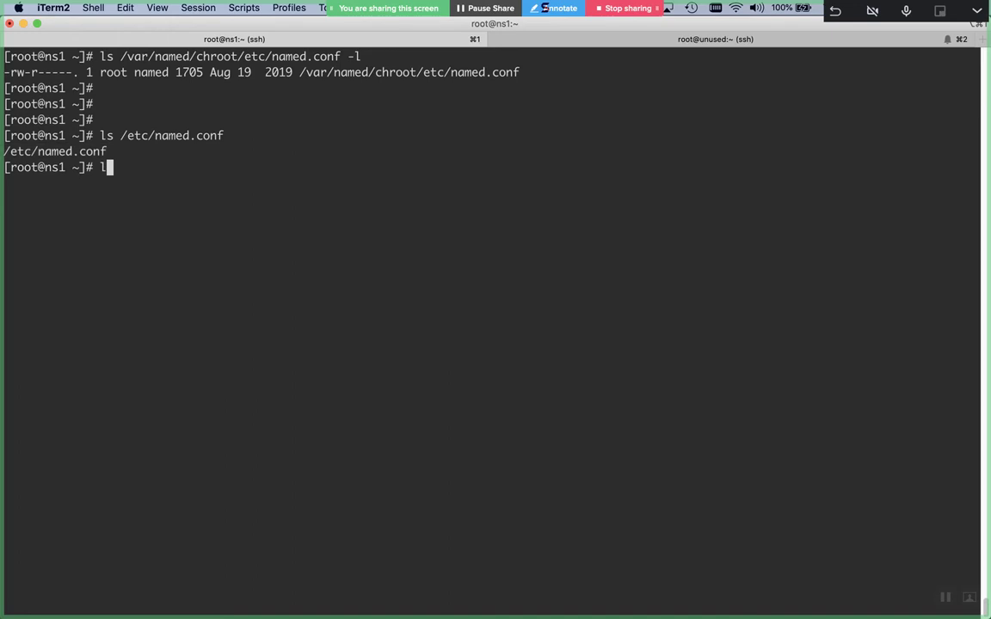
text( -l /etc/m)
text(amed.conf)
Show /etc/named.conf details and move the file into root's home folder
key(Return)
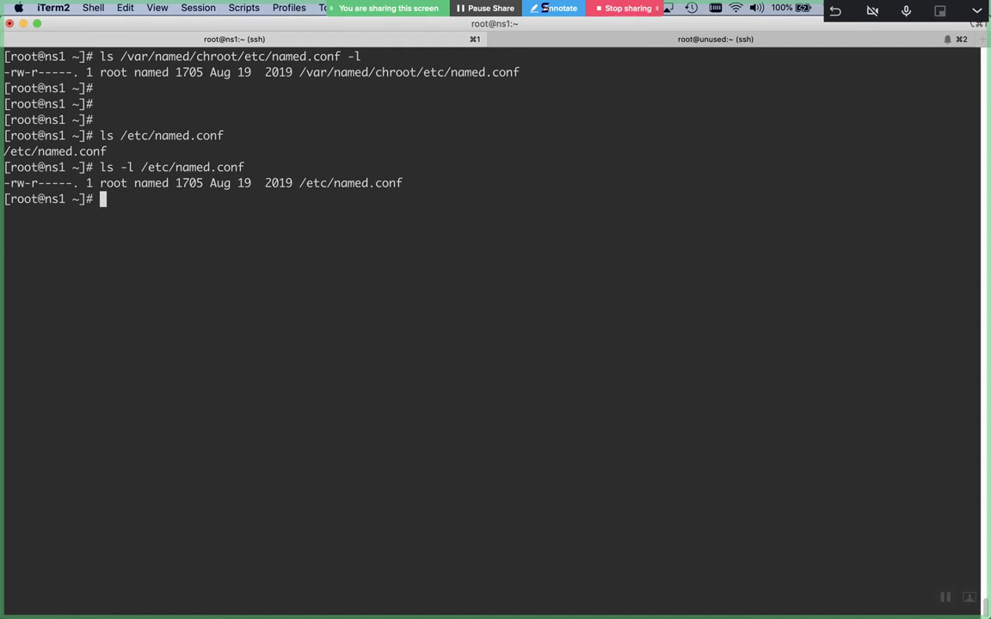
text(rm)
key(BackSpace)
key(BackSpace)
text(mv /etc/named.conf )
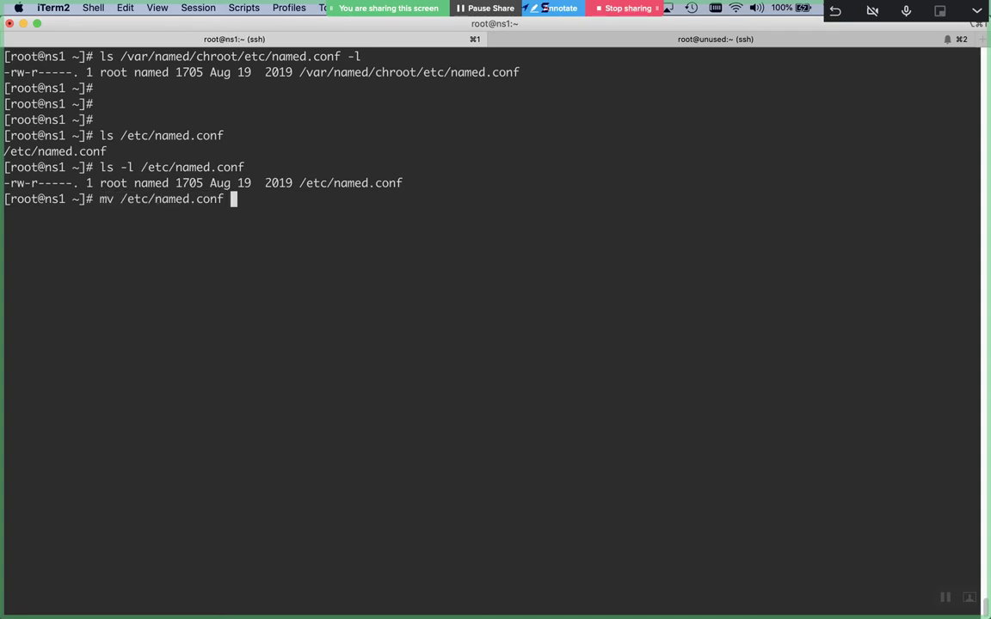
text(.)
key(Return)
key(Return)
Symlink /var/named/chroot/etc/named.conf into /etc and verify it with ls -l
text(ls -ns)
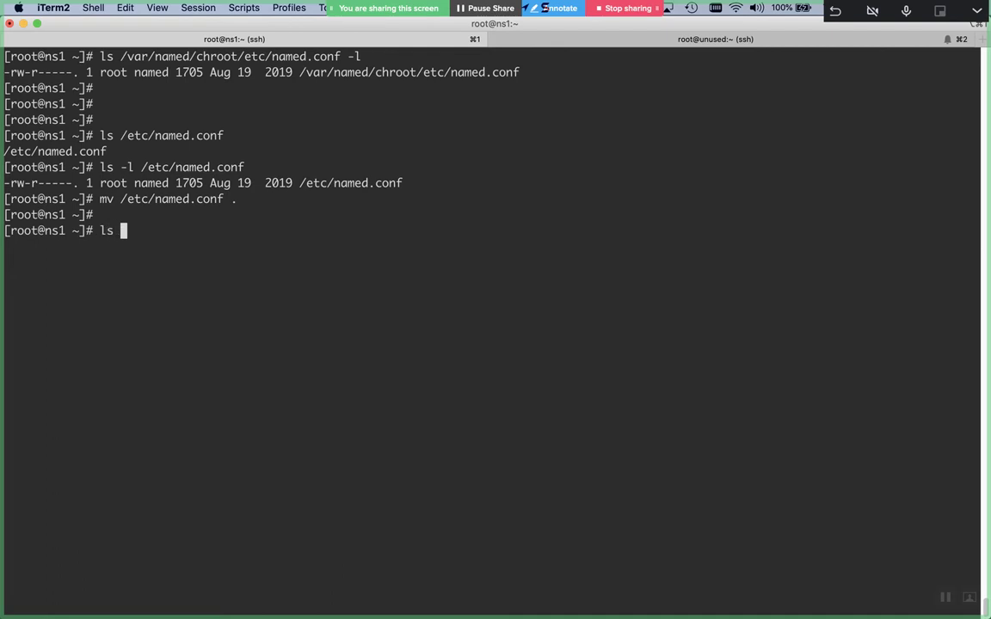
key(BackSpace)
key(BackSpace)
key(BackSpace)
key(BackSpace)
key(BackSpace)
text(n -s /var/named/chroot/e)
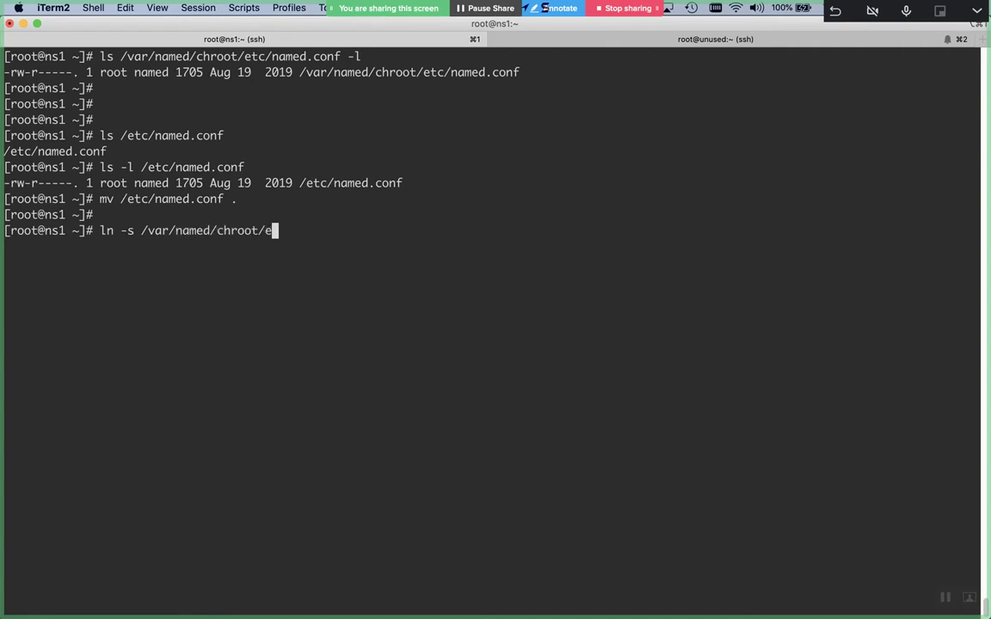
text(tc/named.conf /etc/)
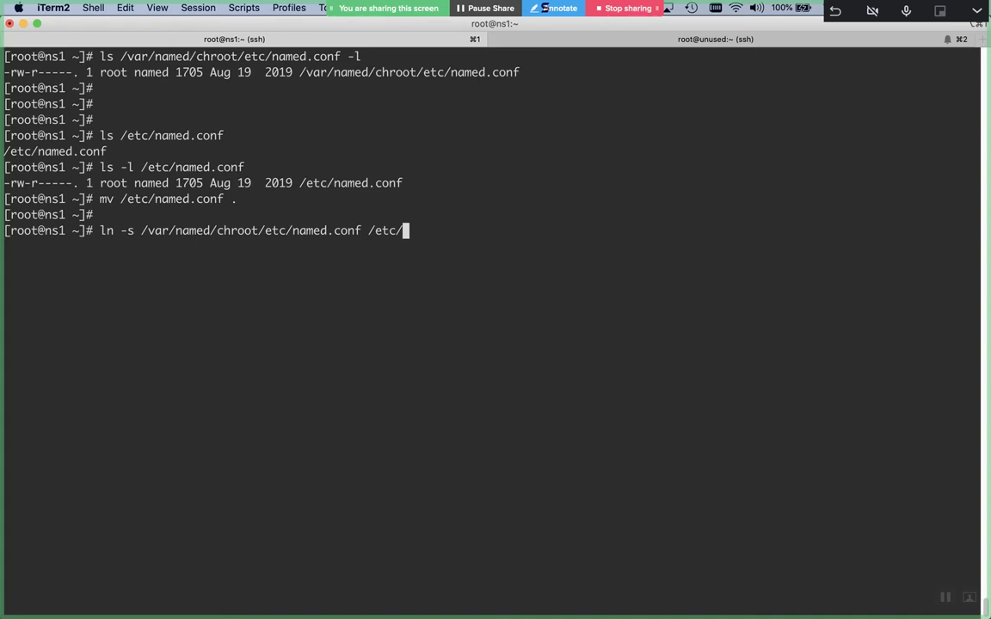
key(Return)
text(ls -l /etc/nam)
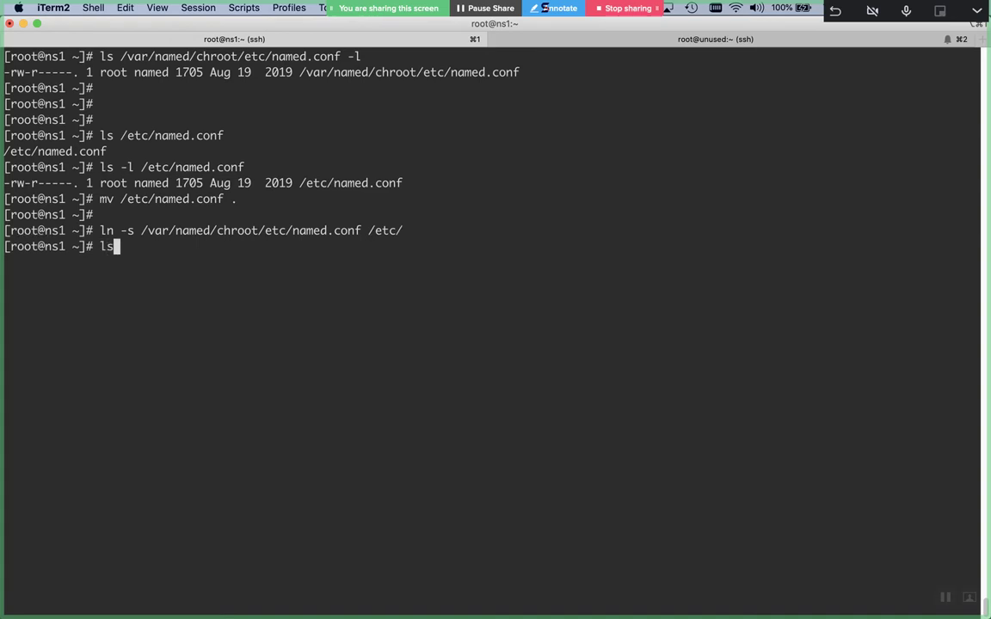
text(ed.conf)
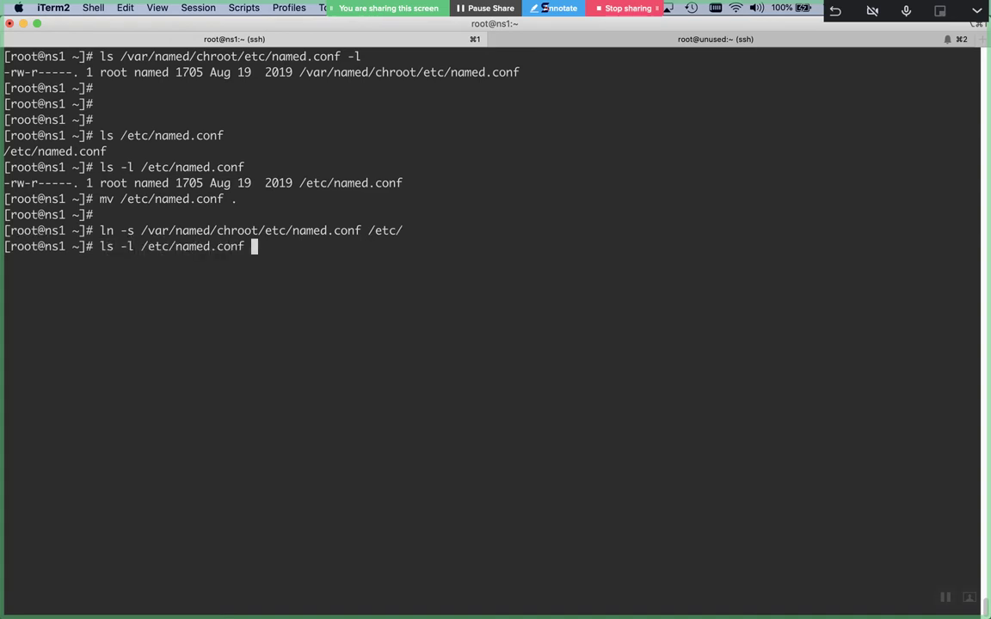
key(Return)
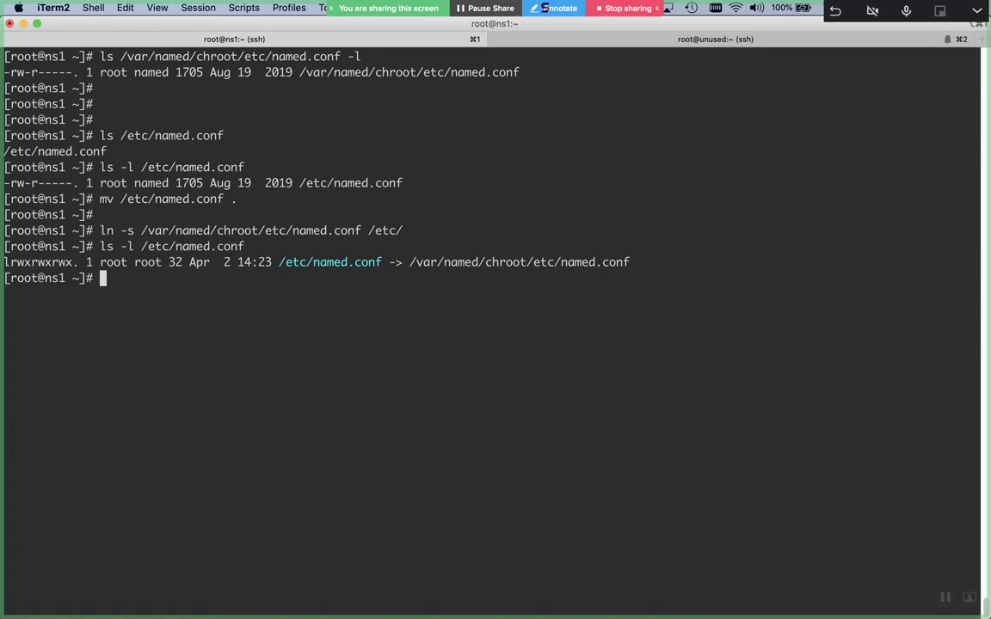
text(unlink)
text(/etc/named.conf)
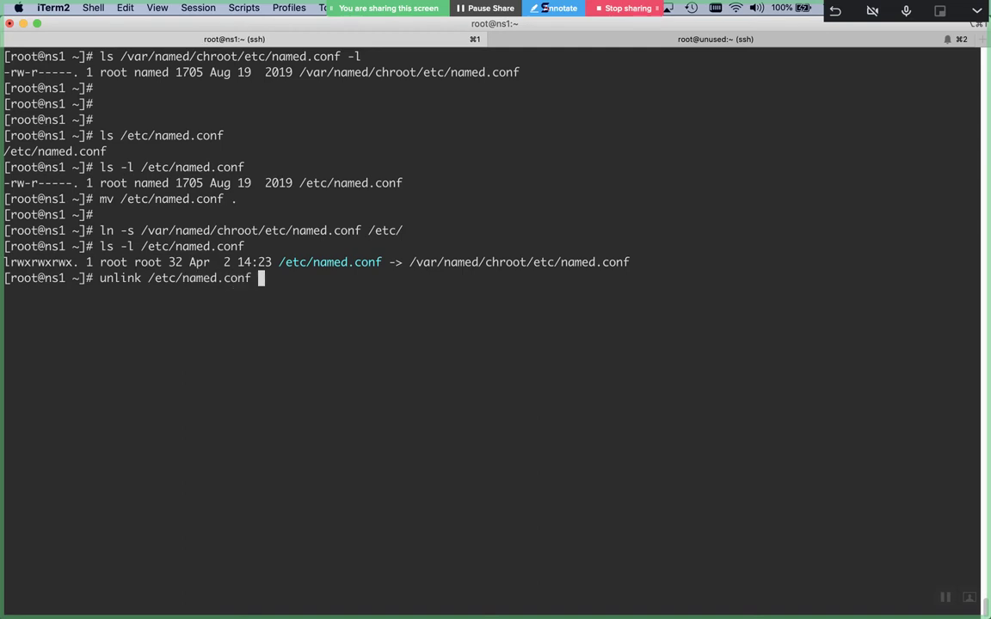
Unlink the /etc/named.conf symlink and move the original named.conf back into /etc
key(Return)
text(mv n)
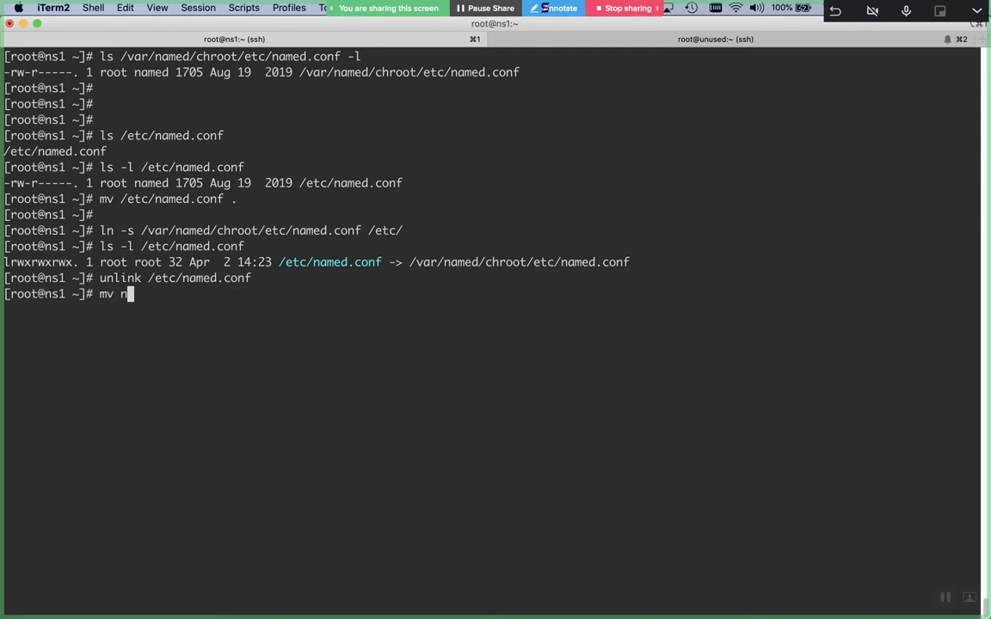
text(amed.conf /etc/)
key(Return)
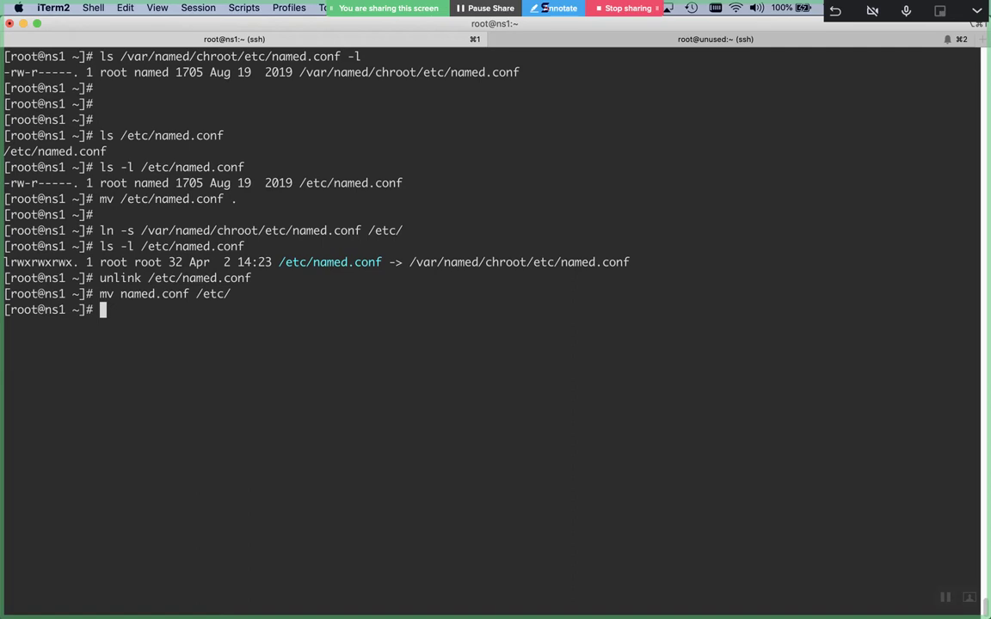
key(Return)
key(Return)
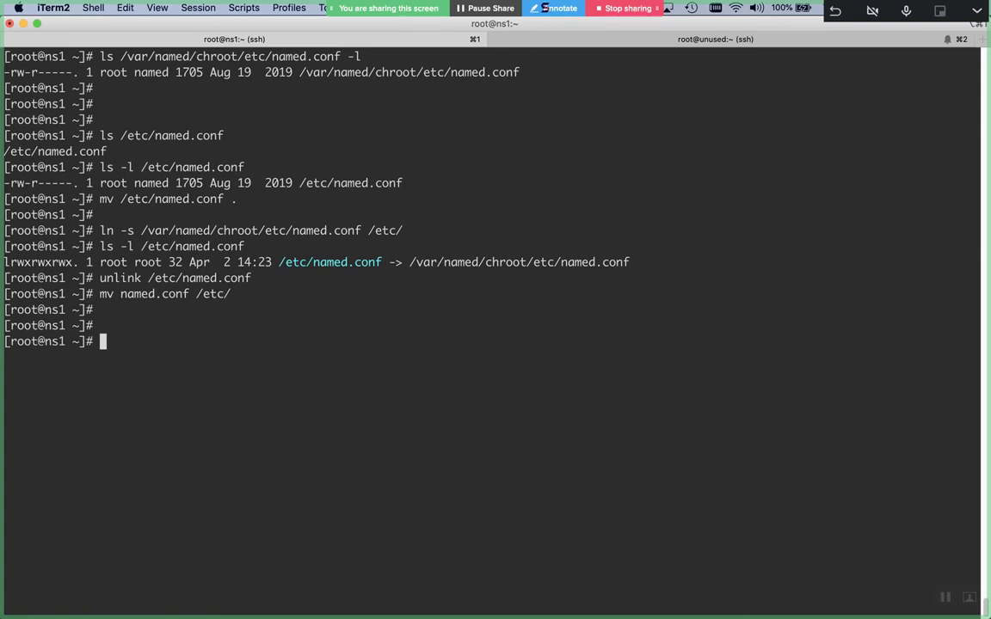
Check the named service status: loaded, disabled and inactive (dead)
text(systemctl status named)
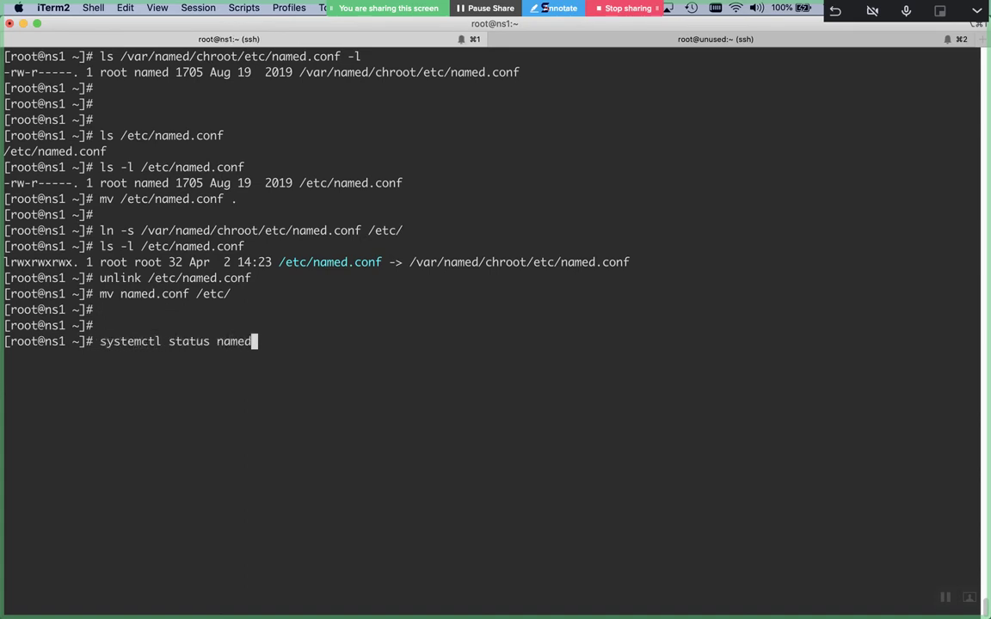
key(Return)
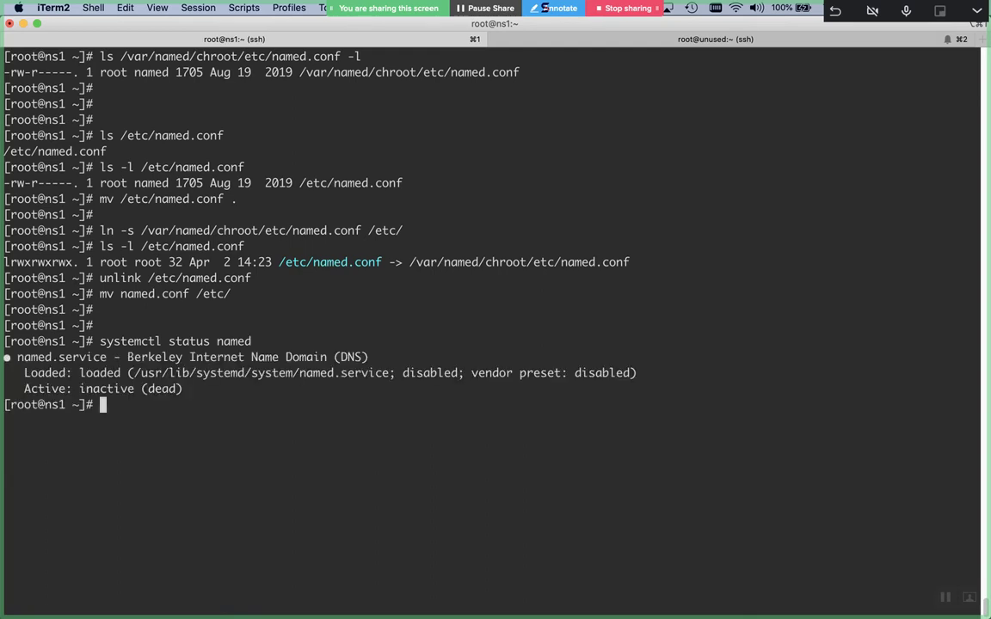
key(Return)
Check named-chroot status, also disabled and inactive, highlighting its service name and description
key(Up)
text(-chroot)
key(Return)
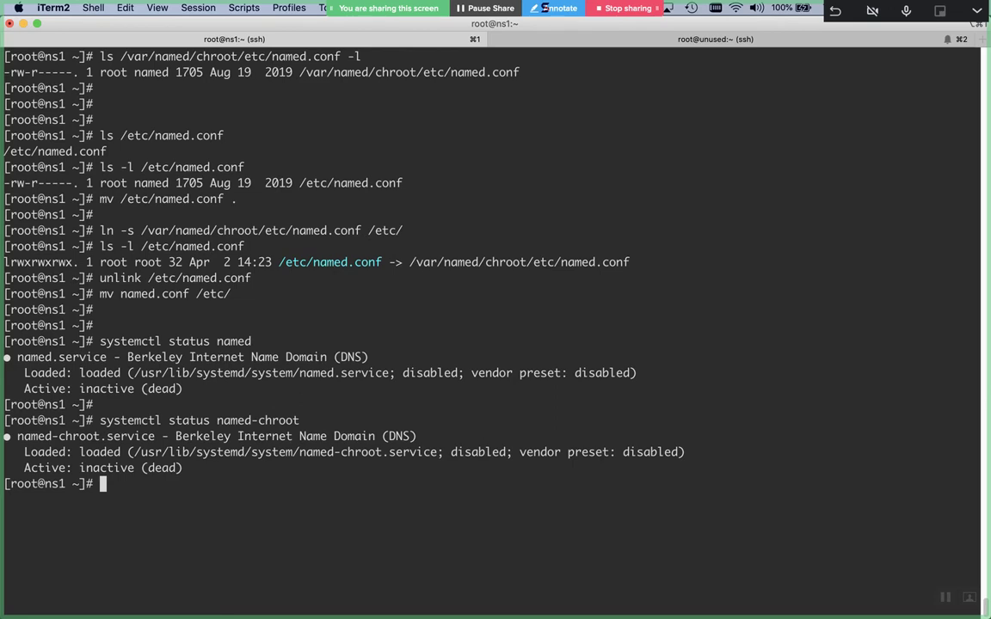
double_click(245, 420)
triple_click(237, 357)
List /var/named/chroot/etc, showing named.conf, named.rfc1912.zones, named.root.key, protocols and services
key(ctrl+l)
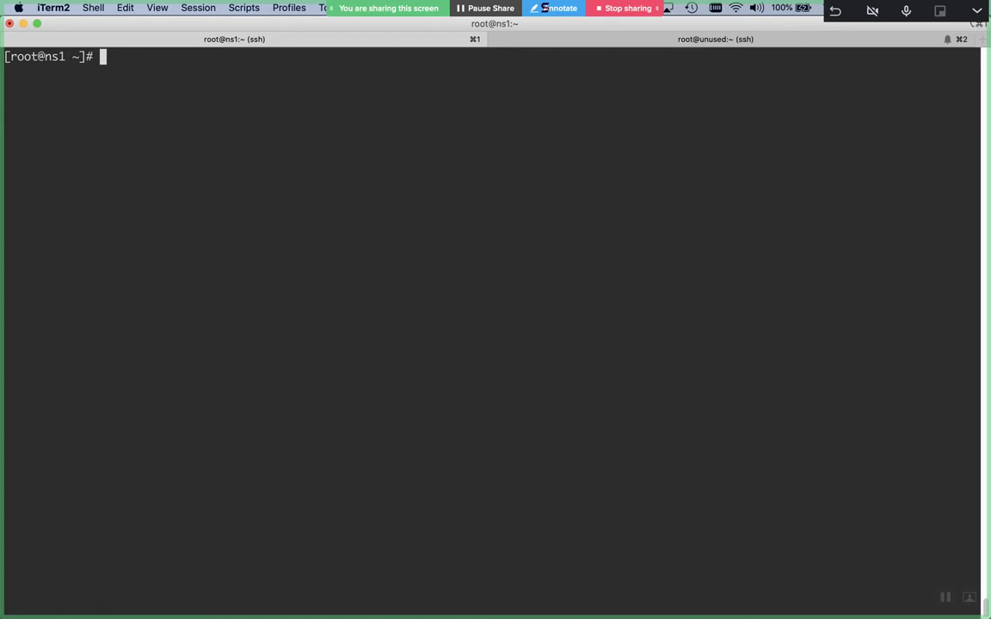
text(ls /var/named/chroot/e)
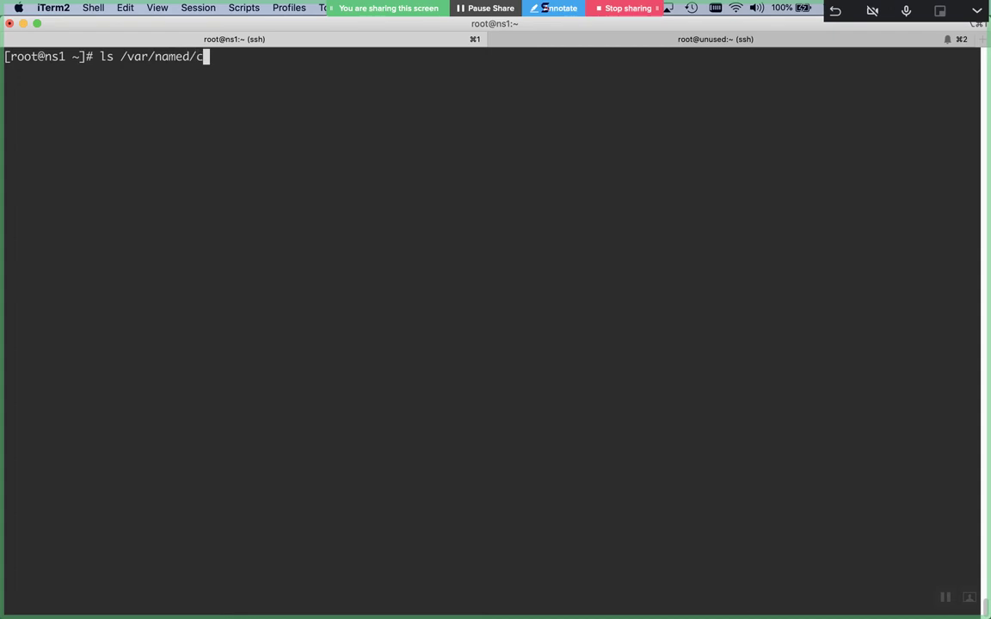
key(Tab)
key(Return)
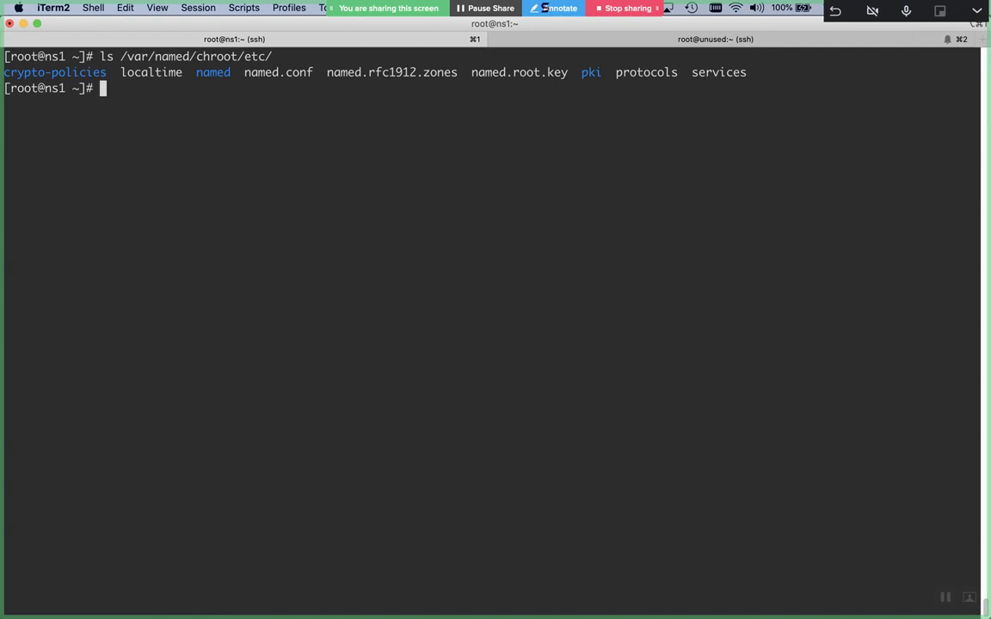
key(Return)
text(ls /var/)
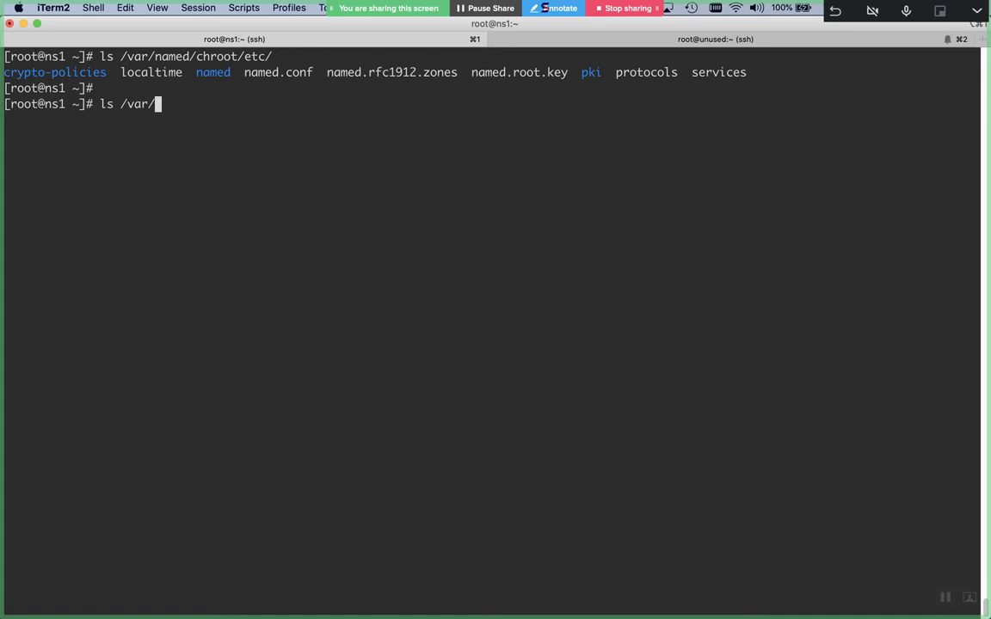
List /var/named/chroot/var/named: named.ca, named.empty, named.localhost, named.loopback, data, dynamic, slaves
text(named/chroot/)
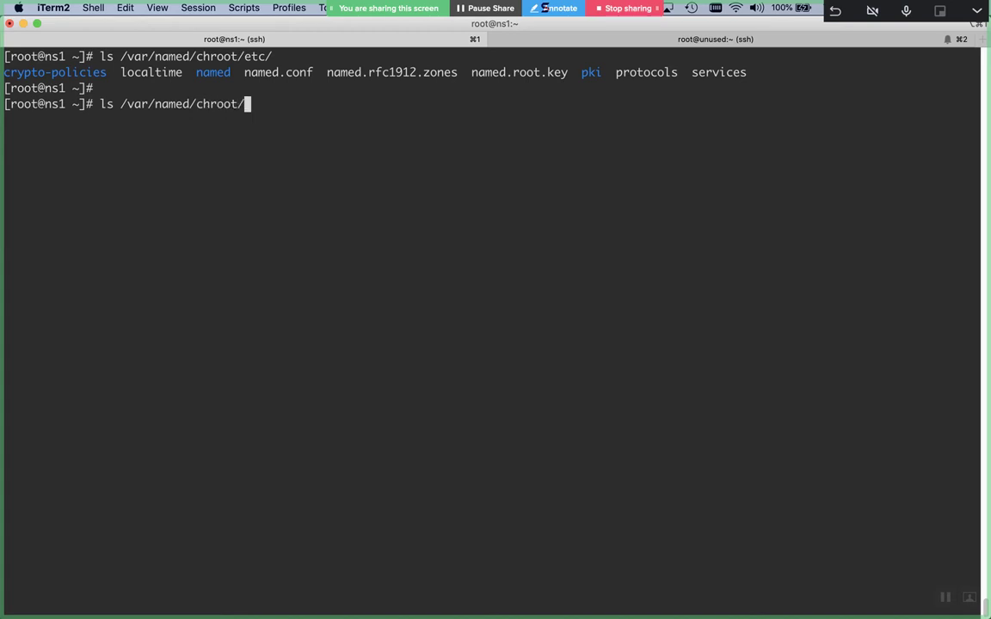
text(var/na)
key(Tab)
key(Return)
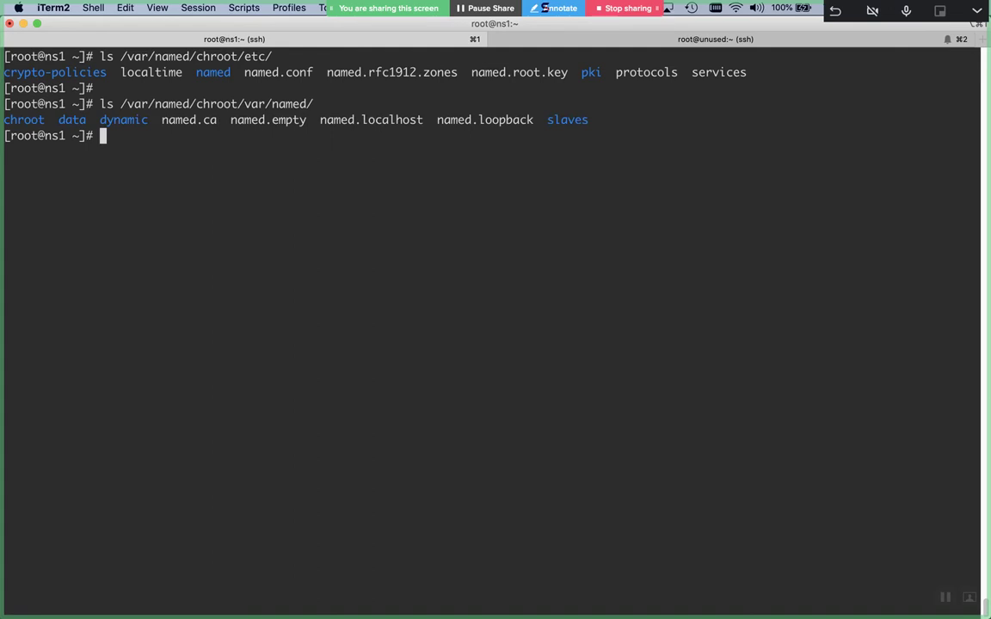
key(Return)
key(Return)
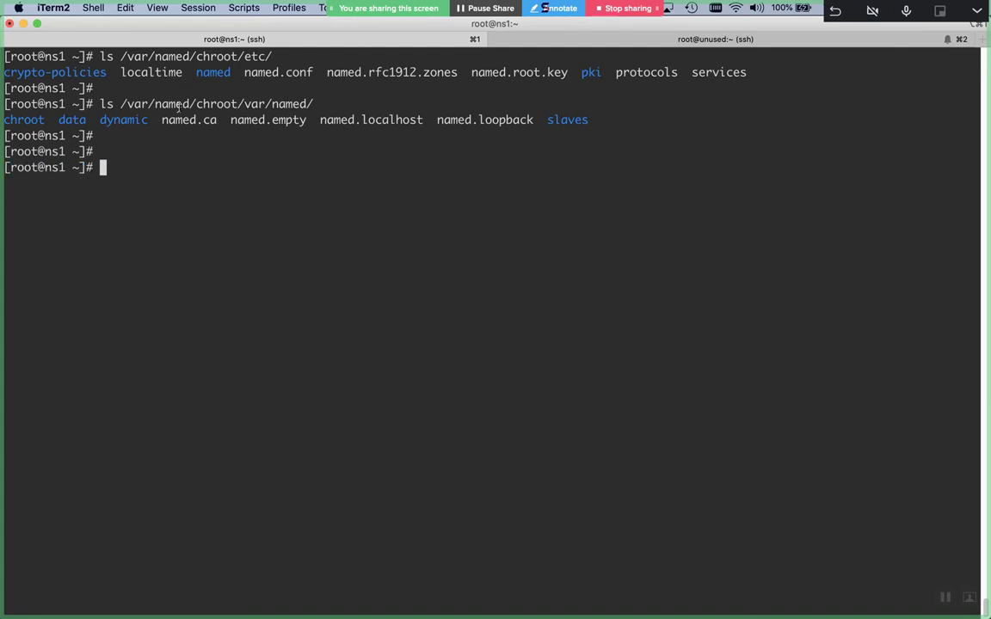
Highlight the chroot etc and var/named paths in the previous commands while explaining
double_click(178, 104)
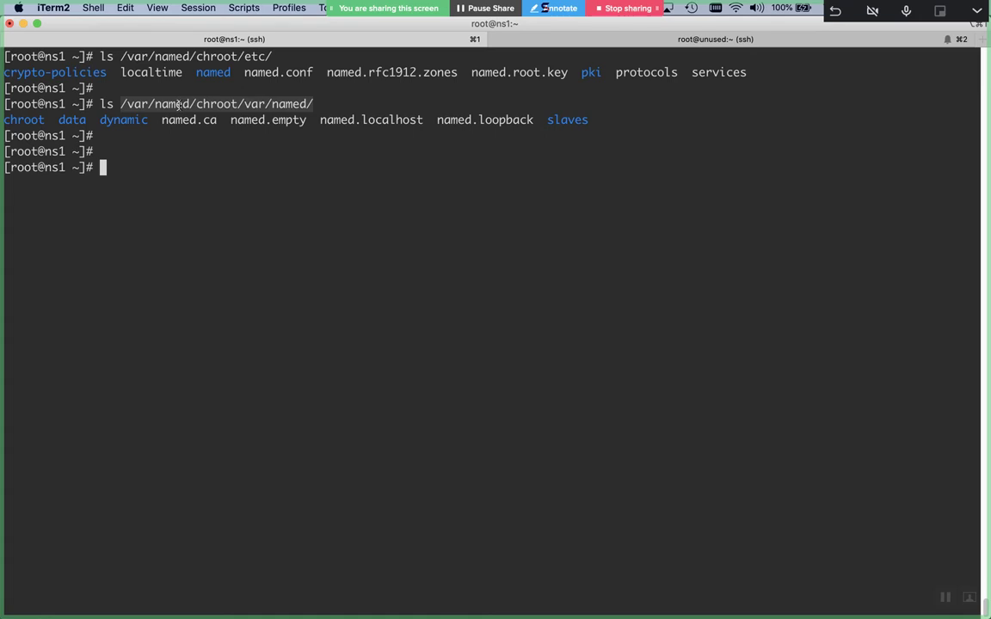
click(193, 56)
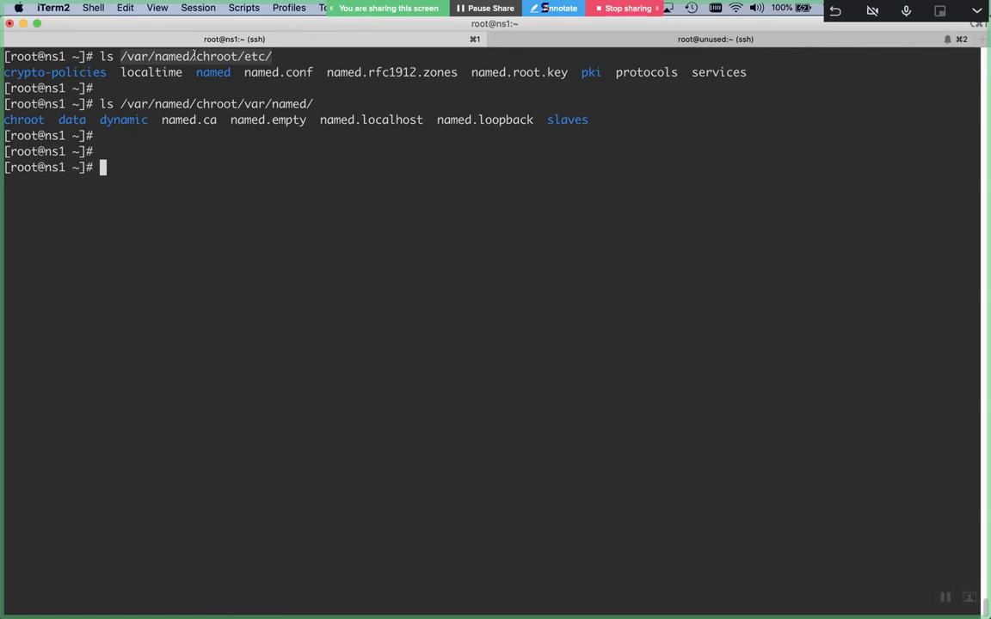
double_click(198, 103)
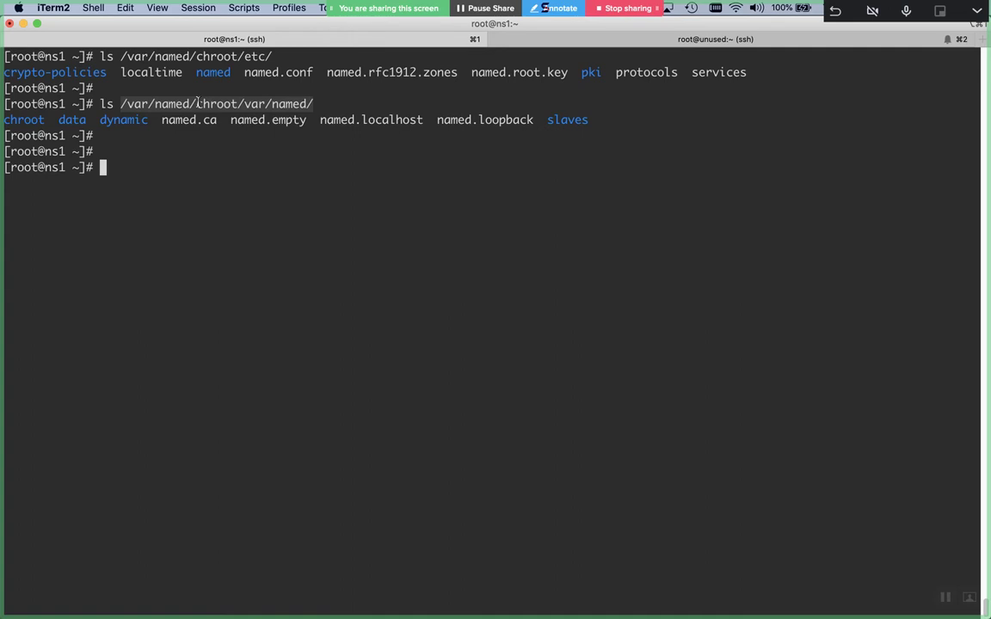
double_click(199, 56)
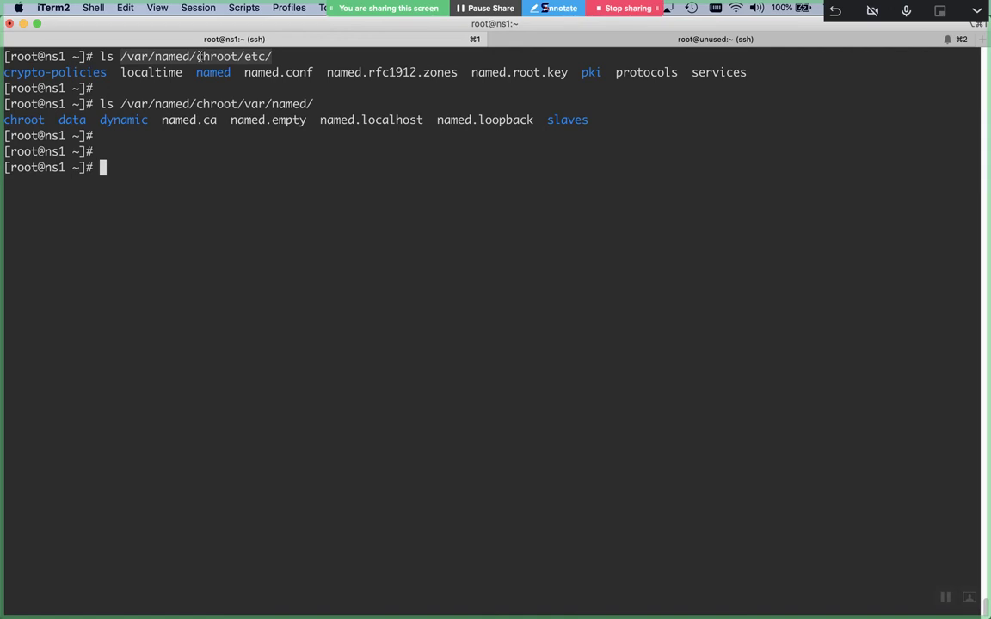
double_click(214, 104)
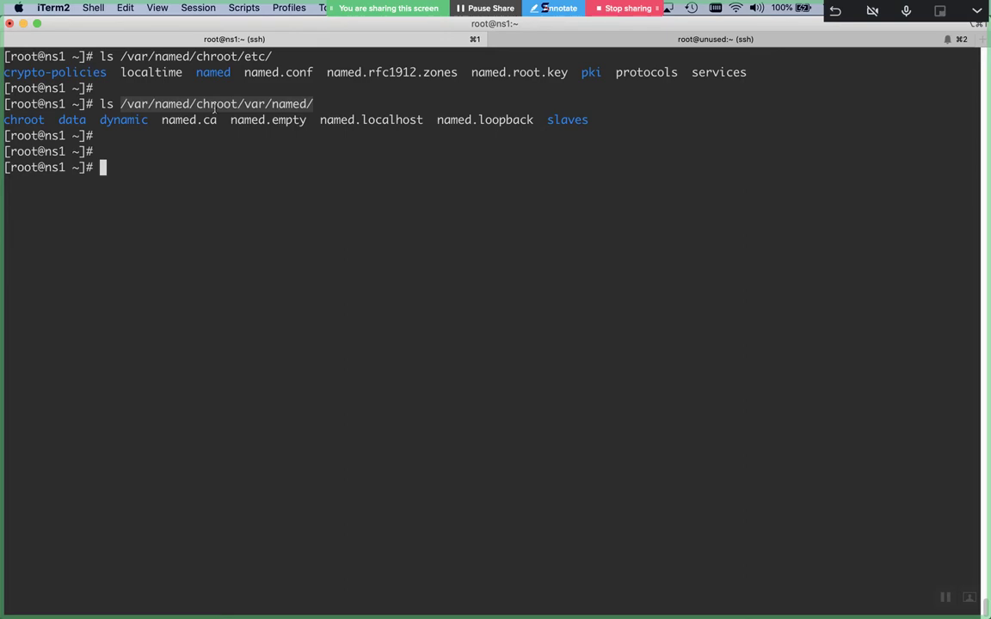
In Word, close Document2 without saving and create a new blank Document3
key(super+Tab)
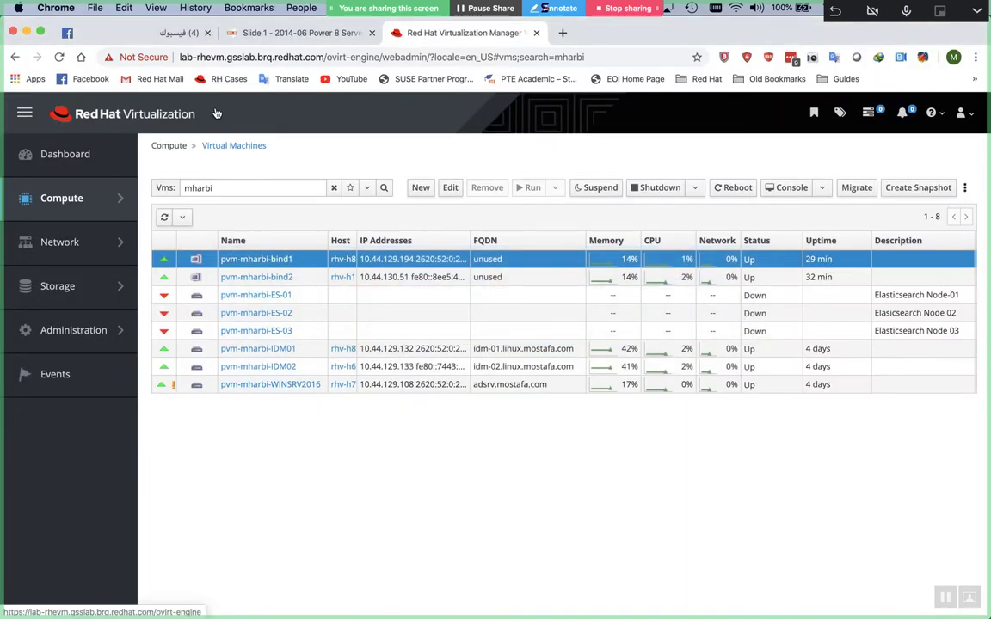
key(super+Tab)
key(super+Tab)
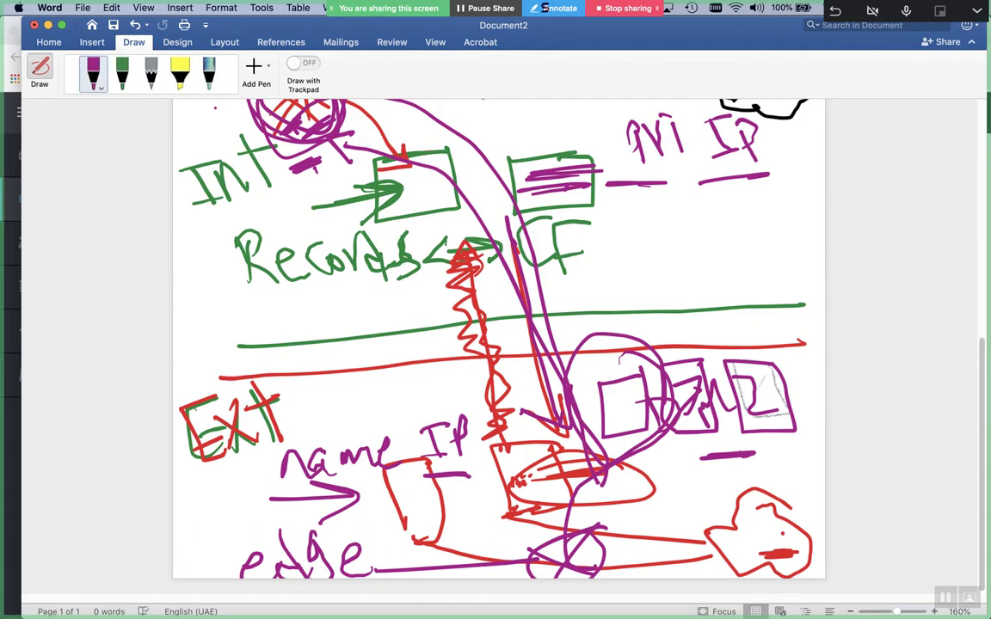
key(super+w)
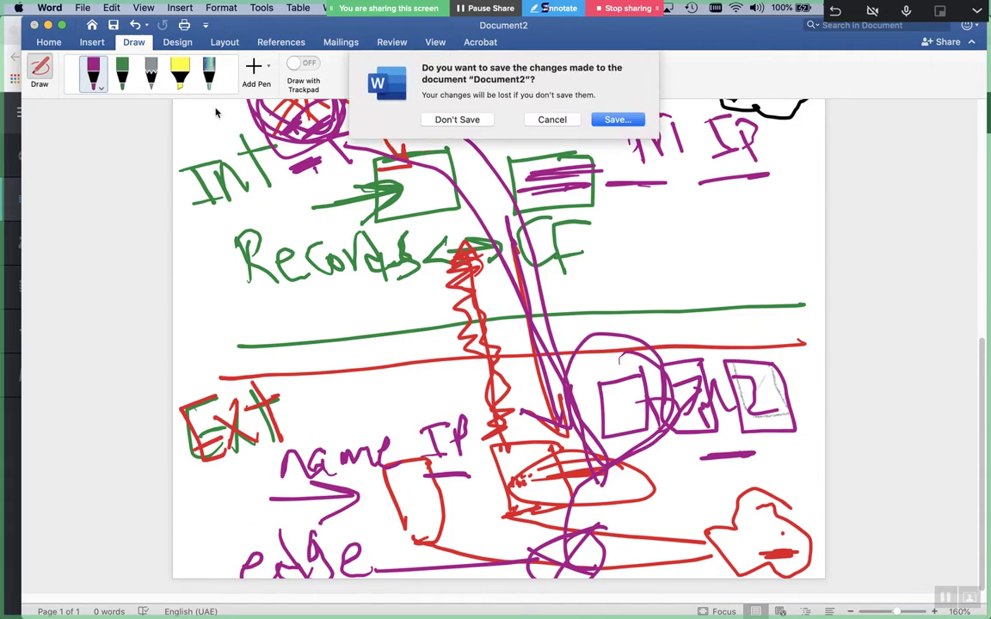
key(super+d)
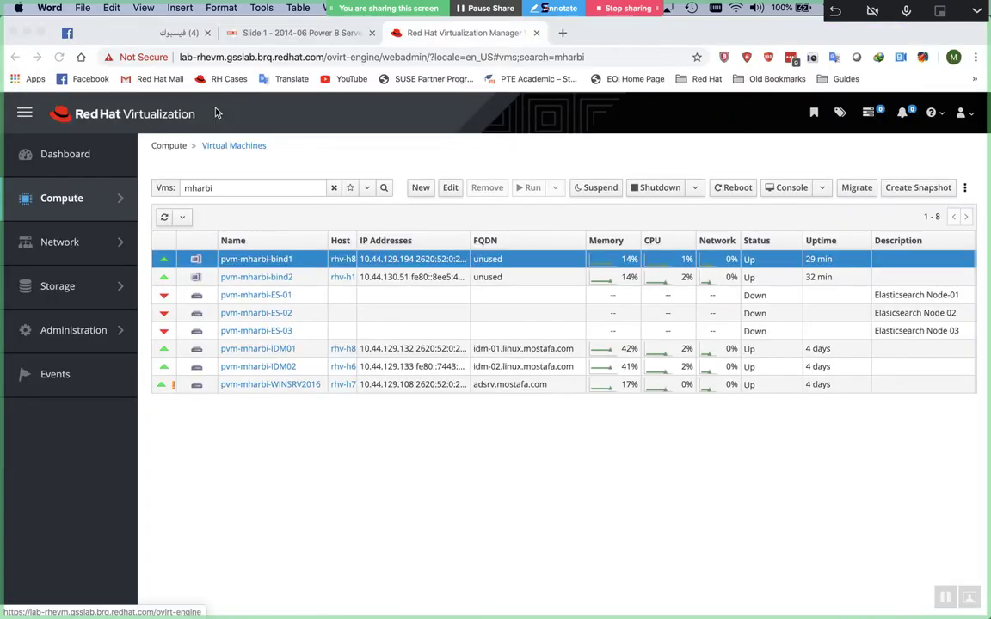
key(super+n)
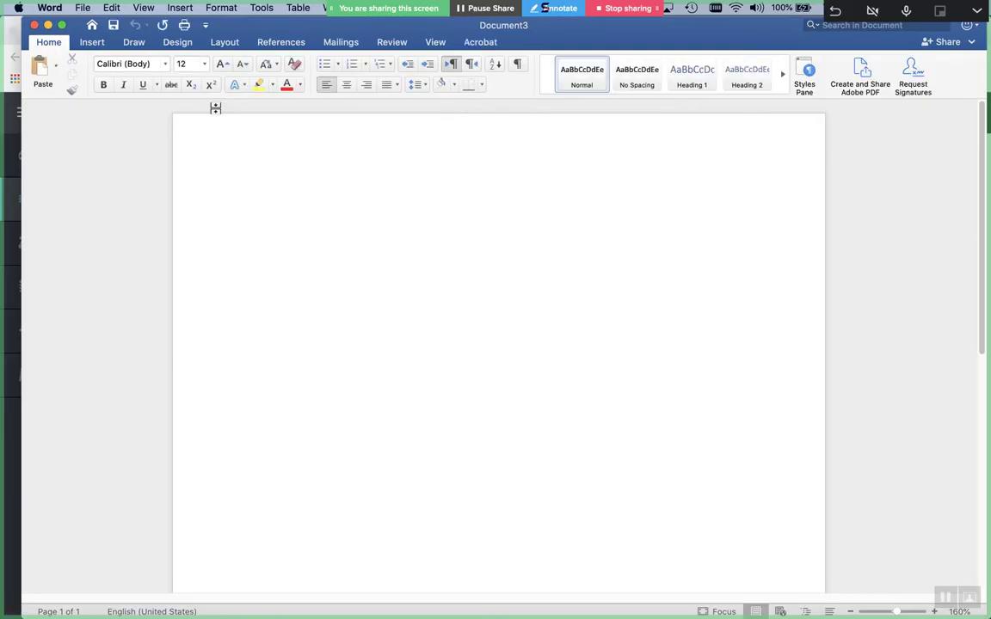
Pick the purple ink pen and draw two boxes, one on the right and one on the left
click(132, 41)
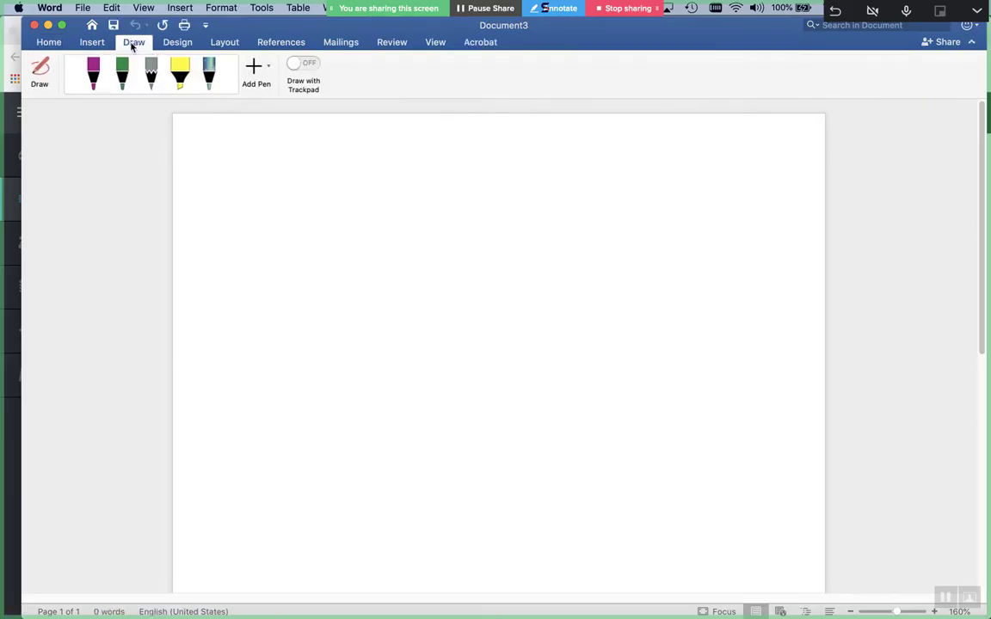
click(99, 76)
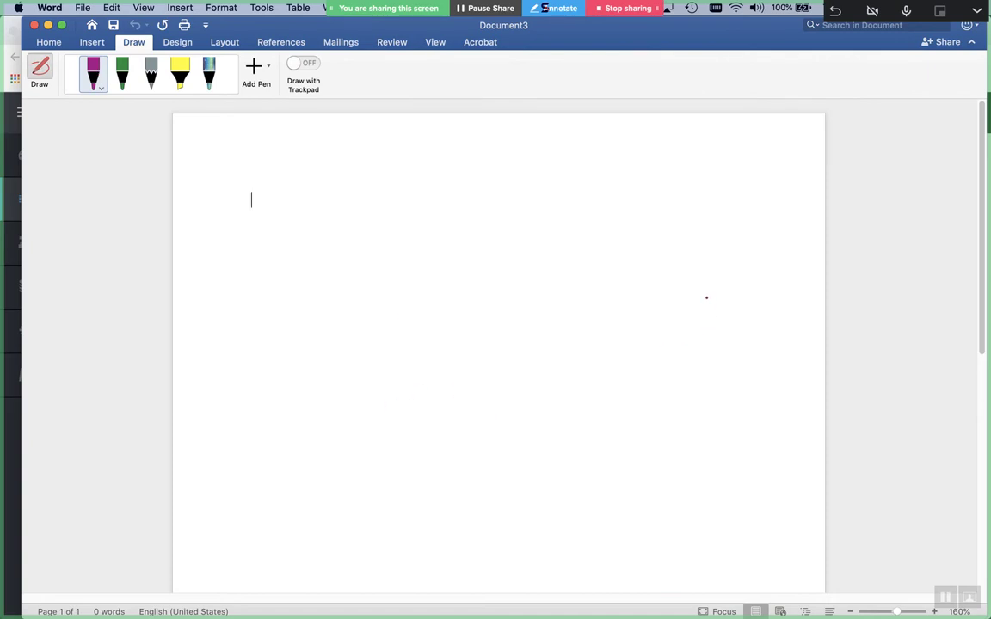
mouse_move(758, 265)
mouse_down()
mouse_move(683, 321)
mouse_move(755, 322)
mouse_move(688, 327)
mouse_move(675, 374)
mouse_up()
mouse_move(757, 326)
mouse_down()
mouse_move(719, 389)
mouse_move(676, 389)
mouse_up()
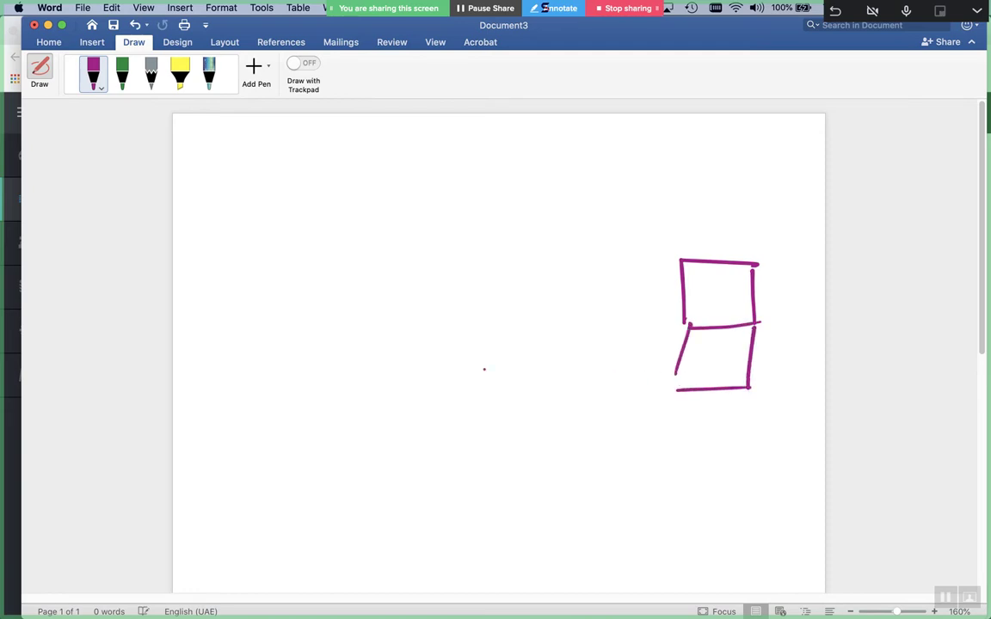
mouse_move(372, 285)
mouse_down()
mouse_move(312, 294)
mouse_move(327, 425)
mouse_move(381, 312)
mouse_move(327, 417)
mouse_up()
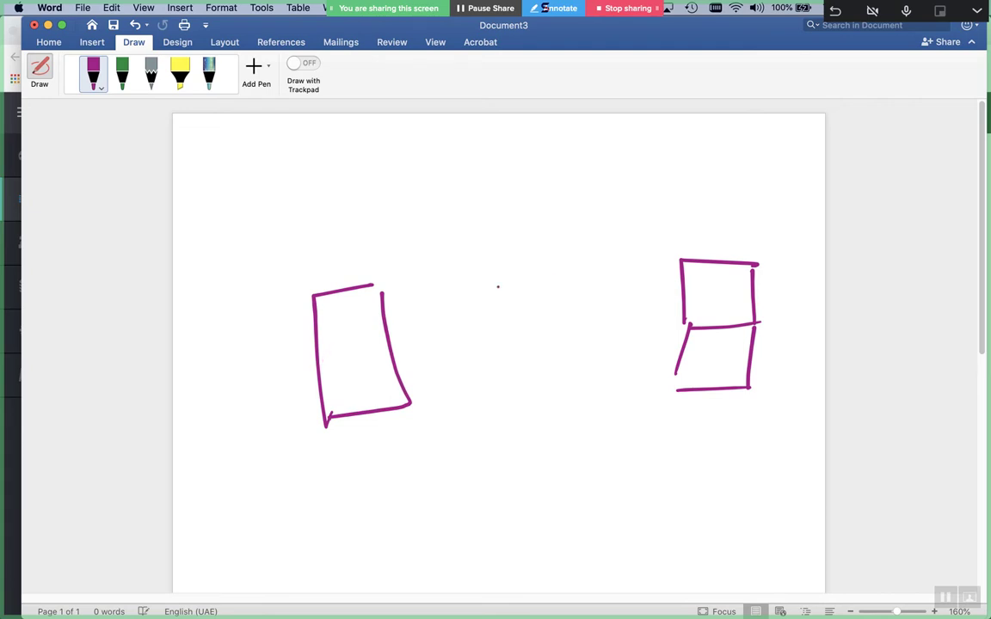
Draw an arrow from the right box to the left box, labelled '53 UDP'
mouse_move(652, 303)
mouse_down()
mouse_move(380, 332)
mouse_move(405, 349)
mouse_up()
mouse_move(483, 267)
mouse_down()
mouse_move(439, 275)
mouse_move(458, 317)
mouse_up()
drag(510, 265, 508, 314)
mouse_move(565, 263)
mouse_down()
mouse_move(591, 267)
mouse_move(600, 297)
mouse_up()
drag(599, 262, 602, 295)
click(643, 238)
mouse_move(634, 248)
mouse_down()
mouse_move(638, 293)
mouse_move(638, 265)
mouse_up()
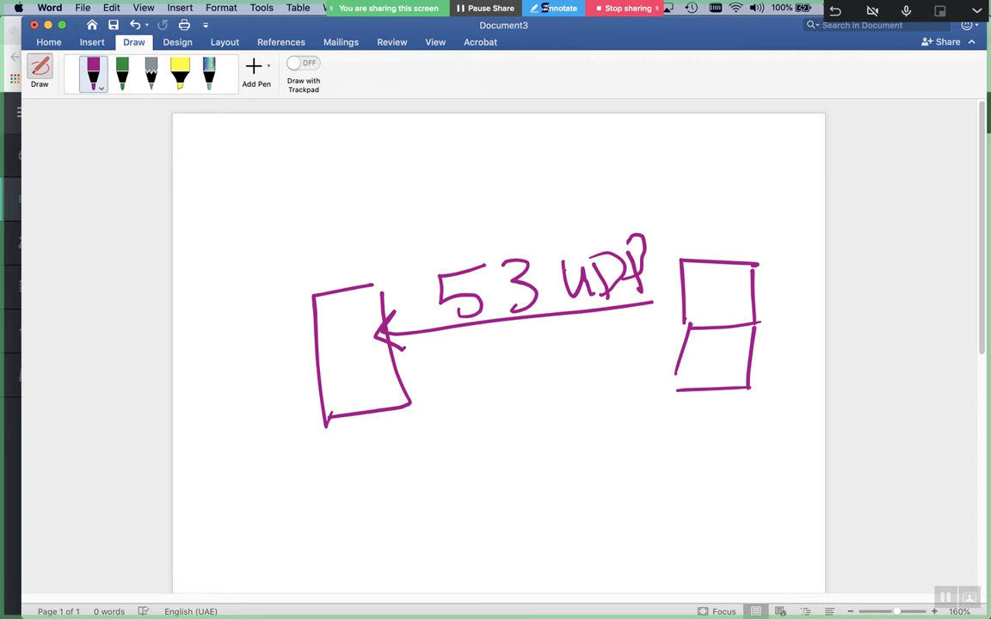
Circle the left box, underline 53, and return to the terminal
mouse_move(411, 282)
mouse_down()
mouse_move(221, 347)
mouse_move(409, 279)
mouse_up()
drag(340, 270, 403, 274)
drag(487, 314, 533, 311)
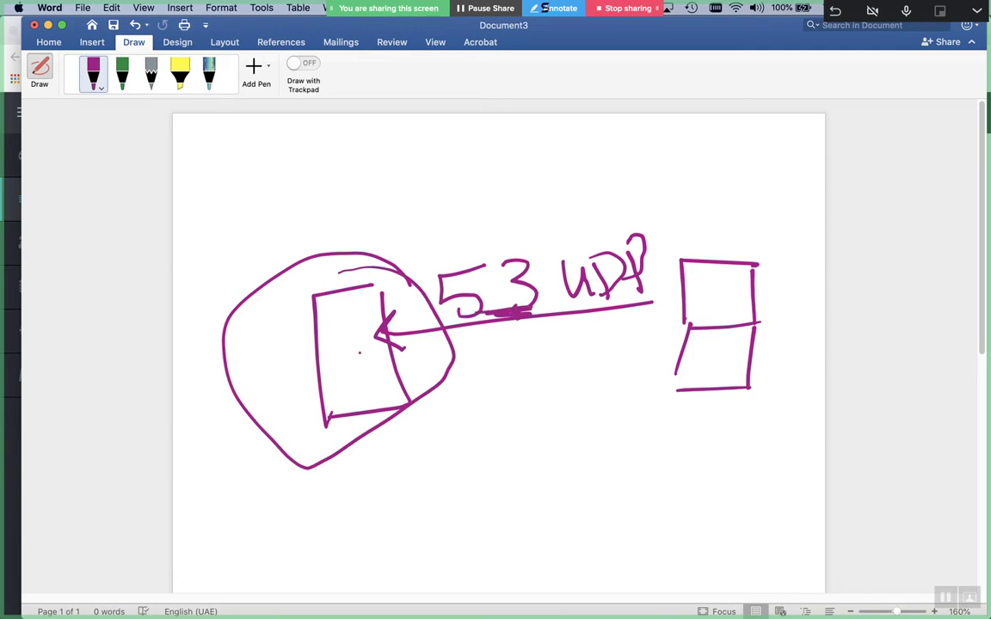
key(super+Tab)
key(super+Tab)
key(super+Tab)
key(super+Tab)
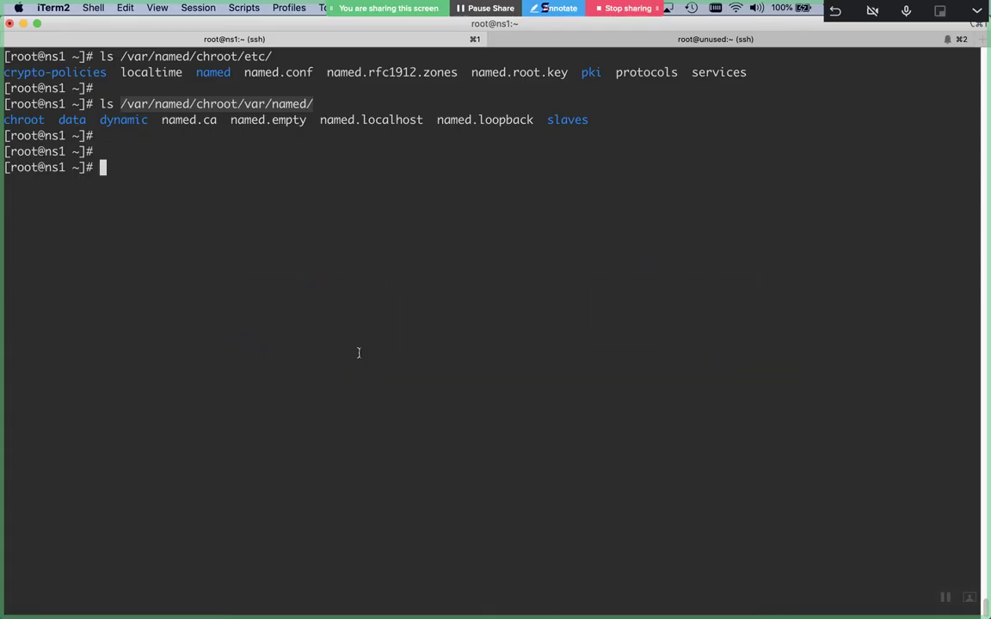
Type firewall-cmd --add-service and try Tab completion, which offers nothing
text(fire)
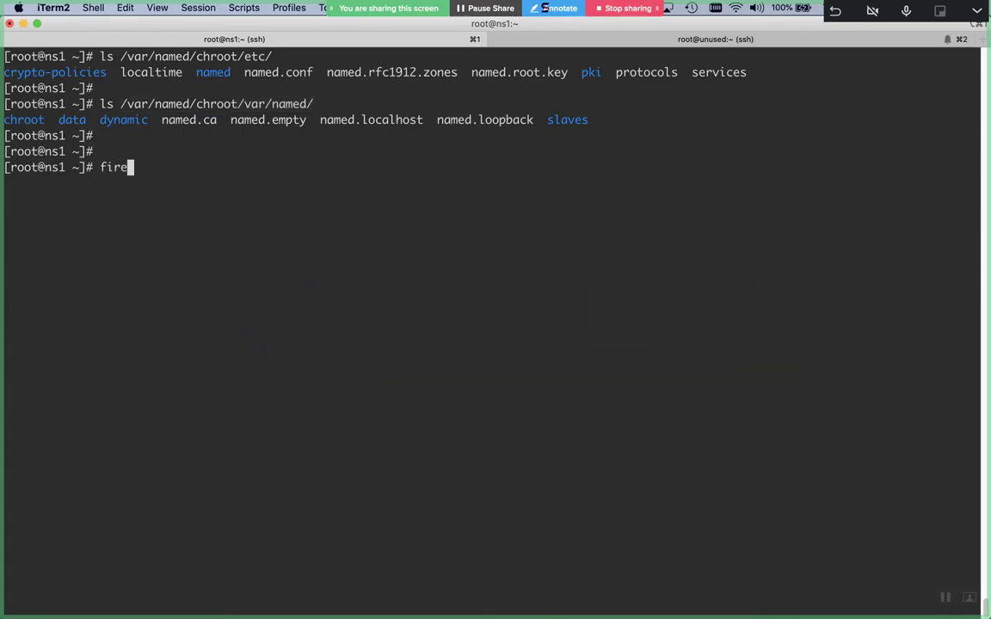
text(wall-cmd --add)
key(Tab)
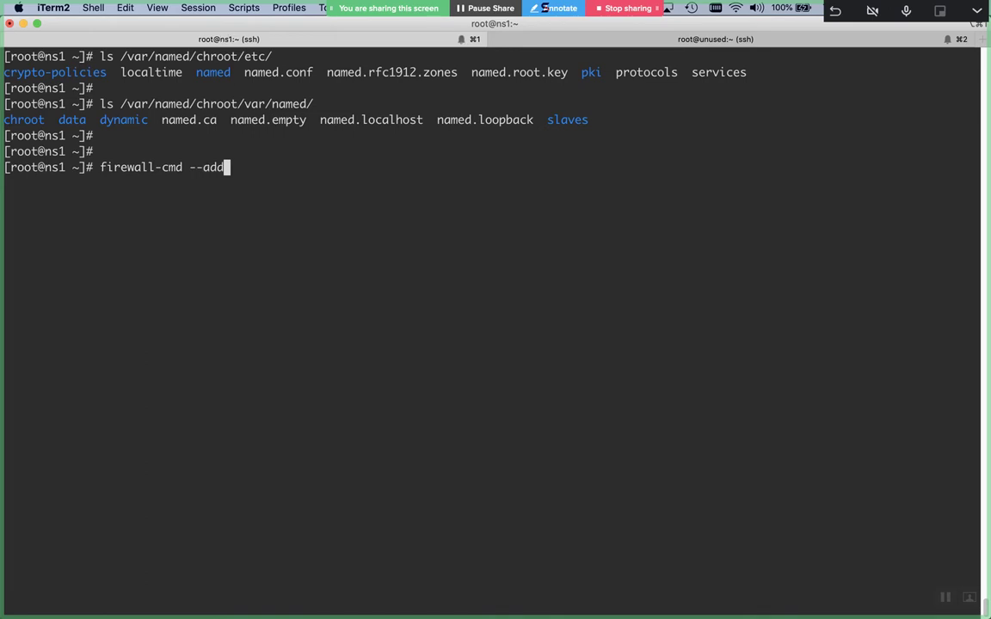
text(-serv)
key(Tab)
text(ice)
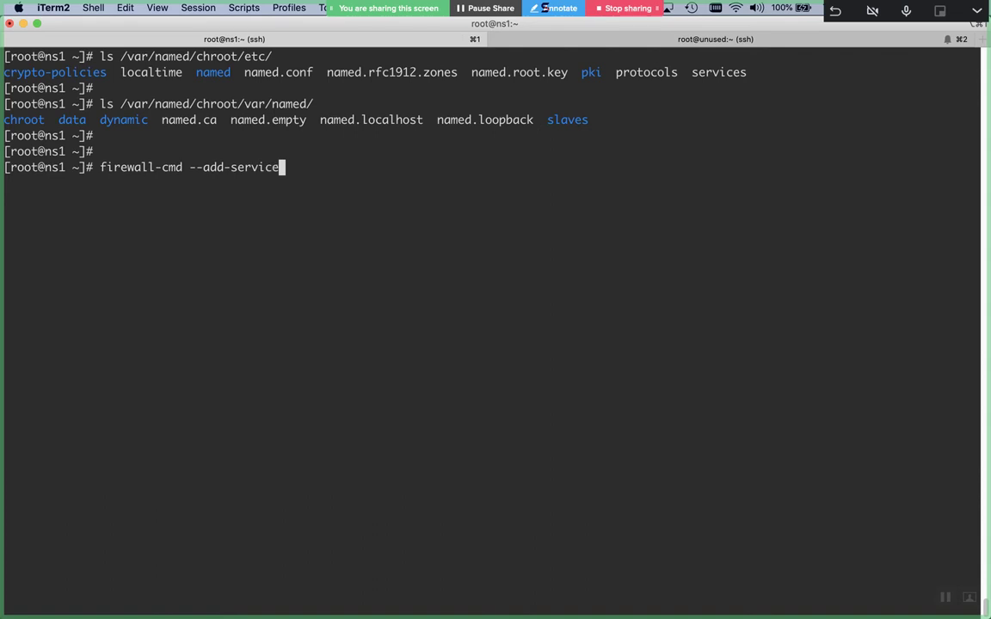
key(Tab)
key(BackSpace)
key(BackSpace)
key(BackSpace)
key(BackSpace)
key(BackSpace)
key(BackSpace)
key(BackSpace)
key(BackSpace)
key(BackSpace)
key(BackSpace)
key(BackSpace)
key(BackSpace)
key(BackSpace)
key(BackSpace)
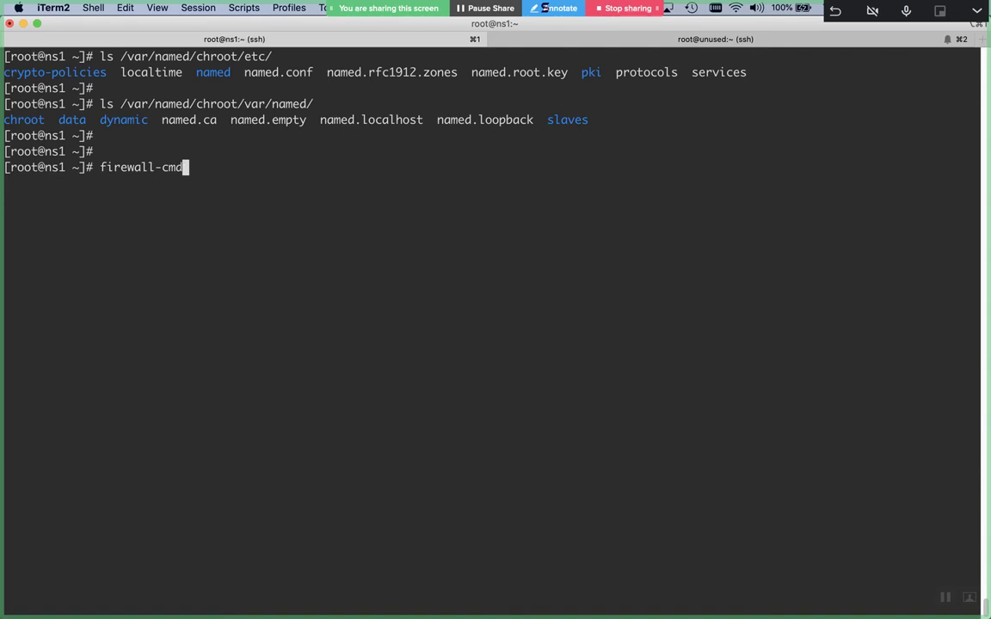
key(Tab)
key(Tab)
key(Tab)
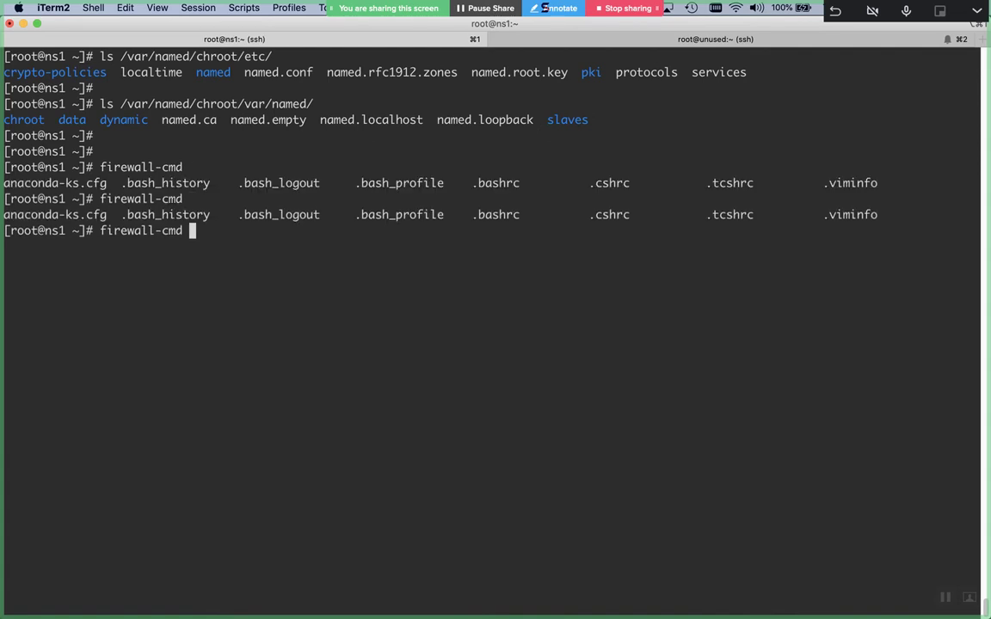
Clear the screen, cancel the firewall-cmd line, and enter 'yum install bash-completion -y'
key(ctrl+l)
text(--a)
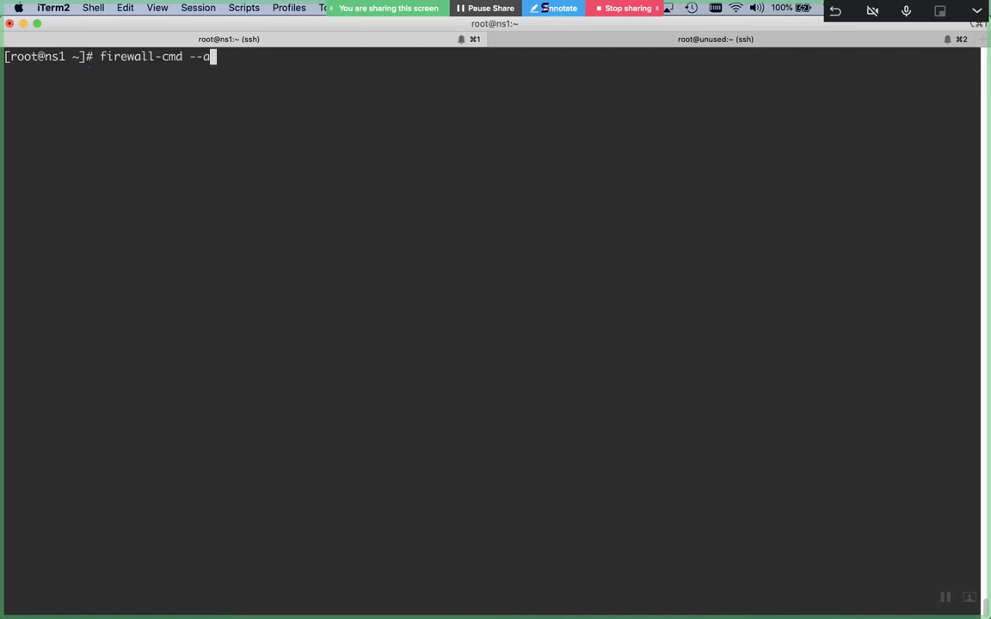
key(ctrl+c)
text(yum install )
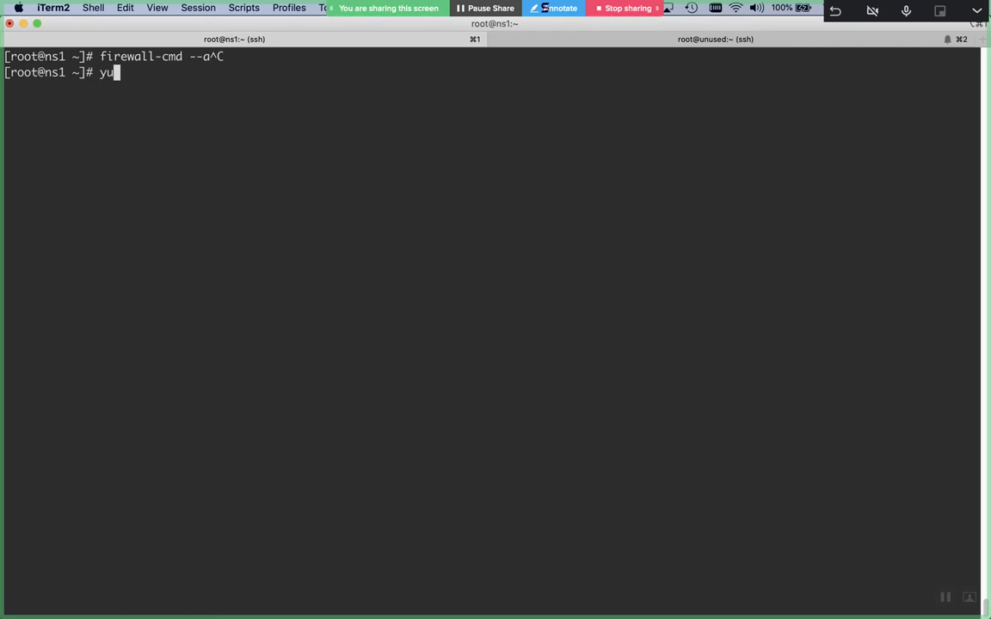
text(bash-completion)
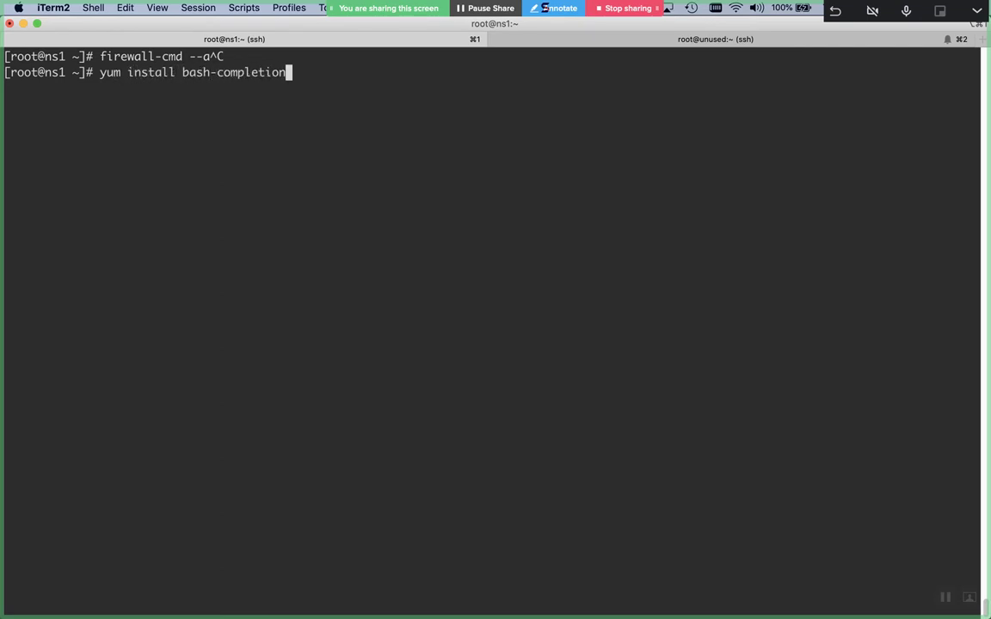
text( -y)
Run 'yum install bash-completion -y' on ns1, then on the second server
key(Return)
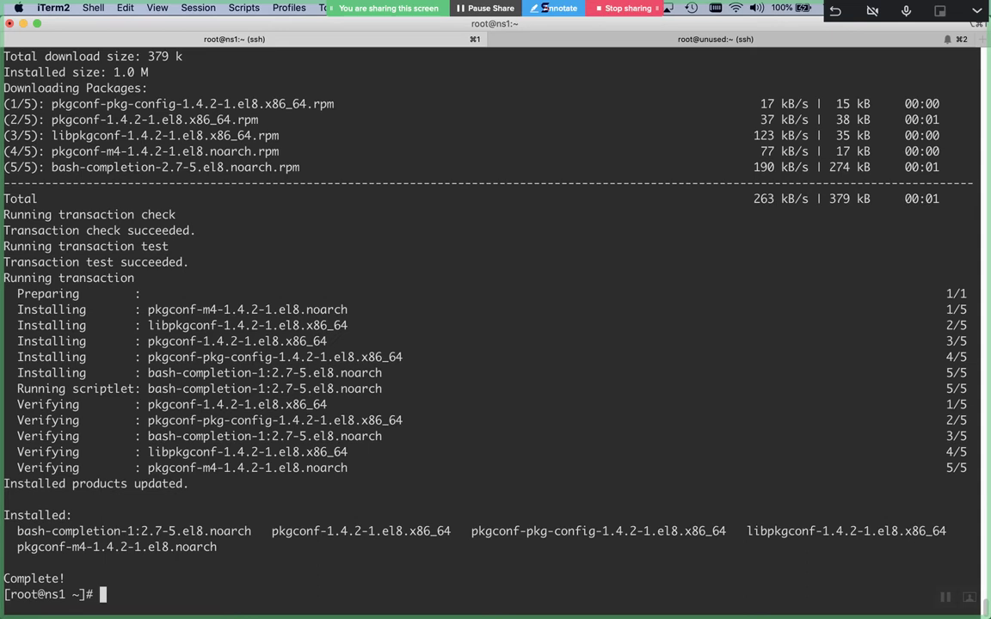
click(571, 39)
text(yum install bash-completion)
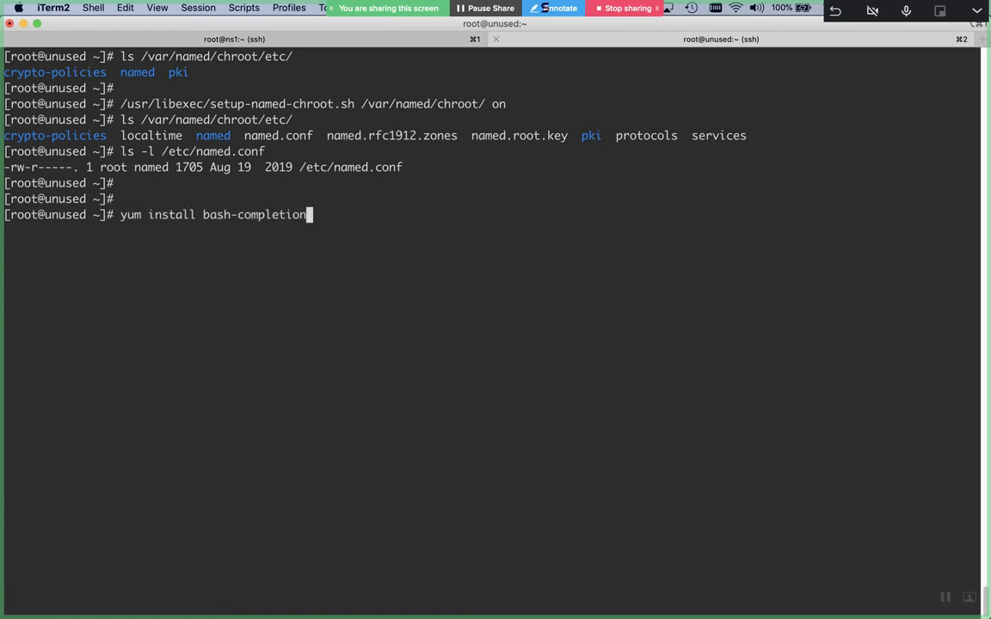
text( -y)
key(Return)
Back in the ns1 session, start a root shell with 'sudo -i'
click(376, 40)
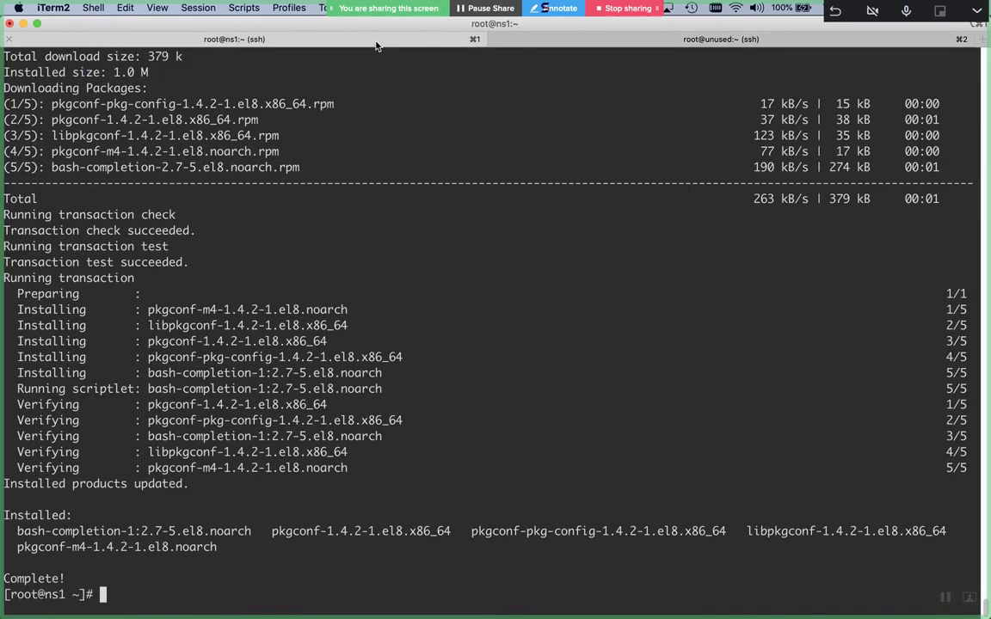
text(sudo -i)
key(Return)
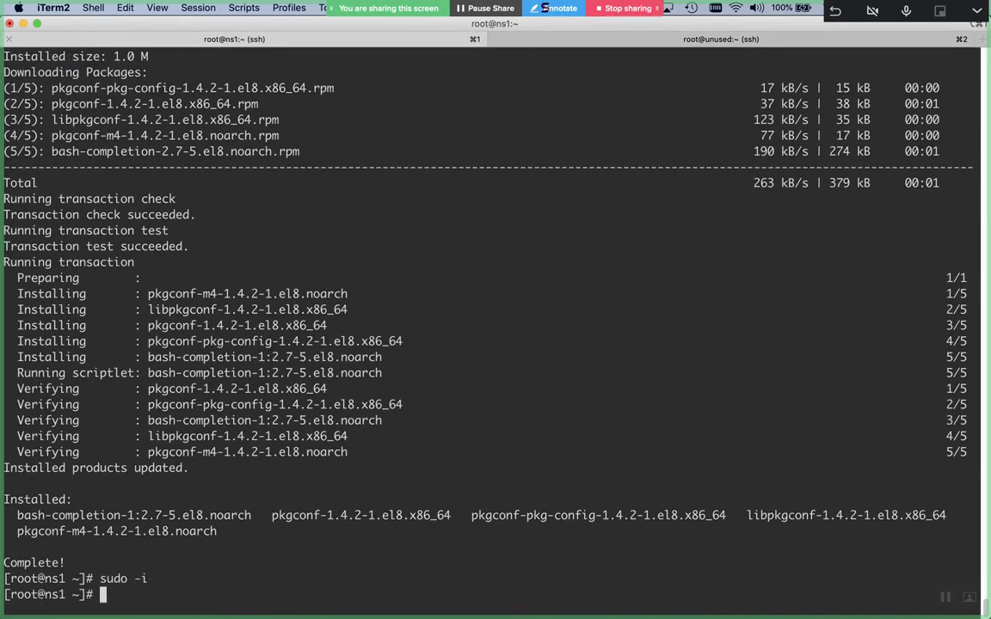
Open UDP port 53 in ns1's runtime firewall with 'firewall-cmd --add-port=53/udp'
key(Return)
key(Return)
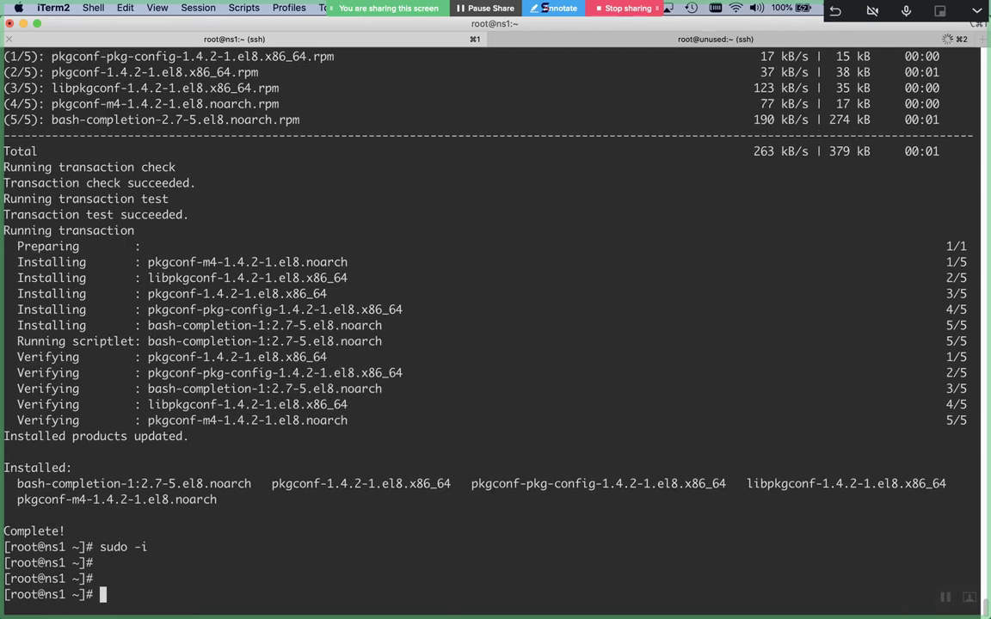
text(firewq)
key(BackSpace)
text(a)
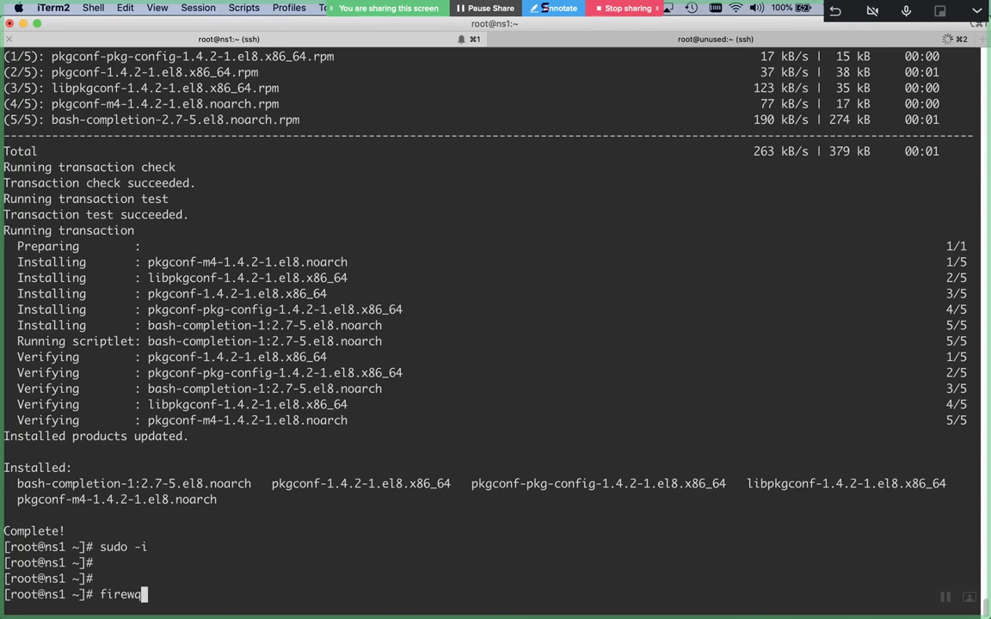
text(ll-cmd )
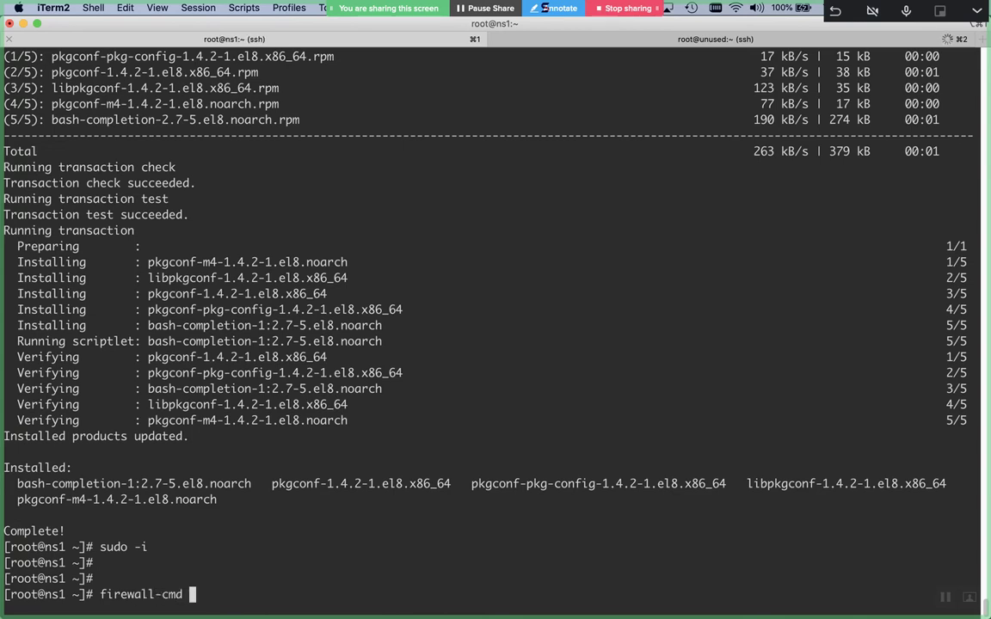
text(--ddd-service=)
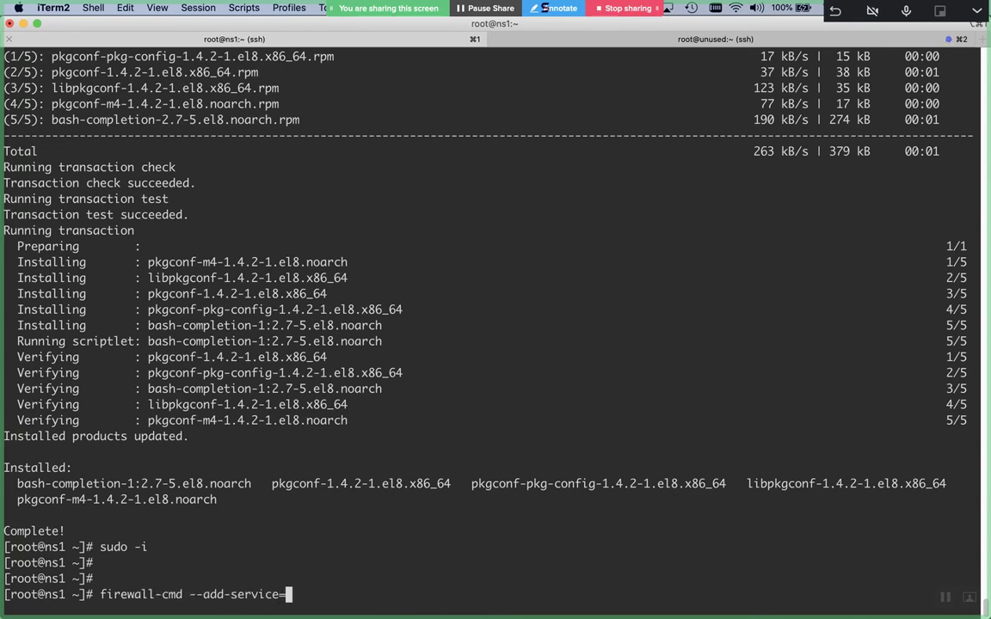
key(ctrl+l)
text(dns)
key(Tab)
key(Tab)
key(Tab)
key(Tab)
key(Tab)
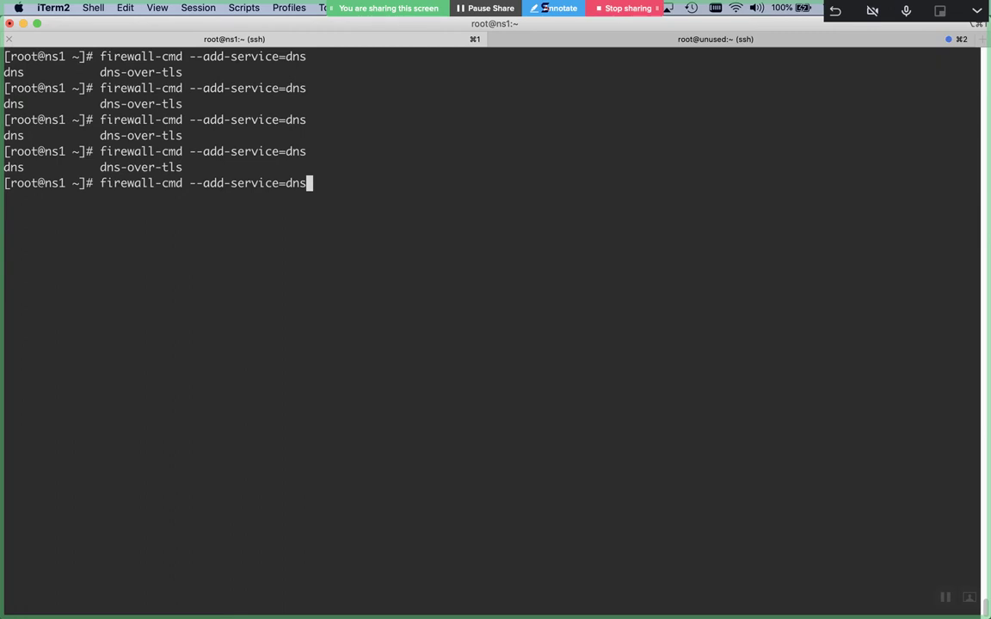
key(BackSpace)
key(BackSpace)
key(BackSpace)
key(BackSpace)
key(BackSpace)
key(BackSpace)
key(BackSpace)
key(BackSpace)
key(BackSpace)
key(BackSpace)
key(BackSpace)
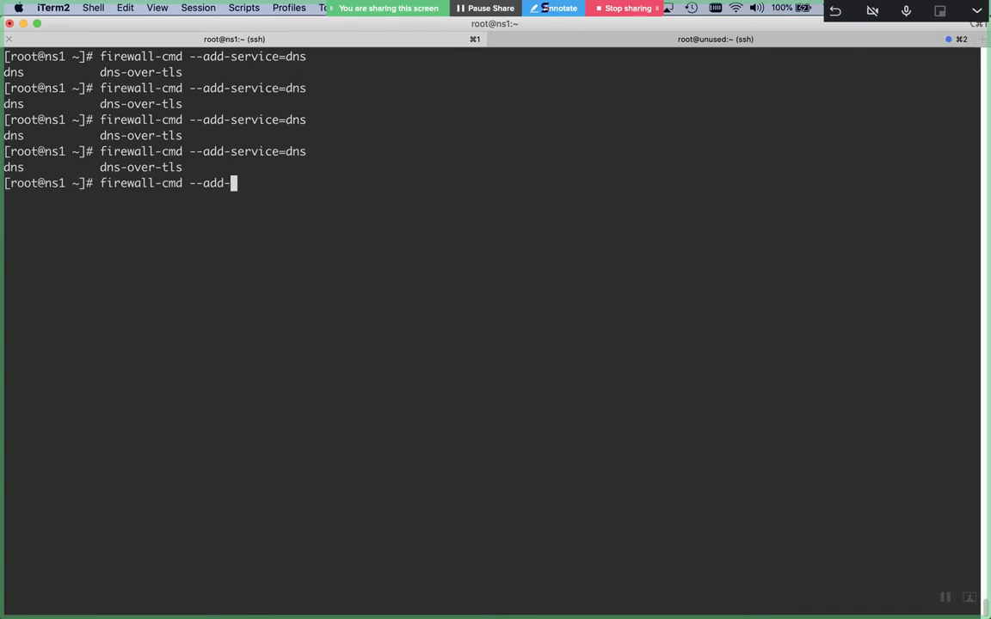
text(port=53/udp)
key(Return)
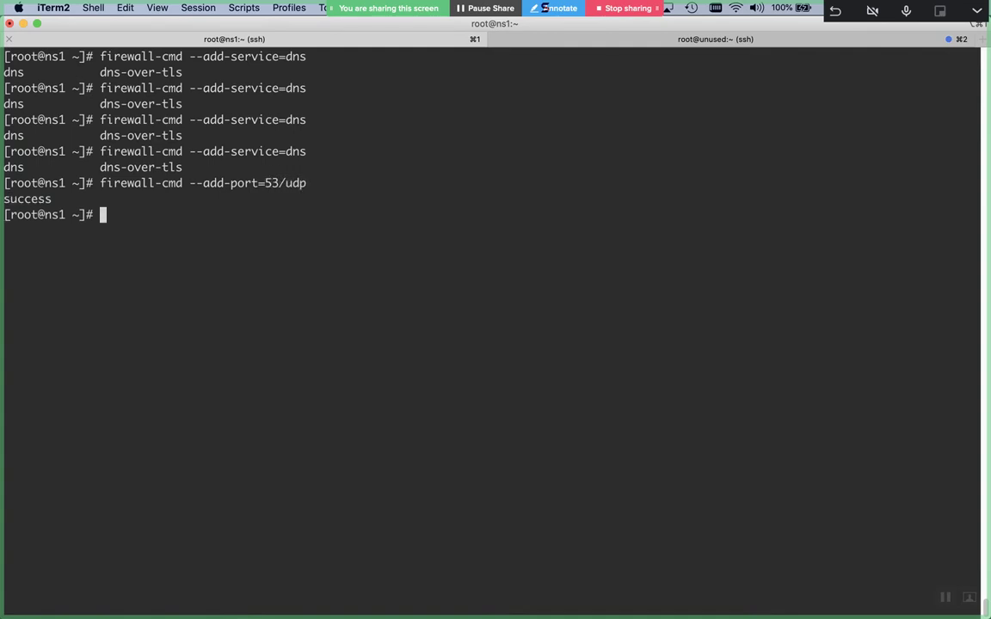
Repeat the port 53/udp rule with --permanent
key(Up)
text(--permanent)
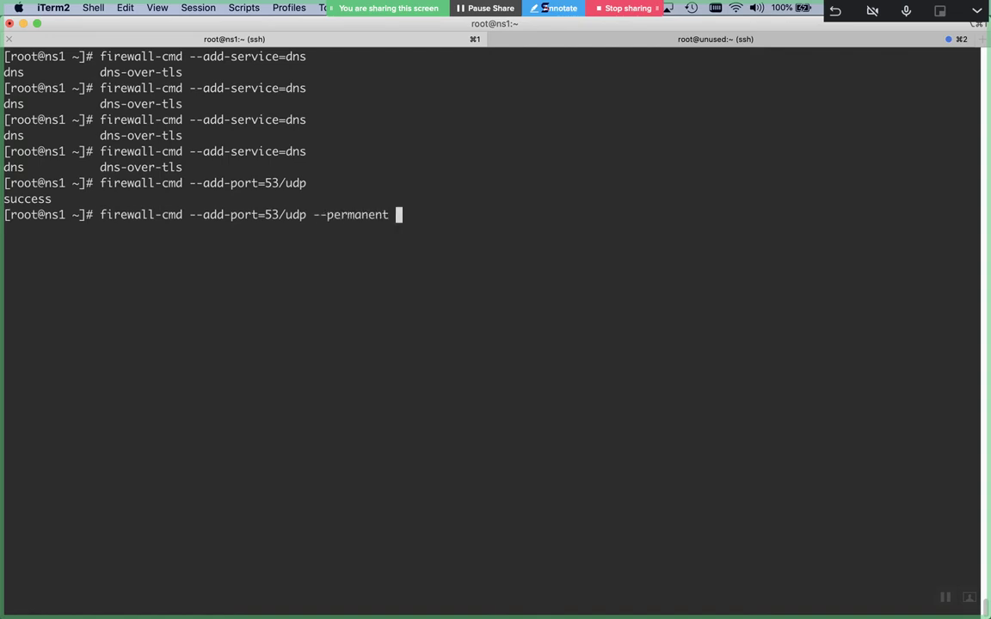
key(Return)
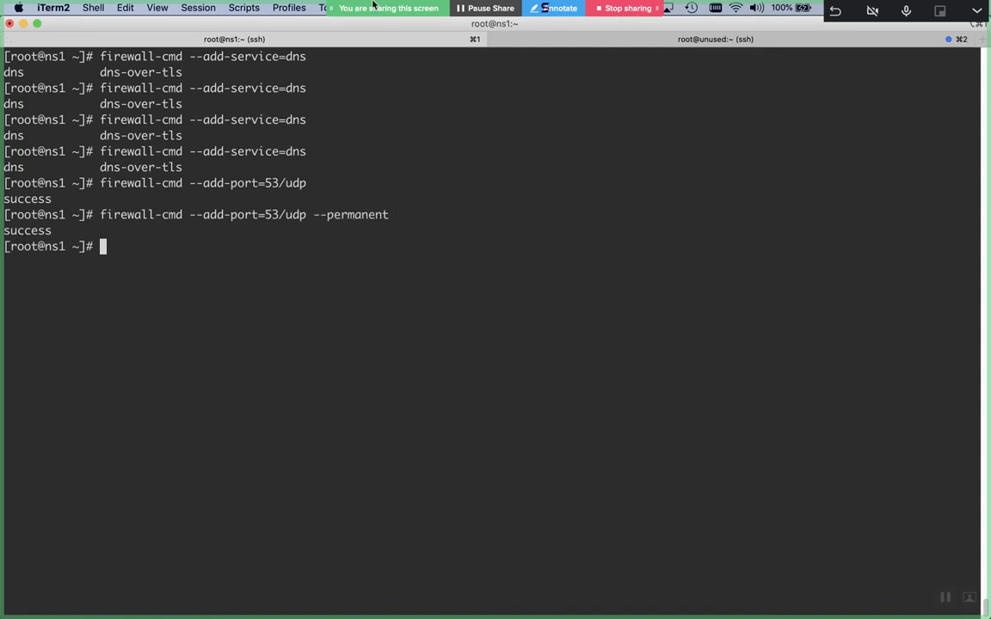
In the second server's session, become root with 'sudo -i'
click(541, 44)
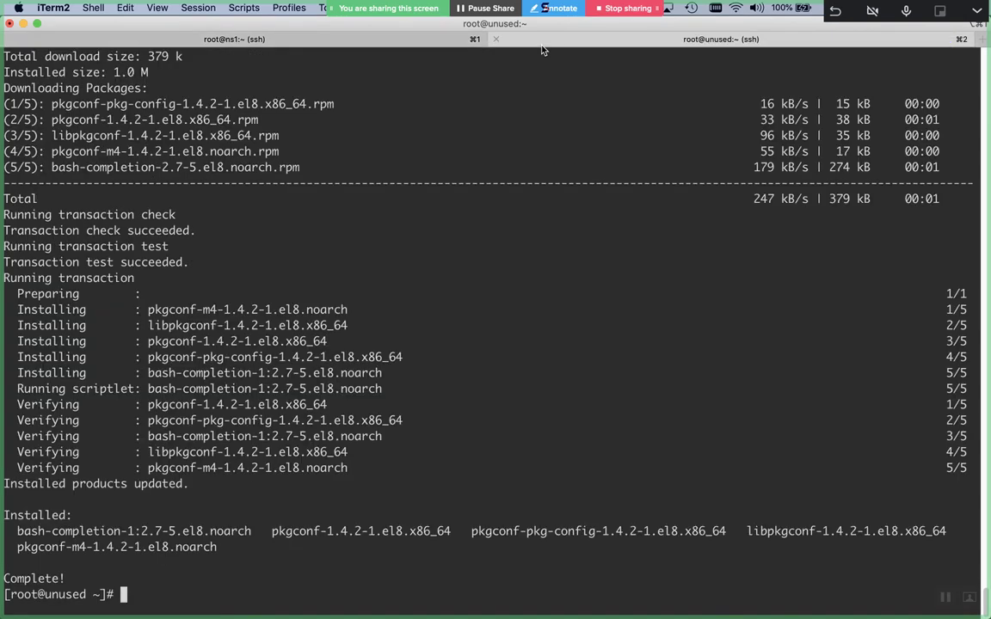
text(fir)
key(BackSpace)
key(BackSpace)
key(BackSpace)
text(sudo -i)
key(Return)
Allow the dns service through ns2's runtime firewall with 'firewall-cmd --add-service=dns'
text(fir)
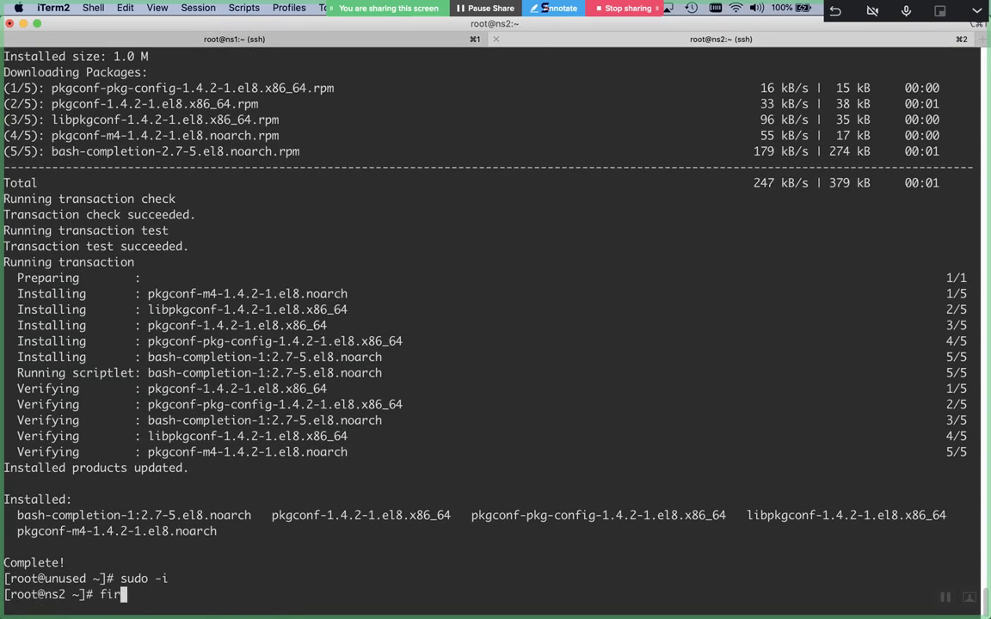
text(ewall-cmd --add-service=)
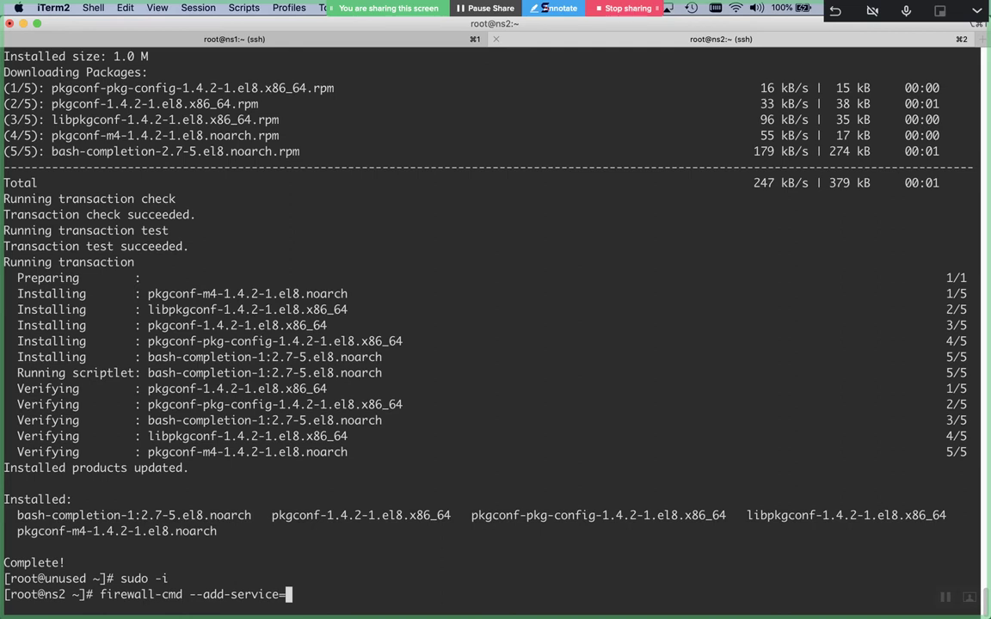
text(dns)
key(BackSpace)
key(BackSpace)
key(BackSpace)
text(dns)
key(ctrl+l)
key(Return)
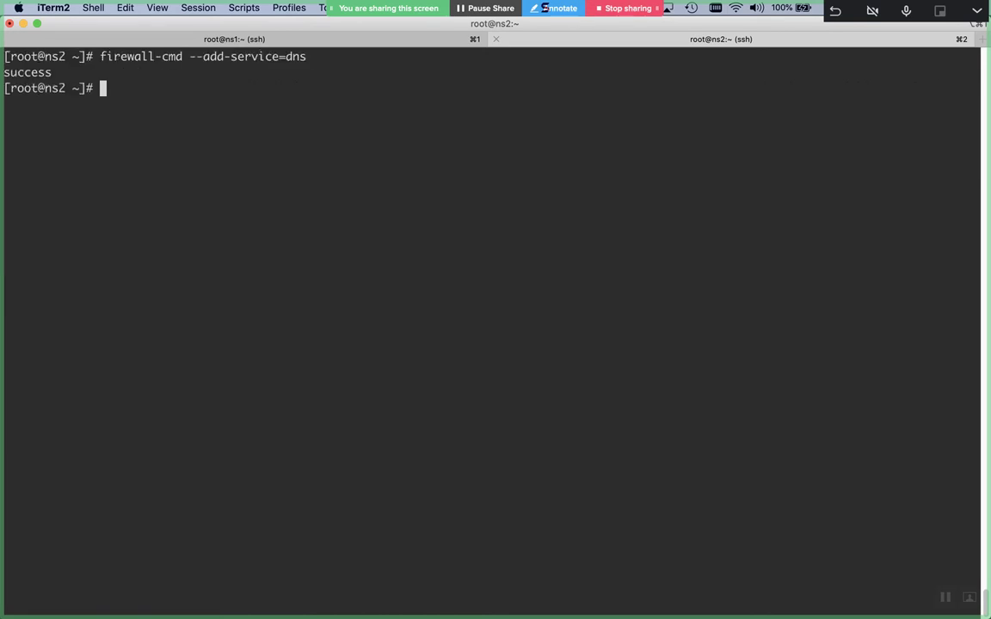
Repeat the dns service rule with --permanent, then bring Word back
key(Up)
text(--permanent)
key(Return)
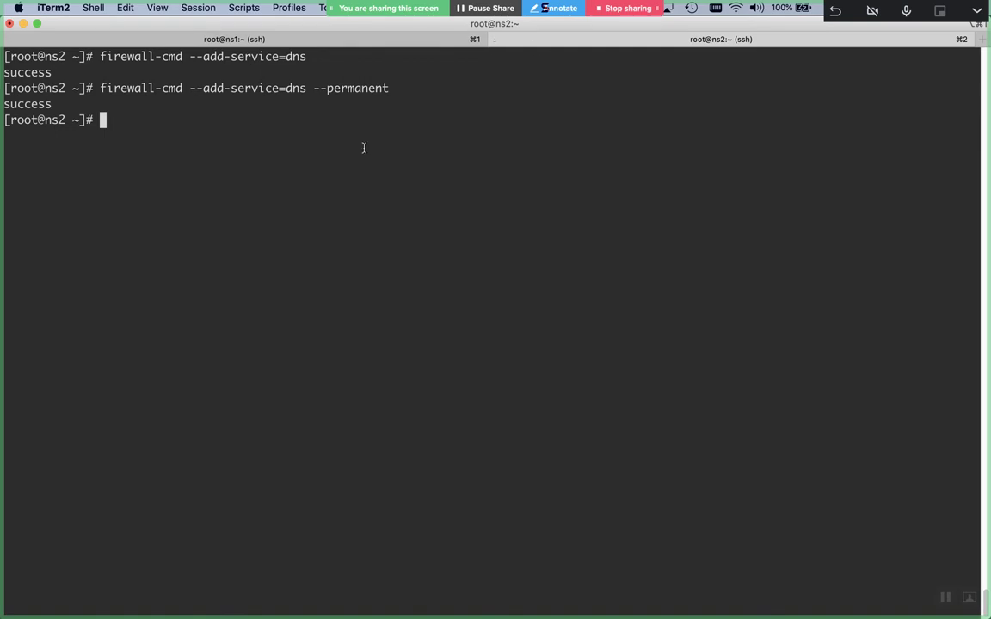
key(super+Tab)
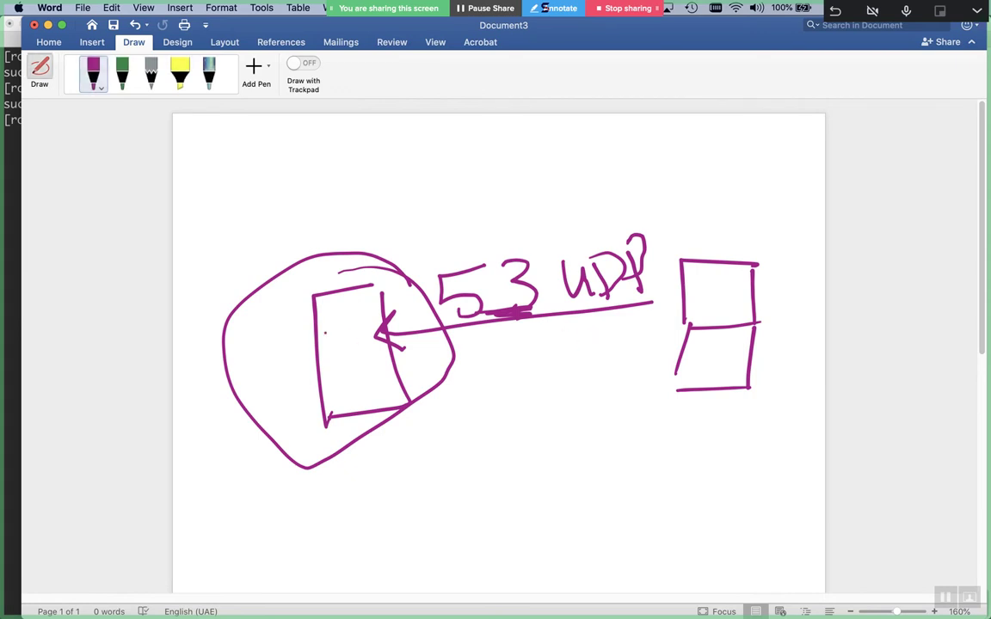
Handwrite an underlined 'query' above the diagram and draw a rightward arrow from the circled box
mouse_move(427, 171)
mouse_down()
mouse_move(403, 196)
mouse_move(438, 215)
mouse_move(515, 179)
mouse_move(541, 204)
mouse_up()
drag(398, 246, 563, 225)
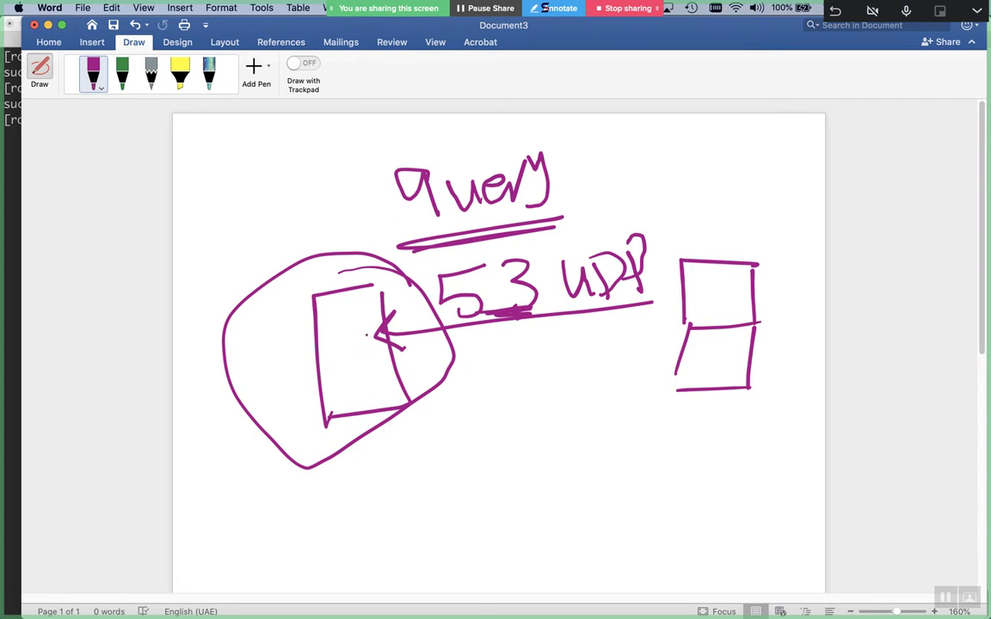
mouse_move(398, 376)
mouse_down()
mouse_move(526, 371)
mouse_move(660, 346)
mouse_move(632, 330)
mouse_up()
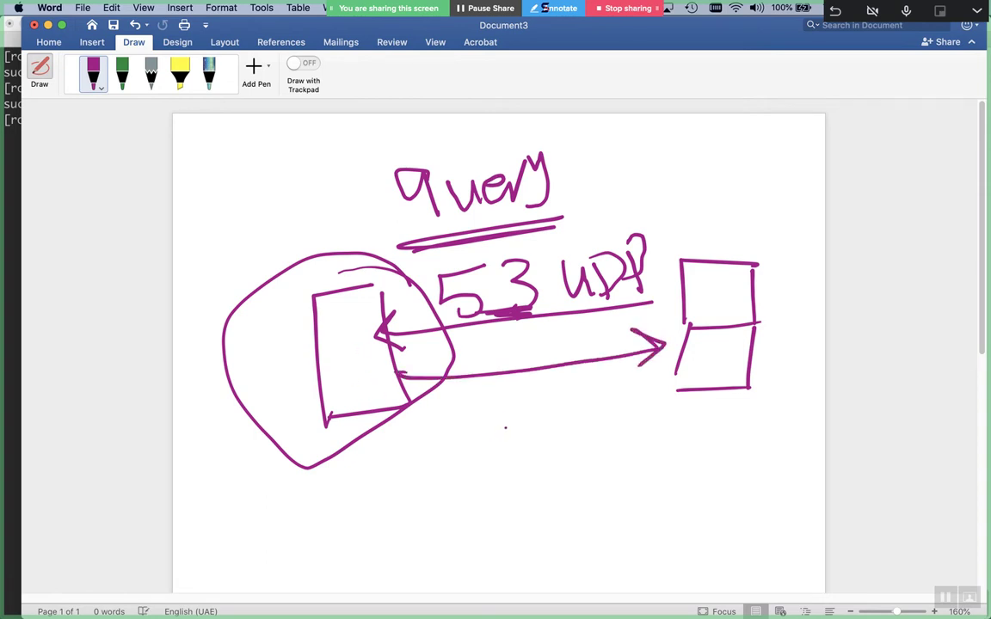
Write 'resolving' below the arrows and draw a pointer arrow at it
mouse_move(451, 413)
mouse_down()
mouse_move(464, 449)
mouse_move(492, 433)
mouse_move(570, 437)
mouse_move(594, 410)
mouse_up()
click(553, 399)
mouse_move(602, 417)
mouse_down()
mouse_move(604, 435)
mouse_move(637, 432)
mouse_up()
mouse_move(657, 392)
mouse_down()
mouse_move(655, 426)
mouse_move(689, 434)
mouse_up()
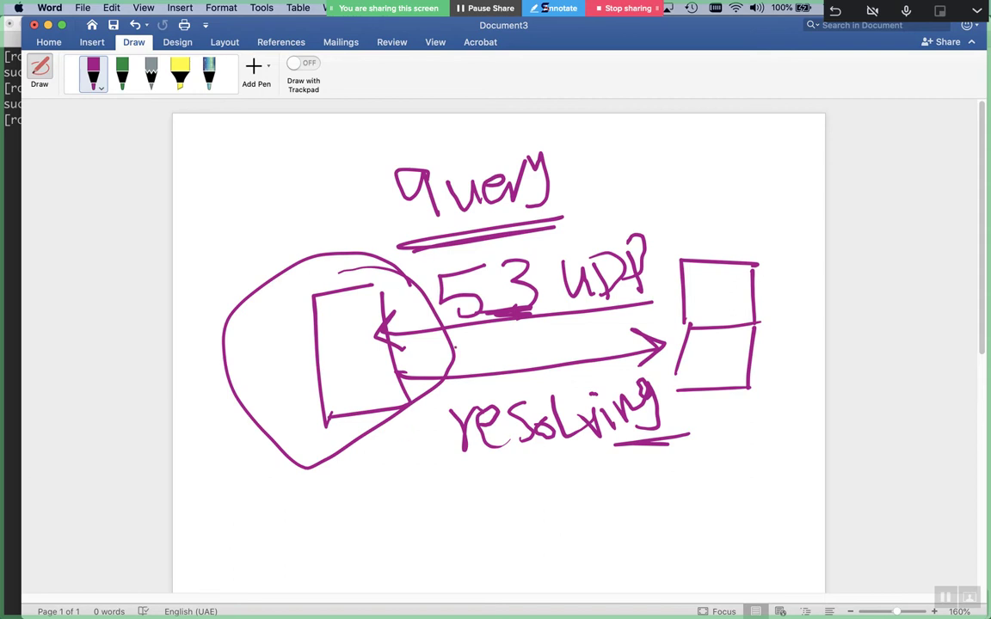
drag(393, 427, 443, 421)
drag(366, 445, 445, 430)
drag(446, 430, 409, 460)
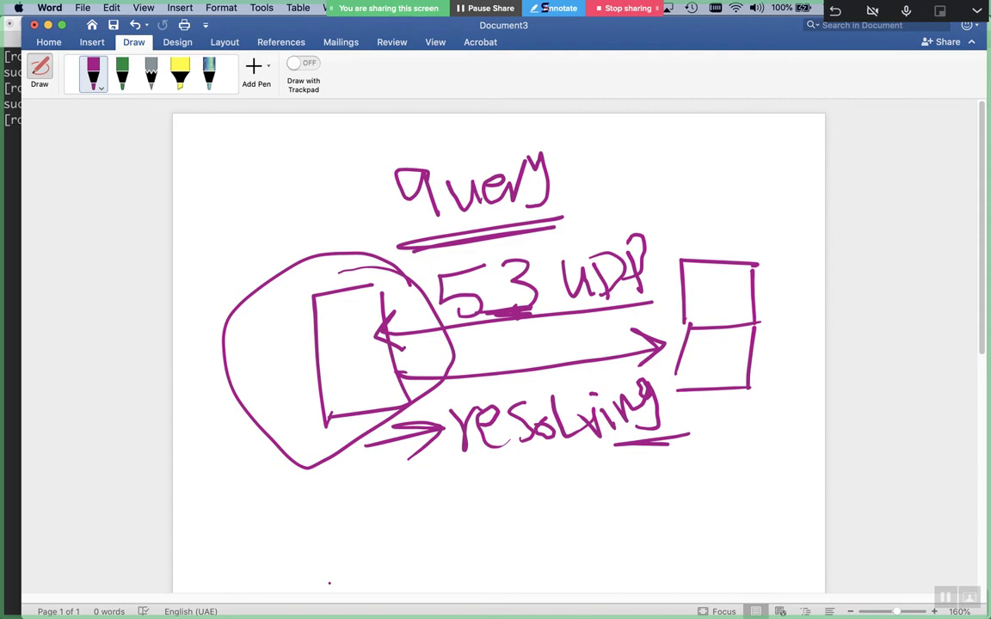
Sketch a computer on the right and a server rectangle on the left, joined by an arrow
scroll(300, 446, down, 10)
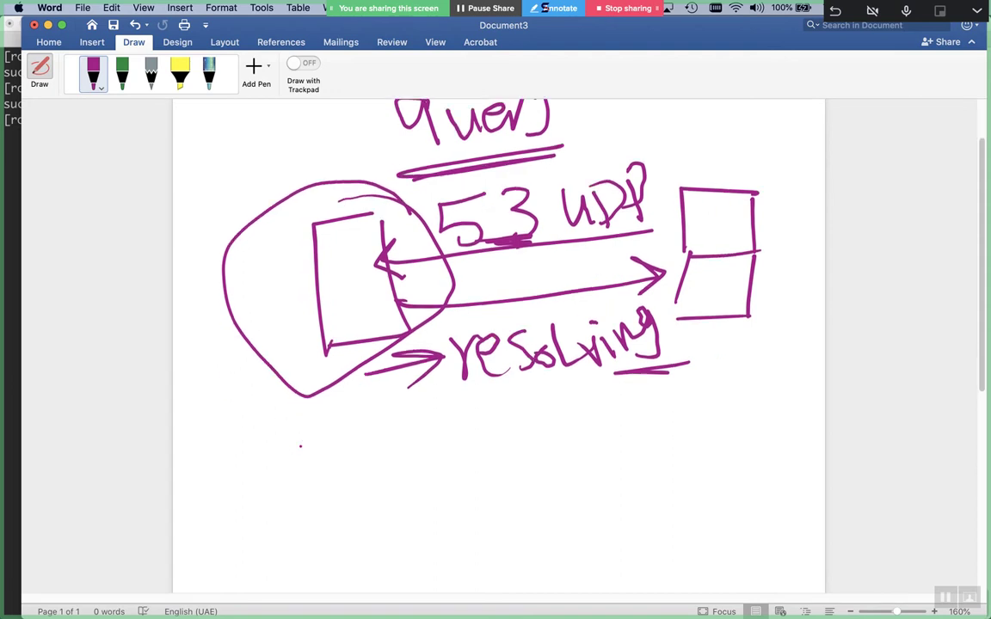
scroll(301, 445, up, 2)
mouse_move(727, 210)
mouse_down()
mouse_move(637, 213)
mouse_move(636, 301)
mouse_up()
mouse_move(727, 222)
mouse_down()
mouse_move(736, 293)
mouse_move(651, 307)
mouse_move(621, 376)
mouse_up()
drag(746, 297, 742, 368)
drag(753, 365, 606, 381)
mouse_move(336, 240)
mouse_down()
mouse_move(263, 356)
mouse_move(372, 383)
mouse_move(345, 234)
mouse_move(300, 231)
mouse_up()
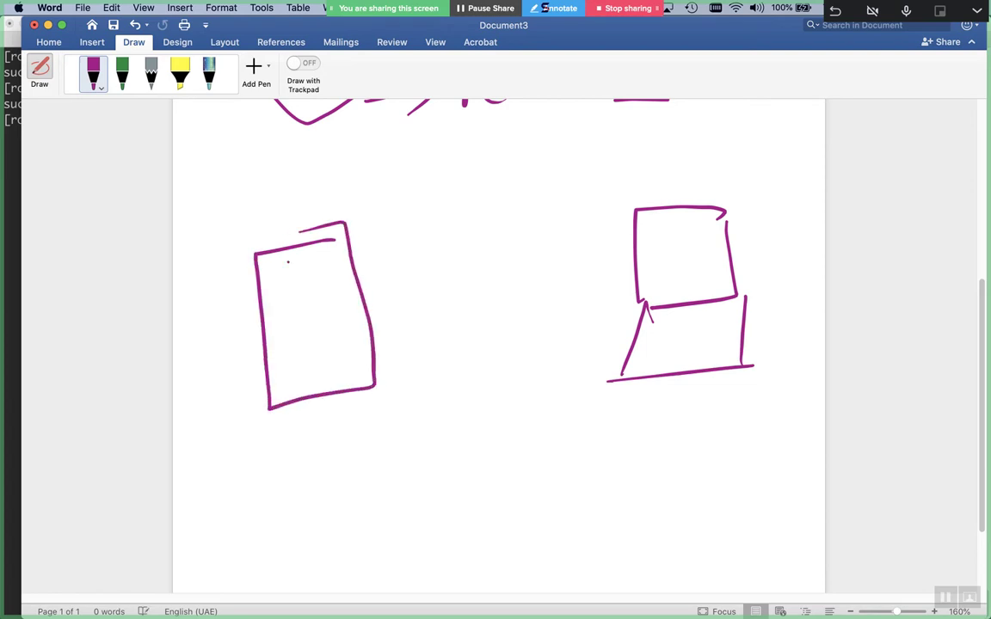
drag(584, 263, 387, 294)
mouse_move(406, 262)
mouse_down()
mouse_move(379, 292)
mouse_move(419, 319)
mouse_up()
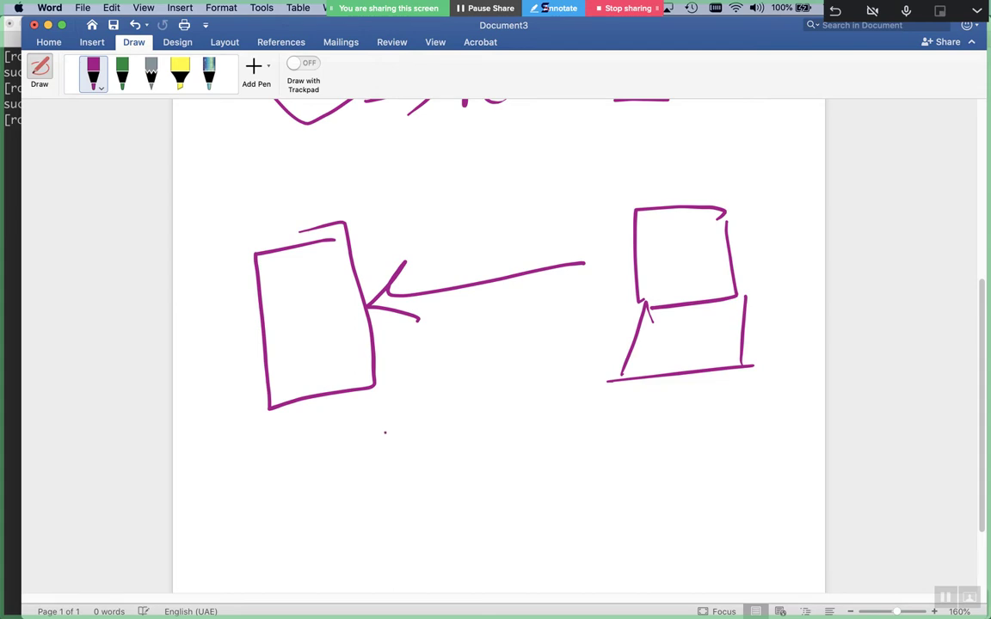
Handwrite 'google.com' above the arrow
mouse_move(447, 160)
mouse_down()
mouse_move(433, 156)
mouse_move(459, 205)
mouse_up()
mouse_move(488, 166)
mouse_down()
mouse_move(520, 159)
mouse_move(533, 182)
mouse_up()
mouse_move(540, 127)
mouse_down()
mouse_move(585, 147)
mouse_move(585, 168)
mouse_up()
click(612, 151)
click(655, 156)
mouse_move(647, 135)
mouse_down()
mouse_move(643, 156)
mouse_move(659, 144)
mouse_move(695, 151)
mouse_up()
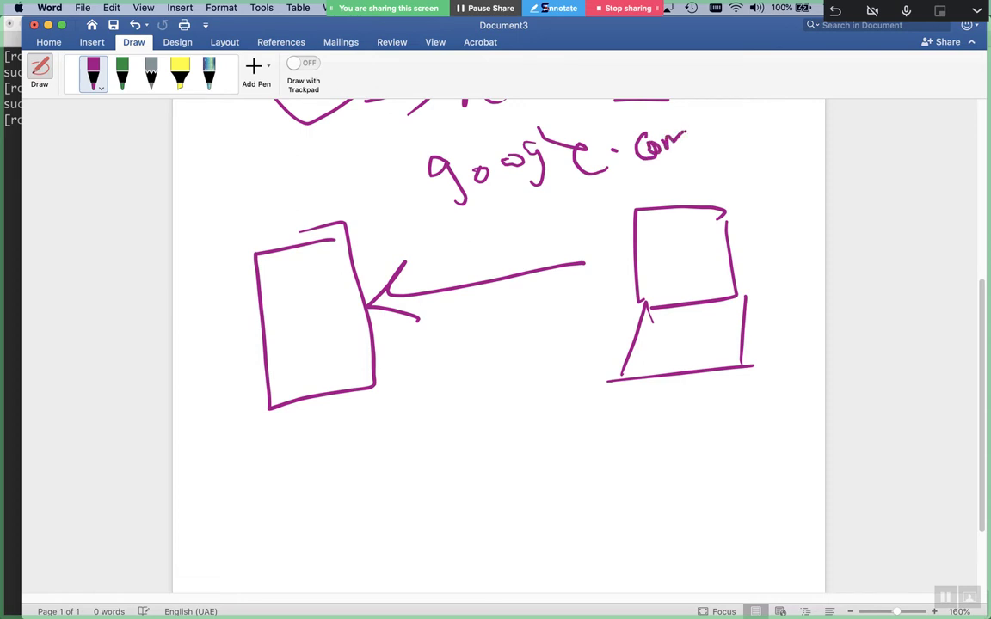
mouse_move(560, 142)
mouse_down()
mouse_move(563, 183)
mouse_move(589, 176)
mouse_up()
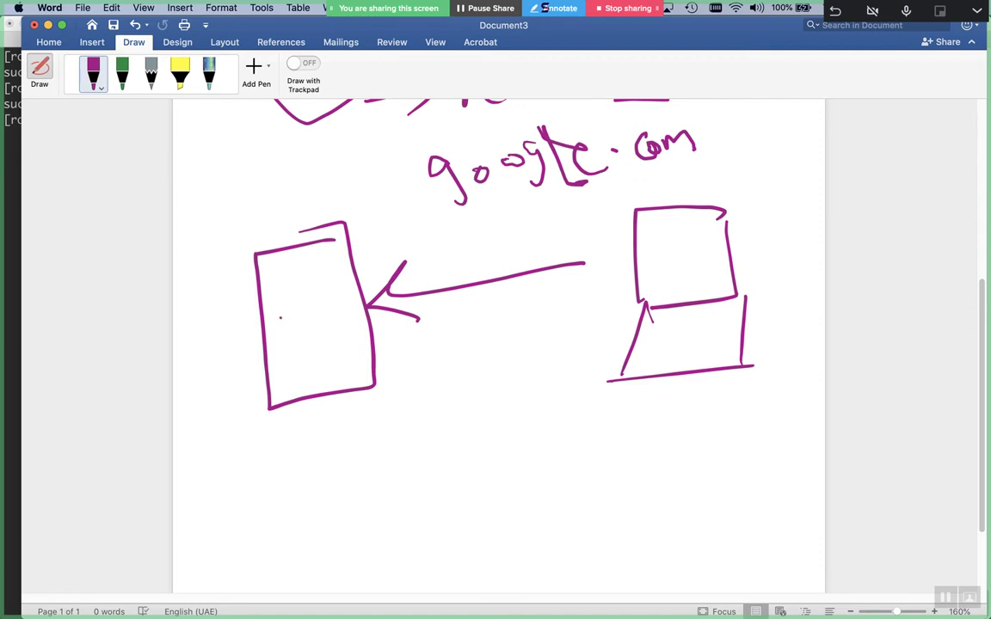
Label the left rectangle DNS, box the google.com label, and draw a second box below DNS
drag(270, 302, 277, 337)
mouse_move(295, 339)
mouse_down()
mouse_move(302, 297)
mouse_move(337, 282)
mouse_move(337, 309)
mouse_up()
click(345, 272)
click(345, 289)
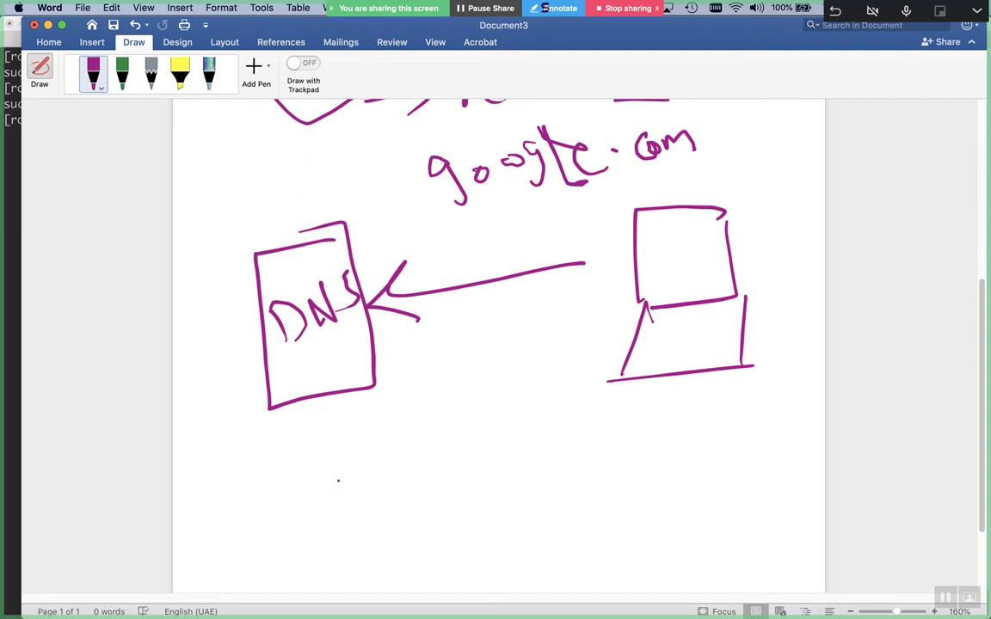
drag(338, 324, 308, 335)
mouse_move(411, 151)
mouse_down()
mouse_move(428, 248)
mouse_move(420, 148)
mouse_move(688, 103)
mouse_move(654, 201)
mouse_move(388, 251)
mouse_up()
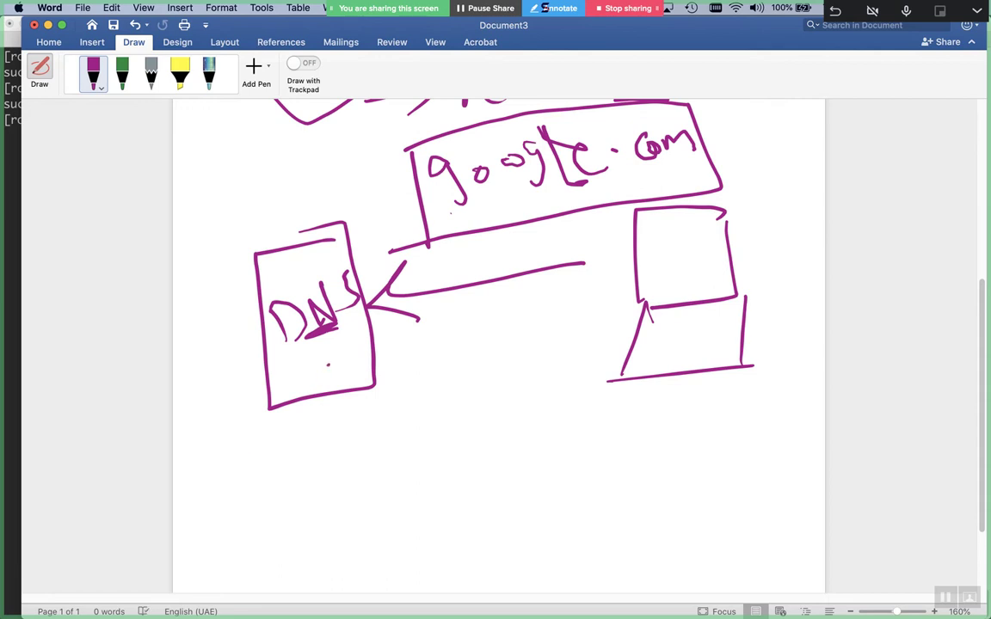
mouse_move(264, 370)
mouse_down()
mouse_move(267, 422)
mouse_move(362, 365)
mouse_up()
drag(269, 408, 368, 392)
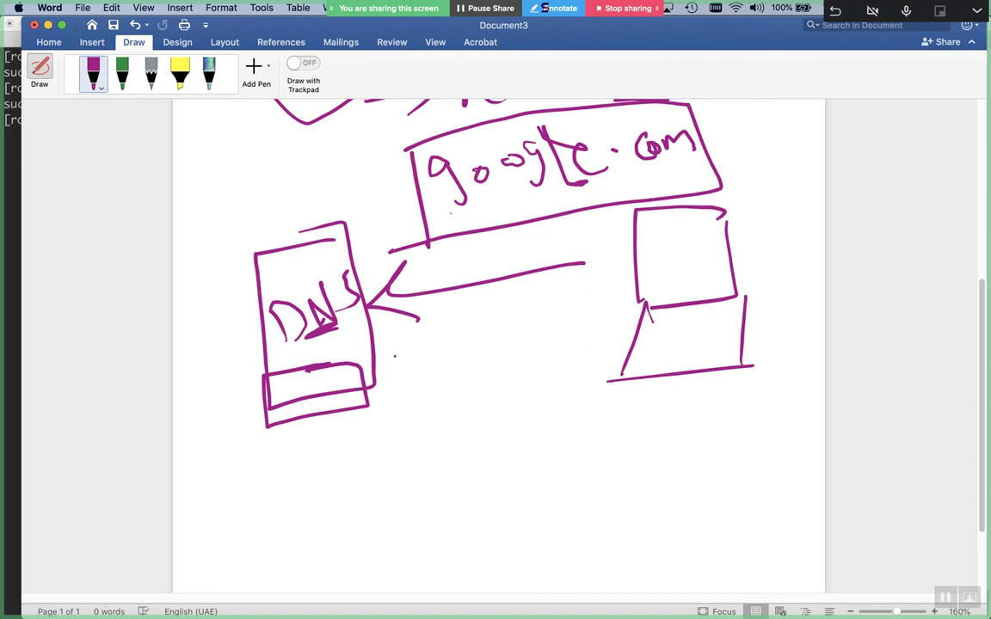
mouse_move(304, 186)
mouse_down()
mouse_move(331, 207)
mouse_move(342, 182)
mouse_move(401, 166)
mouse_up()
click(410, 171)
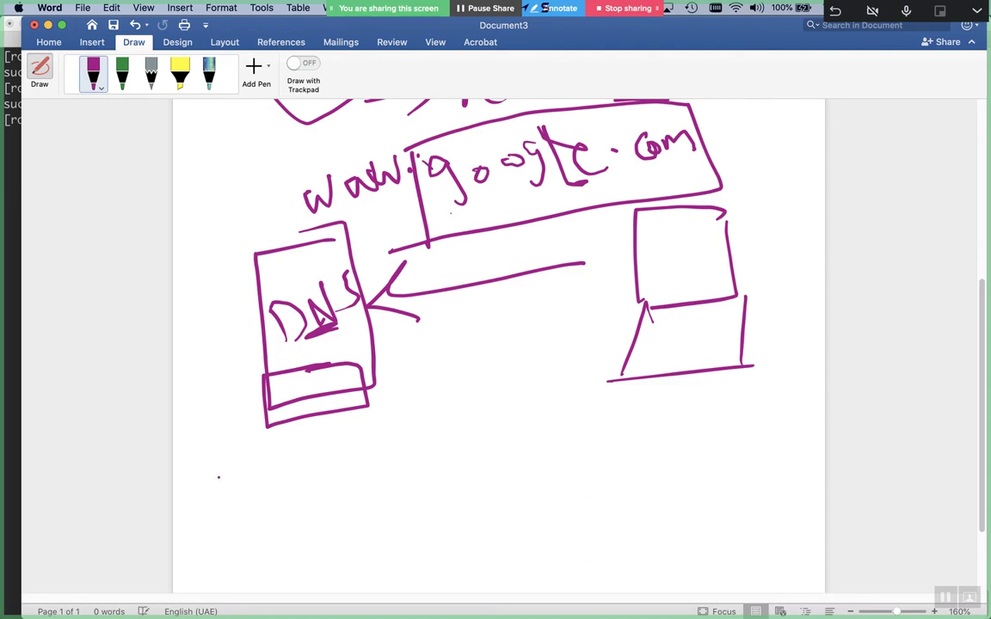
drag(315, 388, 309, 412)
mouse_move(273, 175)
mouse_down()
mouse_move(362, 221)
mouse_move(420, 182)
mouse_move(283, 164)
mouse_move(271, 172)
mouse_up()
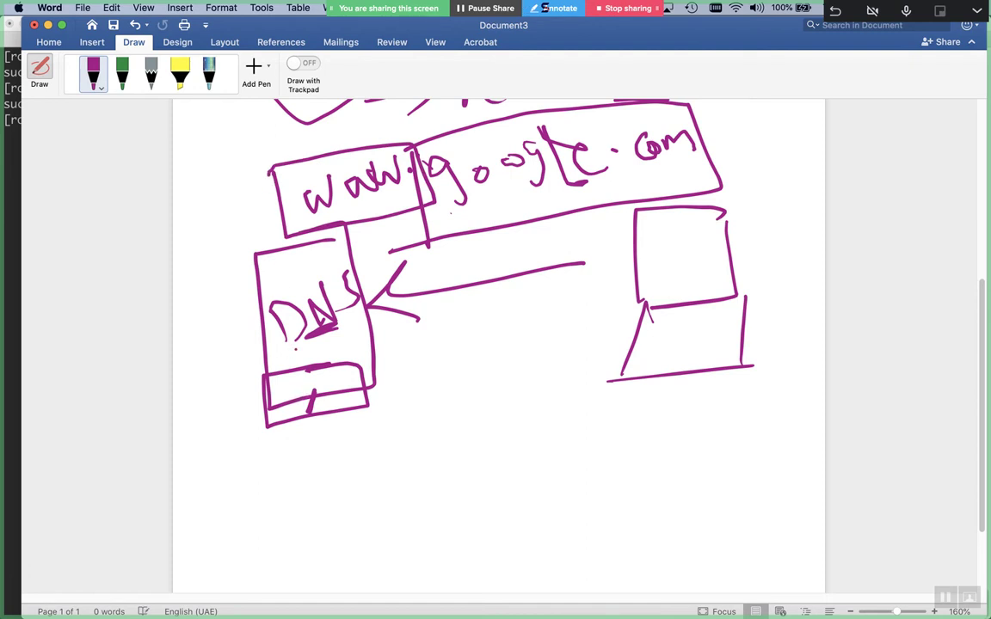
drag(394, 368, 590, 314)
drag(521, 300, 540, 352)
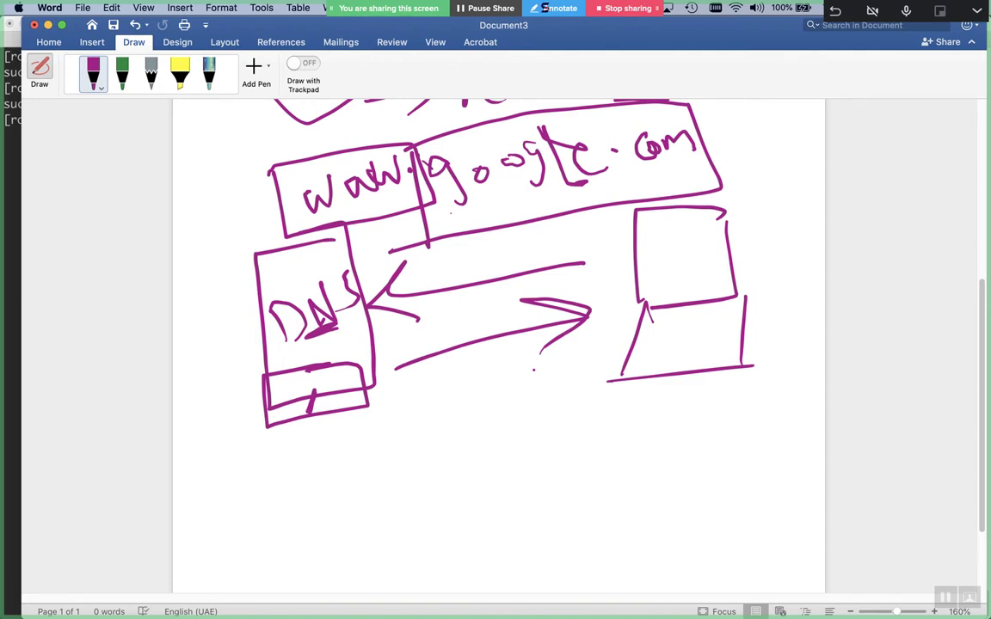
Write CF with an arrow pointing to a box filled with scribbled lines
scroll(534, 370, down, 5)
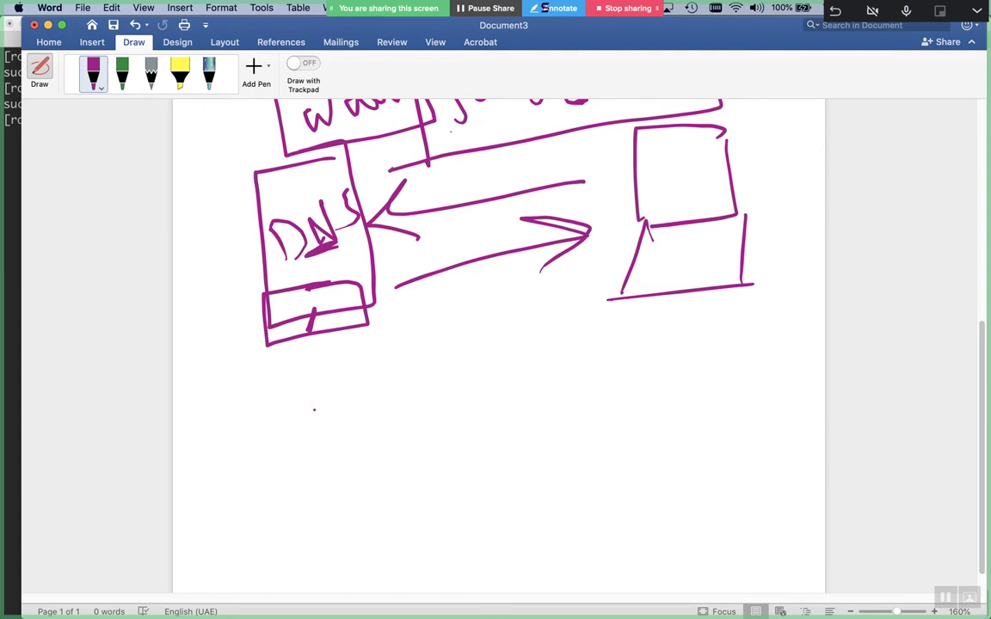
mouse_move(288, 401)
mouse_down()
mouse_move(223, 430)
mouse_move(287, 464)
mouse_up()
mouse_move(360, 388)
mouse_down()
mouse_move(306, 406)
mouse_move(314, 483)
mouse_move(360, 441)
mouse_up()
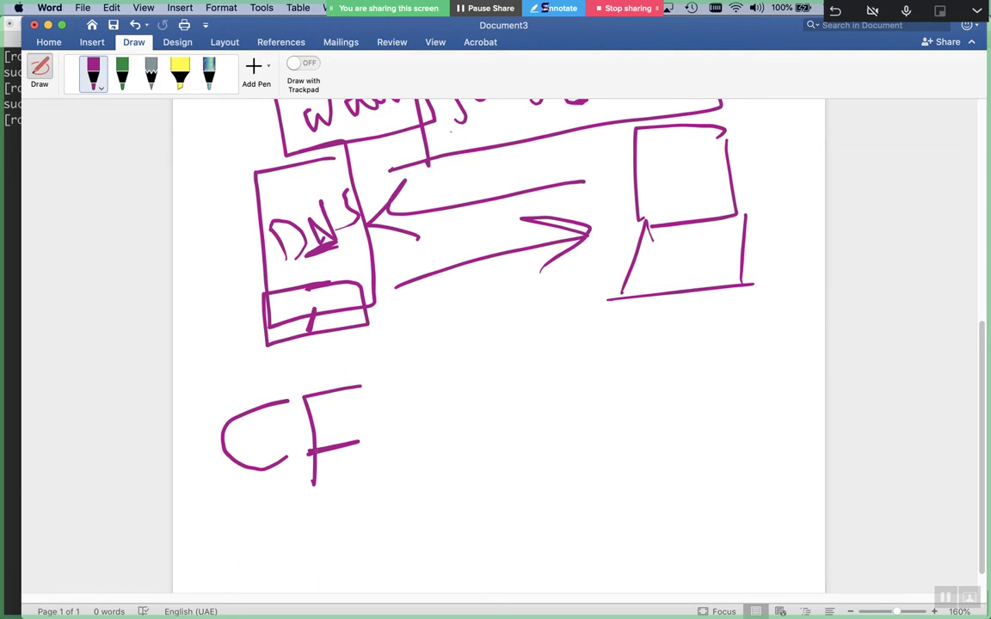
drag(426, 416, 542, 410)
drag(482, 401, 514, 436)
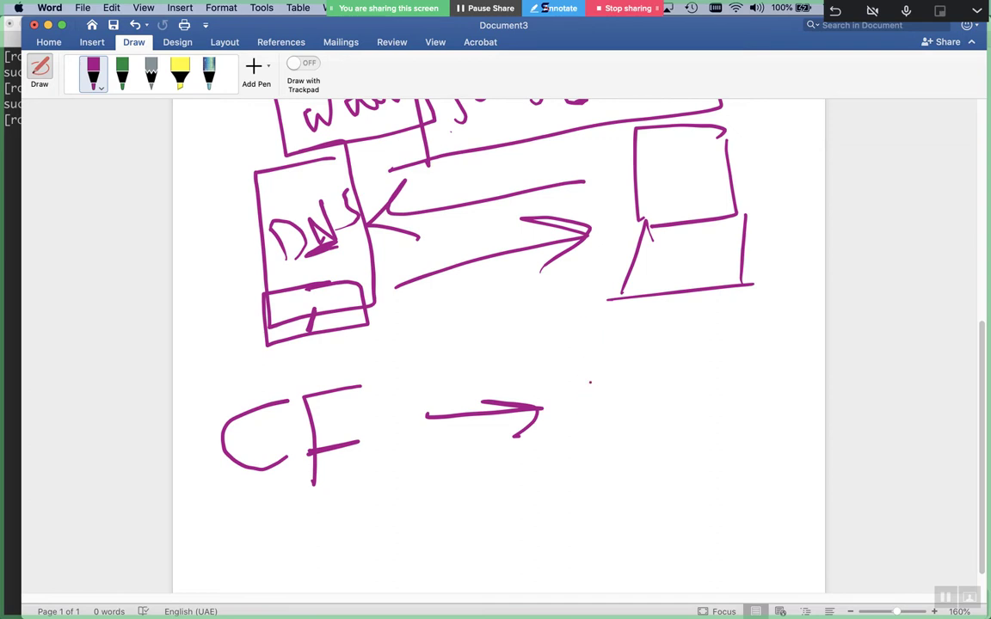
mouse_move(549, 385)
mouse_down()
mouse_move(563, 448)
mouse_move(721, 437)
mouse_up()
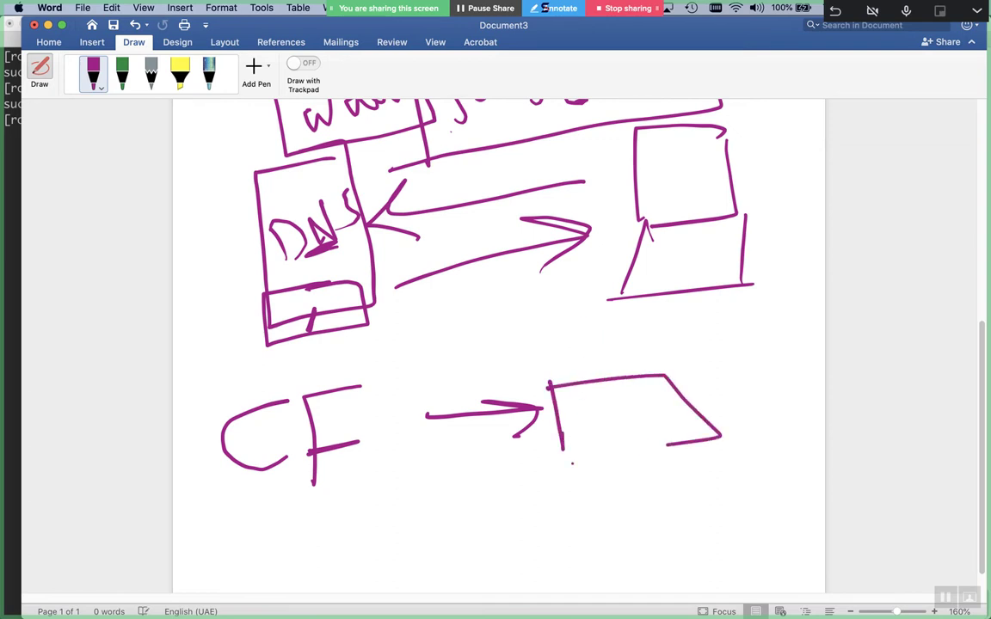
drag(547, 469, 721, 437)
mouse_move(569, 398)
mouse_down()
mouse_move(641, 395)
mouse_move(574, 408)
mouse_move(637, 415)
mouse_up()
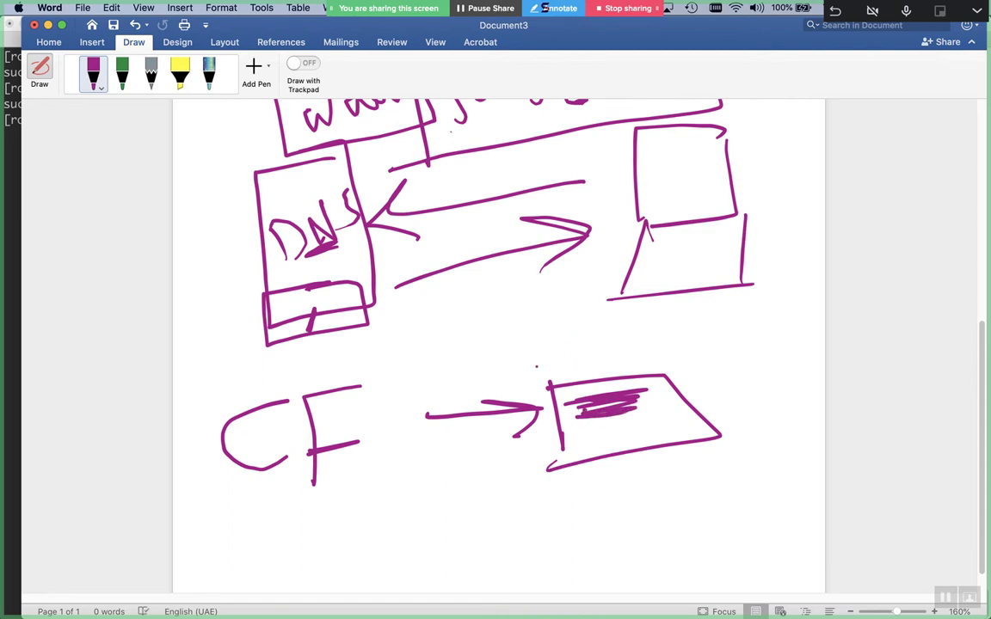
Cross out the lower DNS box and CF with X marks
drag(237, 248, 197, 350)
drag(174, 288, 274, 322)
drag(325, 352, 240, 496)
drag(206, 397, 337, 472)
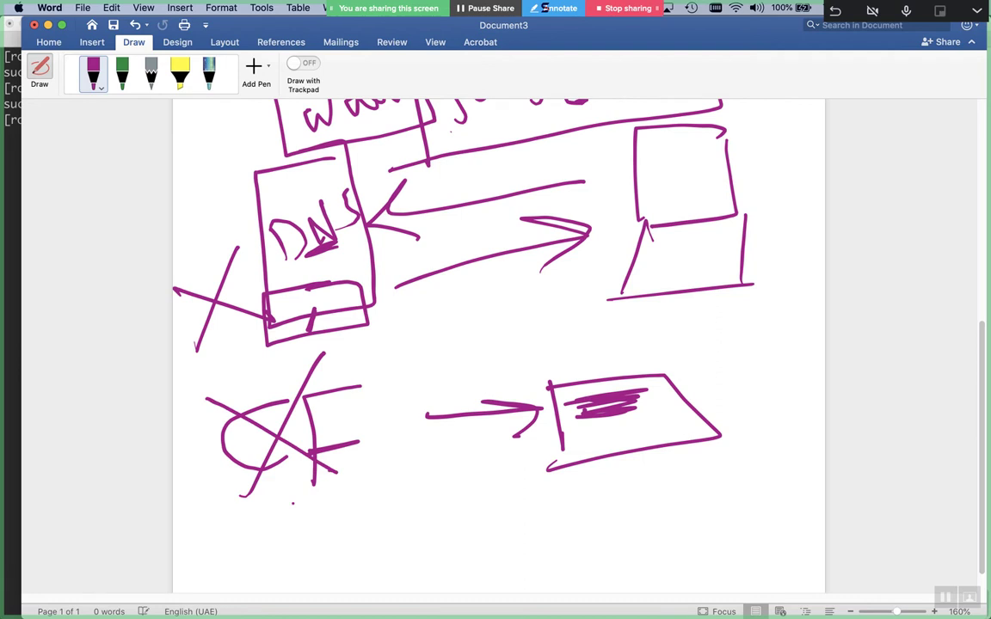
scroll(293, 503, down, 2)
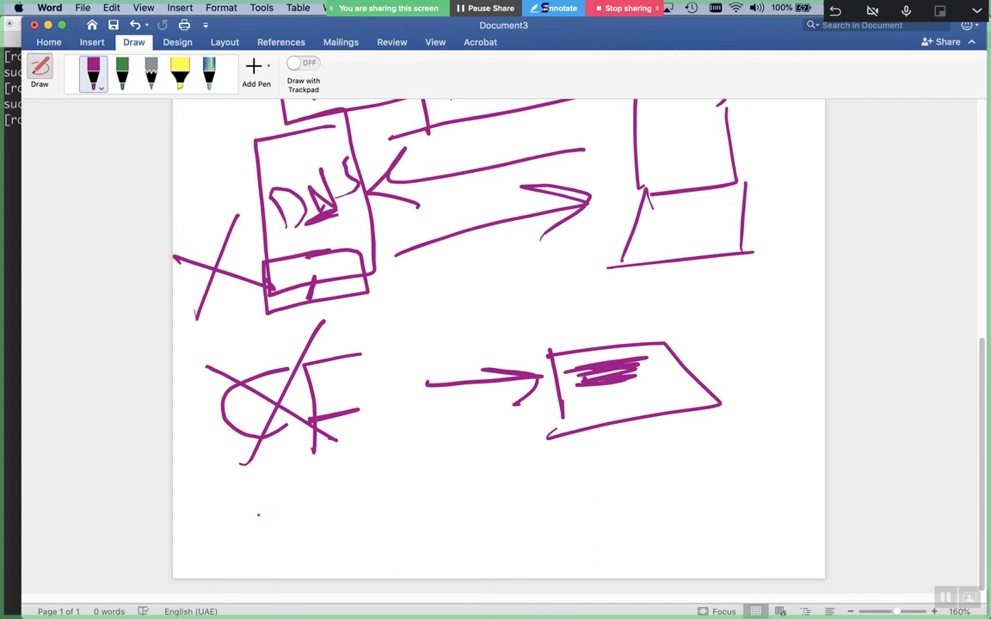
Handwrite 'root servers /' beneath the crossed-out sketch
mouse_move(231, 514)
mouse_down()
mouse_move(267, 497)
mouse_move(295, 539)
mouse_move(291, 516)
mouse_move(361, 536)
mouse_up()
click(317, 520)
click(316, 535)
mouse_move(326, 516)
mouse_down()
mouse_move(369, 496)
mouse_move(408, 538)
mouse_move(469, 527)
mouse_move(545, 475)
mouse_up()
mouse_move(551, 484)
mouse_down()
mouse_move(565, 481)
mouse_move(574, 509)
mouse_up()
mouse_move(581, 483)
mouse_down()
mouse_move(585, 510)
mouse_move(598, 486)
mouse_up()
drag(619, 464, 604, 508)
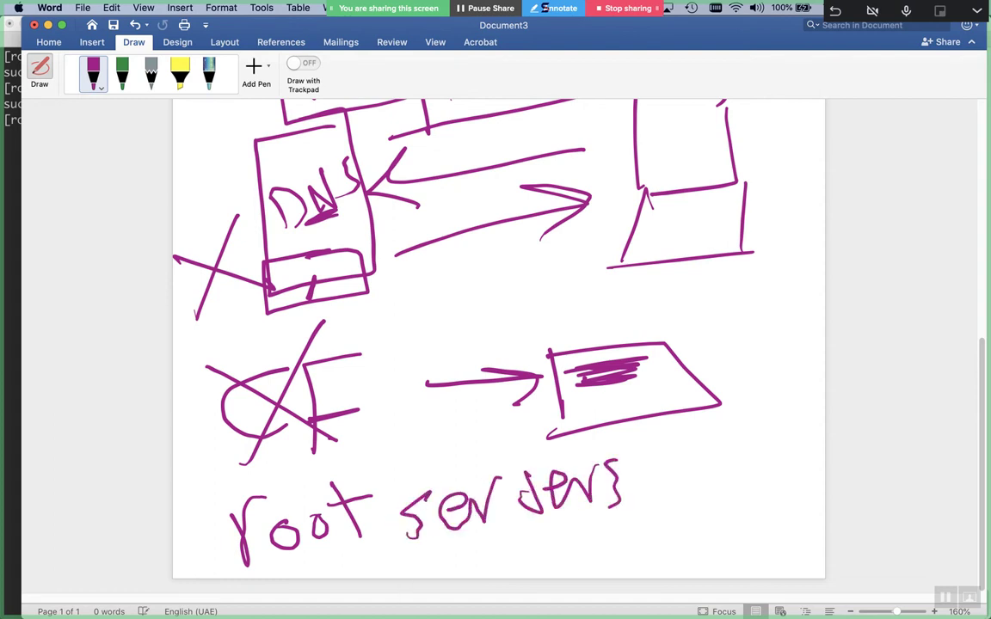
drag(430, 495, 404, 547)
mouse_move(671, 473)
mouse_down()
mouse_move(682, 471)
mouse_move(651, 543)
mouse_up()
drag(627, 470, 607, 516)
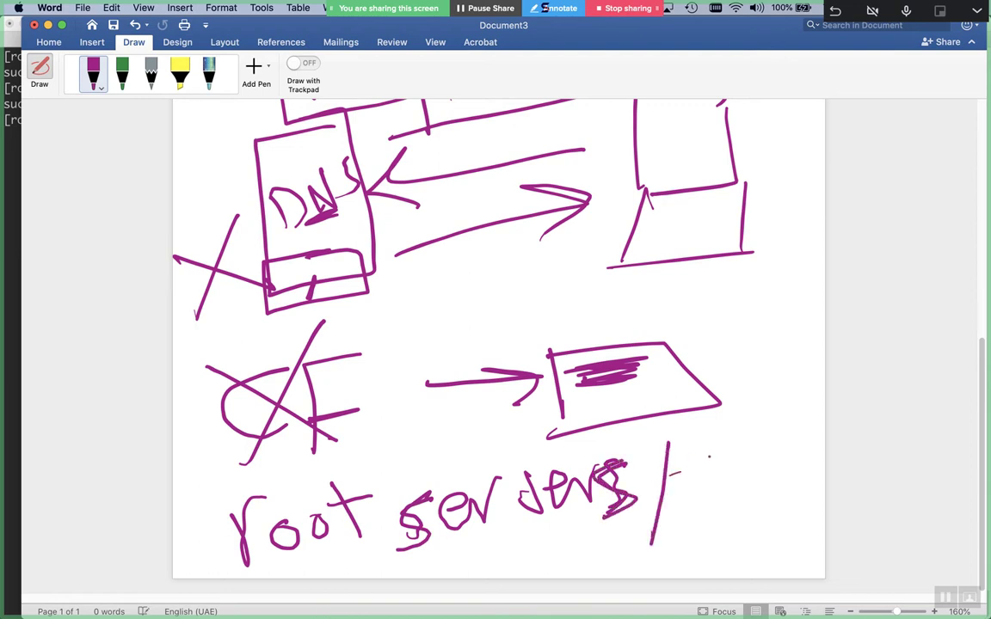
Complete the label with the handwritten word 'Forwarders'
drag(694, 473, 716, 453)
mouse_move(727, 487)
mouse_down()
mouse_move(790, 452)
mouse_move(817, 368)
mouse_move(812, 394)
mouse_up()
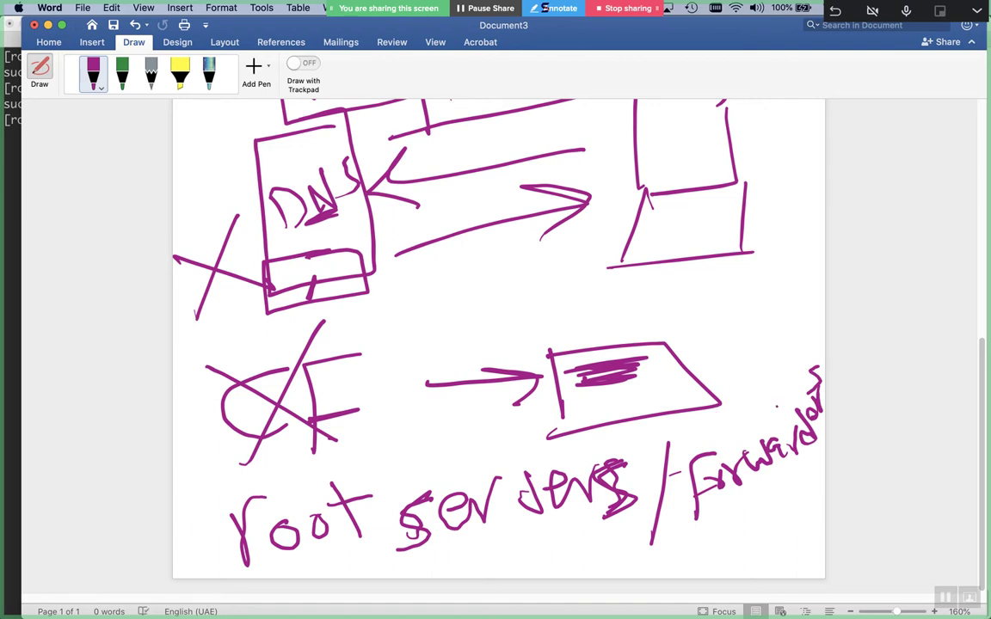
drag(811, 430, 822, 420)
Discard Document3 without saving, create blank Document4, and select the purple Draw pen
key(super+w)
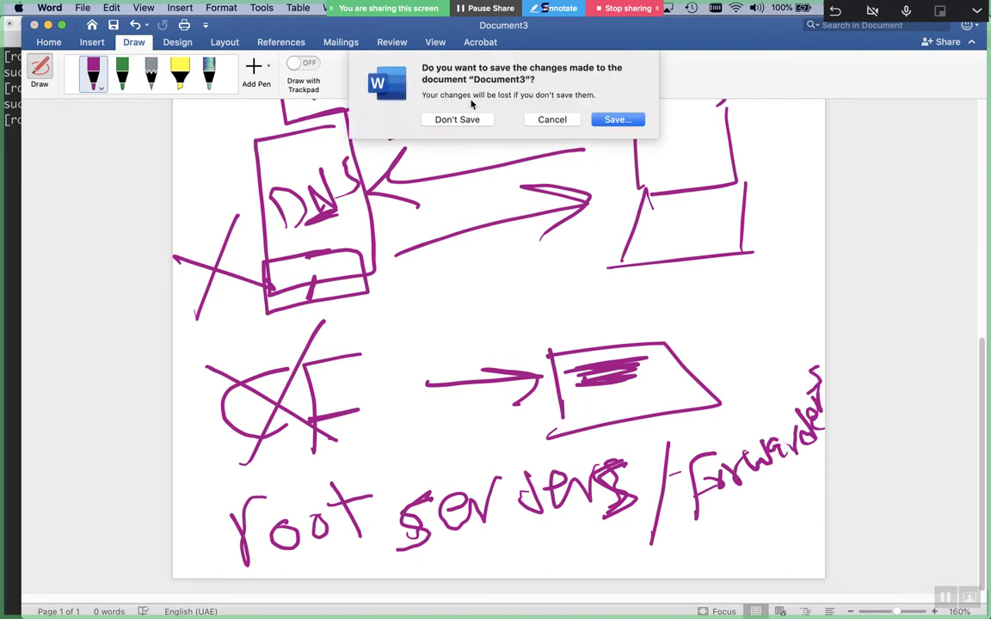
click(455, 120)
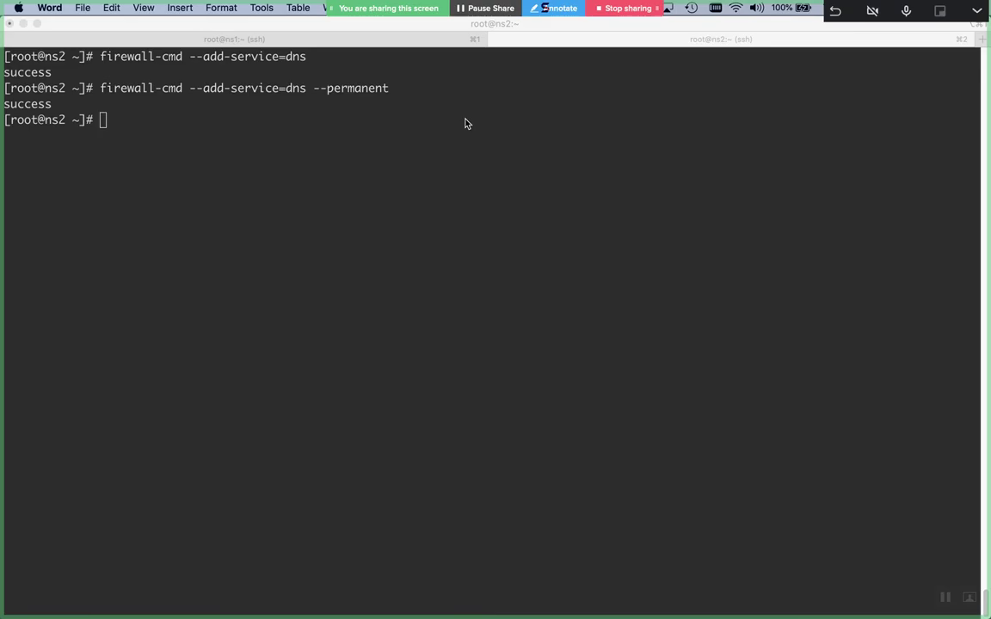
key(super+n)
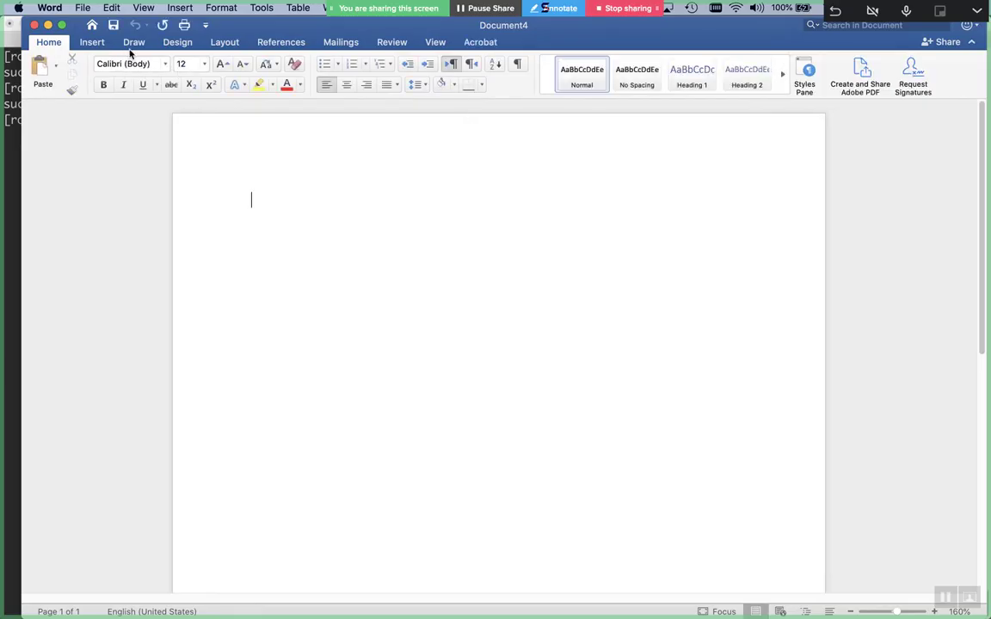
click(130, 47)
click(92, 73)
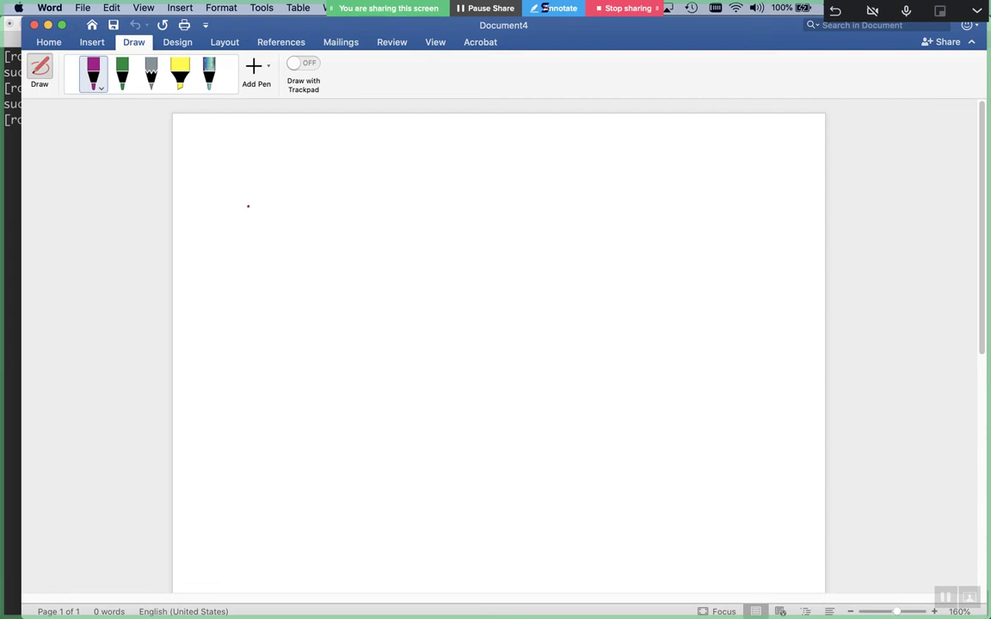
Handwrite the numbers 1, 2 and 3 down the page, each followed by a dash, plus a fourth dash
drag(247, 170, 248, 231)
mouse_move(229, 229)
mouse_down()
mouse_move(259, 229)
mouse_move(296, 205)
mouse_up()
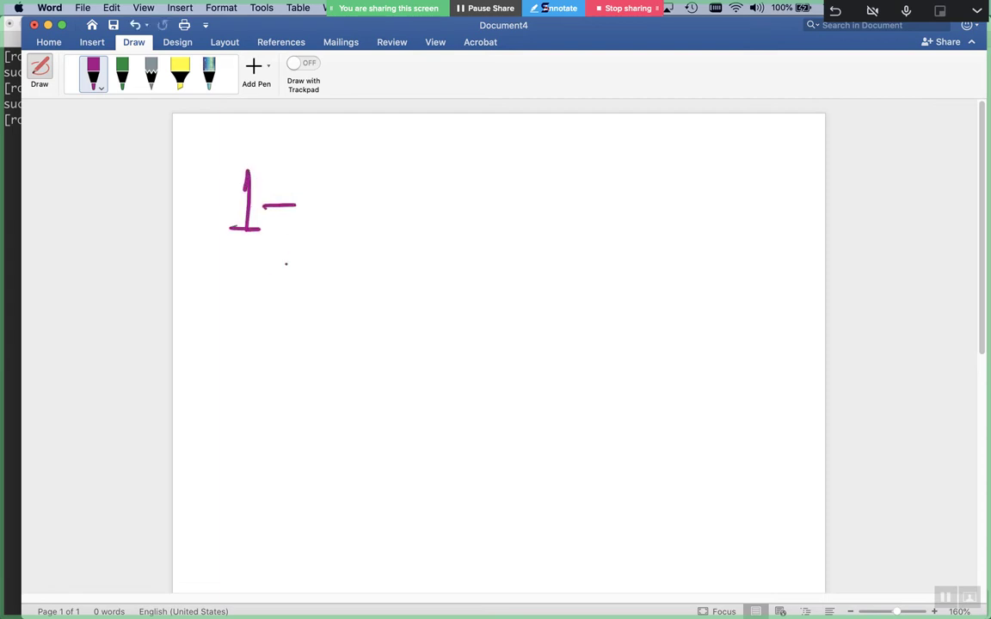
mouse_move(229, 284)
mouse_down()
mouse_move(223, 313)
mouse_move(260, 315)
mouse_up()
drag(287, 297, 316, 295)
mouse_move(223, 366)
mouse_down()
mouse_move(246, 385)
mouse_move(226, 411)
mouse_up()
drag(287, 396, 308, 395)
mouse_move(238, 472)
mouse_down()
mouse_move(269, 471)
mouse_move(237, 472)
mouse_move(255, 486)
mouse_move(303, 472)
mouse_up()
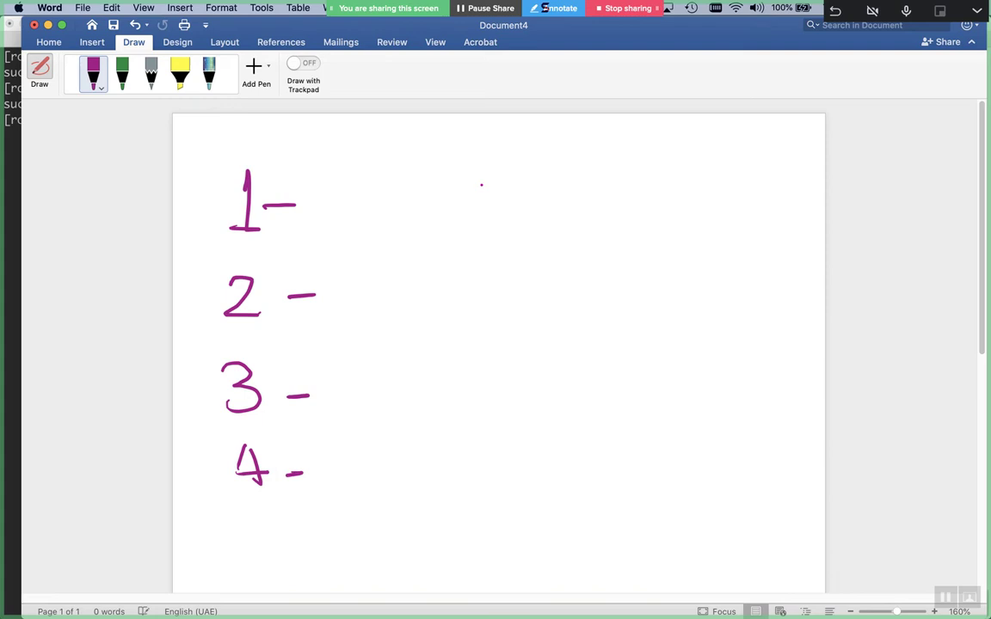
Write 'Authoritative' beside 1 and 'CF' beside 2
drag(332, 215, 398, 199)
mouse_move(410, 169)
mouse_down()
mouse_move(447, 164)
mouse_move(440, 200)
mouse_up()
mouse_move(447, 161)
mouse_down()
mouse_move(449, 198)
mouse_move(461, 172)
mouse_move(465, 201)
mouse_move(481, 168)
mouse_move(486, 177)
mouse_move(513, 164)
mouse_move(526, 181)
mouse_up()
drag(542, 142, 551, 181)
mouse_move(533, 160)
mouse_down()
mouse_move(564, 153)
mouse_move(593, 170)
mouse_up()
mouse_move(609, 130)
mouse_down()
mouse_move(615, 172)
mouse_move(668, 146)
mouse_move(690, 160)
mouse_up()
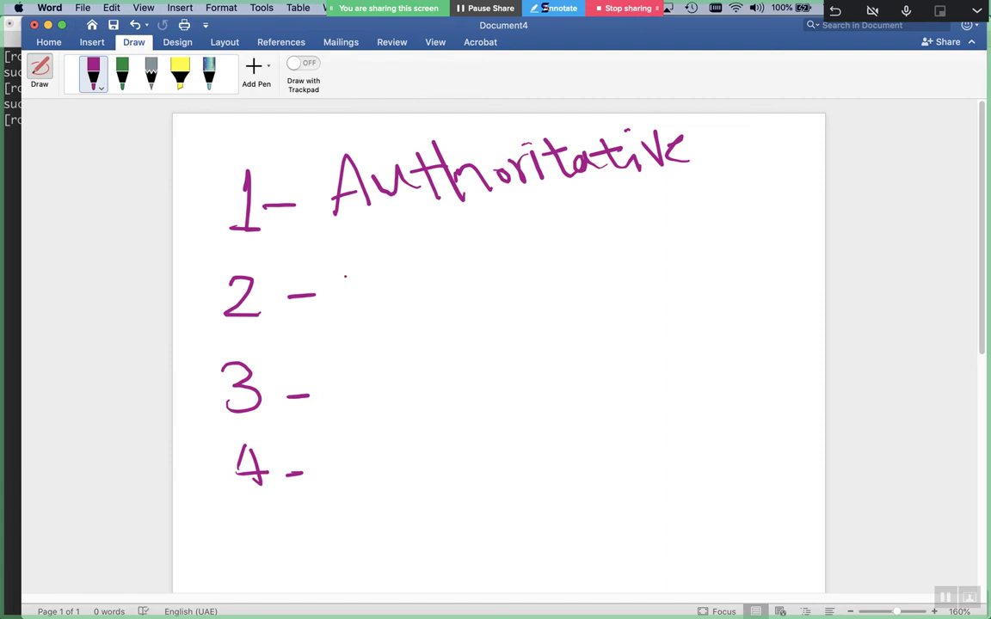
mouse_move(393, 246)
mouse_down()
mouse_move(391, 294)
mouse_move(461, 234)
mouse_move(424, 301)
mouse_move(464, 273)
mouse_up()
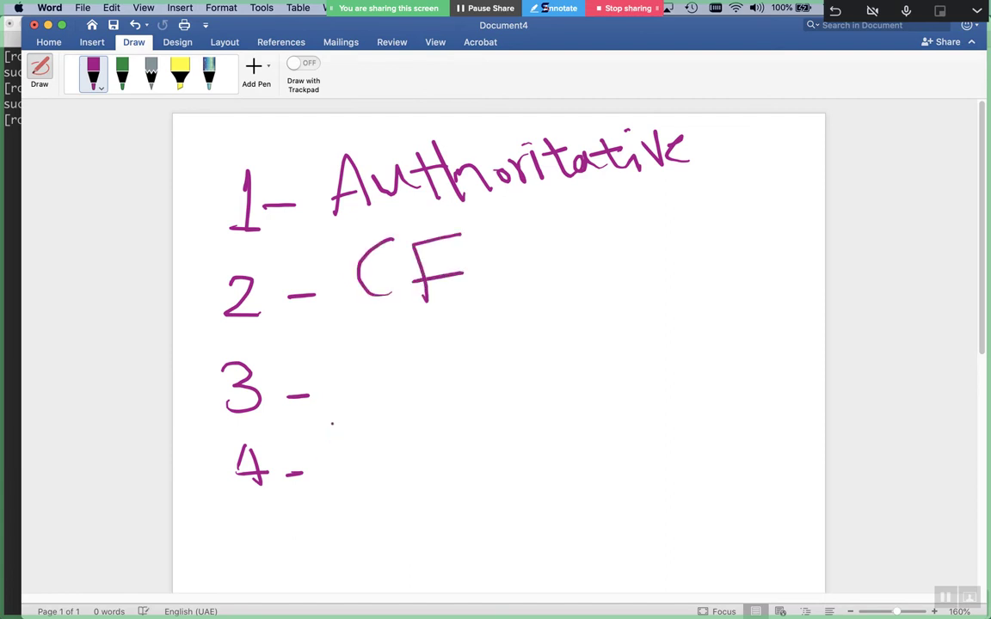
On line 3, strike out the false start 'Fow' and write 'default Forwarders'
drag(337, 368, 378, 356)
mouse_move(339, 368)
mouse_down()
mouse_move(351, 420)
mouse_move(372, 387)
mouse_move(461, 356)
mouse_up()
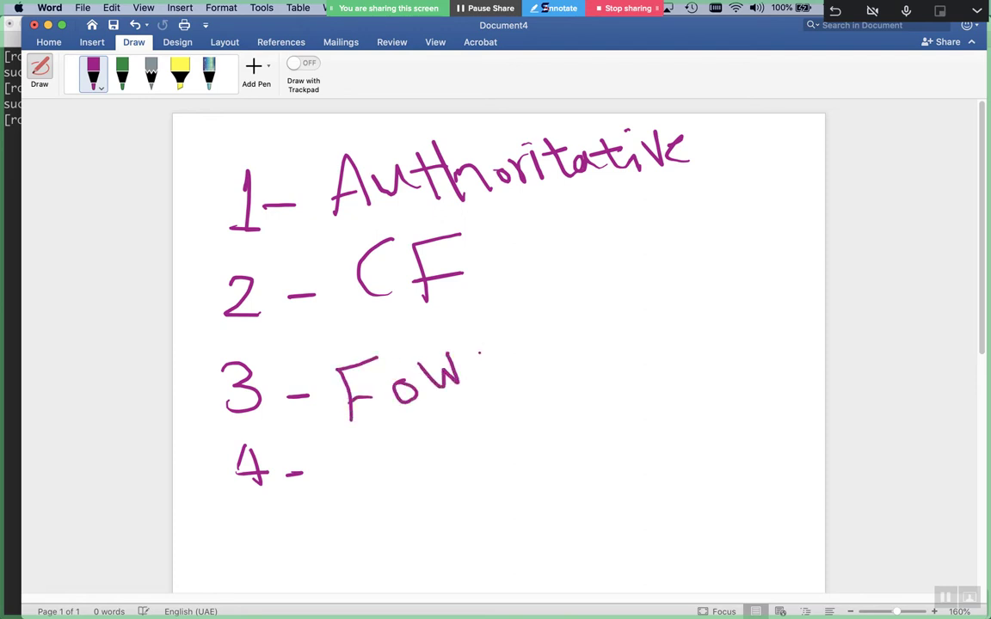
mouse_move(334, 391)
mouse_down()
mouse_move(460, 370)
mouse_move(395, 344)
mouse_up()
mouse_move(497, 365)
mouse_down()
mouse_move(490, 327)
mouse_move(529, 353)
mouse_move(544, 328)
mouse_move(567, 361)
mouse_move(632, 348)
mouse_move(687, 321)
mouse_move(684, 353)
mouse_up()
drag(501, 411, 526, 403)
mouse_move(506, 410)
mouse_down()
mouse_move(506, 444)
mouse_move(523, 421)
mouse_up()
mouse_move(532, 414)
mouse_down()
mouse_move(587, 404)
mouse_move(606, 421)
mouse_move(623, 400)
mouse_up()
mouse_move(640, 400)
mouse_down()
mouse_move(630, 418)
mouse_move(652, 419)
mouse_up()
mouse_move(667, 378)
mouse_down()
mouse_move(669, 397)
mouse_move(657, 381)
mouse_up()
mouse_move(679, 378)
mouse_down()
mouse_move(668, 394)
mouse_move(727, 356)
mouse_move(759, 379)
mouse_up()
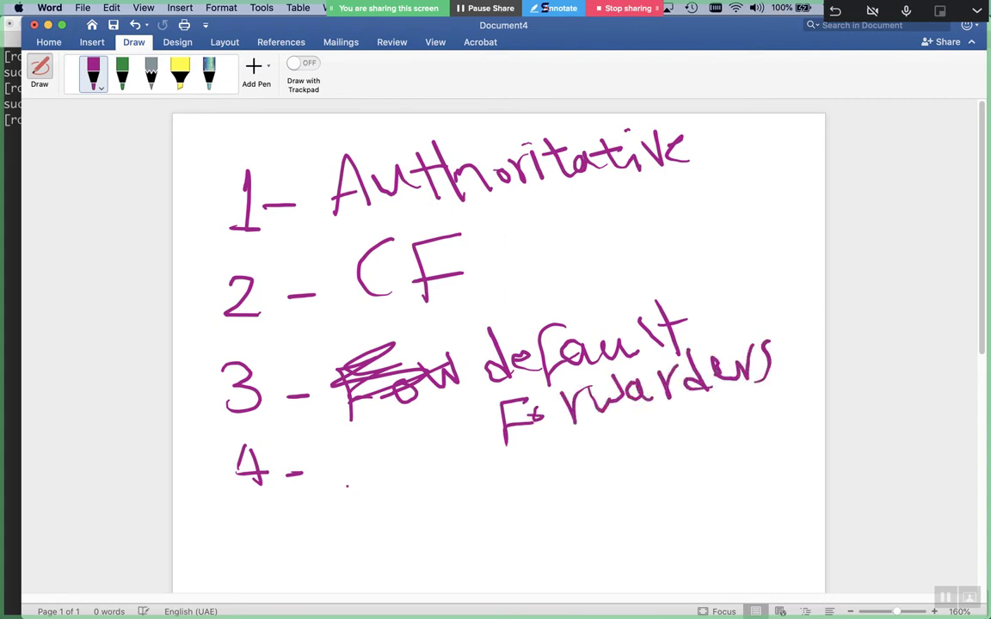
Write 'root Servers' on the fourth line
mouse_move(338, 471)
mouse_down()
mouse_move(342, 527)
mouse_move(365, 464)
mouse_move(384, 482)
mouse_up()
mouse_move(415, 483)
mouse_down()
mouse_move(406, 499)
mouse_move(417, 484)
mouse_up()
mouse_move(435, 474)
mouse_down()
mouse_move(462, 473)
mouse_move(449, 507)
mouse_up()
mouse_move(557, 460)
mouse_down()
mouse_move(553, 489)
mouse_move(521, 499)
mouse_up()
mouse_move(569, 478)
mouse_down()
mouse_move(593, 489)
mouse_move(635, 470)
mouse_up()
mouse_move(642, 461)
mouse_down()
mouse_move(647, 492)
mouse_move(684, 460)
mouse_up()
drag(692, 467, 747, 455)
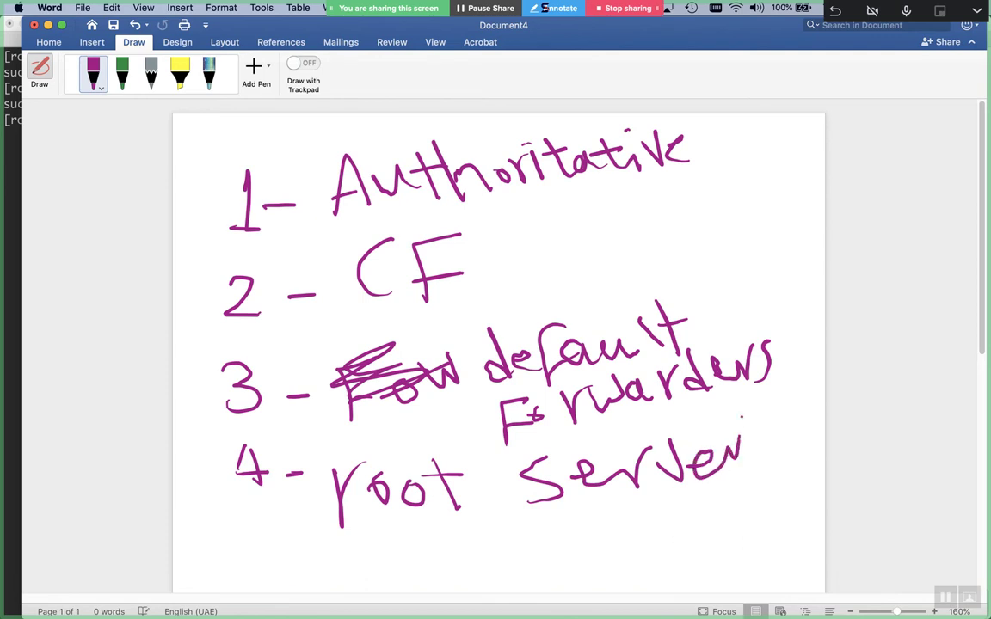
drag(773, 411, 754, 456)
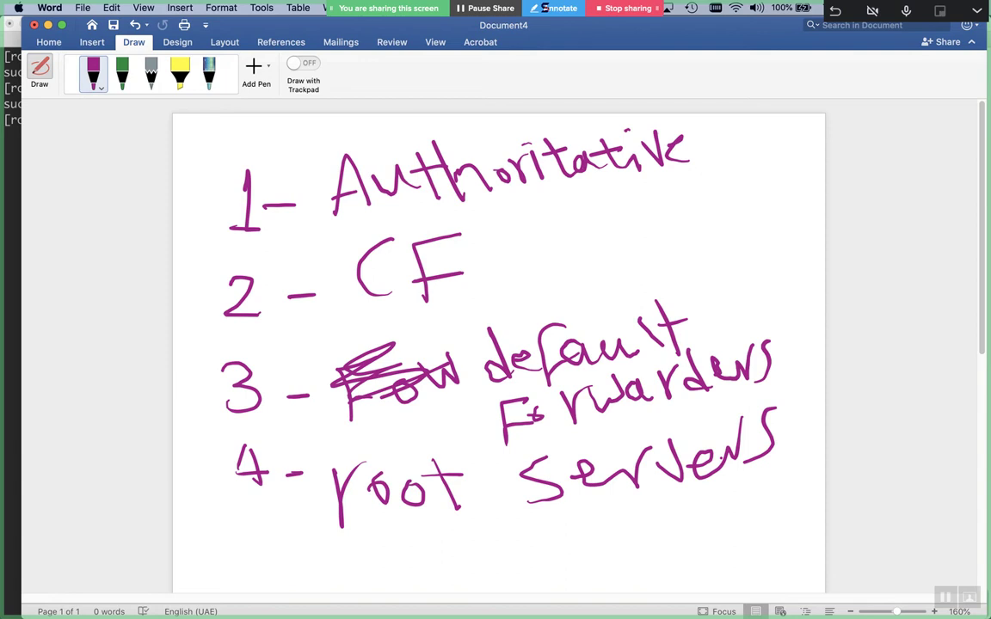
Leave the Word forwarders sketch and bring the ns2 iTerm2 session to the front
key(super+Tab)
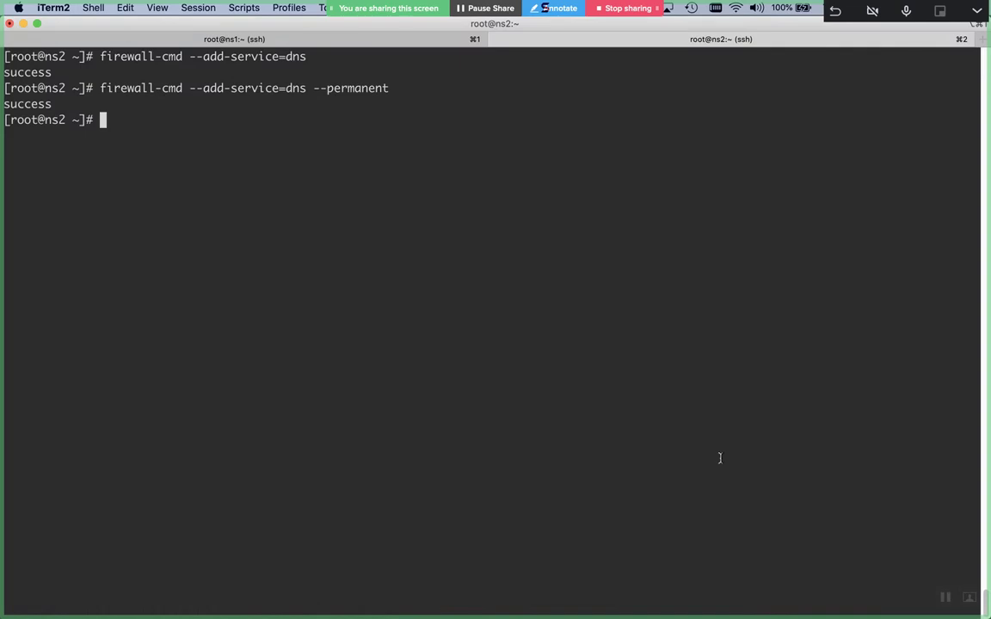
Install bind-utils and its python3-bind dependency on ns2 with yum
key(Return)
key(Return)
text(nslo)
key(BackSpace)
key(BackSpace)
key(BackSpace)
key(BackSpace)
text(yum install bind)
text(-ch)
key(BackSpace)
key(BackSpace)
text(utils)
key(Return)
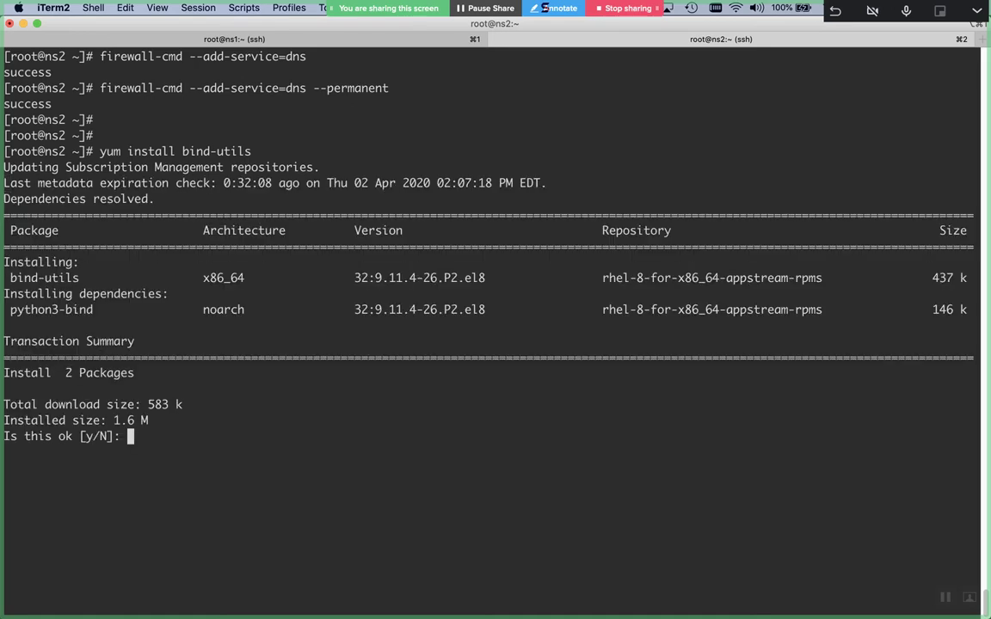
text(y)
key(Return)
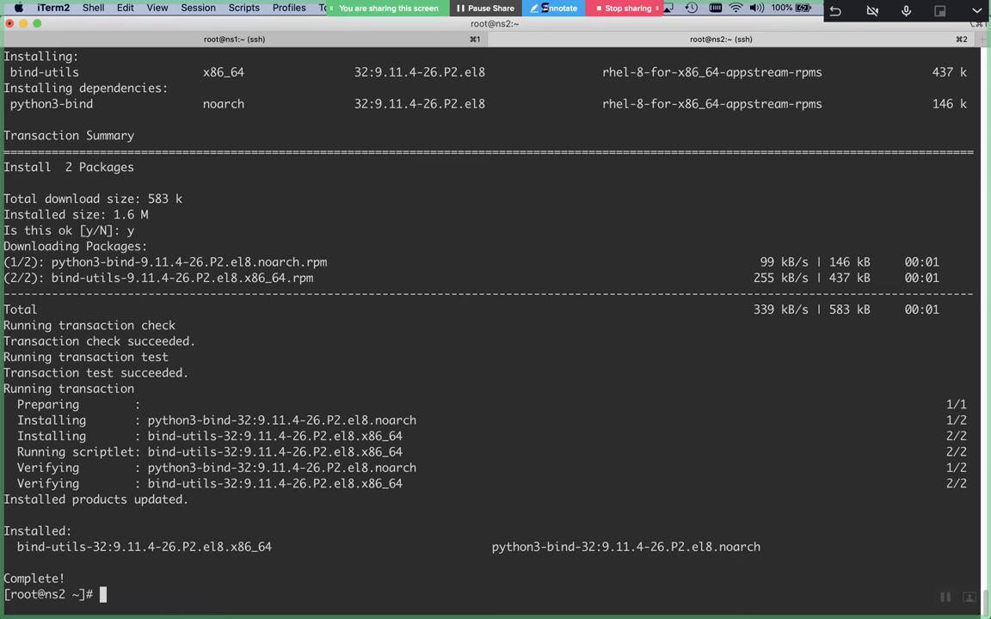
Begin a dig @1.1.1.1 query, then open a new Chrome tab
text(dig @1.1.1.1)
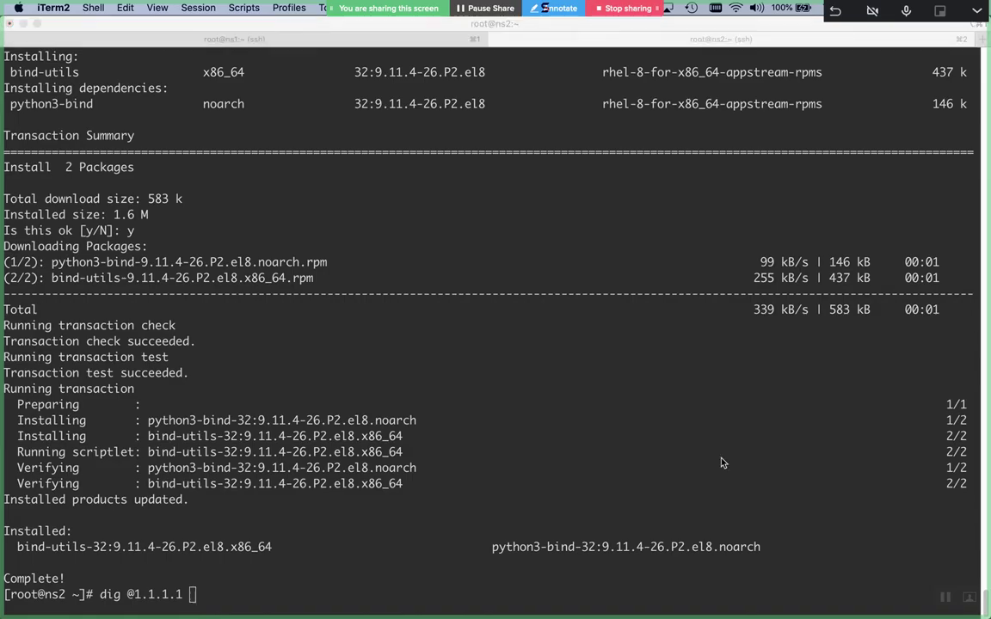
key(super+Tab)
key(super+Tab)
key(super+Tab)
key(super+t)
Search '1.1.1.1 dns' and read through the 1.1.1.1 DNS Resolver page
text(1.1.1.1)
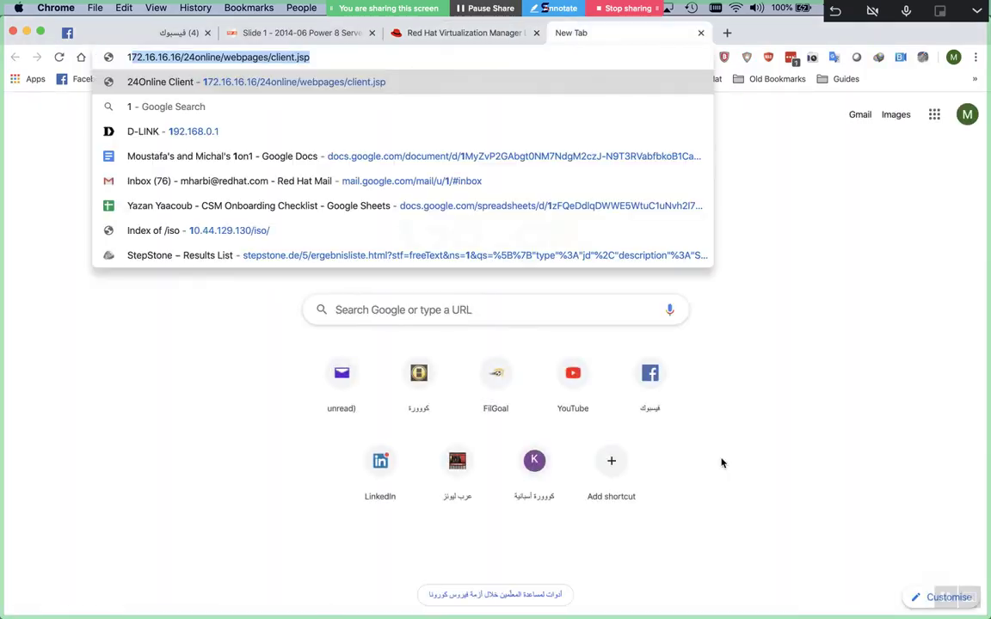
text( dns)
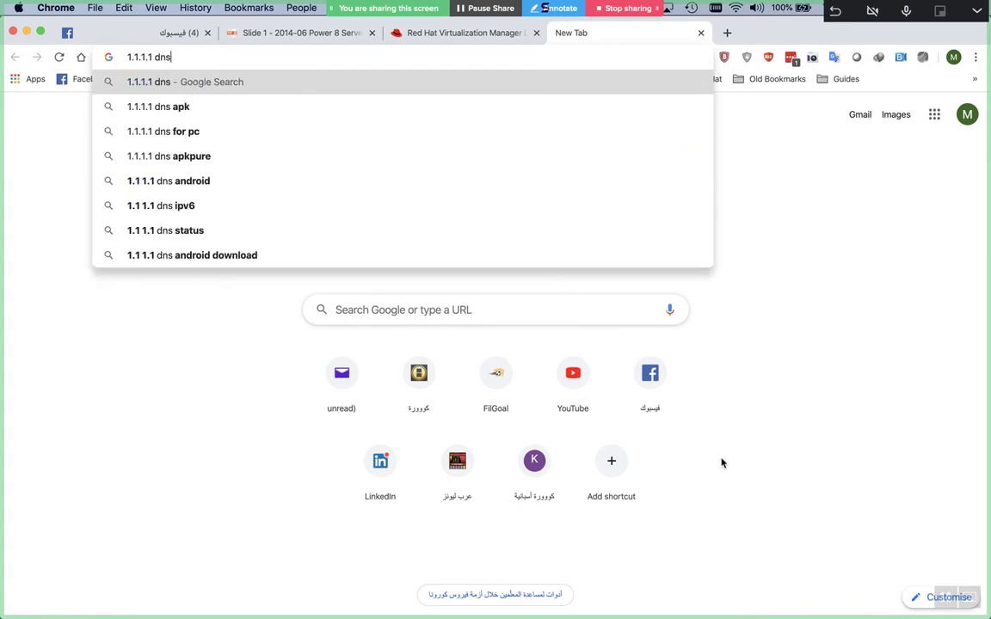
key(Return)
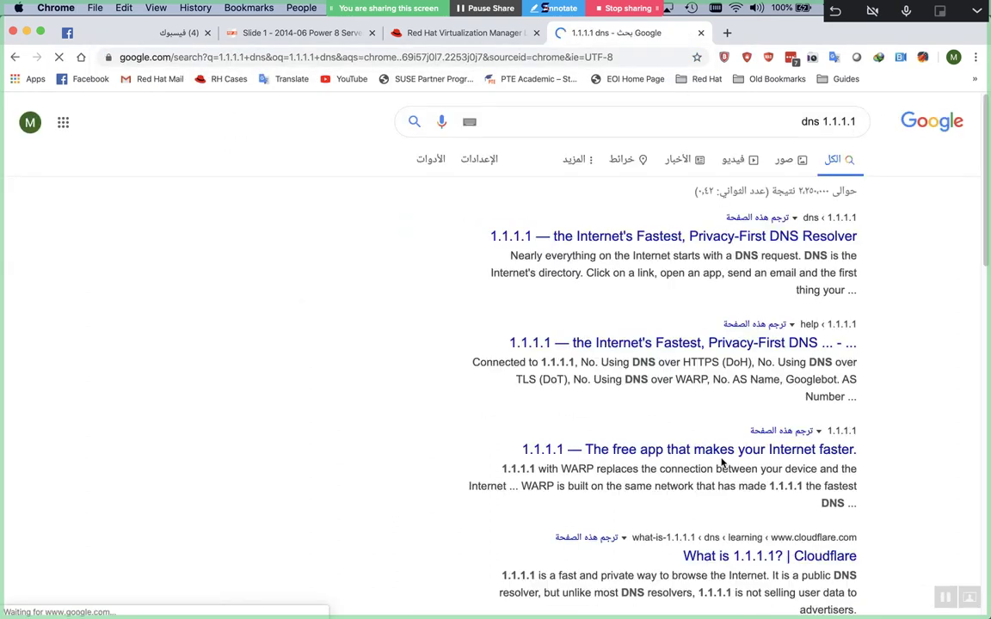
click(681, 243)
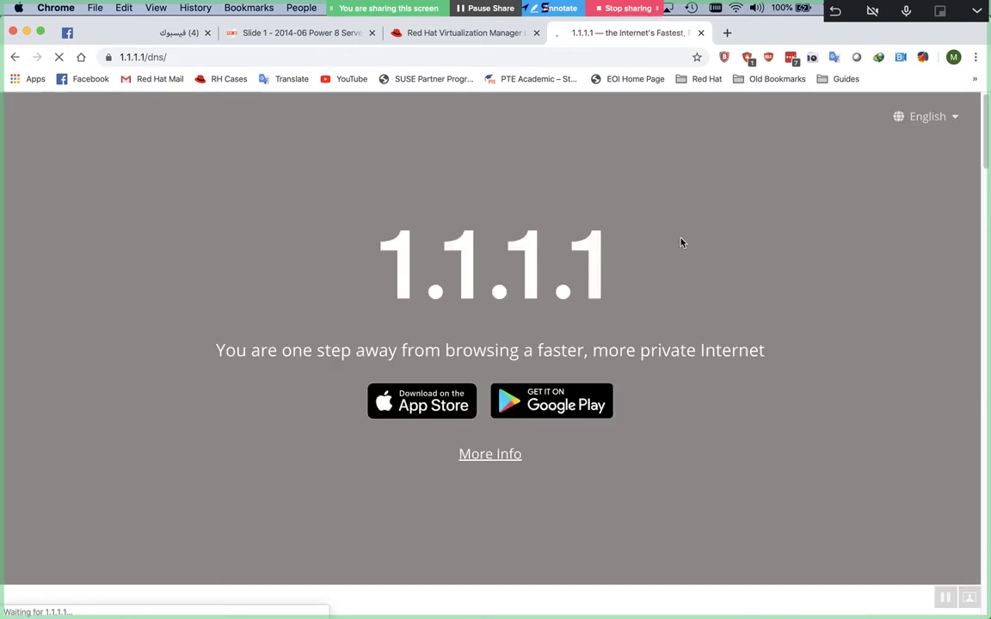
scroll(682, 243, down, 3)
scroll(681, 243, down, 10)
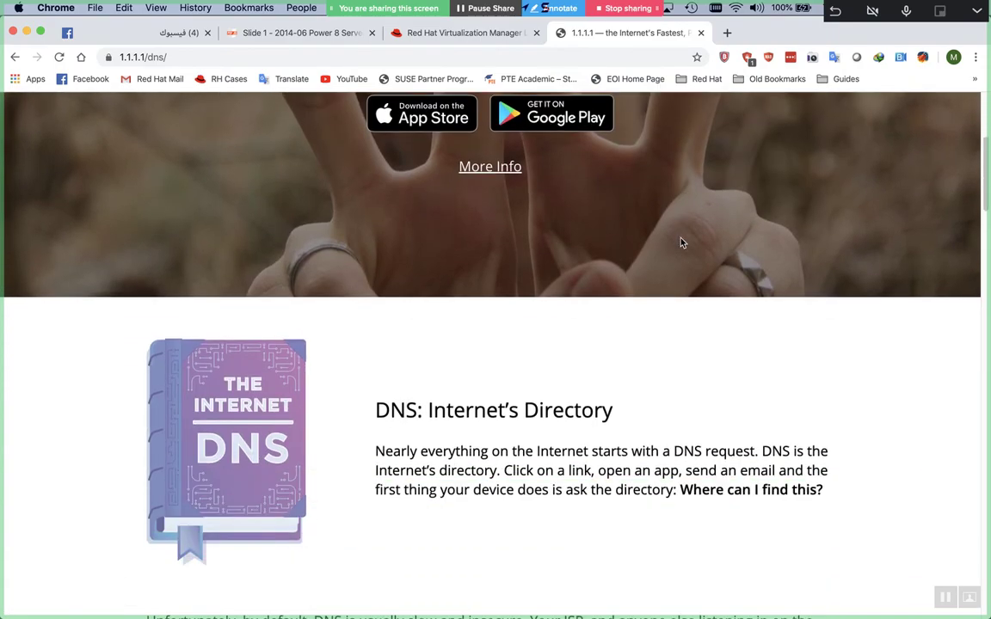
scroll(681, 243, down, 20)
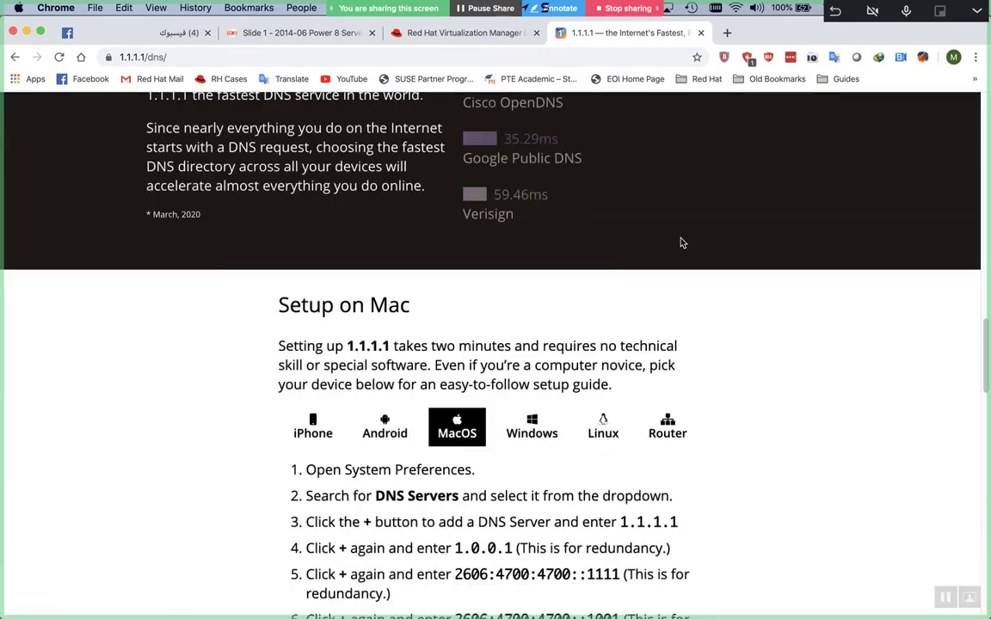
scroll(681, 243, down, 5)
scroll(681, 243, up, 3)
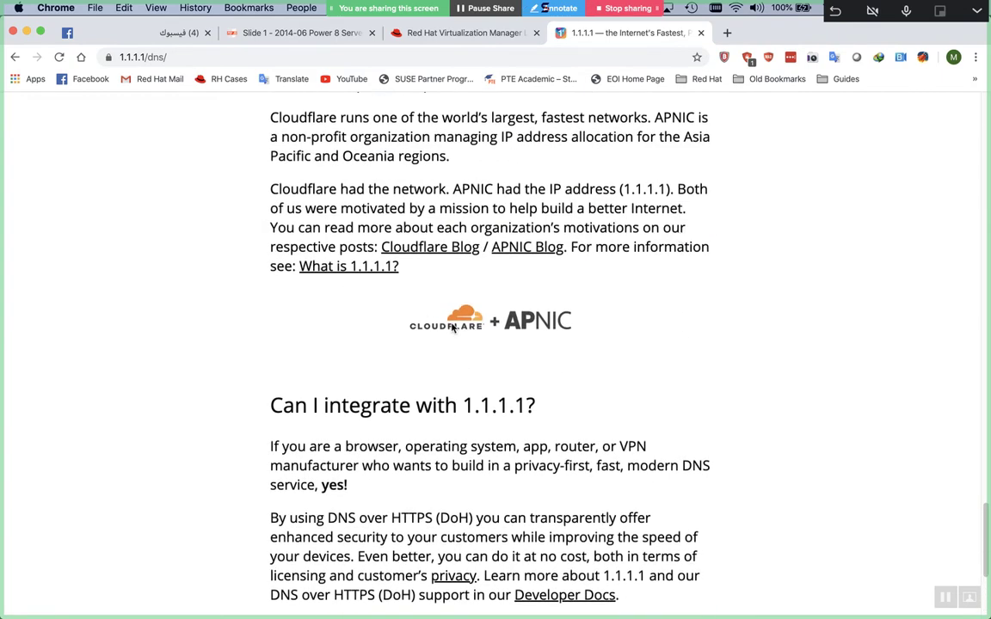
Close the resolver page and return to the ns2 terminal
key(super+w)
key(super+Tab)
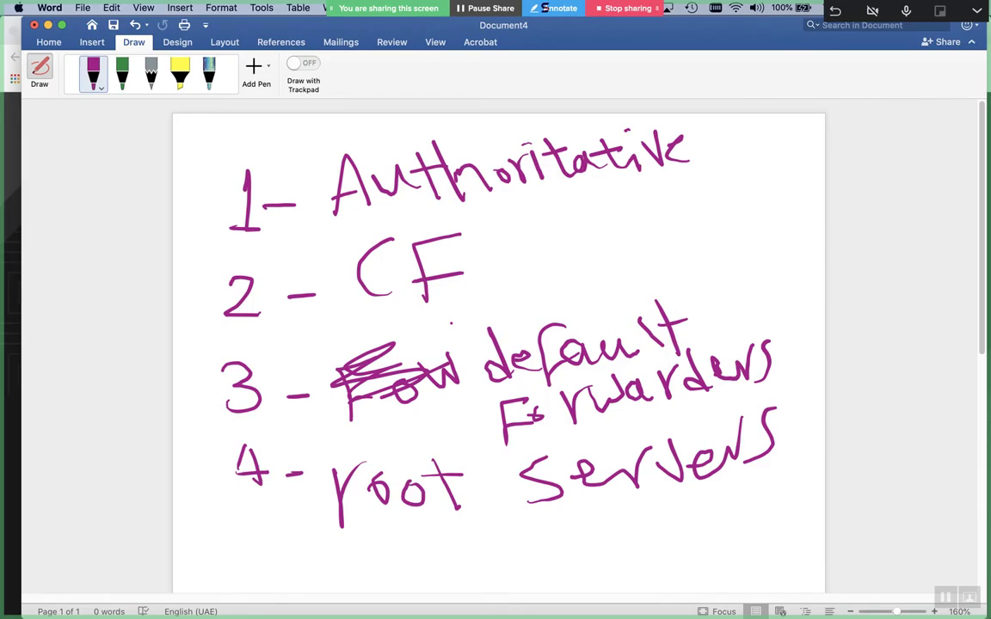
key(super+Tab)
key(Tab)
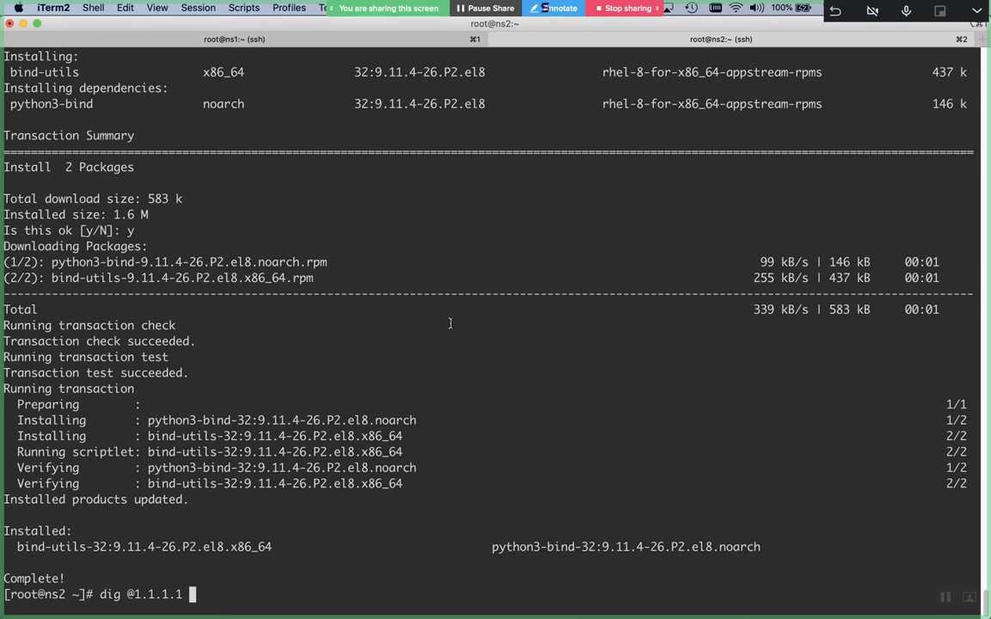
Run dig @1.1.1.1 facebook.com for A record 31.13.84.36 and highlight its query time
text(facebook.com)
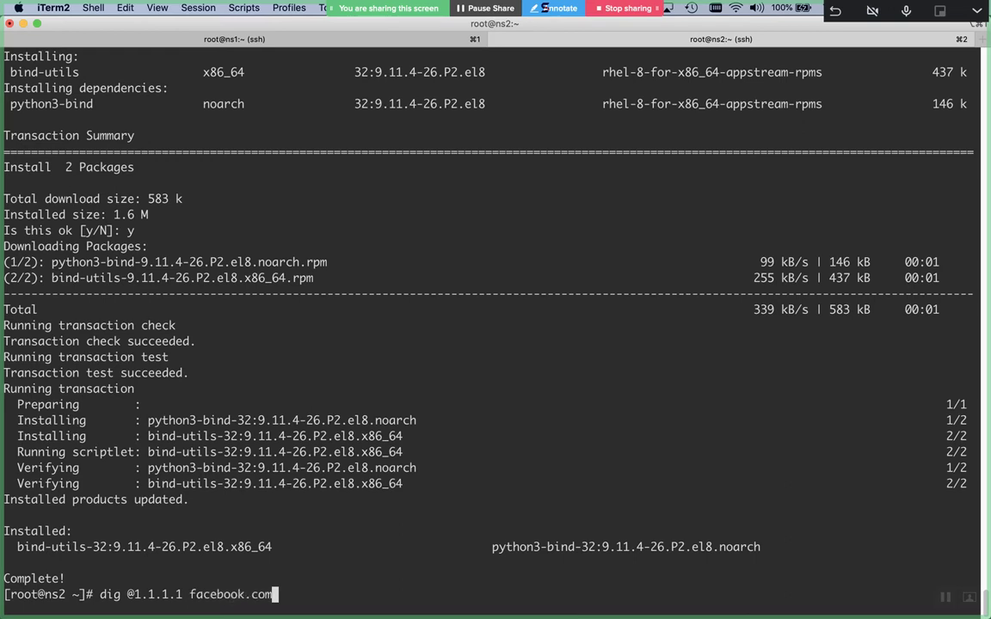
key(ctrl+l)
key(Return)
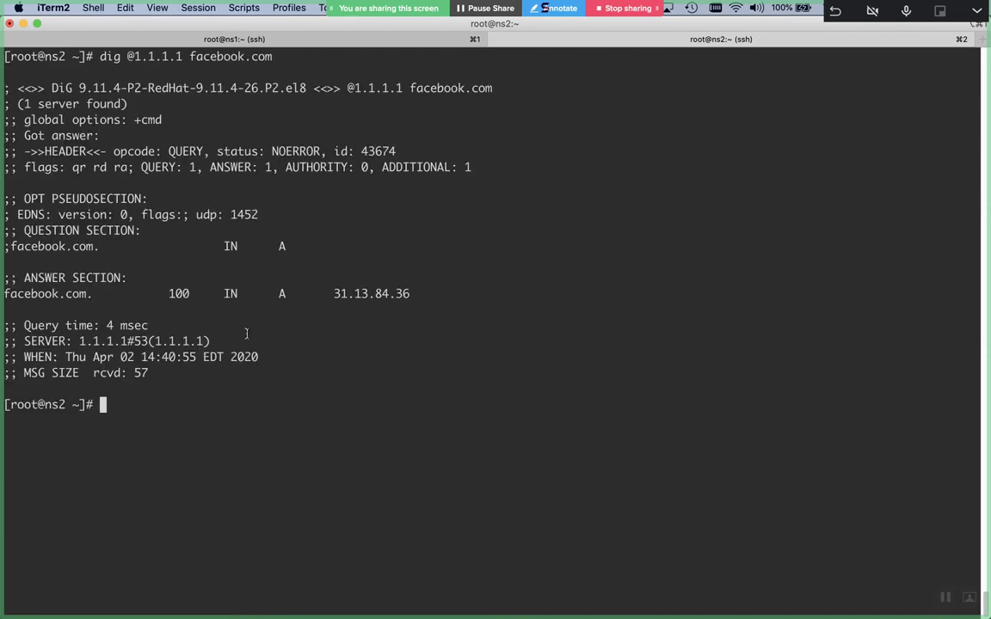
triple_click(137, 330)
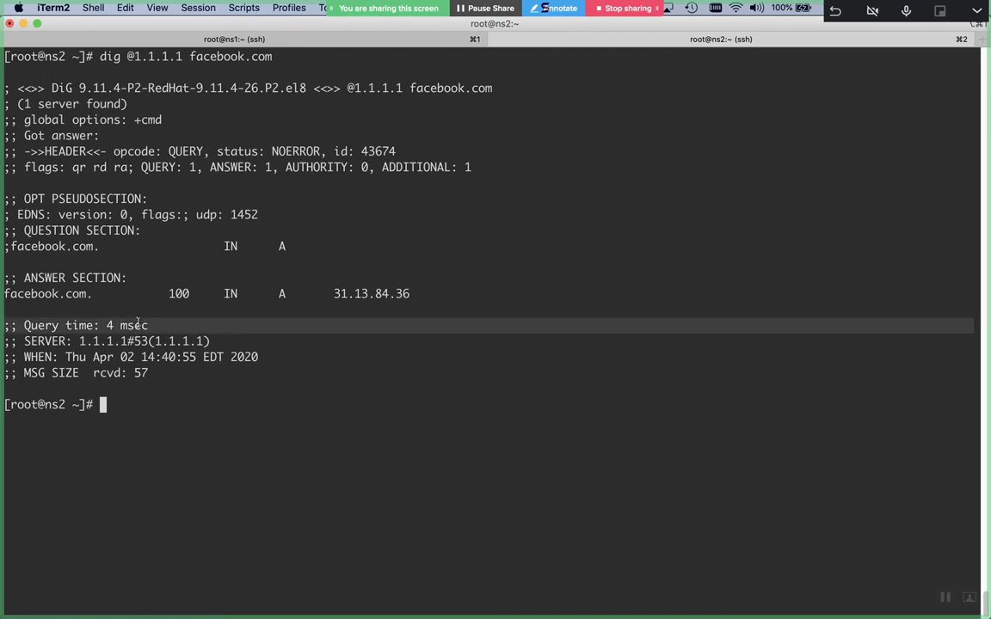
text(vim)
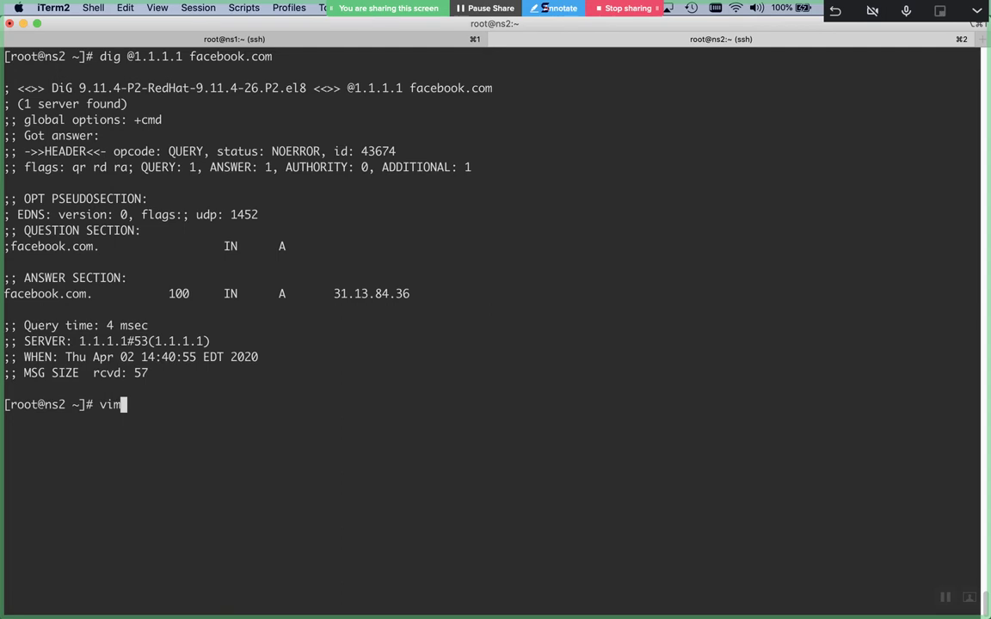
text( /var/named/chroot/etc/)
Open /var/named/chroot/etc/named.rfc1912.zones in vi, review its zone entries, and quit
key(Tab)
key(Tab)
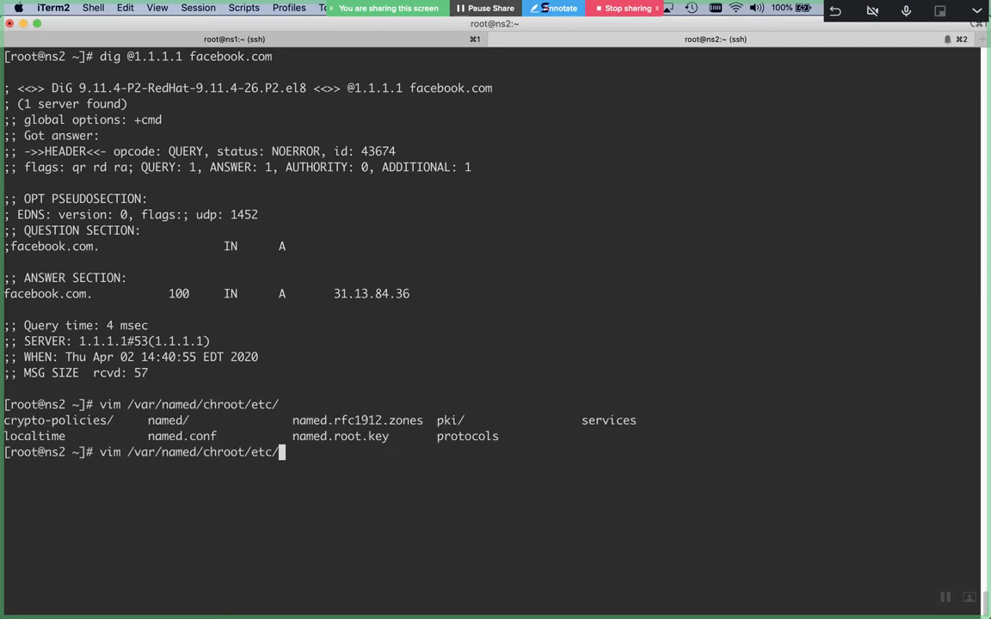
text(n)
key(Tab)
text(.rf)
key(Tab)
key(Return)
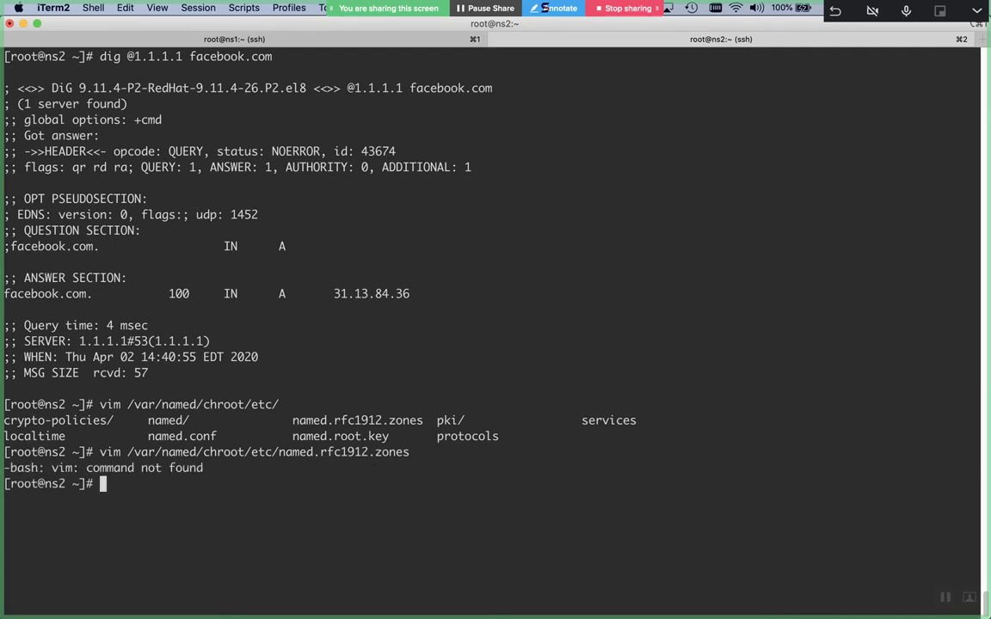
key(Up)
key(ctrl+a)
key(Right)
key(Right)
key(Right)
key(BackSpace)
key(Return)
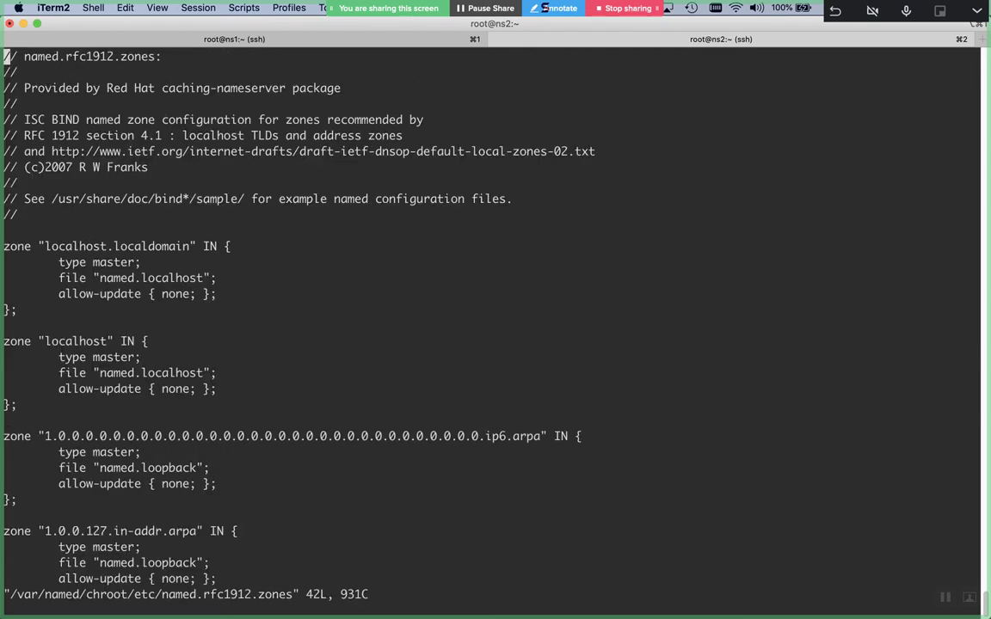
key(Down)
key(Down)
key(Down)
key(Down)
key(Down)
key(Down)
key(Down)
key(Down)
key(Down)
key(Down)
key(Down)
key(Down)
key(Down)
key(Down)
key(Down)
key(Down)
key(Down)
key(Down)
key(Down)
key(Down)
key(Down)
key(Down)
key(Down)
key(Down)
key(Up)
key(Up)
key(Up)
key(Up)
key(Up)
key(Up)
key(Up)
key(Up)
key(Up)
key(Up)
key(Up)
key(Up)
key(Up)
key(Up)
key(Up)
key(Up)
key(Up)
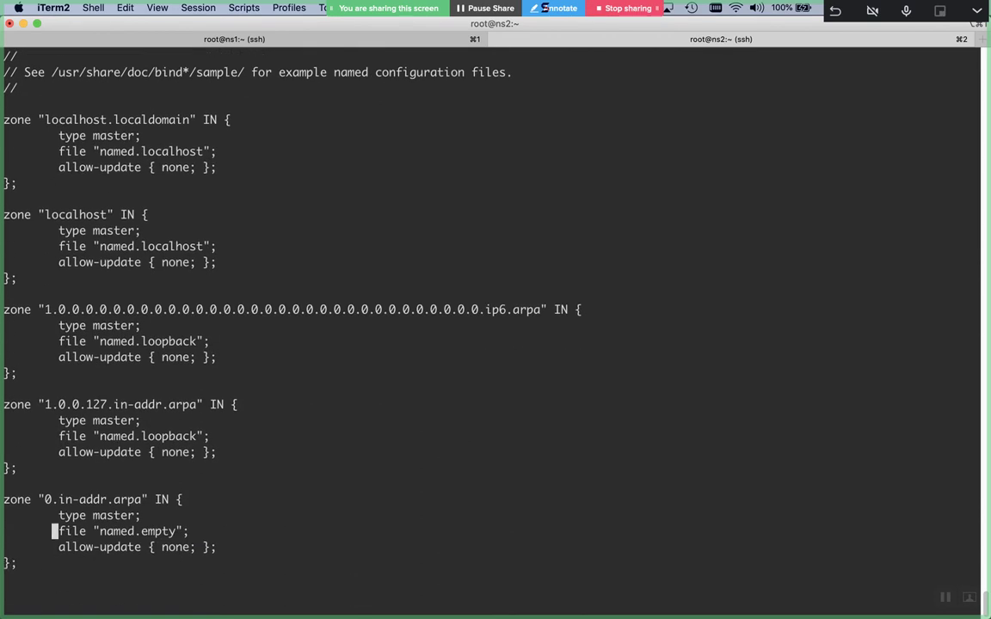
key(Up)
key(Up)
key(Up)
key(Up)
key(Up)
key(Up)
key(Up)
key(Up)
key(Up)
key(Up)
key(Up)
key(Up)
key(Up)
key(Up)
key(Up)
key(Up)
key(Up)
key(Up)
key(Up)
key(Up)
text(:q)
key(Return)
key(Return)
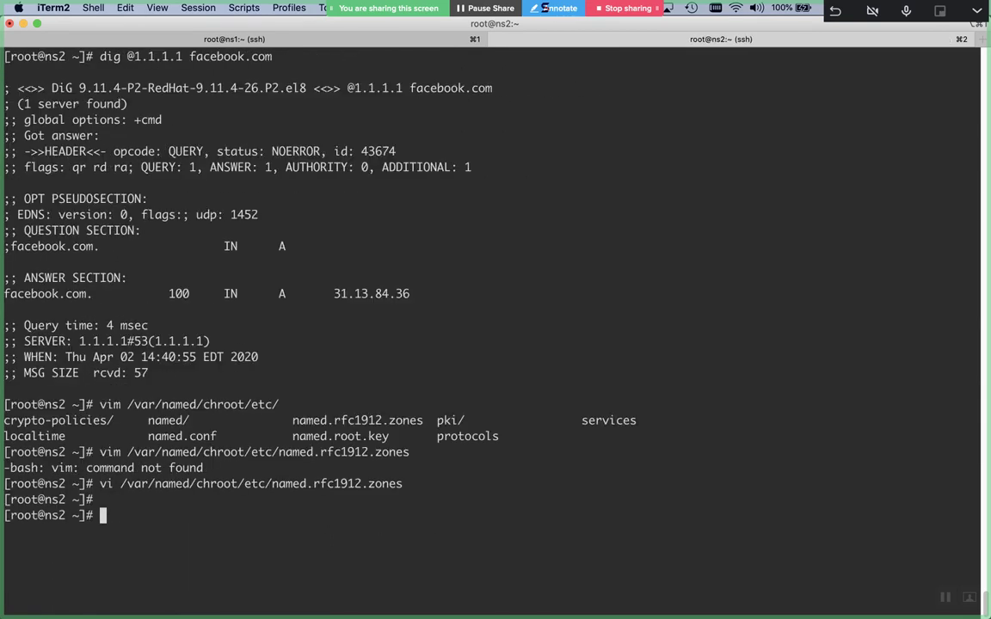
Open named.root.key from the chroot etc directory in vi, read it, and quit
key(Up)
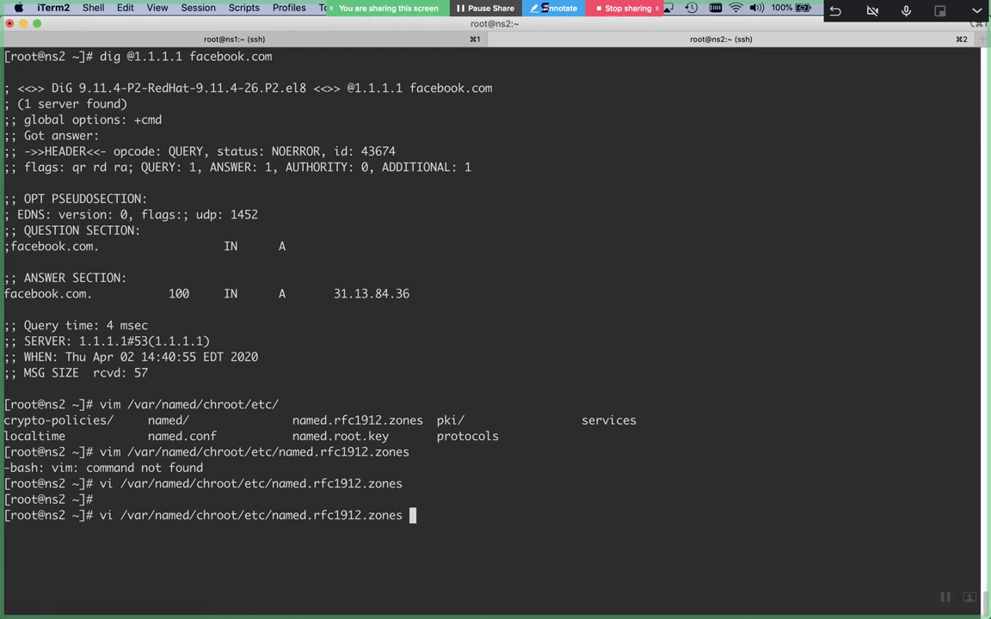
key(BackSpace)
key(BackSpace)
key(BackSpace)
key(BackSpace)
key(BackSpace)
key(BackSpace)
key(BackSpace)
key(BackSpace)
key(BackSpace)
key(BackSpace)
key(BackSpace)
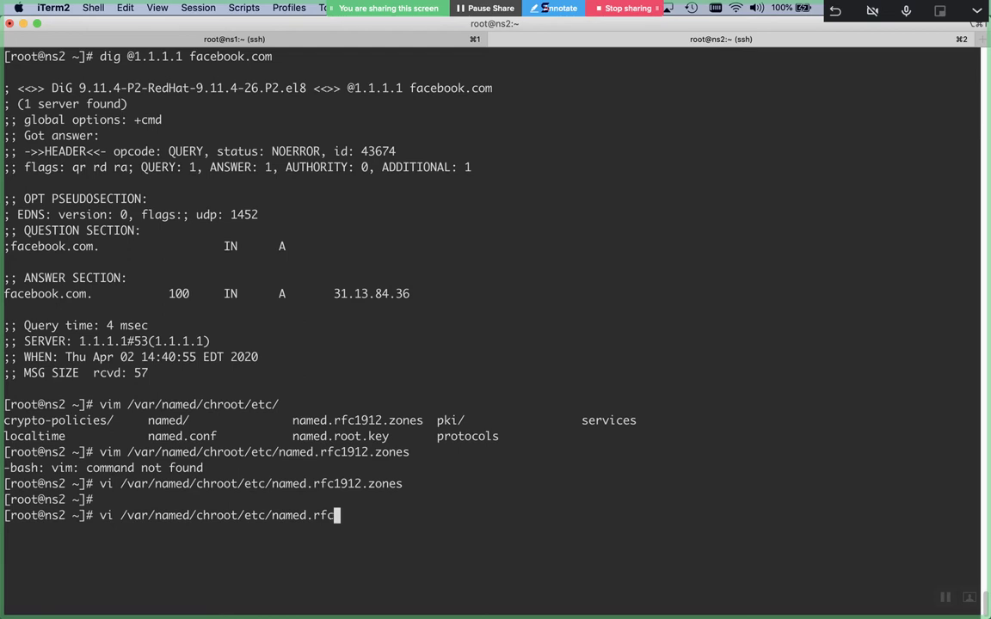
key(Tab)
key(BackSpace)
key(BackSpace)
key(BackSpace)
key(BackSpace)
key(BackSpace)
key(BackSpace)
key(BackSpace)
key(BackSpace)
key(BackSpace)
key(BackSpace)
key(BackSpace)
key(BackSpace)
key(BackSpace)
key(BackSpace)
key(BackSpace)
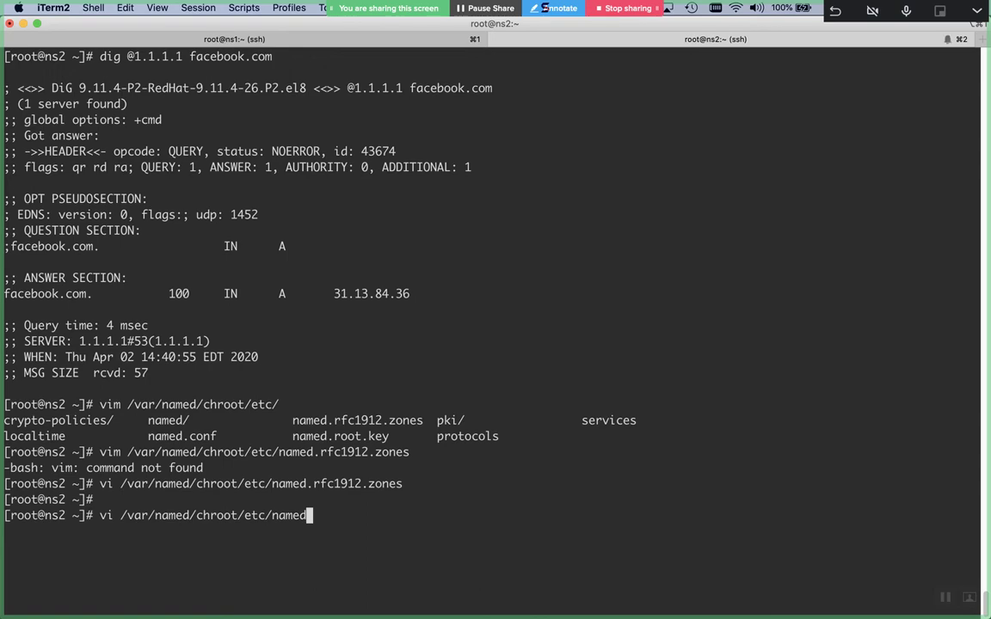
text(.r)
text(o)
key(Tab)
key(Return)
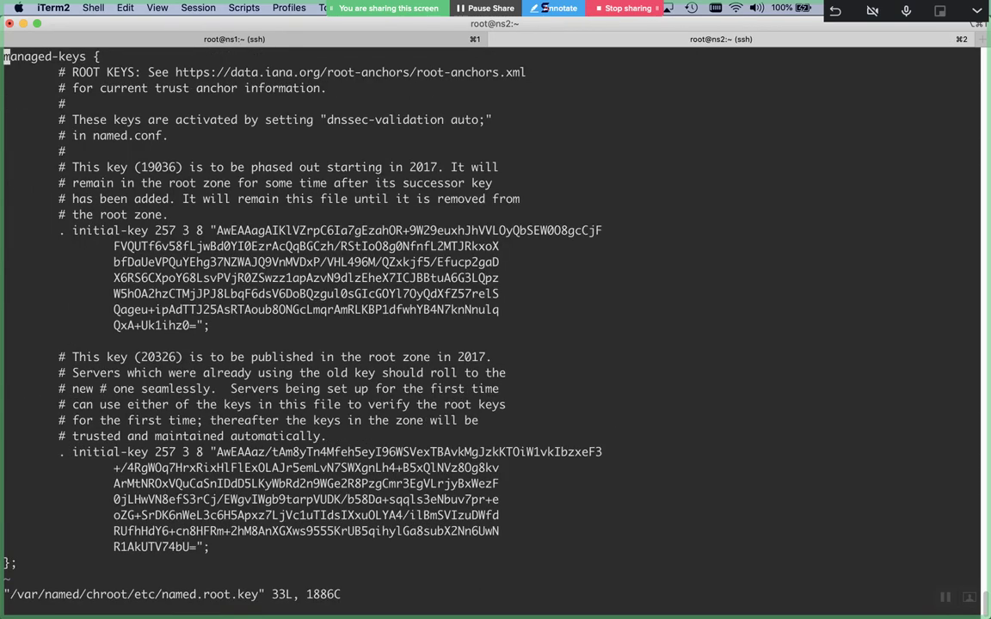
key(Down)
key(Down)
key(Down)
key(Down)
key(Down)
key(Down)
key(Down)
key(Down)
key(Down)
key(Down)
key(Down)
key(Down)
key(Down)
key(Down)
key(Down)
key(Down)
key(Down)
key(Down)
key(Down)
key(Down)
key(Up)
text(:q)
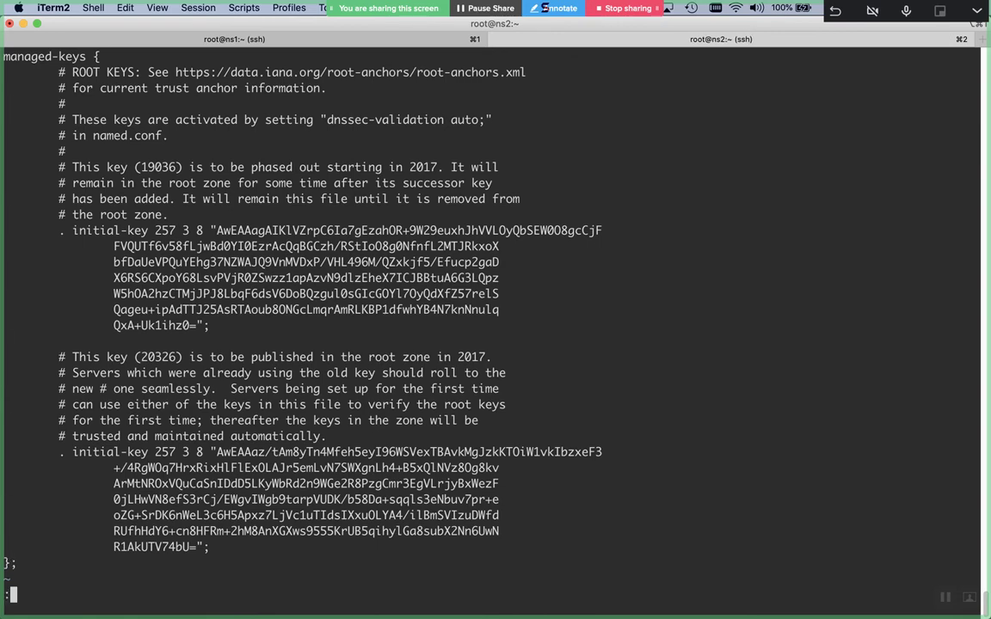
key(Return)
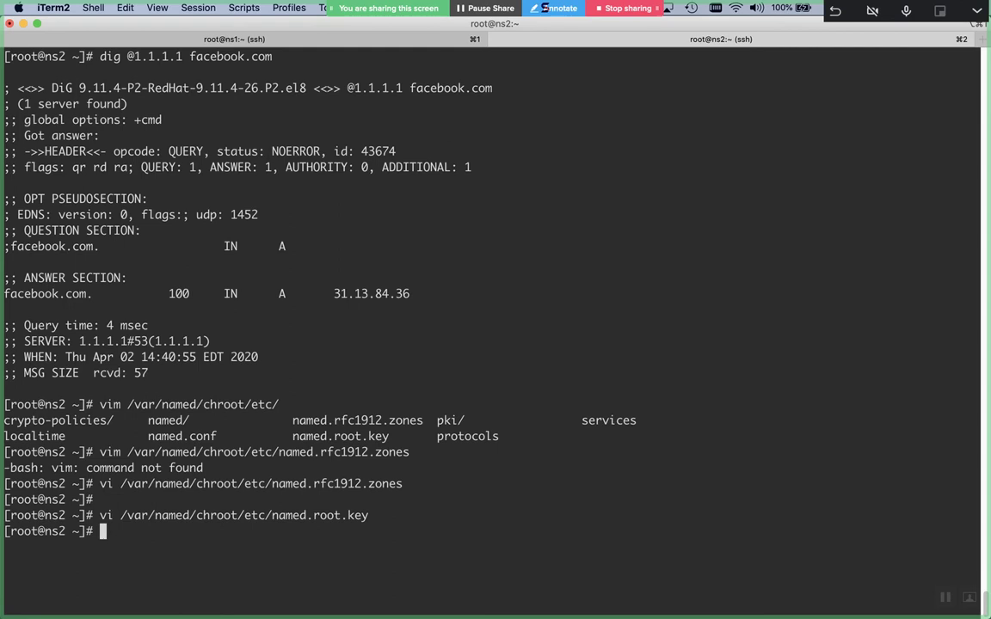
key(Return)
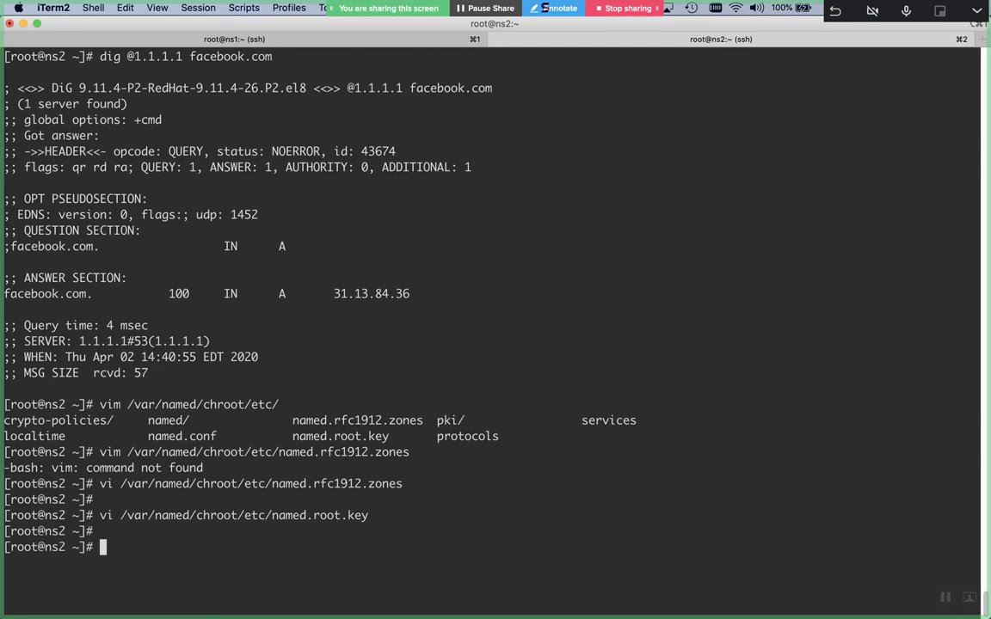
Run grep -iR root /var/named/chroot/etc/ to list every root reference
text(grep -iR root /var/)
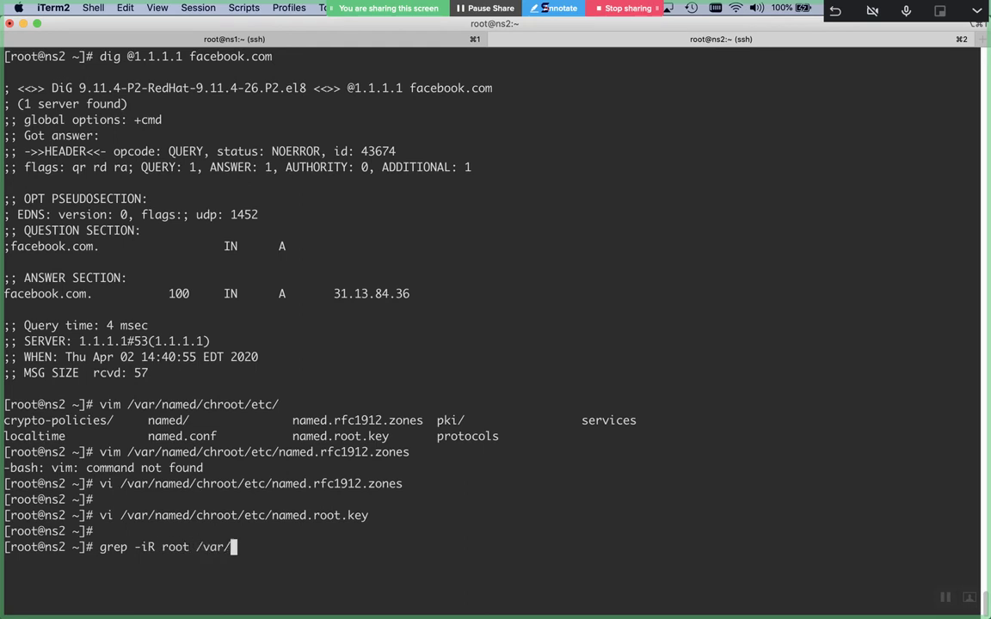
text(named/chroot/)
key(ctrl+l)
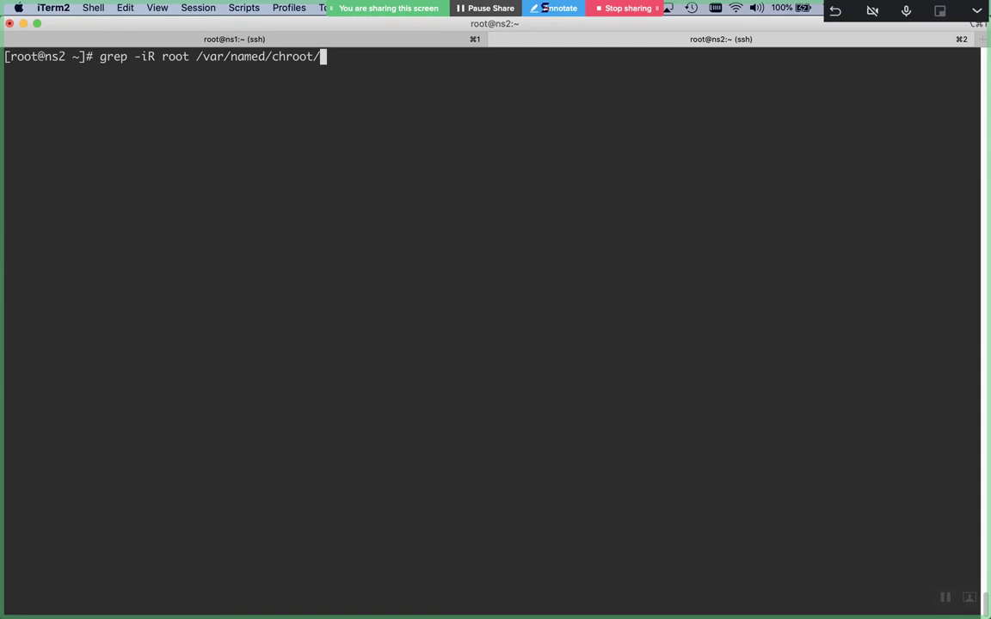
text(etc/)
key(Return)
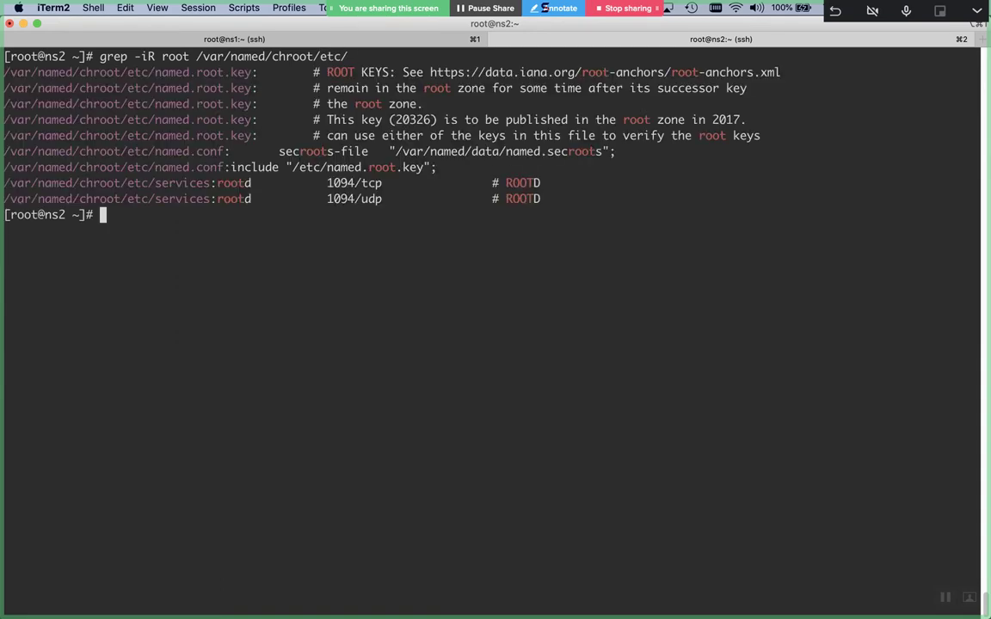
key(Return)
Start a vi /etc/named command, list matching files, then cancel it with Ctrl+C
text(vi /etc/named)
key(Tab)
key(Tab)
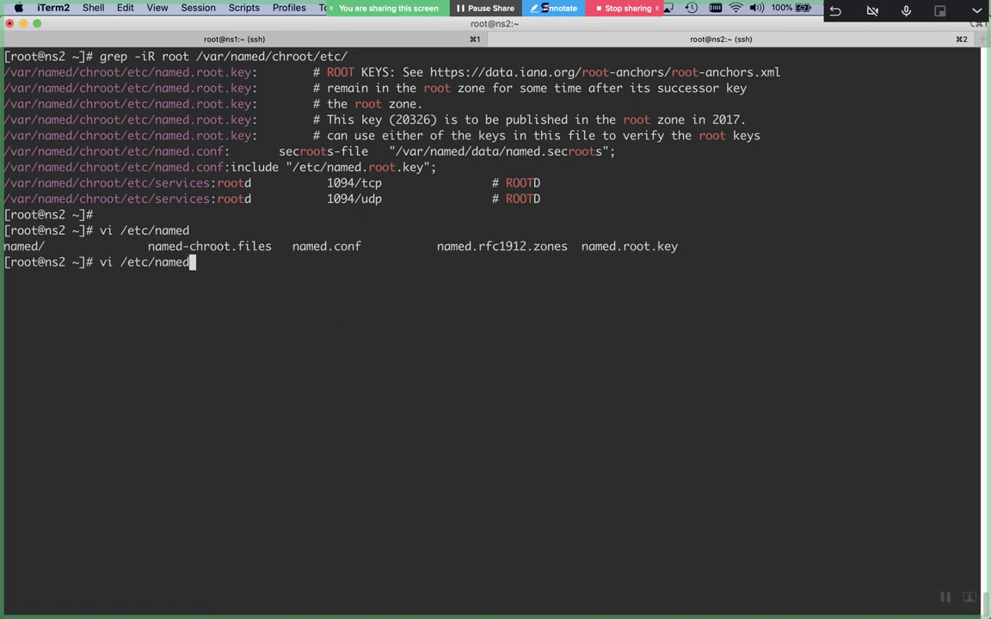
text(/)
key(BackSpace)
key(ctrl+c)
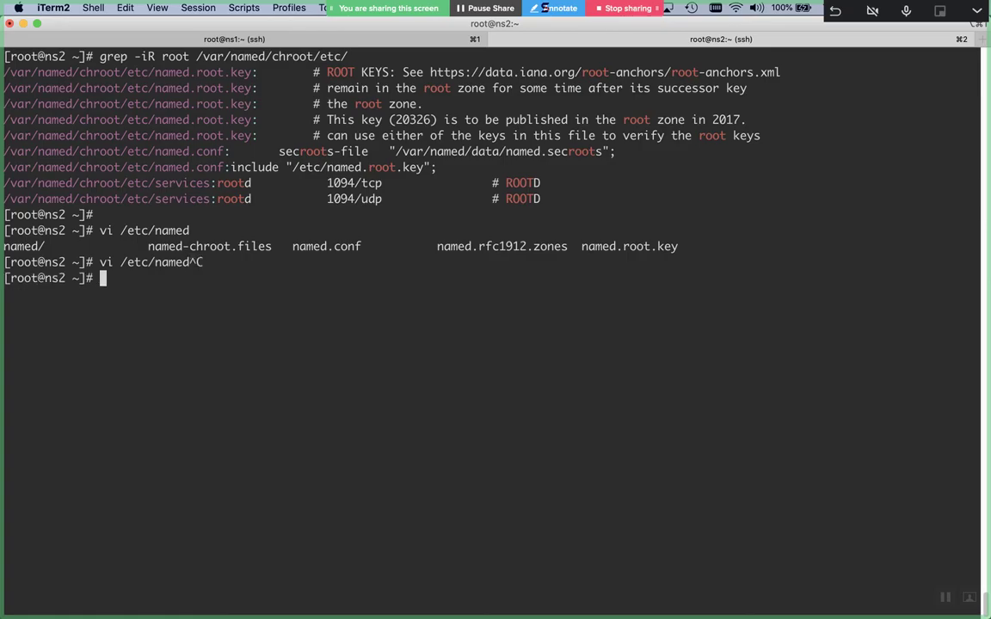
key(super+Tab)
key(super+Tab)
key(super+Tab)
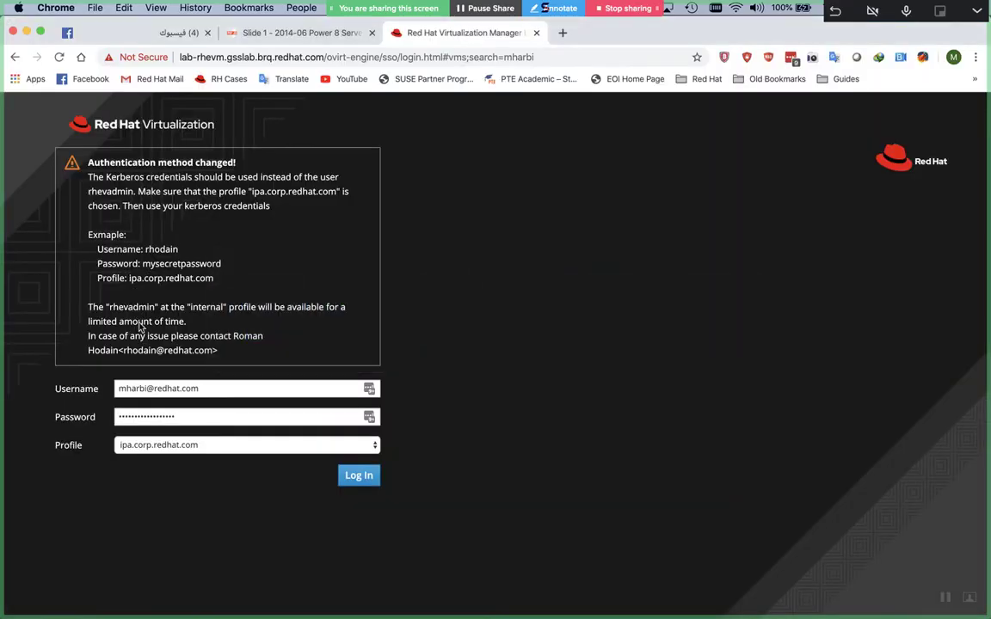
Search 'root servers' and select k.root-servers.net's address 193.0.14.129 on IANA's list
key(ctrl+t)
text(root servers)
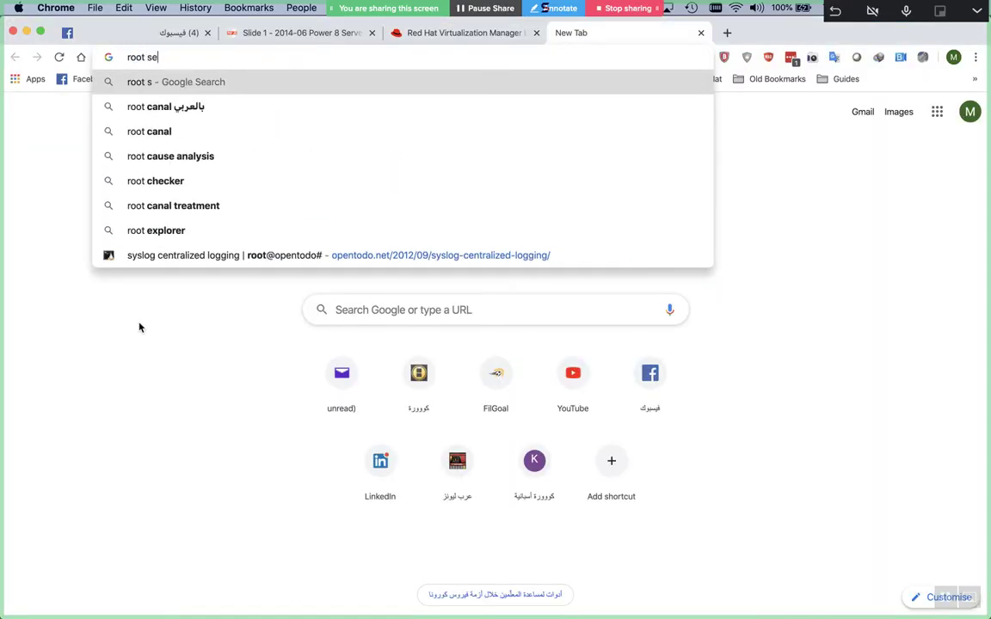
key(Return)
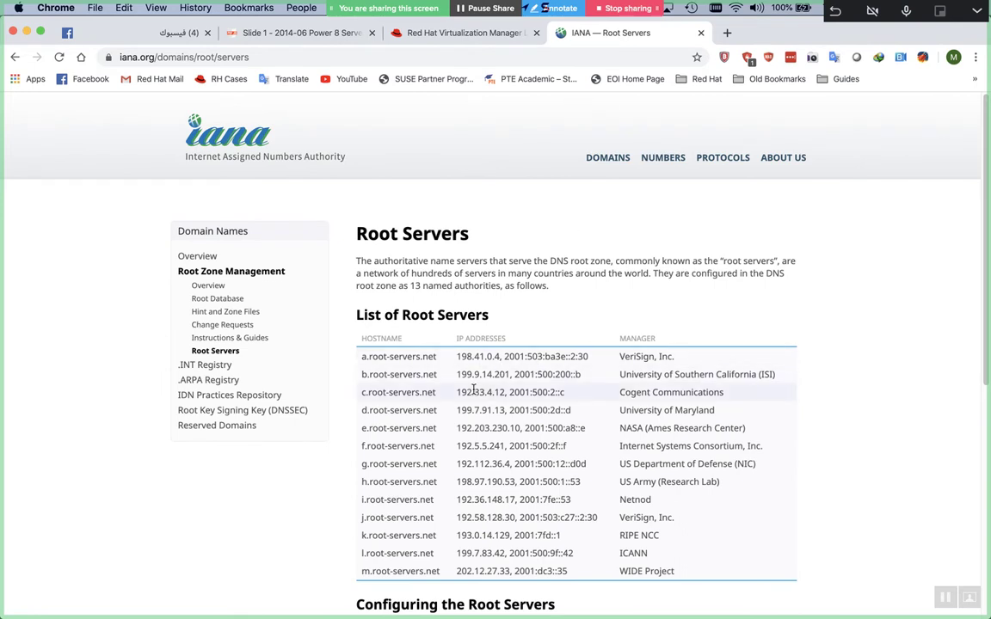
double_click(459, 535)
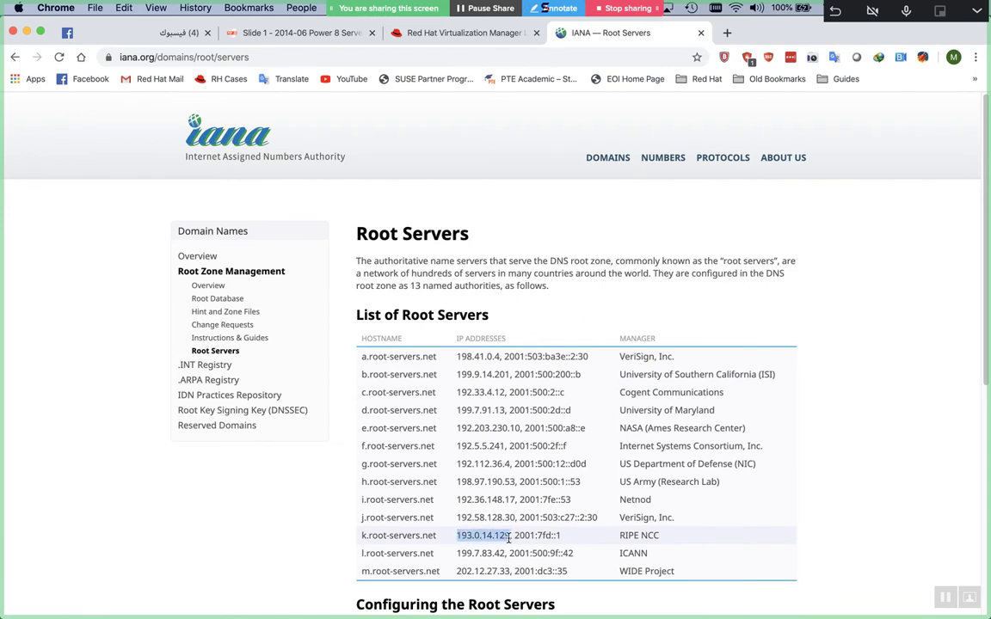
key(super+Tab)
key(super+Tab)
key(super+Tab)
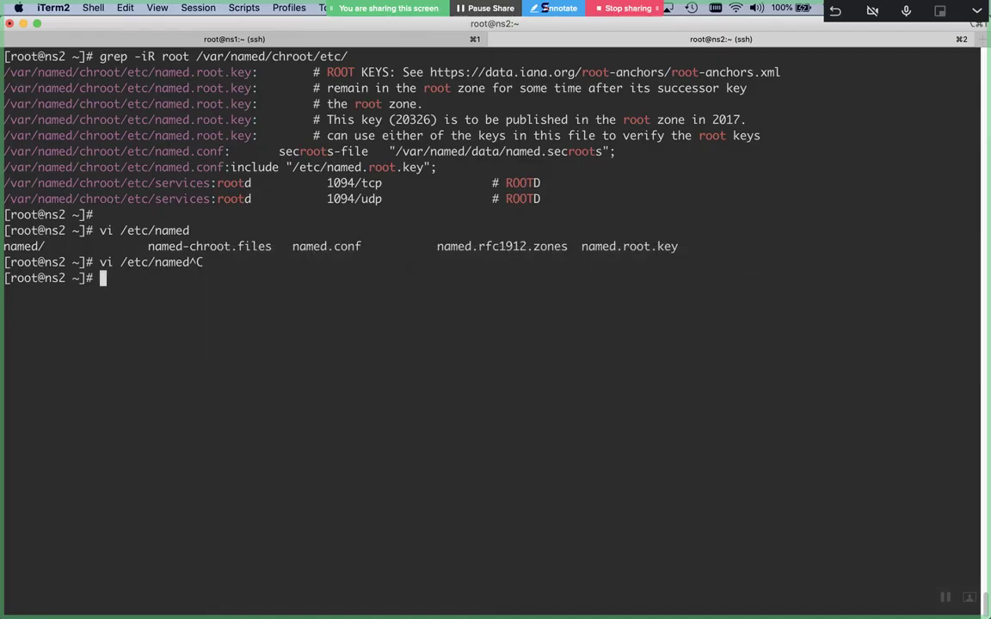
Clear the screen and rerun dig @1.1.1.1 facebook.com
key(ctrl+l)
text(vi /var/named/chroot/etc/named.root.key)
key(Up)
key(Up)
key(Up)
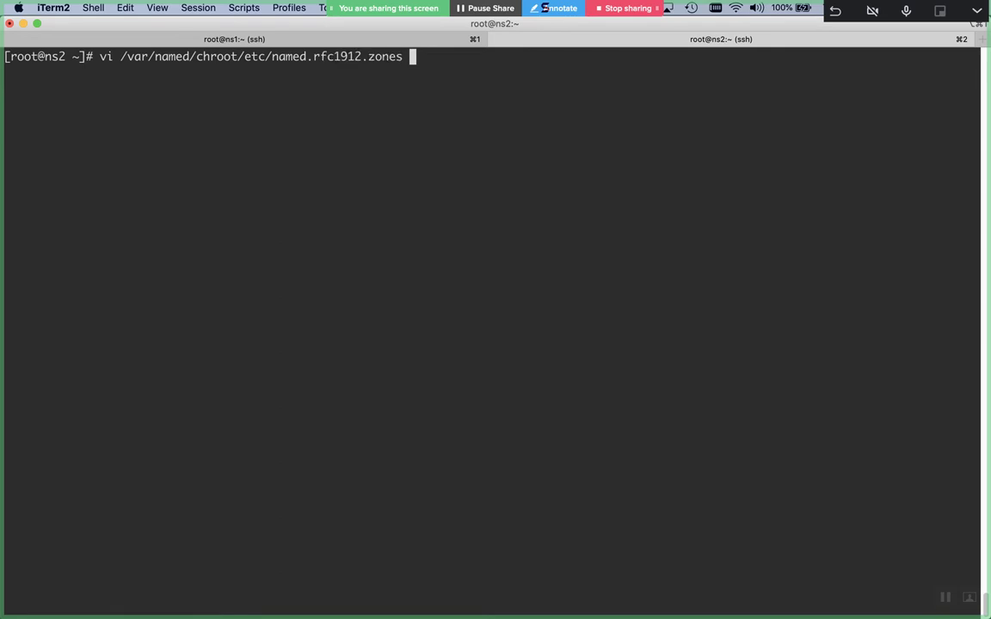
key(Return)
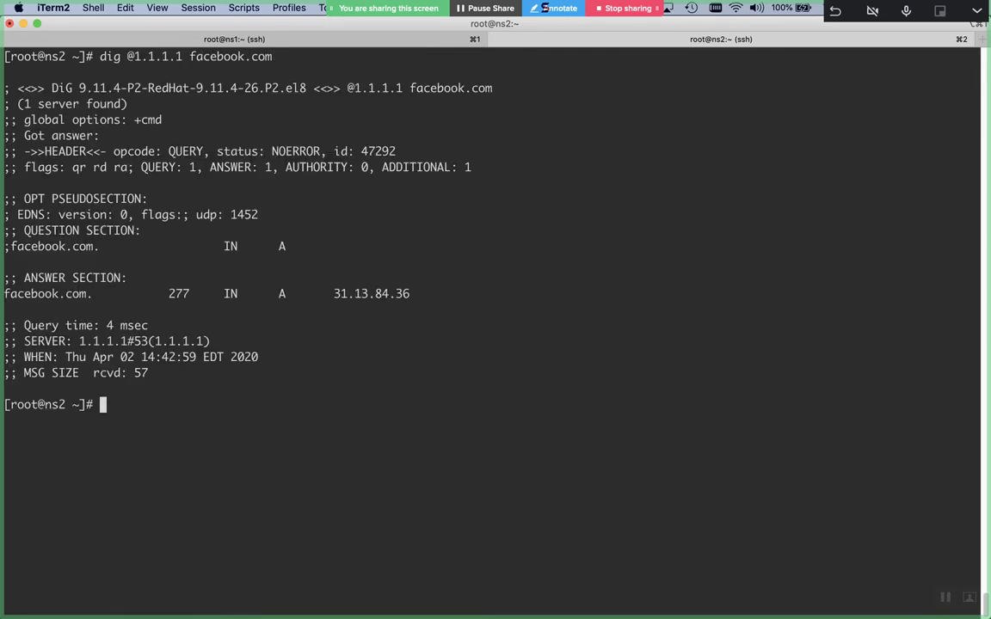
key(Return)
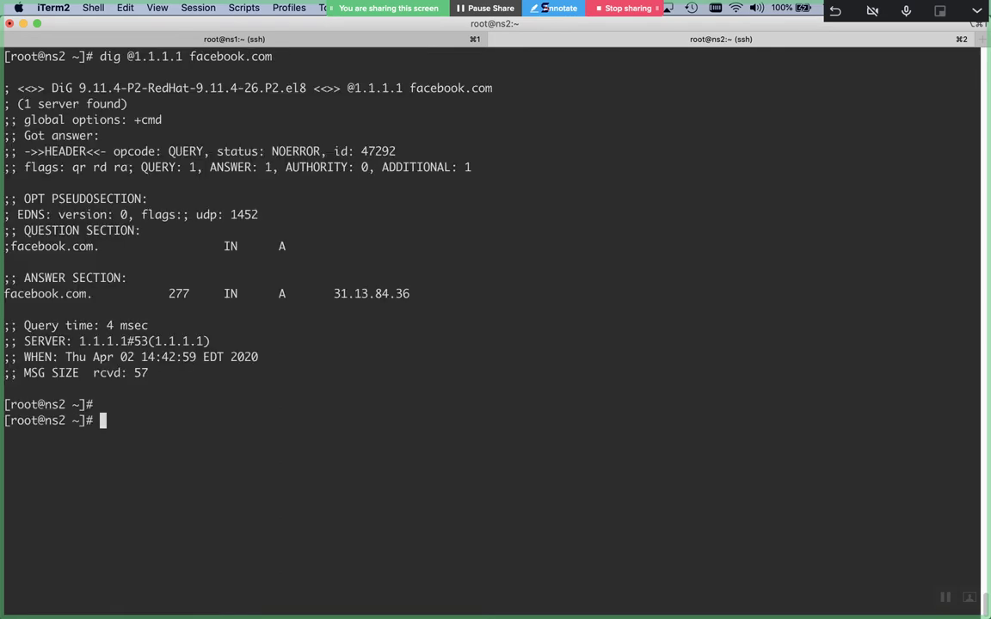
Query root server 193.0.14.129 for yahoo.com with dig
key(Up)
key(Down)
text(dig @)
key(super+v)
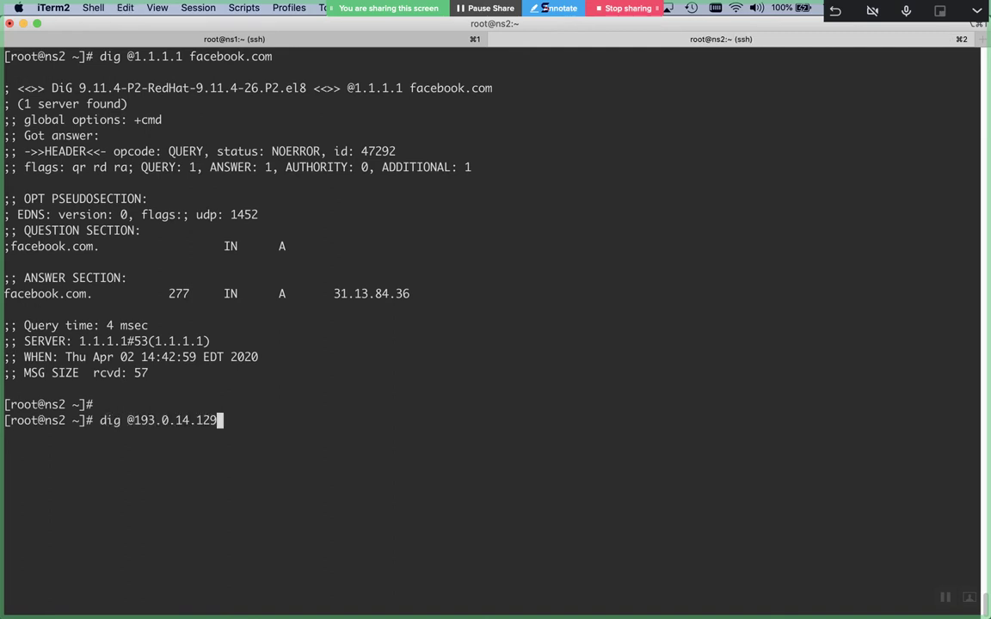
text(yahoo.com)
key(Return)
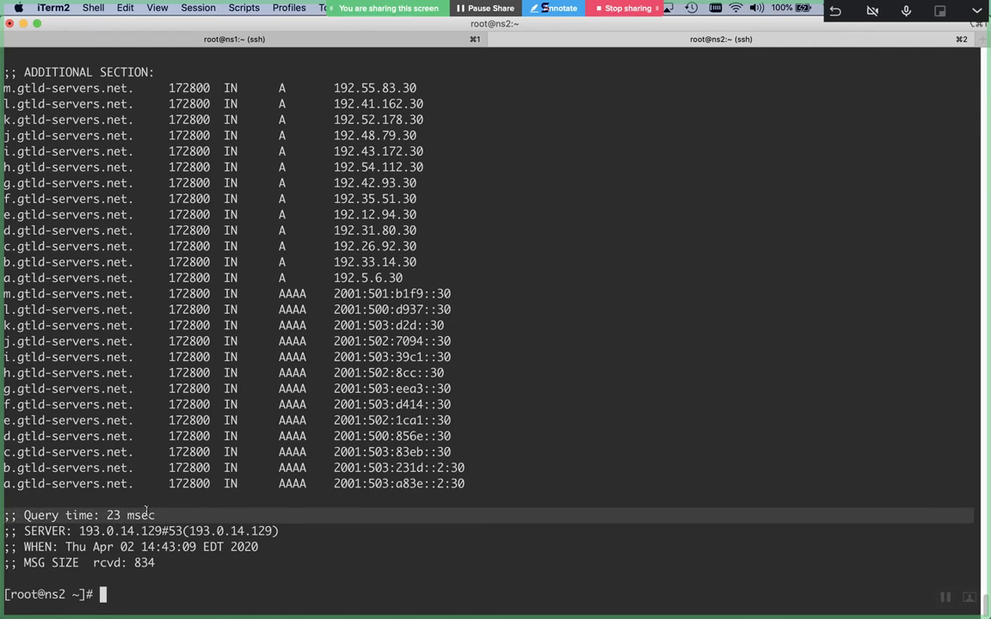
Query 193.0.14.129 for msn.com and highlight its query time
key(Up)
key(BackSpace)
key(BackSpace)
key(BackSpace)
key(BackSpace)
key(BackSpace)
key(BackSpace)
key(BackSpace)
key(BackSpace)
key(BackSpace)
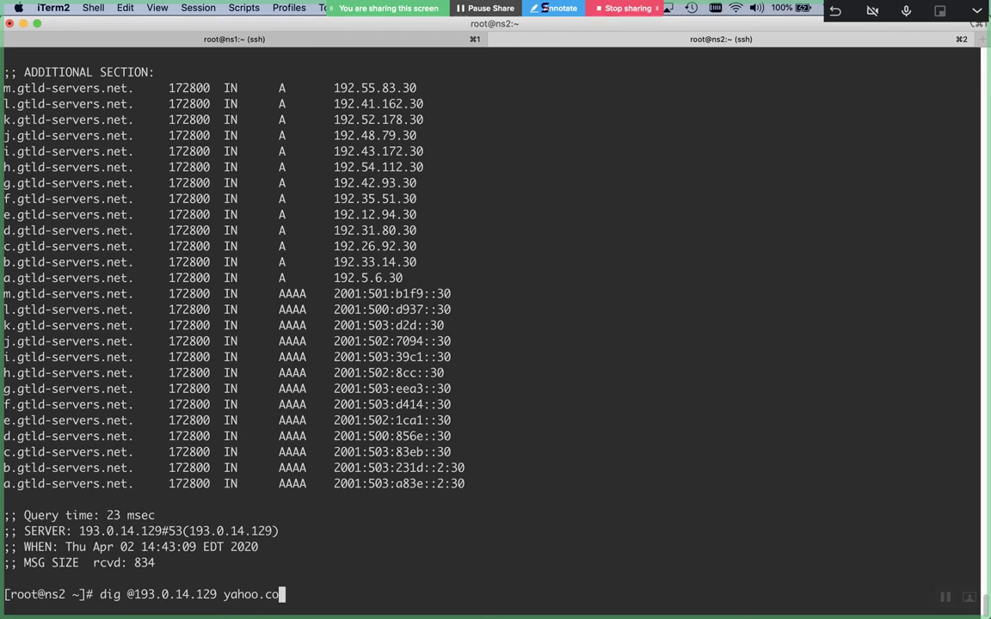
text(msn.com)
key(Return)
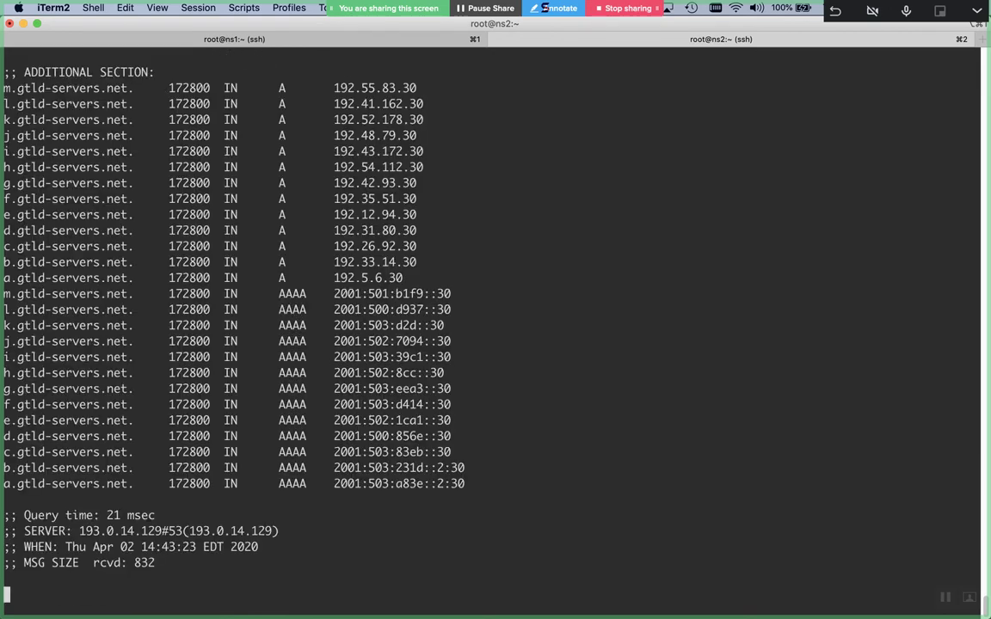
triple_click(110, 516)
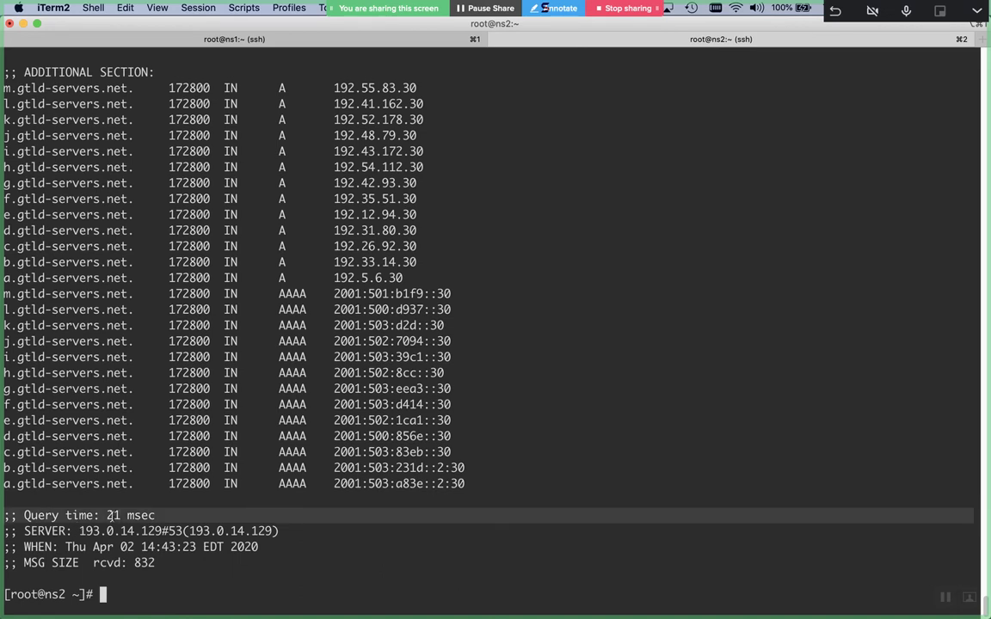
Run dig @1.1.1.1 cnn.com on a cleared screen
key(Up)
key(BackSpace)
key(BackSpace)
key(BackSpace)
key(BackSpace)
key(BackSpace)
key(BackSpace)
key(BackSpace)
key(BackSpace)
key(BackSpace)
key(BackSpace)
key(BackSpace)
key(BackSpace)
key(BackSpace)
key(BackSpace)
key(BackSpace)
key(BackSpace)
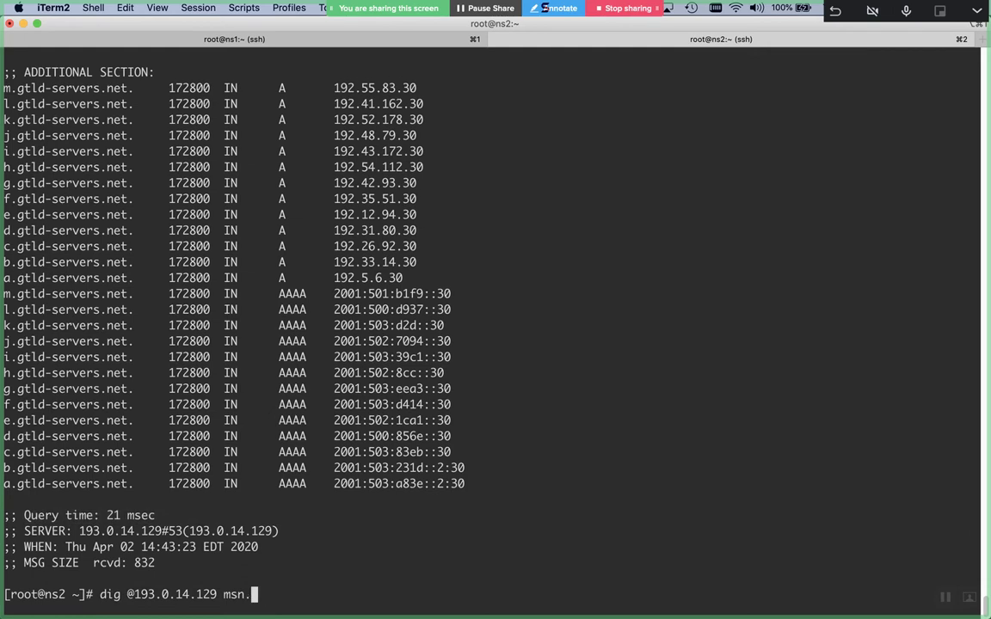
key(BackSpace)
key(BackSpace)
key(BackSpace)
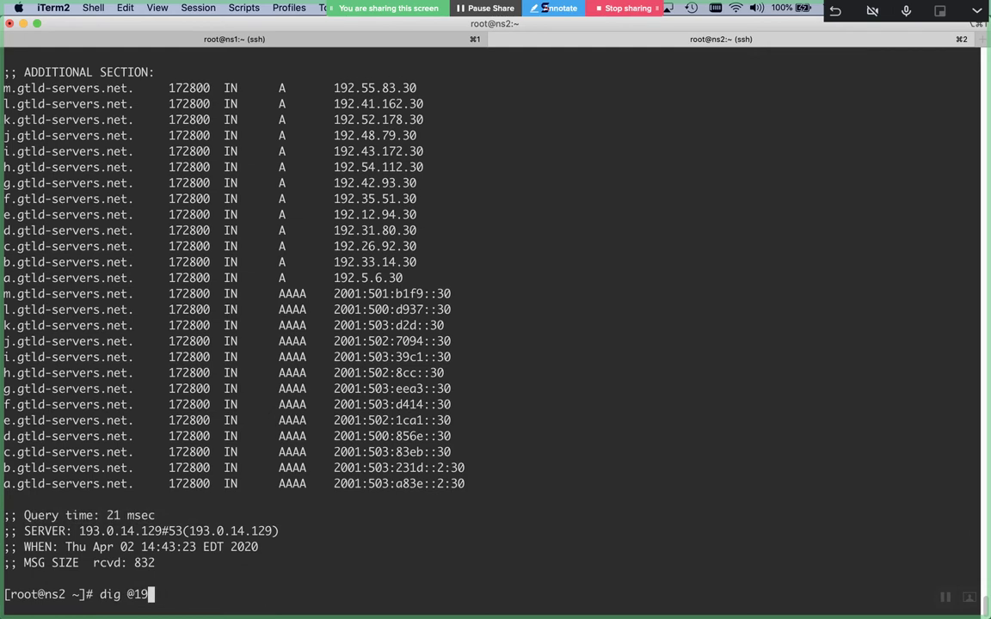
text(.1.1.1 cnn.com)
key(ctrl+l)
key(Return)
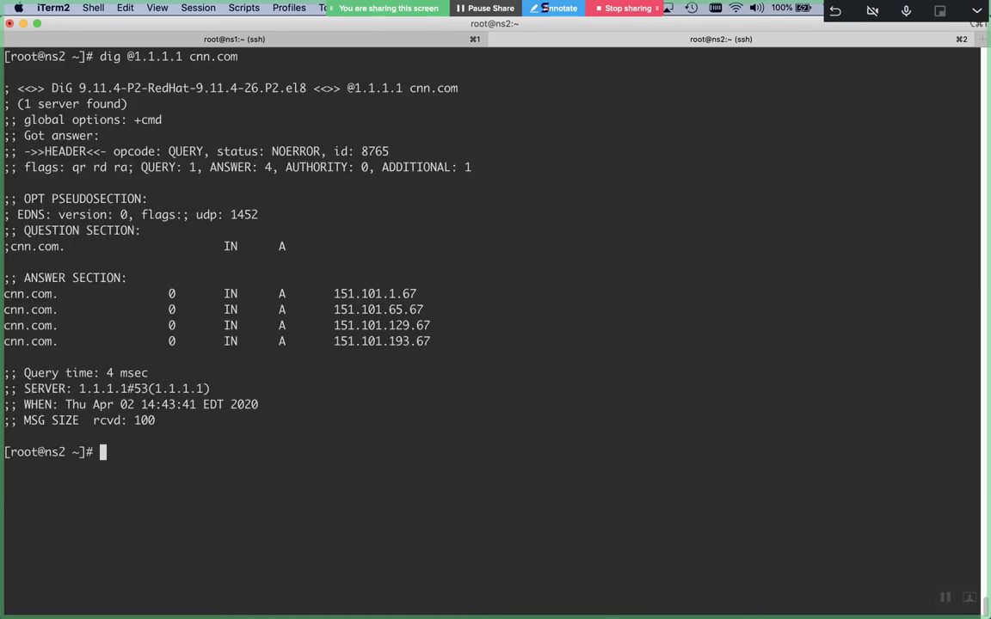
Highlight the cnn.com answer's 4 msec query time, then return to a fresh ns2 prompt
triple_click(106, 375)
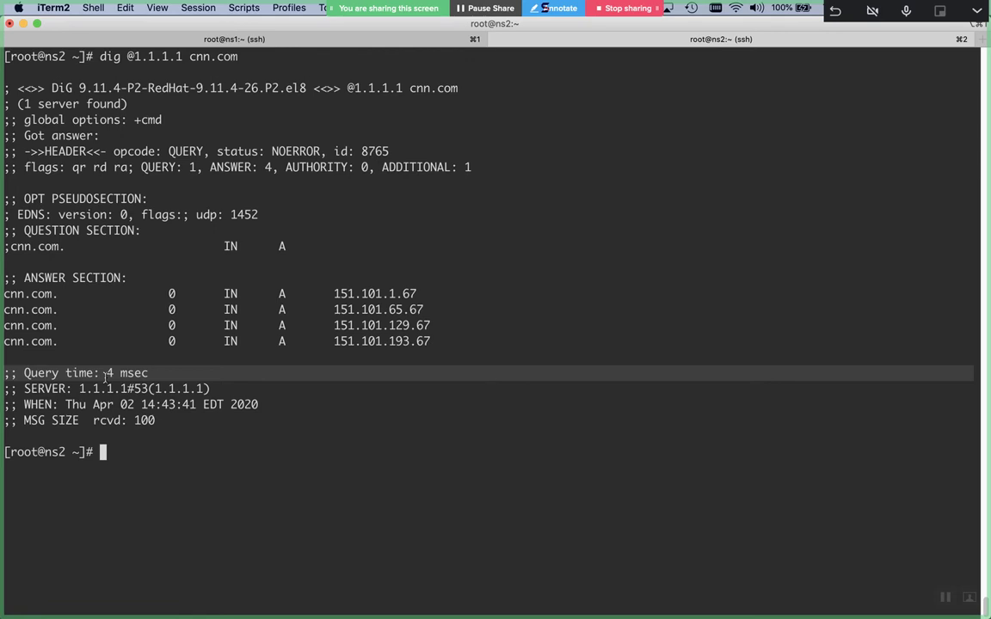
key(super+Tab)
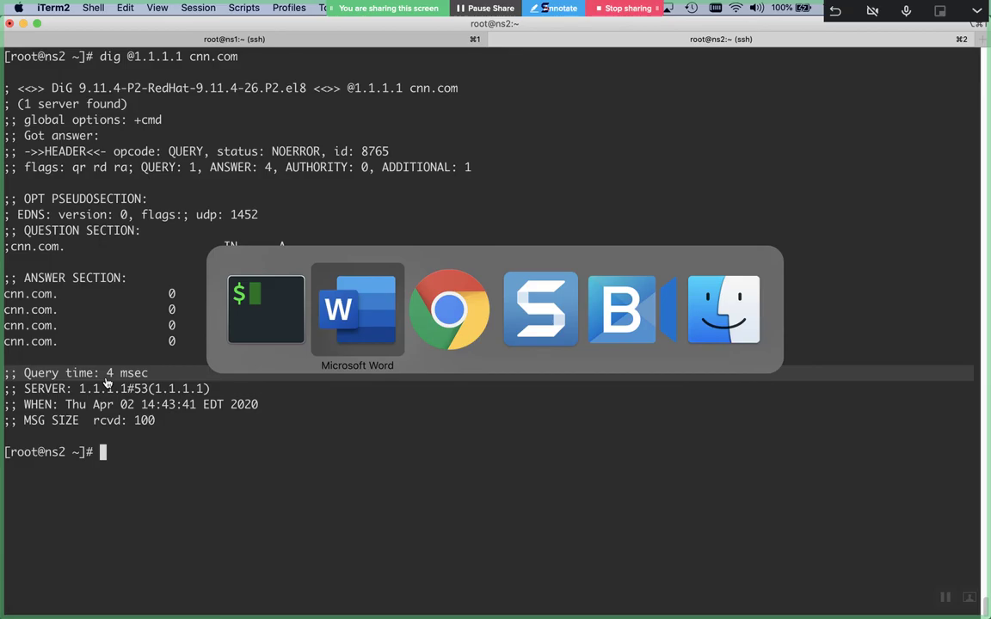
key(super+Tab)
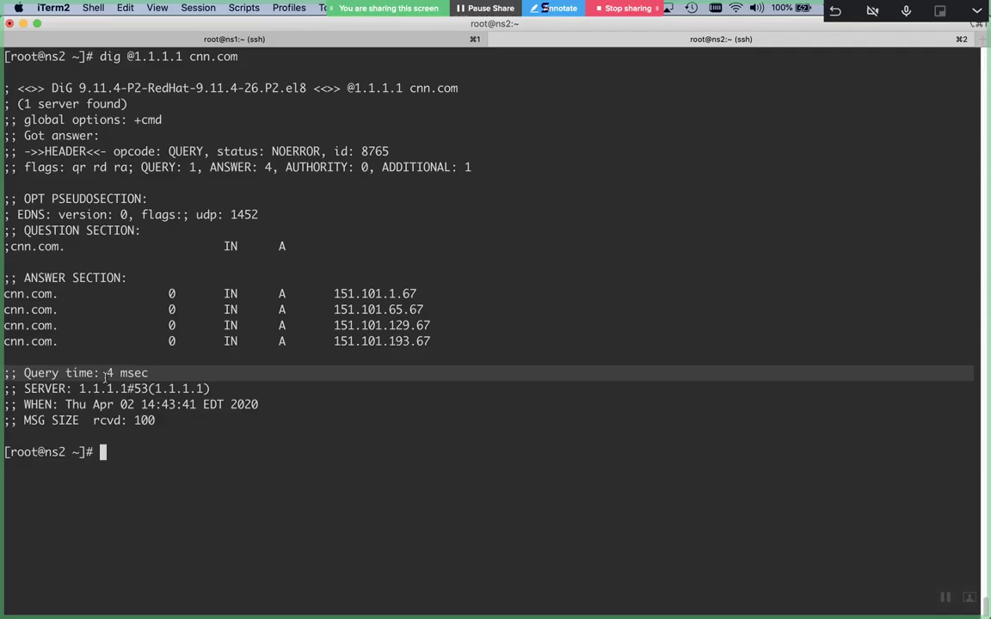
key(Return)
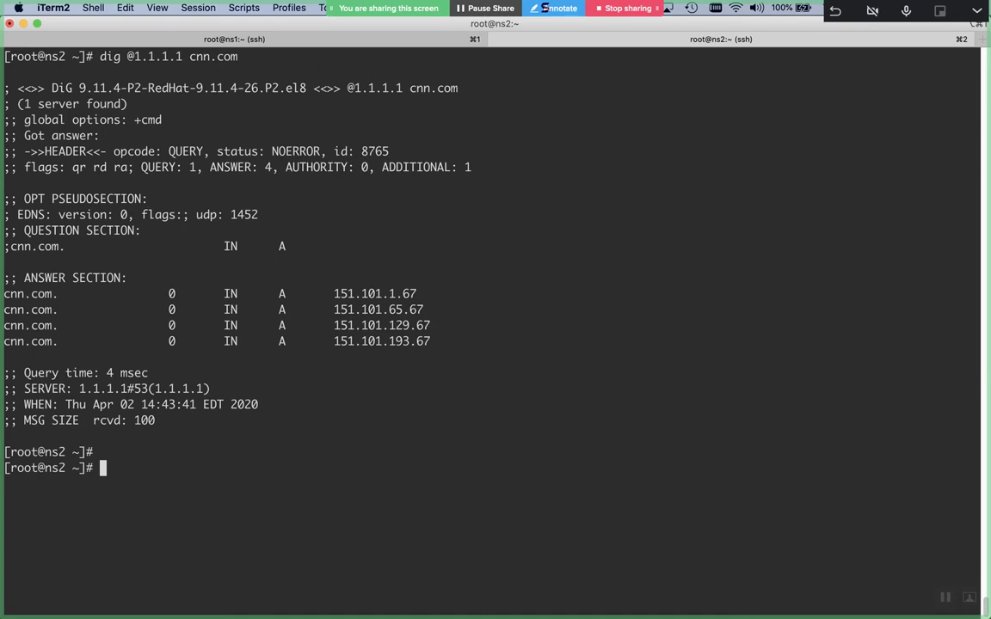
Discard the old Word sketch unsaved, start a new document, and pick the purple pen
key(super+Tab)
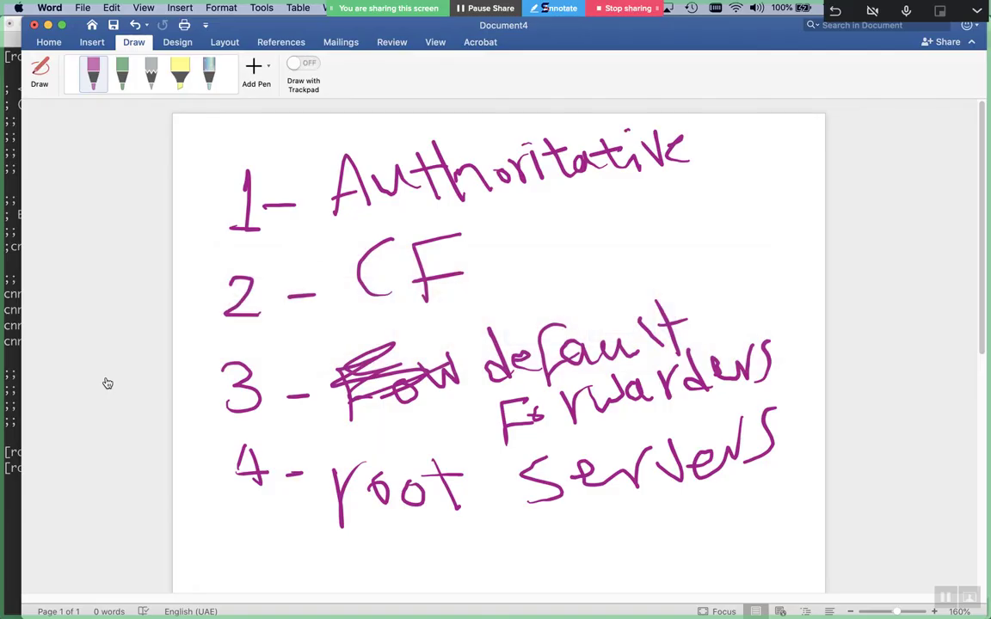
key(super+w)
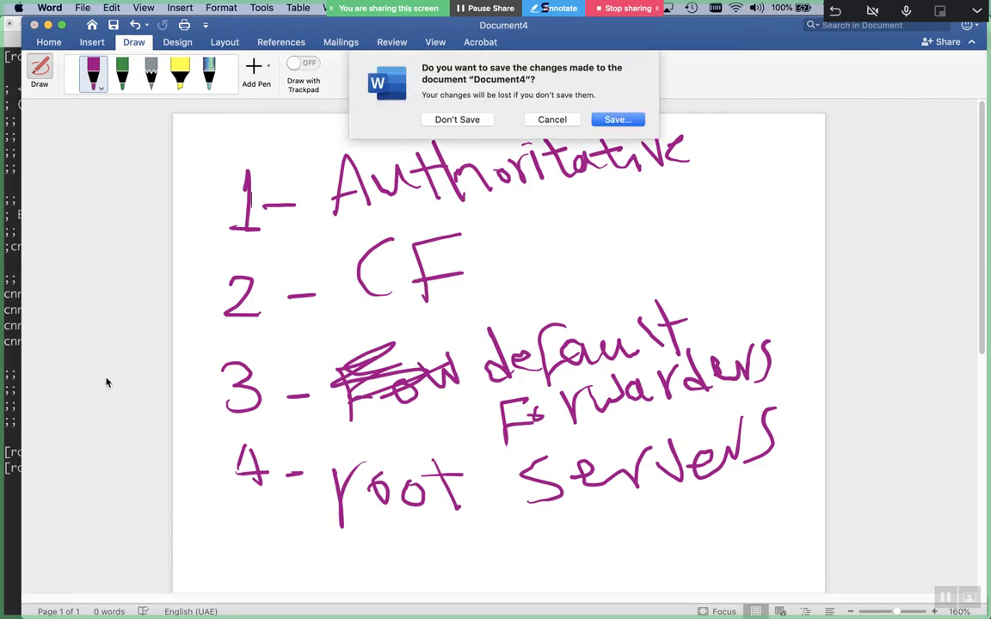
key(super+d)
key(super+n)
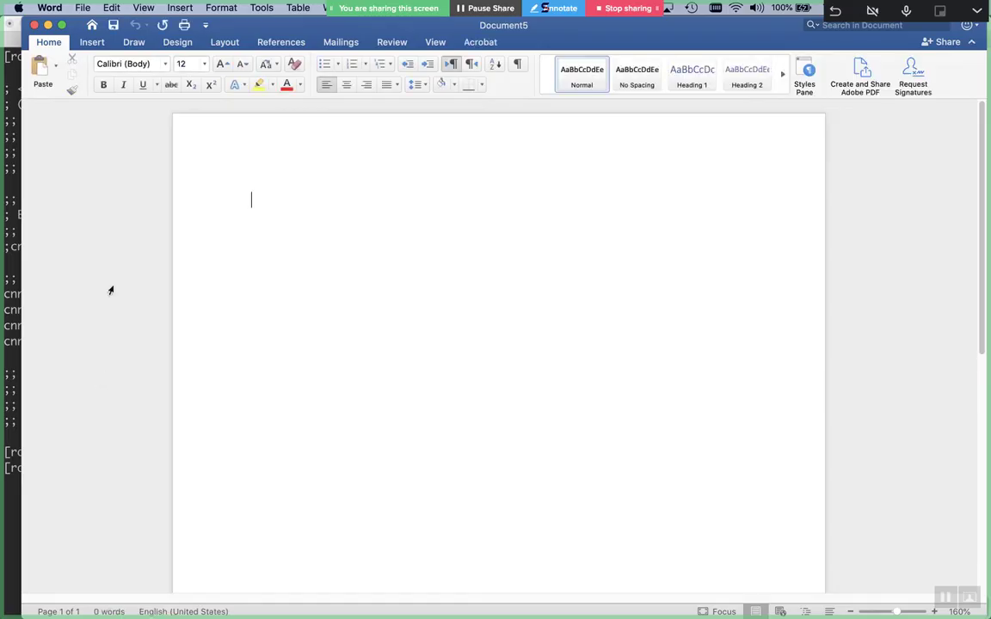
click(134, 43)
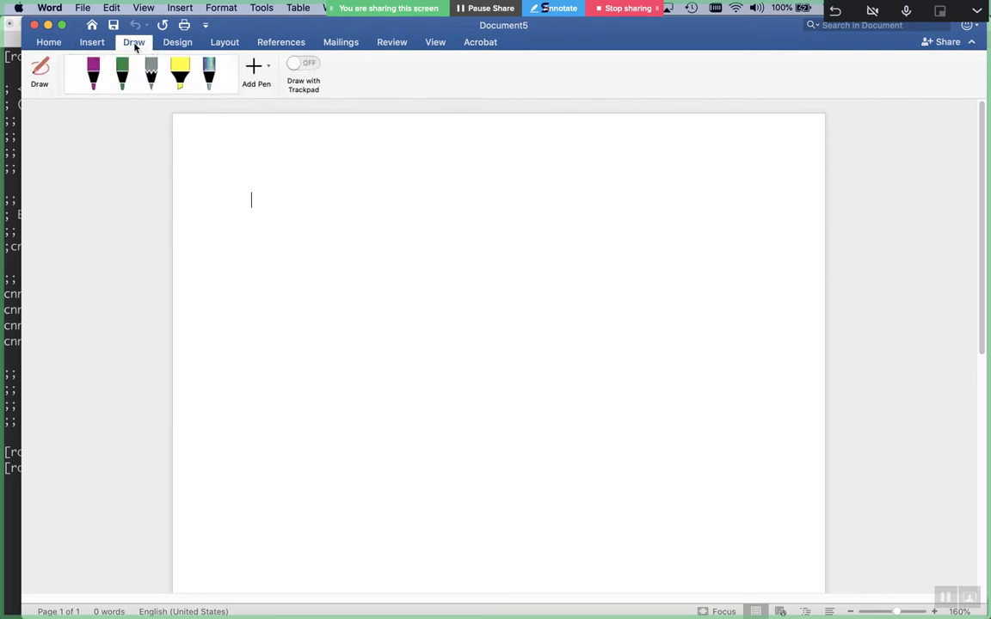
click(93, 74)
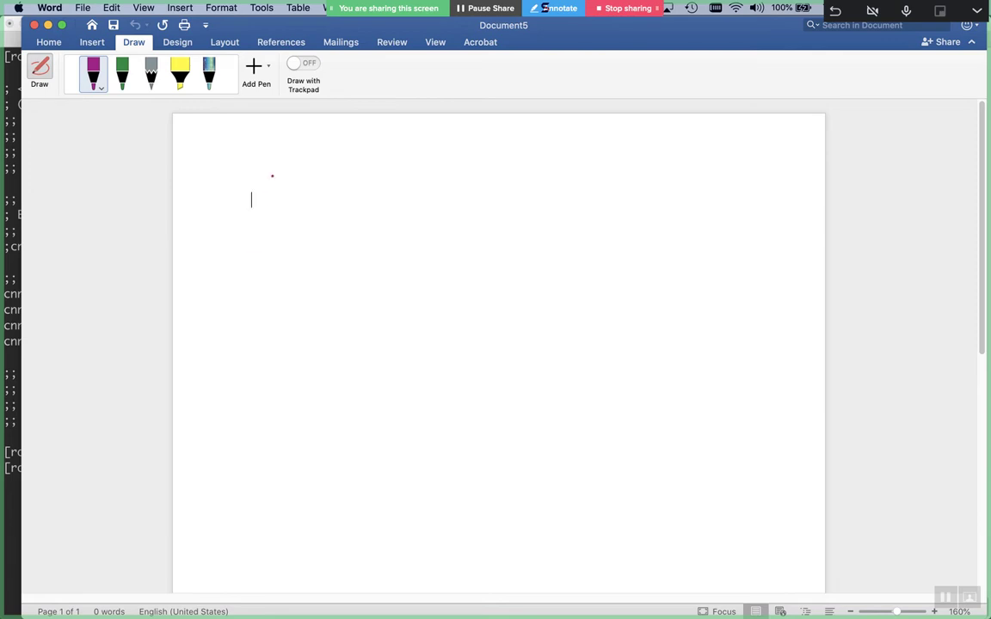
Draw the right and left boxes with an arrow running leftward between them
mouse_move(708, 236)
mouse_down()
mouse_move(675, 236)
mouse_move(637, 260)
mouse_move(645, 310)
mouse_up()
mouse_move(698, 248)
mouse_down()
mouse_move(705, 302)
mouse_move(641, 349)
mouse_up()
mouse_move(701, 317)
mouse_down()
mouse_move(701, 349)
mouse_move(635, 357)
mouse_up()
mouse_move(327, 256)
mouse_down()
mouse_move(259, 267)
mouse_move(269, 381)
mouse_move(340, 281)
mouse_move(269, 380)
mouse_up()
mouse_move(627, 281)
mouse_down()
mouse_move(398, 287)
mouse_move(417, 313)
mouse_up()
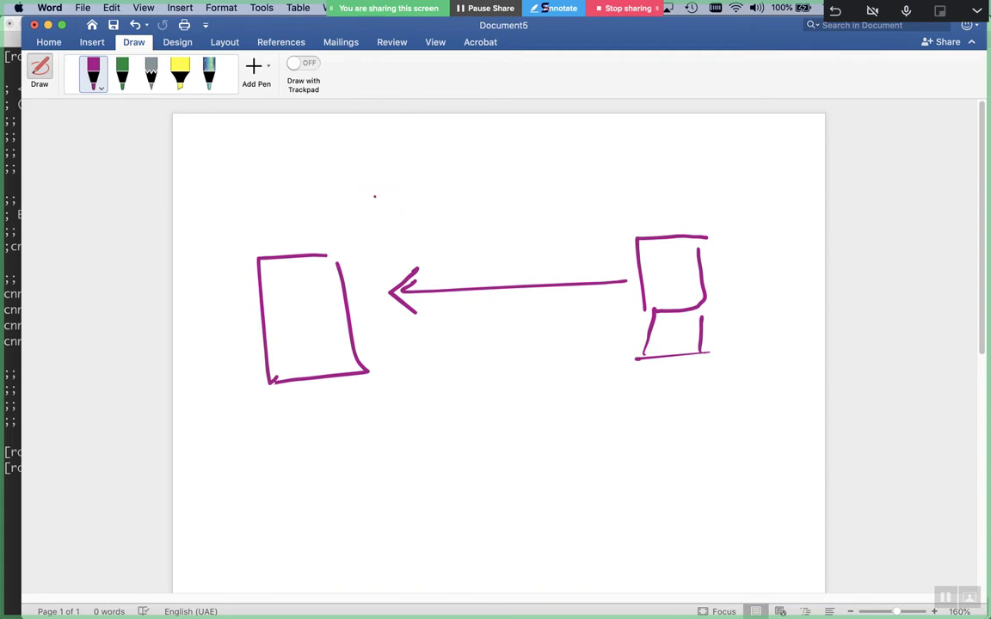
mouse_move(410, 184)
mouse_down()
mouse_move(407, 210)
mouse_move(415, 182)
mouse_move(460, 200)
mouse_move(465, 177)
mouse_move(504, 197)
mouse_move(506, 172)
mouse_move(560, 200)
mouse_move(606, 169)
mouse_up()
mouse_move(614, 150)
mouse_down()
mouse_move(623, 149)
mouse_move(621, 186)
mouse_move(644, 182)
mouse_up()
mouse_move(656, 177)
mouse_down()
mouse_move(671, 182)
mouse_move(689, 172)
mouse_up()
mouse_move(714, 159)
mouse_down()
mouse_move(710, 172)
mouse_move(730, 162)
mouse_move(768, 176)
mouse_up()
mouse_move(606, 163)
mouse_down()
mouse_move(600, 169)
mouse_move(614, 171)
mouse_up()
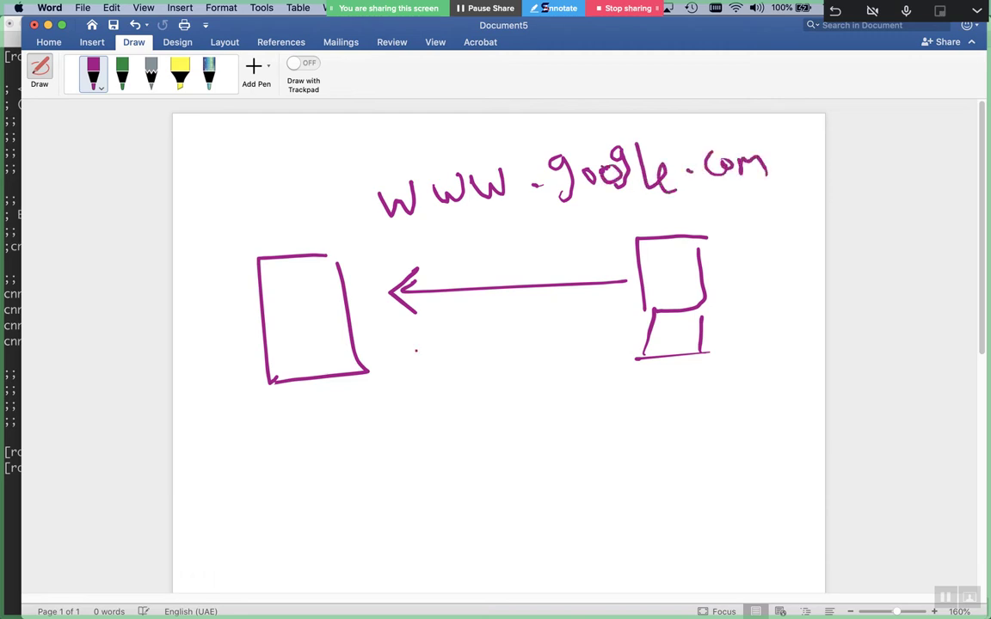
drag(382, 348, 638, 344)
mouse_move(605, 320)
mouse_down()
mouse_move(637, 340)
mouse_move(609, 355)
mouse_up()
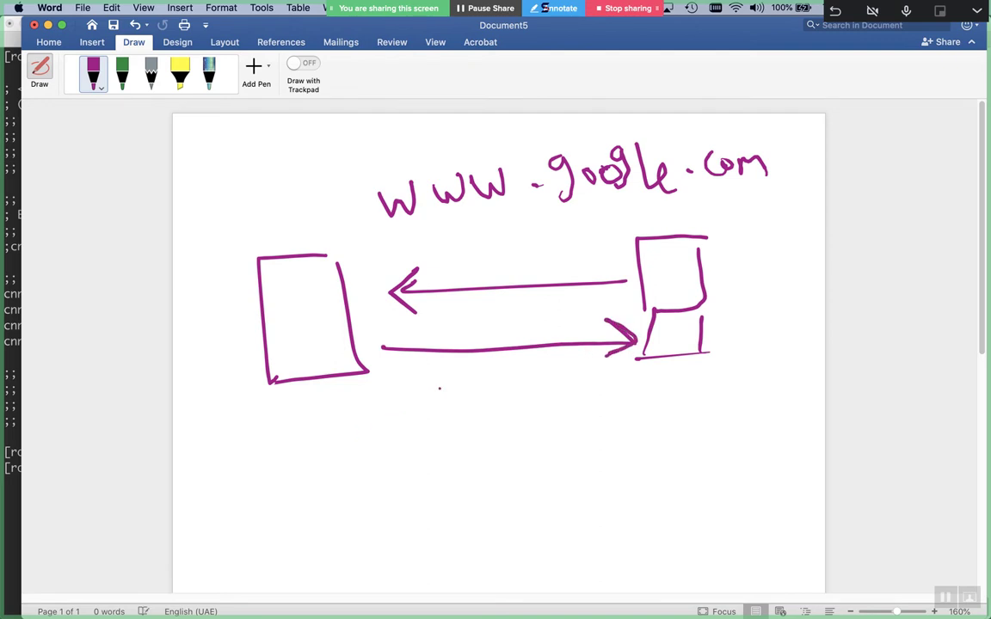
Write the address 4.5.6.7 under the return arrow
mouse_move(443, 379)
mouse_down()
mouse_move(463, 406)
mouse_move(448, 422)
mouse_up()
click(476, 407)
mouse_move(525, 376)
mouse_down()
mouse_move(499, 394)
mouse_move(507, 415)
mouse_up()
click(541, 401)
click(554, 395)
click(596, 389)
mouse_move(570, 376)
mouse_down()
mouse_move(571, 397)
mouse_move(631, 411)
mouse_up()
click(449, 444)
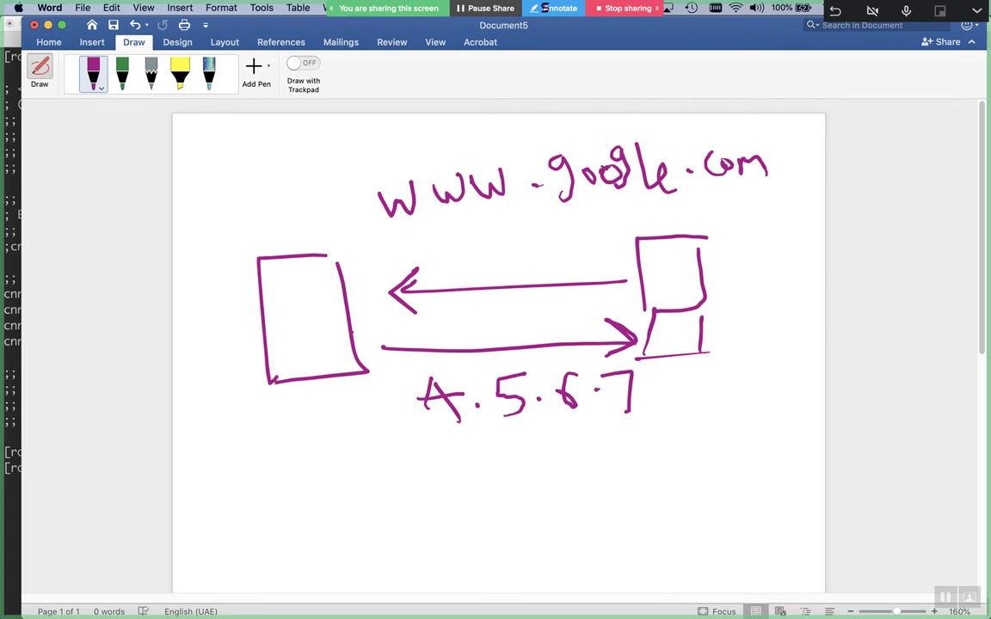
Label the sketch 'Forward lookup' underneath
mouse_move(315, 473)
mouse_down()
mouse_move(363, 469)
mouse_move(319, 548)
mouse_up()
mouse_move(320, 516)
mouse_down()
mouse_move(359, 511)
mouse_move(411, 524)
mouse_move(425, 488)
mouse_move(469, 516)
mouse_move(499, 514)
mouse_up()
click(386, 505)
drag(504, 492, 519, 504)
click(528, 504)
mouse_move(561, 447)
mouse_down()
mouse_move(560, 506)
mouse_move(587, 497)
mouse_up()
mouse_move(627, 444)
mouse_down()
mouse_move(644, 490)
mouse_move(680, 483)
mouse_up()
drag(710, 467, 693, 490)
click(716, 469)
mouse_move(747, 431)
mouse_down()
mouse_move(744, 475)
mouse_move(779, 465)
mouse_move(802, 422)
mouse_up()
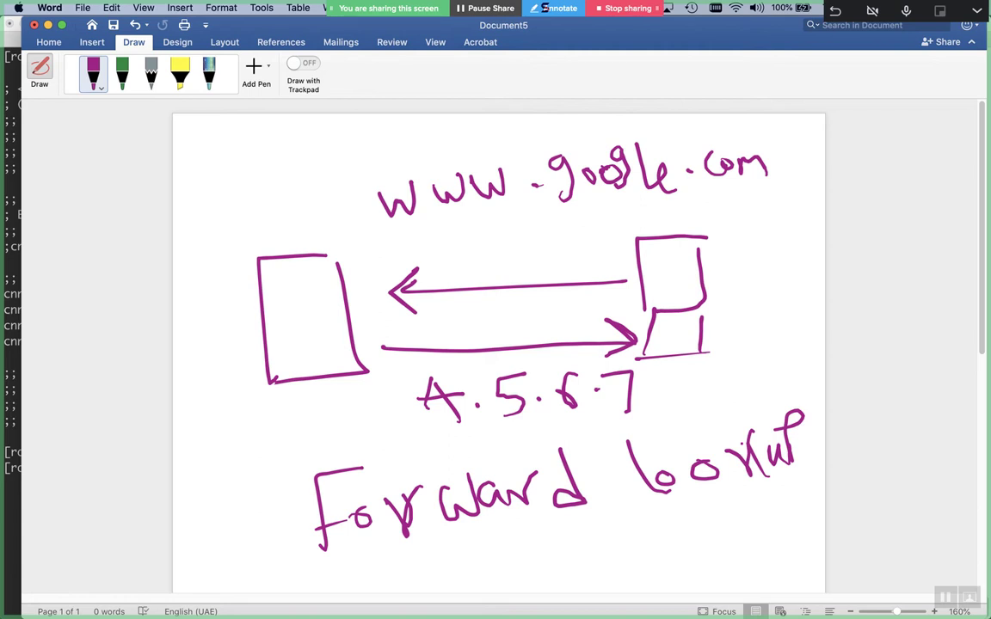
Below the first sketch, draw the right-hand and left-hand boxes in purple ink
scroll(740, 442, down, 10)
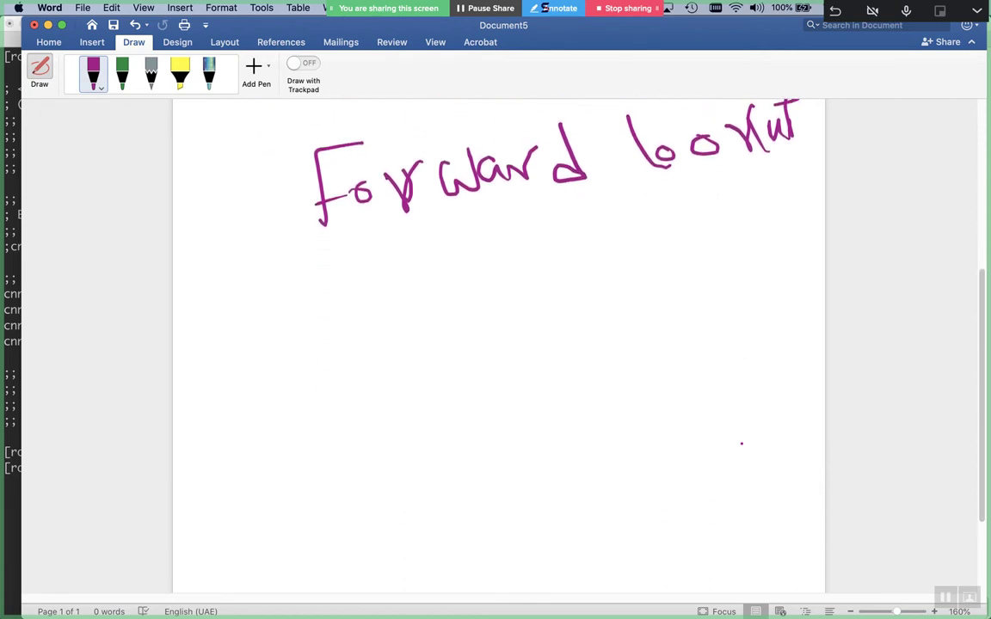
mouse_move(704, 321)
mouse_down()
mouse_move(701, 398)
mouse_move(764, 318)
mouse_up()
mouse_move(759, 328)
mouse_down()
mouse_move(705, 401)
mouse_move(685, 452)
mouse_up()
drag(773, 399, 774, 450)
drag(778, 451, 668, 458)
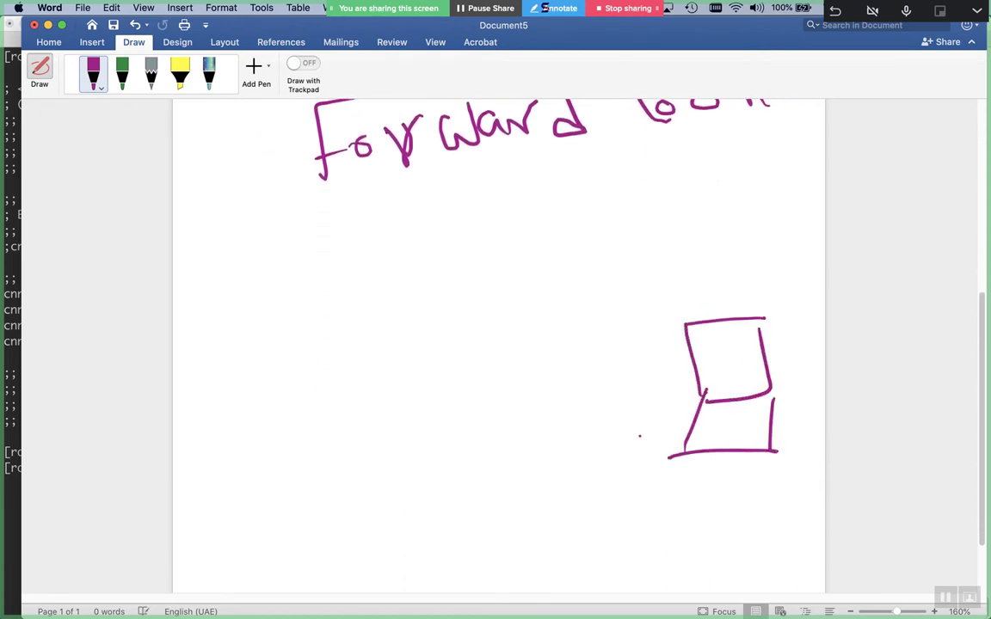
mouse_move(380, 350)
mouse_down()
mouse_move(284, 364)
mouse_move(278, 457)
mouse_move(373, 444)
mouse_up()
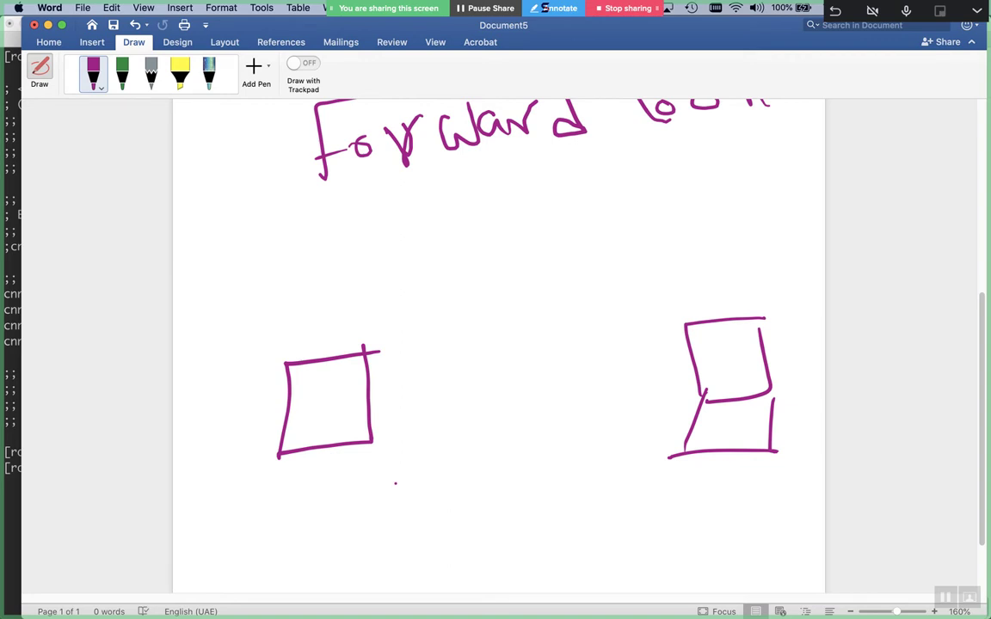
Draw an arrow between the boxes and label it 4.5.6.7
mouse_move(642, 348)
mouse_down()
mouse_move(427, 365)
mouse_move(403, 384)
mouse_up()
drag(439, 356, 444, 391)
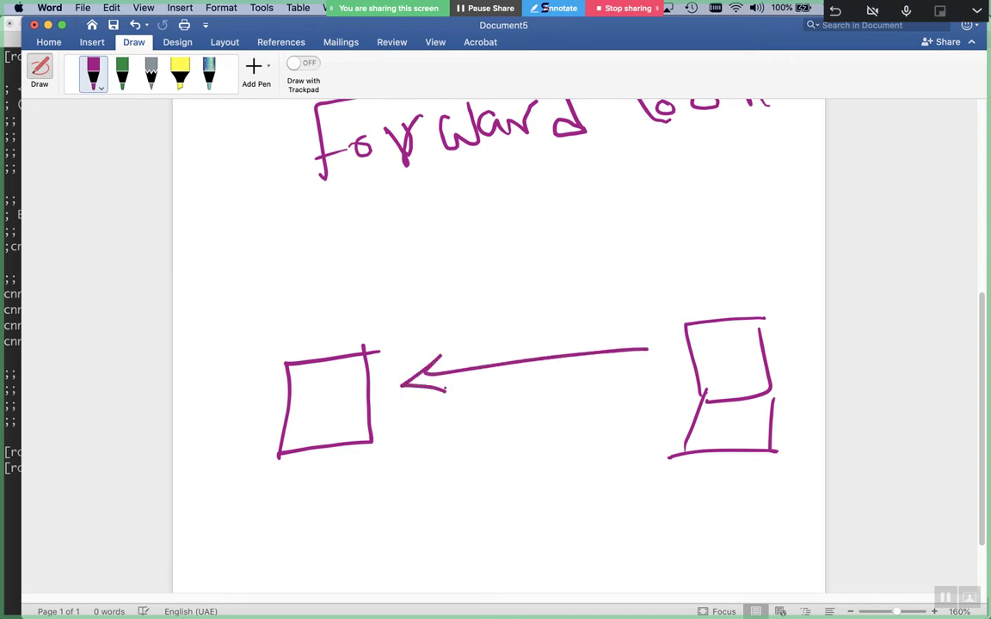
drag(637, 350, 674, 352)
drag(465, 290, 499, 314)
mouse_move(482, 294)
mouse_down()
mouse_move(486, 332)
mouse_move(514, 296)
mouse_up()
mouse_move(556, 268)
mouse_down()
mouse_move(536, 289)
mouse_move(535, 315)
mouse_up()
click(579, 294)
drag(619, 258, 608, 290)
click(646, 273)
mouse_move(658, 251)
mouse_down()
mouse_move(691, 248)
mouse_move(685, 302)
mouse_up()
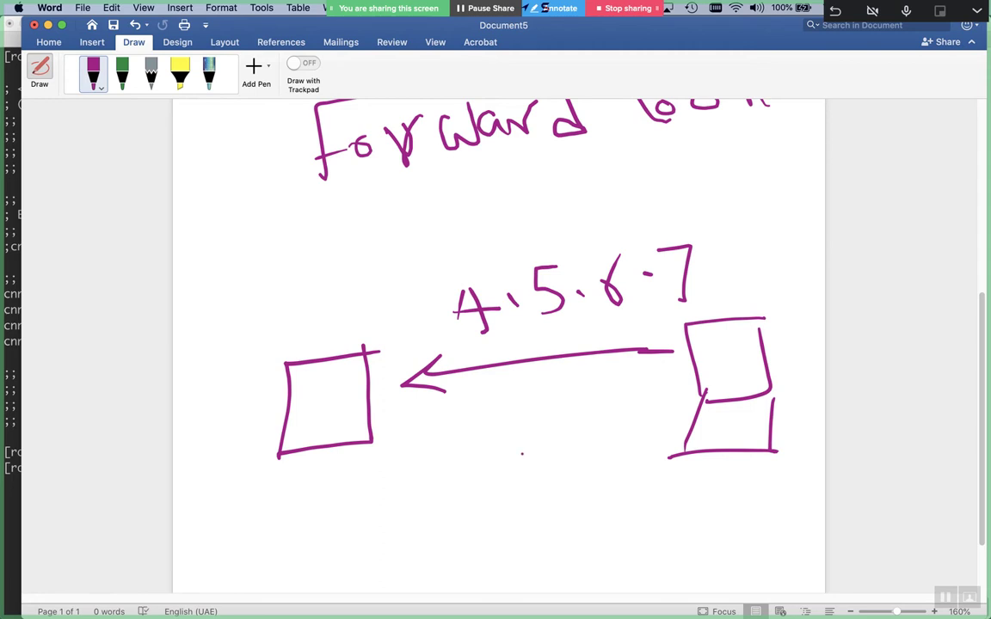
mouse_move(437, 442)
mouse_down()
mouse_move(619, 421)
mouse_move(606, 441)
mouse_up()
mouse_move(399, 259)
mouse_down()
mouse_move(420, 254)
mouse_move(410, 305)
mouse_up()
click(412, 325)
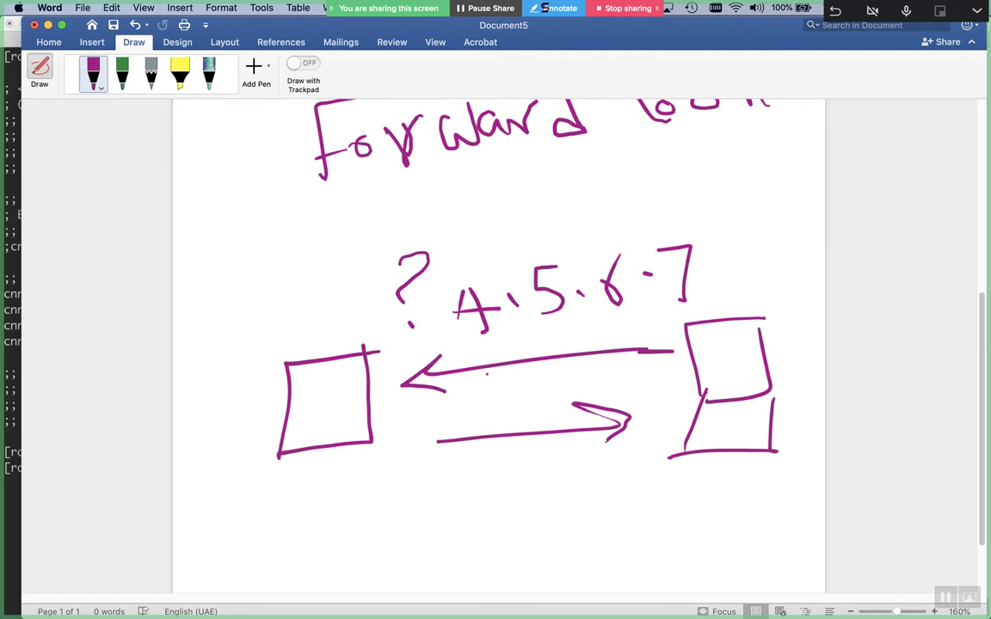
mouse_move(438, 455)
mouse_down()
mouse_move(439, 488)
mouse_move(453, 463)
mouse_move(514, 453)
mouse_move(550, 481)
mouse_up()
click(578, 452)
drag(589, 449, 586, 448)
drag(606, 446, 616, 471)
drag(637, 425, 644, 473)
mouse_move(652, 466)
mouse_down()
mouse_move(680, 449)
mouse_move(695, 470)
mouse_move(813, 465)
mouse_up()
click(716, 468)
Handwrite the label 'reverse lookup' beneath the domain name
mouse_move(381, 557)
mouse_down()
mouse_move(417, 538)
mouse_move(447, 569)
mouse_up()
mouse_move(453, 525)
mouse_down()
mouse_move(465, 563)
mouse_move(483, 514)
mouse_up()
click(529, 555)
mouse_move(508, 550)
mouse_down()
mouse_move(520, 517)
mouse_move(563, 529)
mouse_move(564, 551)
mouse_move(628, 532)
mouse_up()
mouse_move(660, 497)
mouse_down()
mouse_move(684, 541)
mouse_move(707, 522)
mouse_move(785, 521)
mouse_up()
click(795, 503)
click(796, 514)
mouse_move(801, 472)
mouse_down()
mouse_move(803, 495)
mouse_move(789, 502)
mouse_up()
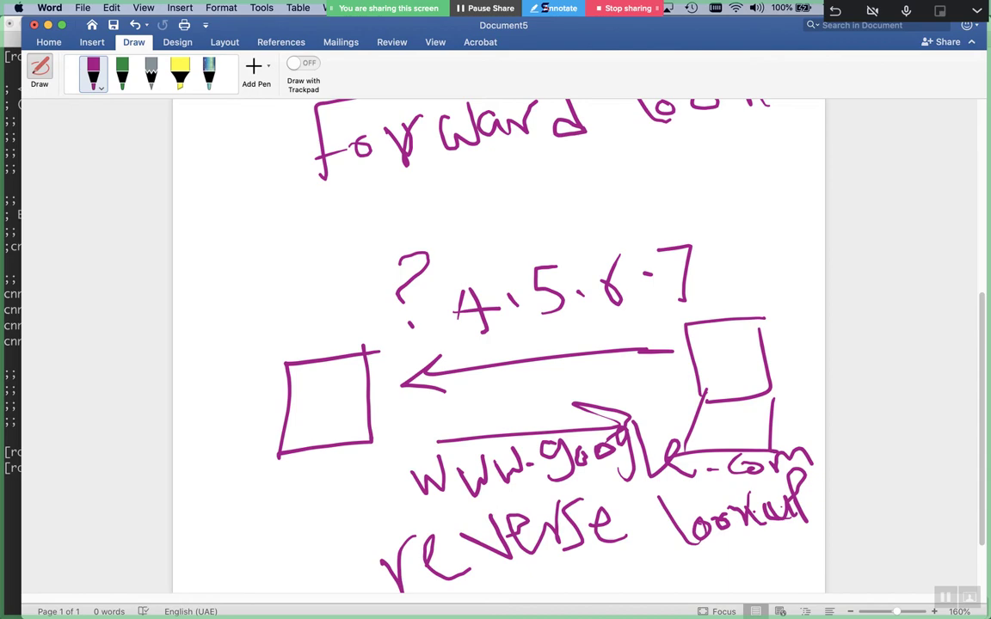
Cycle through open apps past the Word sketch to Chrome's IANA Root Servers page
key(super+Tab)
key(super+Tab)
key(super+Tab)
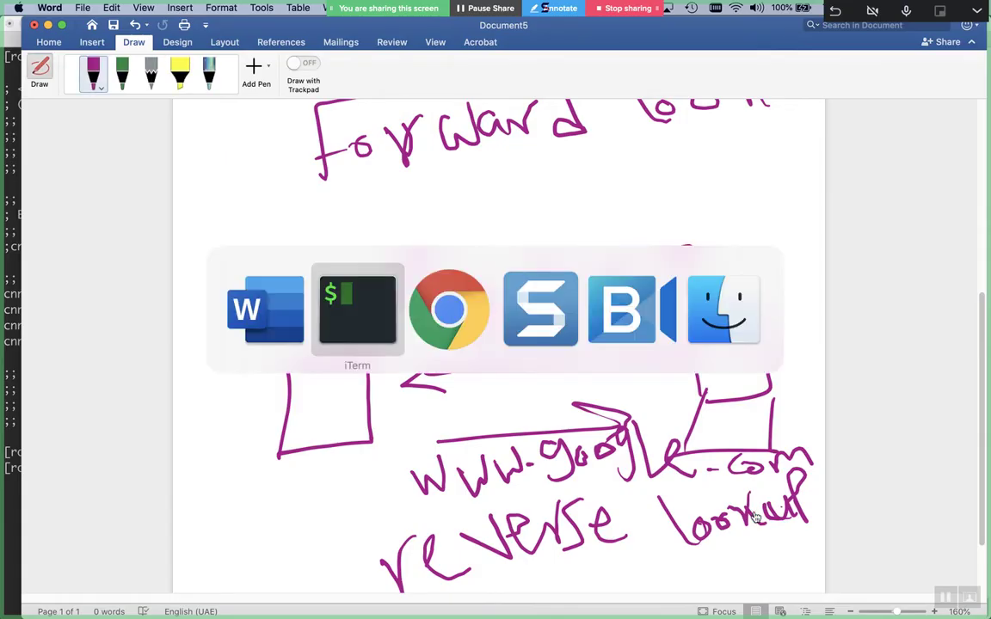
key(super+Tab)
key(super+Tab)
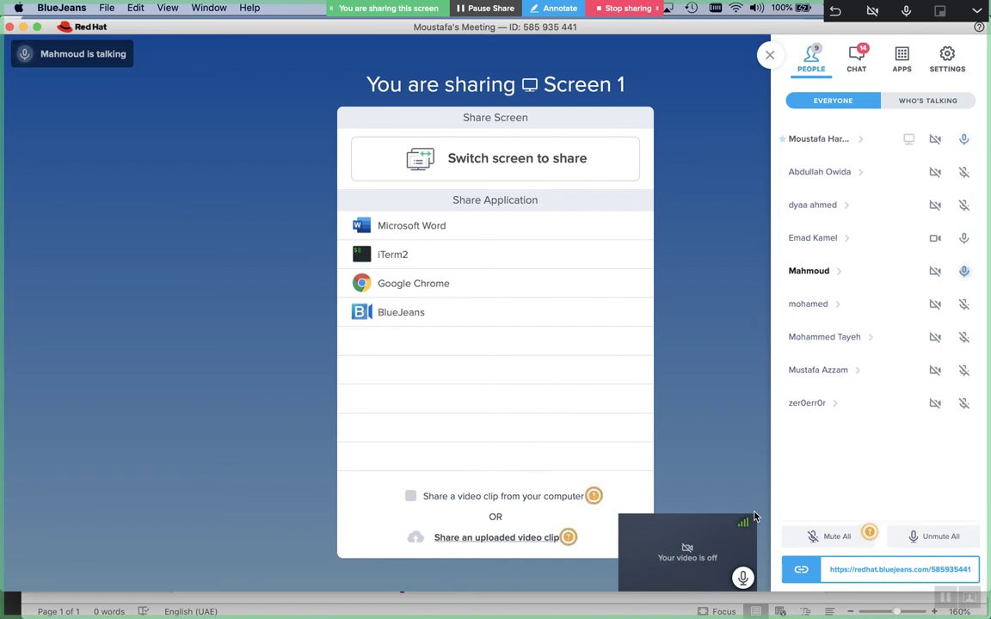
key(super+Tab)
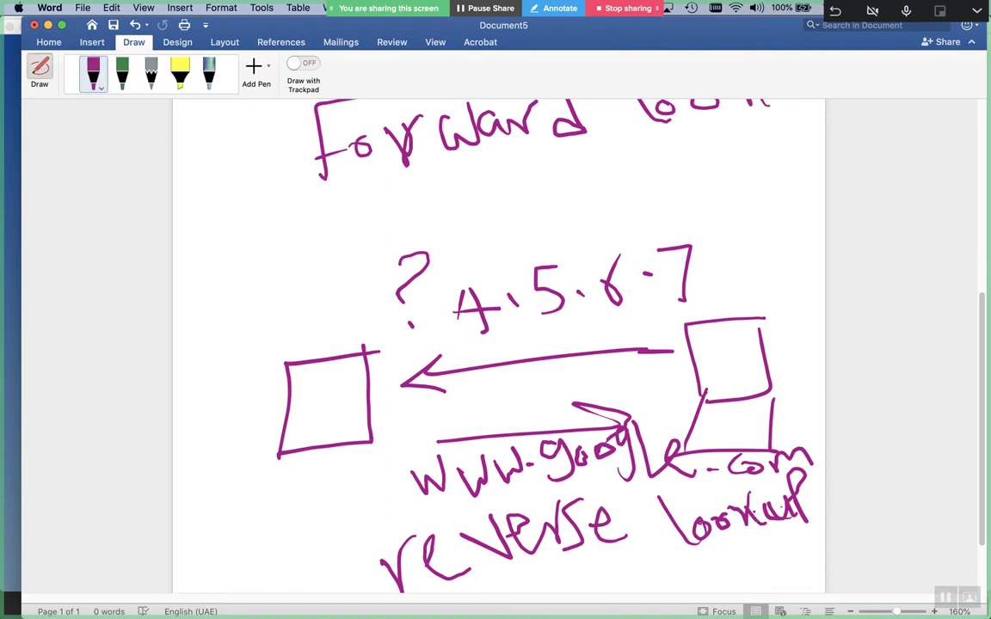
key(super+Tab)
key(super+Tab)
key(super+Tab)
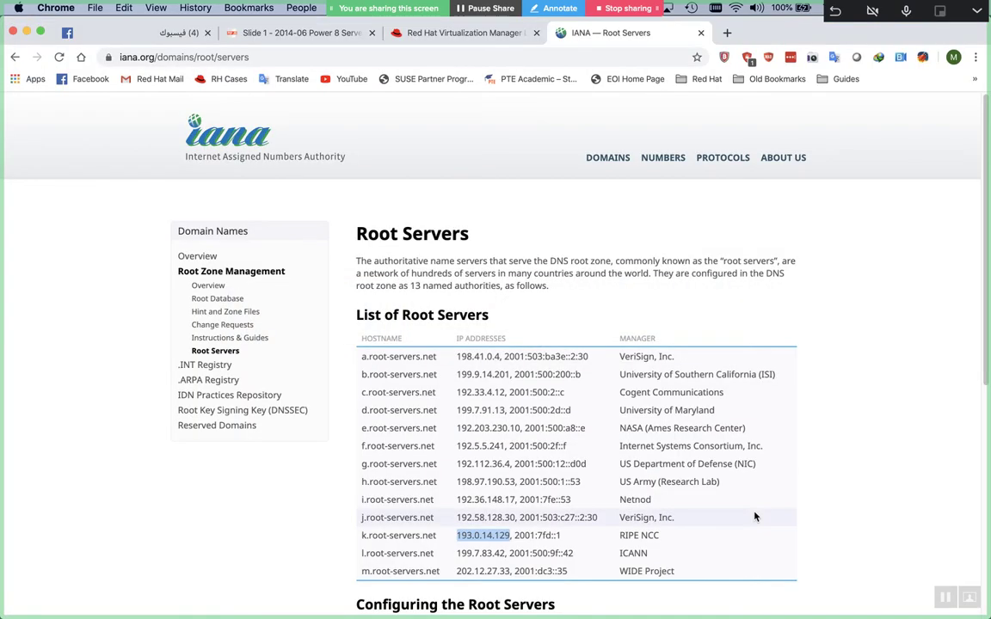
Search Google for 'reverse lookup', then refine the query to 'reverse lookup dns'
key(super+t)
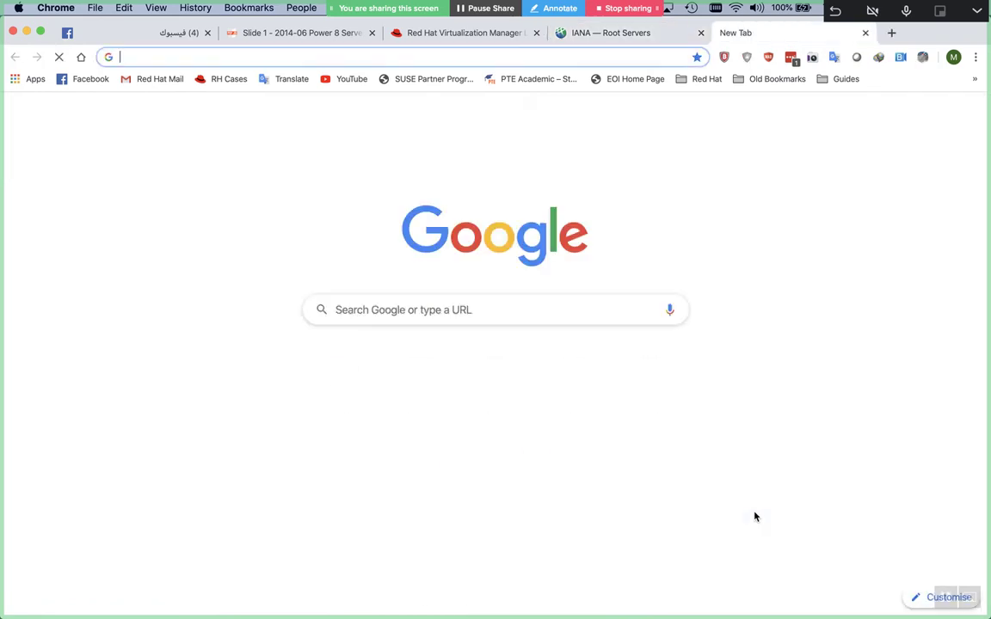
text(revers)
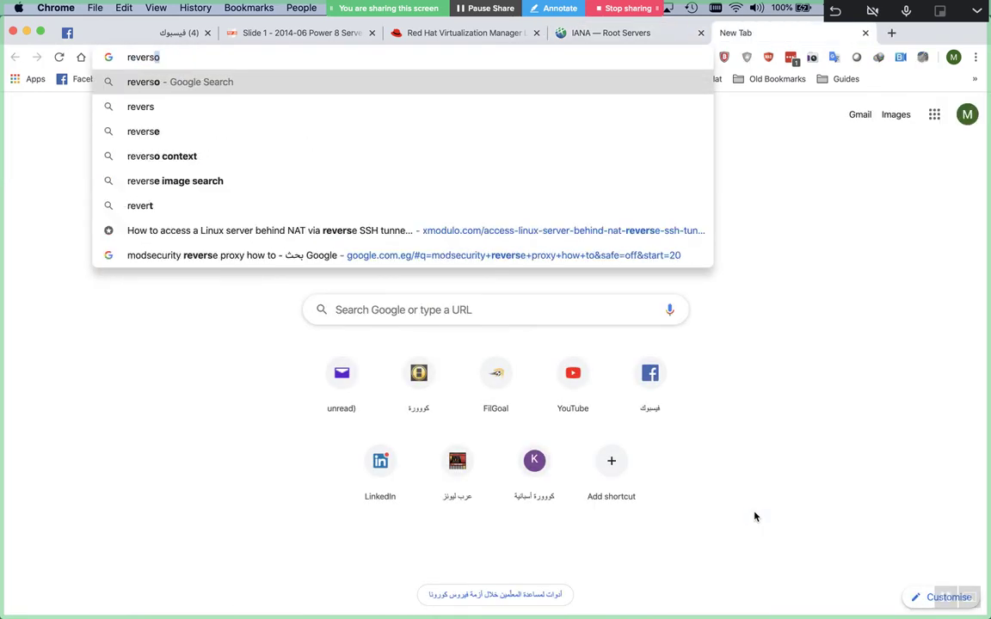
text(e lookup)
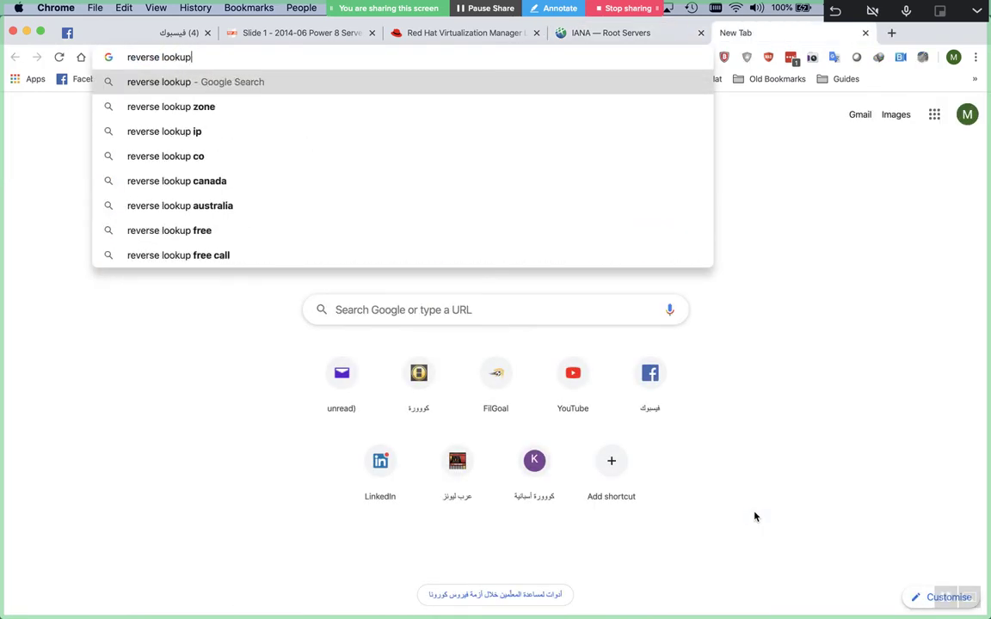
key(Return)
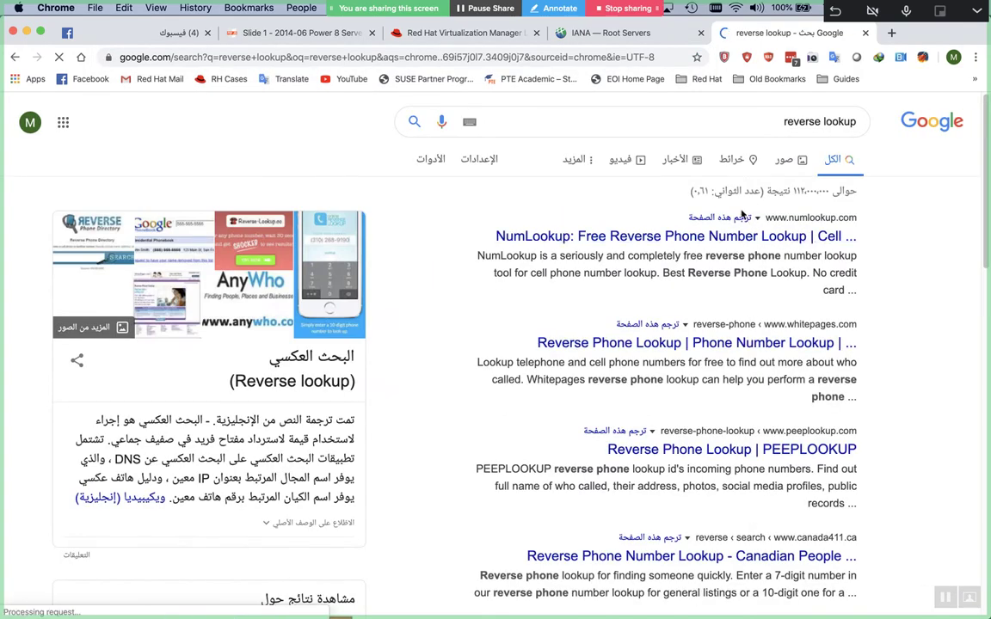
super+click(736, 236)
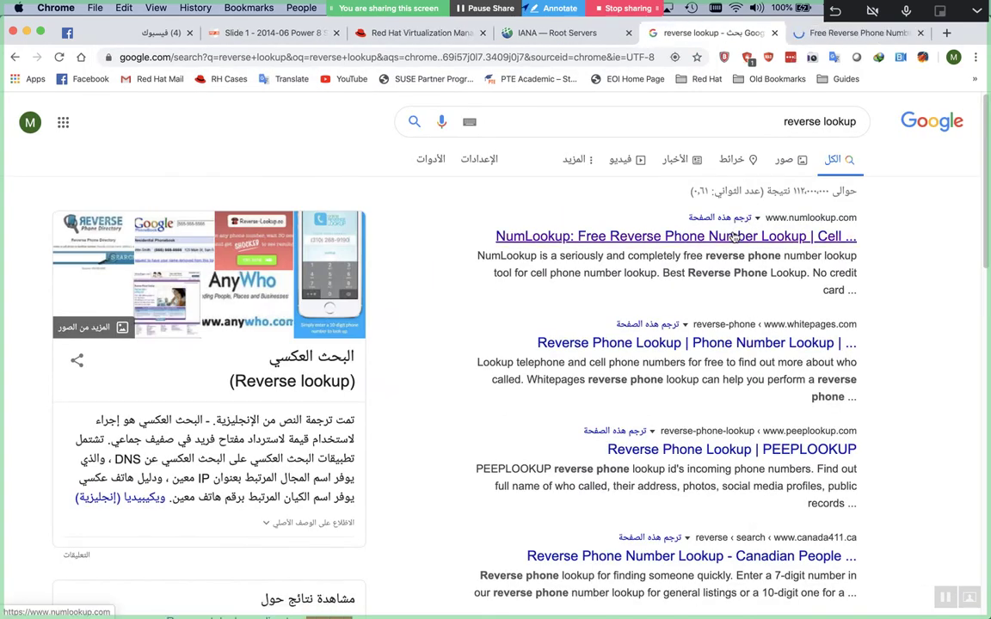
click(662, 127)
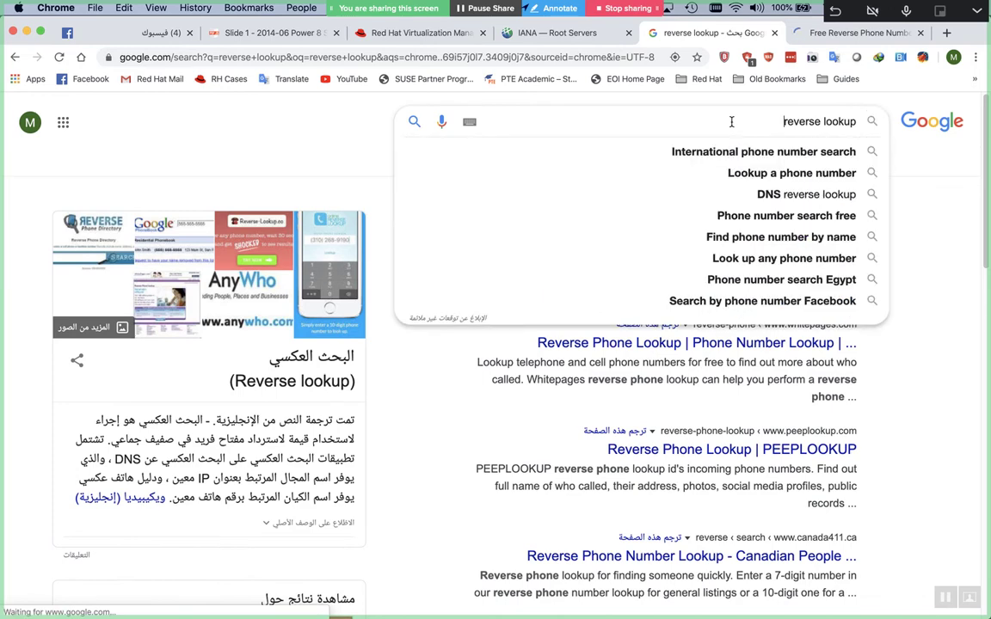
text(dns)
key(Return)
Close the NumLookup tab and open Wikipedia's Reverse DNS lookup result in a new tab
key(ctrl+Tab)
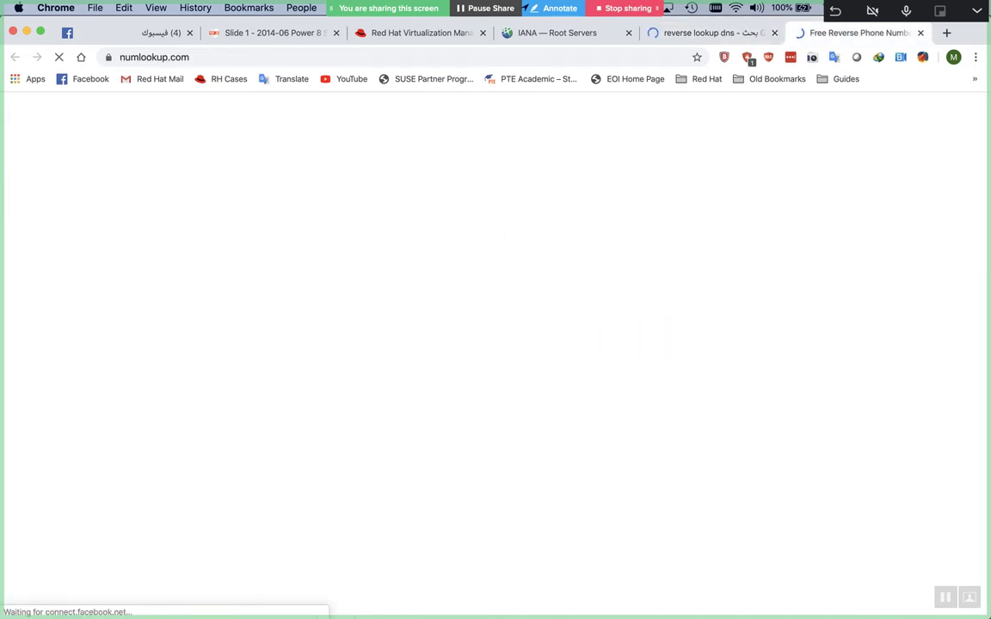
key(super+w)
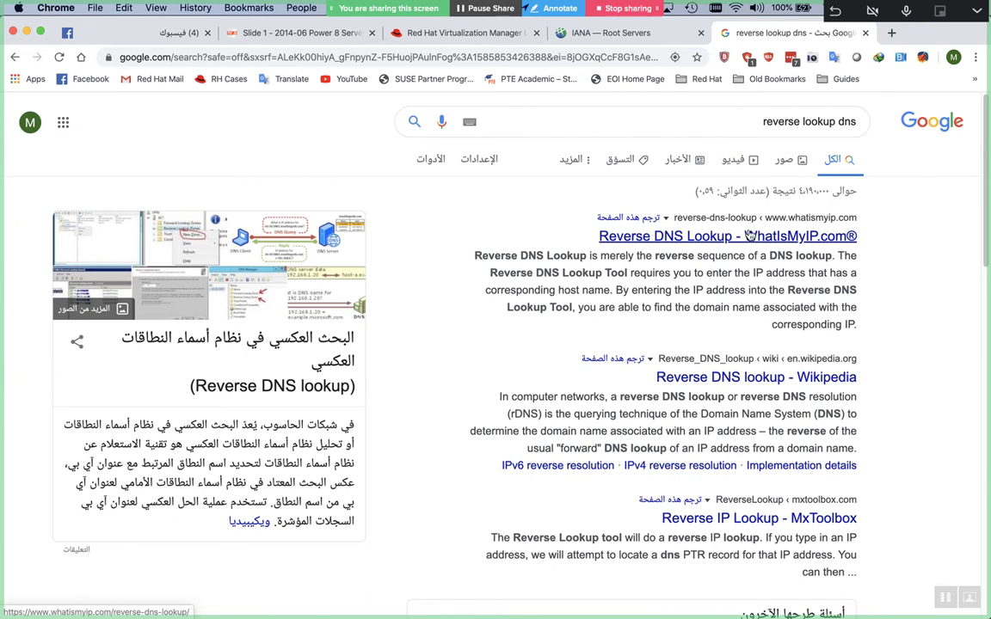
super+click(757, 376)
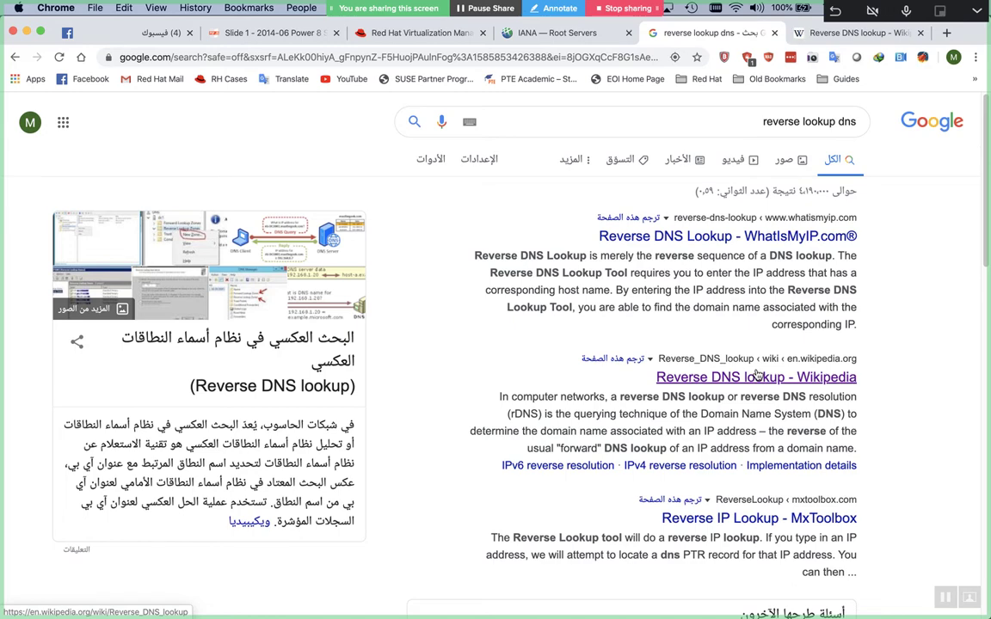
Switch to the Reverse DNS lookup article and scroll through Implementation details to Uses
key(ctrl+Tab)
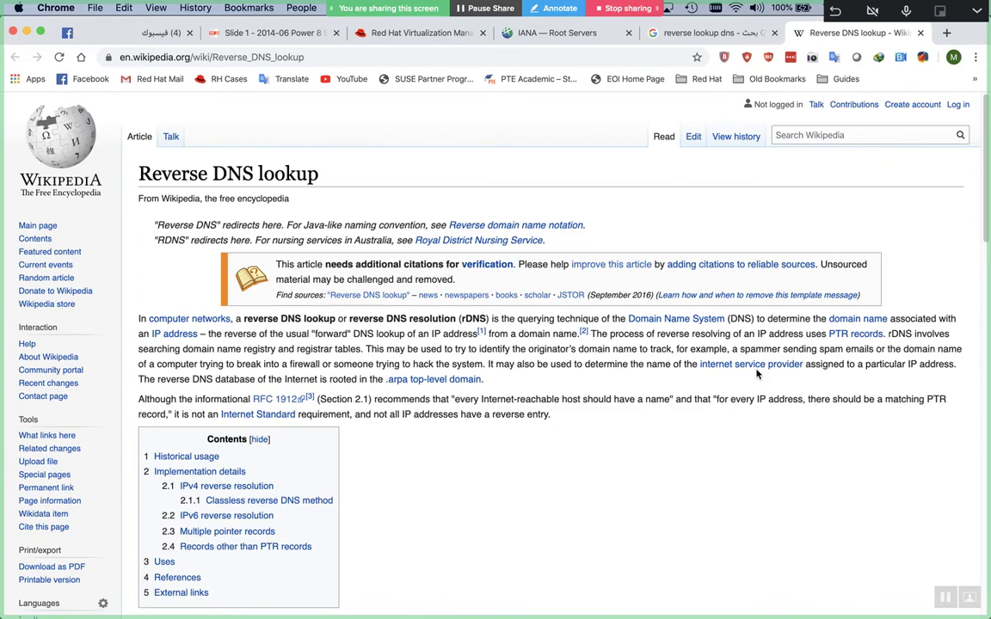
scroll(757, 374, down, 10)
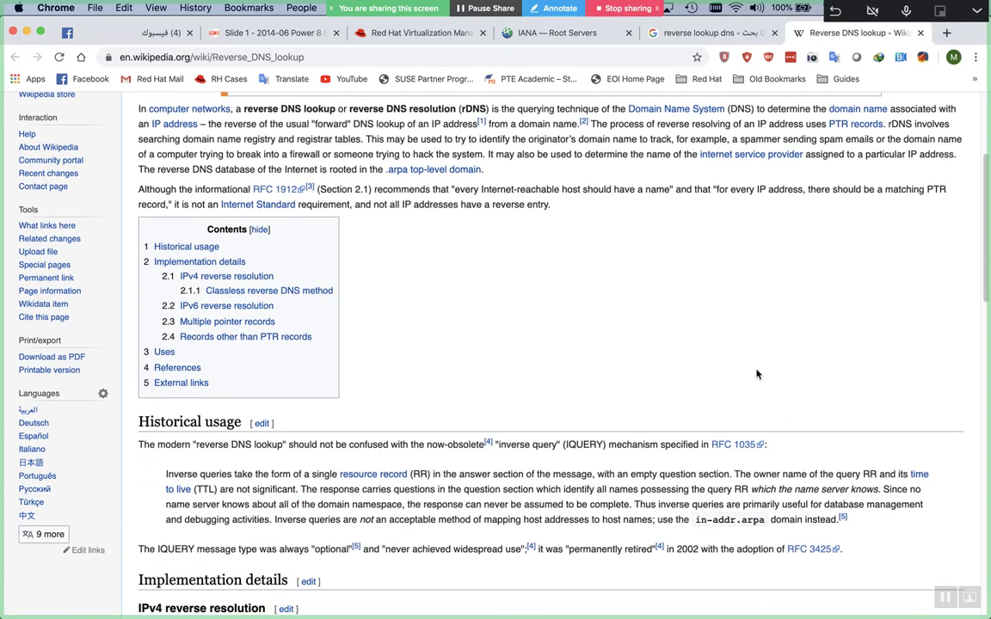
scroll(757, 373, down, 1)
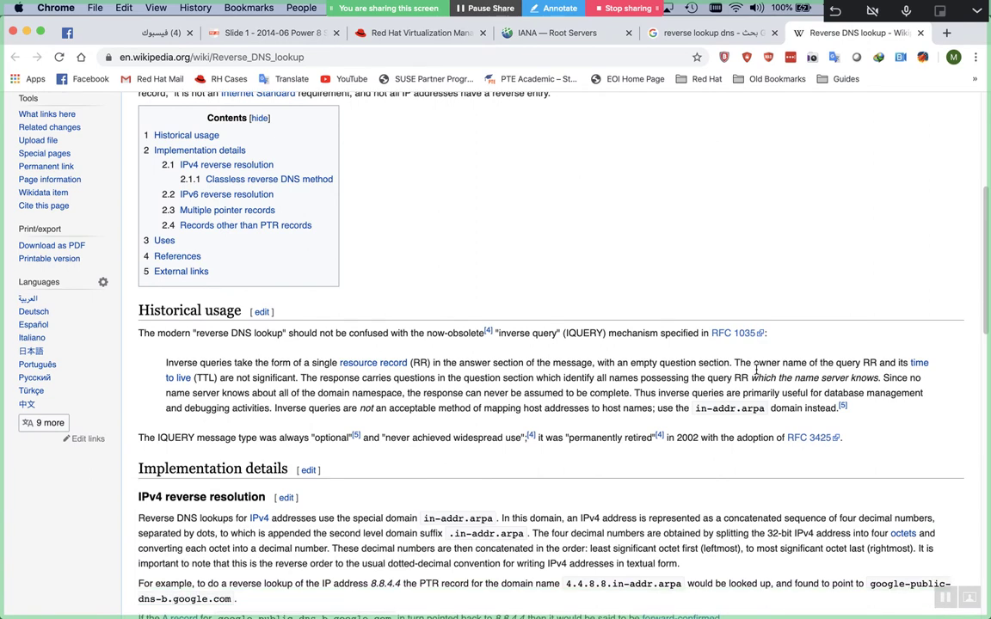
scroll(757, 372, down, 8)
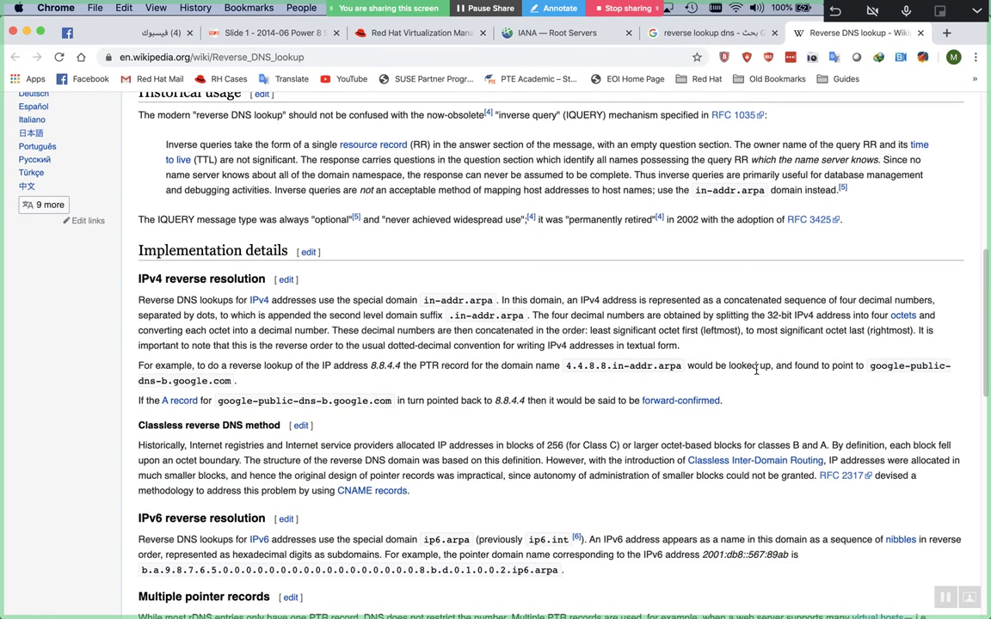
scroll(757, 369, down, 2)
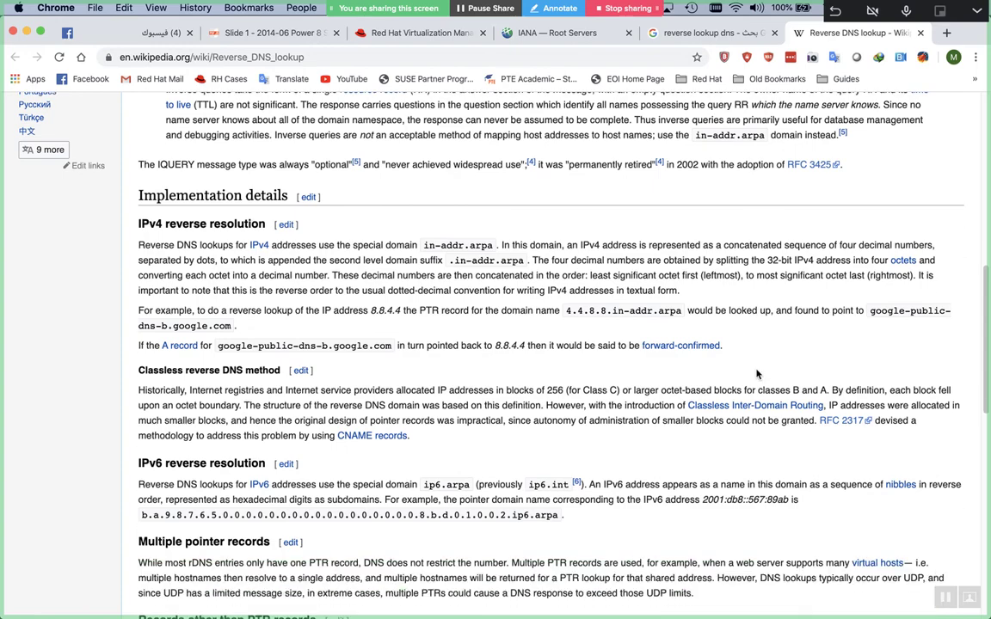
scroll(757, 373, down, 11)
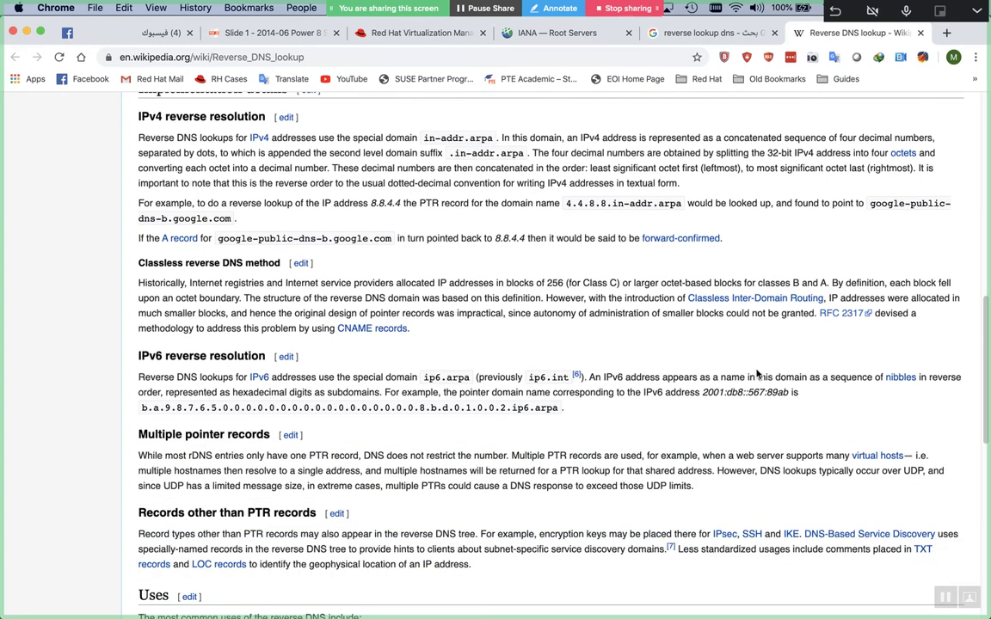
scroll(757, 373, down, 4)
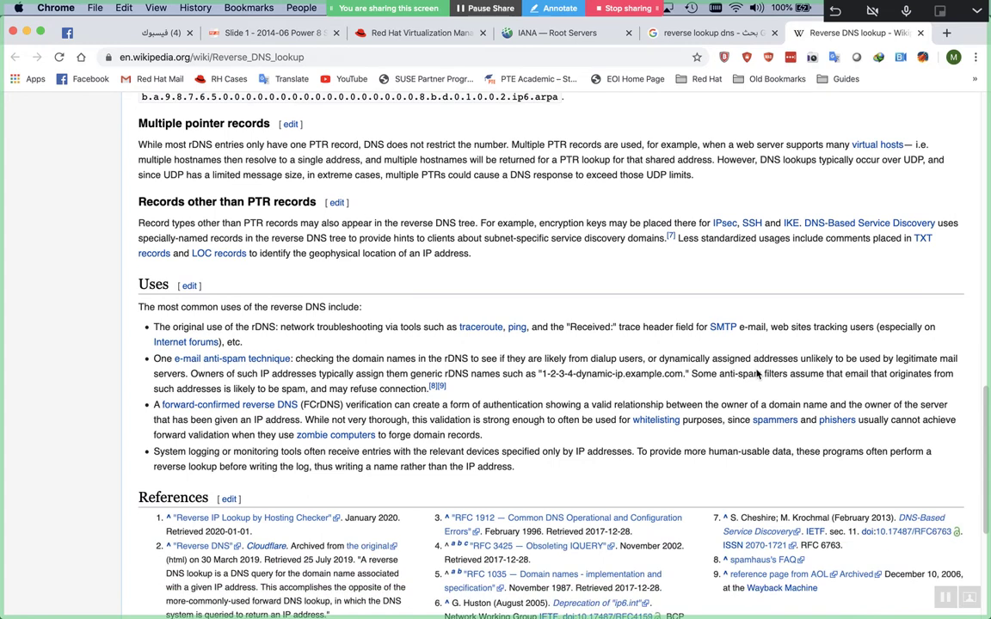
scroll(757, 373, down, 1)
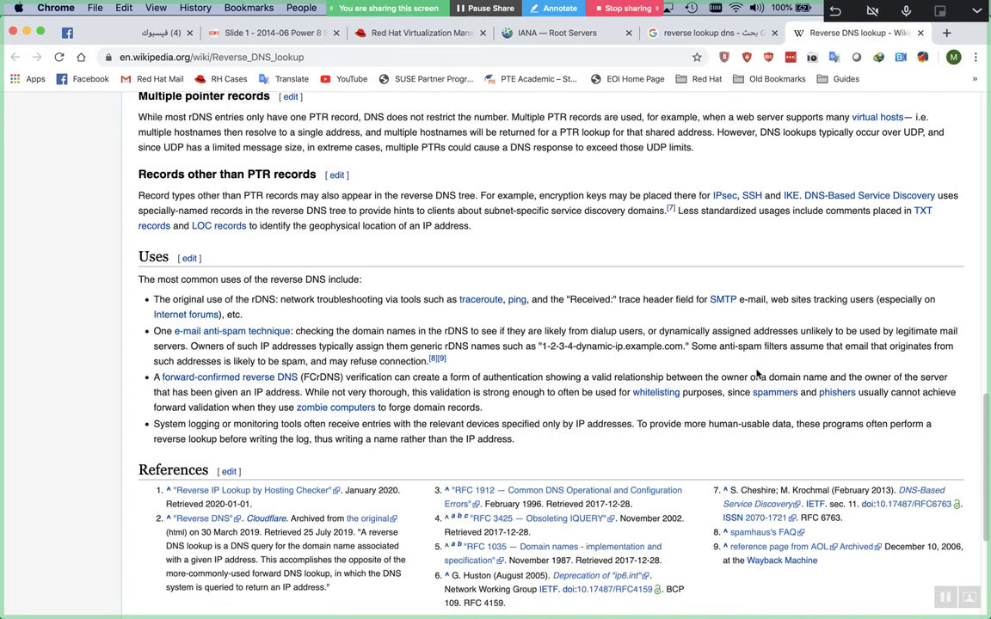
scroll(757, 374, down, 1)
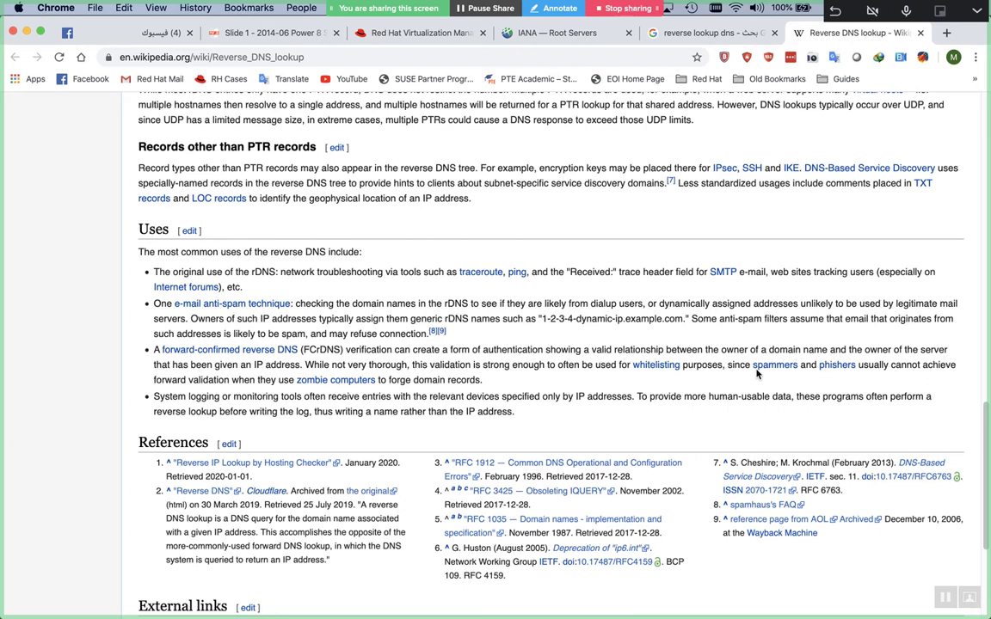
scroll(757, 373, down, 1)
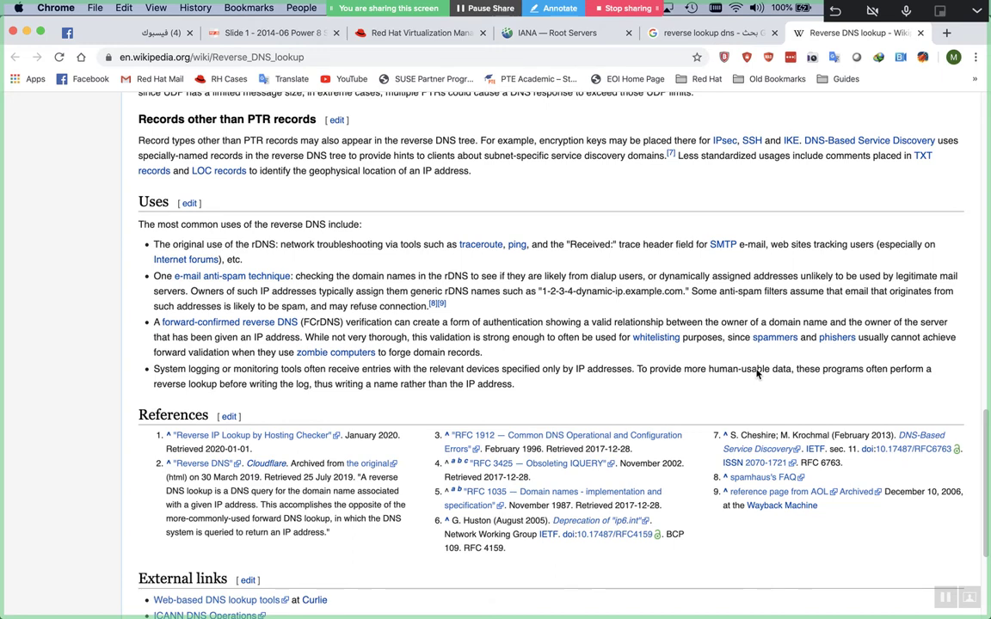
Select the Uses bullet on system logging or monitoring tools performing reverse lookups
triple_click(401, 368)
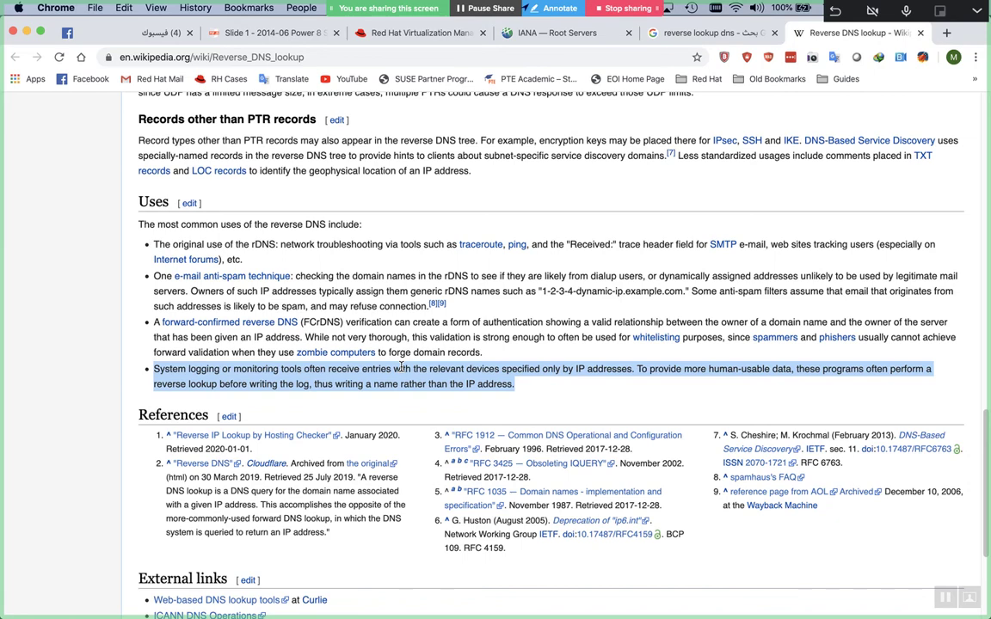
Close the Word lookup sketch without saving and create a new blank Document6
key(super+Tab)
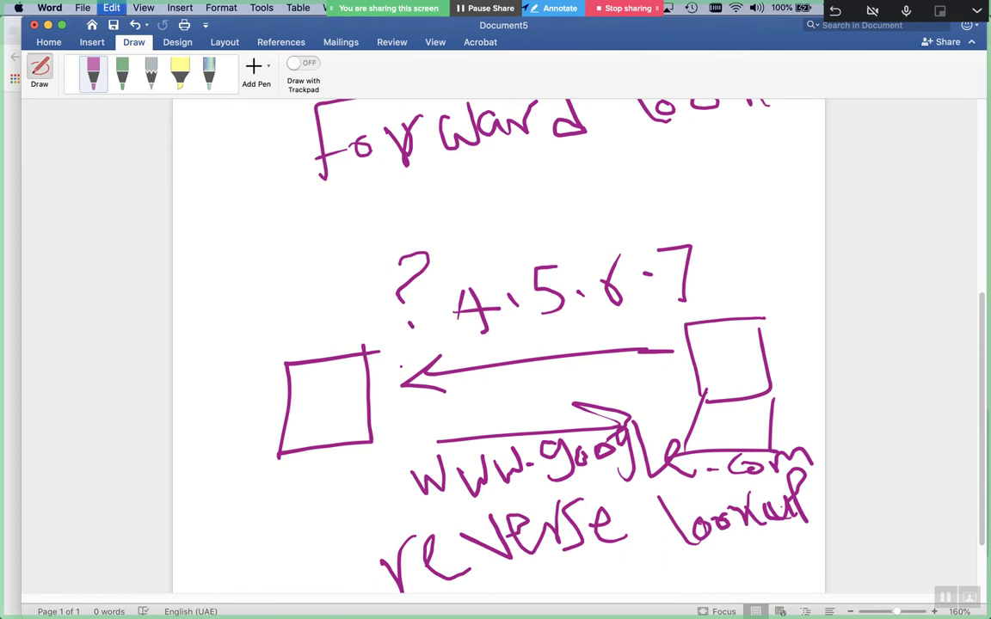
key(super+a)
key(super+w)
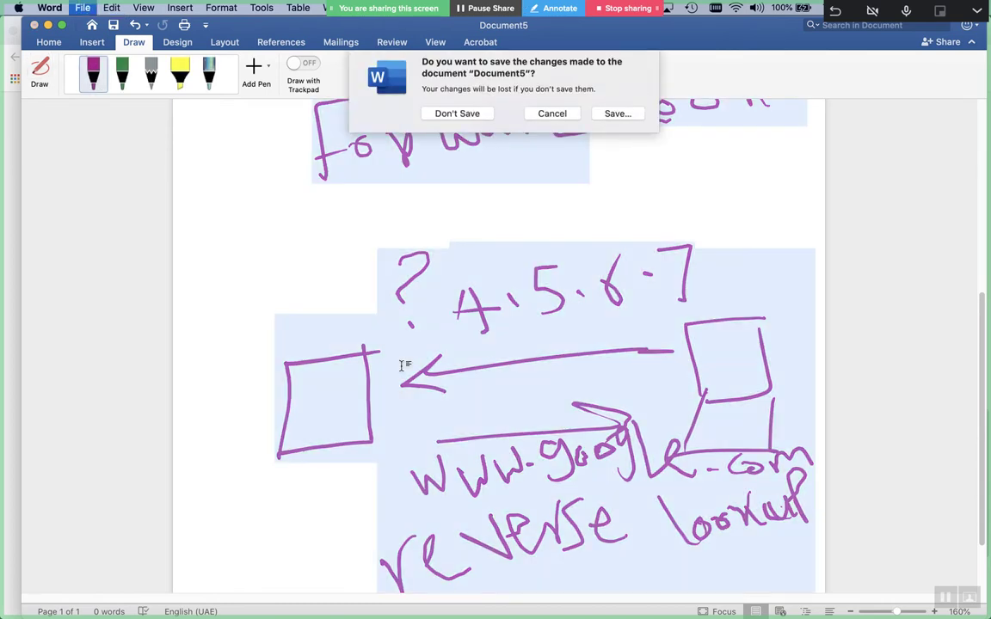
key(super+d)
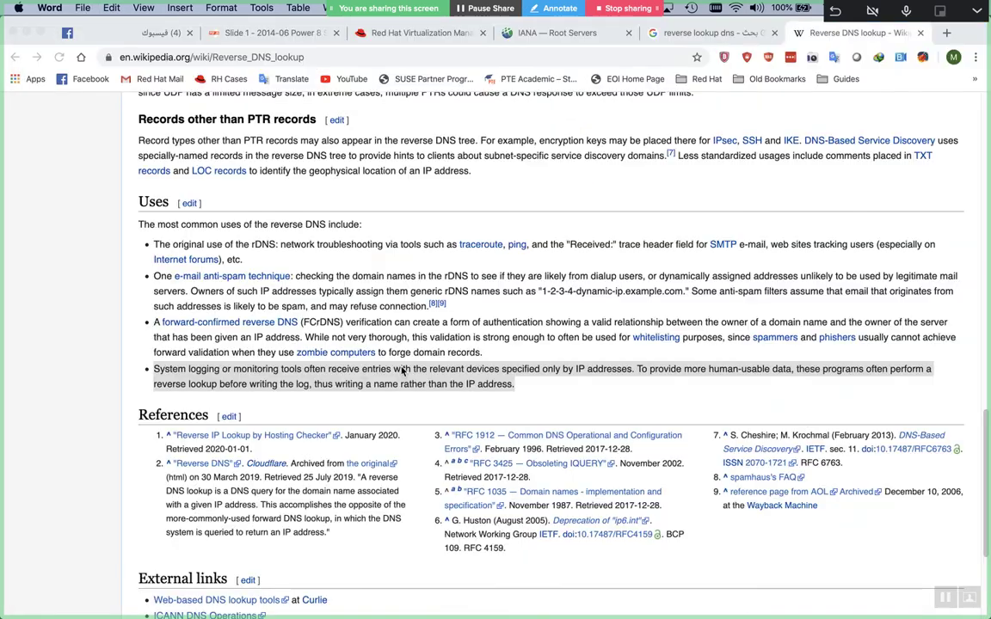
key(super+n)
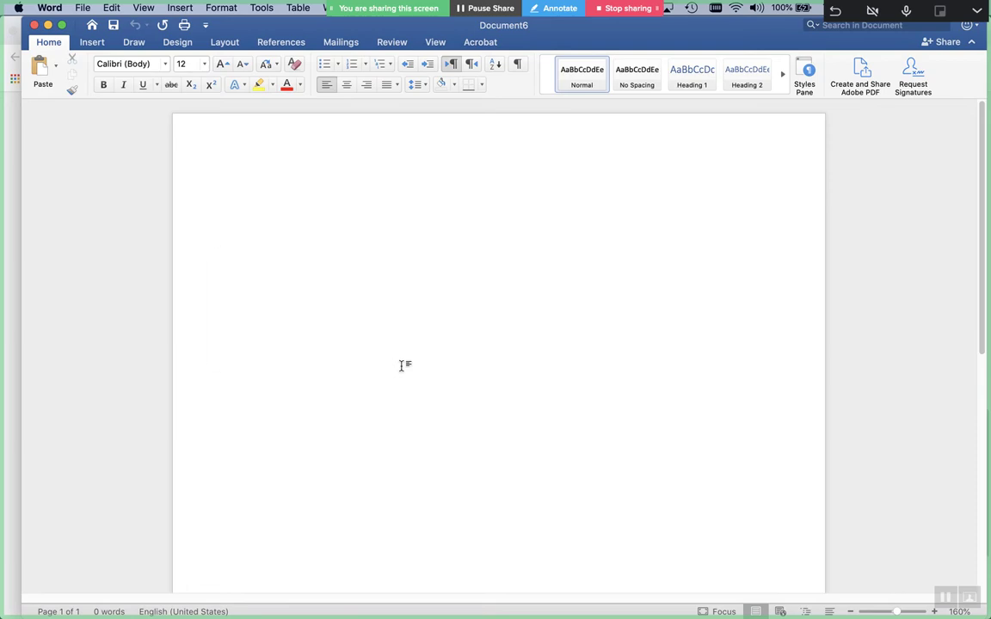
Bring Word's Document6 forward, dismiss the Siri panel, and activate the first Draw pen
key(super+Tab)
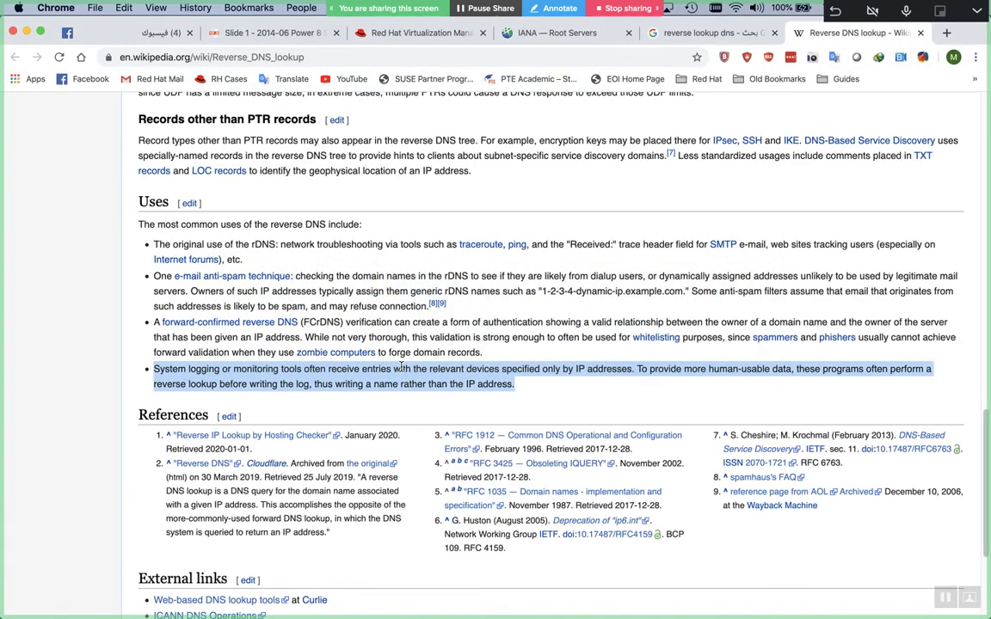
key(super+Tab)
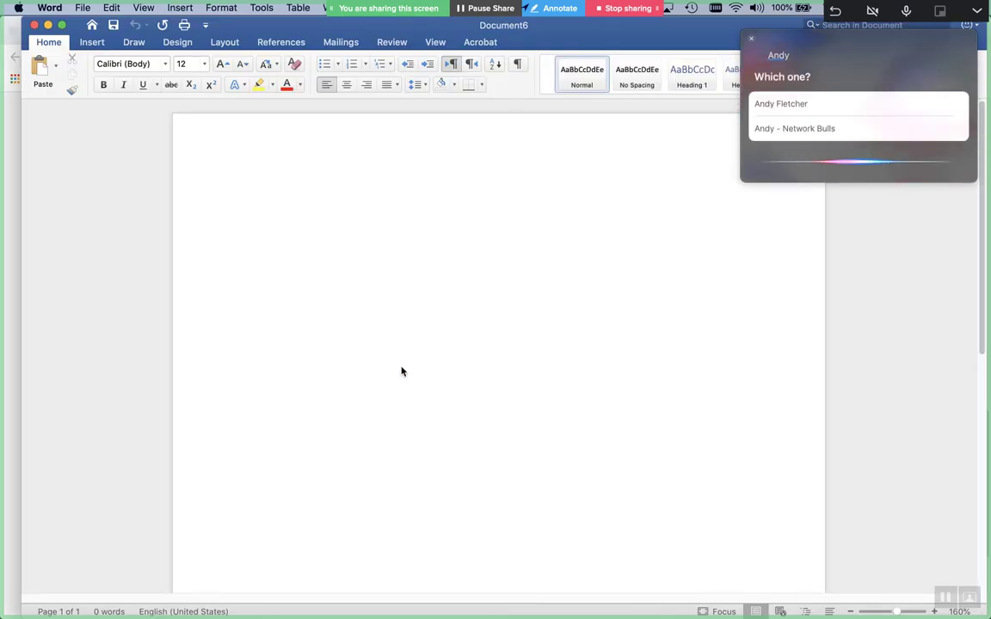
click(751, 38)
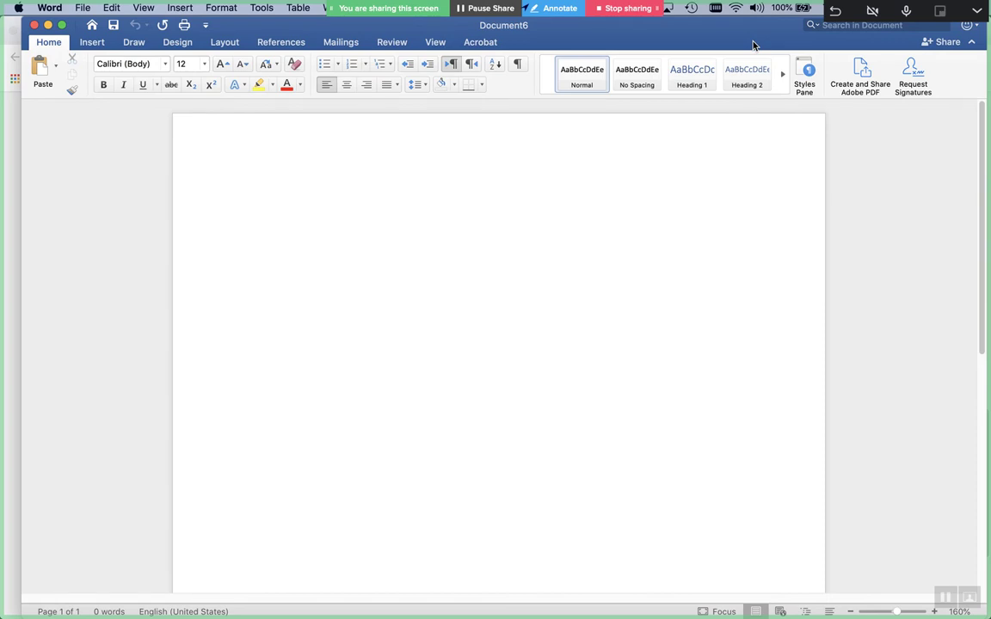
click(124, 47)
click(39, 69)
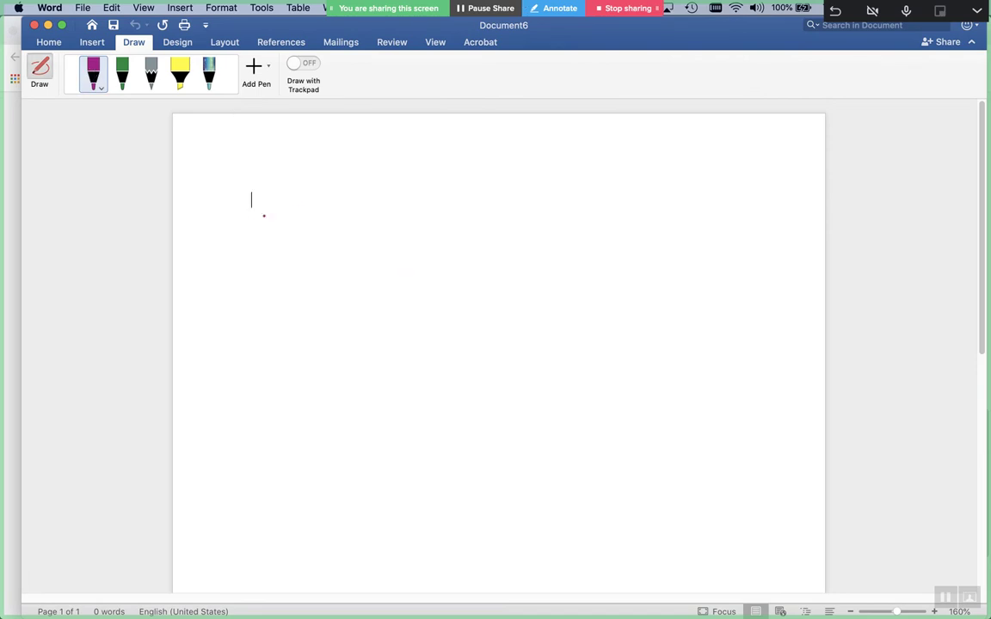
mouse_move(301, 171)
mouse_down()
mouse_move(244, 258)
mouse_move(278, 214)
mouse_move(312, 203)
mouse_move(351, 200)
mouse_move(384, 228)
mouse_move(416, 207)
mouse_move(439, 217)
mouse_up()
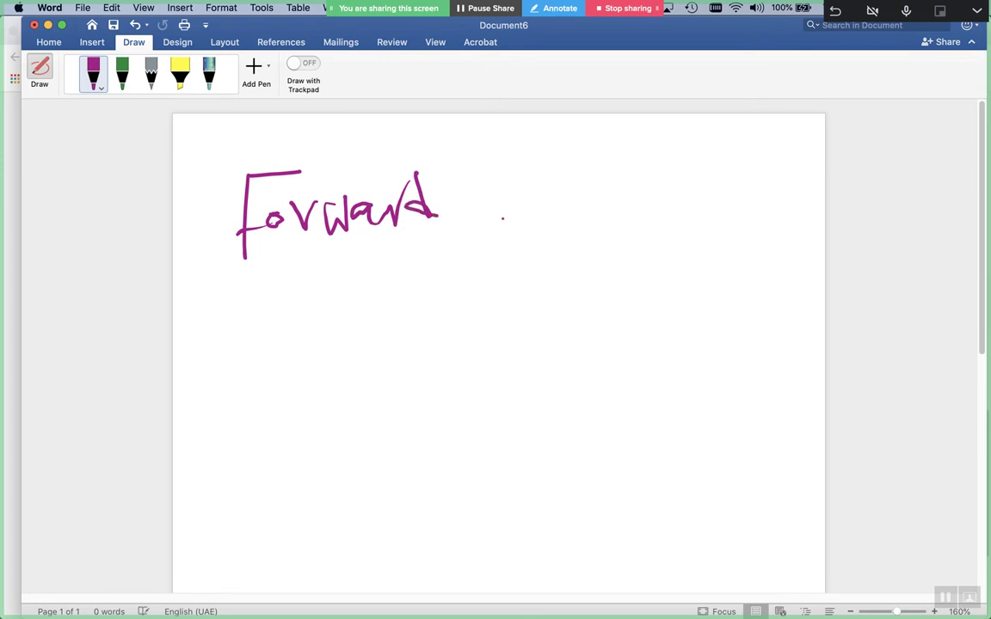
mouse_move(521, 190)
mouse_down()
mouse_move(522, 222)
mouse_move(520, 199)
mouse_move(575, 215)
mouse_move(582, 196)
mouse_up()
mouse_move(613, 181)
mouse_down()
mouse_move(613, 193)
mouse_move(621, 182)
mouse_move(656, 189)
mouse_move(654, 228)
mouse_up()
click(630, 204)
click(670, 204)
drag(656, 175, 693, 224)
drag(693, 206, 728, 208)
mouse_move(747, 189)
mouse_down()
mouse_move(776, 189)
mouse_move(789, 202)
mouse_up()
drag(581, 230, 612, 292)
drag(612, 258, 612, 293)
drag(544, 306, 583, 305)
mouse_move(564, 306)
mouse_down()
mouse_move(563, 347)
mouse_move(586, 348)
mouse_up()
mouse_move(608, 336)
mouse_down()
mouse_move(610, 355)
mouse_move(608, 308)
mouse_up()
drag(609, 309, 612, 341)
mouse_move(213, 419)
mouse_down()
mouse_move(220, 438)
mouse_move(250, 421)
mouse_move(349, 434)
mouse_move(360, 445)
mouse_move(434, 434)
mouse_up()
click(458, 400)
drag(549, 389, 585, 386)
mouse_move(568, 387)
mouse_down()
mouse_move(569, 421)
mouse_move(594, 422)
mouse_up()
drag(605, 388, 613, 434)
drag(604, 387, 613, 413)
mouse_move(585, 453)
mouse_down()
mouse_move(592, 488)
mouse_move(575, 484)
mouse_up()
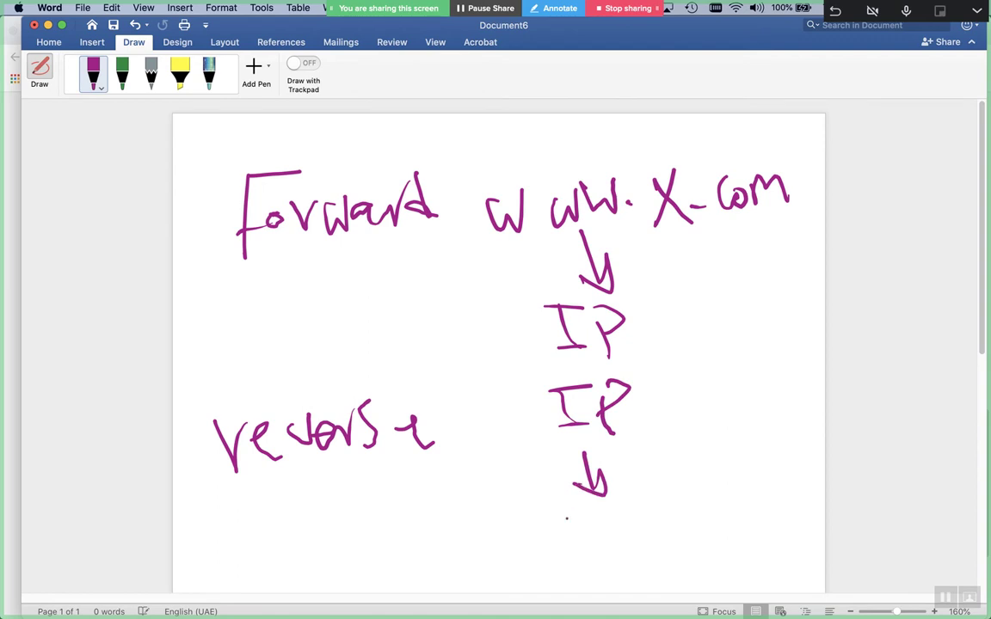
mouse_move(505, 521)
mouse_down()
mouse_move(621, 514)
mouse_move(711, 537)
mouse_up()
click(640, 521)
drag(688, 494, 676, 540)
click(725, 522)
mouse_move(745, 506)
mouse_down()
mouse_move(732, 519)
mouse_move(761, 518)
mouse_up()
mouse_move(772, 504)
mouse_down()
mouse_move(773, 515)
mouse_move(801, 499)
mouse_up()
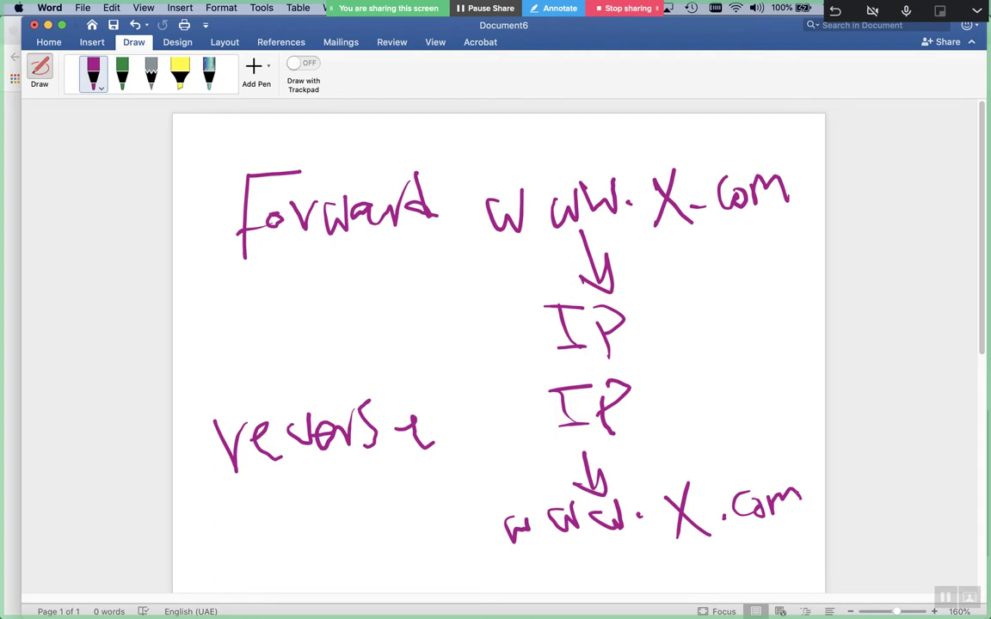
scroll(796, 491, down, 10)
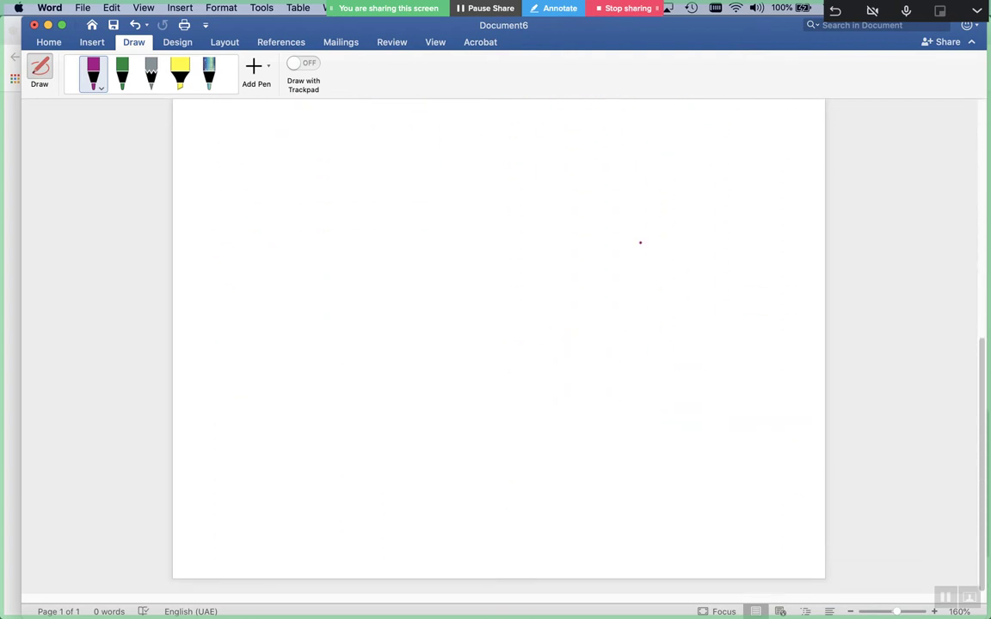
Draw the right machine, a leftward arrow, and the left machine box
mouse_move(751, 321)
mouse_down()
mouse_move(701, 389)
mouse_move(682, 445)
mouse_up()
drag(727, 403, 736, 452)
drag(678, 449, 750, 448)
drag(754, 401, 756, 447)
drag(473, 348, 478, 353)
mouse_move(617, 410)
mouse_down()
mouse_move(404, 411)
mouse_move(439, 425)
mouse_up()
mouse_move(339, 340)
mouse_down()
mouse_move(263, 387)
mouse_move(258, 466)
mouse_up()
drag(344, 357, 373, 459)
drag(373, 460, 238, 469)
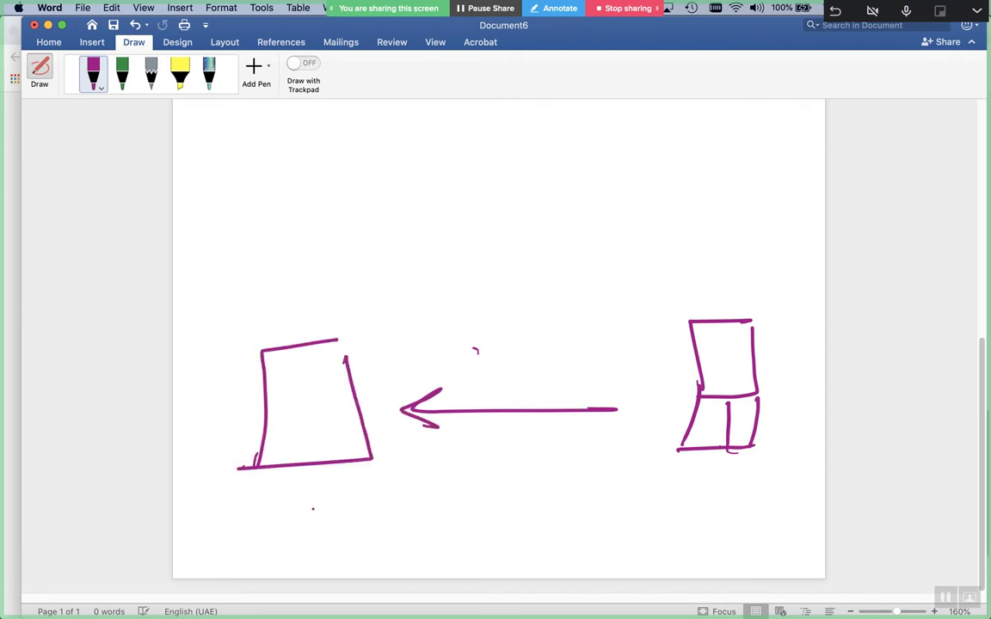
Write '1.1.1.1 → name?' below the two machines
mouse_move(303, 496)
mouse_down()
mouse_move(284, 553)
mouse_move(323, 547)
mouse_up()
mouse_move(294, 502)
mouse_down()
mouse_move(292, 545)
mouse_move(341, 540)
mouse_up()
click(404, 528)
drag(377, 505, 387, 550)
click(429, 503)
drag(429, 504, 441, 550)
click(459, 528)
drag(479, 499, 494, 550)
click(514, 522)
mouse_move(540, 492)
mouse_down()
mouse_move(552, 538)
mouse_move(630, 526)
mouse_move(607, 549)
mouse_move(662, 513)
mouse_move(681, 535)
mouse_move(707, 535)
mouse_up()
click(677, 505)
mouse_move(715, 536)
mouse_down()
mouse_move(719, 516)
mouse_move(745, 533)
mouse_move(783, 530)
mouse_up()
click(763, 512)
click(783, 541)
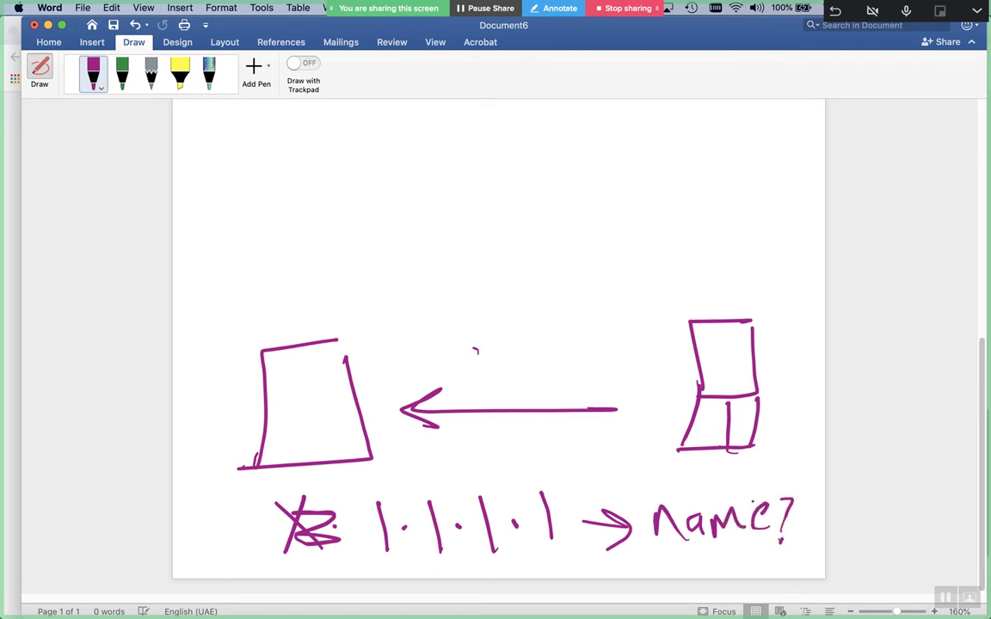
Mark up the left box and draw an arrow from it up to 'DNS'
drag(341, 338, 346, 368)
click(327, 396)
mouse_move(287, 419)
mouse_down()
mouse_move(335, 413)
mouse_move(459, 469)
mouse_move(430, 476)
mouse_up()
mouse_move(297, 347)
mouse_down()
mouse_move(274, 268)
mouse_move(299, 276)
mouse_up()
mouse_move(236, 214)
mouse_down()
mouse_move(245, 243)
mouse_move(292, 197)
mouse_move(303, 222)
mouse_move(284, 221)
mouse_move(286, 200)
mouse_move(270, 237)
mouse_up()
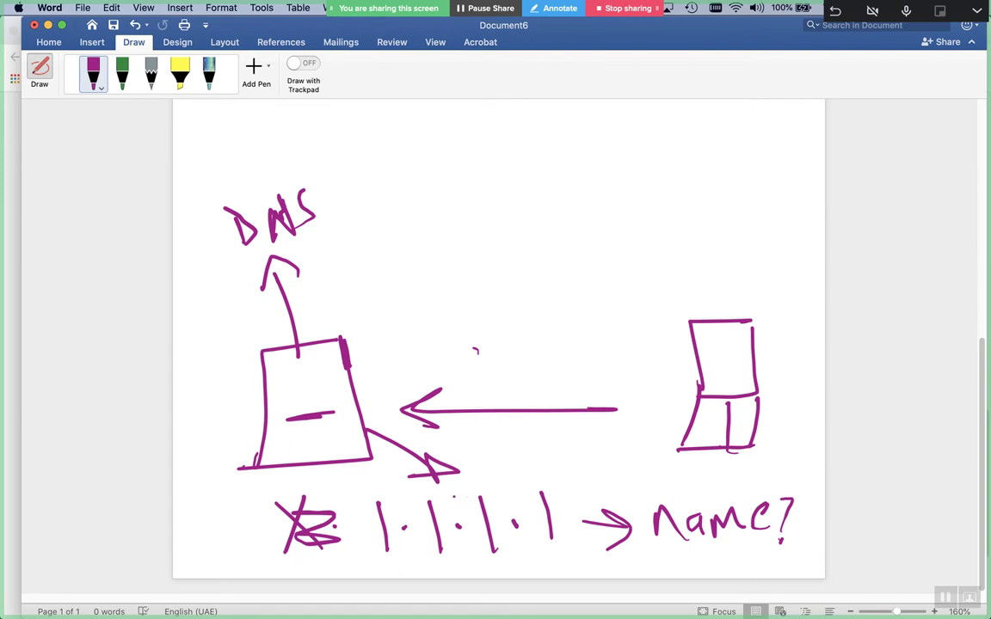
Box the DNS label, dash the right machine, and draw an arrow toward 1.1.1.1
drag(288, 418, 348, 416)
mouse_move(334, 158)
mouse_down()
mouse_move(221, 179)
mouse_move(206, 206)
mouse_move(318, 243)
mouse_move(345, 162)
mouse_move(312, 159)
mouse_up()
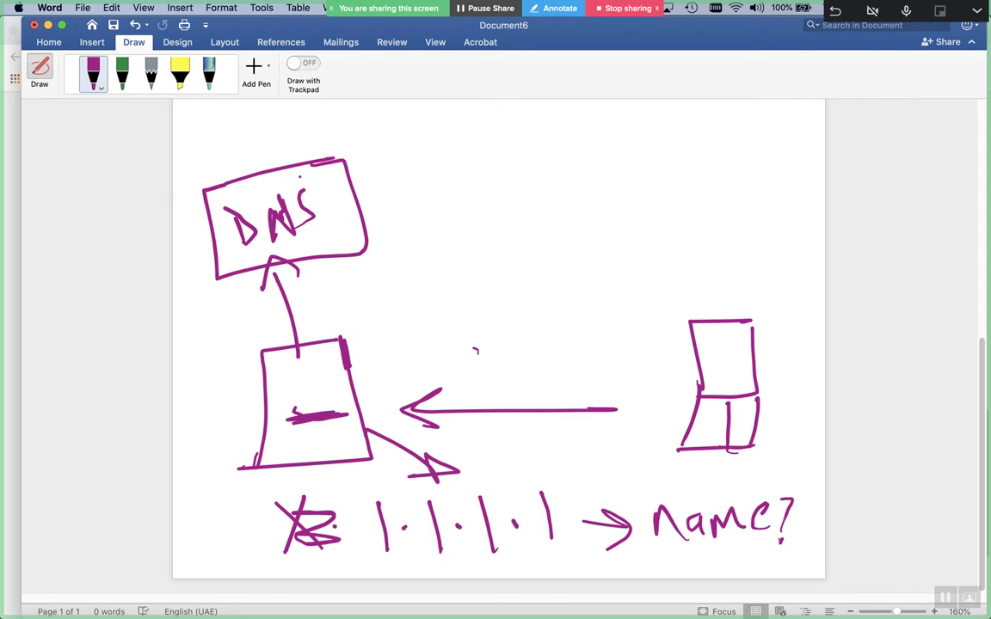
drag(674, 359, 725, 355)
mouse_move(565, 448)
mouse_down()
mouse_move(488, 484)
mouse_move(516, 490)
mouse_up()
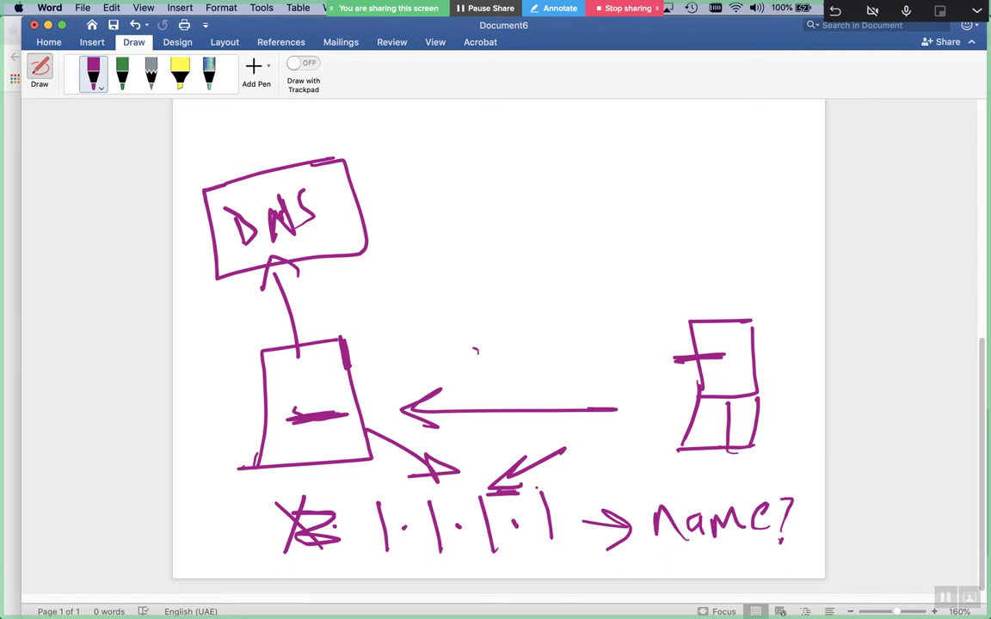
Box and underline 1.1.1.1 and touch up the marks around DNS
mouse_move(370, 481)
mouse_down()
mouse_move(366, 571)
mouse_move(563, 550)
mouse_move(555, 492)
mouse_move(565, 499)
mouse_up()
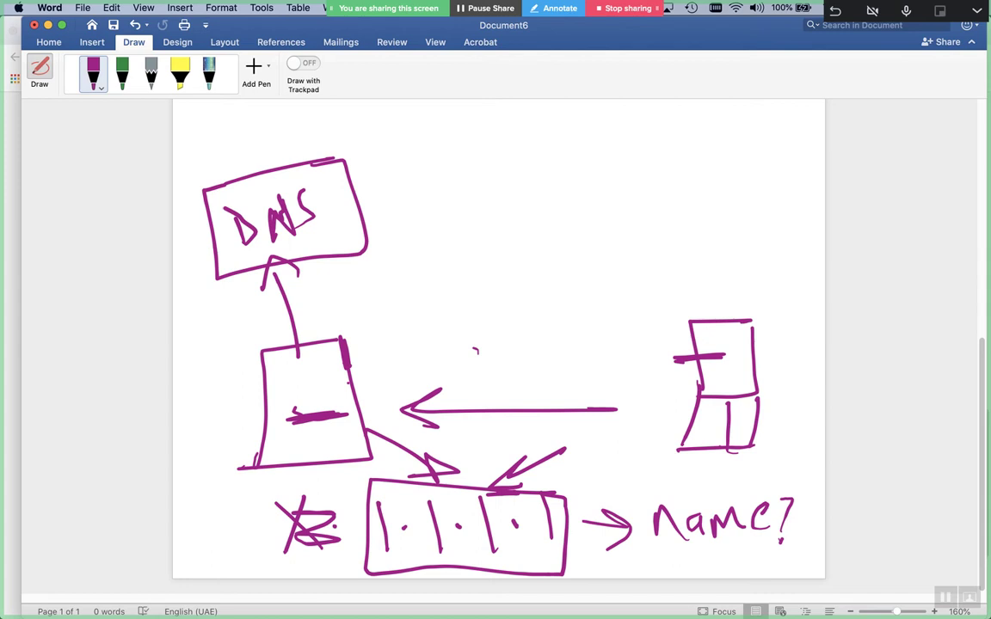
drag(409, 552, 454, 551)
click(303, 403)
click(237, 241)
mouse_move(271, 243)
mouse_down()
mouse_move(255, 213)
mouse_move(229, 220)
mouse_up()
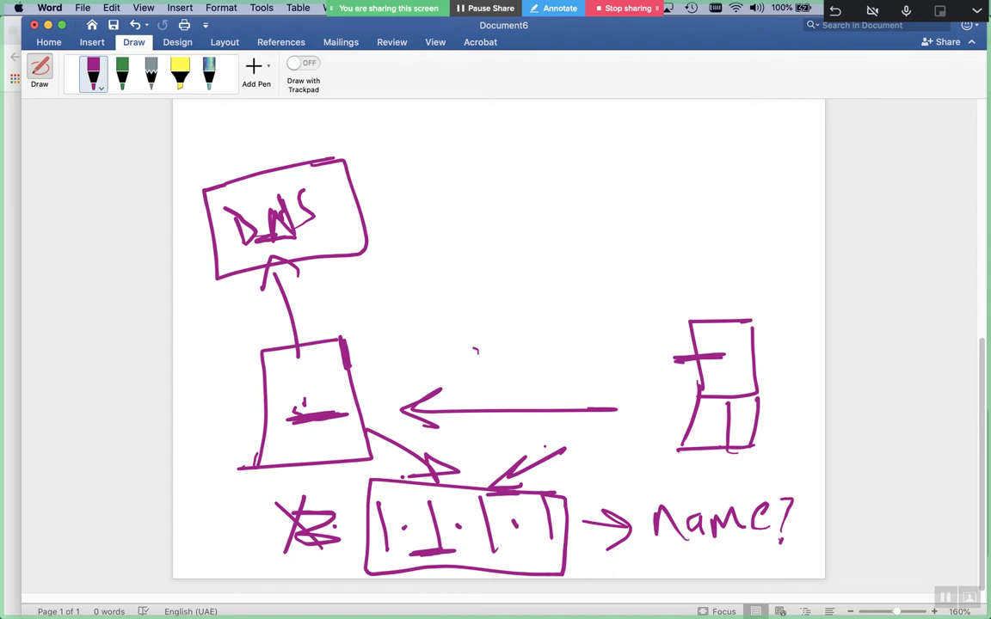
scroll(499, 344, up, 3)
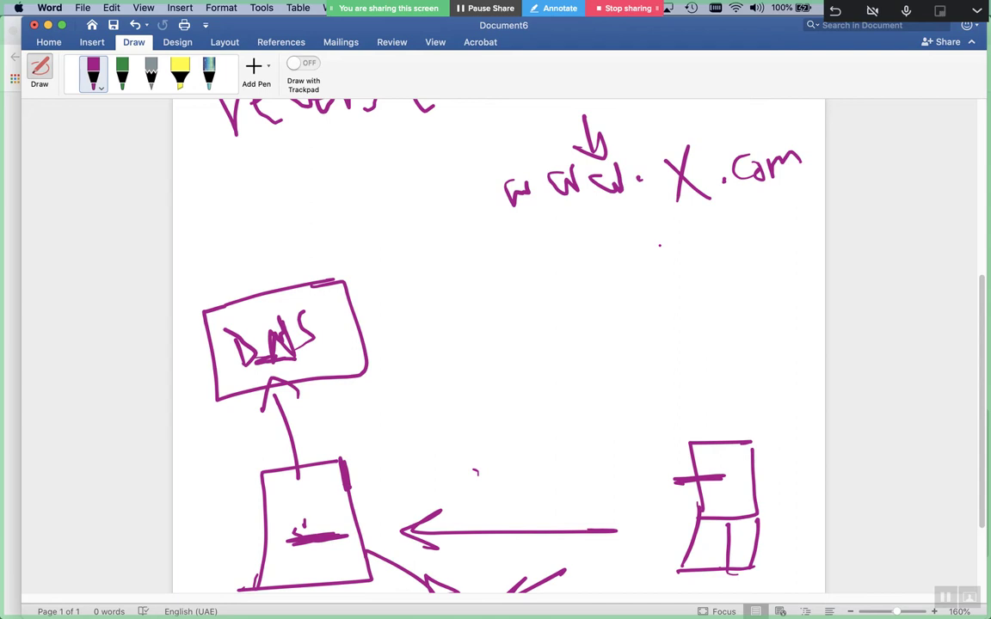
Handwrite IANA above the DNS box and RIPE beneath it in purple ink
mouse_move(237, 166)
mouse_down()
mouse_move(228, 215)
mouse_move(249, 219)
mouse_move(289, 159)
mouse_move(325, 200)
mouse_move(362, 183)
mouse_up()
mouse_move(295, 209)
mouse_down()
mouse_move(305, 184)
mouse_move(316, 204)
mouse_up()
mouse_move(222, 170)
mouse_down()
mouse_move(225, 211)
mouse_move(206, 192)
mouse_up()
mouse_move(213, 231)
mouse_down()
mouse_move(212, 279)
mouse_move(241, 275)
mouse_up()
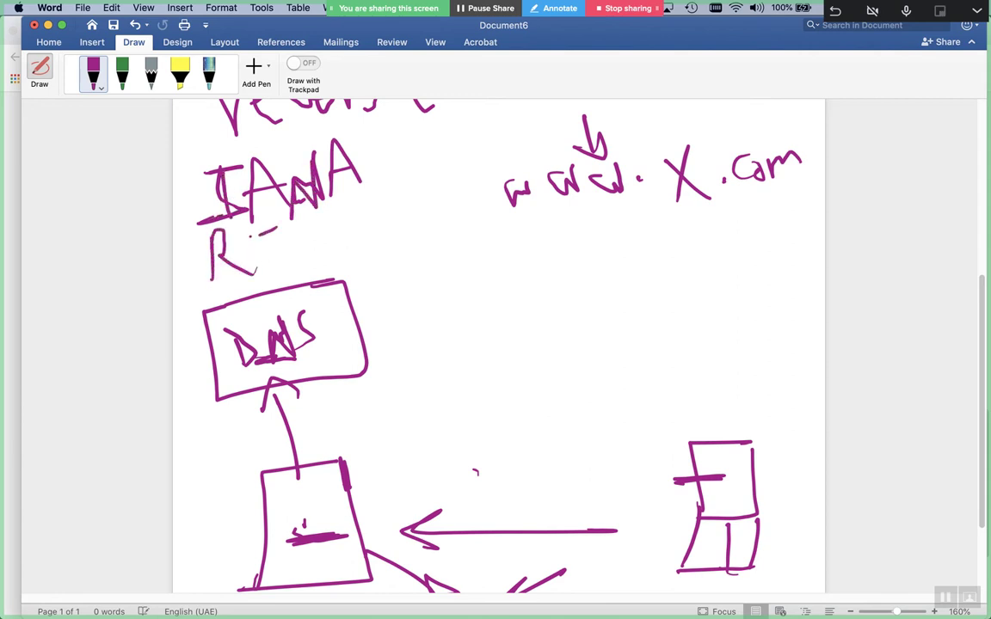
drag(256, 230, 256, 274)
drag(297, 232, 301, 254)
drag(342, 215, 344, 268)
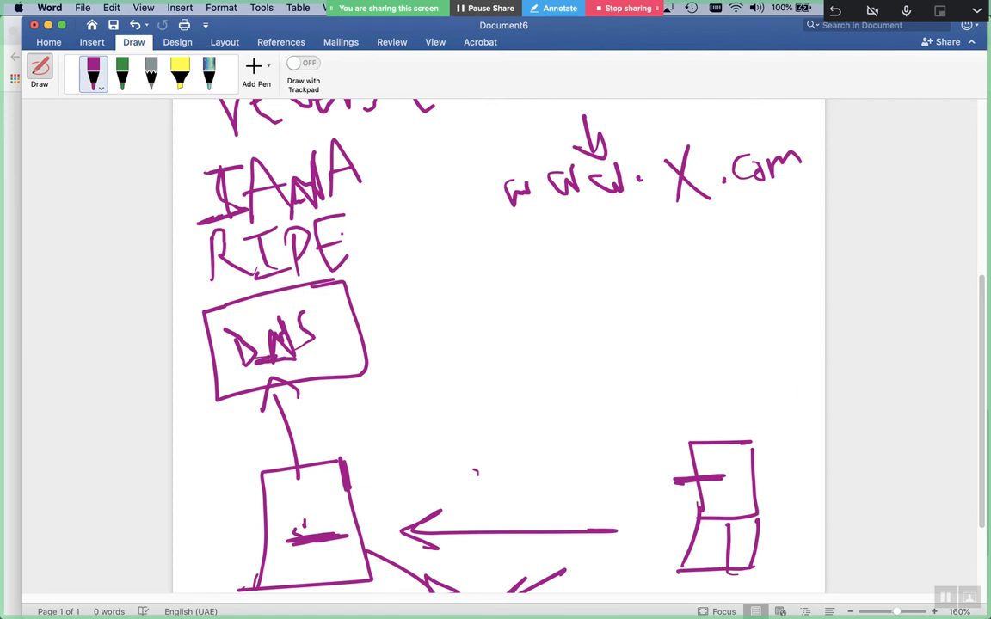
Write 'IP range' to the right of RIPE
mouse_move(389, 245)
mouse_down()
mouse_move(431, 237)
mouse_move(398, 297)
mouse_up()
mouse_move(439, 251)
mouse_down()
mouse_move(454, 301)
mouse_move(443, 274)
mouse_up()
mouse_move(508, 256)
mouse_down()
mouse_move(531, 251)
mouse_move(561, 274)
mouse_move(595, 274)
mouse_up()
click(634, 249)
mouse_move(621, 234)
mouse_down()
mouse_move(609, 275)
mouse_move(680, 255)
mouse_up()
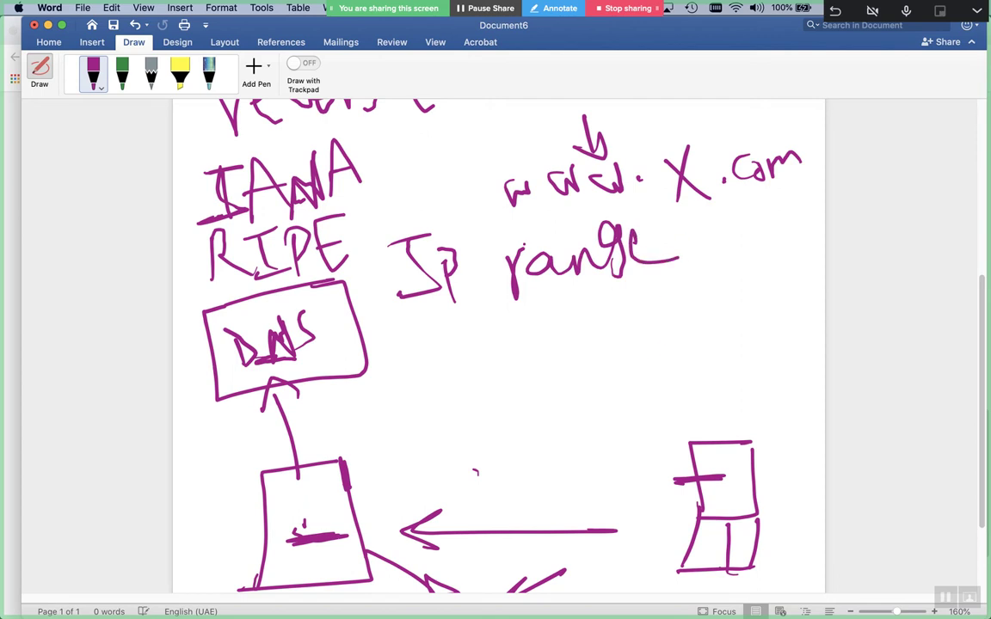
Draw a box holding /22 below IP range, mark it with lines, and write 1024 beside it
mouse_move(792, 314)
mouse_down()
mouse_move(599, 312)
mouse_move(608, 394)
mouse_move(805, 392)
mouse_move(757, 317)
mouse_up()
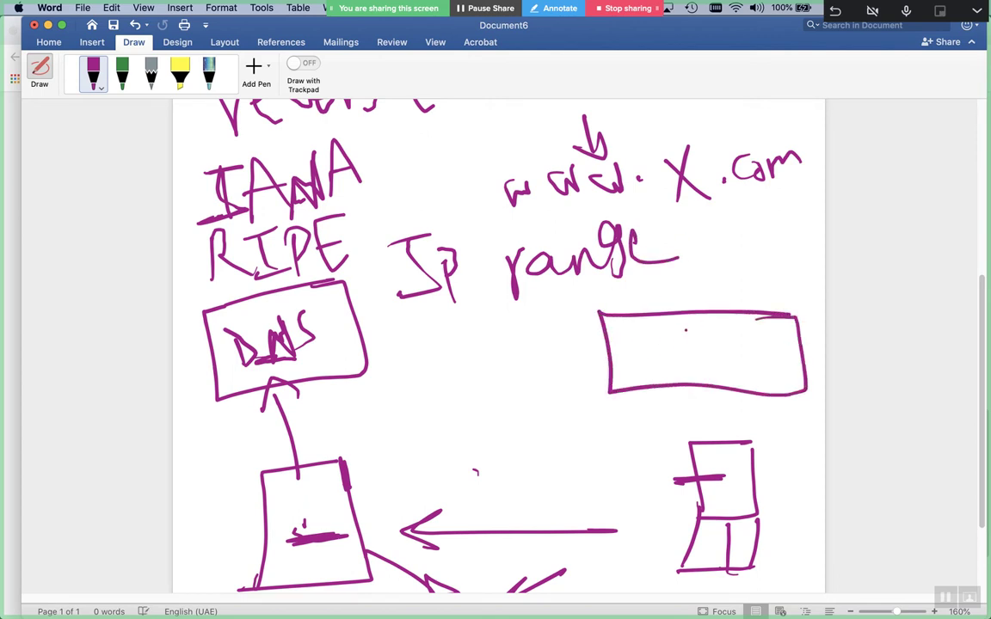
mouse_move(685, 330)
mouse_down()
mouse_move(676, 378)
mouse_move(757, 380)
mouse_up()
mouse_move(664, 317)
mouse_down()
mouse_move(756, 326)
mouse_move(652, 398)
mouse_move(770, 327)
mouse_up()
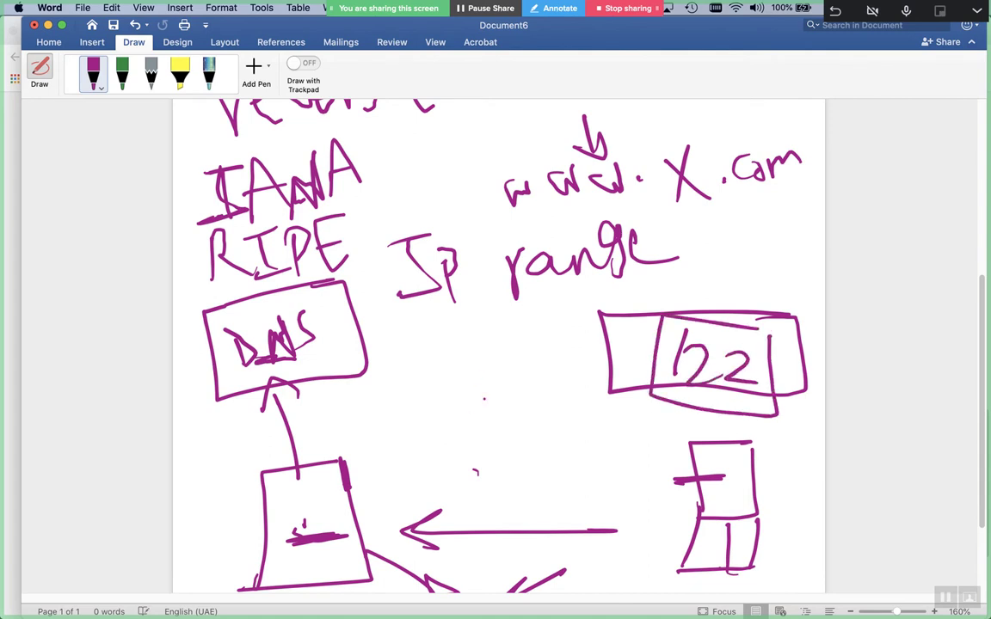
drag(689, 329, 660, 410)
drag(680, 354, 628, 353)
drag(487, 325, 496, 382)
drag(527, 342, 558, 376)
mouse_move(572, 326)
mouse_down()
mouse_move(616, 355)
mouse_move(589, 378)
mouse_up()
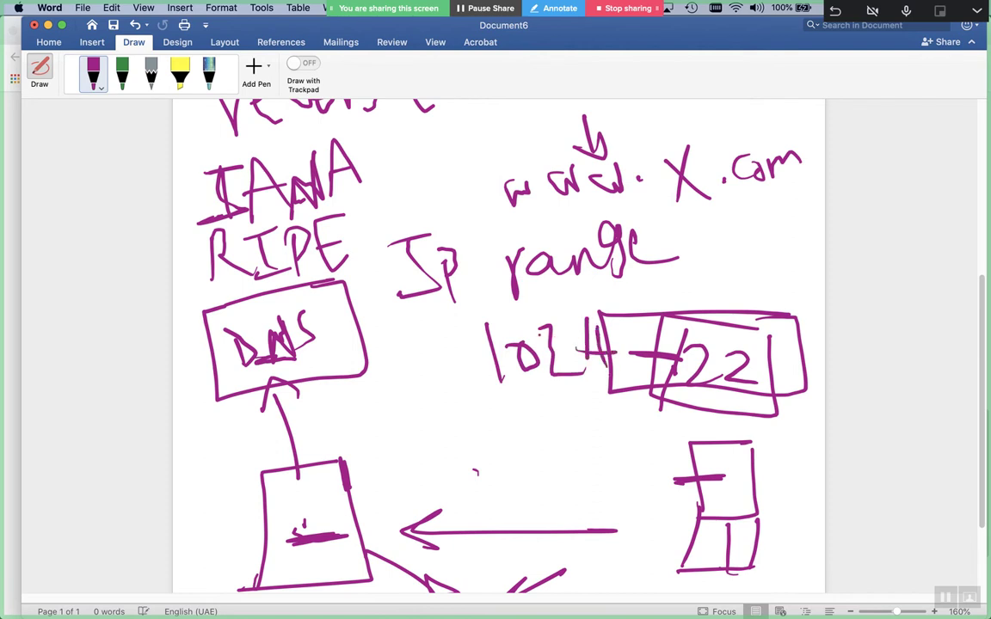
mouse_move(556, 342)
mouse_down()
mouse_move(557, 369)
mouse_move(571, 371)
mouse_up()
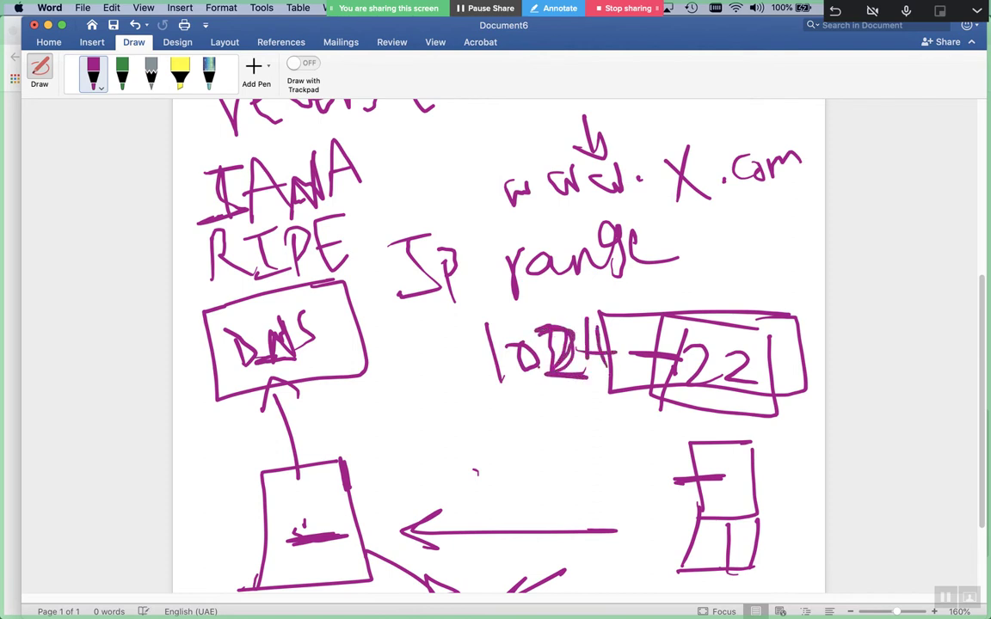
Draw an arrow from RIPE to IP range, then circle the DNS box and the 1024 /22 block
drag(353, 235, 401, 211)
drag(401, 210, 387, 227)
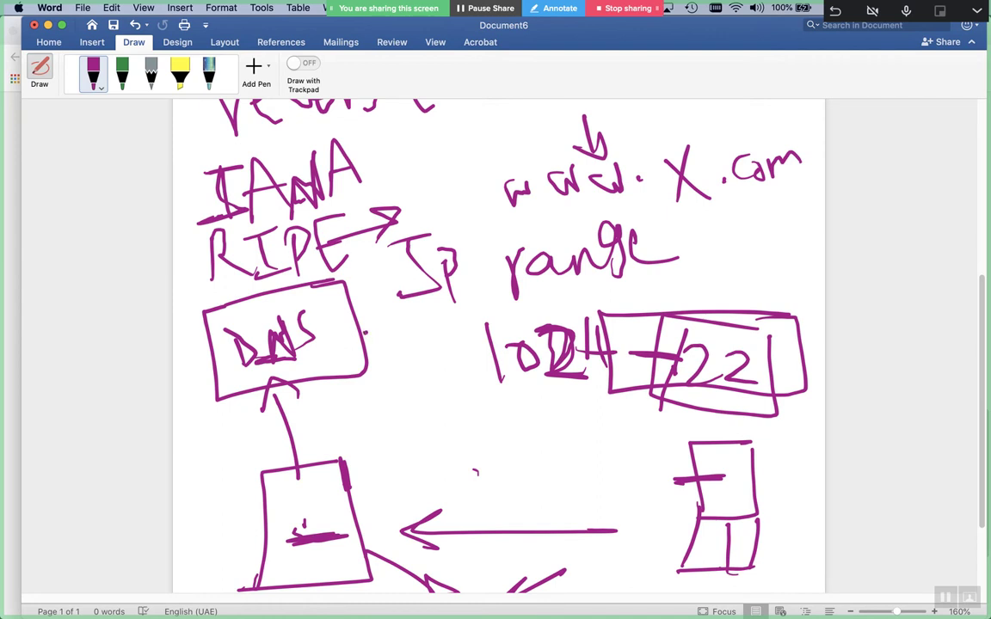
mouse_move(366, 331)
mouse_down()
mouse_move(224, 296)
mouse_move(174, 361)
mouse_move(365, 354)
mouse_up()
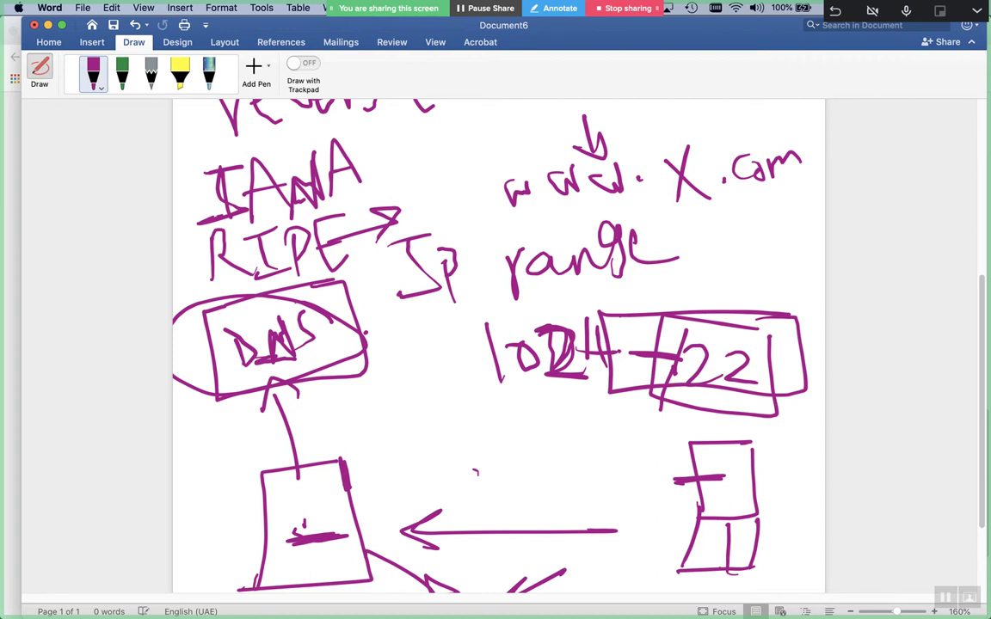
mouse_move(701, 331)
mouse_down()
mouse_move(654, 282)
mouse_move(460, 344)
mouse_move(653, 456)
mouse_move(757, 318)
mouse_up()
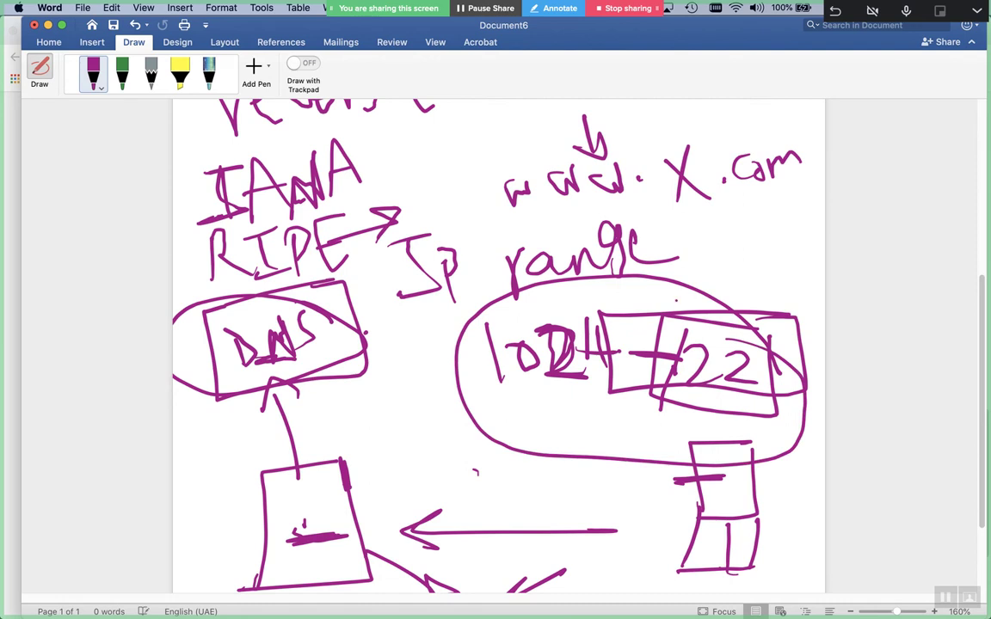
Write 8.8.8.8 after range and strike it out, then add a cylinder lid to the lower-left box
mouse_move(724, 230)
mouse_down()
mouse_move(712, 258)
mouse_move(707, 234)
mouse_up()
click(738, 251)
drag(768, 229, 755, 258)
click(780, 248)
mouse_move(798, 222)
mouse_down()
mouse_move(803, 229)
mouse_move(782, 249)
mouse_move(813, 249)
mouse_up()
click(802, 248)
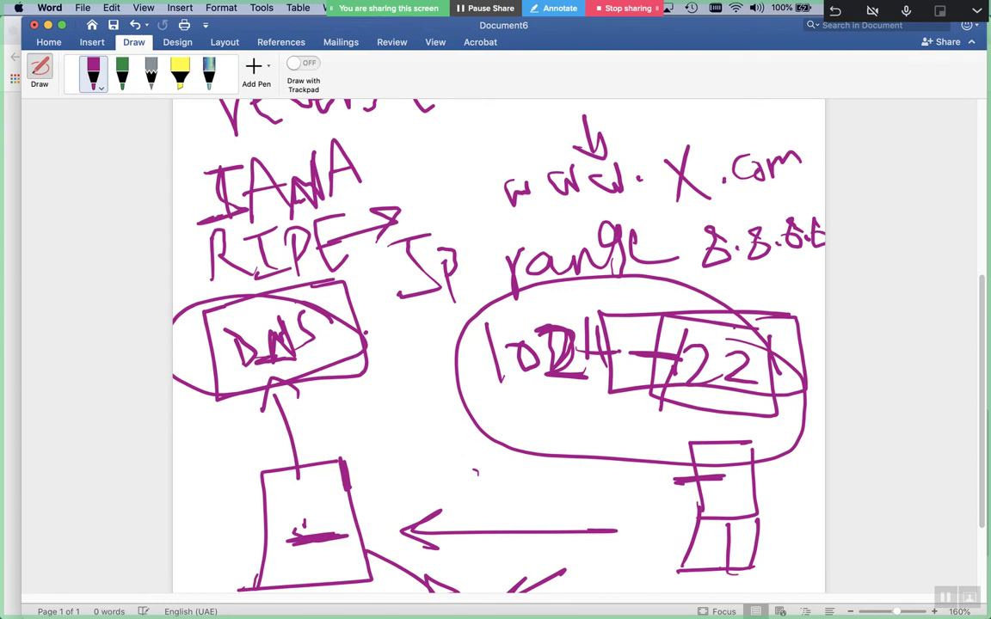
mouse_move(705, 230)
mouse_down()
mouse_move(796, 226)
mouse_move(774, 241)
mouse_up()
mouse_move(301, 462)
mouse_down()
mouse_move(256, 472)
mouse_move(345, 465)
mouse_up()
drag(303, 320, 367, 336)
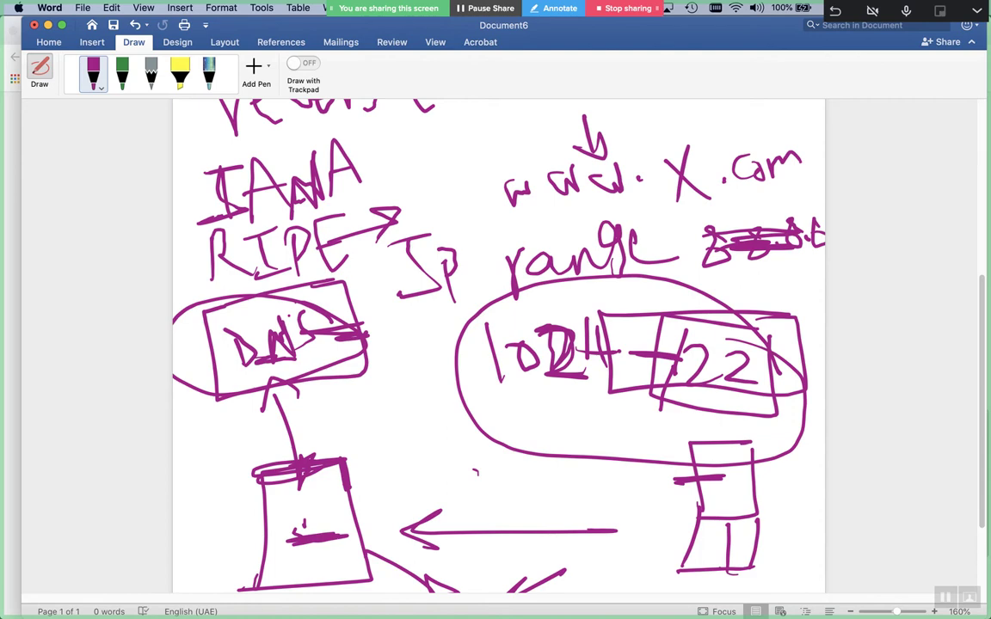
Close Document6 without saving, start a blank Document7, and pick the purple pen from Draw
key(super+w)
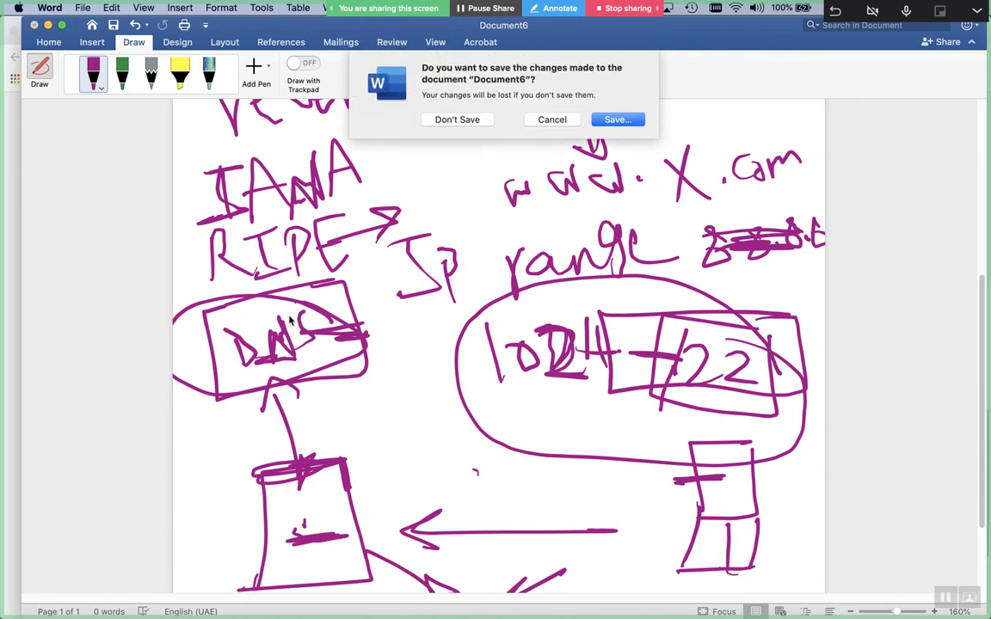
key(super+d)
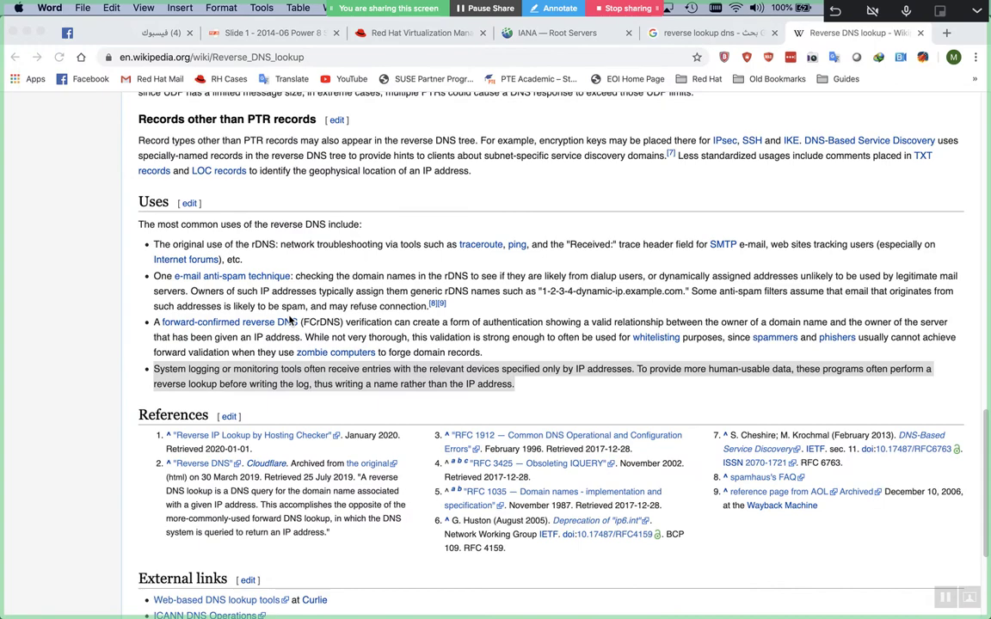
key(super+n)
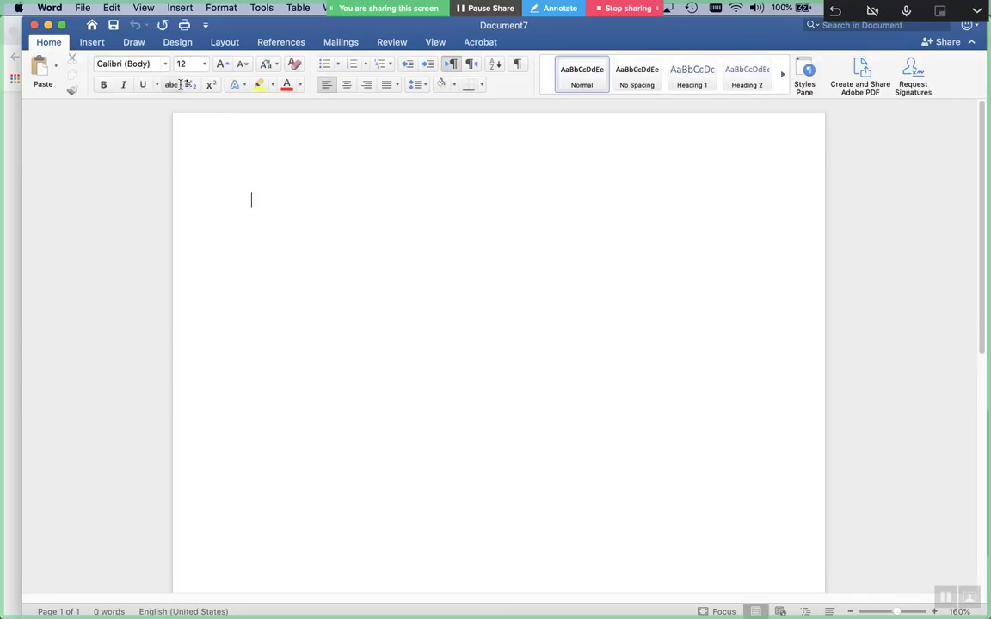
click(134, 43)
click(93, 73)
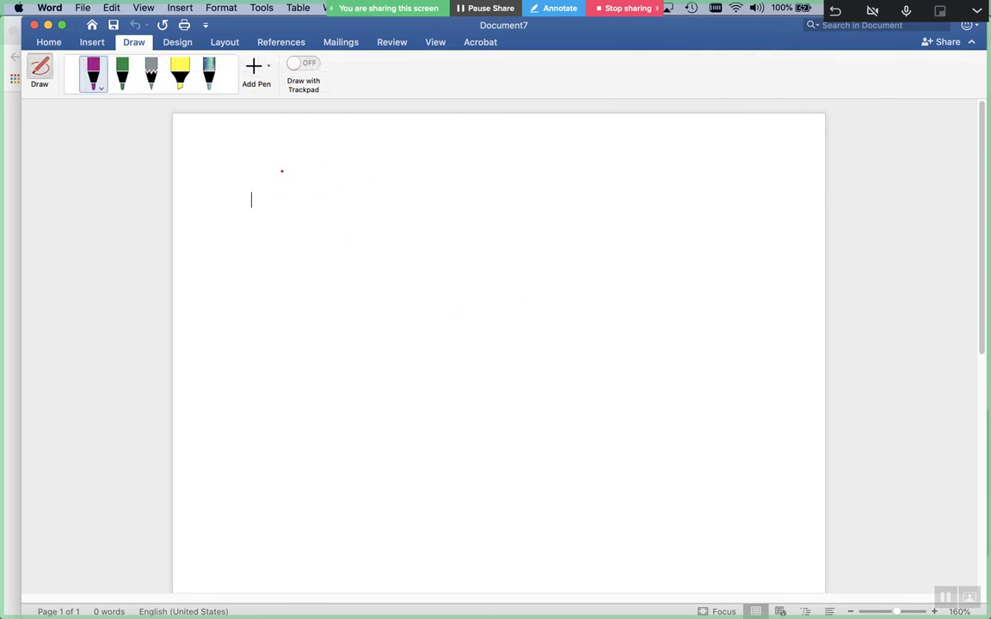
Draw a large outer rectangle with a row of six small boxes inside it
drag(715, 185, 733, 185)
mouse_move(590, 169)
mouse_down()
mouse_move(249, 181)
mouse_move(303, 357)
mouse_move(752, 361)
mouse_move(761, 212)
mouse_move(738, 186)
mouse_up()
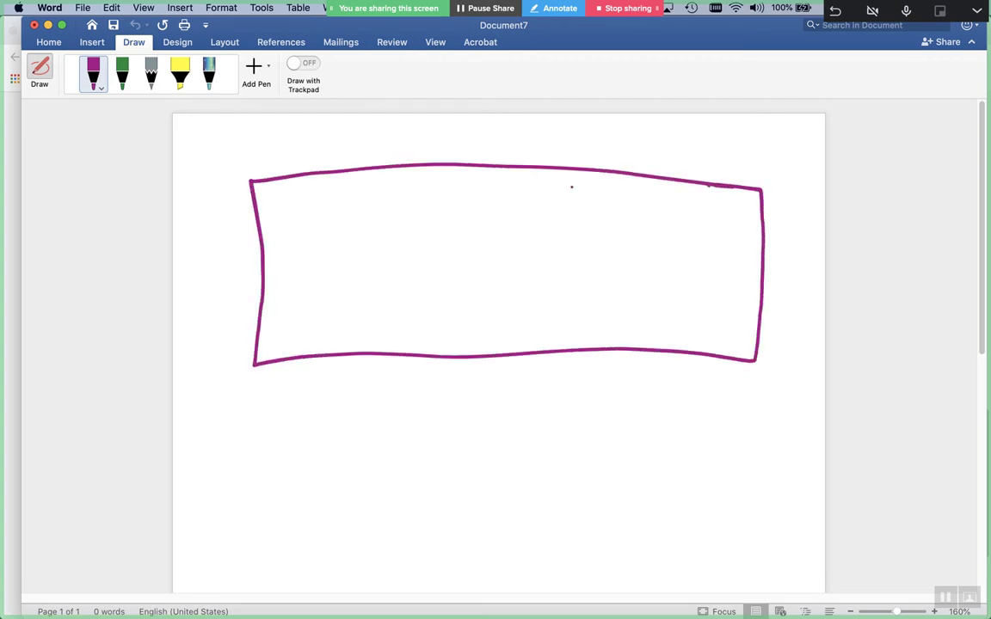
mouse_move(303, 290)
mouse_down()
mouse_move(340, 222)
mouse_move(334, 280)
mouse_move(324, 281)
mouse_up()
drag(420, 222, 394, 285)
drag(414, 225, 403, 287)
drag(498, 225, 478, 293)
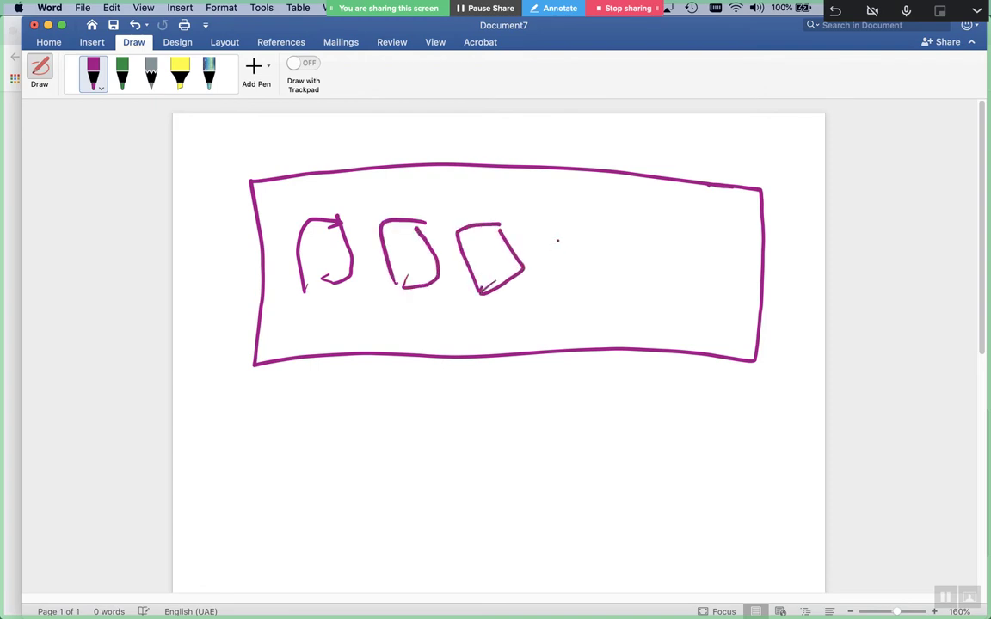
mouse_move(583, 231)
mouse_down()
mouse_move(556, 277)
mouse_move(561, 298)
mouse_up()
mouse_move(657, 247)
mouse_down()
mouse_move(636, 266)
mouse_move(676, 297)
mouse_move(731, 250)
mouse_move(714, 304)
mouse_up()
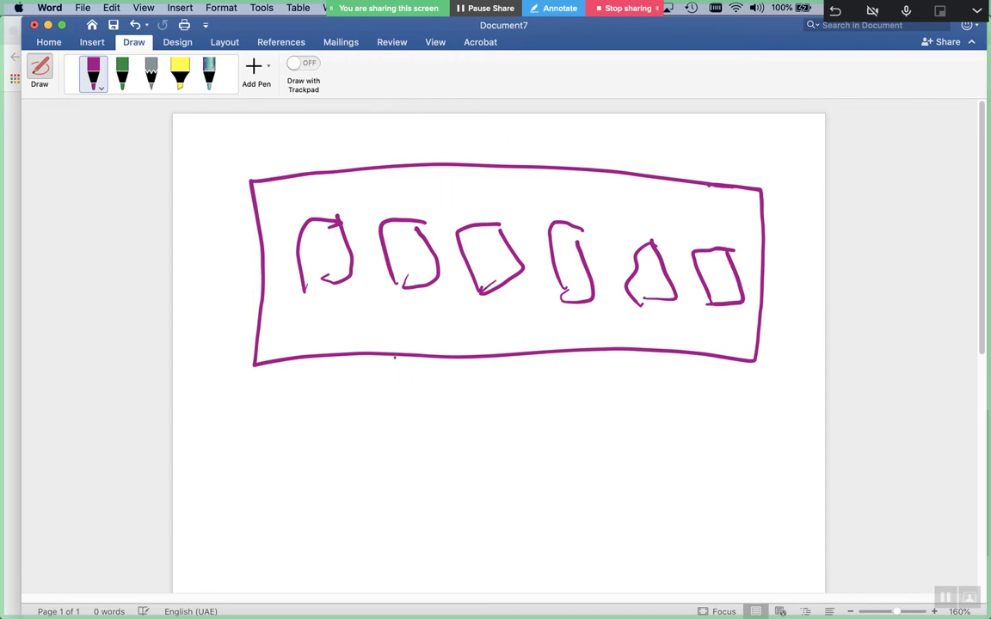
Handwrite the address 15.17.12.0/24 beneath the boxes, correcting the 3 into a 7
drag(352, 309, 372, 372)
drag(416, 314, 388, 370)
click(445, 347)
drag(467, 317, 486, 365)
mouse_move(487, 326)
mouse_down()
mouse_move(496, 324)
mouse_move(513, 372)
mouse_up()
click(533, 348)
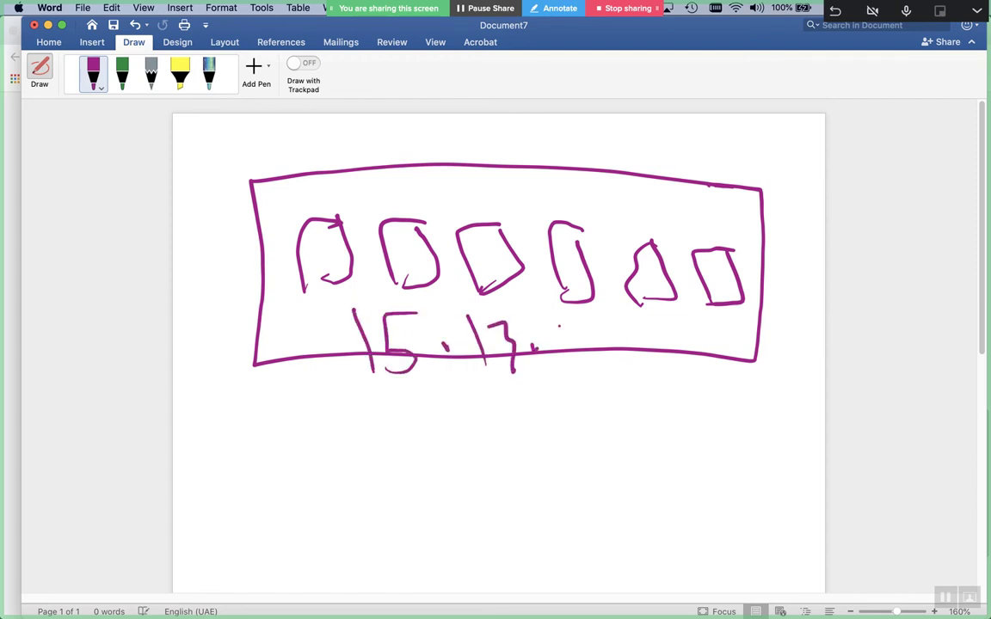
mouse_move(558, 325)
mouse_down()
mouse_move(567, 371)
mouse_move(609, 368)
mouse_up()
click(625, 344)
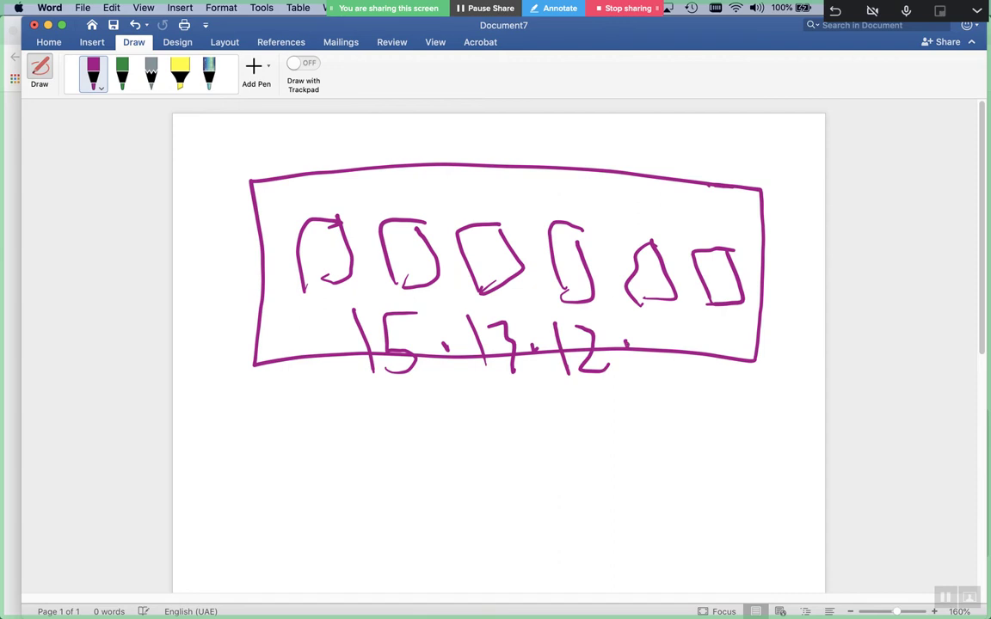
mouse_move(666, 340)
mouse_down()
mouse_move(676, 372)
mouse_move(751, 351)
mouse_up()
mouse_move(735, 340)
mouse_down()
mouse_move(737, 365)
mouse_move(720, 355)
mouse_up()
mouse_move(488, 325)
mouse_down()
mouse_move(537, 324)
mouse_move(514, 380)
mouse_up()
mouse_move(526, 327)
mouse_down()
mouse_move(516, 382)
mouse_move(530, 326)
mouse_up()
click(540, 356)
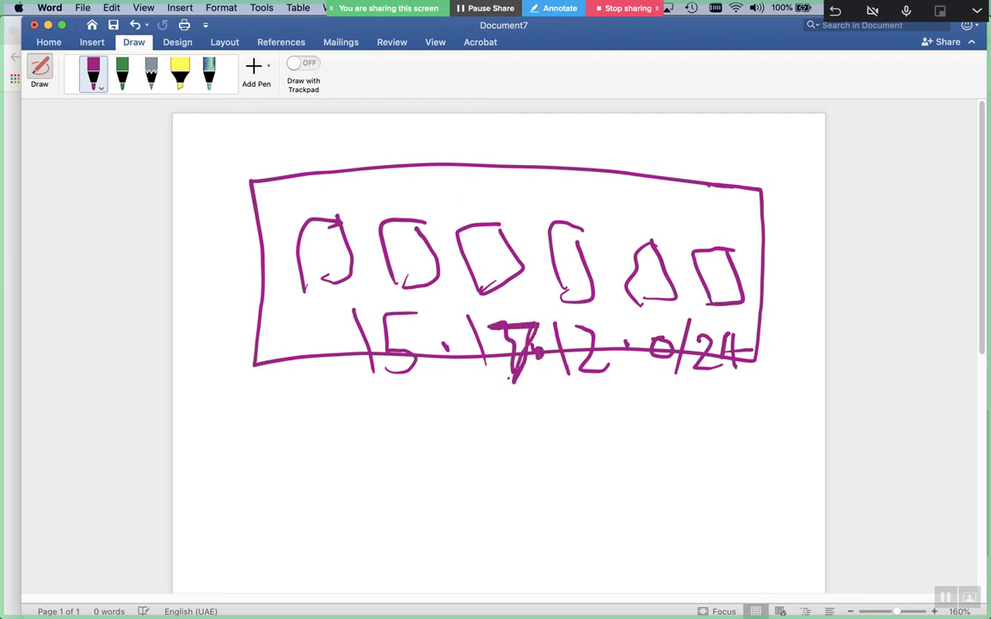
Draw a square below the network sketch and underline the sketch
scroll(507, 377, down, 3)
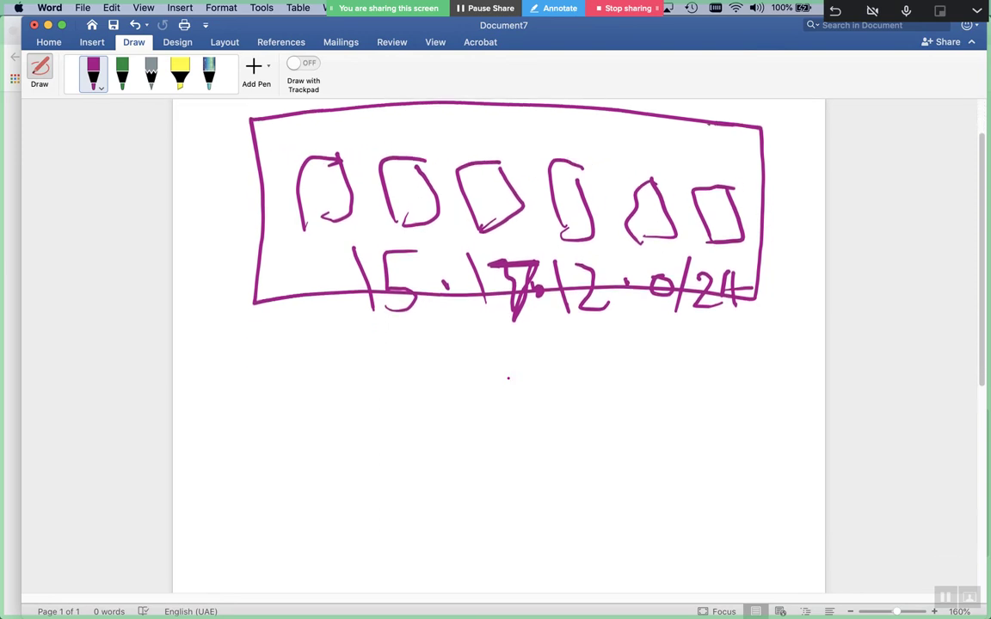
mouse_move(347, 424)
mouse_down()
mouse_move(259, 469)
mouse_move(387, 526)
mouse_move(328, 435)
mouse_move(322, 440)
mouse_up()
drag(750, 323, 314, 325)
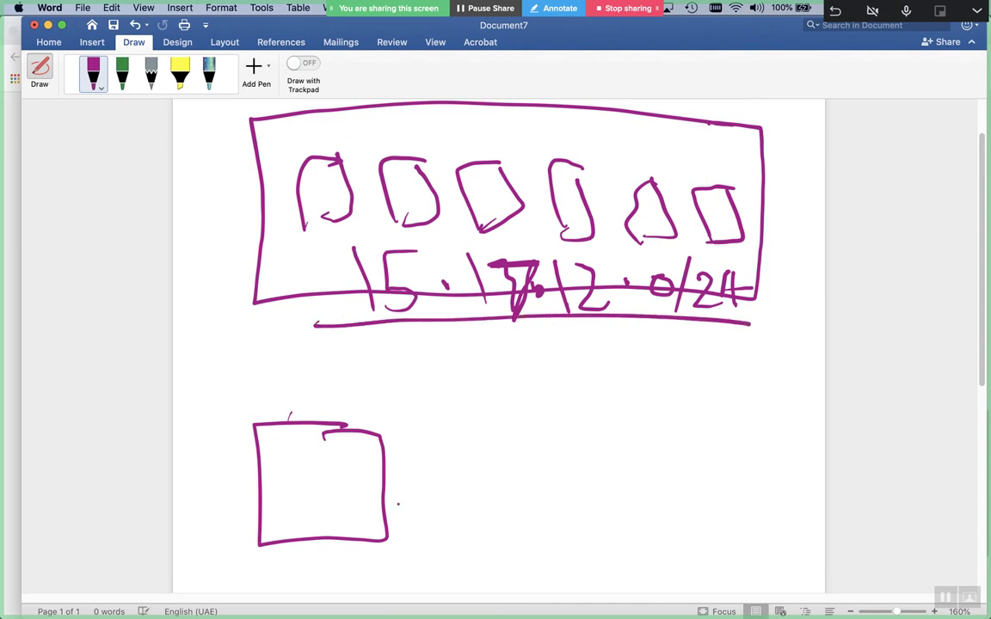
Write the address 112.17.15.1 beside the square
drag(394, 475, 396, 527)
drag(416, 484, 417, 522)
mouse_move(431, 497)
mouse_down()
mouse_move(449, 491)
mouse_move(461, 517)
mouse_up()
click(481, 507)
mouse_move(515, 480)
mouse_down()
mouse_move(519, 518)
mouse_move(545, 516)
mouse_up()
click(574, 490)
drag(590, 459, 591, 510)
drag(625, 465, 602, 506)
click(642, 484)
drag(672, 462, 672, 502)
click(645, 495)
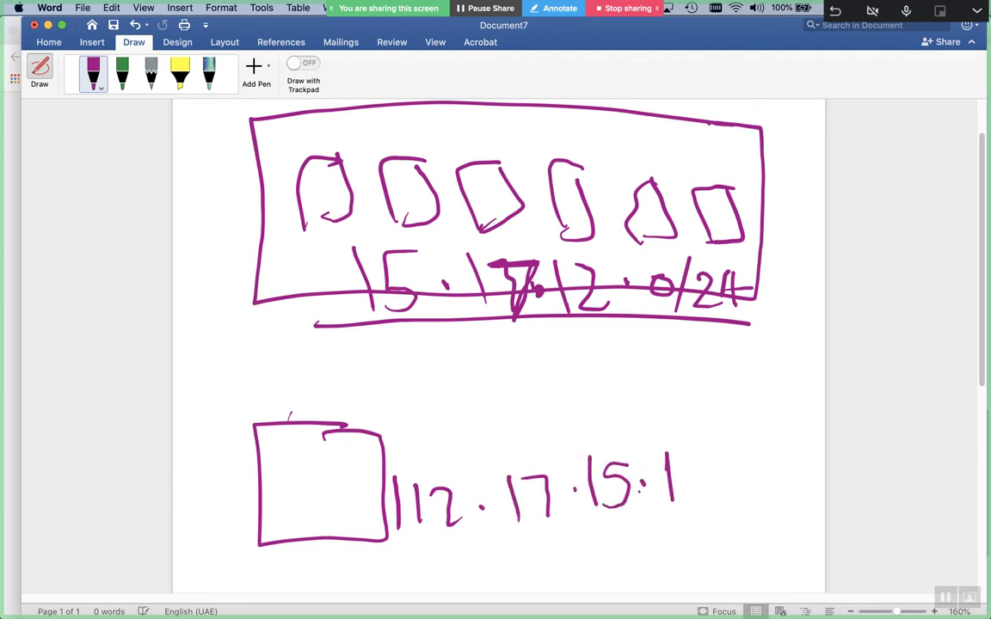
Sketch a second box lower down with an arrow running up to the square
scroll(639, 491, down, 5)
mouse_move(524, 455)
mouse_down()
mouse_move(612, 457)
mouse_move(534, 517)
mouse_up()
mouse_move(614, 454)
mouse_down()
mouse_move(554, 509)
mouse_move(542, 559)
mouse_up()
drag(631, 513, 635, 564)
drag(646, 560, 525, 560)
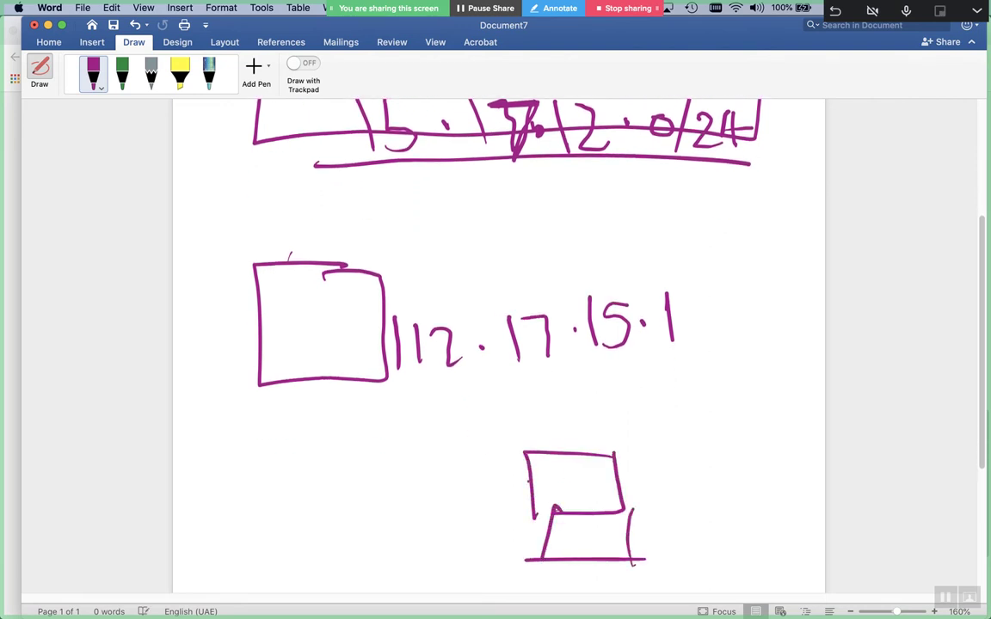
mouse_move(531, 490)
mouse_down()
mouse_move(359, 453)
mouse_move(362, 406)
mouse_move(369, 404)
mouse_move(327, 421)
mouse_move(350, 385)
mouse_move(372, 413)
mouse_up()
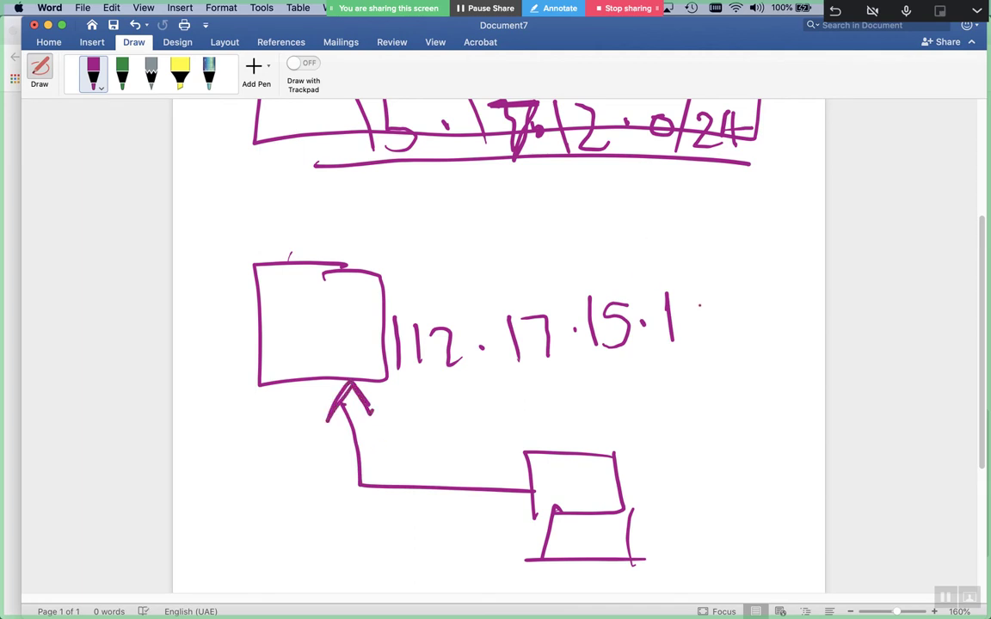
scroll(499, 344, up, 4)
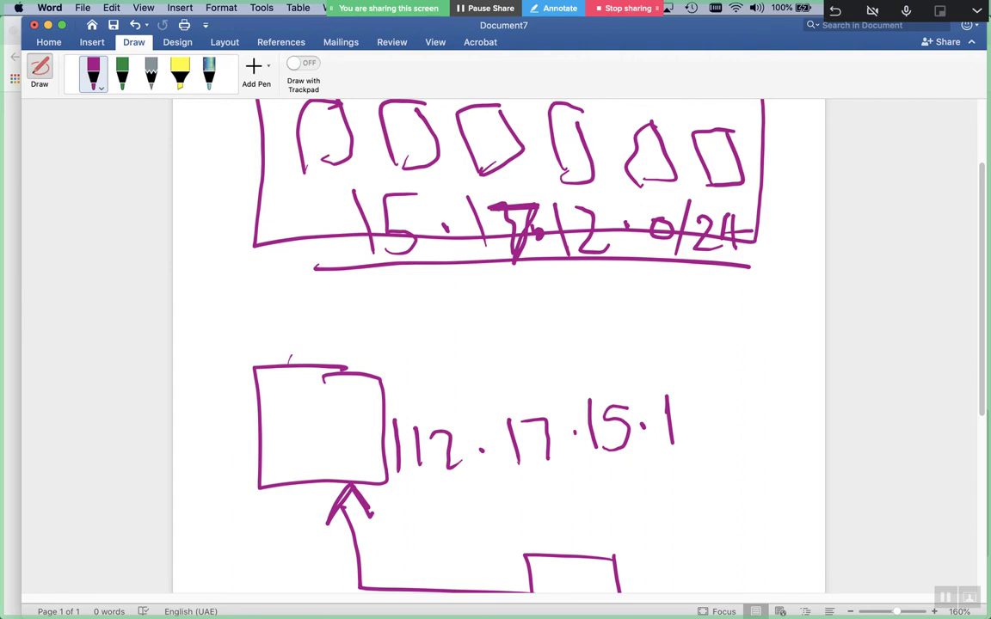
Frame the 15.17.12.0/24 address, box its 0, and dash the first three small boxes
mouse_move(331, 172)
mouse_down()
mouse_move(324, 267)
mouse_move(641, 290)
mouse_move(779, 233)
mouse_move(613, 151)
mouse_move(353, 140)
mouse_move(298, 155)
mouse_up()
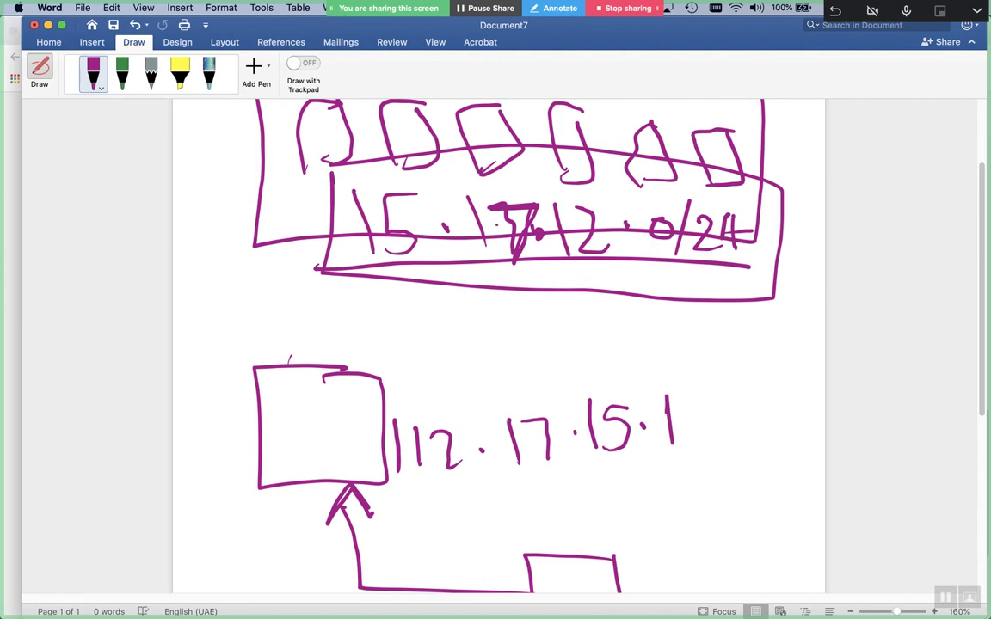
mouse_move(643, 188)
mouse_down()
mouse_move(644, 228)
mouse_move(677, 264)
mouse_move(677, 187)
mouse_move(641, 184)
mouse_up()
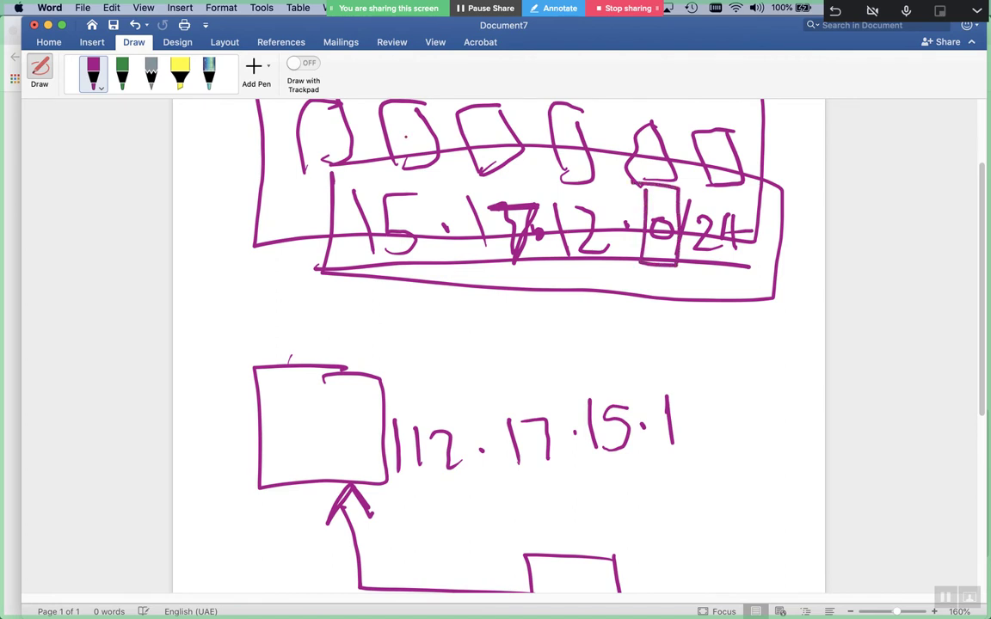
drag(310, 134, 499, 145)
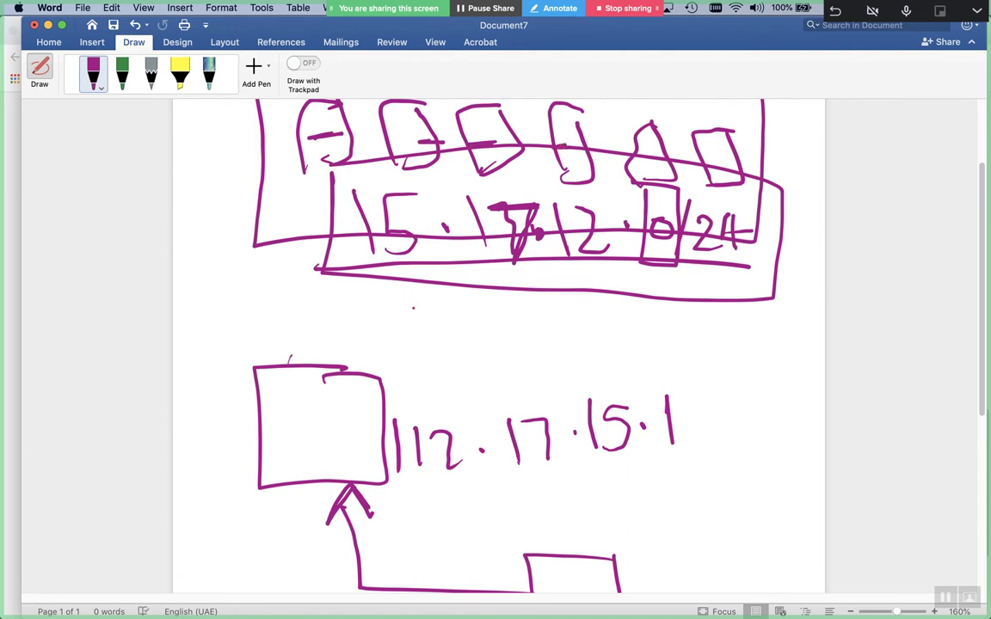
Write 15.17.12.X below the sketch and box the X as the host part
drag(386, 308, 386, 365)
drag(415, 334, 416, 361)
click(467, 334)
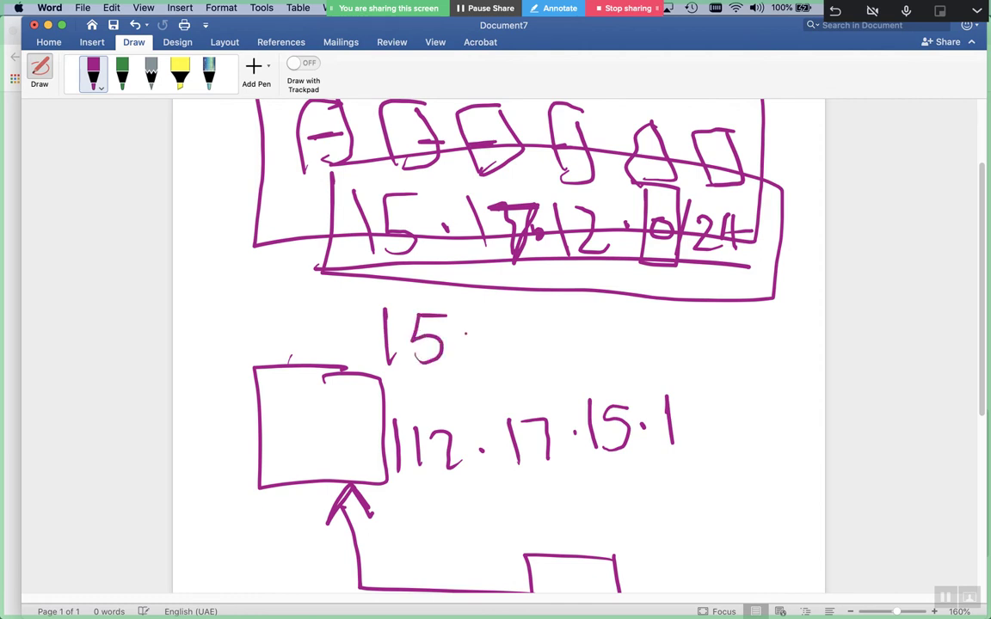
mouse_move(492, 310)
mouse_down()
mouse_move(494, 353)
mouse_move(527, 352)
mouse_up()
click(543, 343)
click(561, 335)
mouse_move(585, 311)
mouse_down()
mouse_move(587, 347)
mouse_move(629, 346)
mouse_move(657, 331)
mouse_up()
mouse_move(699, 303)
mouse_down()
mouse_move(683, 359)
mouse_move(713, 354)
mouse_up()
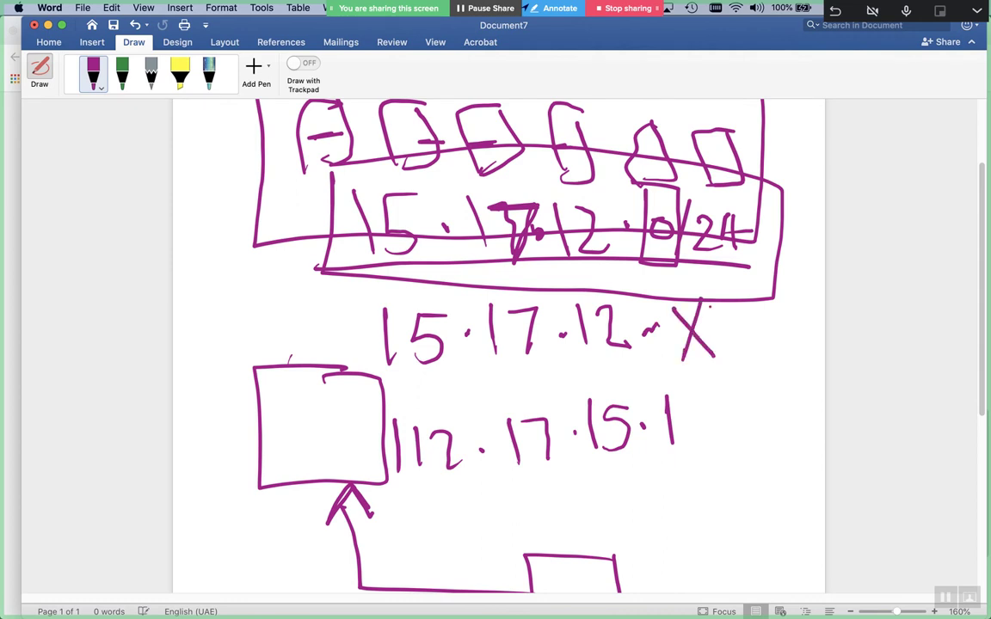
mouse_move(662, 293)
mouse_down()
mouse_move(667, 372)
mouse_move(743, 353)
mouse_move(663, 291)
mouse_up()
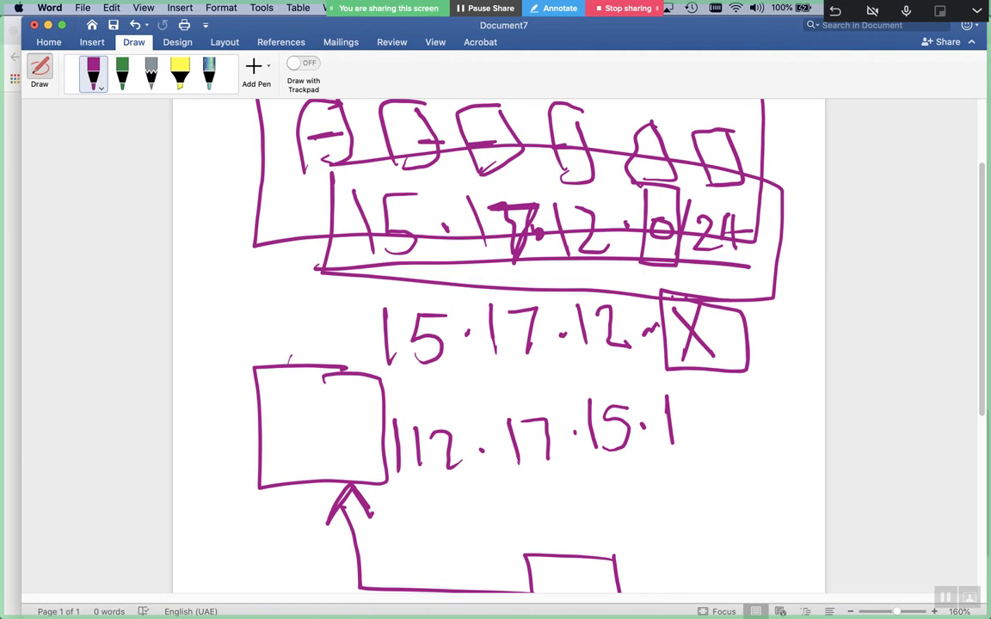
Mark off the 15, 17 and 12 octets with lines and a loop to group the network part
drag(316, 303, 453, 307)
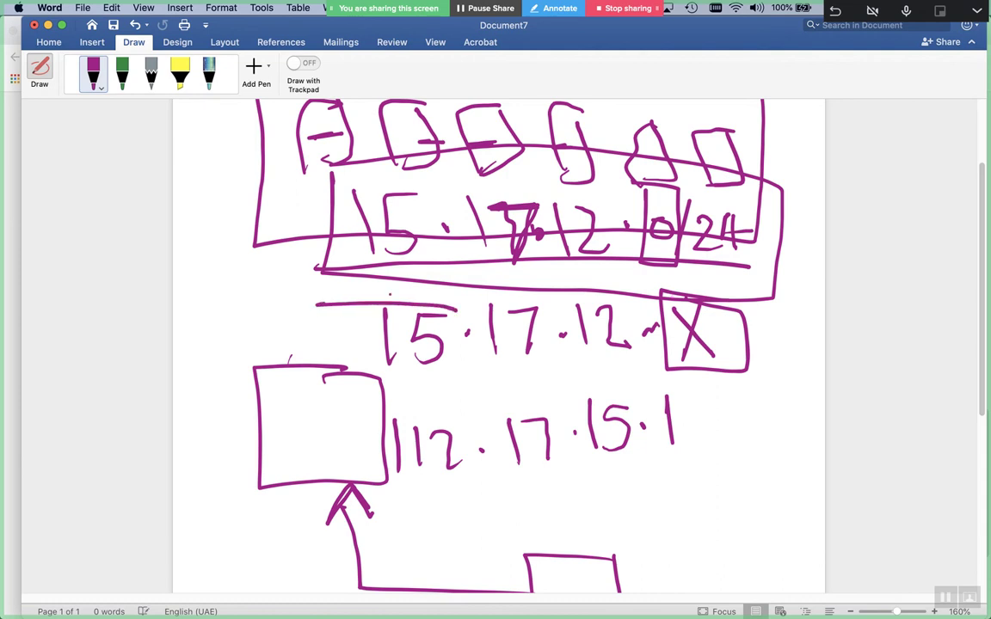
drag(474, 360, 545, 358)
mouse_move(464, 307)
mouse_down()
mouse_move(470, 372)
mouse_move(346, 371)
mouse_up()
mouse_move(480, 368)
mouse_down()
mouse_move(658, 292)
mouse_move(332, 289)
mouse_move(318, 363)
mouse_up()
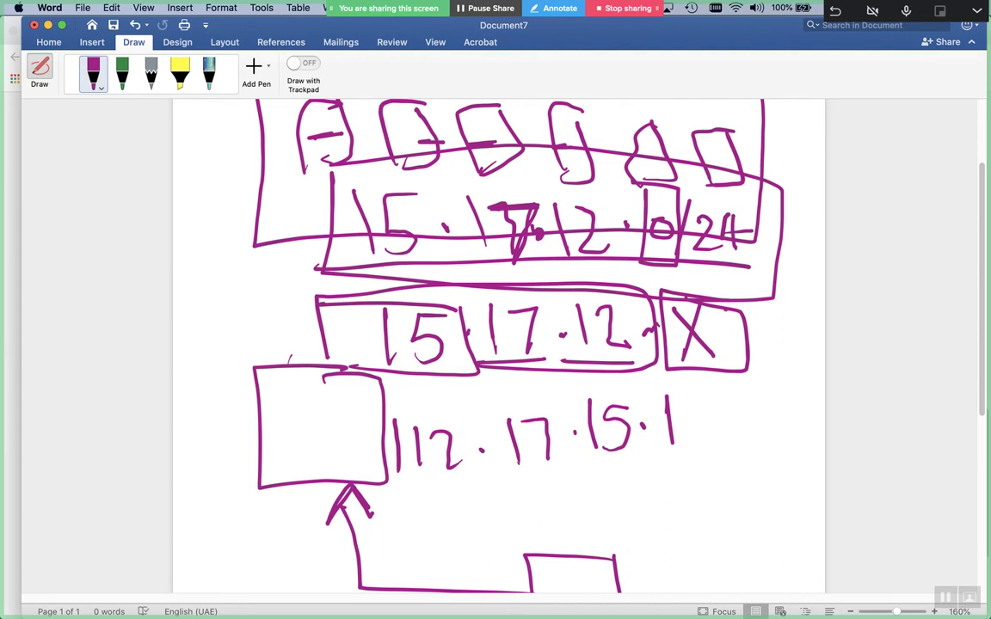
Circle and cross out the boxed X, then write 12·17·15 below 112·17·15·1
mouse_move(740, 301)
mouse_down()
mouse_move(684, 299)
mouse_move(747, 382)
mouse_up()
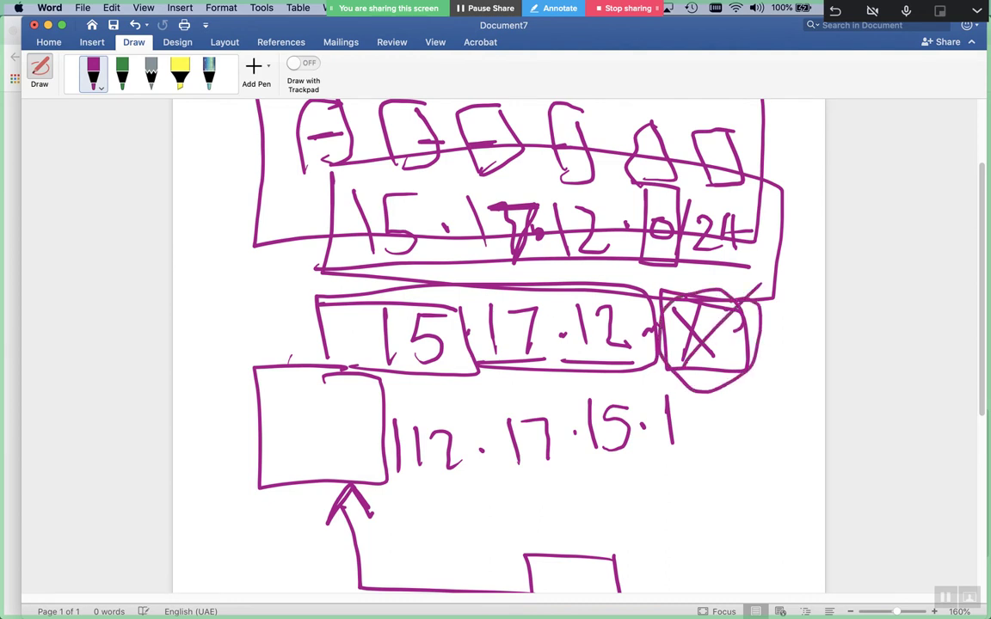
drag(759, 283, 682, 369)
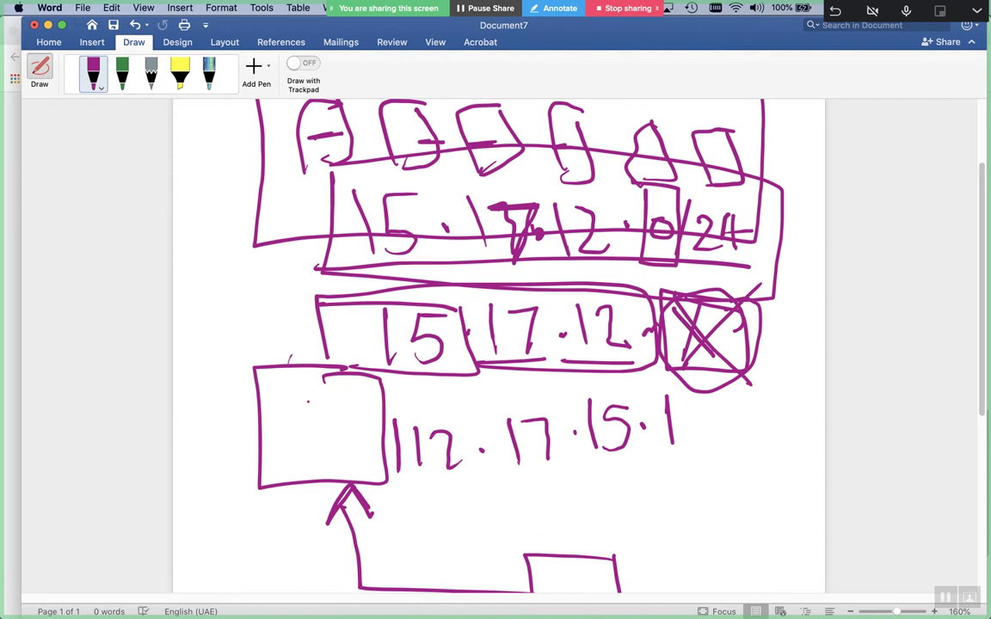
mouse_move(466, 488)
mouse_down()
mouse_move(464, 538)
mouse_move(521, 537)
mouse_up()
click(537, 520)
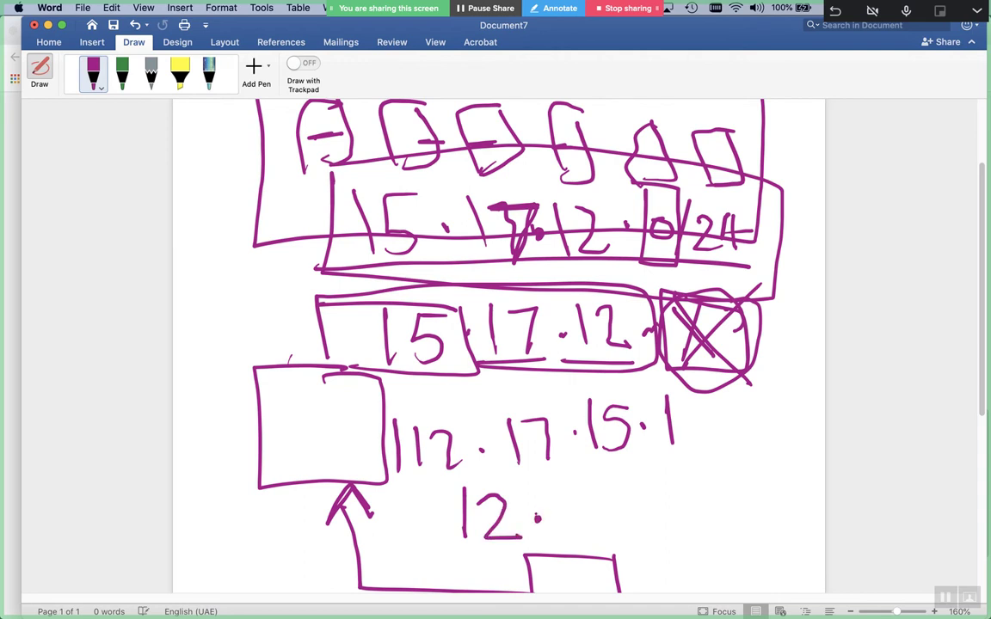
mouse_move(570, 483)
mouse_down()
mouse_move(566, 535)
mouse_move(616, 535)
mouse_up()
click(641, 517)
drag(681, 487, 681, 522)
mouse_move(718, 484)
mouse_down()
mouse_move(736, 482)
mouse_move(718, 520)
mouse_up()
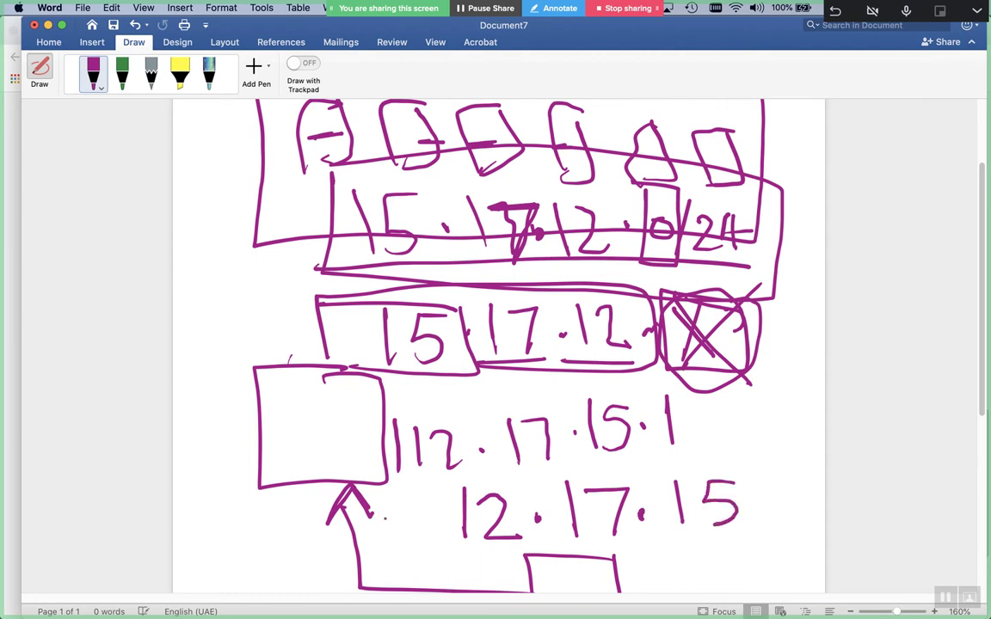
Write an X before 12·17·15, circle it, and scribble it out
drag(408, 506, 388, 542)
drag(383, 505, 415, 547)
click(436, 521)
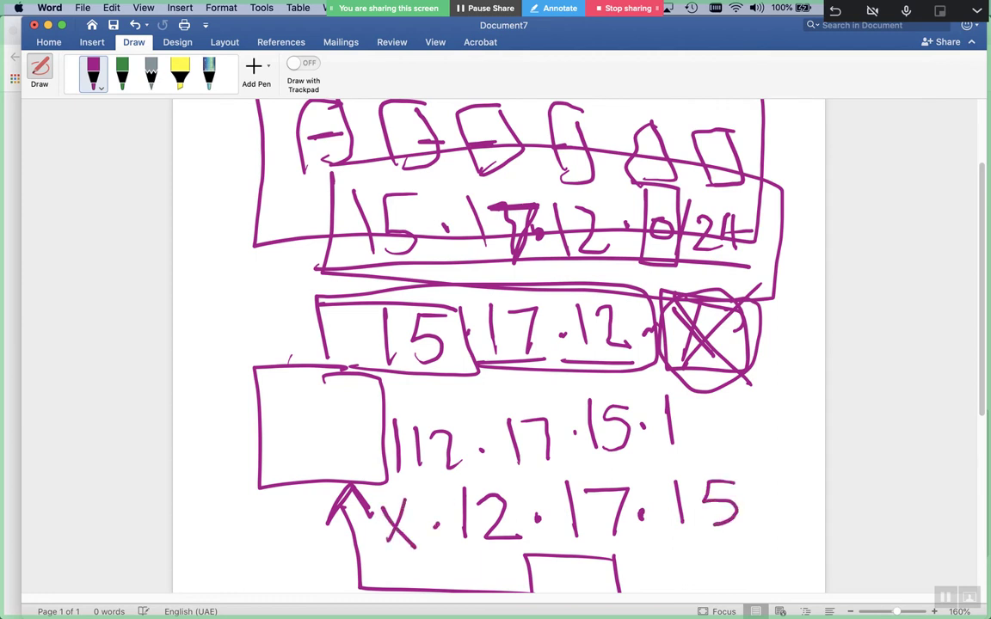
drag(406, 486, 424, 492)
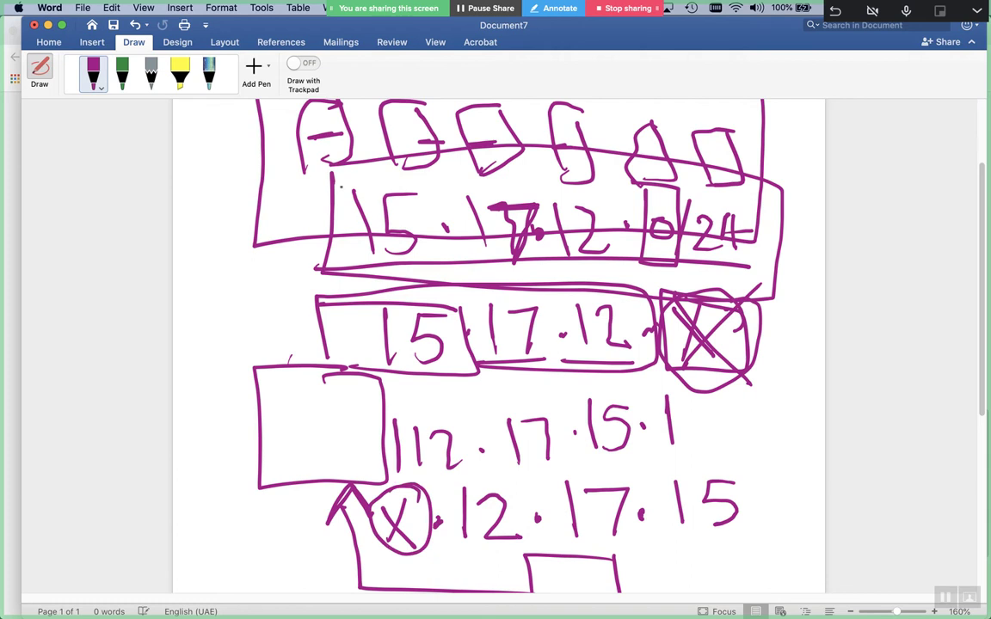
drag(297, 194, 349, 184)
mouse_move(383, 497)
mouse_down()
mouse_move(421, 515)
mouse_move(425, 503)
mouse_up()
drag(352, 540, 438, 518)
click(339, 579)
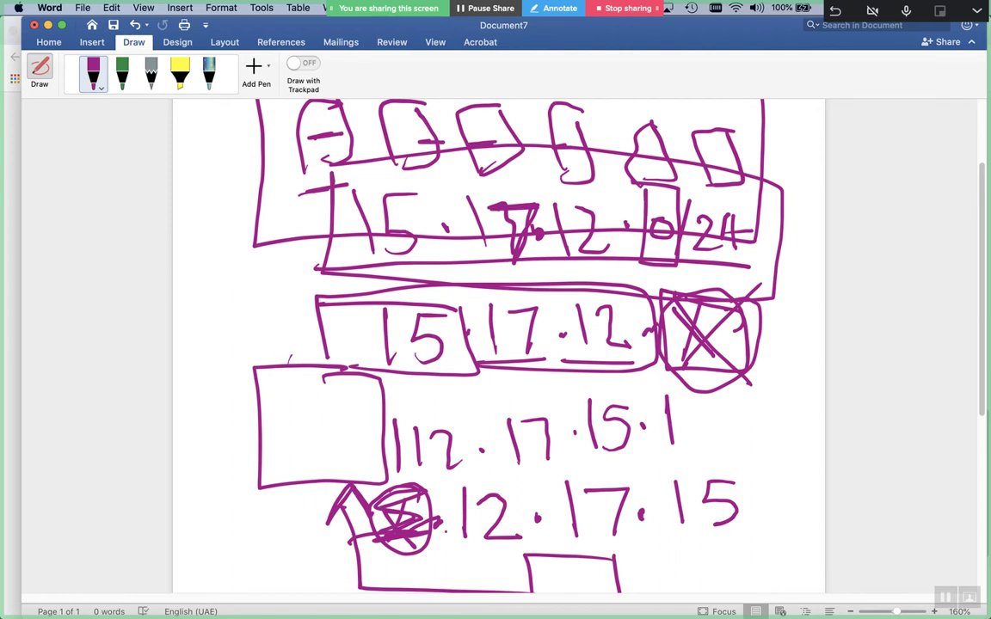
Box in 12·17·15 and draw an arrow pointing at the bottom 15
mouse_move(454, 473)
mouse_down()
mouse_move(449, 555)
mouse_move(775, 573)
mouse_move(747, 471)
mouse_move(576, 465)
mouse_up()
mouse_move(271, 547)
mouse_down()
mouse_move(404, 559)
mouse_move(309, 552)
mouse_up()
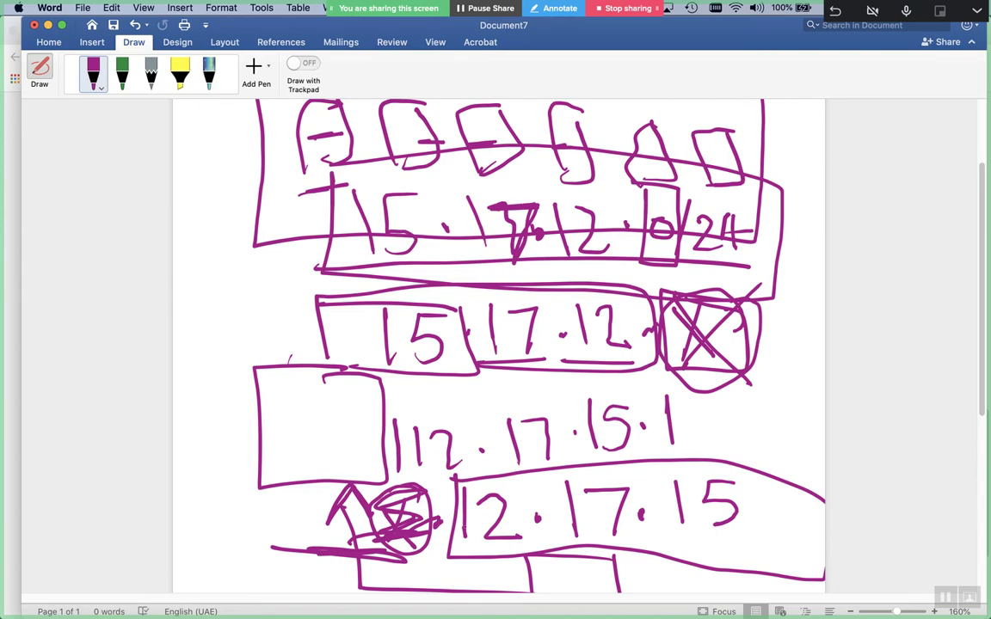
drag(361, 401, 413, 400)
mouse_move(689, 372)
mouse_down()
mouse_move(734, 372)
mouse_move(729, 378)
mouse_up()
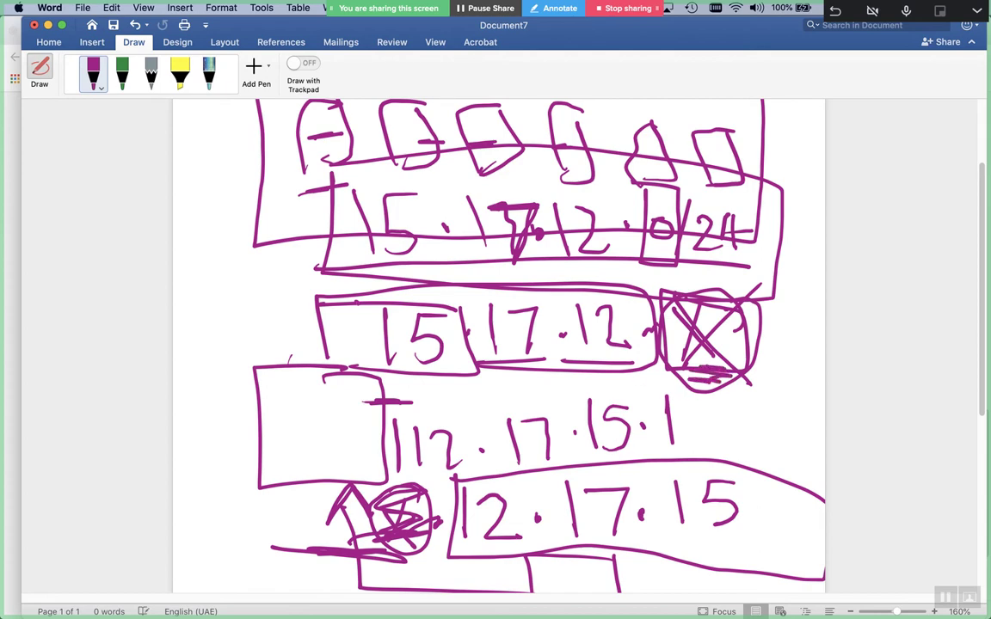
drag(801, 455, 739, 490)
drag(742, 490, 779, 503)
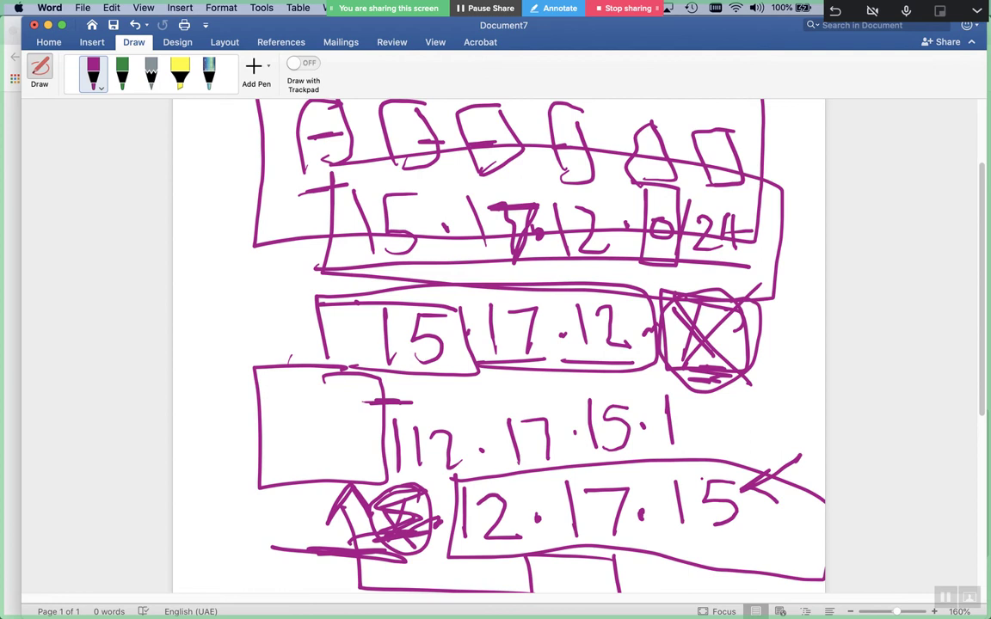
drag(693, 424, 683, 393)
Circle the crossed-out box and sketch a new box at lower left with a dot and dash
drag(714, 284, 750, 289)
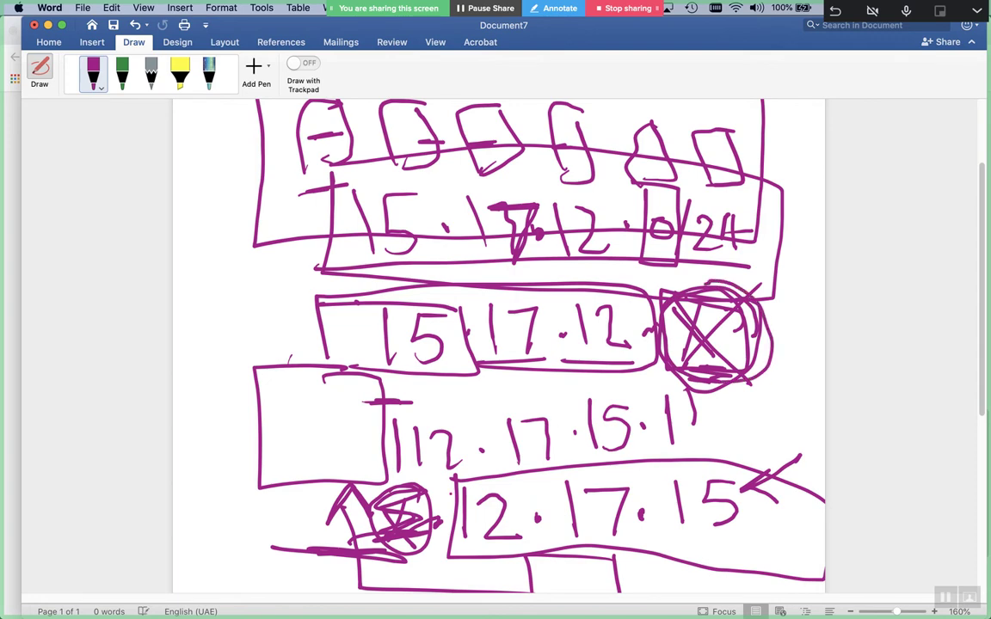
drag(353, 482, 402, 566)
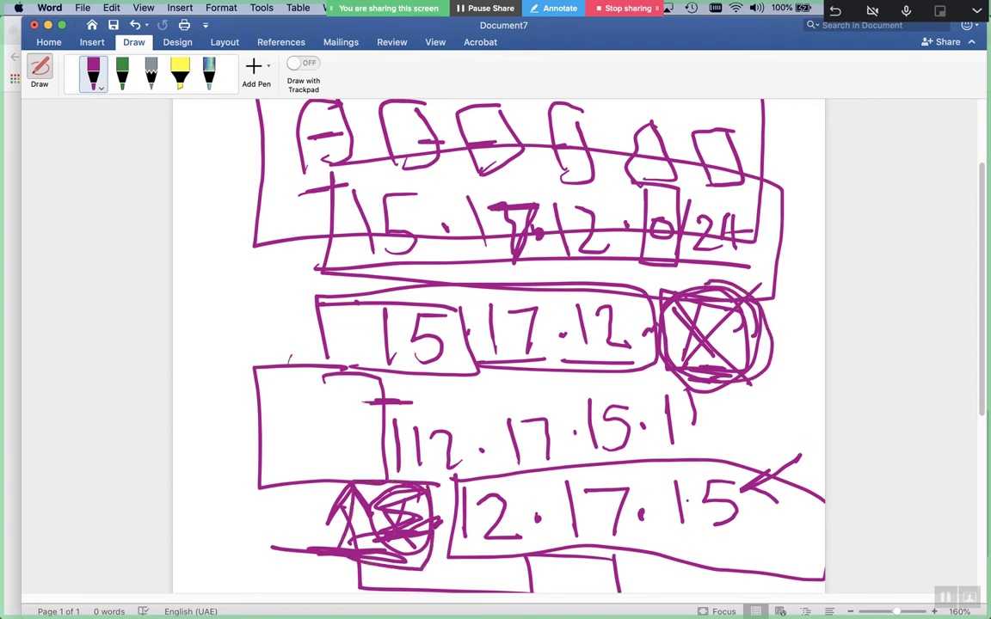
mouse_move(296, 499)
mouse_down()
mouse_move(215, 503)
mouse_move(284, 567)
mouse_move(303, 495)
mouse_up()
drag(245, 510, 293, 506)
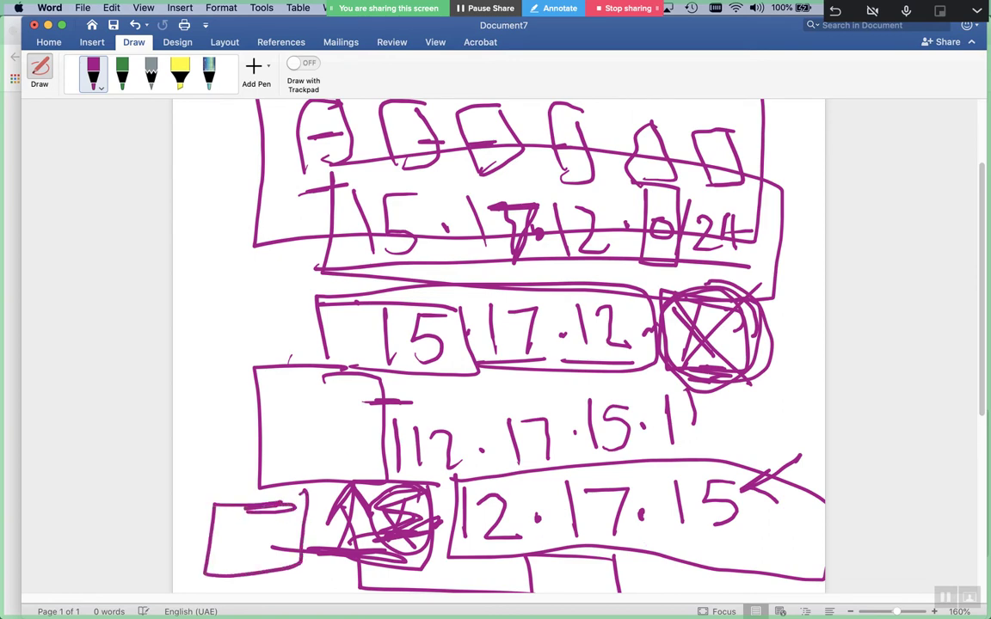
click(314, 522)
drag(228, 548, 275, 541)
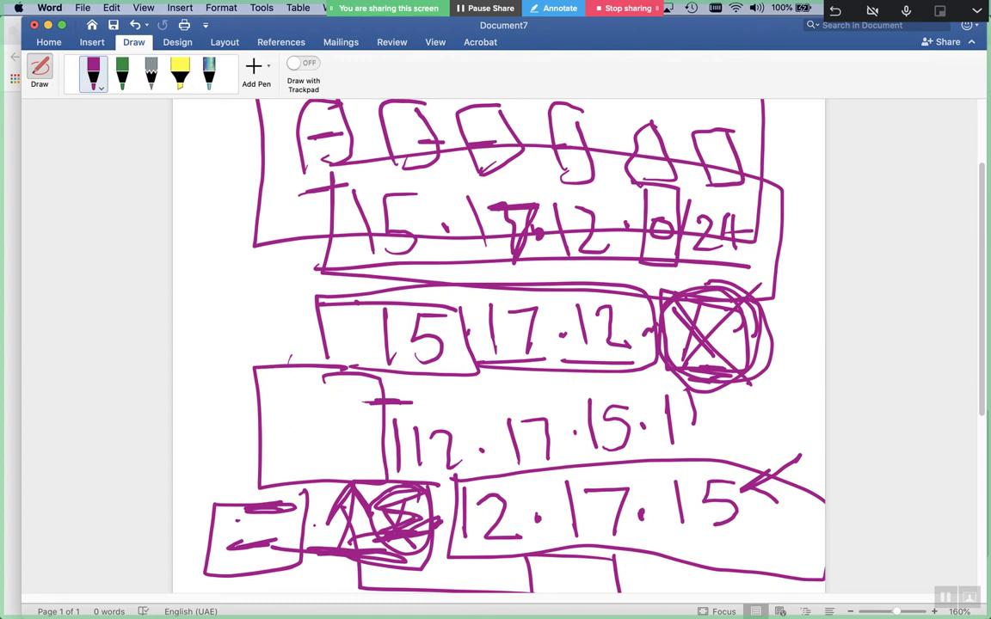
Handwrite the network address 192.168.15.0/24 below the diagram
scroll(314, 526, down, 8)
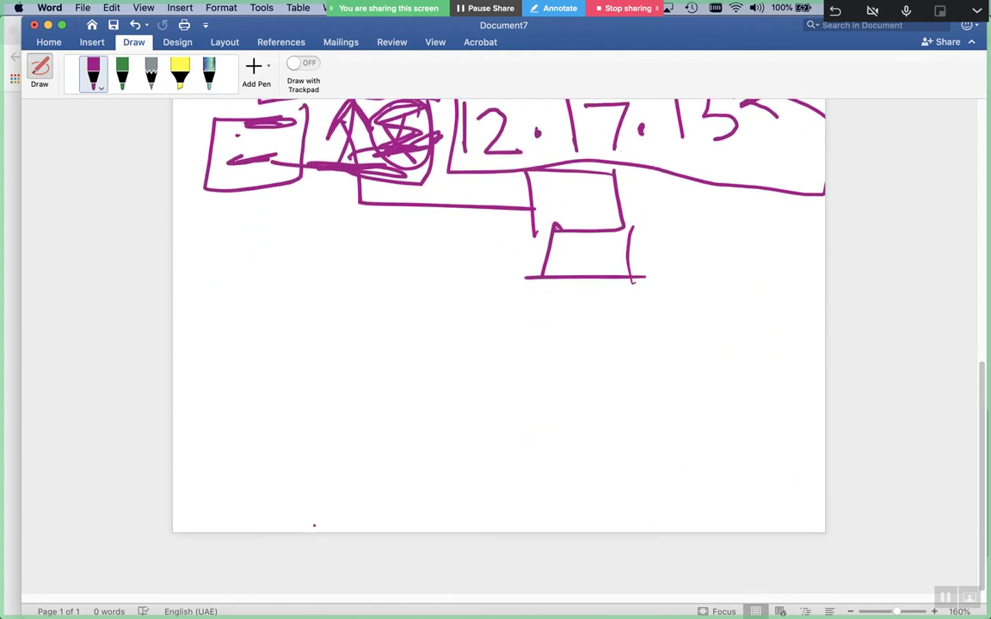
drag(263, 372, 272, 465)
drag(336, 394, 301, 443)
drag(358, 397, 400, 443)
click(424, 419)
mouse_move(484, 402)
mouse_down()
mouse_move(486, 446)
mouse_move(531, 372)
mouse_move(527, 420)
mouse_up()
mouse_move(578, 385)
mouse_down()
mouse_move(563, 397)
mouse_move(575, 388)
mouse_up()
click(617, 410)
click(655, 378)
mouse_move(658, 366)
mouse_down()
mouse_move(660, 423)
mouse_move(674, 420)
mouse_up()
click(703, 406)
mouse_move(724, 392)
mouse_down()
mouse_move(714, 413)
mouse_move(728, 392)
mouse_up()
mouse_move(762, 370)
mouse_down()
mouse_move(745, 423)
mouse_move(808, 414)
mouse_move(800, 425)
mouse_up()
Redraw the 6 in 168, box the address, and circle its 0
mouse_move(551, 363)
mouse_down()
mouse_move(516, 415)
mouse_move(539, 415)
mouse_up()
click(522, 457)
click(280, 354)
mouse_move(231, 341)
mouse_down()
mouse_move(233, 376)
mouse_move(376, 480)
mouse_move(729, 503)
mouse_move(746, 441)
mouse_move(490, 320)
mouse_move(231, 341)
mouse_up()
click(749, 505)
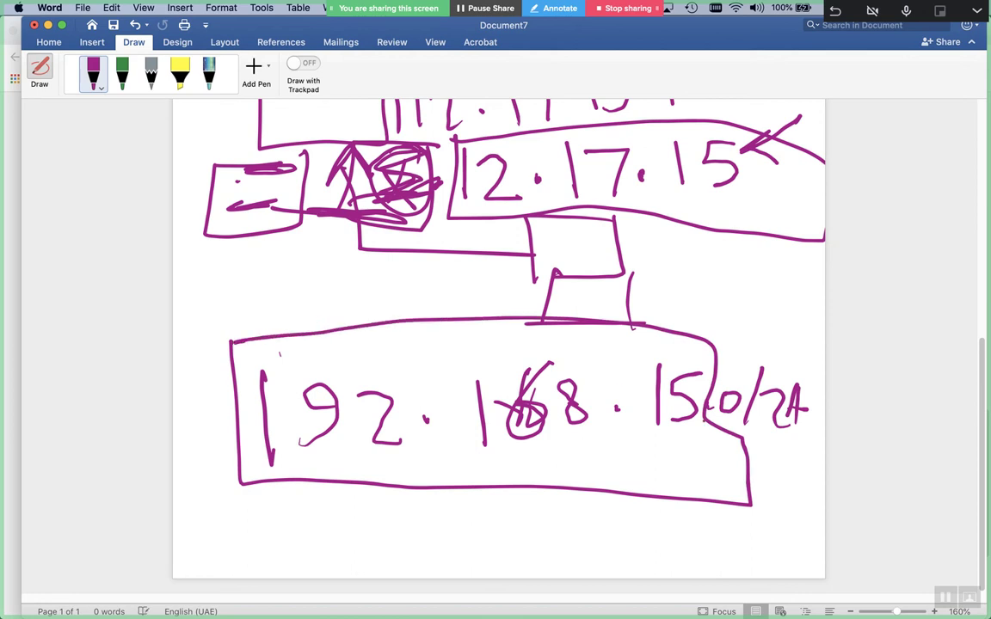
click(629, 410)
mouse_move(733, 368)
mouse_down()
mouse_move(701, 411)
mouse_move(742, 430)
mouse_up()
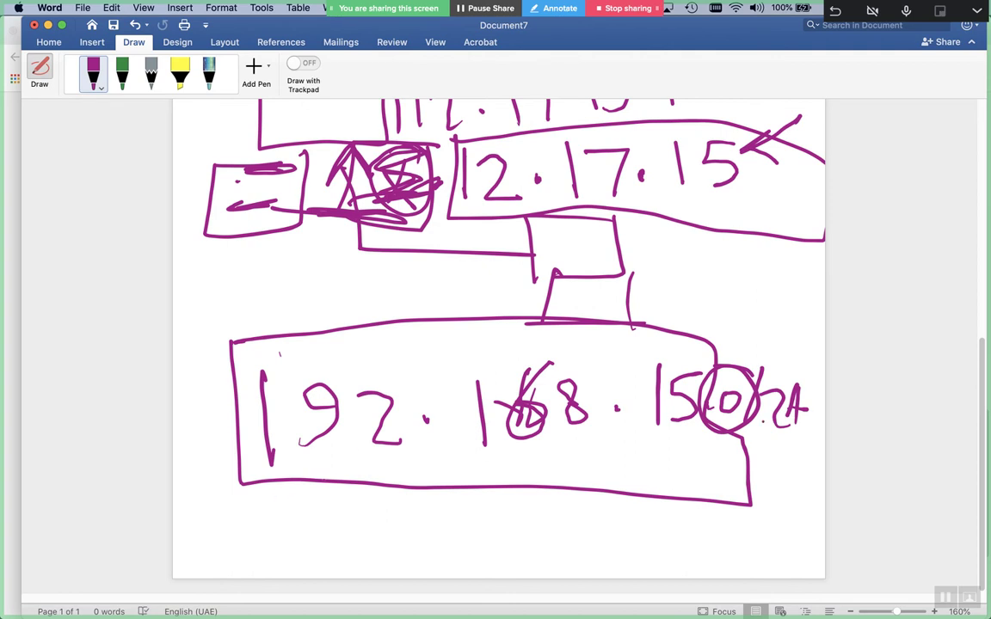
Write the reversed 0.15.168.192 beneath the box and scratch out the leading 0
drag(251, 515, 252, 516)
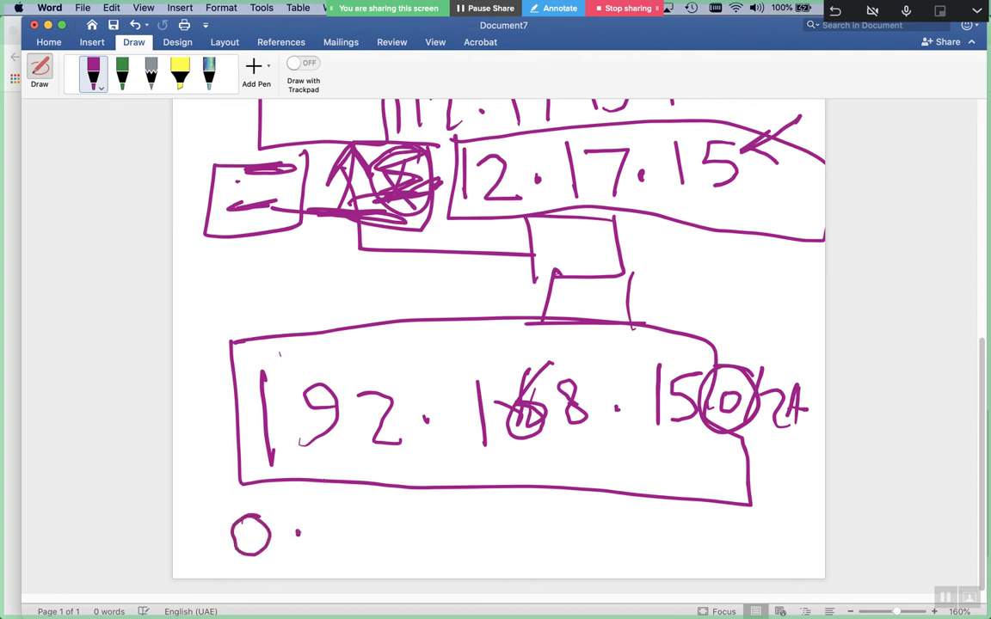
drag(361, 515, 363, 559)
drag(401, 515, 383, 560)
click(428, 541)
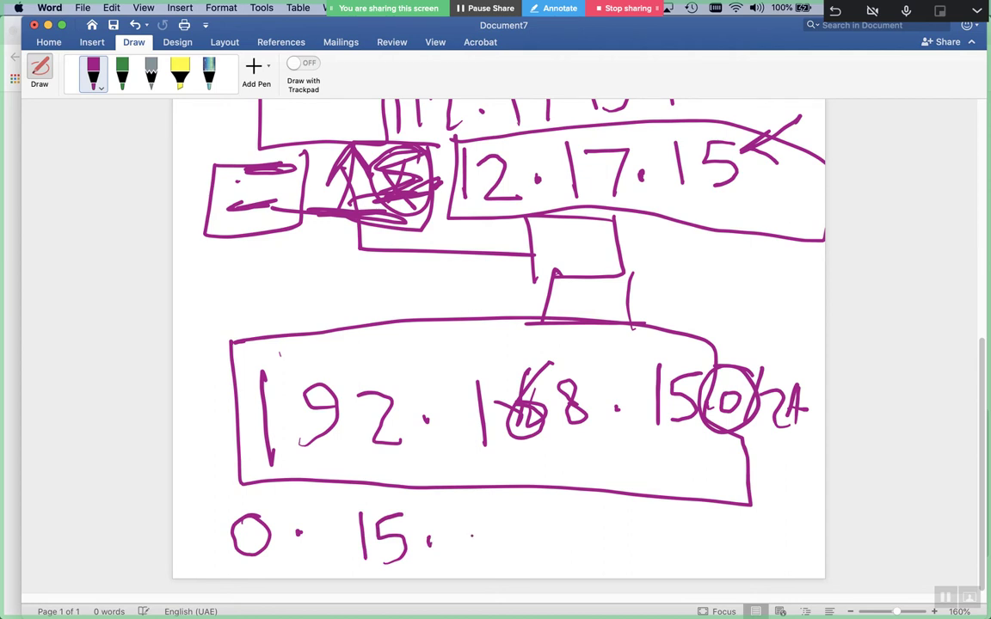
drag(457, 514, 469, 566)
mouse_move(515, 514)
mouse_down()
mouse_move(501, 542)
mouse_move(558, 555)
mouse_move(542, 518)
mouse_up()
click(570, 536)
click(600, 535)
mouse_move(609, 516)
mouse_down()
mouse_move(612, 561)
mouse_move(643, 561)
mouse_up()
drag(676, 524, 705, 553)
drag(227, 549, 313, 527)
mouse_move(232, 527)
mouse_down()
mouse_move(288, 532)
mouse_move(258, 540)
mouse_up()
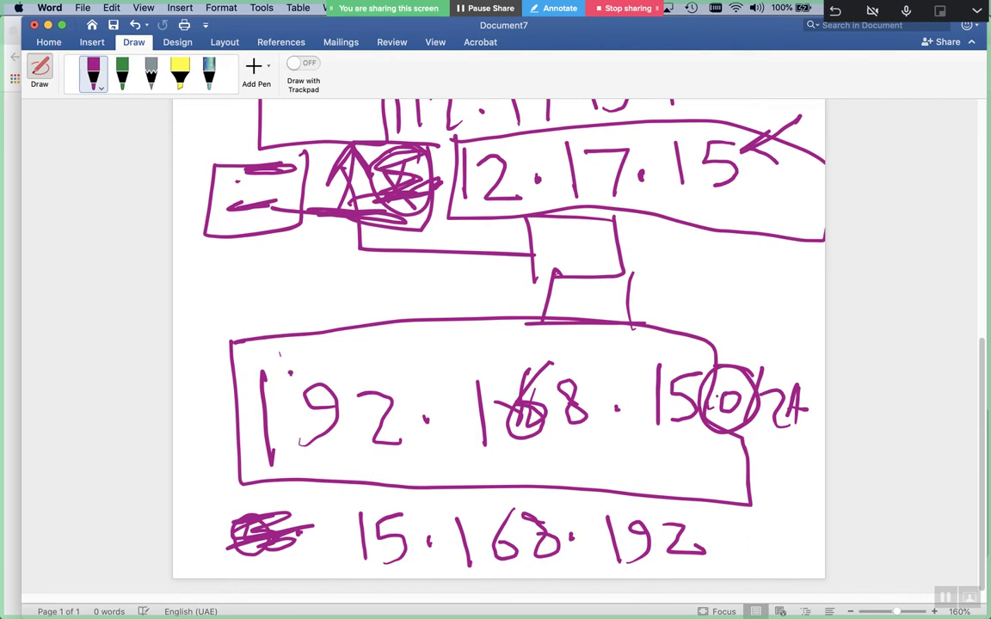
Write a circled 23 right of the connector box
mouse_move(705, 284)
mouse_down()
mouse_move(728, 295)
mouse_move(738, 331)
mouse_up()
drag(745, 282, 741, 334)
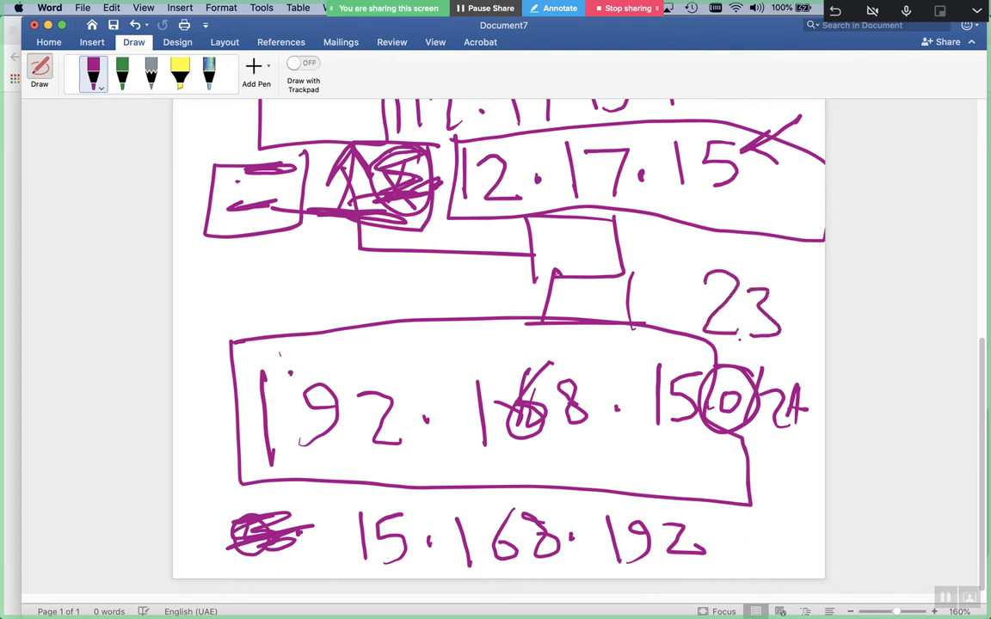
mouse_move(784, 277)
mouse_down()
mouse_move(731, 245)
mouse_move(668, 314)
mouse_move(787, 277)
mouse_up()
Write 23 before 15·168·192, then scribble it out
drag(191, 486, 225, 519)
mouse_move(236, 478)
mouse_down()
mouse_move(258, 492)
mouse_move(246, 514)
mouse_move(258, 486)
mouse_move(262, 497)
mouse_up()
click(334, 532)
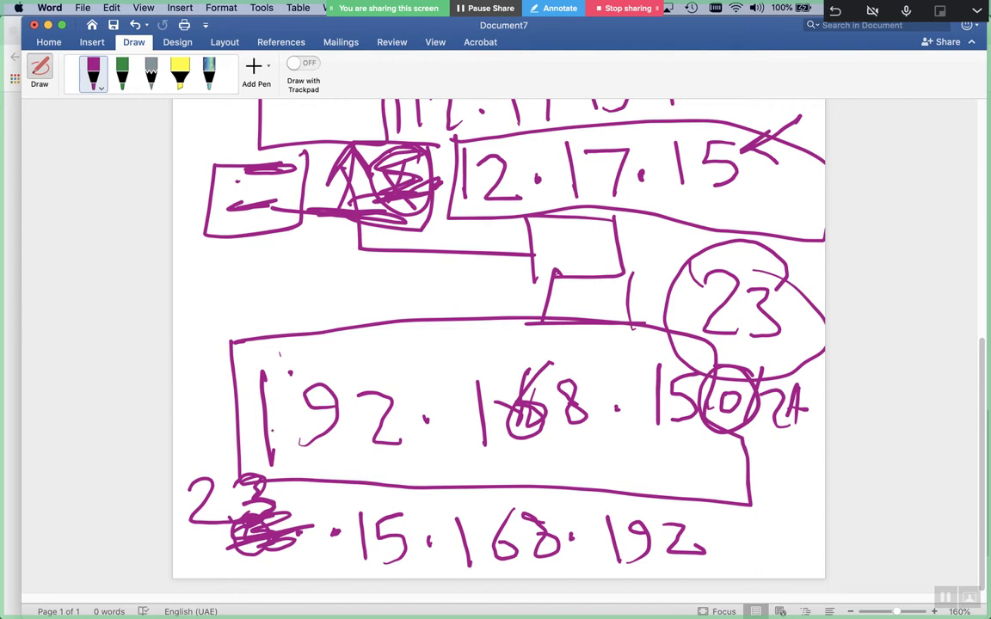
mouse_move(193, 489)
mouse_down()
mouse_move(258, 483)
mouse_move(189, 507)
mouse_move(284, 495)
mouse_move(215, 488)
mouse_move(252, 495)
mouse_up()
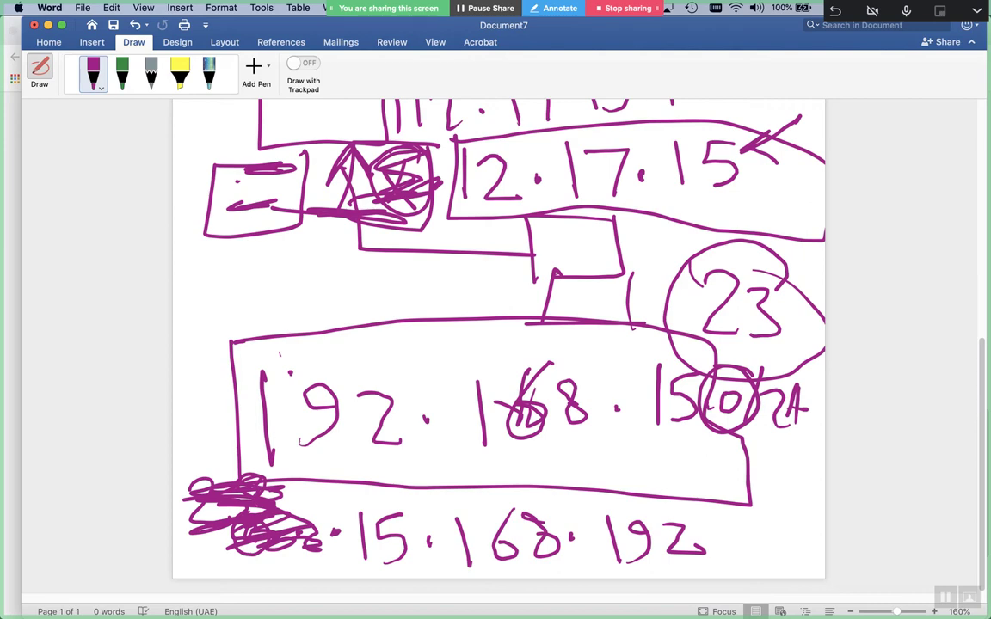
Close Document7 without saving and start new blank Document8
key(super+a)
key(super+w)
click(457, 119)
key(super+n)
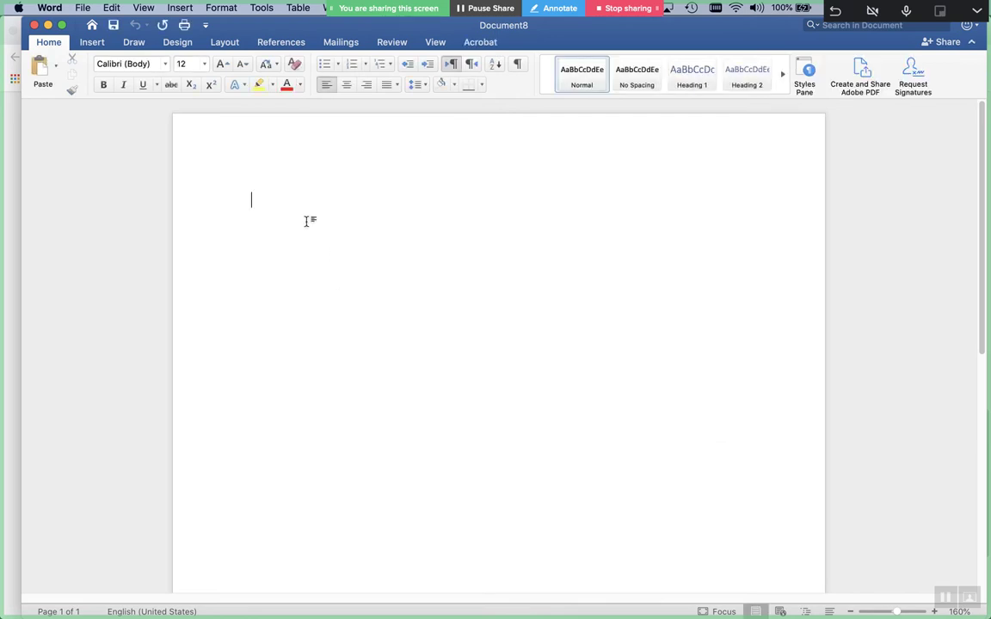
With the purple pen, write /24, /16 and /8 in a column and underline them
click(133, 42)
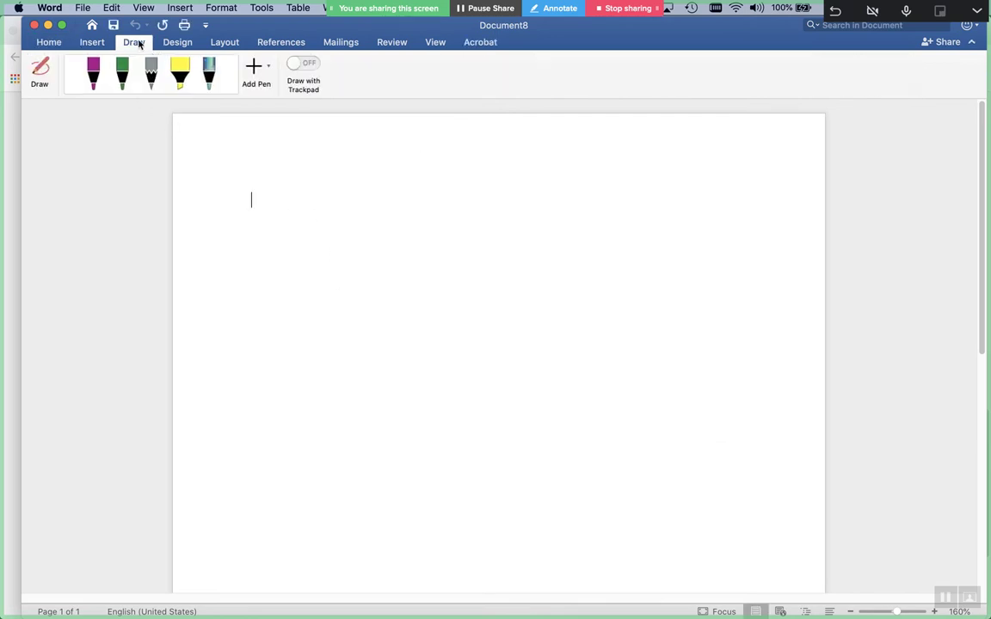
click(95, 75)
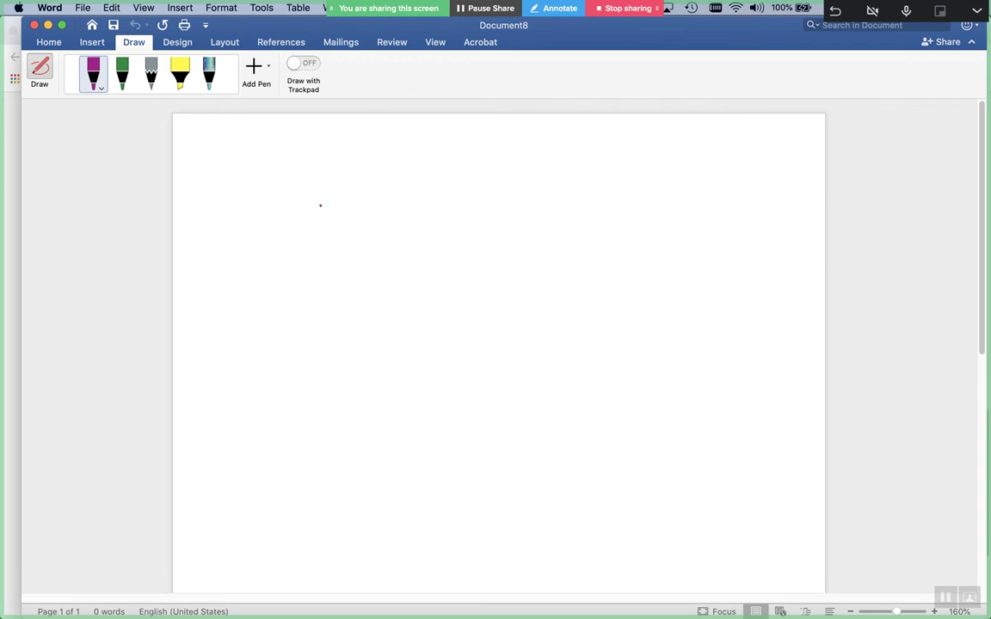
drag(320, 165, 266, 247)
drag(321, 199, 371, 227)
mouse_move(389, 208)
mouse_down()
mouse_move(421, 206)
mouse_move(412, 228)
mouse_up()
drag(400, 176, 382, 211)
drag(277, 290, 247, 361)
drag(297, 295, 298, 362)
drag(345, 277, 318, 317)
drag(280, 396, 249, 472)
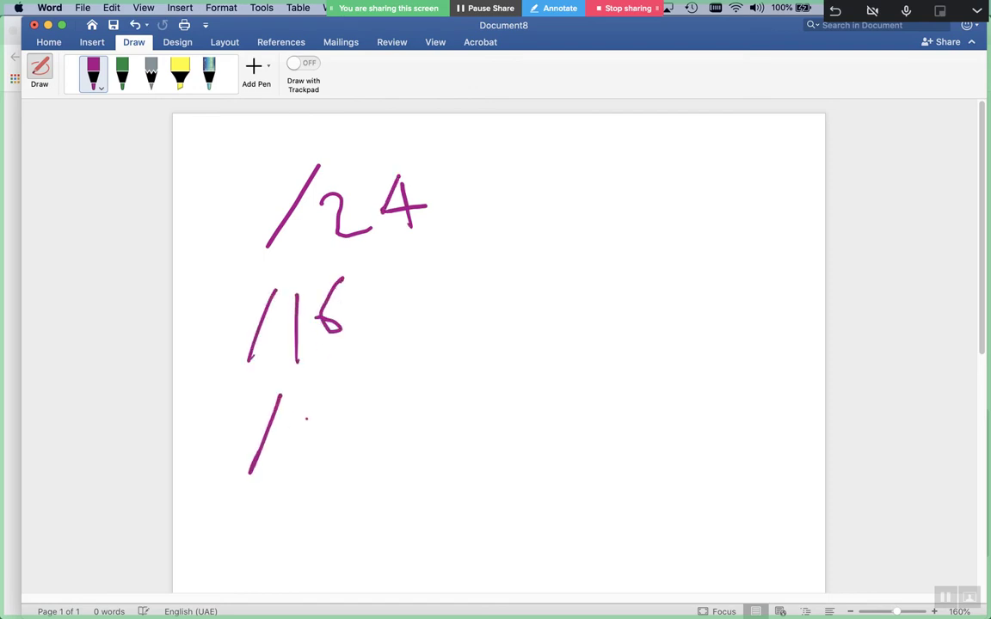
drag(311, 418, 320, 414)
drag(195, 498, 518, 487)
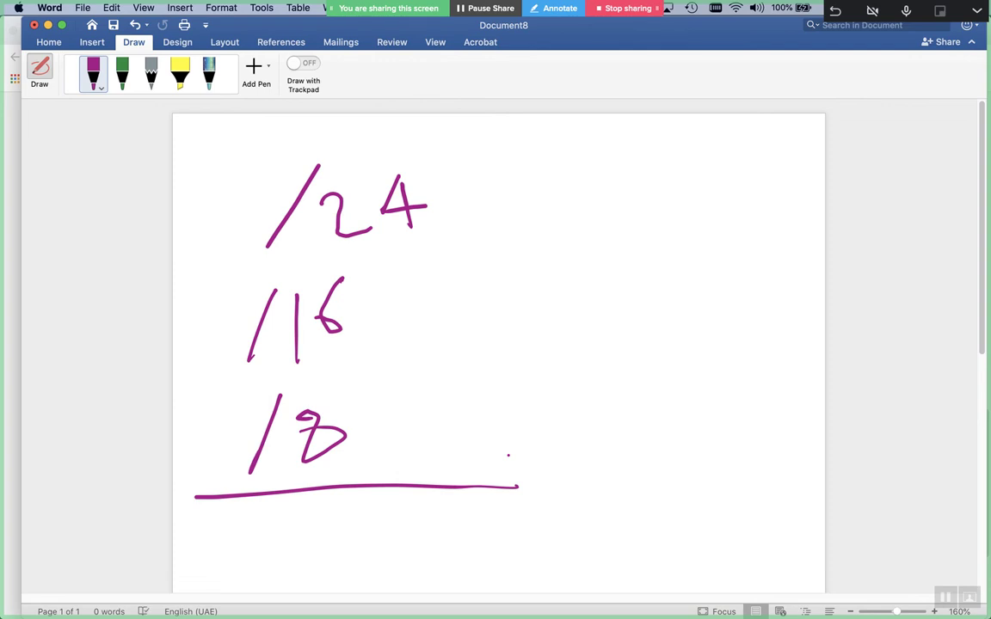
Draw a divider, write and cross out /22, and note 4 X /24 below
drag(533, 210, 506, 534)
drag(641, 316, 590, 412)
drag(638, 362, 681, 414)
click(725, 387)
mouse_move(690, 366)
mouse_down()
mouse_move(695, 406)
mouse_move(747, 412)
mouse_up()
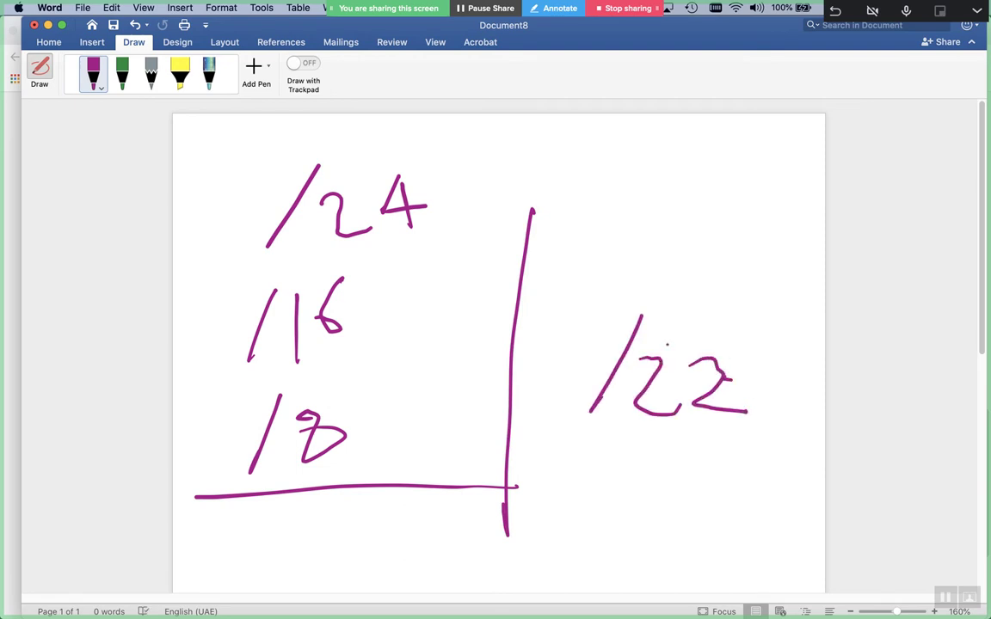
drag(728, 313, 583, 447)
drag(562, 318, 727, 439)
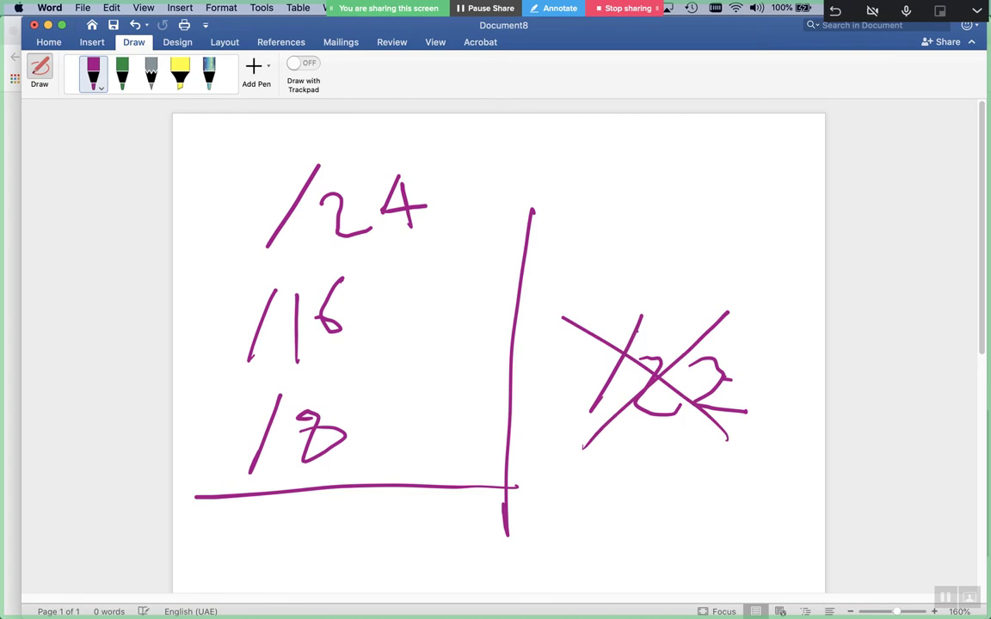
mouse_move(551, 491)
mouse_down()
mouse_move(605, 489)
mouse_move(581, 513)
mouse_up()
drag(560, 465, 556, 494)
mouse_move(656, 471)
mouse_down()
mouse_move(629, 519)
mouse_move(665, 519)
mouse_up()
mouse_move(741, 460)
mouse_down()
mouse_move(709, 528)
mouse_move(786, 525)
mouse_move(826, 501)
mouse_up()
mouse_move(811, 464)
mouse_down()
mouse_move(812, 523)
mouse_move(789, 501)
mouse_up()
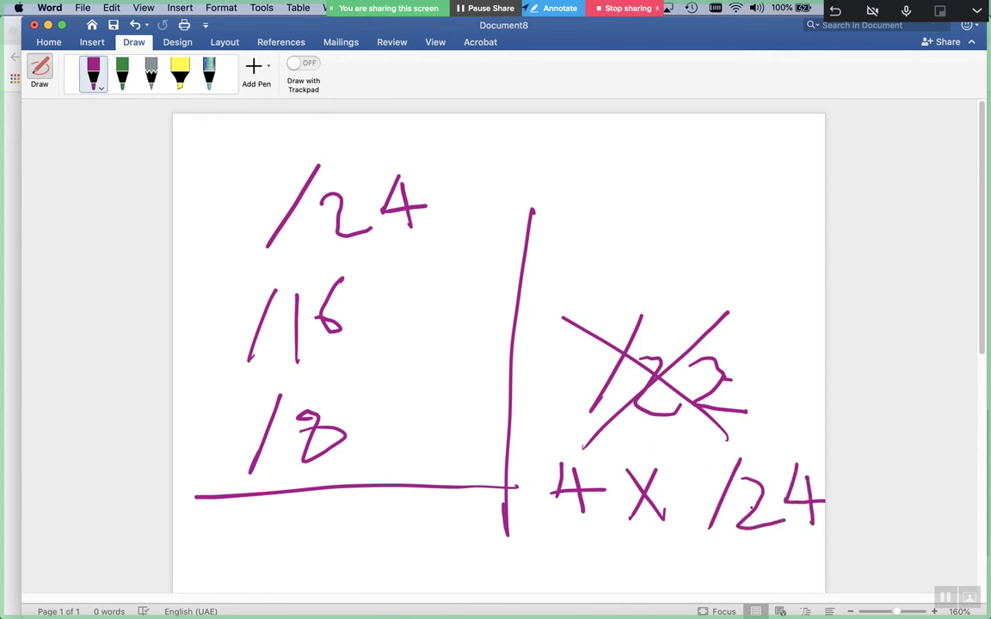
Write /23 at the top right with 2 X /24 beneath it
drag(624, 140, 593, 215)
drag(619, 173, 658, 210)
mouse_move(683, 166)
mouse_down()
mouse_move(693, 184)
mouse_move(679, 206)
mouse_up()
drag(552, 248, 602, 276)
mouse_move(641, 234)
mouse_down()
mouse_move(673, 284)
mouse_move(635, 286)
mouse_up()
mouse_move(721, 216)
mouse_down()
mouse_move(696, 281)
mouse_move(794, 267)
mouse_up()
drag(774, 240, 778, 287)
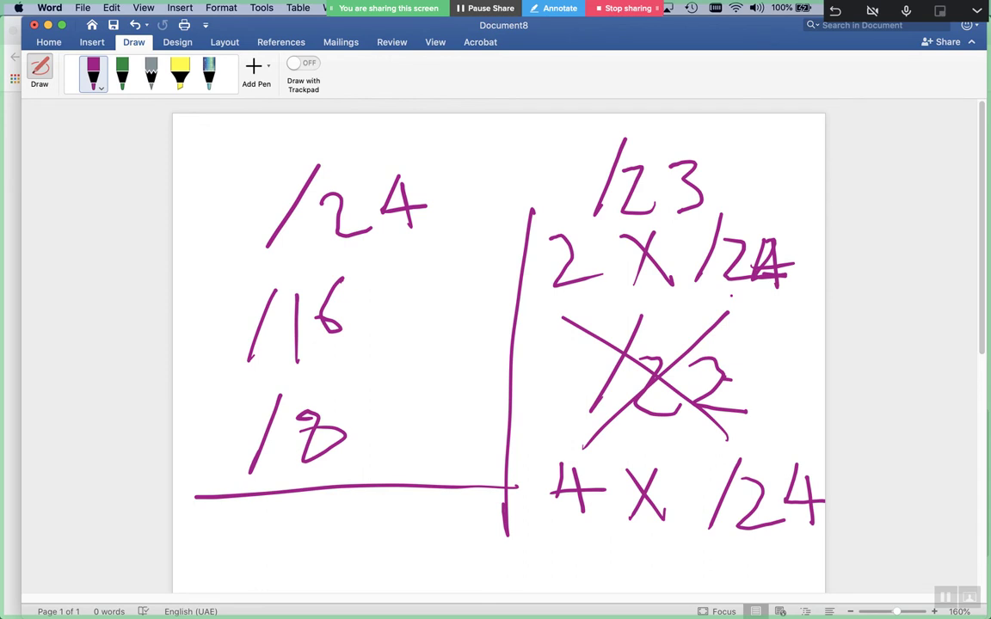
Ink /28 above /24 further down the page, then select all and close Document8
scroll(731, 295, down, 15)
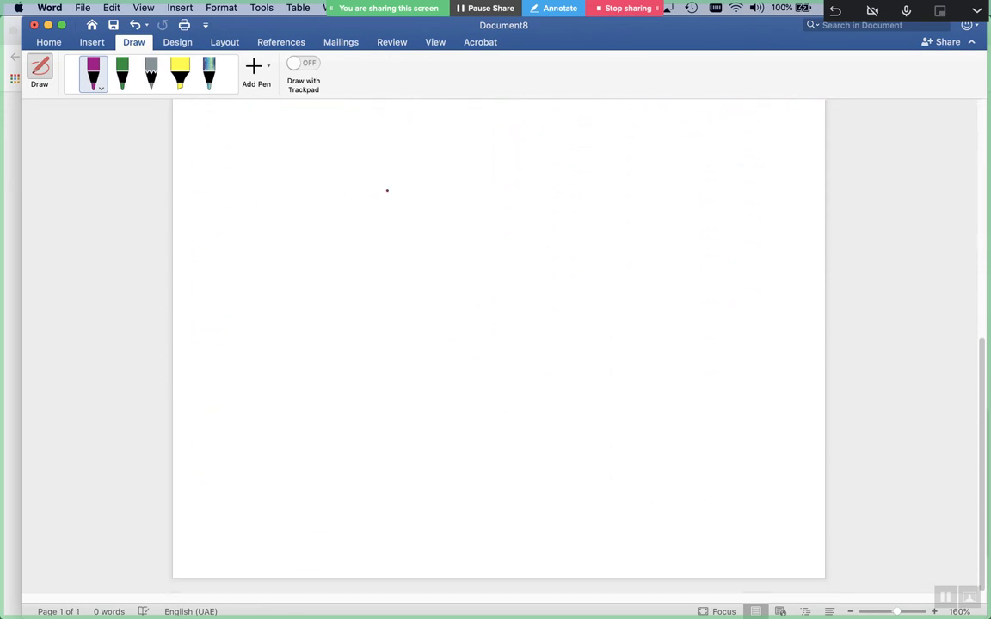
drag(577, 170, 524, 274)
mouse_move(592, 212)
mouse_down()
mouse_move(613, 204)
mouse_move(636, 266)
mouse_up()
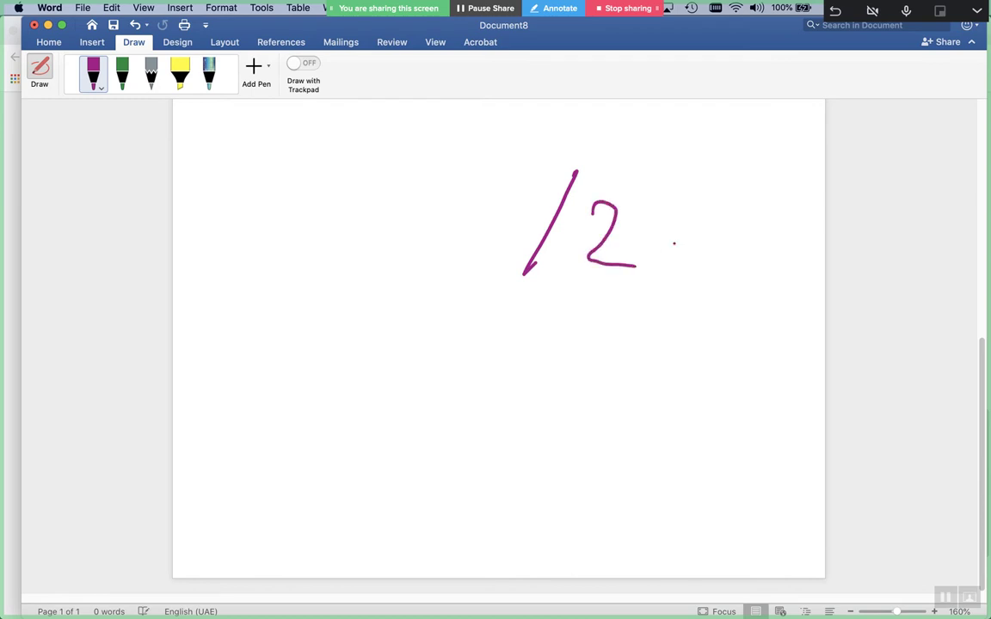
mouse_move(662, 209)
mouse_down()
mouse_move(663, 256)
mouse_move(645, 220)
mouse_up()
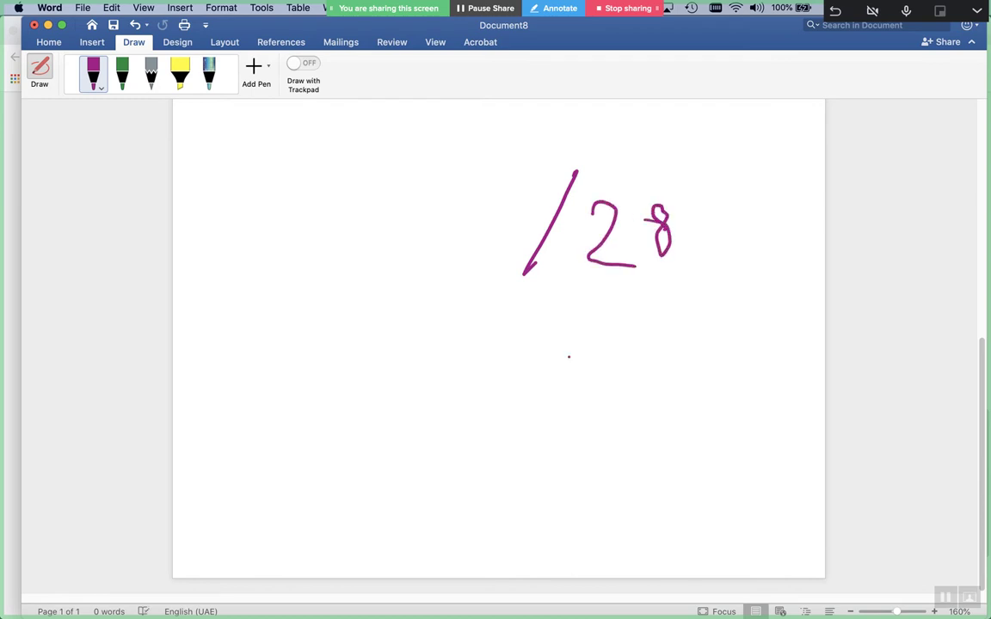
drag(552, 323, 500, 424)
mouse_move(564, 379)
mouse_down()
mouse_move(559, 421)
mouse_move(622, 435)
mouse_up()
drag(696, 400, 632, 400)
drag(664, 367, 665, 428)
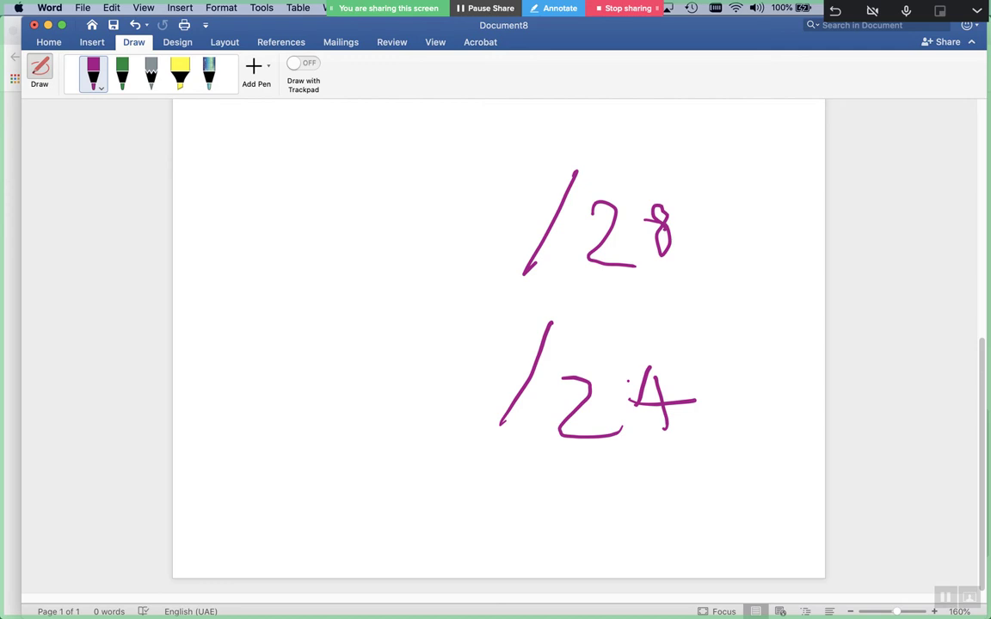
key(super+a)
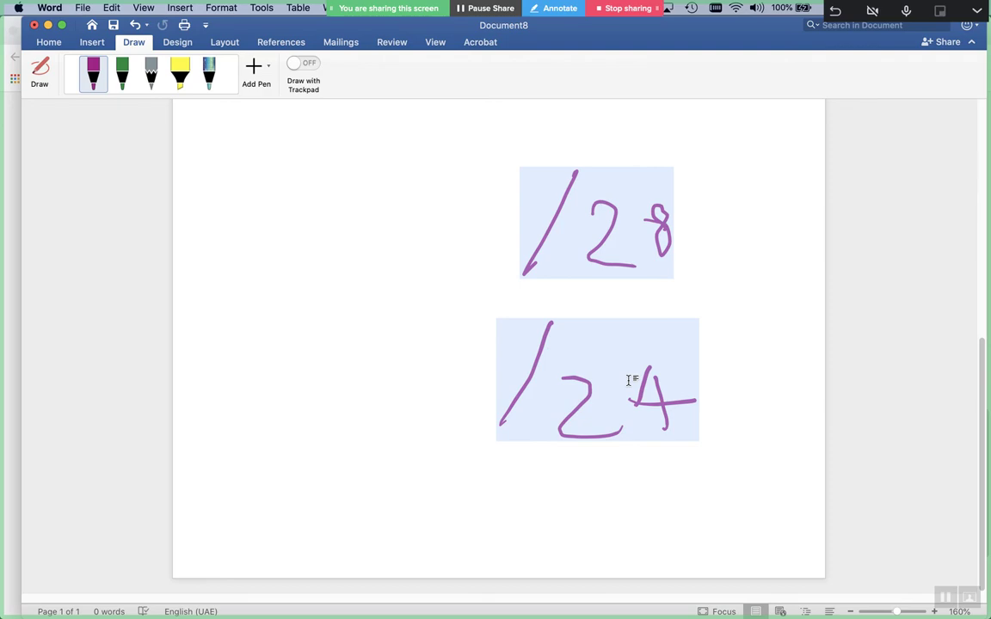
key(super+w)
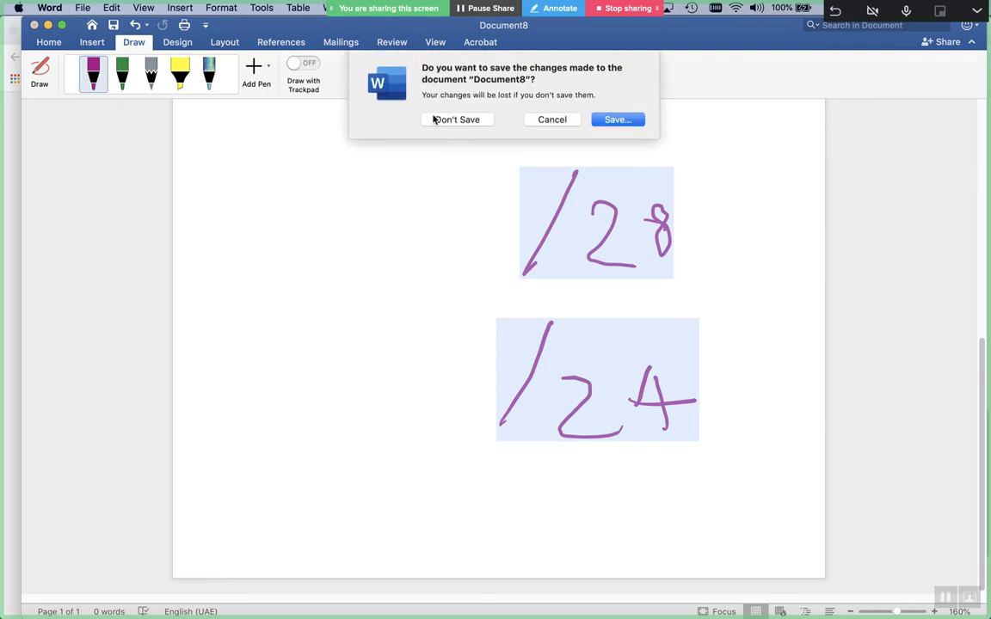
Discard Document8, create Document9, and pick the purple pen on the Draw tab
click(436, 119)
key(super+n)
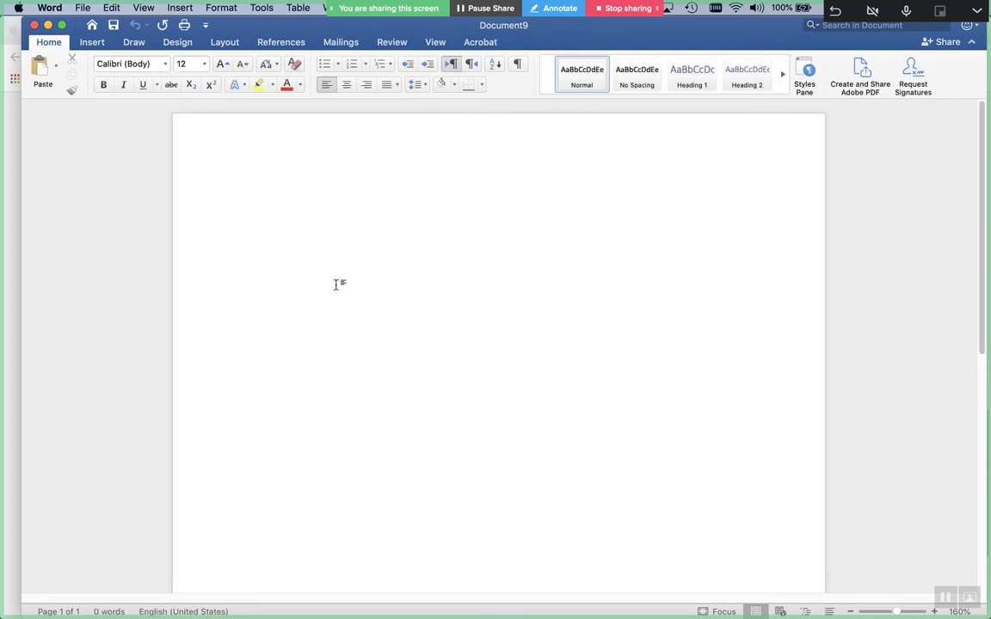
click(95, 42)
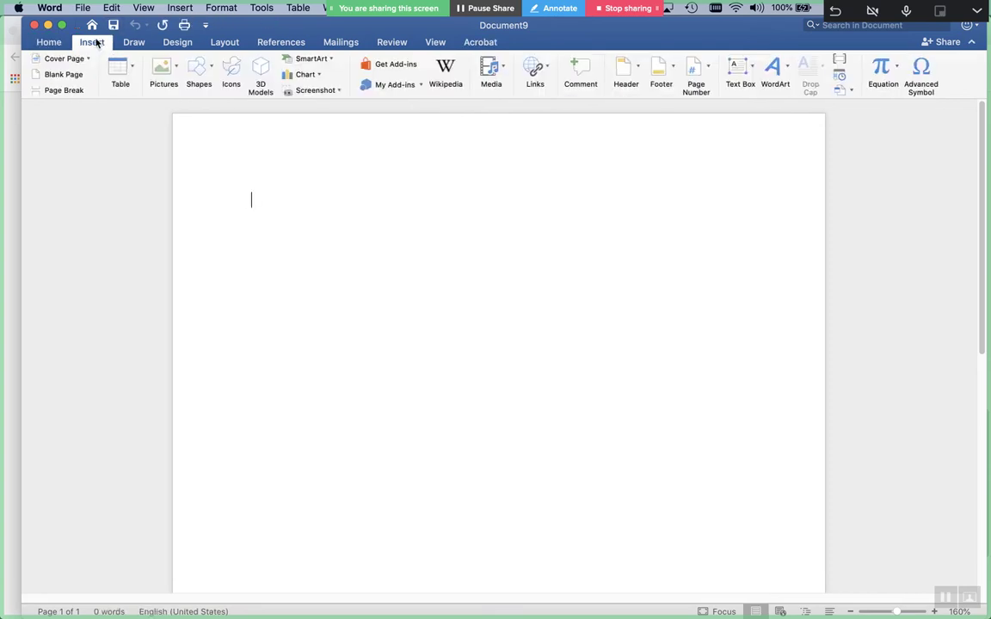
click(97, 41)
click(133, 43)
click(93, 73)
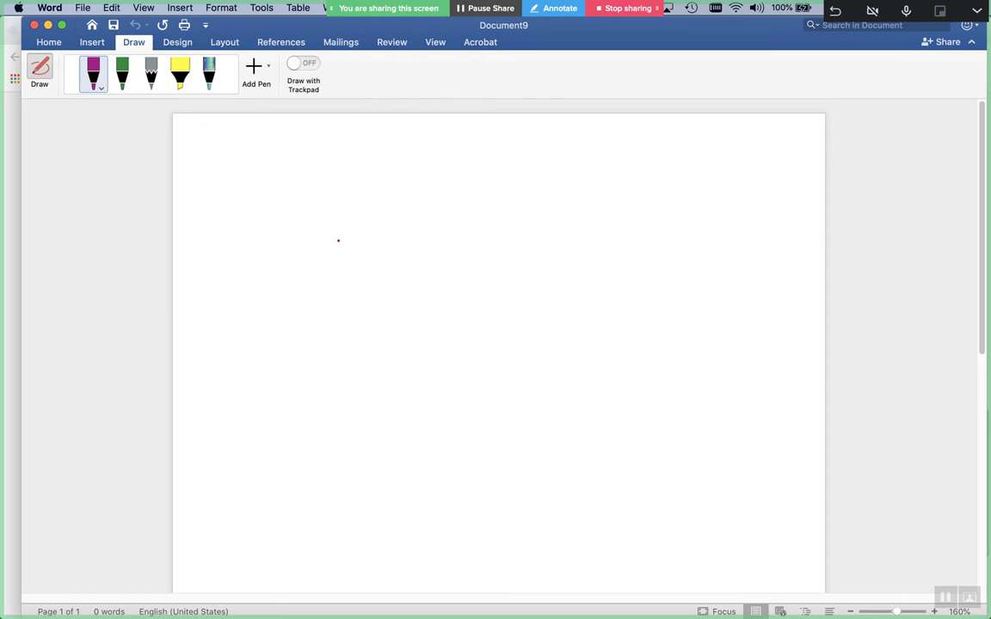
Hand-write /24 near the top of the page in purple ink
drag(316, 170, 253, 243)
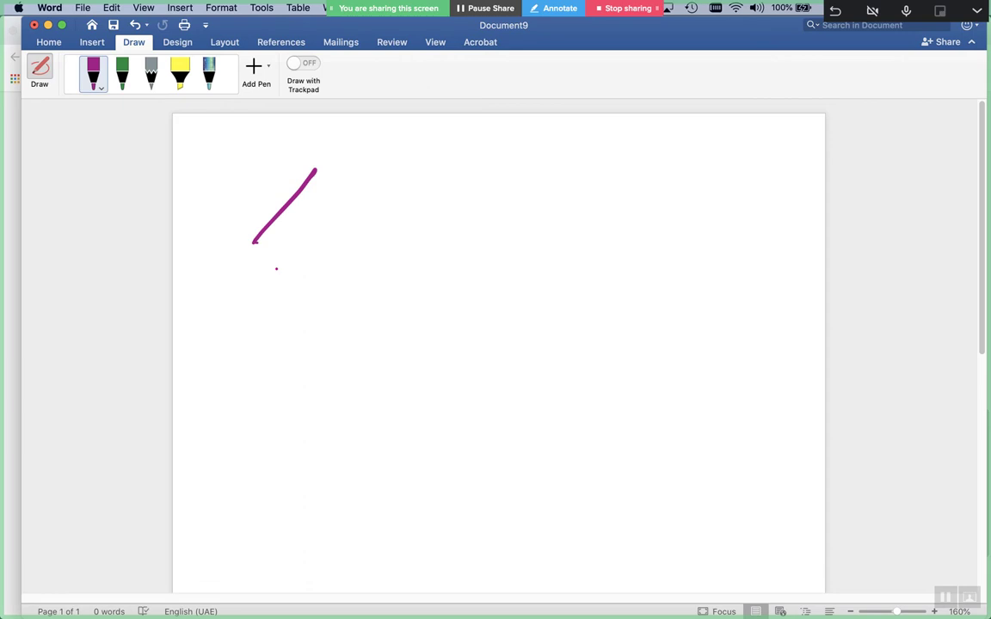
mouse_move(316, 200)
mouse_down()
mouse_move(310, 245)
mouse_move(356, 244)
mouse_up()
mouse_move(376, 211)
mouse_down()
mouse_move(406, 210)
mouse_move(391, 235)
mouse_up()
drag(375, 188, 362, 219)
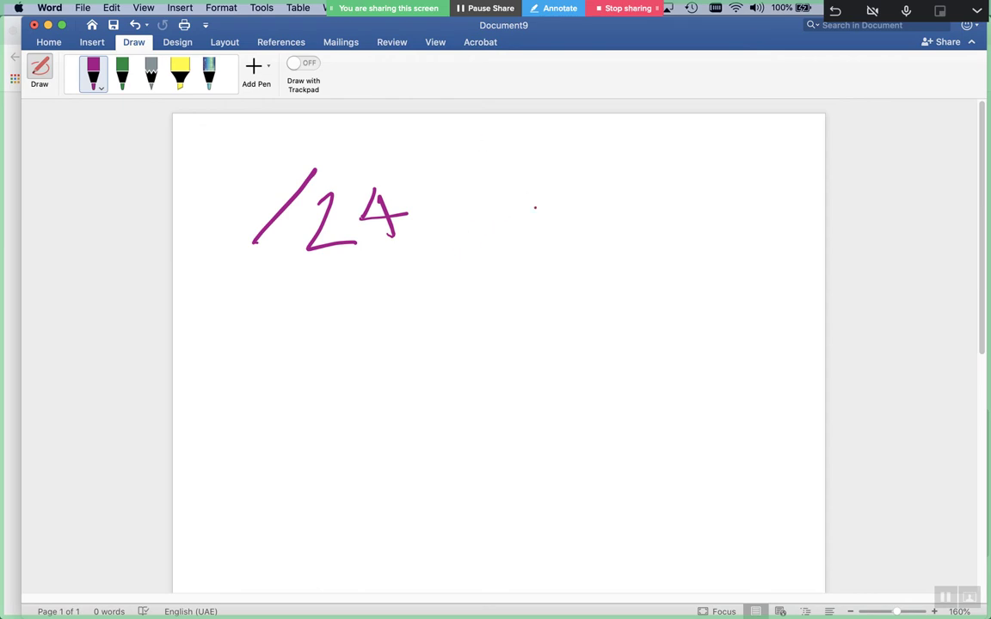
Write 112.15.1.0/24 to the right of /24 and circle its .0/24 ending
mouse_move(507, 188)
mouse_down()
mouse_move(512, 250)
mouse_move(543, 252)
mouse_up()
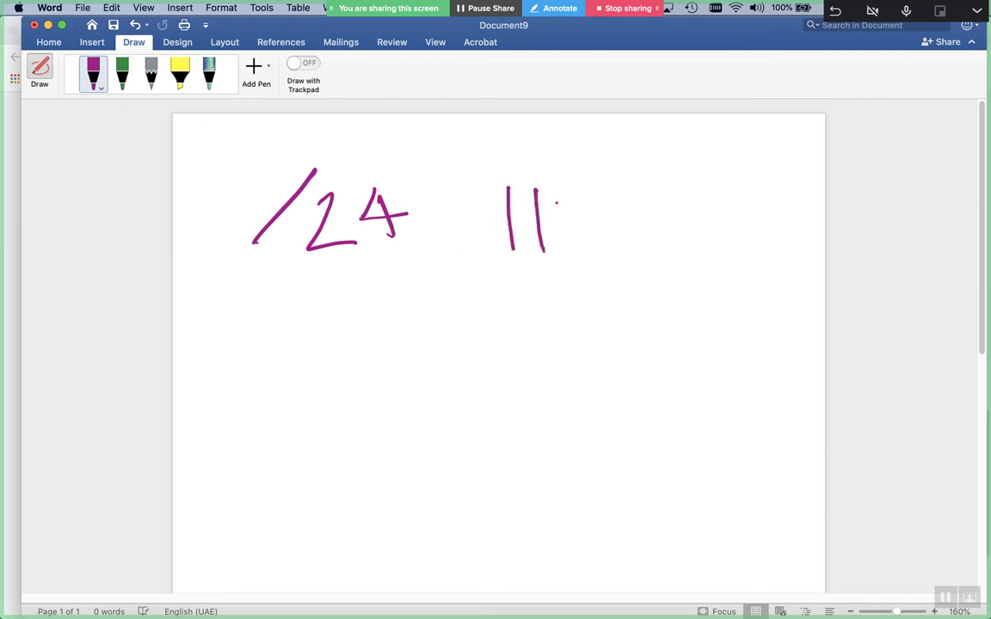
drag(559, 202, 594, 242)
click(609, 217)
mouse_move(628, 181)
mouse_down()
mouse_move(634, 230)
mouse_move(660, 175)
mouse_move(693, 215)
mouse_up()
click(671, 196)
click(712, 195)
click(734, 195)
drag(737, 182, 733, 205)
mouse_move(752, 166)
mouse_down()
mouse_move(753, 207)
mouse_move(778, 208)
mouse_up()
drag(800, 163, 801, 208)
mouse_move(774, 187)
mouse_down()
mouse_move(814, 183)
mouse_move(782, 194)
mouse_move(788, 208)
mouse_up()
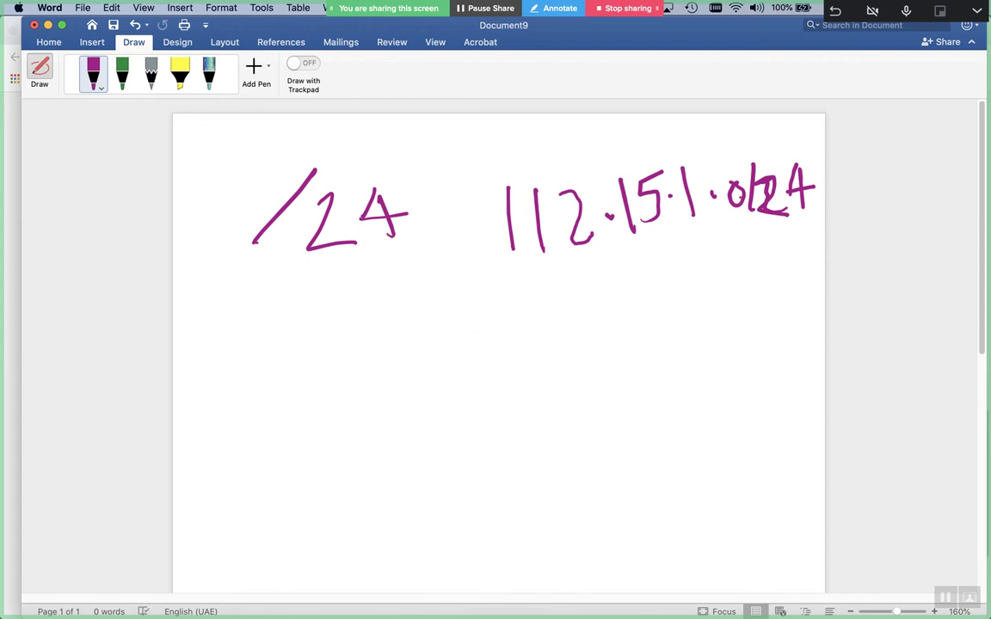
mouse_move(757, 148)
mouse_down()
mouse_move(736, 137)
mouse_move(768, 252)
mouse_move(753, 142)
mouse_up()
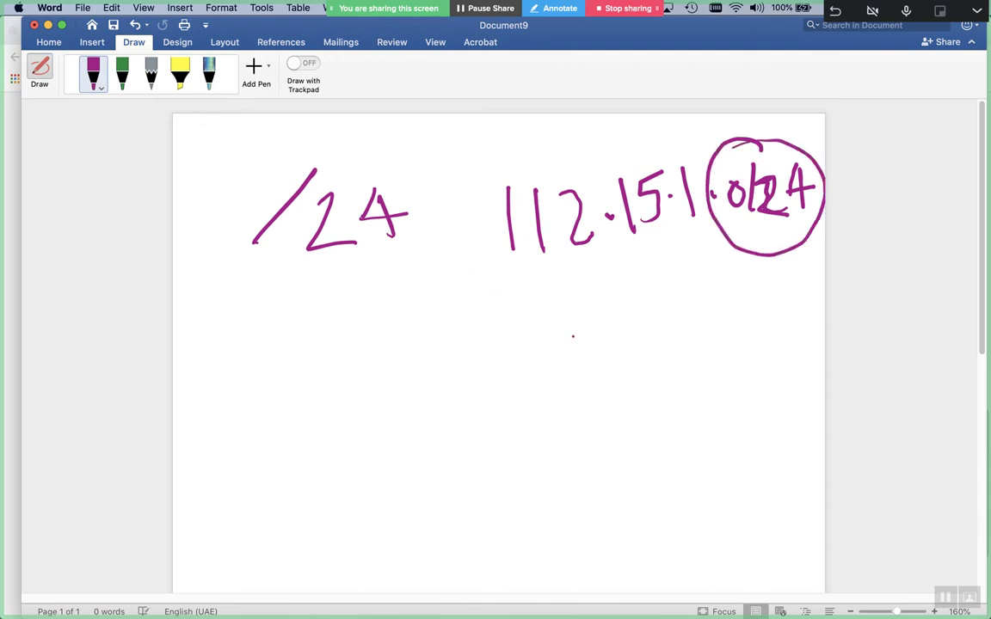
Write the reversed address 1.15.112 below it and underline it
drag(496, 282, 487, 352)
click(517, 326)
drag(552, 287, 560, 344)
mouse_move(586, 292)
mouse_down()
mouse_move(608, 292)
mouse_move(586, 341)
mouse_up()
click(632, 322)
drag(653, 303, 661, 339)
drag(686, 304, 690, 339)
click(706, 335)
mouse_move(700, 303)
mouse_down()
mouse_move(712, 329)
mouse_move(745, 337)
mouse_move(444, 381)
mouse_up()
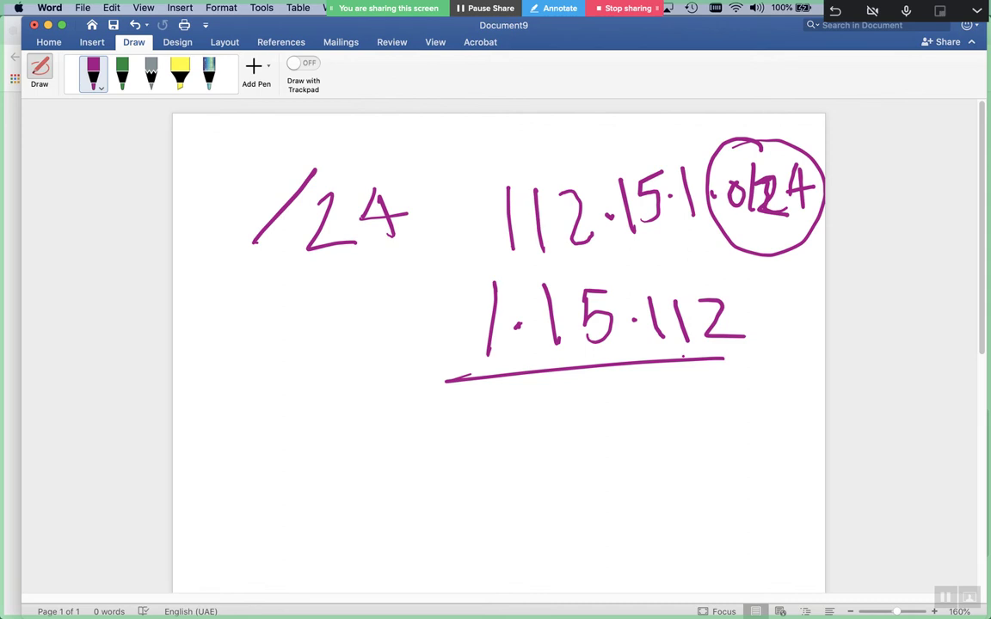
Write /23 below the earlier notes
drag(282, 393, 235, 496)
drag(290, 429, 338, 464)
mouse_move(356, 411)
mouse_down()
mouse_move(375, 463)
mouse_move(359, 461)
mouse_up()
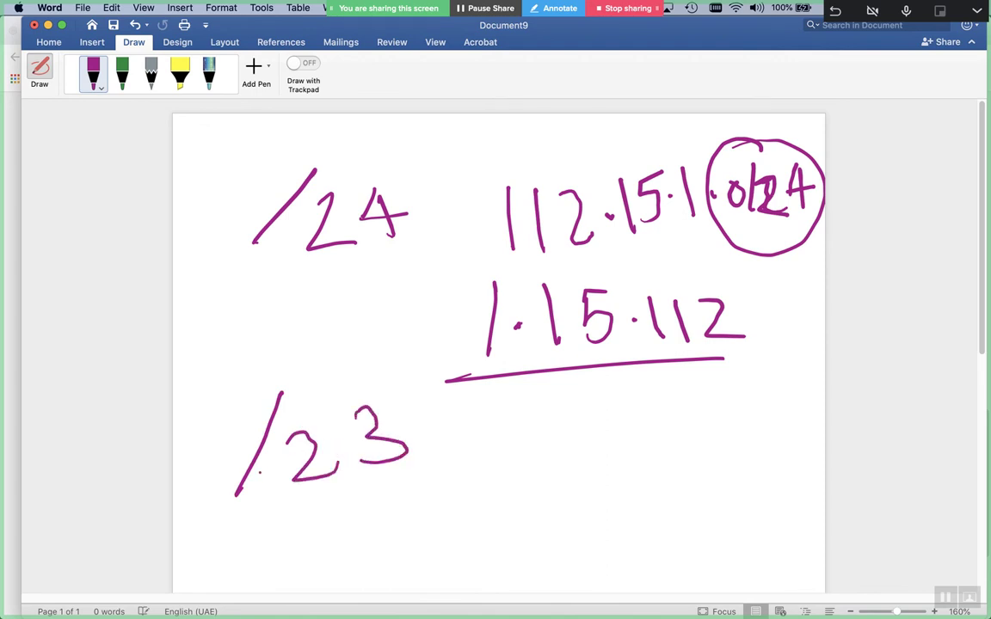
Hand-write 2x/24 beside the /23 note
scroll(260, 473, down, 3)
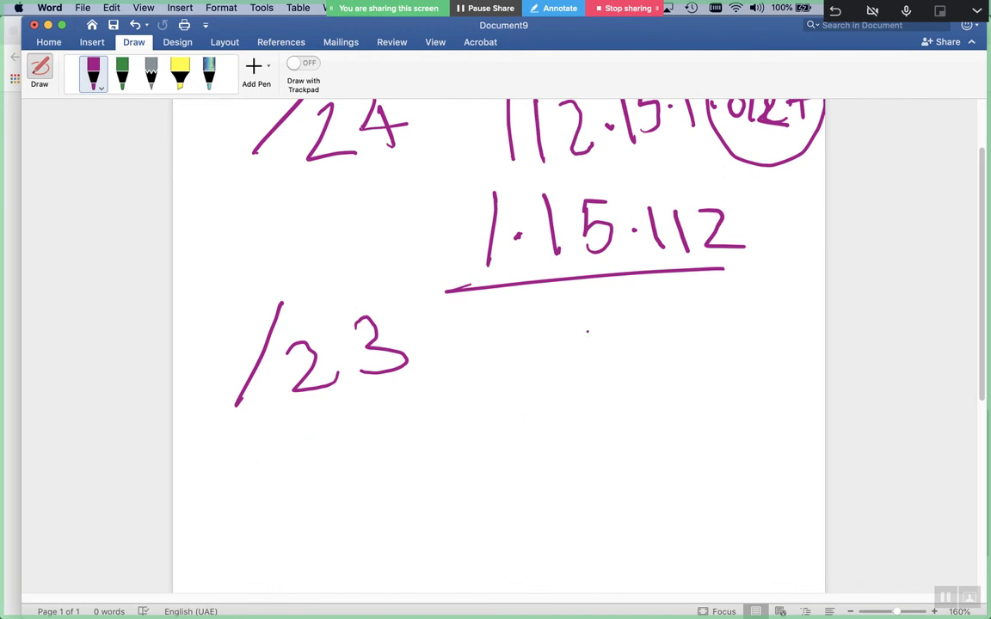
drag(588, 332, 535, 440)
drag(463, 375, 513, 425)
mouse_move(514, 385)
mouse_down()
mouse_move(542, 430)
mouse_move(510, 425)
mouse_up()
mouse_move(582, 392)
mouse_down()
mouse_move(602, 386)
mouse_move(624, 429)
mouse_up()
mouse_move(628, 403)
mouse_down()
mouse_move(671, 401)
mouse_move(628, 403)
mouse_up()
drag(660, 379, 672, 425)
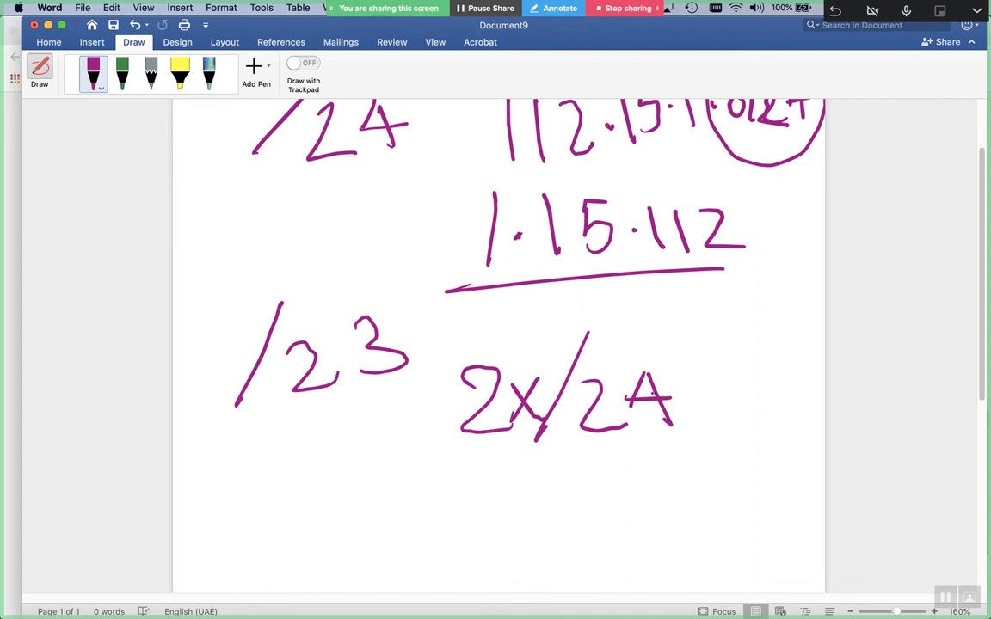
Write 1 X /16 on a new line below /23
click(228, 421)
drag(228, 480, 227, 550)
drag(307, 484, 353, 547)
drag(342, 486, 306, 549)
drag(471, 480, 447, 566)
drag(506, 480, 508, 561)
mouse_move(568, 473)
mouse_down()
mouse_move(529, 534)
mouse_move(532, 519)
mouse_up()
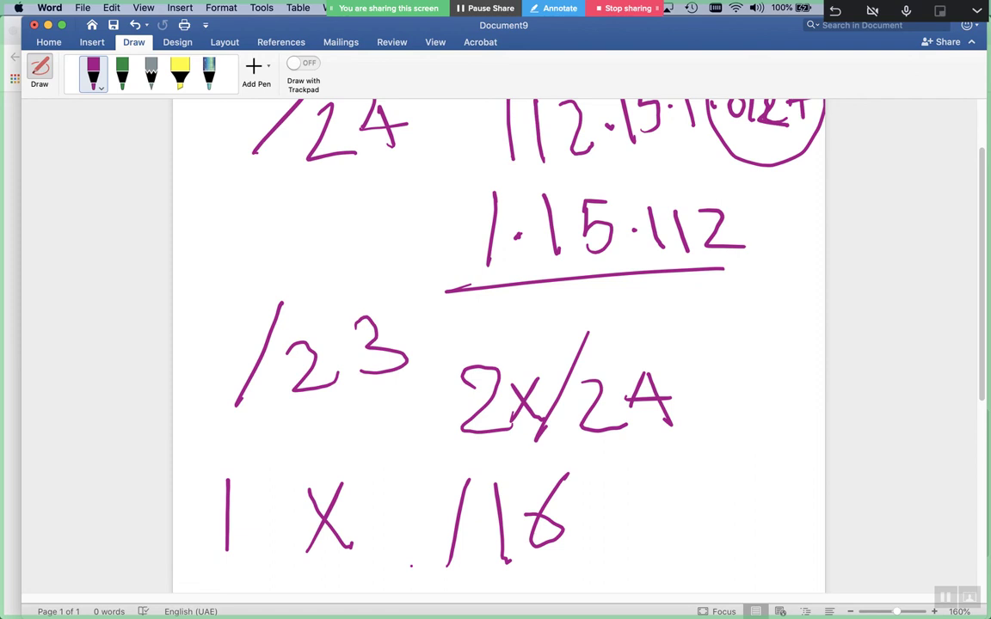
Box the 2x/24 working, add a small tick after the 3, and select all ink
mouse_move(607, 330)
mouse_down()
mouse_move(461, 319)
mouse_move(435, 430)
mouse_move(727, 387)
mouse_move(667, 336)
mouse_up()
drag(404, 316, 405, 325)
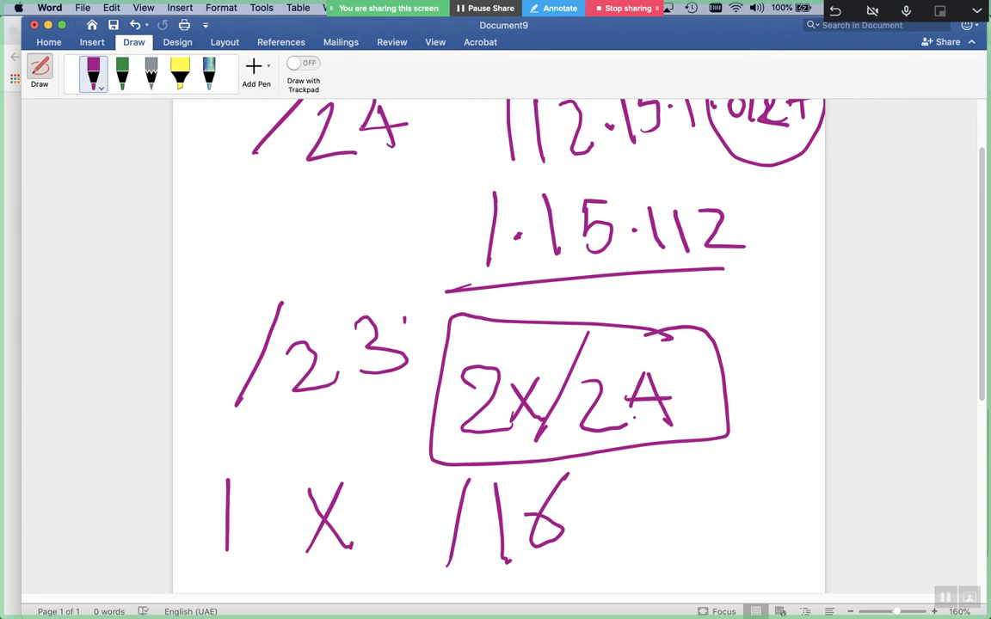
key(super+a)
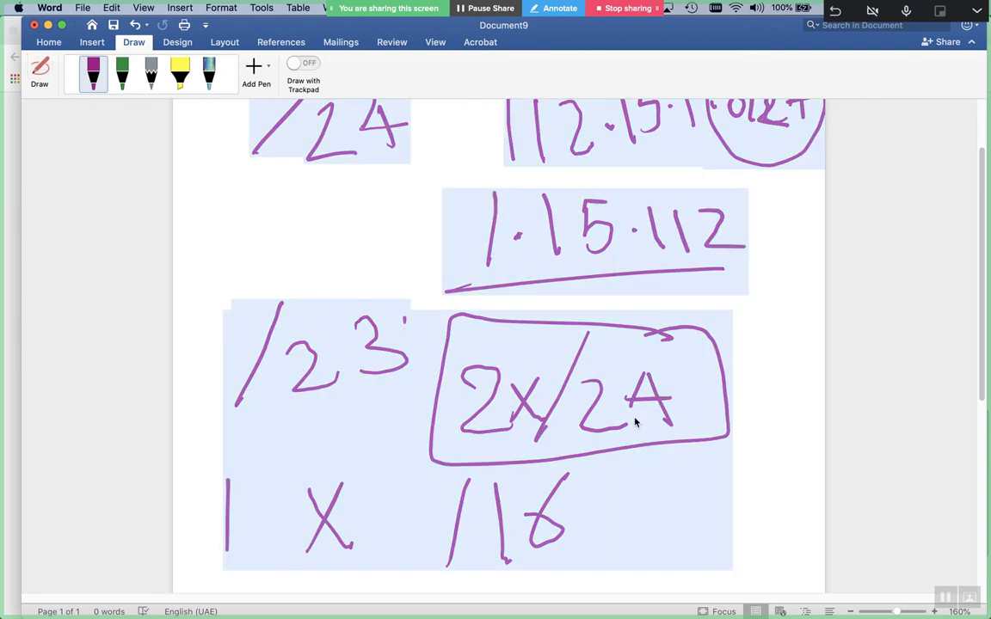
Close the old notes without saving and start a new document with the purple pen
key(super+w)
click(440, 124)
key(super+n)
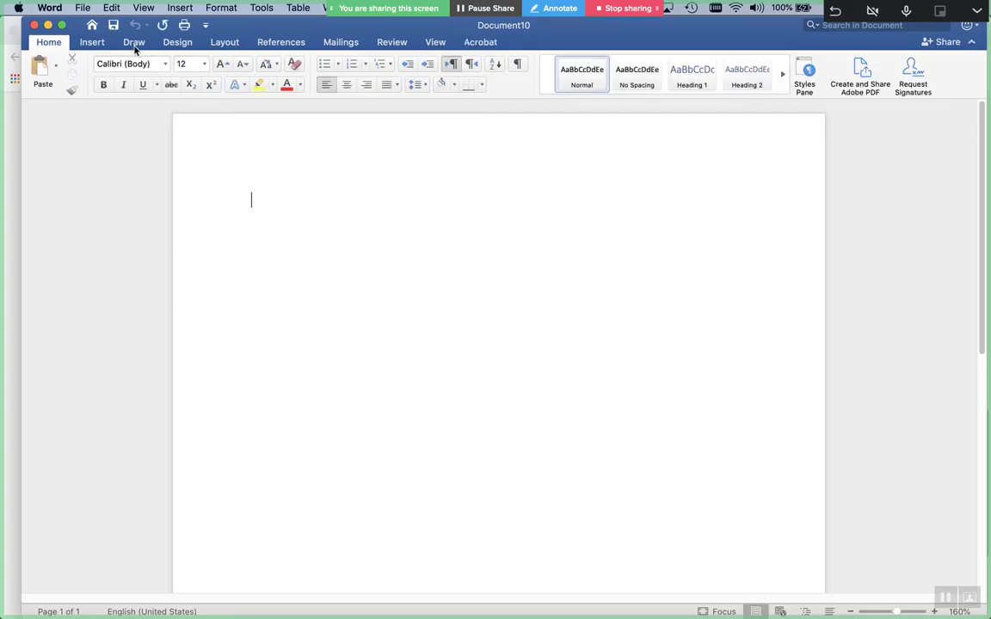
click(133, 43)
click(92, 72)
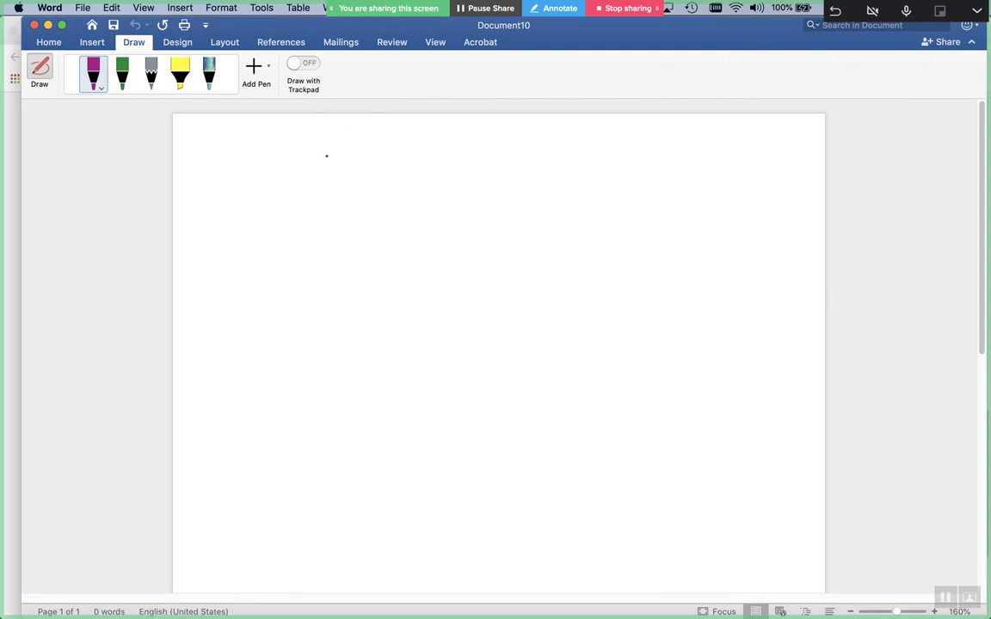
Hand-write 192.168.0.0/22 at the top of the page
drag(269, 166, 271, 243)
mouse_move(314, 193)
mouse_down()
mouse_move(293, 232)
mouse_move(357, 240)
mouse_up()
click(368, 218)
drag(406, 191, 412, 244)
mouse_move(428, 205)
mouse_down()
mouse_move(443, 213)
mouse_move(435, 234)
mouse_up()
drag(472, 181, 470, 232)
click(507, 205)
mouse_move(564, 200)
mouse_down()
mouse_move(541, 222)
mouse_move(565, 199)
mouse_up()
click(592, 208)
drag(631, 199, 650, 241)
click(676, 200)
drag(678, 200, 707, 239)
drag(714, 200, 748, 241)
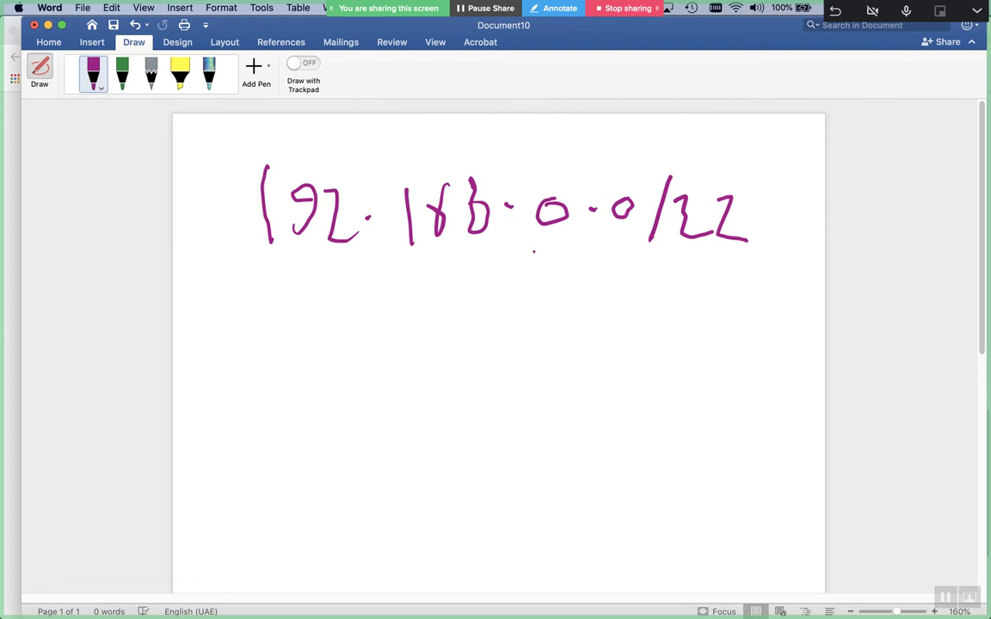
Write 3.0/22 on the line below and draw arrows pointing at both /22 lines
mouse_move(538, 281)
mouse_down()
mouse_move(561, 285)
mouse_move(548, 333)
mouse_up()
click(582, 315)
mouse_move(616, 298)
mouse_down()
mouse_move(607, 318)
mouse_move(616, 298)
mouse_up()
drag(658, 275, 645, 330)
mouse_move(672, 296)
mouse_down()
mouse_move(711, 327)
mouse_move(758, 325)
mouse_up()
drag(810, 216, 752, 216)
drag(778, 204, 778, 231)
drag(809, 314, 764, 323)
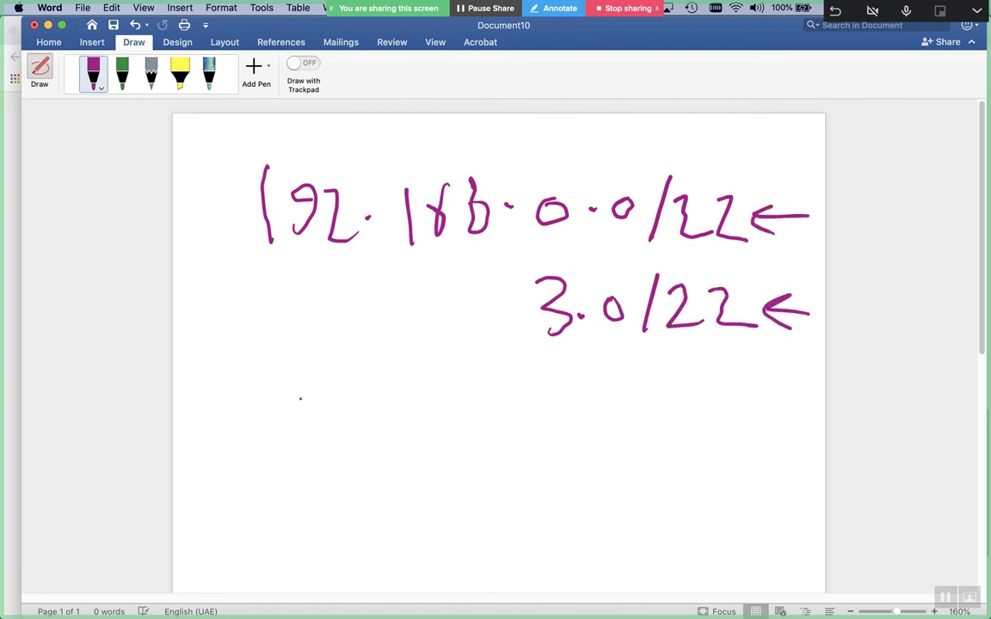
Write the first two subnet lines, .0.0/24 and .1.0/24, under 3.0/22
click(504, 416)
mouse_move(550, 400)
mouse_down()
mouse_move(536, 407)
mouse_move(551, 398)
mouse_up()
click(576, 403)
mouse_move(613, 395)
mouse_down()
mouse_move(599, 399)
mouse_move(628, 401)
mouse_up()
drag(673, 376, 654, 435)
drag(684, 385, 716, 433)
mouse_move(722, 408)
mouse_down()
mouse_move(757, 408)
mouse_move(747, 434)
mouse_up()
mouse_move(509, 481)
mouse_down()
mouse_move(543, 490)
mouse_move(543, 506)
mouse_up()
click(564, 483)
drag(602, 468, 603, 471)
drag(634, 452, 630, 506)
drag(665, 459, 701, 507)
drag(733, 447, 738, 497)
mouse_move(711, 471)
mouse_down()
mouse_move(761, 471)
mouse_move(712, 488)
mouse_up()
Add the .2.0/24 and .3.0/24 subnet lines, retracing the 3 for clarity
click(508, 557)
mouse_move(535, 552)
mouse_down()
mouse_move(543, 575)
mouse_move(570, 584)
mouse_up()
drag(577, 565, 609, 552)
mouse_move(655, 525)
mouse_down()
mouse_move(651, 574)
mouse_move(701, 575)
mouse_up()
drag(729, 537, 746, 575)
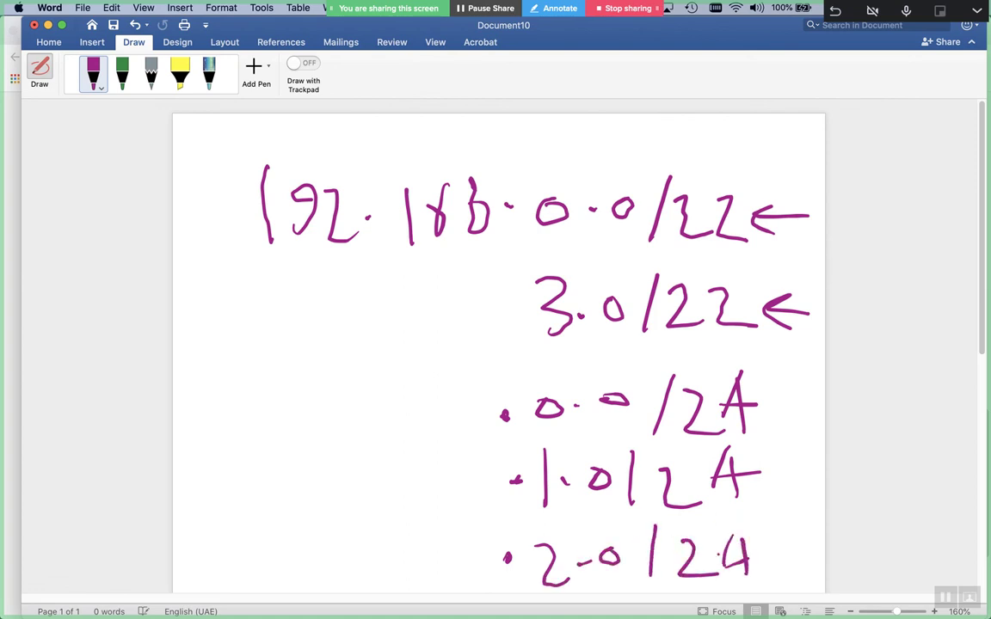
scroll(499, 345, down, 3)
click(506, 500)
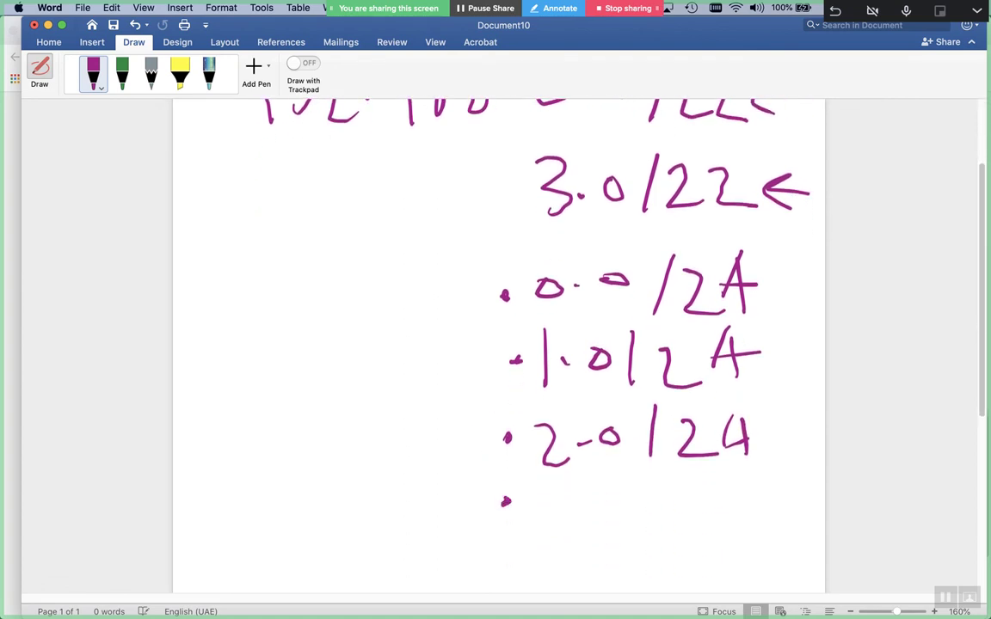
drag(525, 487, 538, 527)
click(576, 509)
mouse_move(616, 496)
mouse_down()
mouse_move(689, 524)
mouse_move(750, 498)
mouse_up()
click(663, 507)
mouse_move(733, 480)
mouse_down()
mouse_move(732, 522)
mouse_move(709, 503)
mouse_up()
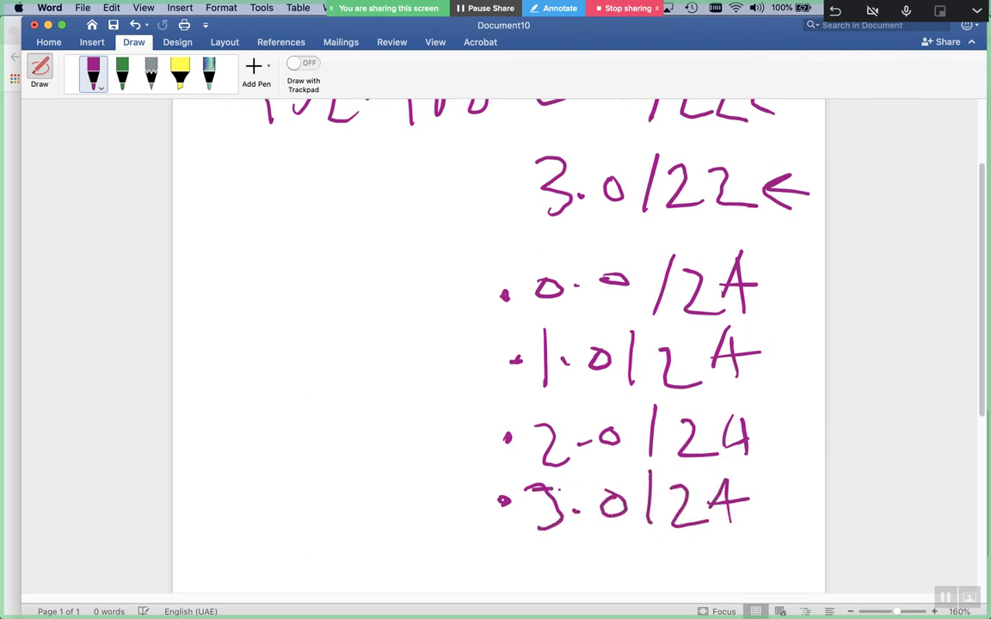
drag(537, 486, 542, 526)
Below the subnet list, hand-write a boxed /28 note
scroll(554, 507, down, 10)
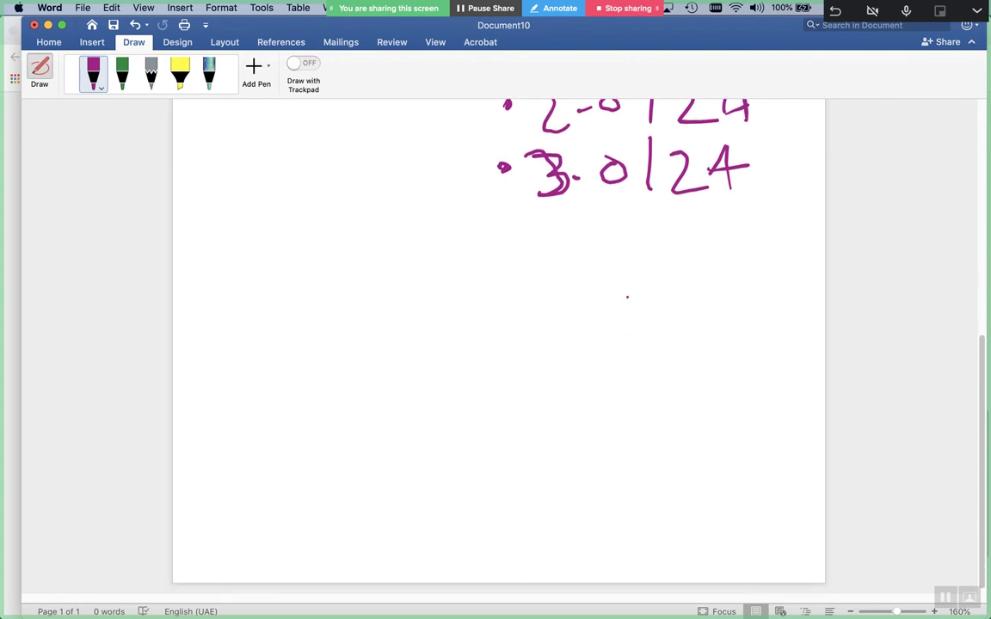
drag(638, 259, 585, 350)
drag(636, 302, 686, 343)
mouse_move(727, 295)
mouse_down()
mouse_move(531, 281)
mouse_move(747, 348)
mouse_move(757, 260)
mouse_up()
click(677, 338)
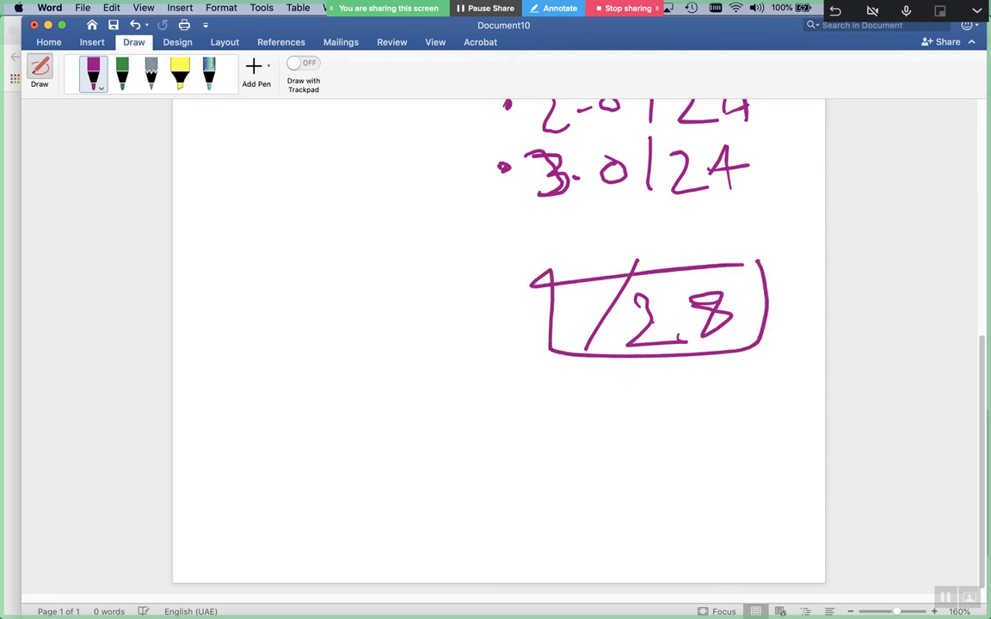
Draw a downward arrow under the /28 box to an underlined 24
drag(677, 339, 686, 396)
drag(693, 361, 713, 402)
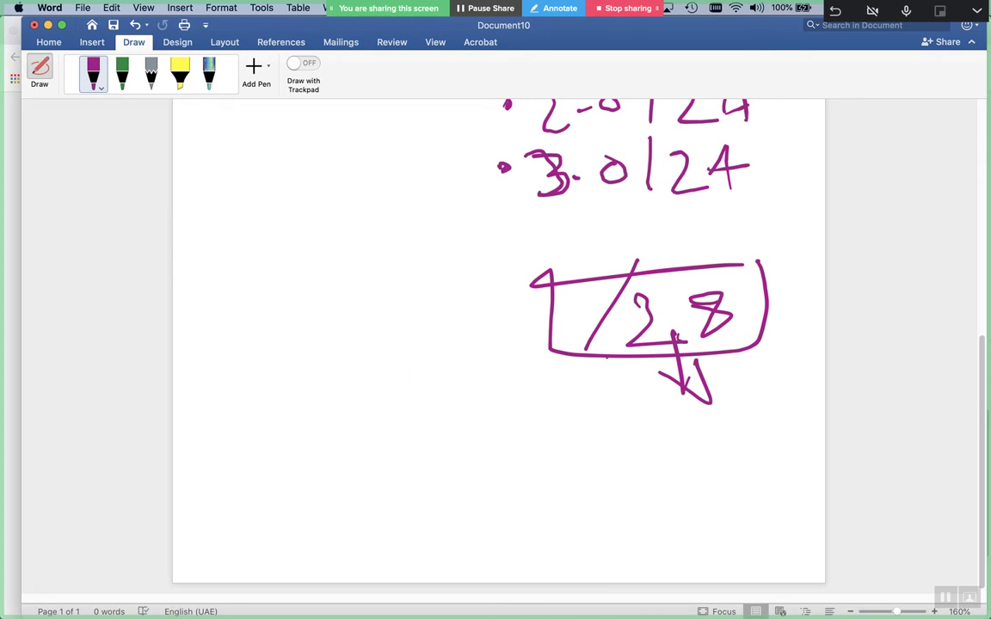
drag(621, 458, 679, 506)
drag(699, 470, 746, 468)
mouse_move(721, 437)
mouse_down()
mouse_move(731, 498)
mouse_move(699, 470)
mouse_up()
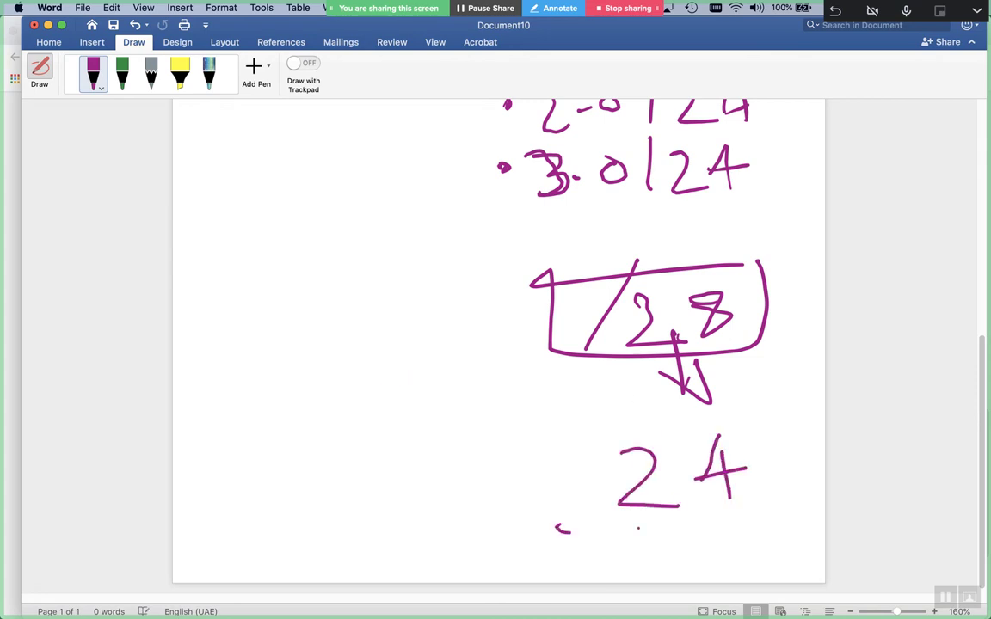
drag(557, 528, 785, 522)
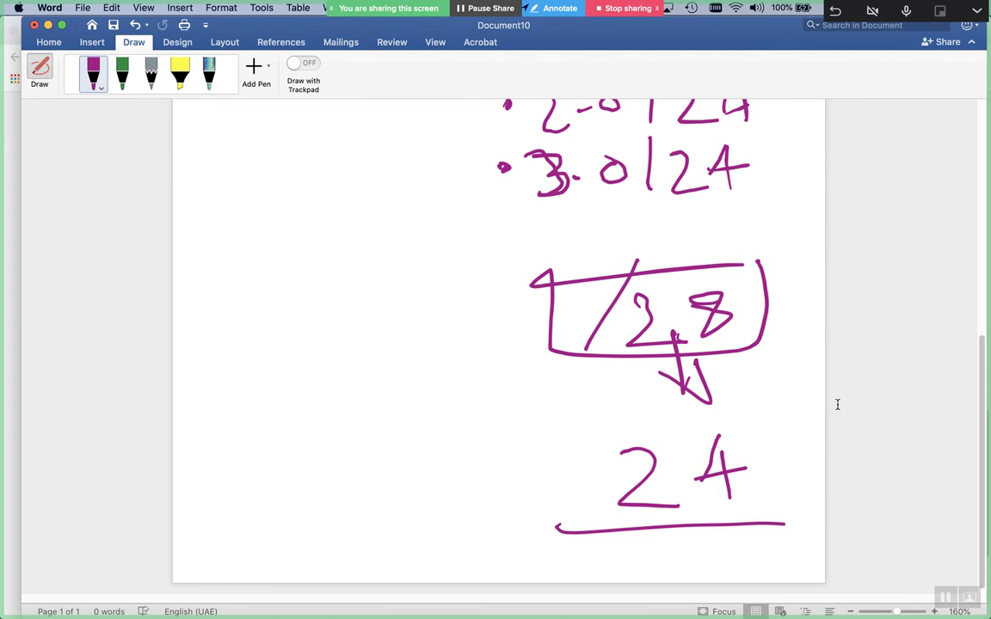
Handwrite 192.168.0.240/28 on the left of the page, circling the third octet
drag(201, 338, 222, 389)
drag(229, 343, 245, 383)
drag(262, 349, 295, 372)
drag(306, 355, 316, 355)
mouse_move(336, 309)
mouse_down()
mouse_move(337, 368)
mouse_move(370, 353)
mouse_up()
drag(370, 306, 388, 340)
click(404, 324)
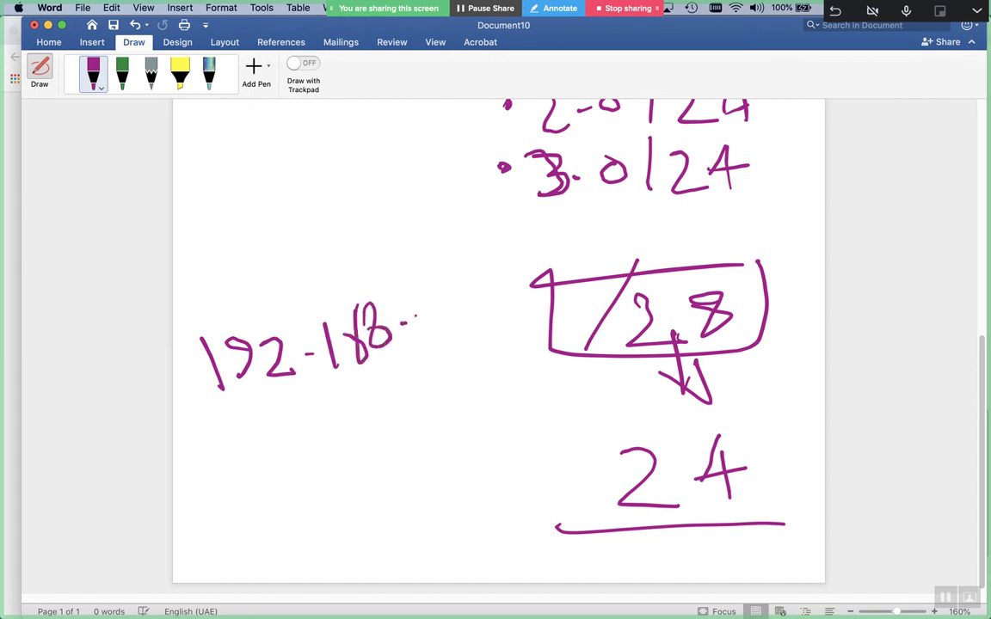
drag(419, 302, 449, 327)
mouse_move(440, 302)
mouse_down()
mouse_move(423, 334)
mouse_move(445, 298)
mouse_move(495, 265)
mouse_move(515, 301)
mouse_up()
mouse_move(509, 251)
mouse_down()
mouse_move(533, 277)
mouse_move(525, 284)
mouse_up()
drag(557, 252, 576, 279)
mouse_move(592, 239)
mouse_down()
mouse_move(635, 263)
mouse_move(647, 225)
mouse_up()
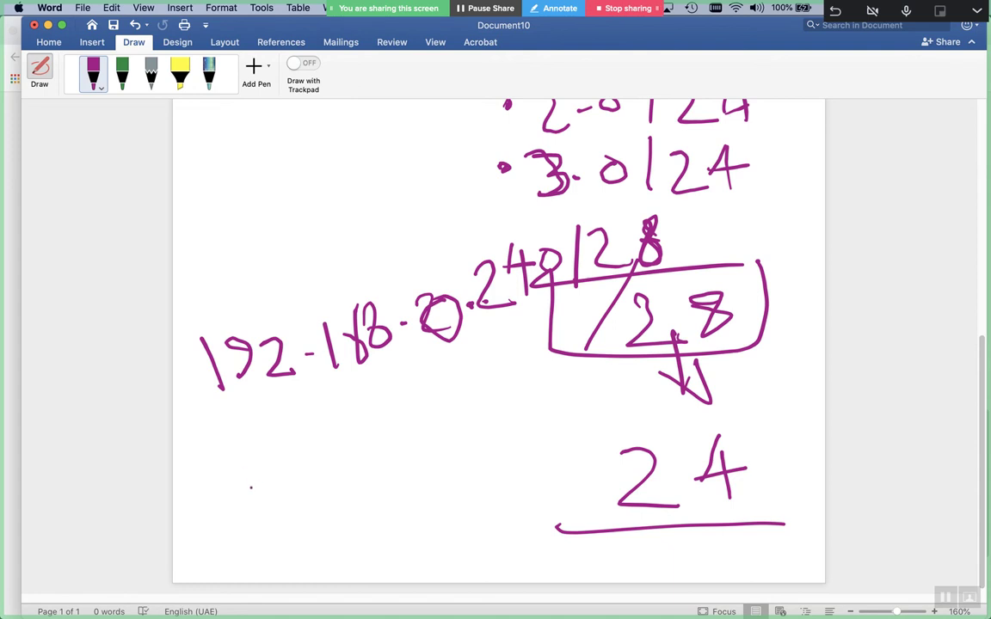
Write 192.168.0.0/24 on the line below
drag(226, 428, 244, 489)
mouse_move(286, 437)
mouse_down()
mouse_move(263, 446)
mouse_move(275, 476)
mouse_move(335, 465)
mouse_up()
drag(374, 419, 380, 449)
mouse_move(411, 379)
mouse_down()
mouse_move(401, 412)
mouse_move(430, 397)
mouse_move(440, 421)
mouse_up()
click(473, 398)
click(486, 394)
mouse_move(499, 384)
mouse_down()
mouse_move(552, 402)
mouse_move(627, 392)
mouse_up()
click(508, 389)
click(622, 378)
click(631, 379)
drag(618, 373, 616, 409)
click(524, 423)
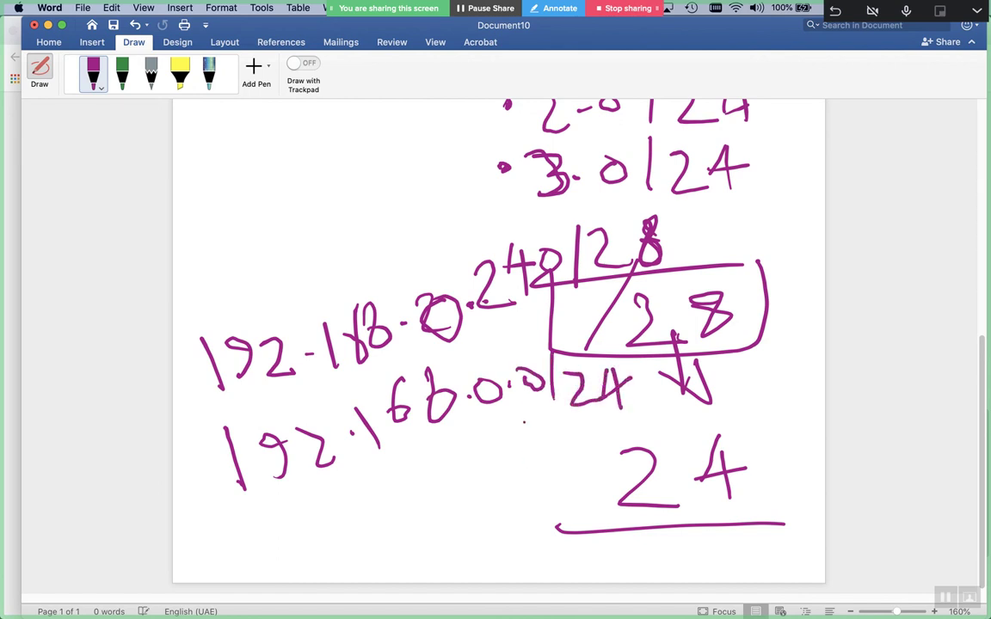
Write the address with its octets reversed underneath, enlarging the dot after the 0
mouse_move(288, 548)
mouse_down()
mouse_move(277, 555)
mouse_move(288, 551)
mouse_up()
drag(318, 504, 345, 548)
drag(361, 507, 380, 535)
drag(406, 459, 409, 497)
mouse_move(455, 449)
mouse_down()
mouse_move(432, 503)
mouse_move(460, 449)
mouse_move(497, 486)
mouse_up()
click(475, 495)
drag(516, 449, 510, 484)
mouse_move(541, 436)
mouse_down()
mouse_move(558, 431)
mouse_move(582, 469)
mouse_up()
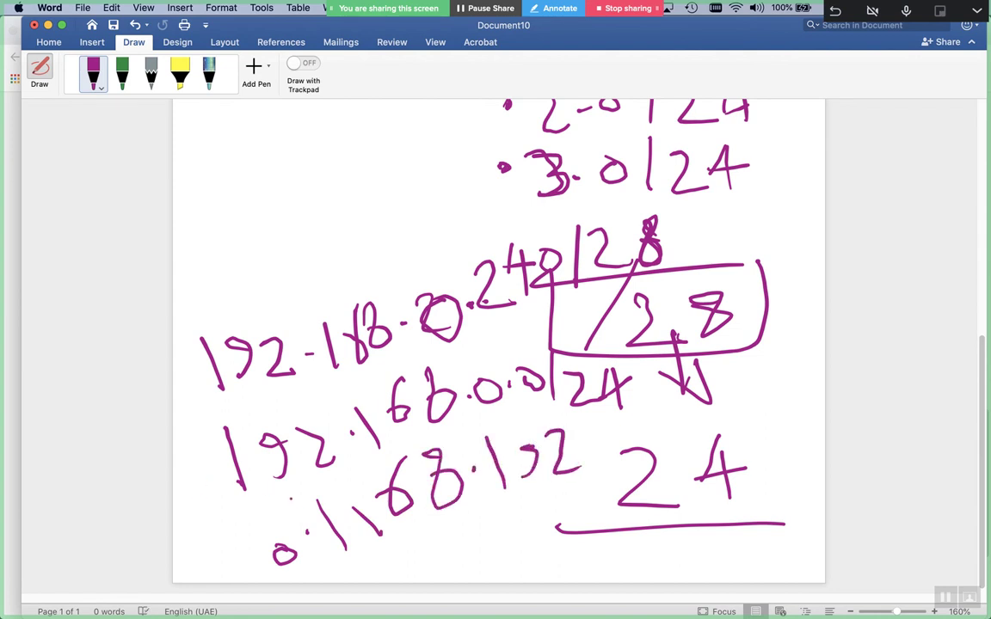
drag(306, 530, 312, 535)
Google 'linux namespaces' in a new Chrome tab and open the Wikipedia Linux namespaces article
key(super+Tab)
key(super+t)
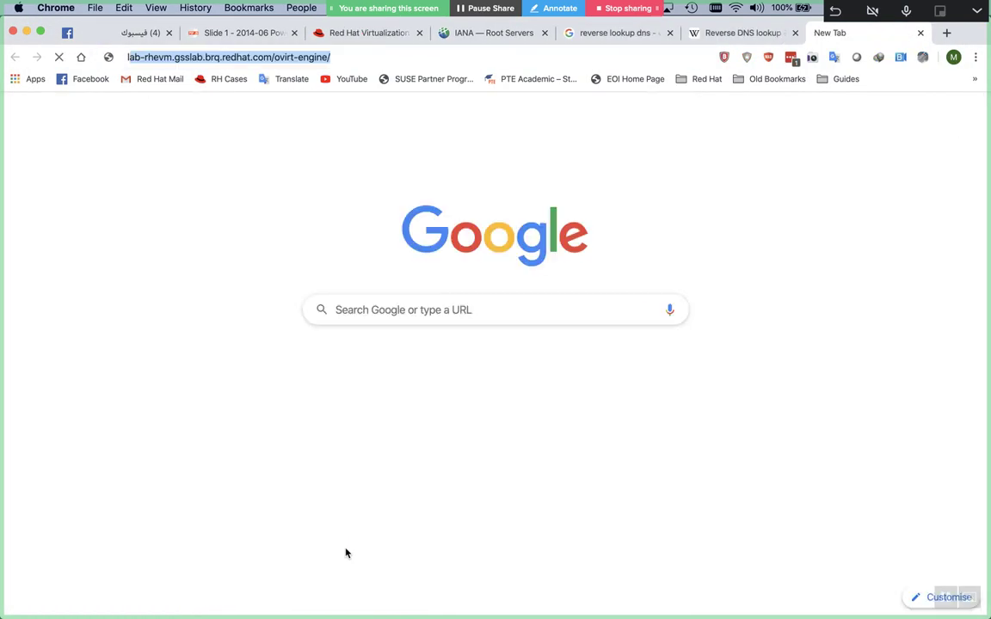
text(linux namespaces)
key(Return)
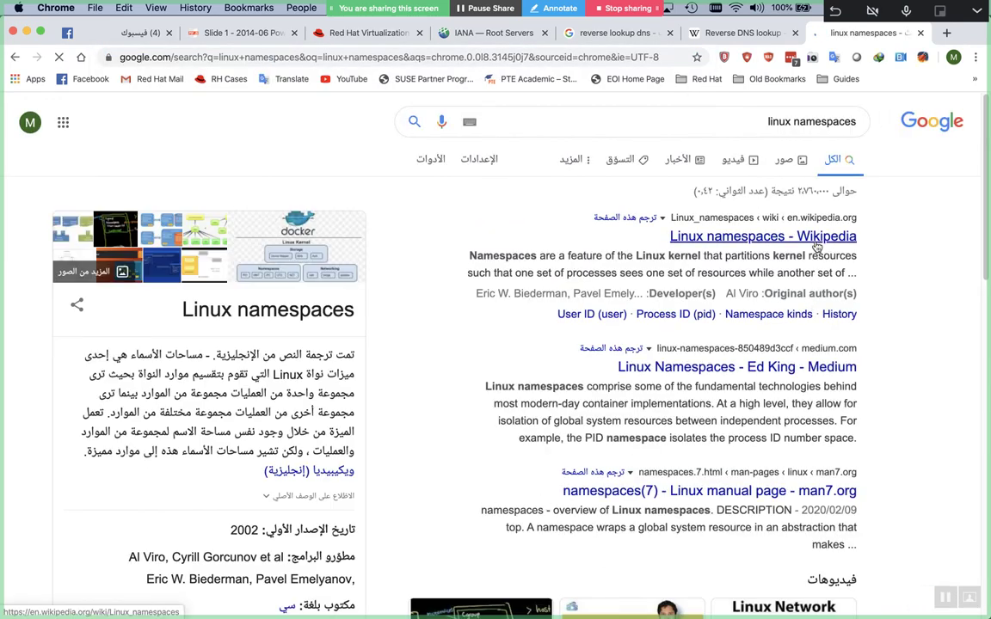
super+click(815, 248)
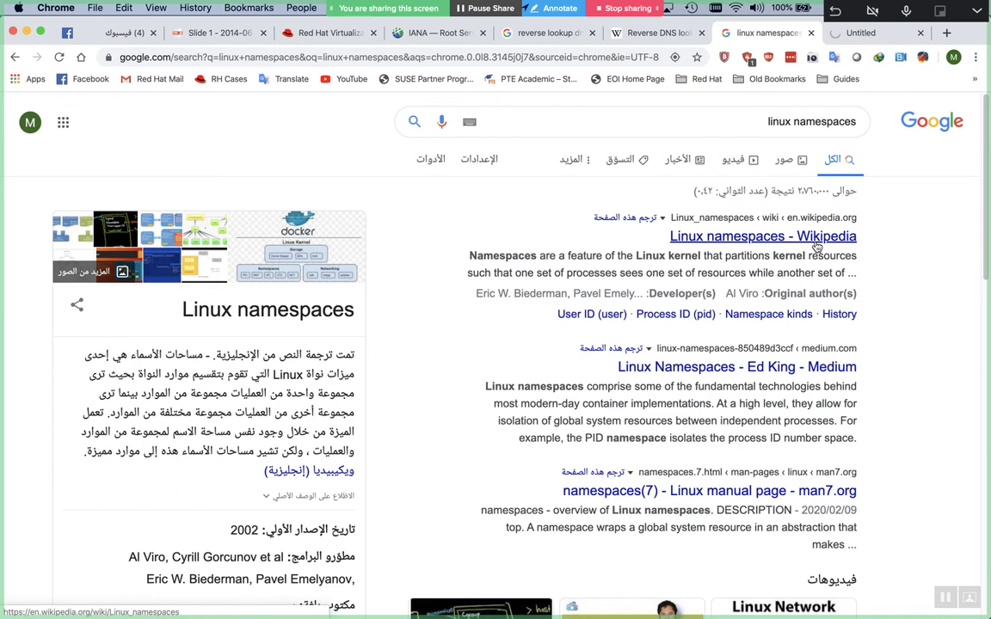
key(ctrl+Tab)
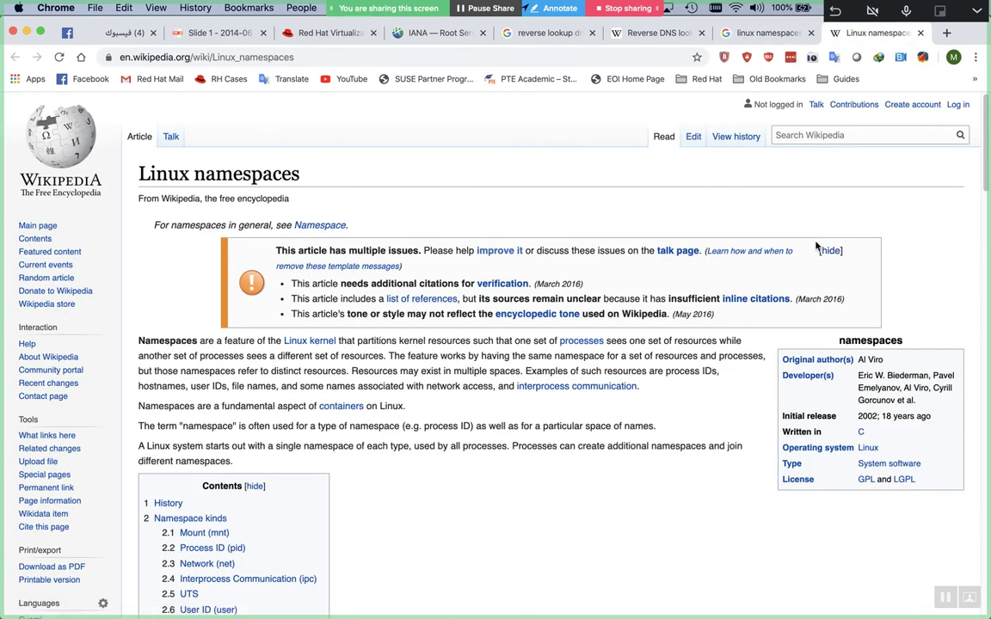
Skim through the Linux namespaces article, then bring the Word subnetting notes back to the front
scroll(817, 247, down, 5)
scroll(816, 247, down, 8)
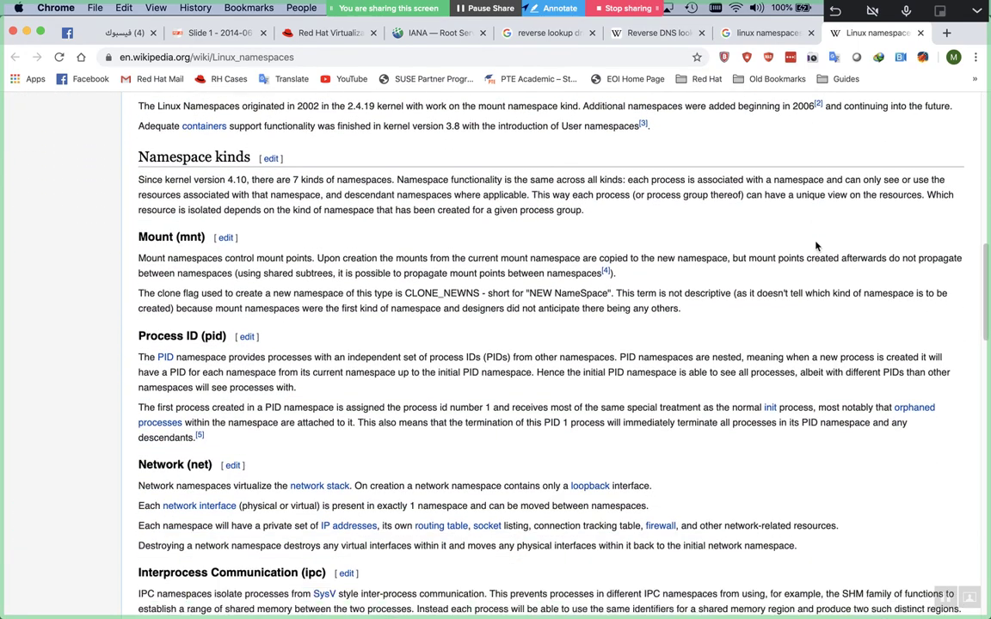
scroll(817, 247, down, 4)
scroll(816, 247, down, 4)
scroll(816, 247, up, 5)
scroll(816, 247, up, 4)
scroll(816, 247, down, 3)
scroll(817, 247, down, 3)
scroll(816, 247, up, 2)
scroll(815, 241, up, 1)
scroll(817, 247, down, 1)
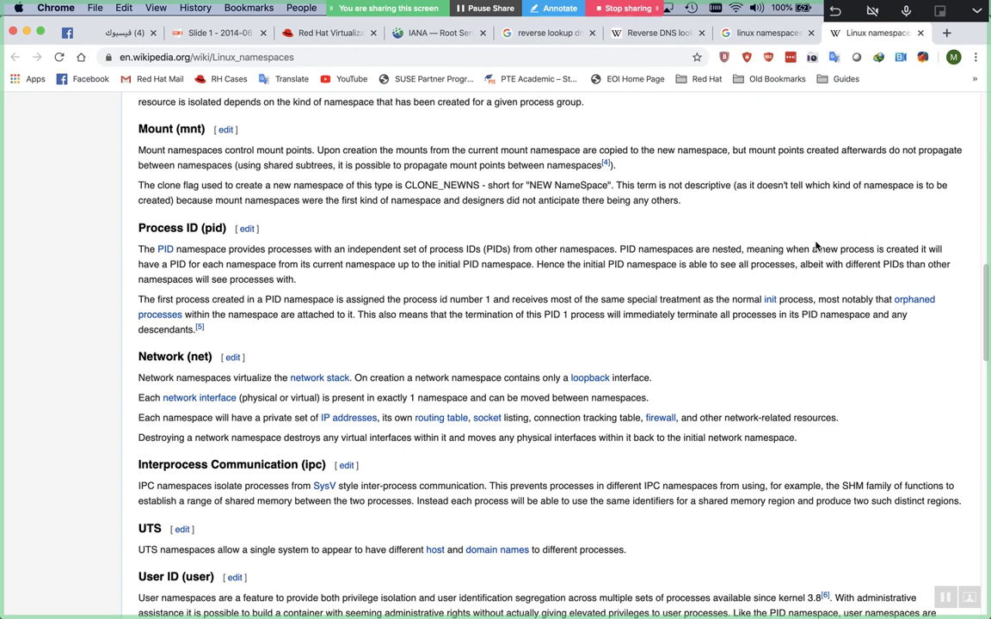
key(super+Tab)
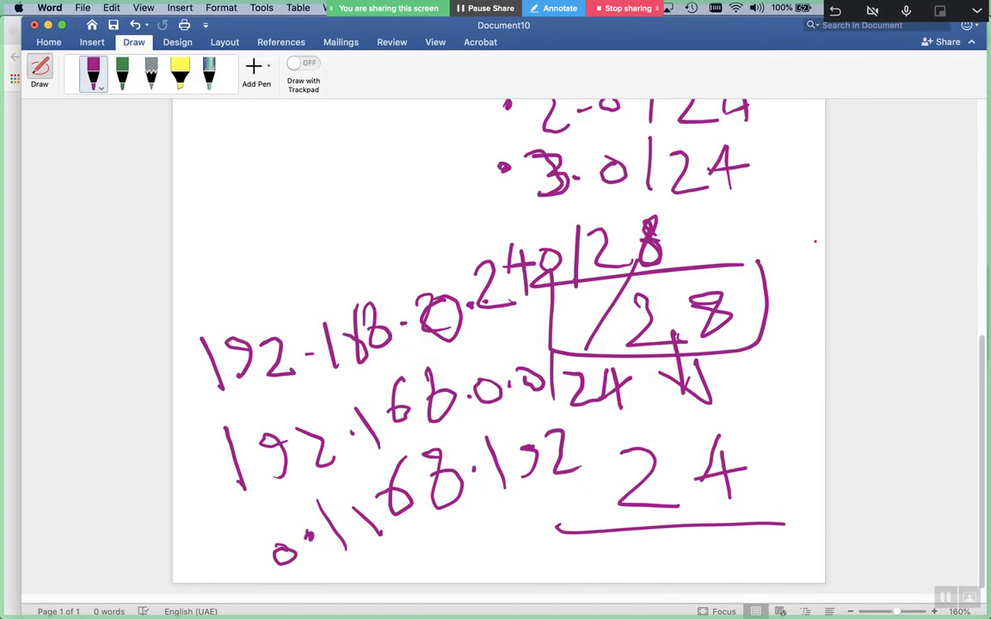
Close Document10 without saving and create a new blank document
key(super+w)
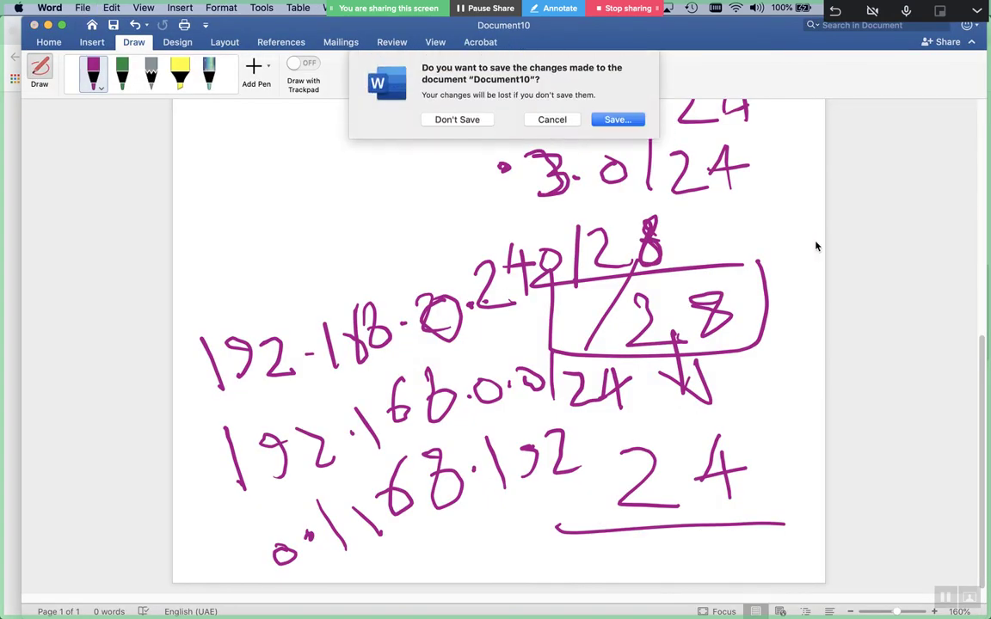
click(472, 120)
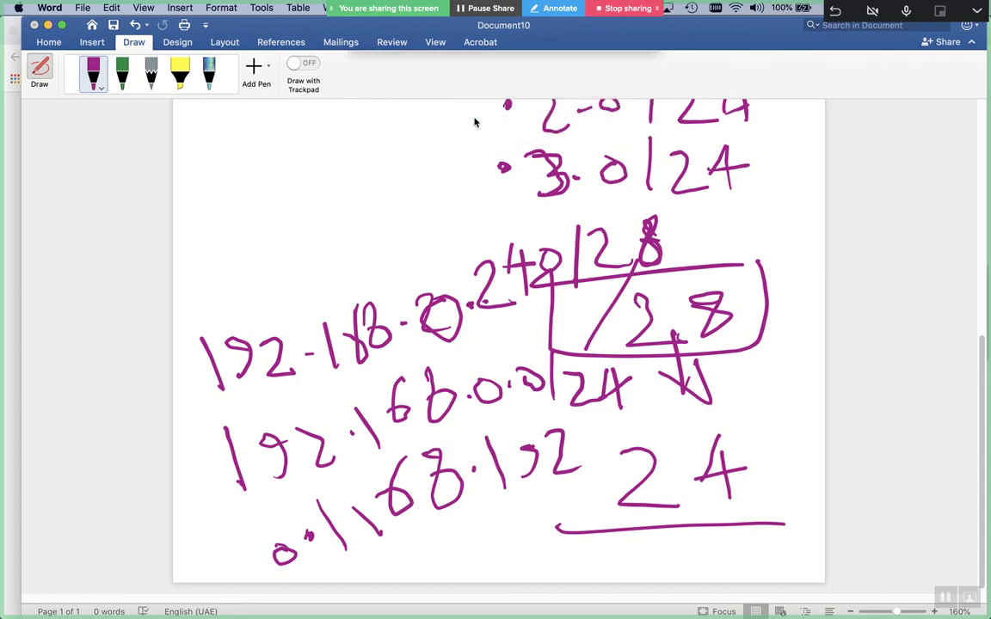
key(super+n)
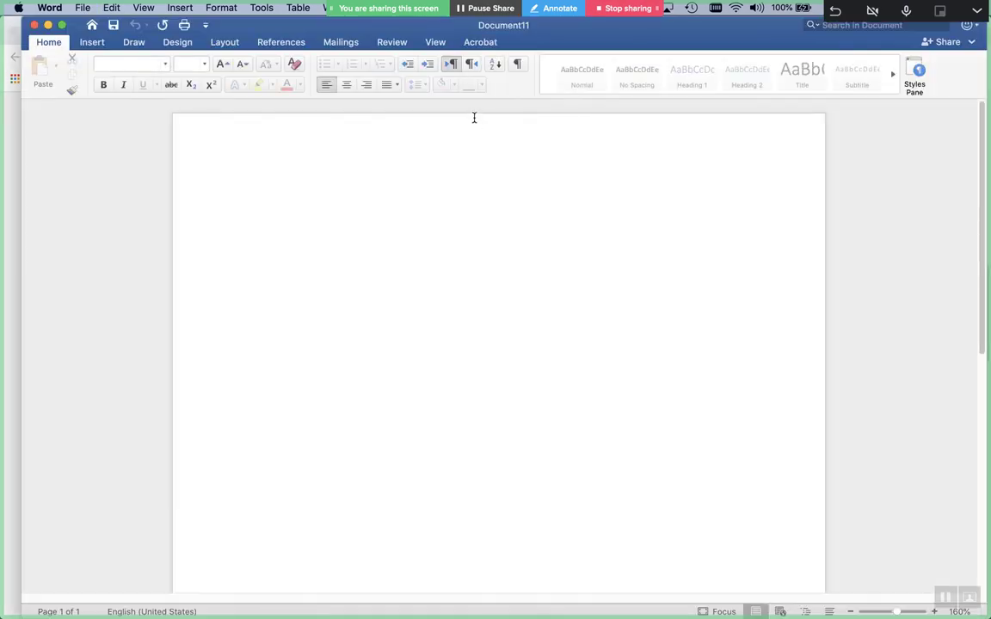
Select the magenta pen from the Draw tab
key(F4)
click(104, 38)
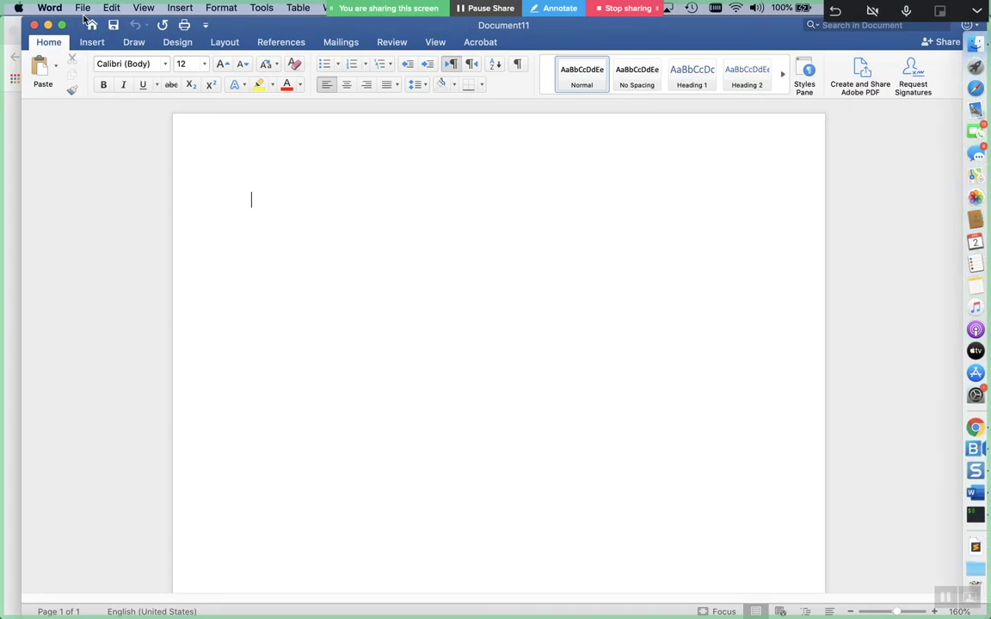
click(134, 43)
click(93, 73)
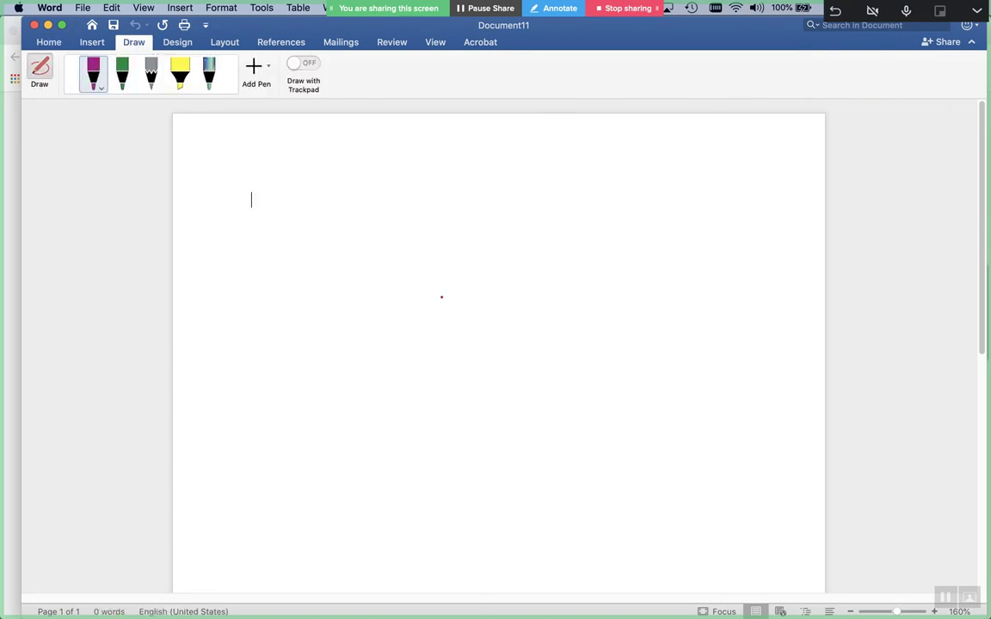
right_click(234, 278)
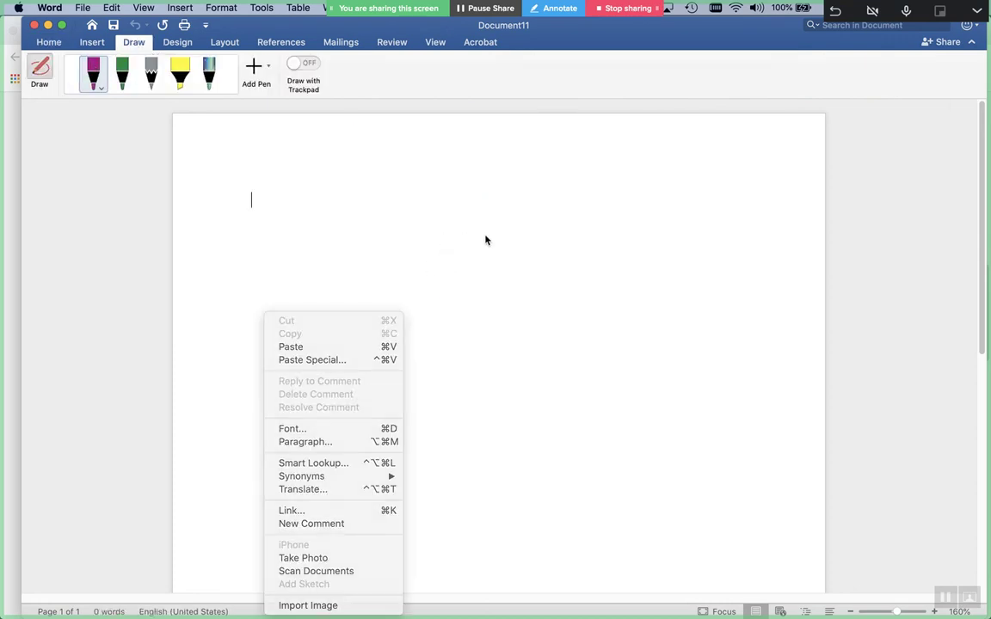
key(Escape)
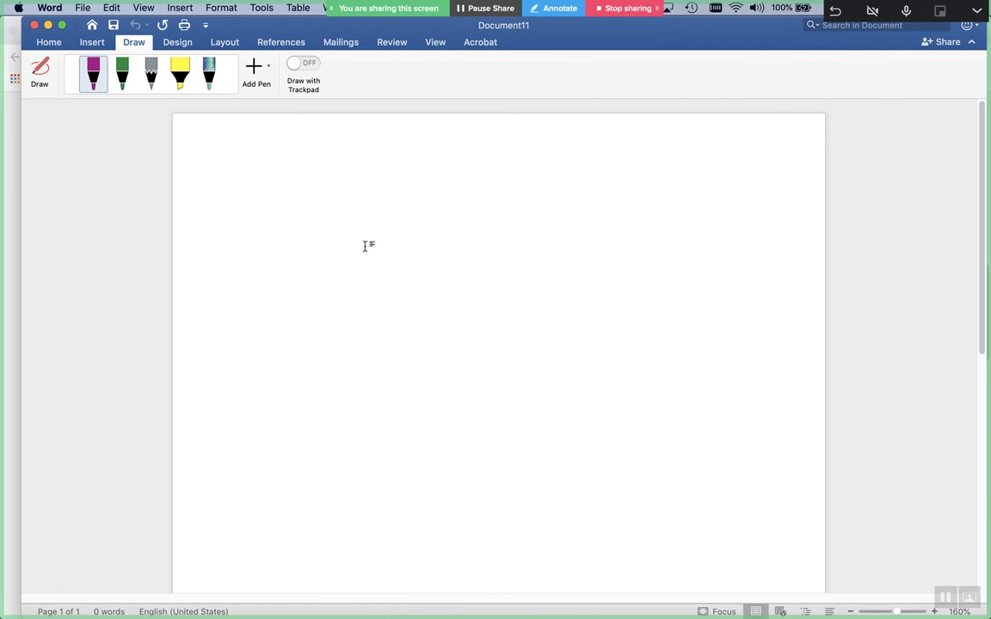
With the magenta pen, draw a large rectangle and a line down from its bottom edge
click(122, 73)
click(92, 77)
mouse_move(460, 193)
mouse_down()
mouse_move(323, 213)
mouse_move(405, 346)
mouse_move(516, 217)
mouse_move(418, 193)
mouse_up()
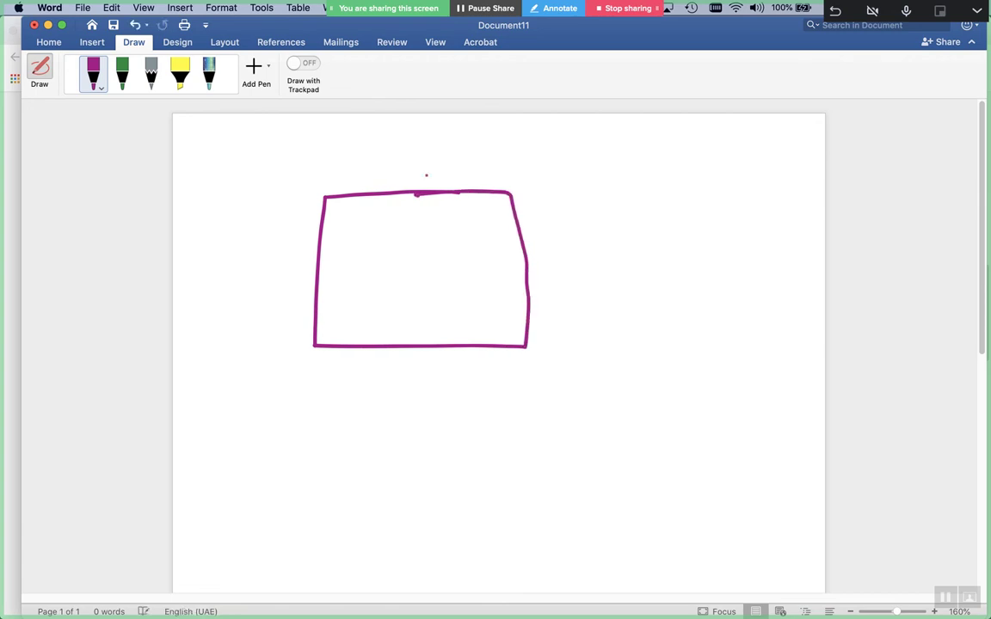
mouse_move(433, 342)
mouse_down()
mouse_move(441, 435)
mouse_move(509, 364)
mouse_move(551, 362)
mouse_up()
Handwrite 'NIC' beside the line, with 'network Stack' below it
mouse_move(534, 365)
mouse_down()
mouse_move(535, 416)
mouse_move(552, 412)
mouse_up()
drag(599, 365, 602, 411)
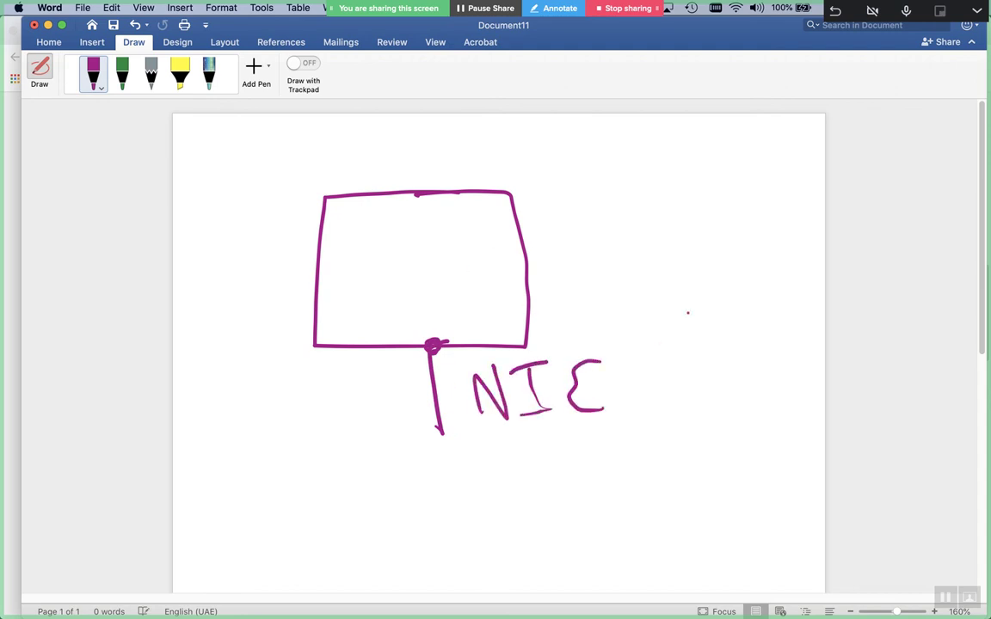
mouse_move(502, 460)
mouse_down()
mouse_move(497, 491)
mouse_move(568, 486)
mouse_up()
mouse_move(579, 449)
mouse_down()
mouse_move(621, 447)
mouse_move(625, 489)
mouse_up()
drag(655, 462, 663, 471)
mouse_move(628, 439)
mouse_down()
mouse_move(699, 449)
mouse_move(729, 439)
mouse_up()
drag(732, 413, 736, 472)
drag(761, 422, 787, 474)
mouse_move(616, 496)
mouse_down()
mouse_move(575, 526)
mouse_move(647, 538)
mouse_up()
mouse_move(621, 509)
mouse_down()
mouse_move(663, 506)
mouse_move(710, 536)
mouse_up()
drag(731, 491, 733, 537)
mouse_move(764, 487)
mouse_down()
mouse_move(763, 527)
mouse_move(787, 535)
mouse_up()
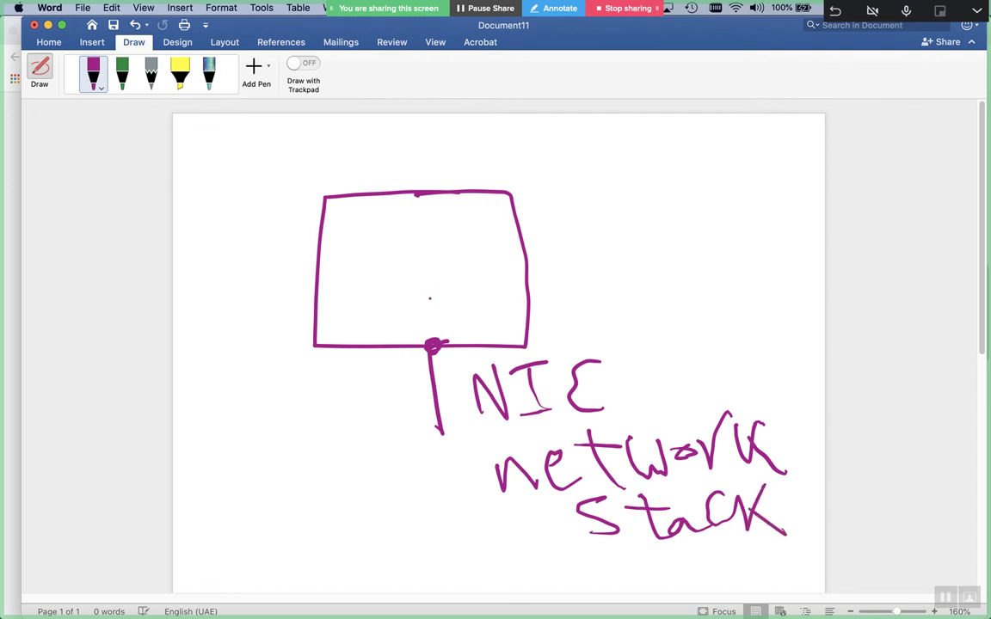
Draw four small boxes inside the rectangle and a curved arrow from 'network' to one of them
mouse_move(500, 268)
mouse_down()
mouse_move(453, 314)
mouse_move(520, 275)
mouse_move(483, 271)
mouse_up()
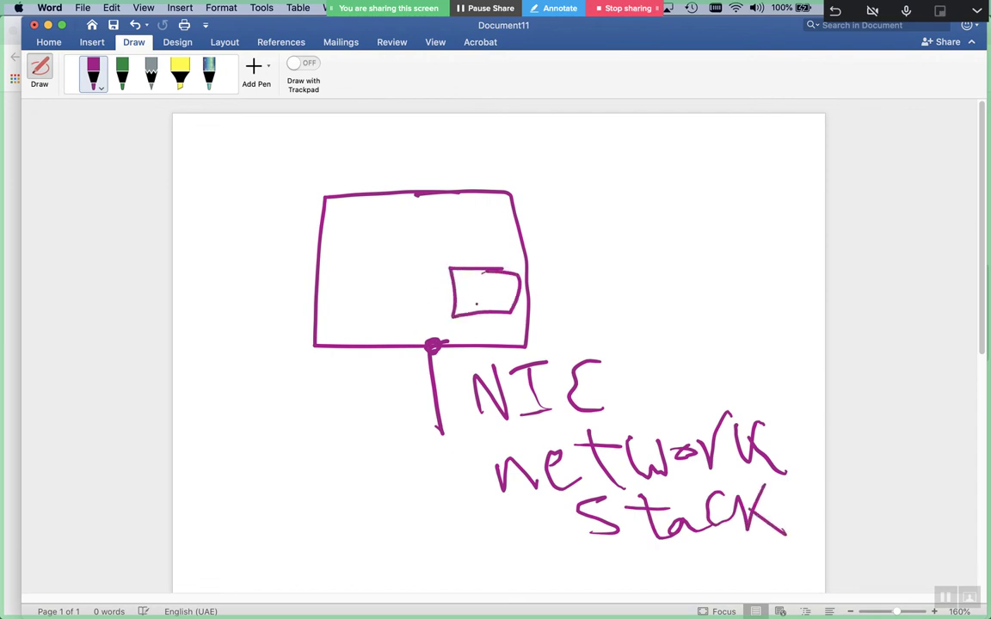
mouse_move(706, 439)
mouse_down()
mouse_move(624, 260)
mouse_move(537, 257)
mouse_move(574, 292)
mouse_up()
mouse_move(391, 272)
mouse_down()
mouse_move(329, 306)
mouse_move(404, 273)
mouse_up()
mouse_move(397, 218)
mouse_down()
mouse_move(351, 262)
mouse_move(418, 234)
mouse_up()
mouse_move(504, 218)
mouse_down()
mouse_move(472, 256)
mouse_move(455, 256)
mouse_up()
click(436, 213)
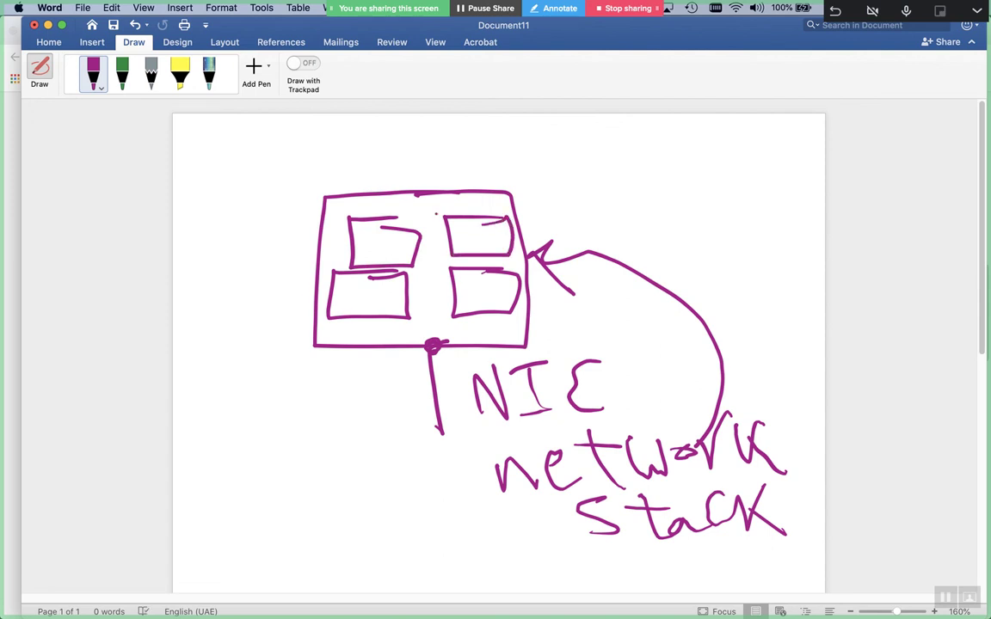
Draw an arrow pointing left out of the box and label it 1.1.1.0/24
mouse_move(362, 251)
mouse_down()
mouse_move(263, 256)
mouse_move(229, 270)
mouse_up()
drag(273, 241, 282, 282)
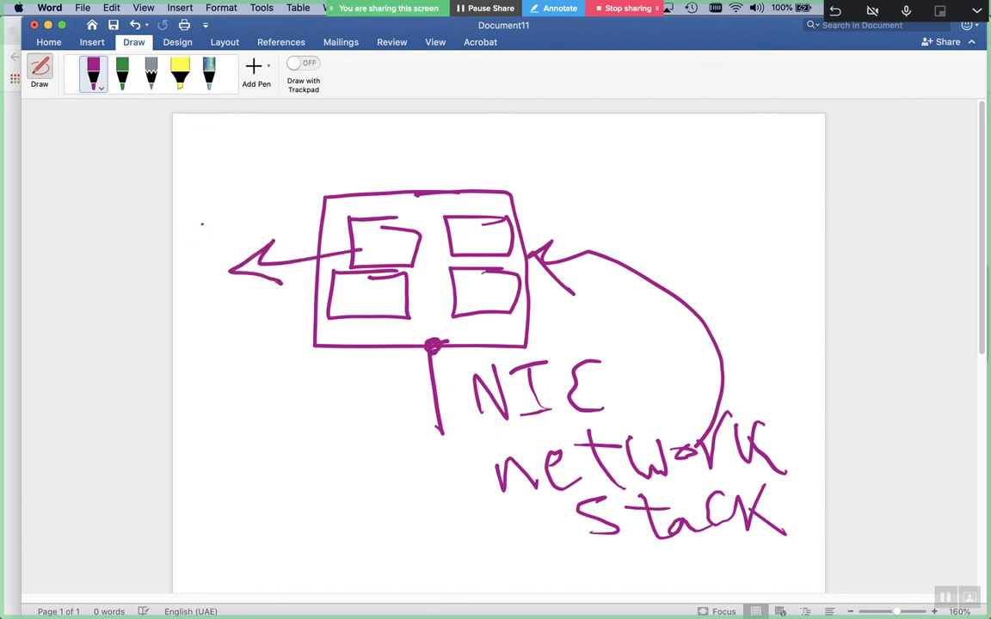
drag(190, 194, 208, 247)
click(221, 225)
drag(236, 185, 251, 232)
click(254, 207)
drag(268, 172, 279, 208)
click(282, 215)
click(290, 193)
drag(309, 169, 338, 196)
drag(353, 162, 371, 192)
drag(391, 150, 411, 163)
mouse_move(397, 148)
mouse_down()
mouse_move(400, 181)
mouse_move(381, 170)
mouse_up()
Draw a line out to the right and write a second 1.1.1.0/24 address label there
drag(455, 249, 569, 220)
drag(583, 176, 596, 228)
click(611, 203)
drag(626, 162, 642, 221)
click(662, 195)
click(685, 155)
drag(686, 156, 693, 211)
click(712, 195)
drag(731, 181, 757, 210)
drag(767, 182, 787, 205)
click(797, 173)
mouse_move(790, 186)
mouse_down()
mouse_move(808, 183)
mouse_move(796, 207)
mouse_up()
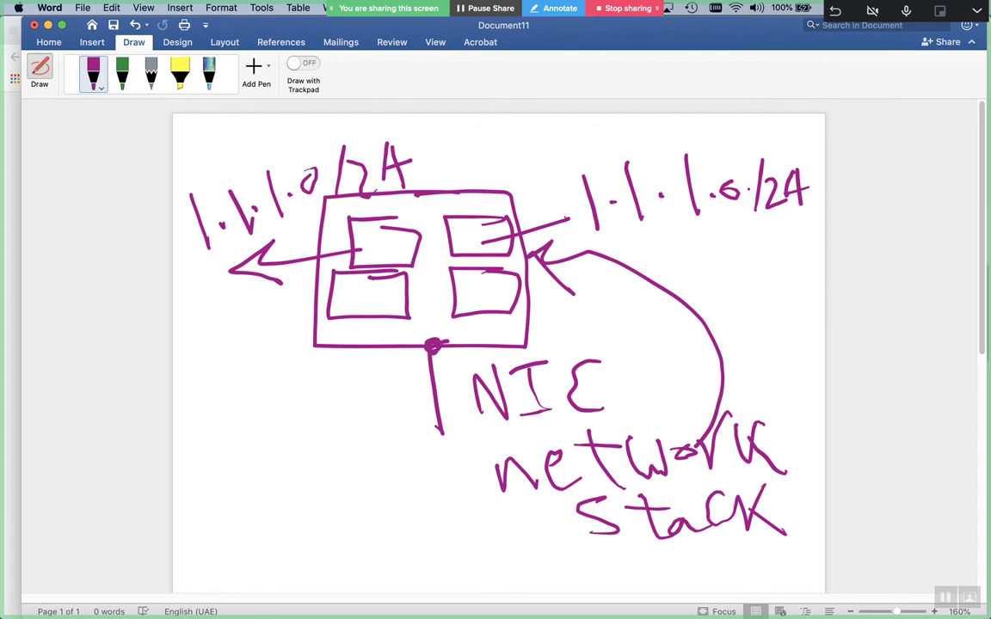
Switch over to the BlueJeans meeting window
key(super+Tab)
key(super+Tab)
key(super+Tab)
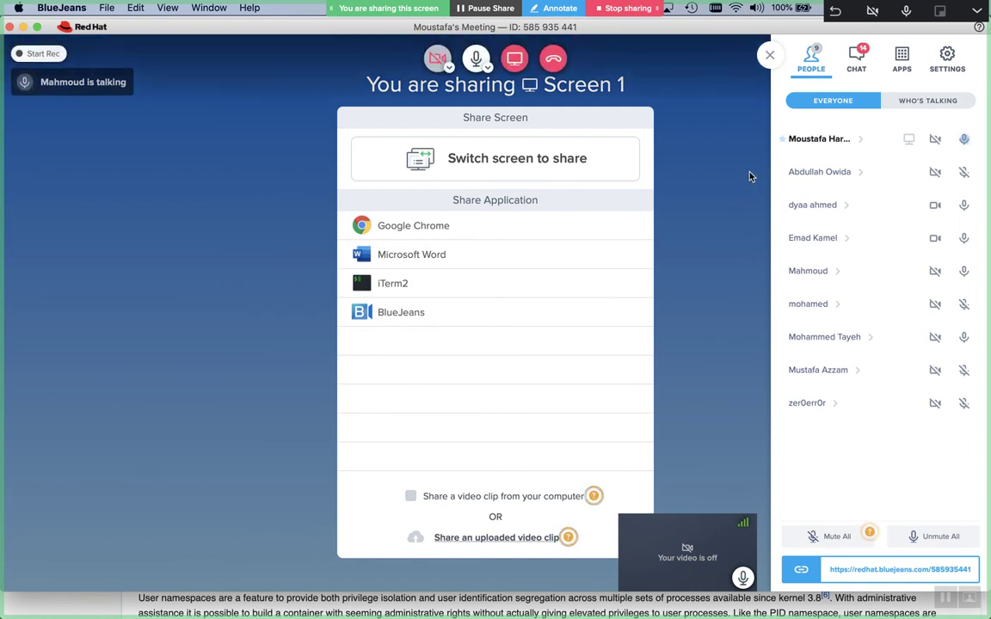
Check the chat, leave the BlueJeans meeting, rate it five stars, and open the recorder controls
click(877, 79)
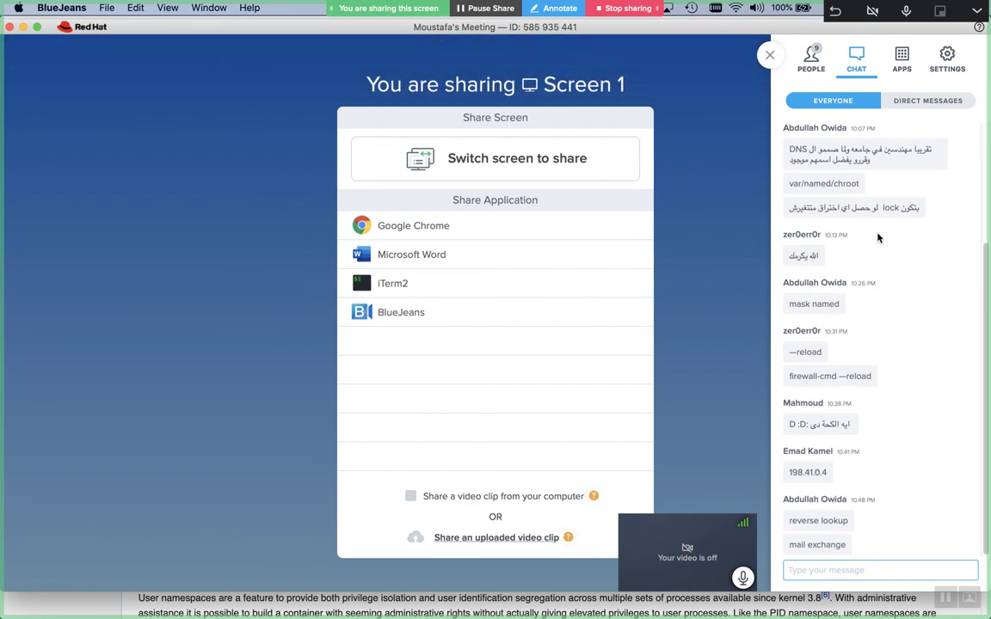
mouse_move(744, 212)
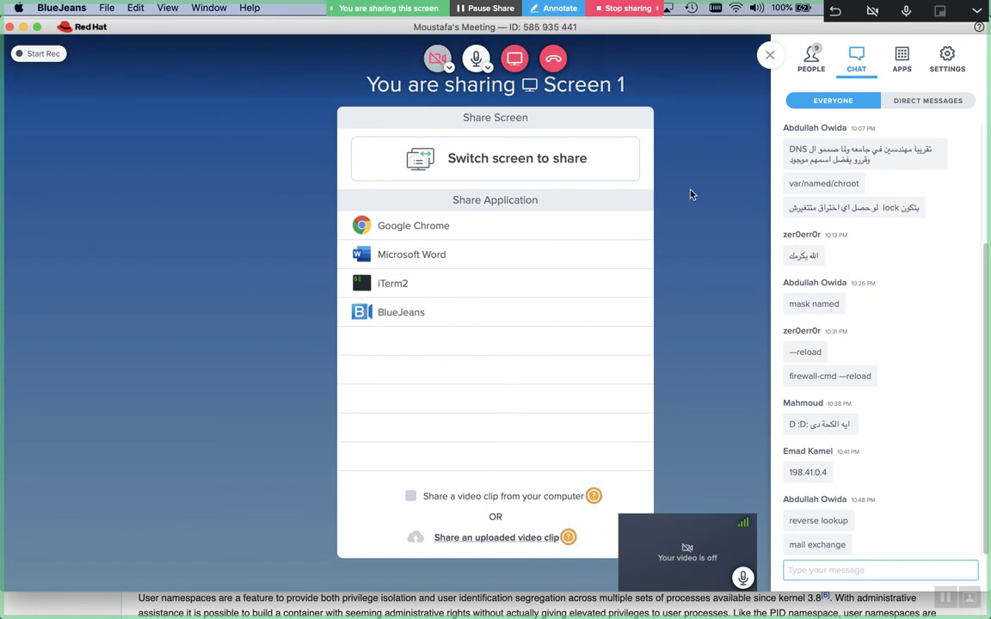
click(553, 58)
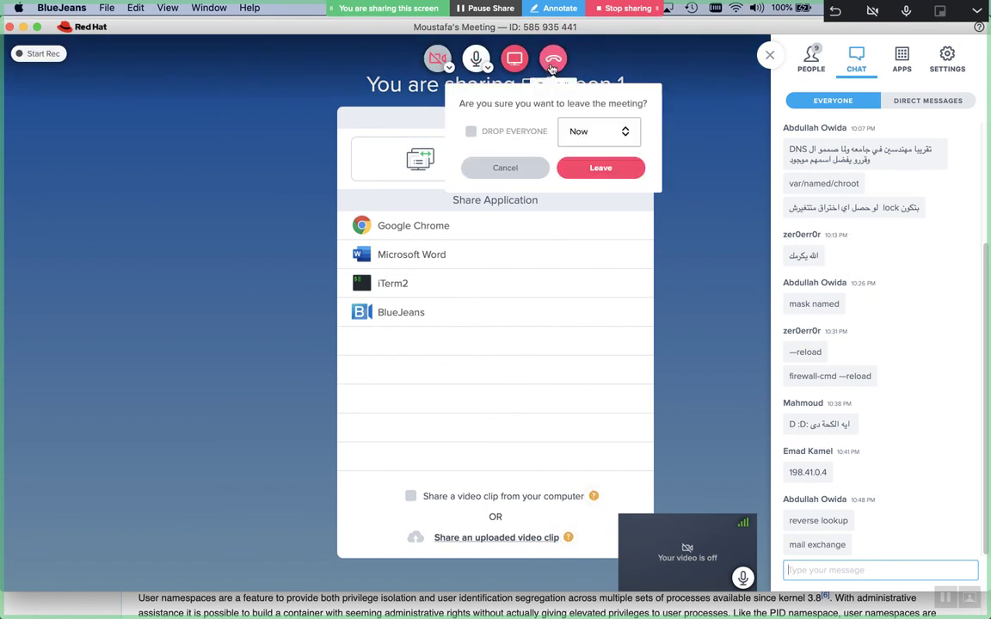
click(569, 165)
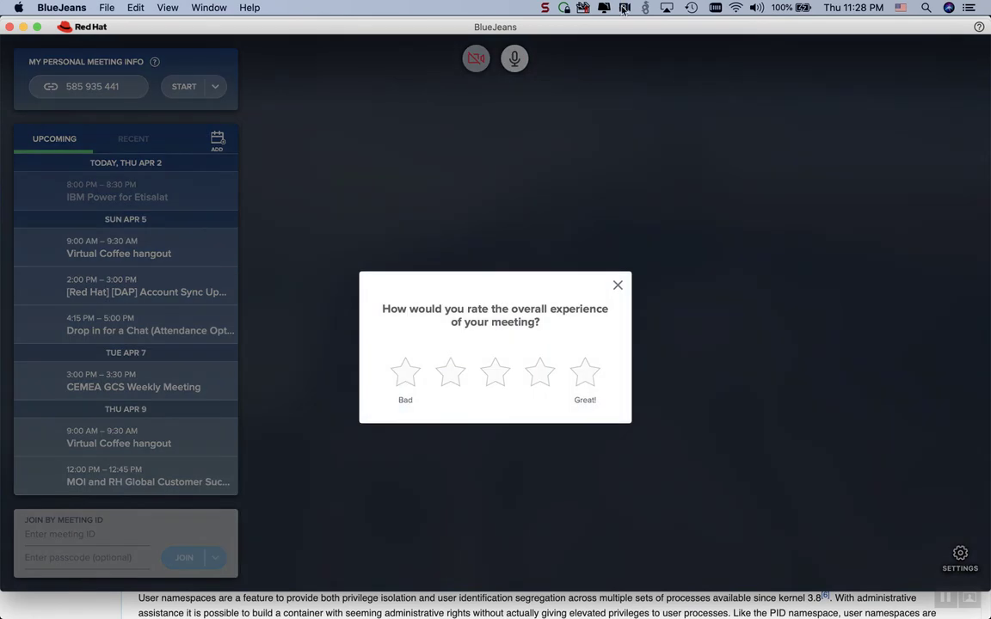
click(586, 338)
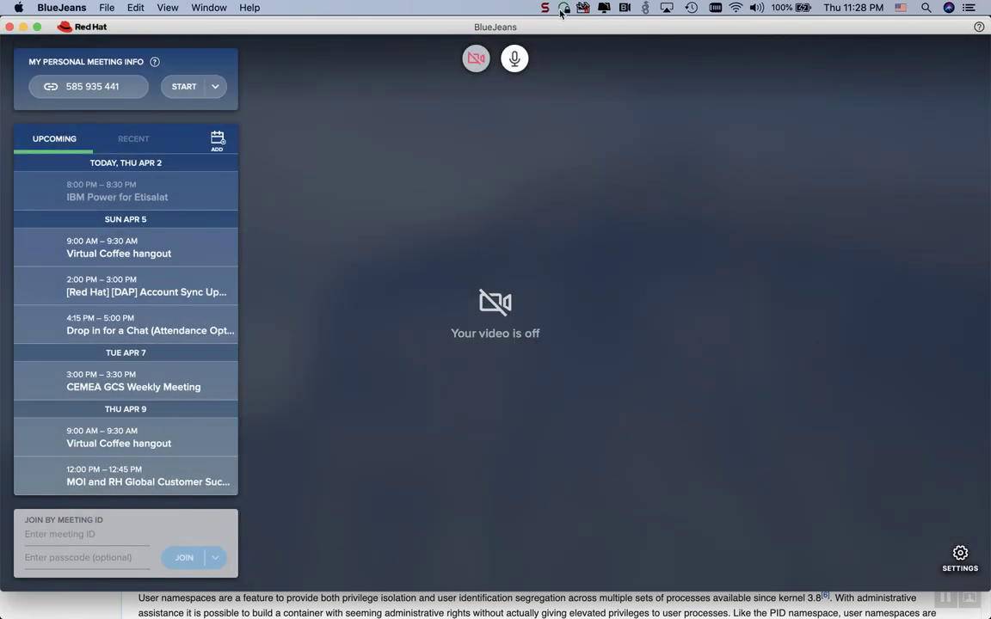
click(545, 8)
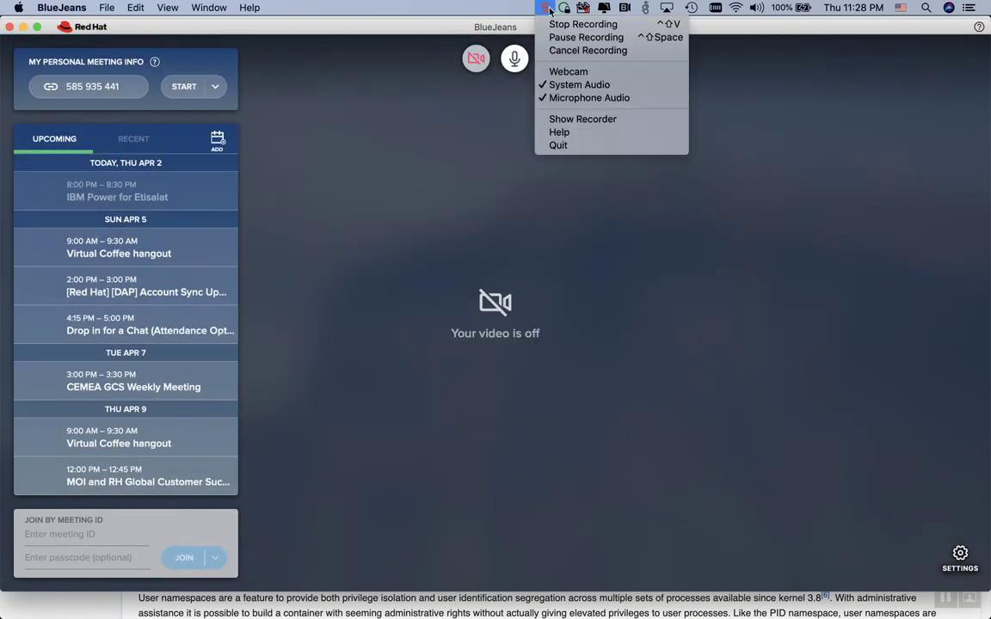